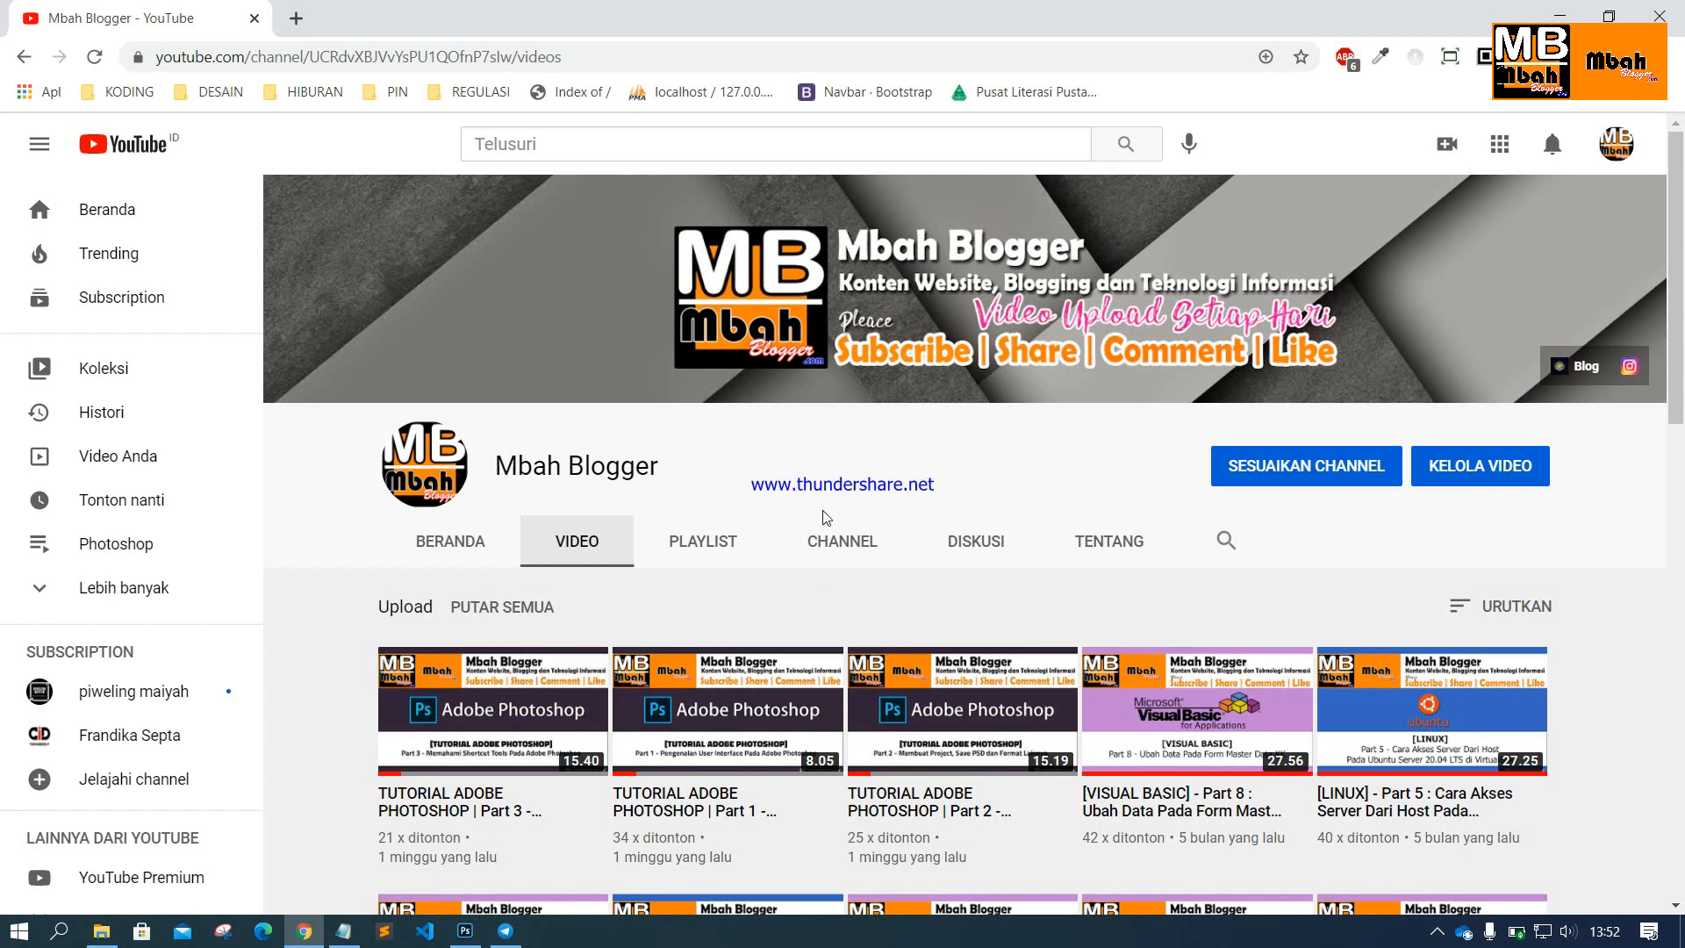
Step: Switch to Photoshop, bring Notepad's Shortcut Editing Photoshop list in front of it near the centre, and skim the entries
left_click(465, 930)
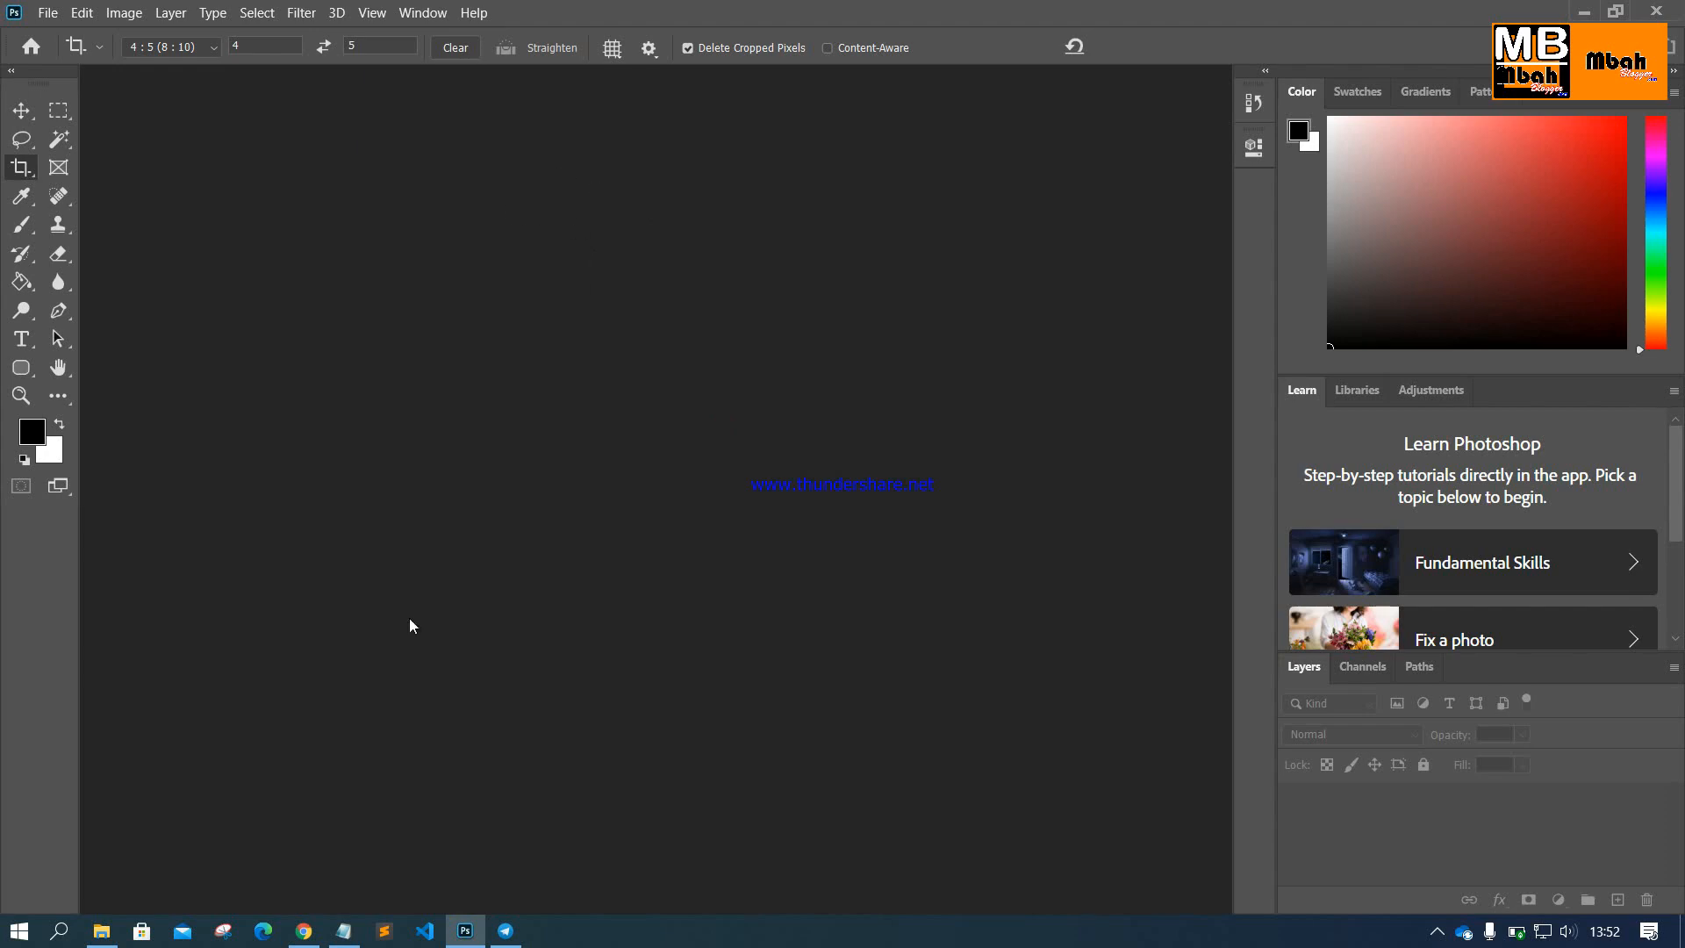
left_click(344, 932)
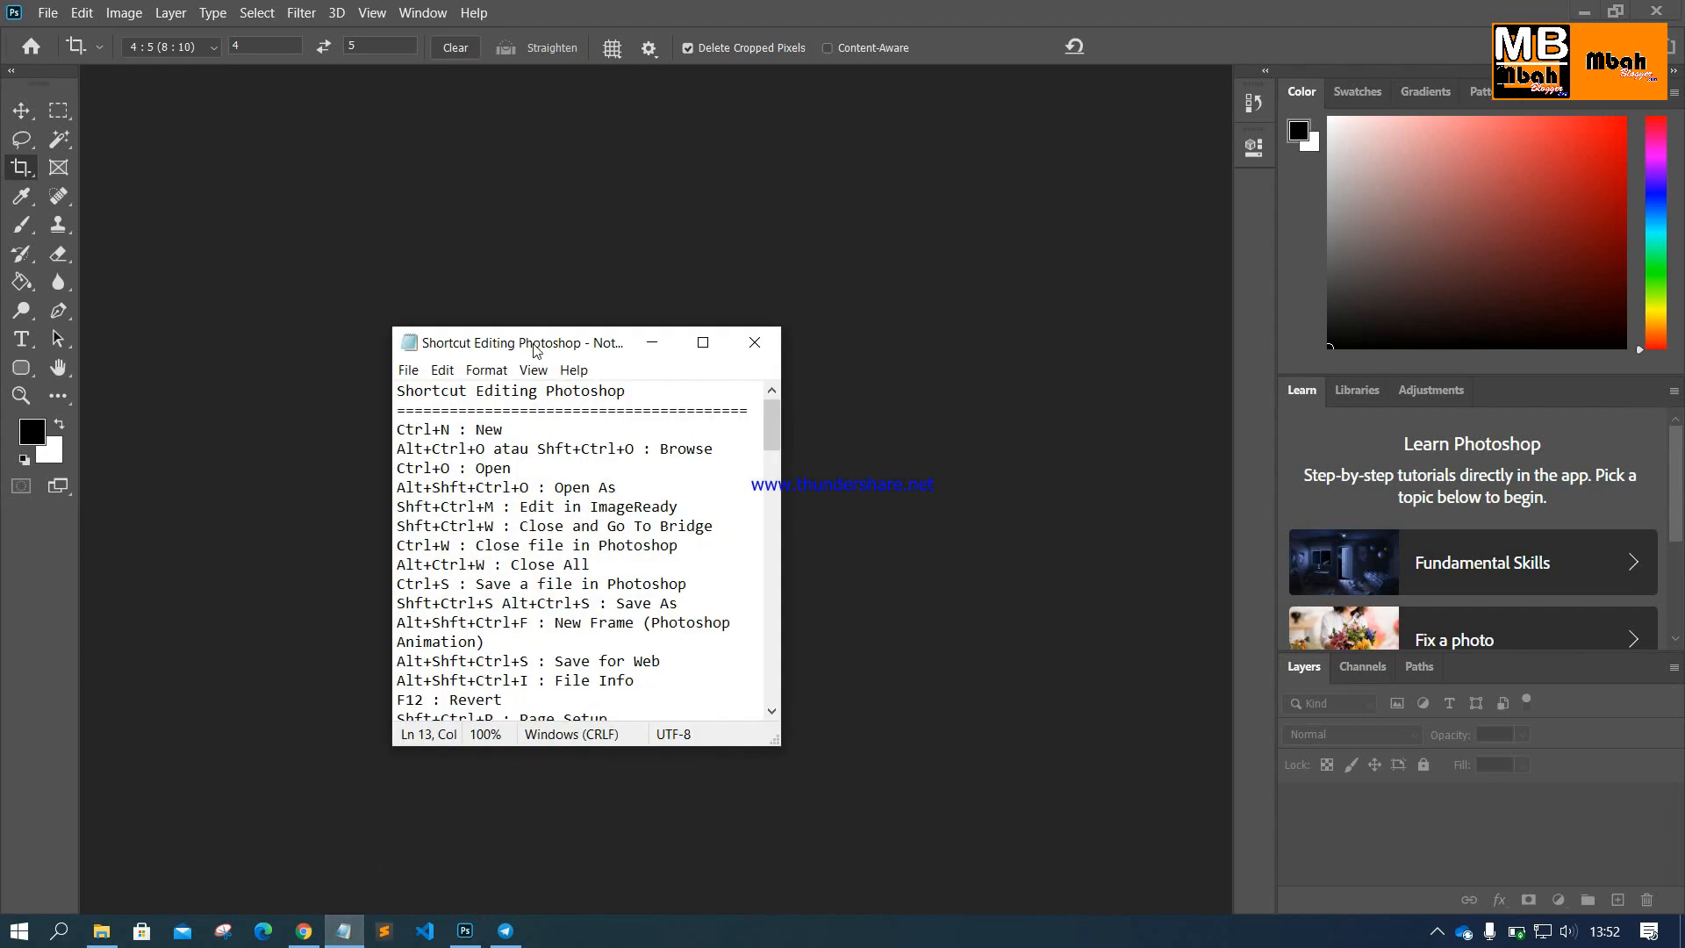
left_click_drag(531, 339, 707, 215)
left_click(687, 355)
scroll(720, 394, "down", 1)
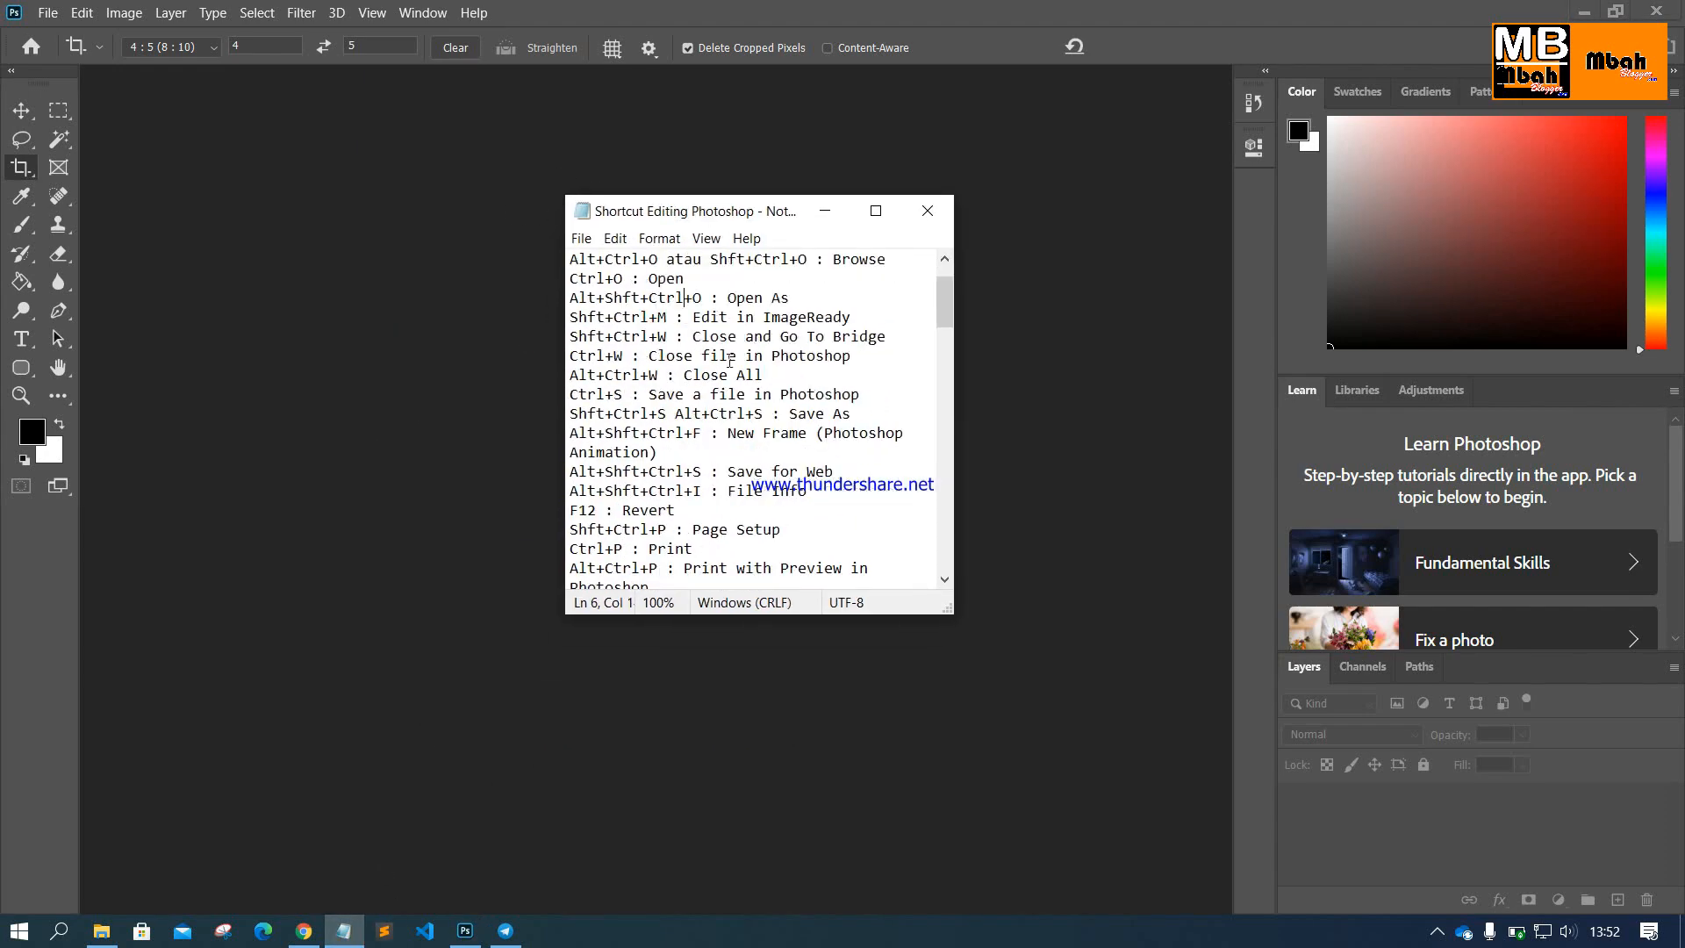
scroll(720, 394, "up", 1)
scroll(867, 512, "down", 12)
scroll(866, 512, "down", 12)
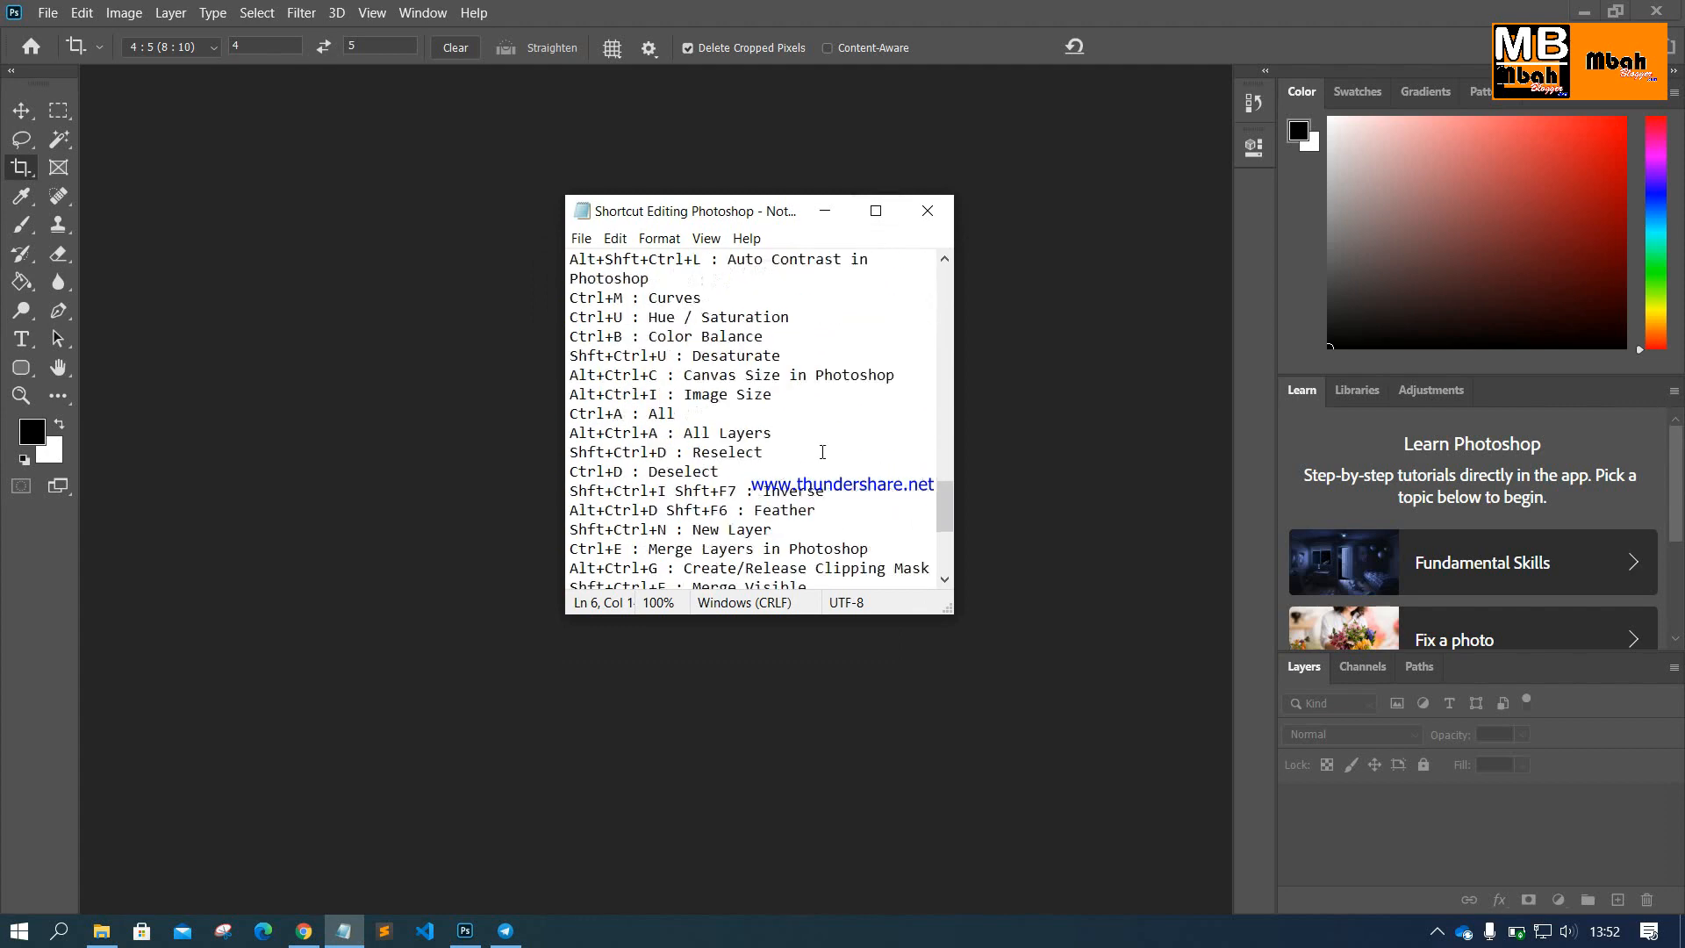
scroll(814, 488, "up", 18)
scroll(814, 488, "up", 8)
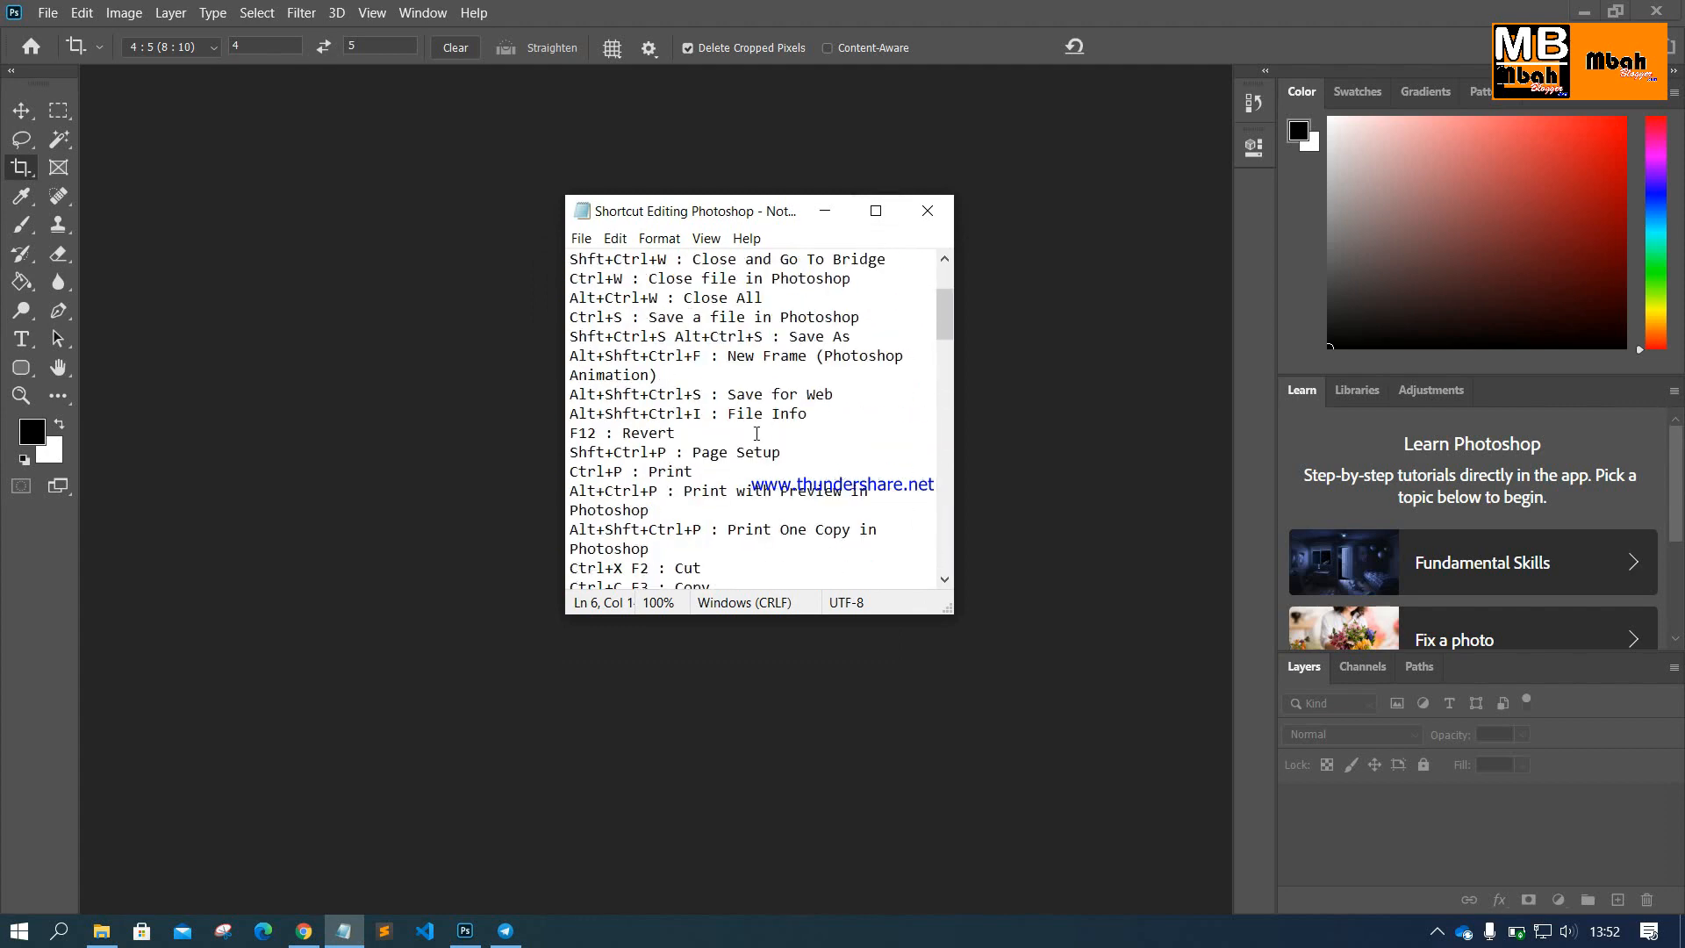
Step: Enlarge the Notepad window to show more lines, reposition it, and look through the whole shortcut list
left_click_drag(725, 211, 744, 201)
left_click_drag(968, 604, 1078, 884)
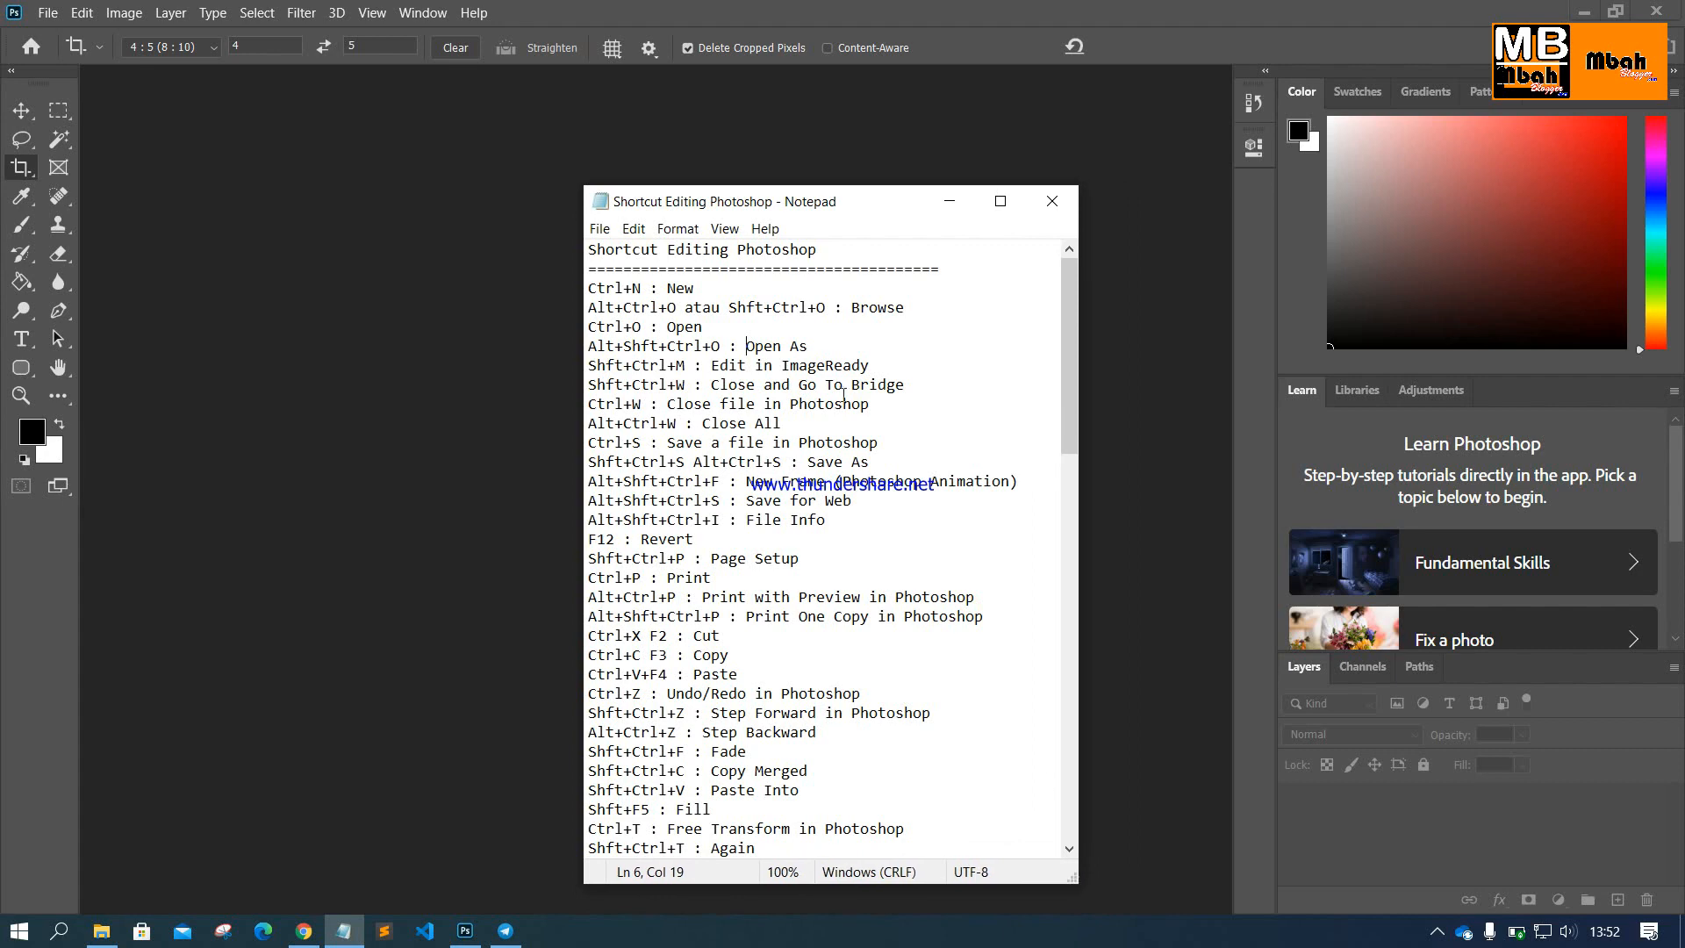
left_click_drag(744, 204, 713, 142)
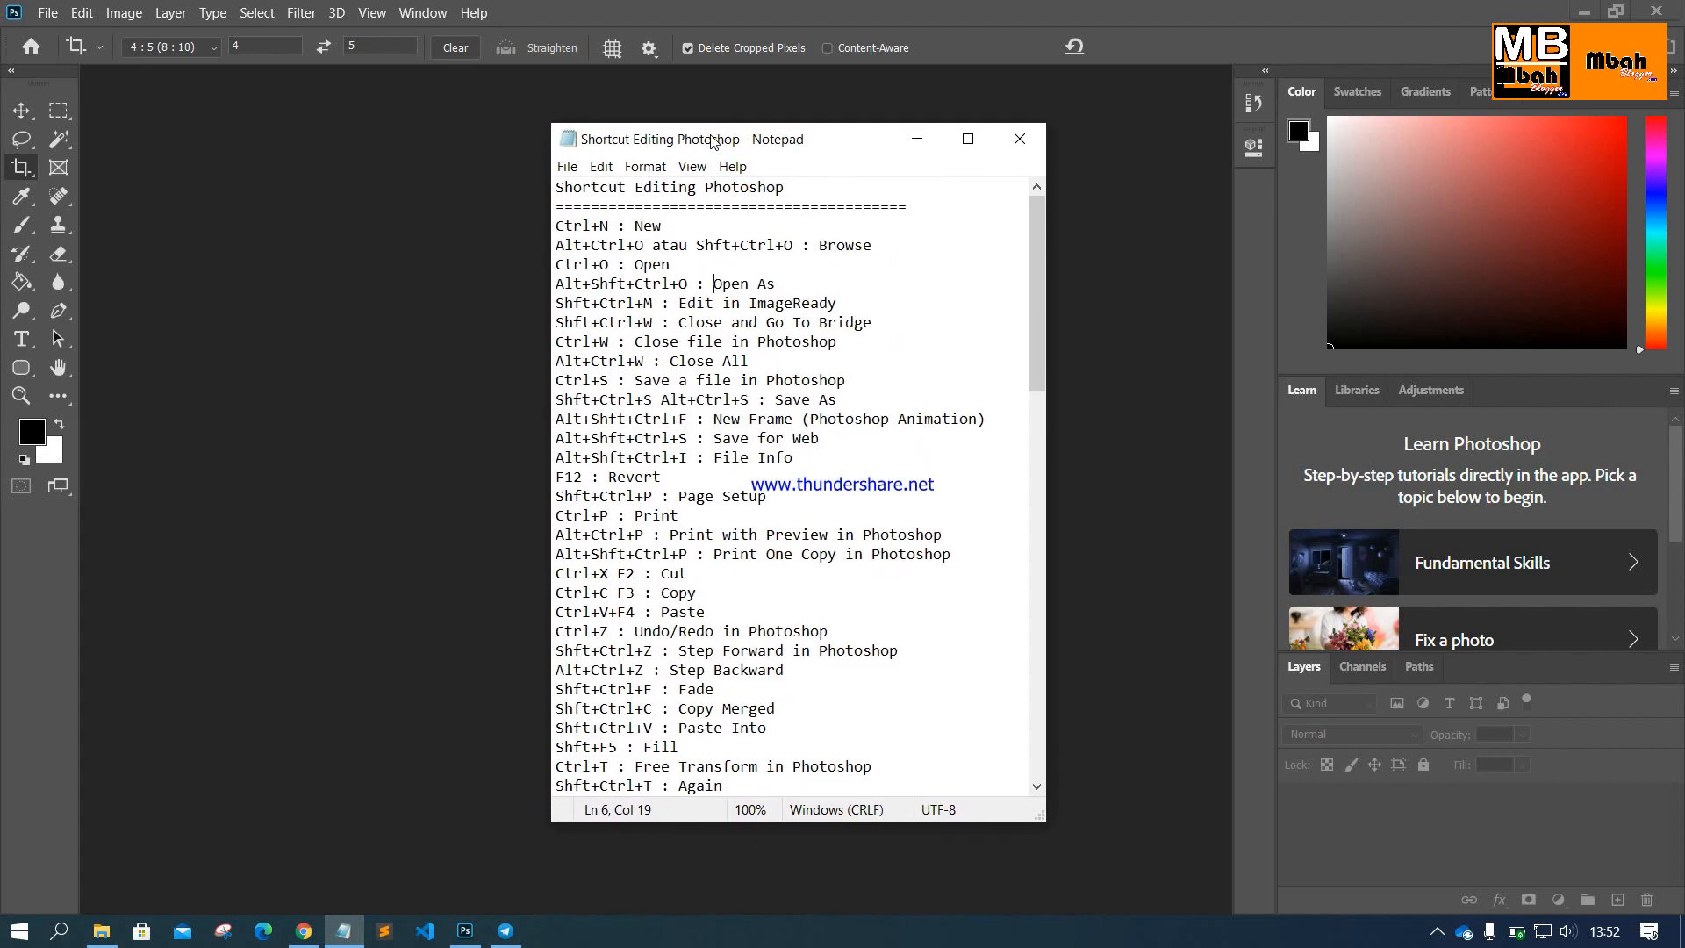
left_click(721, 438)
scroll(750, 535, "down", 10)
scroll(750, 535, "down", 10)
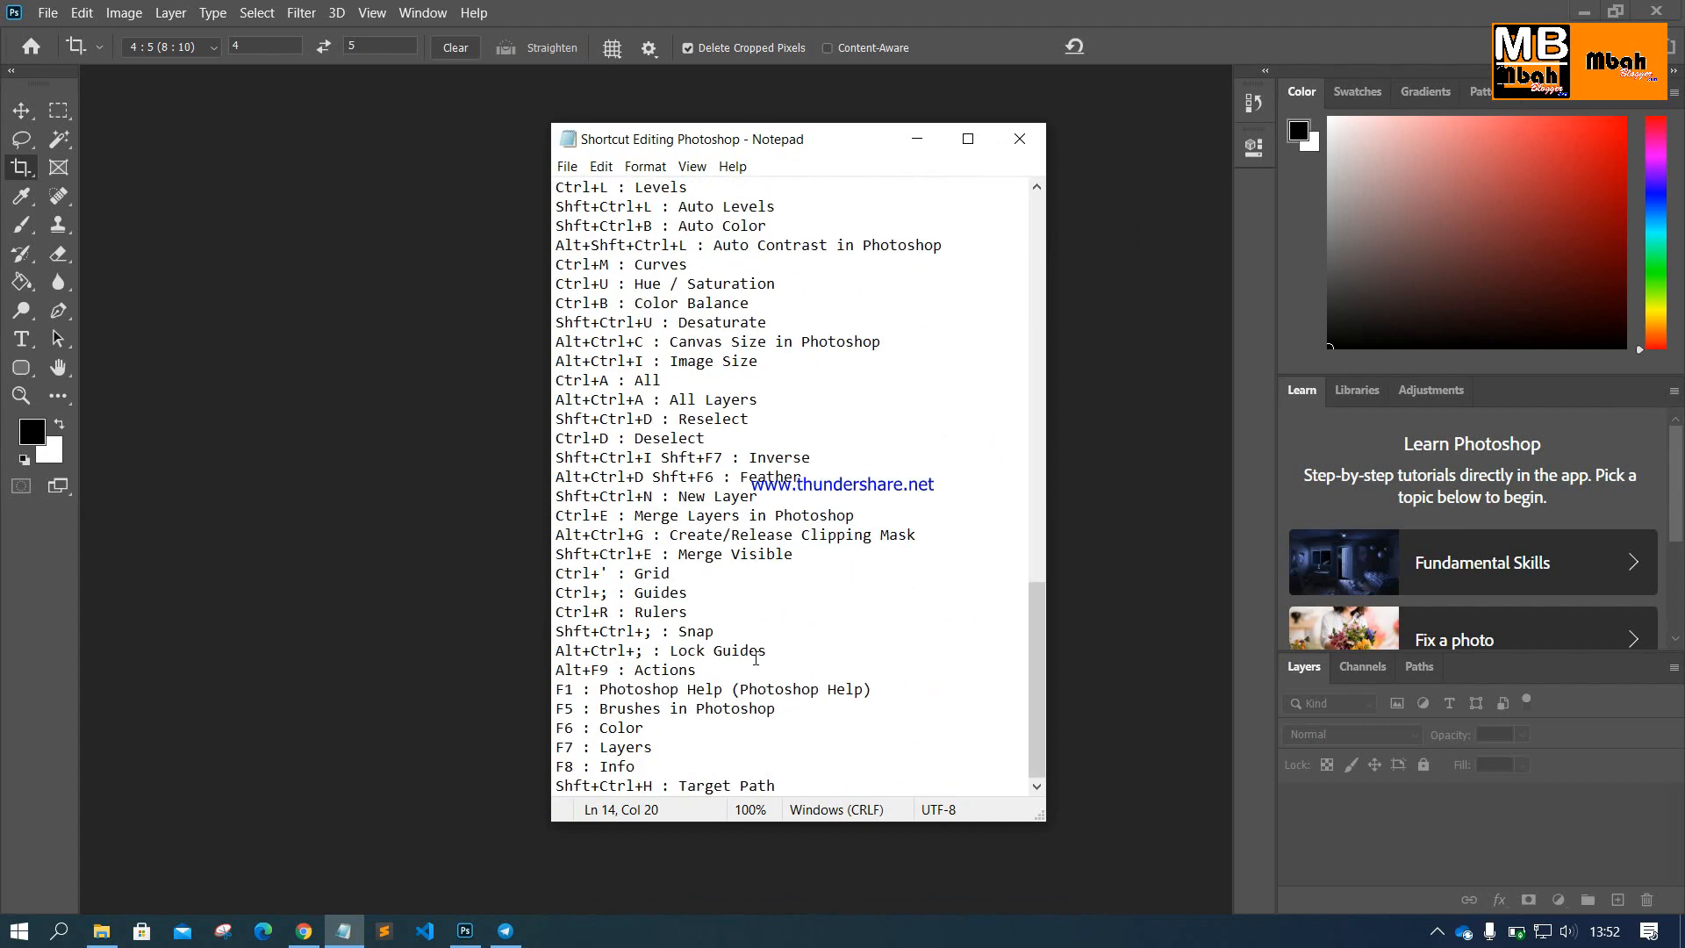
scroll(755, 657, "up", 20)
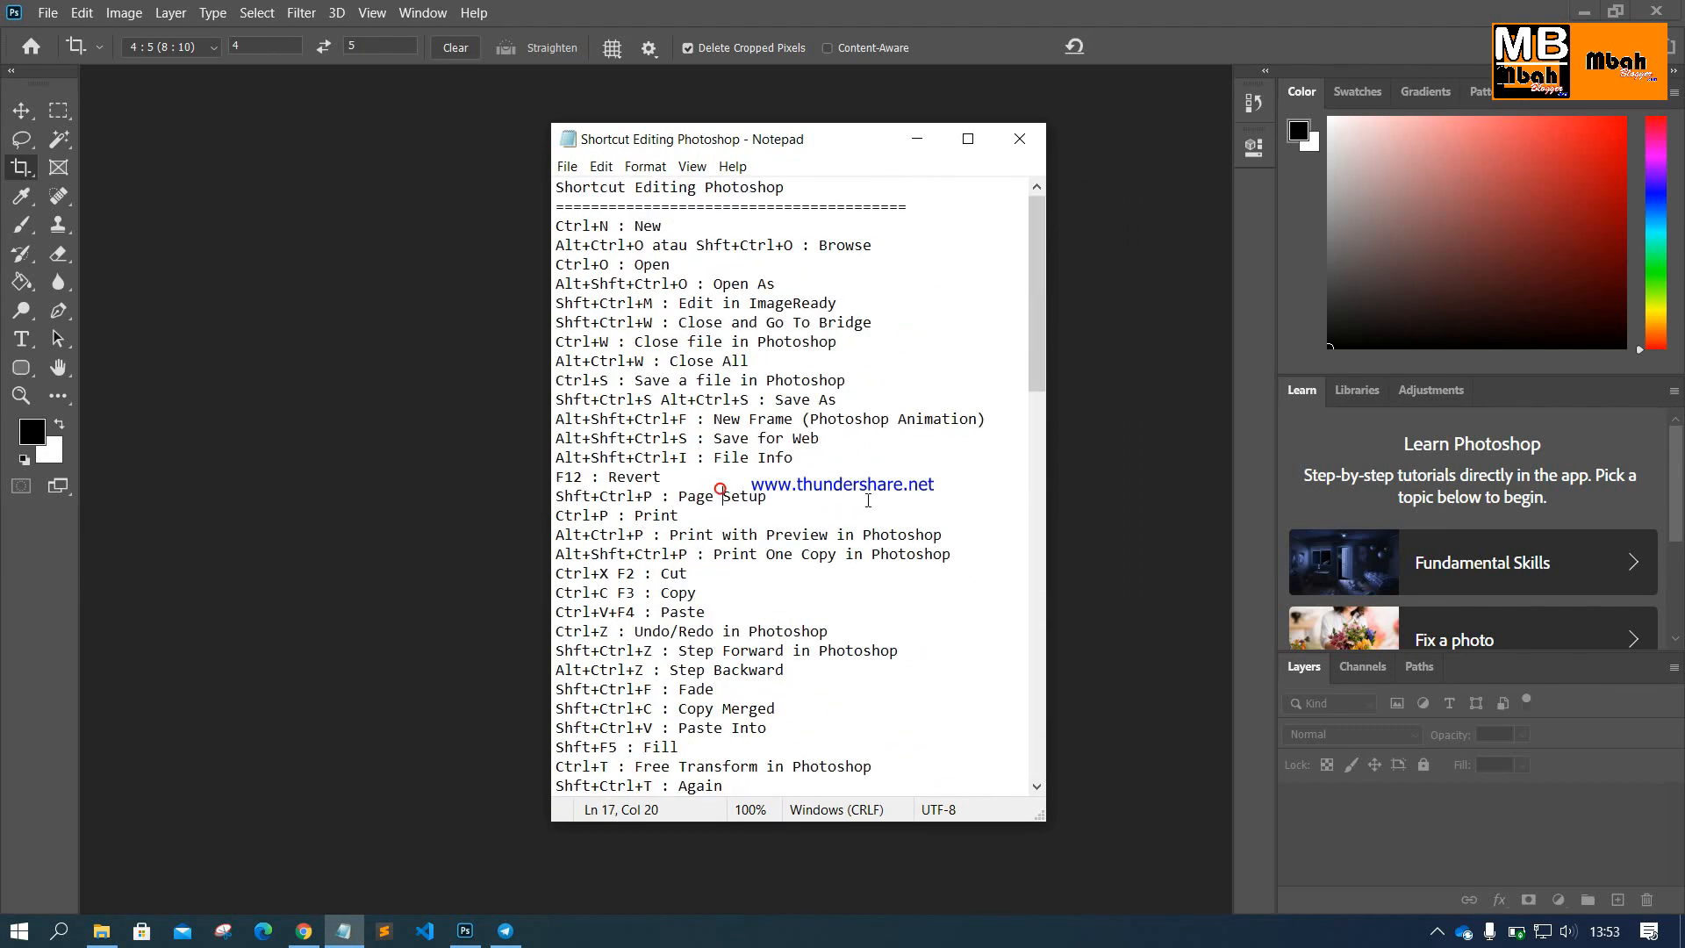
Step: Highlight the New and Open entries in the shortcut list to examine their key combinations
left_click_drag(727, 223, 562, 206)
left_click(630, 230)
left_click_drag(698, 232, 568, 233)
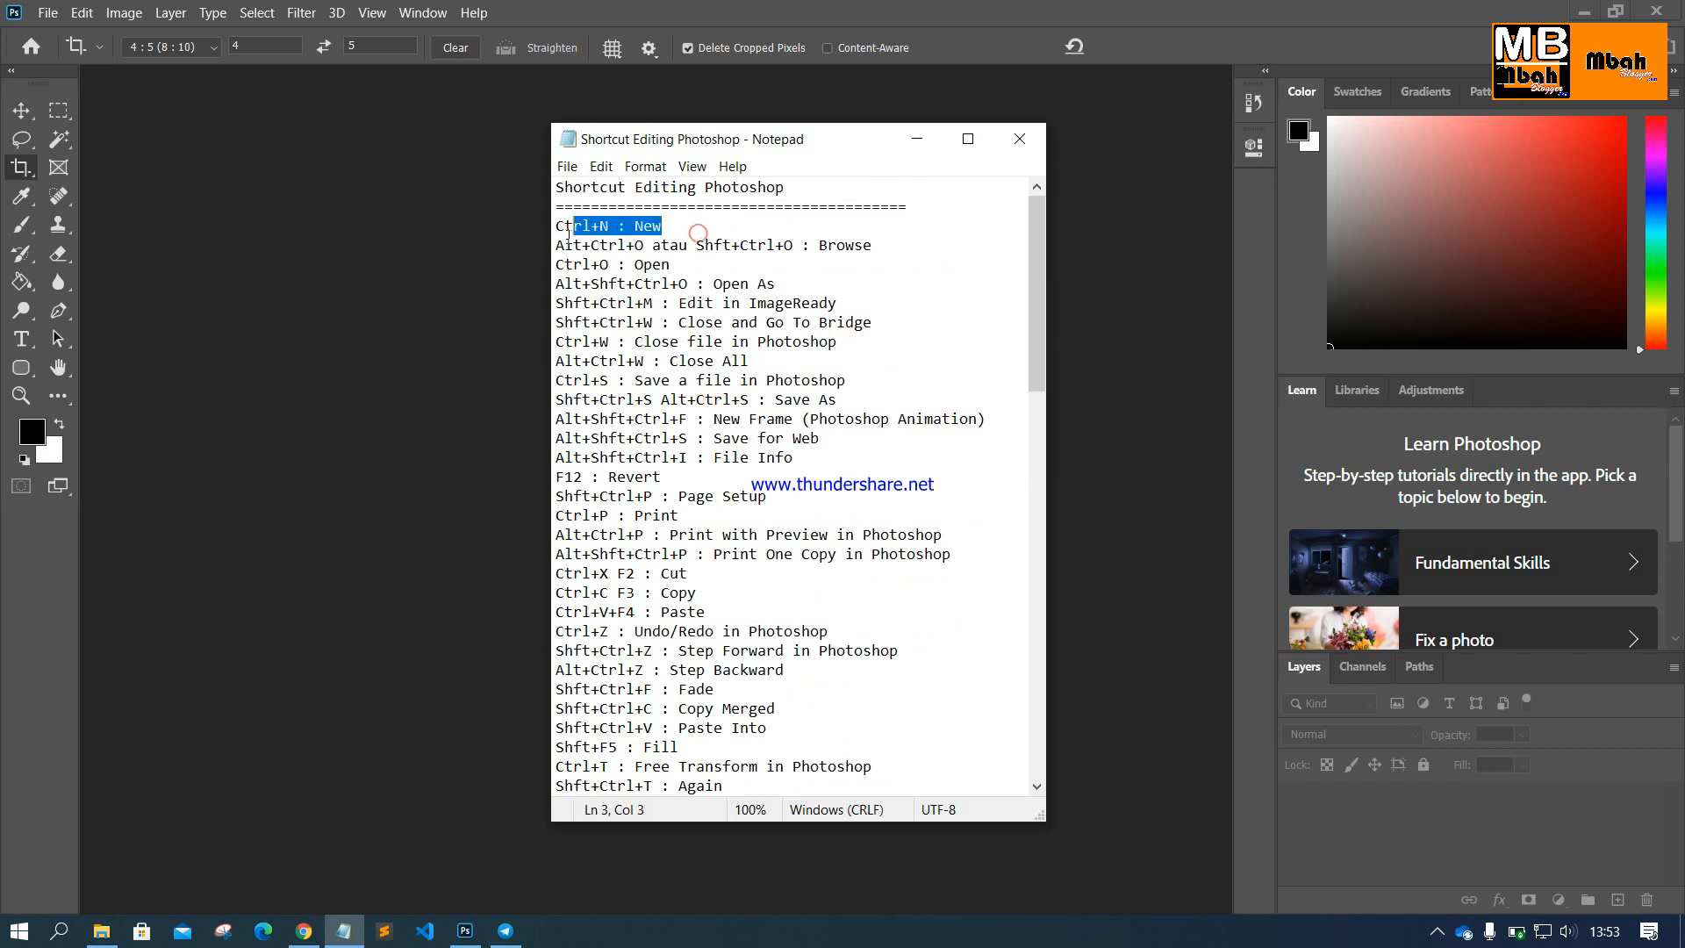
left_click(805, 245)
left_click(717, 255)
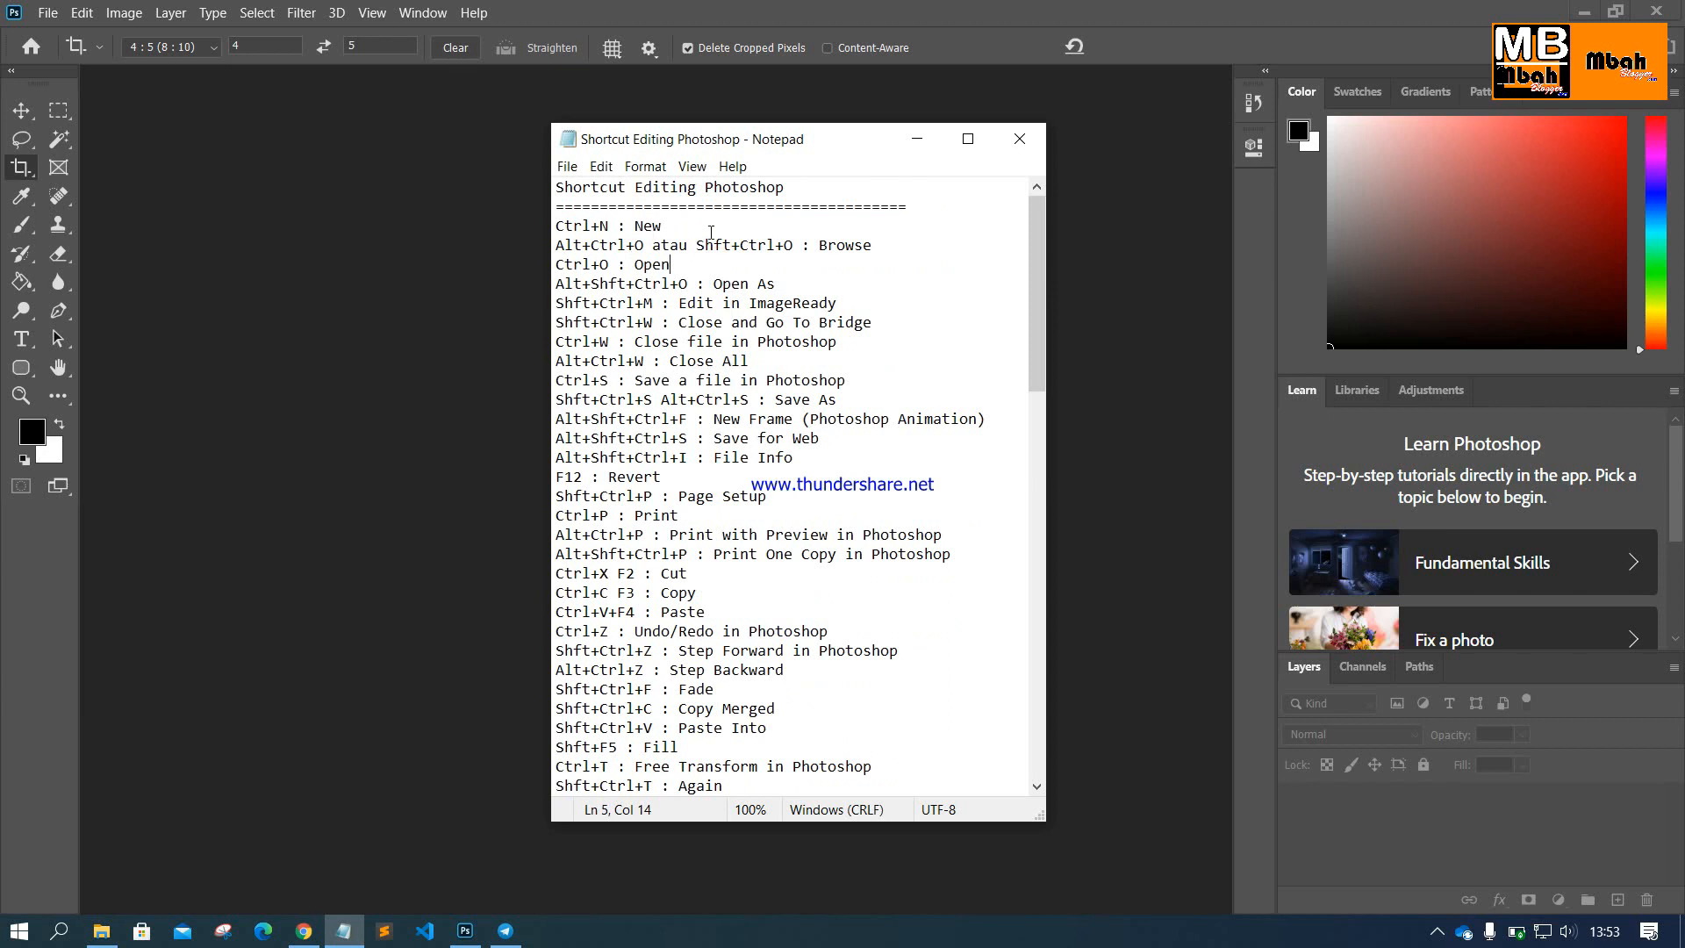
left_click_drag(711, 230, 556, 230)
left_click(699, 249)
left_click_drag(696, 265, 553, 266)
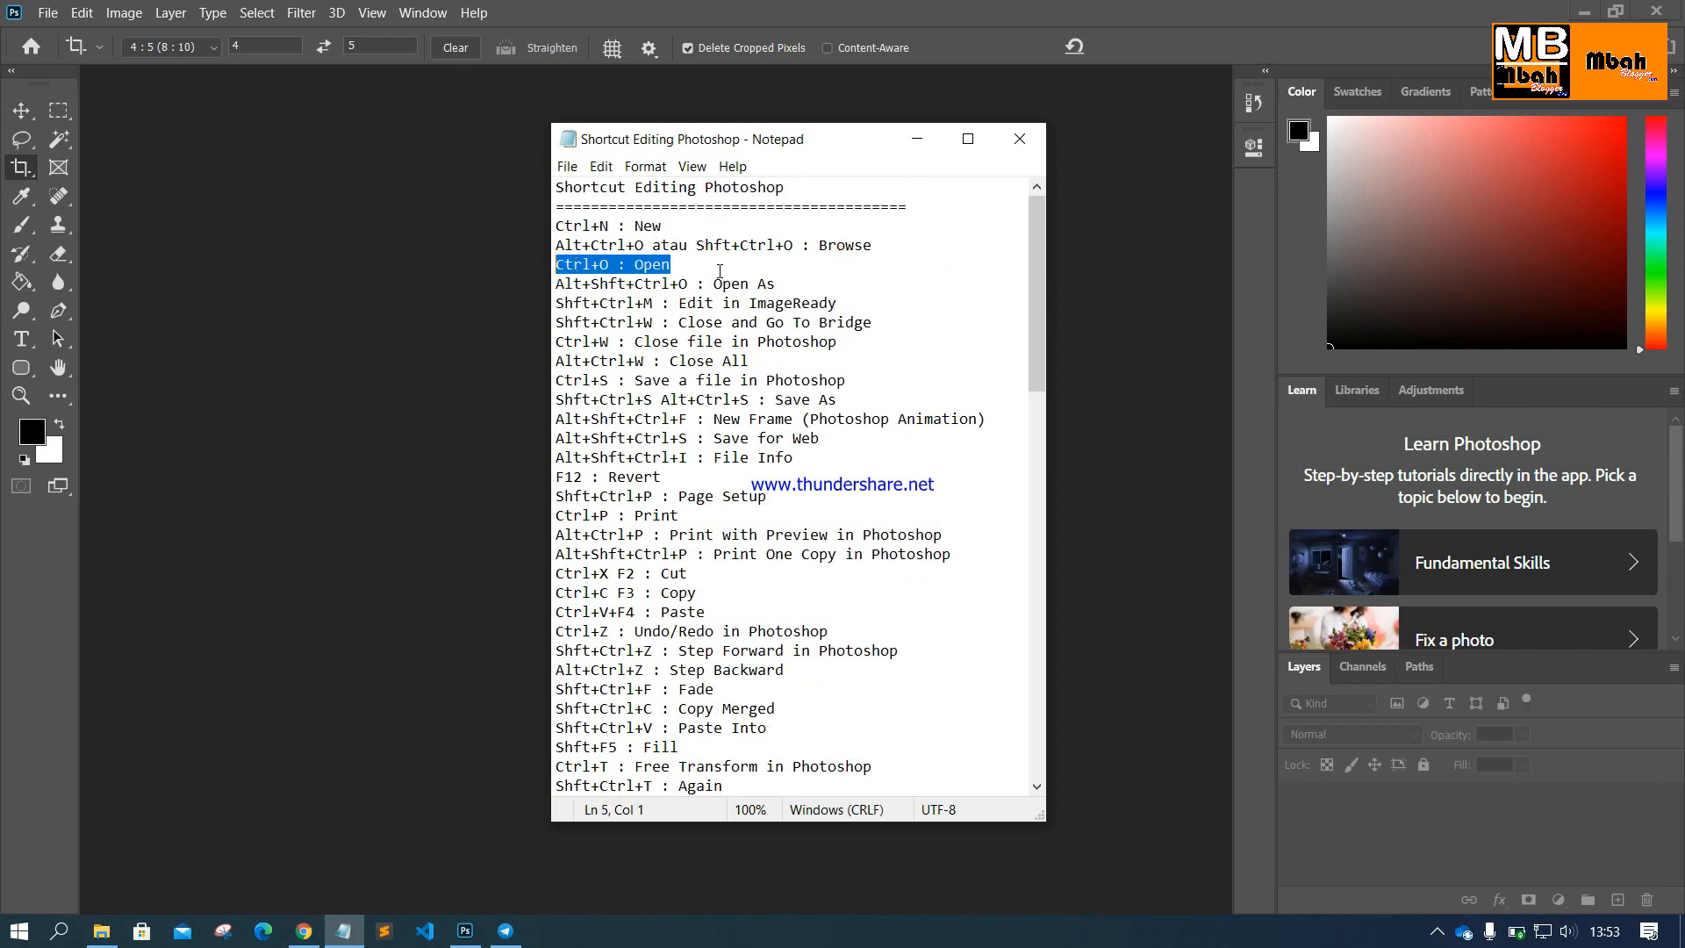
Step: Highlight the Browse and Open As entries in the shortcut list to examine their key combinations
left_click(721, 269)
left_click_drag(902, 245, 568, 247)
left_click(729, 269)
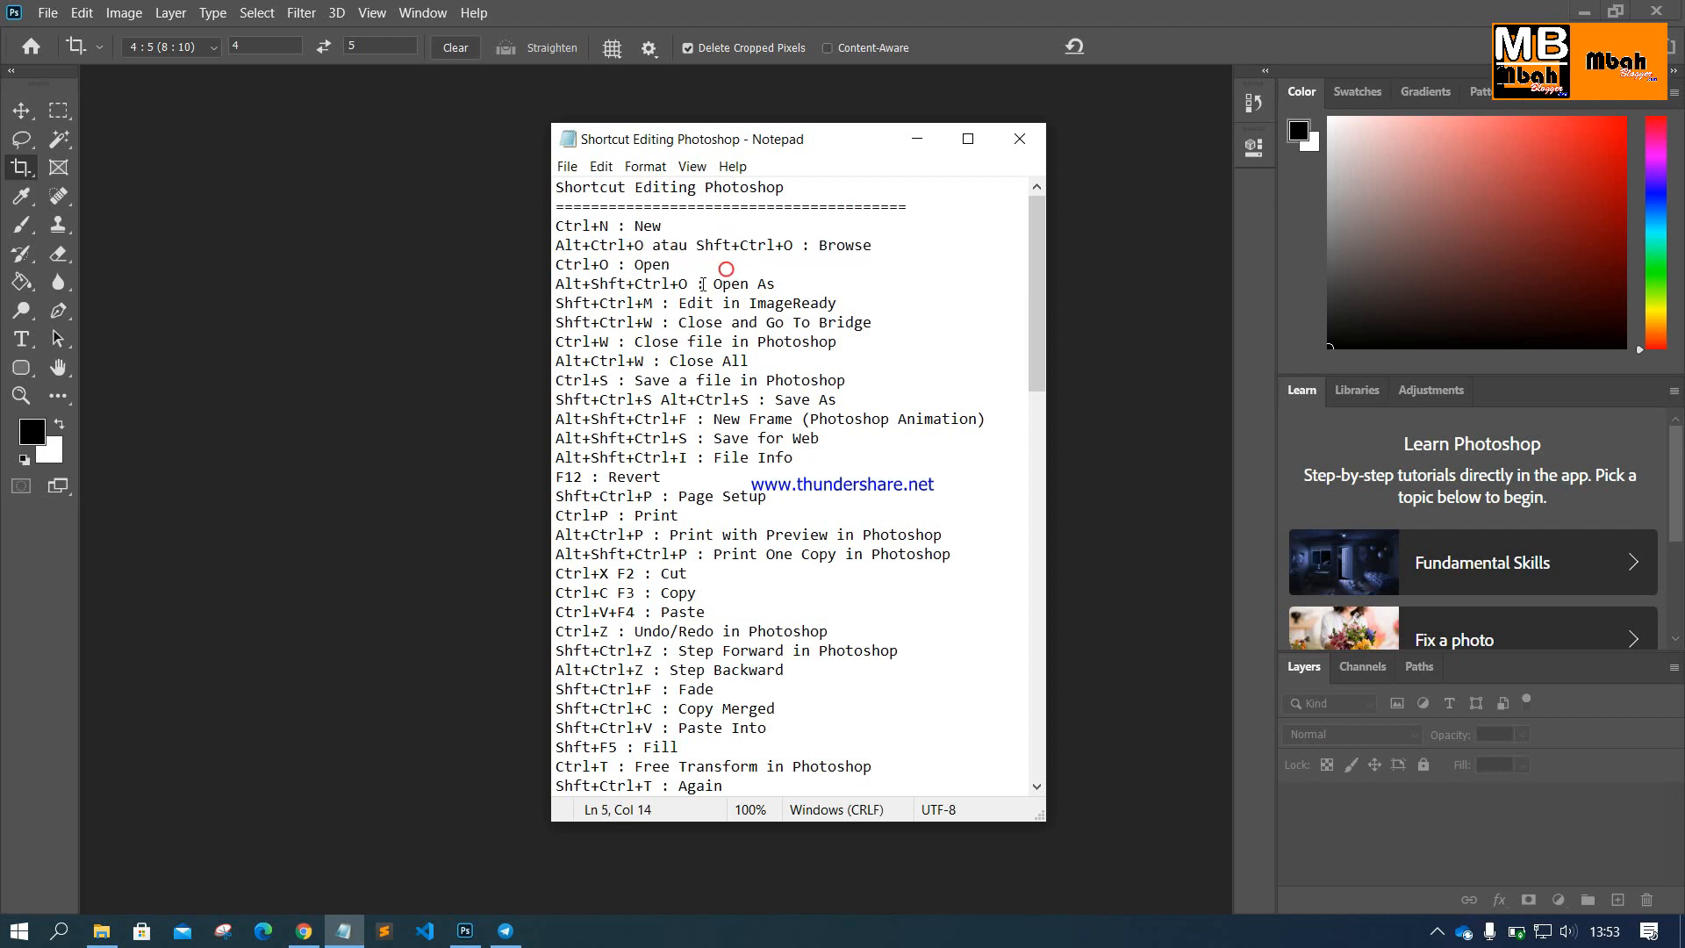
left_click_drag(814, 285, 559, 283)
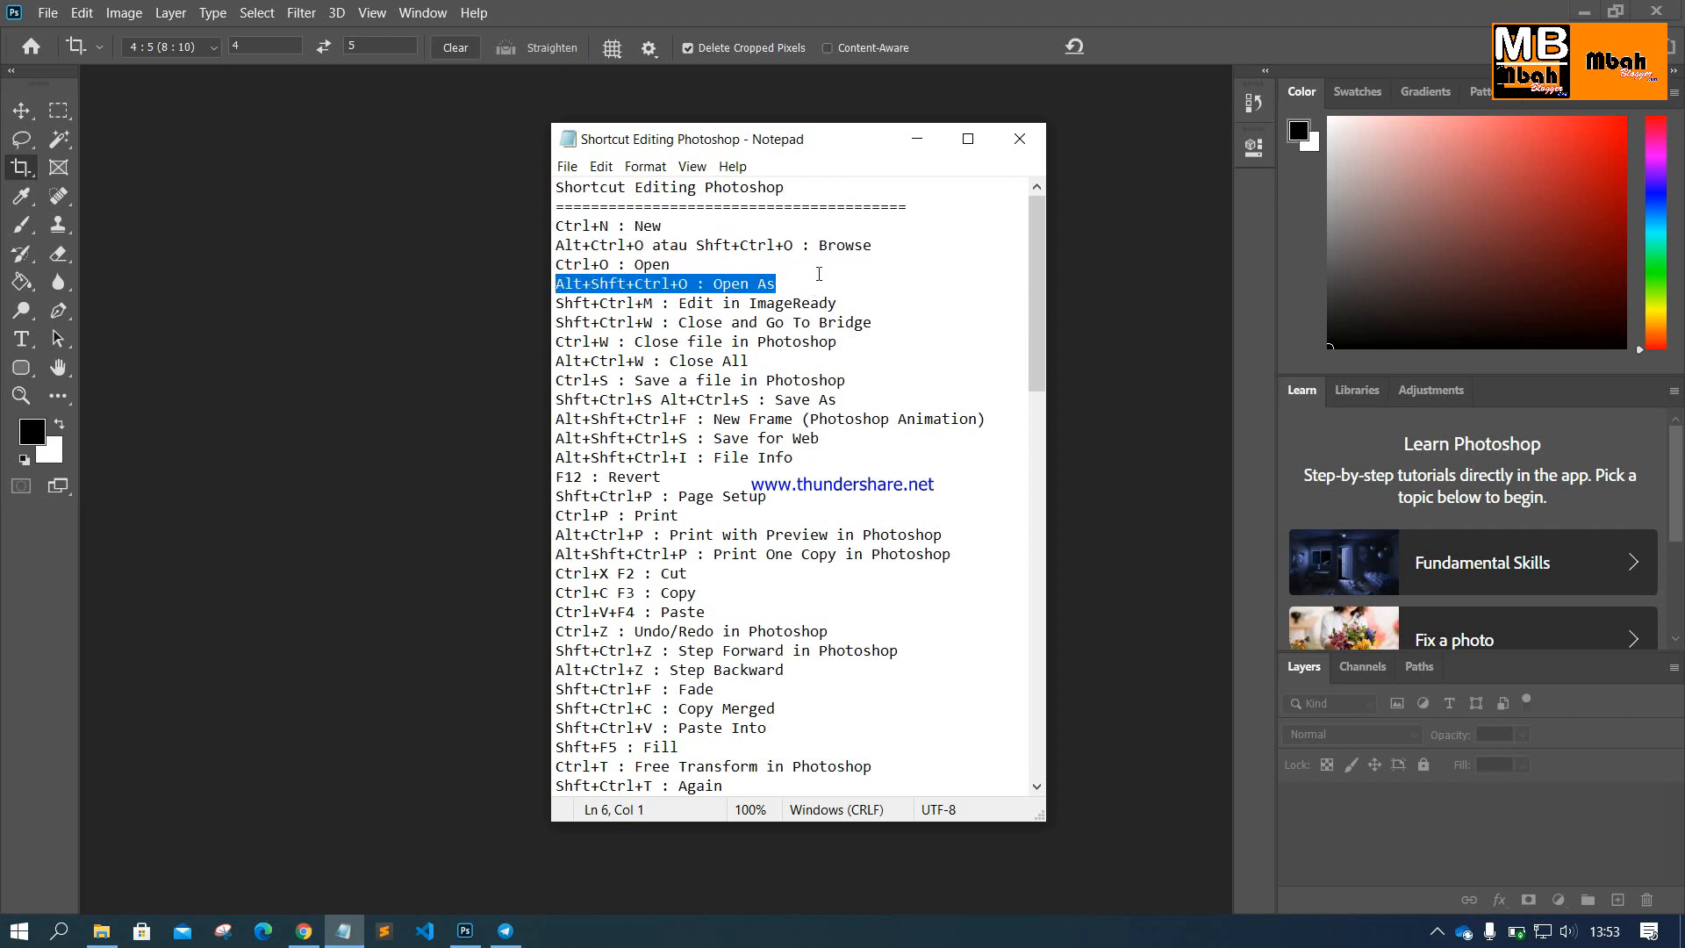
left_click(708, 303)
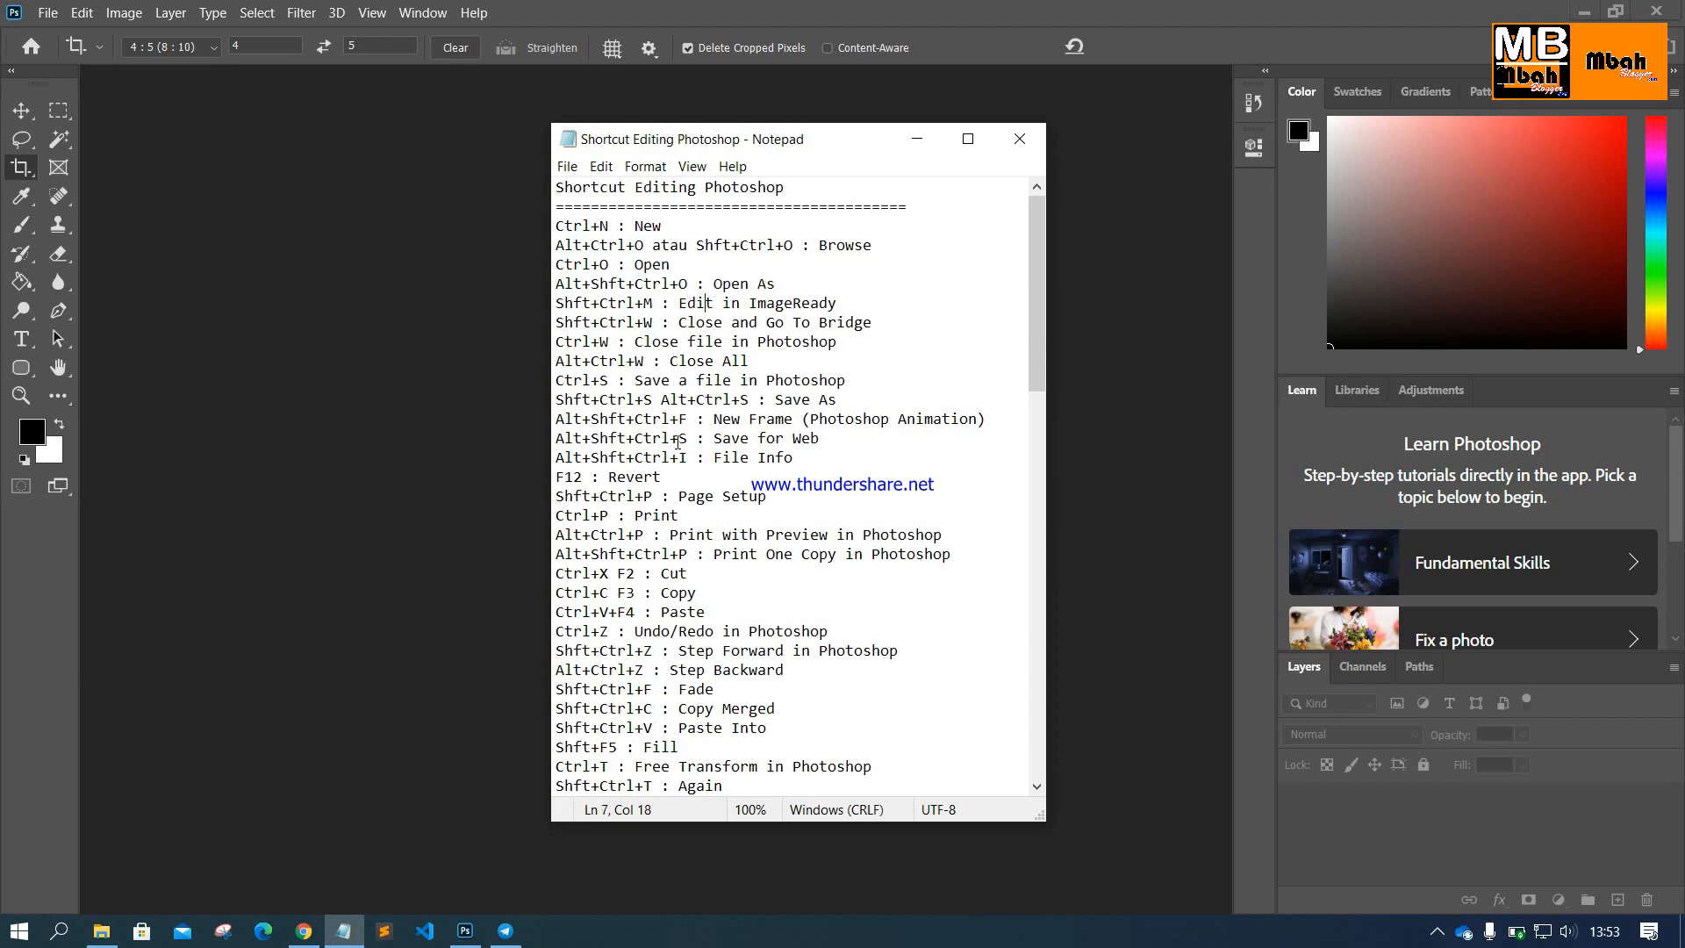
Step: Skim the printing, editing and layer shortcuts in the list and return to its beginning
scroll(698, 462, "down", 2)
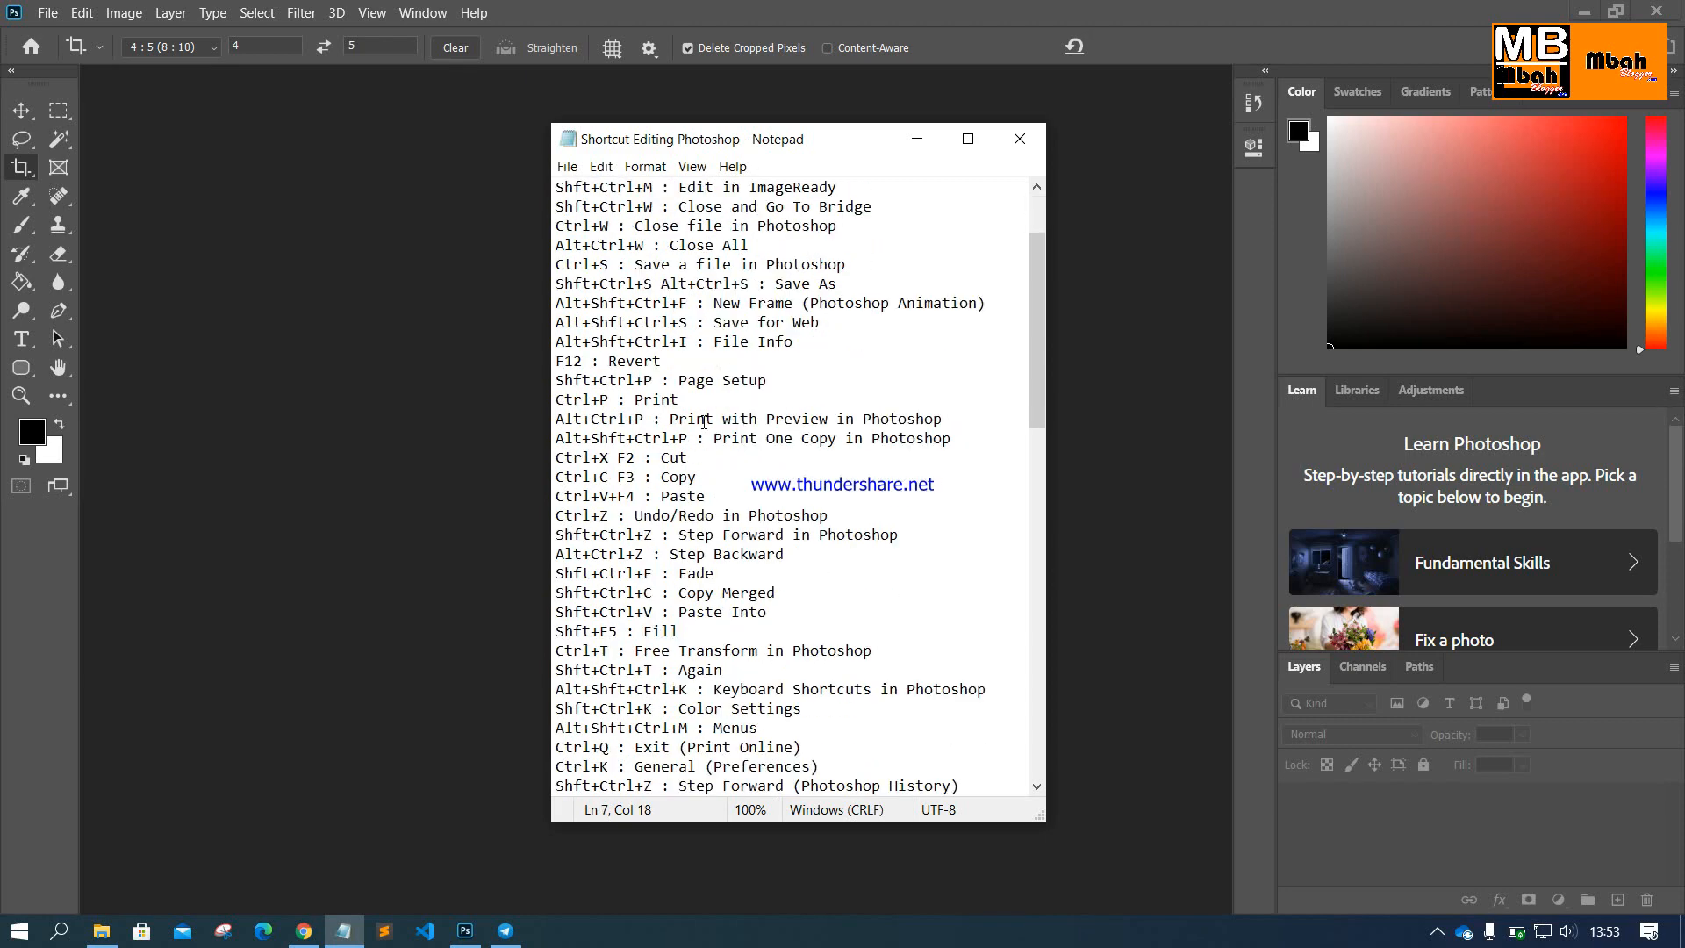
scroll(704, 421, "down", 2)
scroll(716, 435, "up", 3)
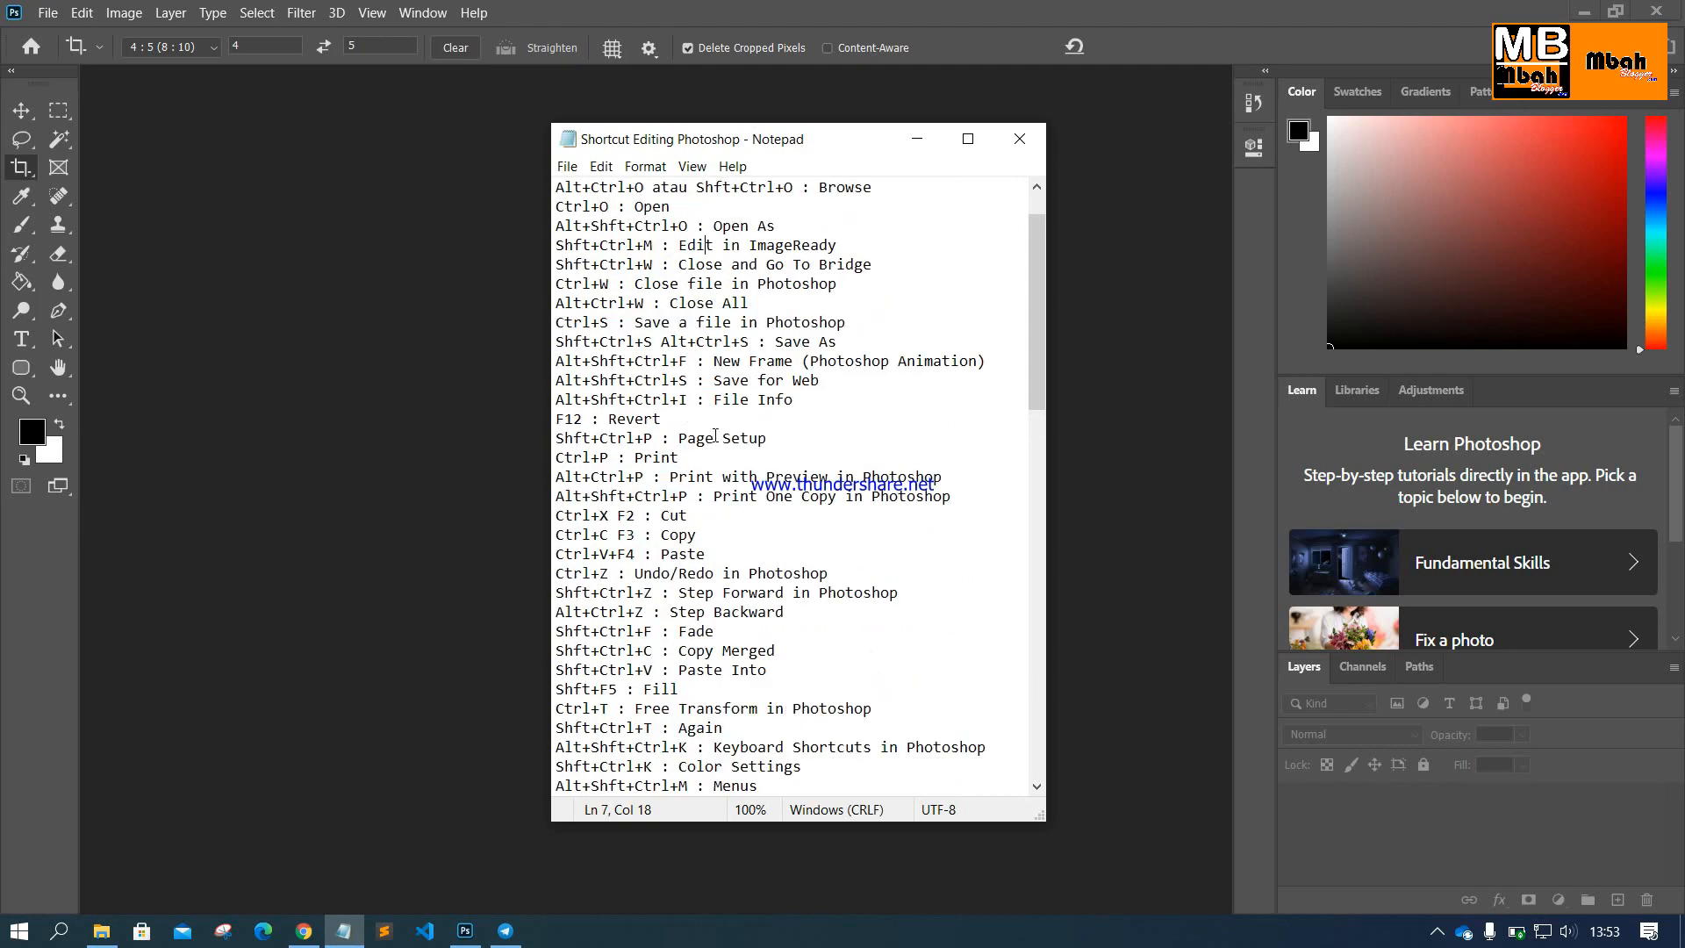
scroll(715, 436, "up", 1)
scroll(729, 496, "down", 20)
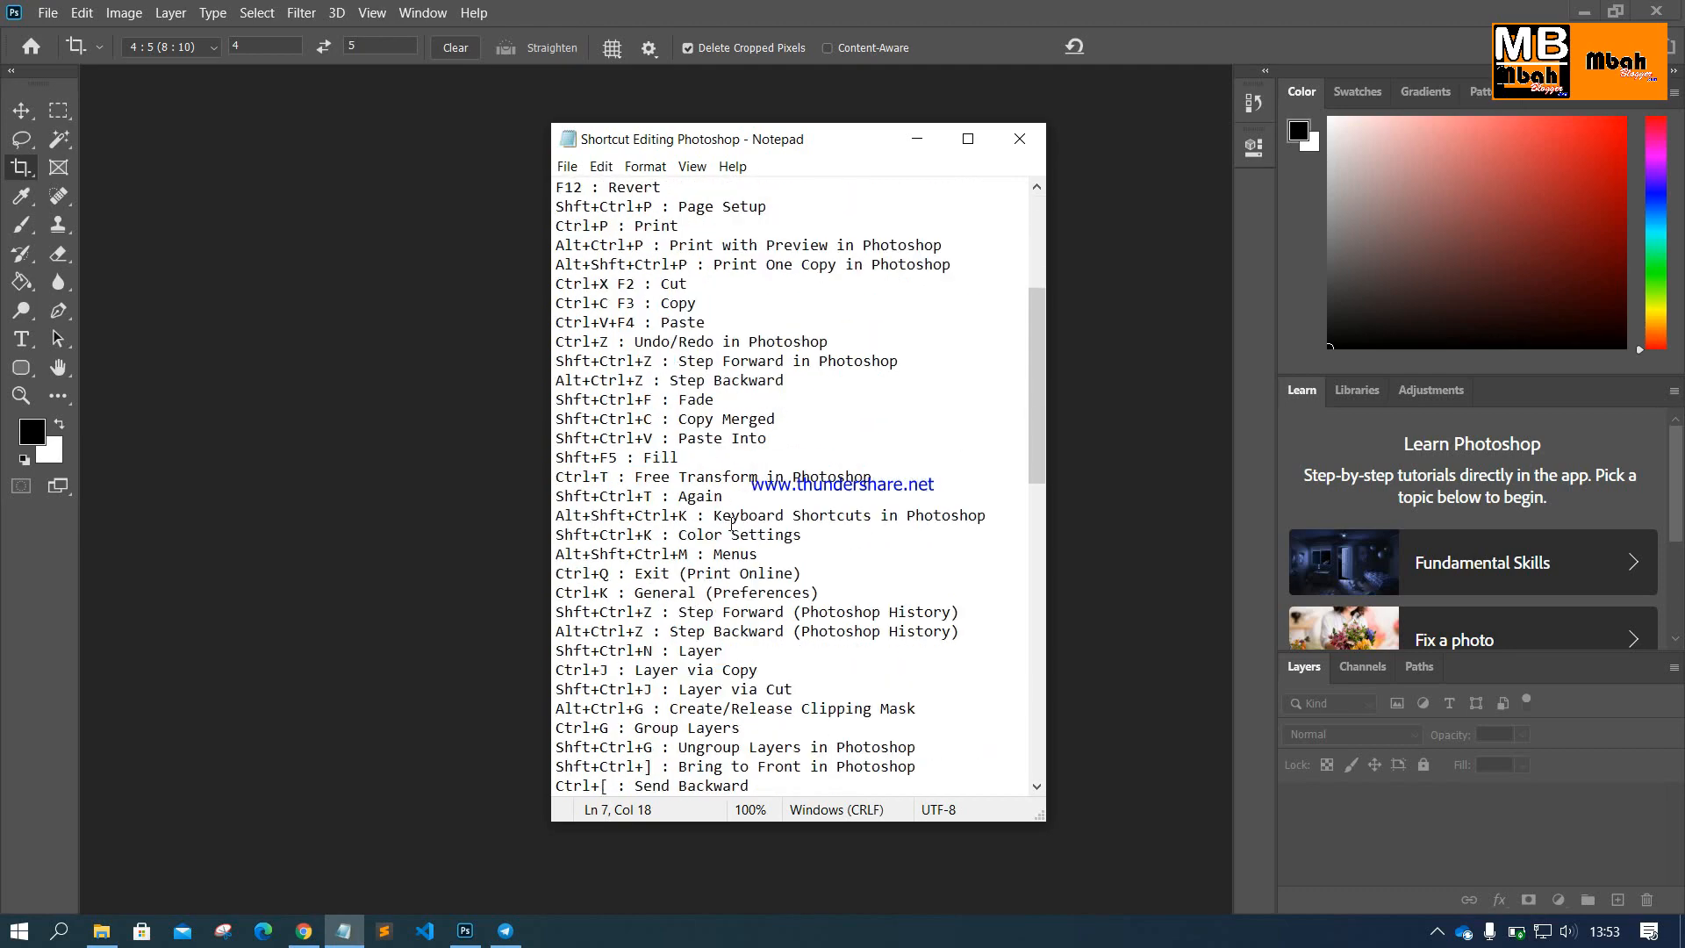
scroll(732, 525, "down", 1)
scroll(755, 525, "up", 20)
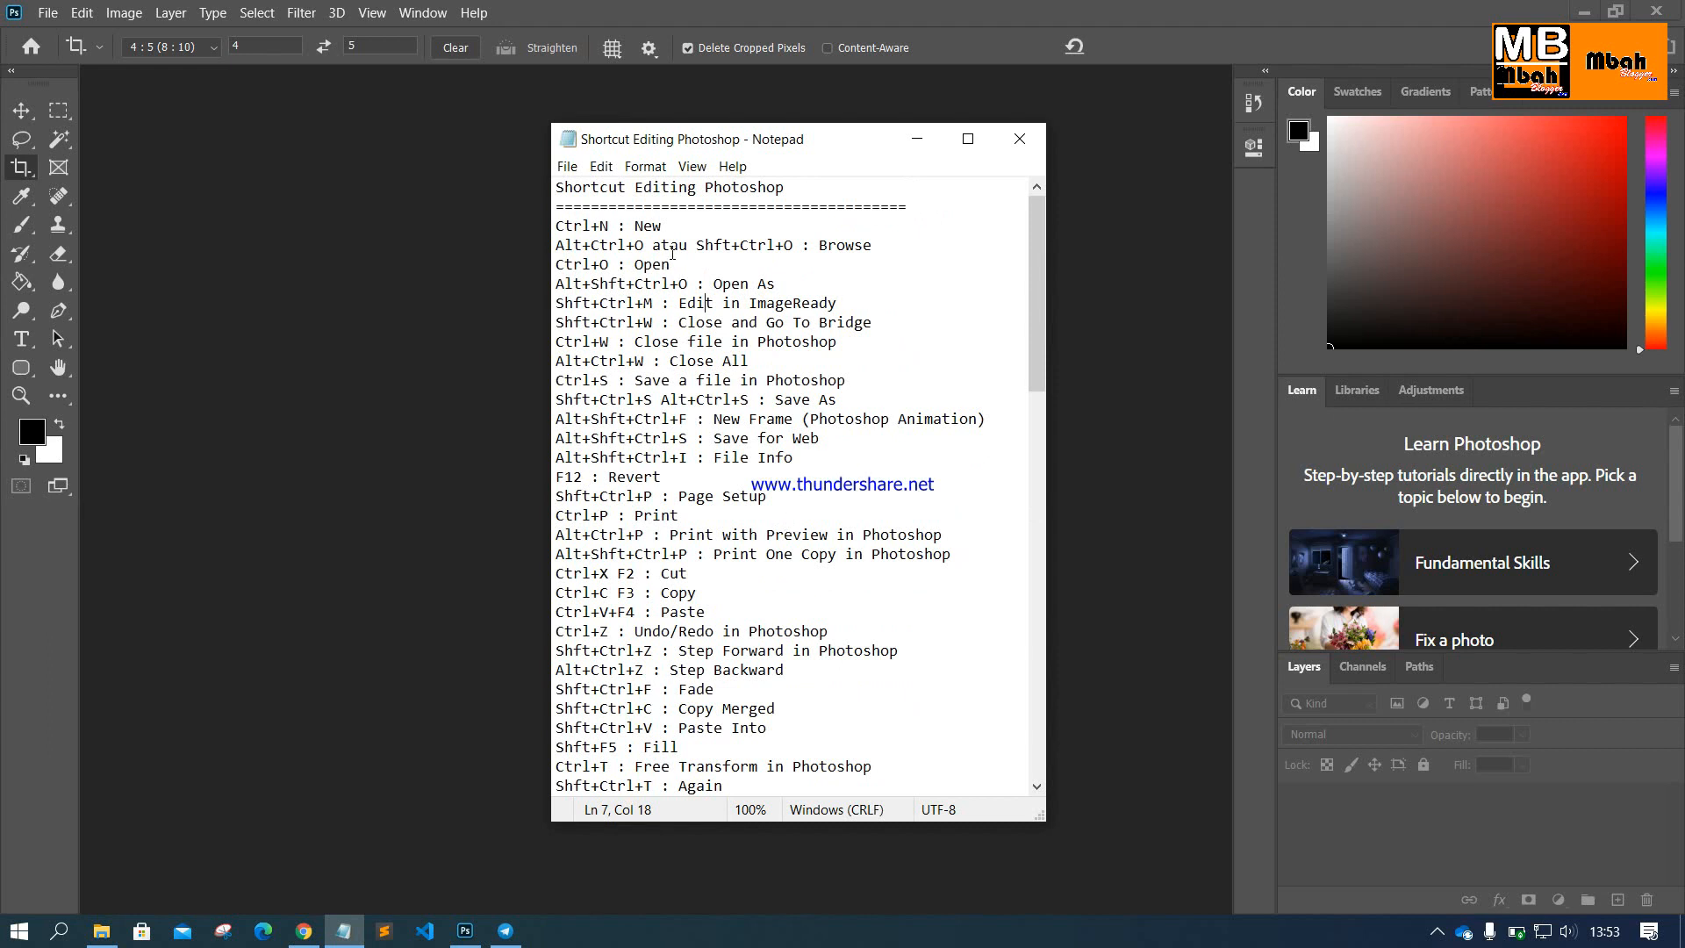
Step: Highlight the Open line and the neighbouring Open As line in the list to compare them, then clear the selection
left_click(704, 262)
left_click_drag(672, 264, 548, 260)
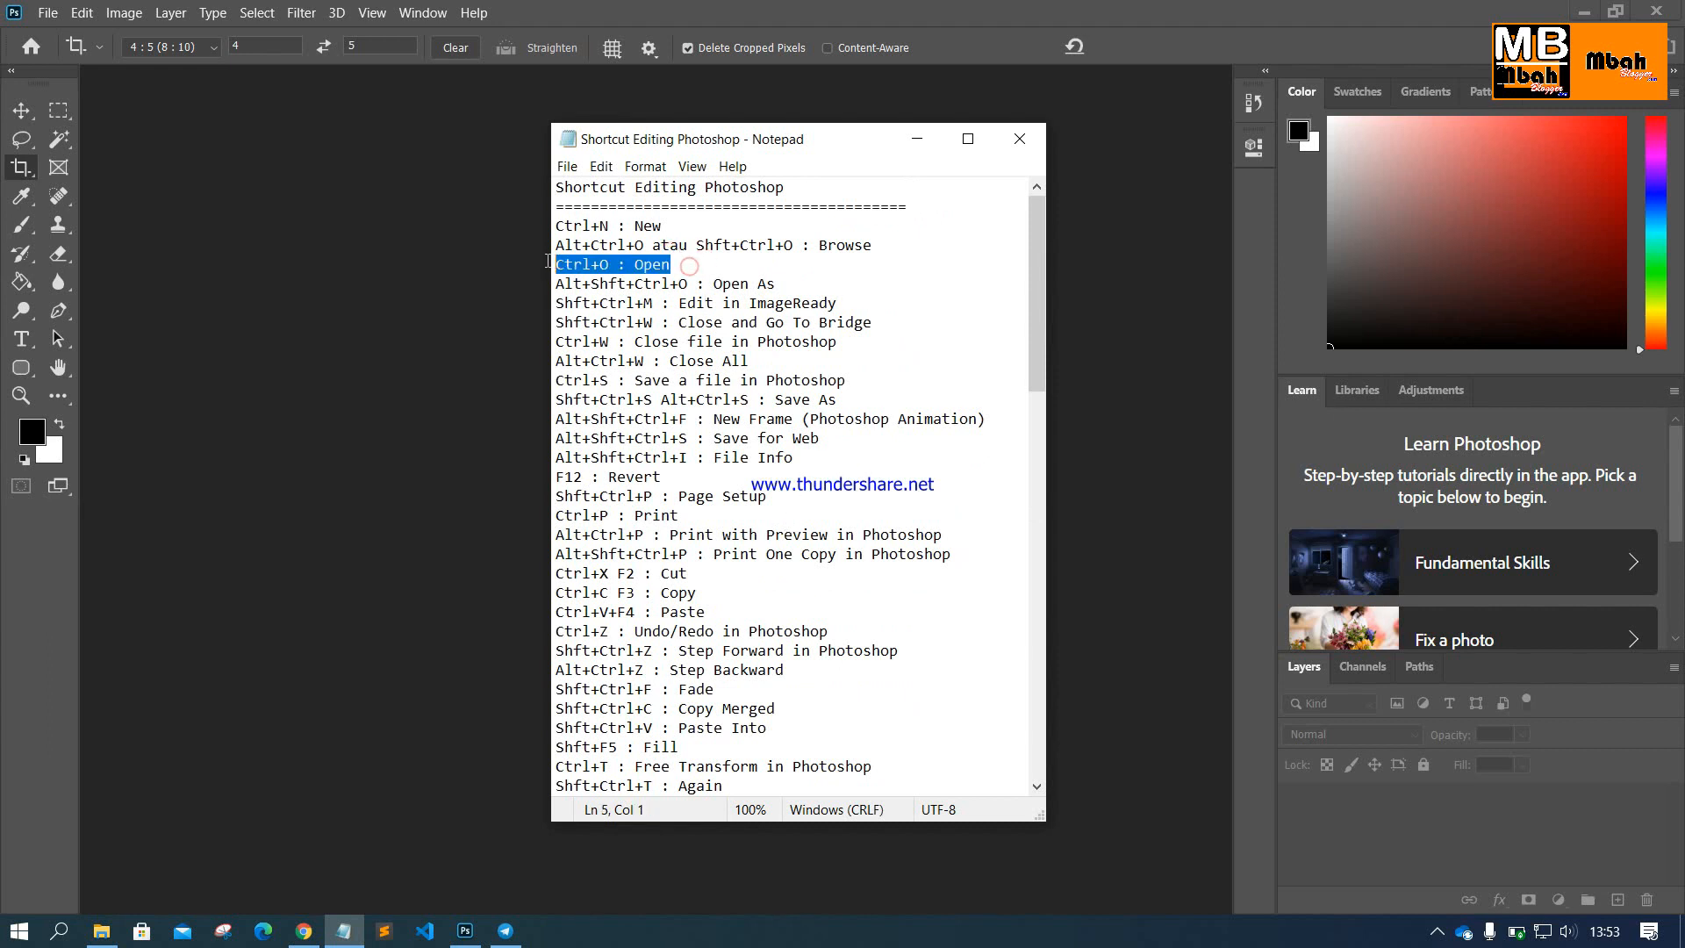
left_click_drag(805, 280, 609, 268)
left_click(763, 500)
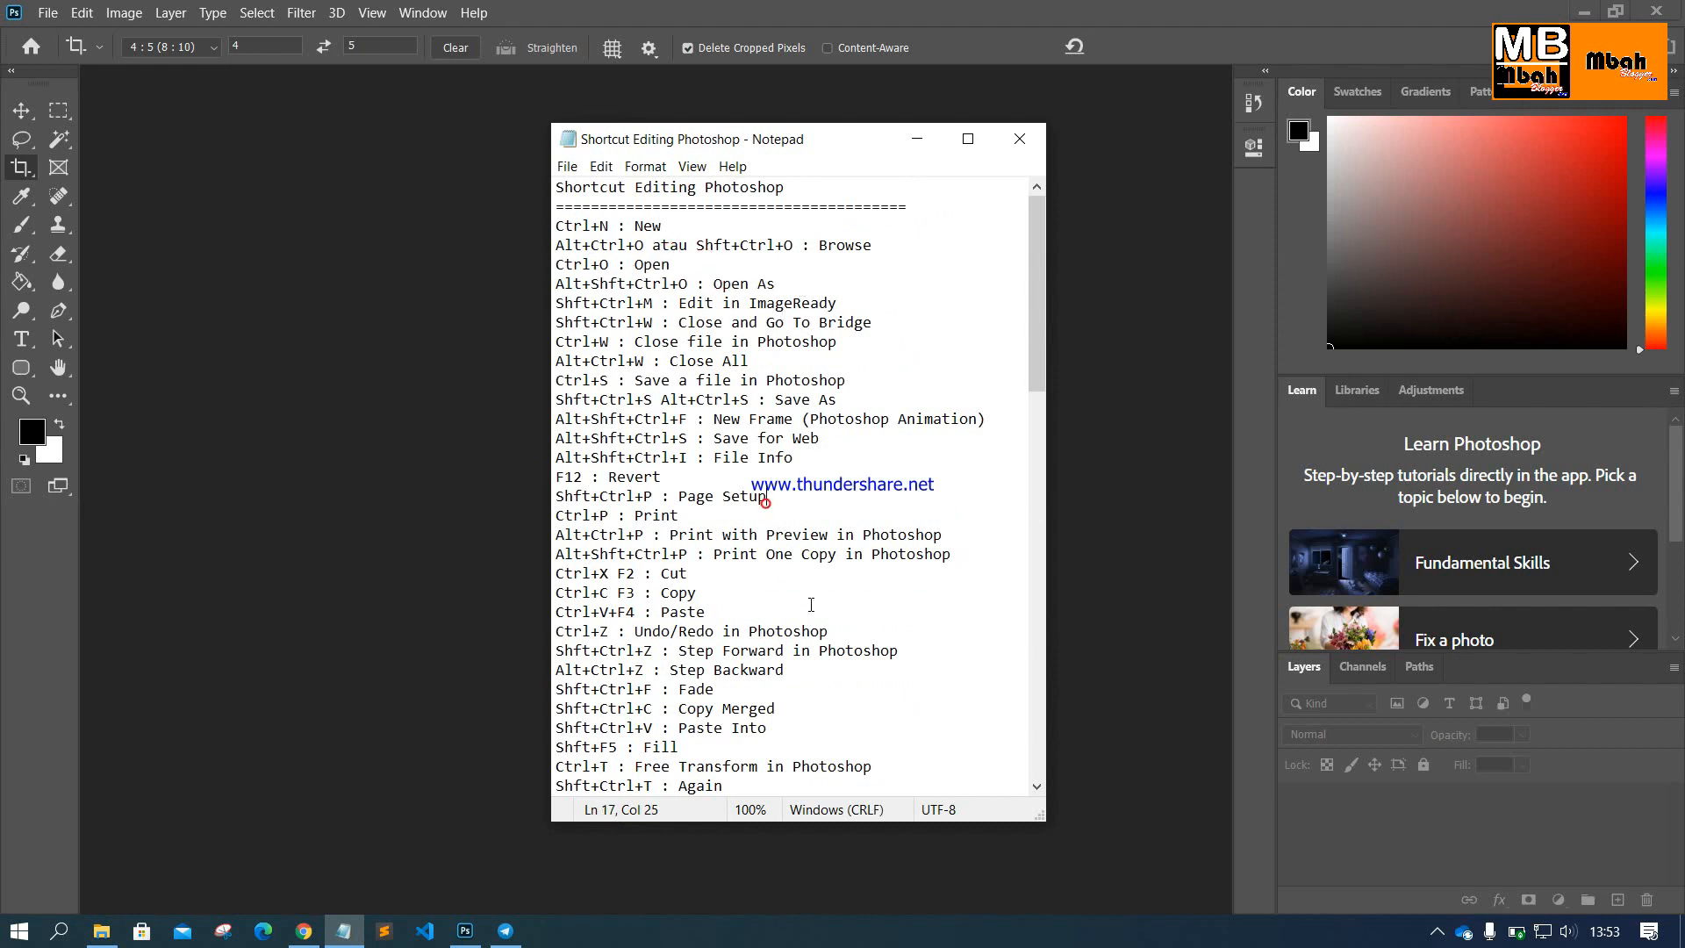
Step: Review the shortcut list through to its last entries, return to its beginning, and shift the Notepad window slightly aside
scroll(754, 491, "down", 6)
scroll(743, 505, "down", 15)
left_click_drag(677, 763, 590, 206)
scroll(770, 417, "up", 6)
scroll(769, 417, "up", 7)
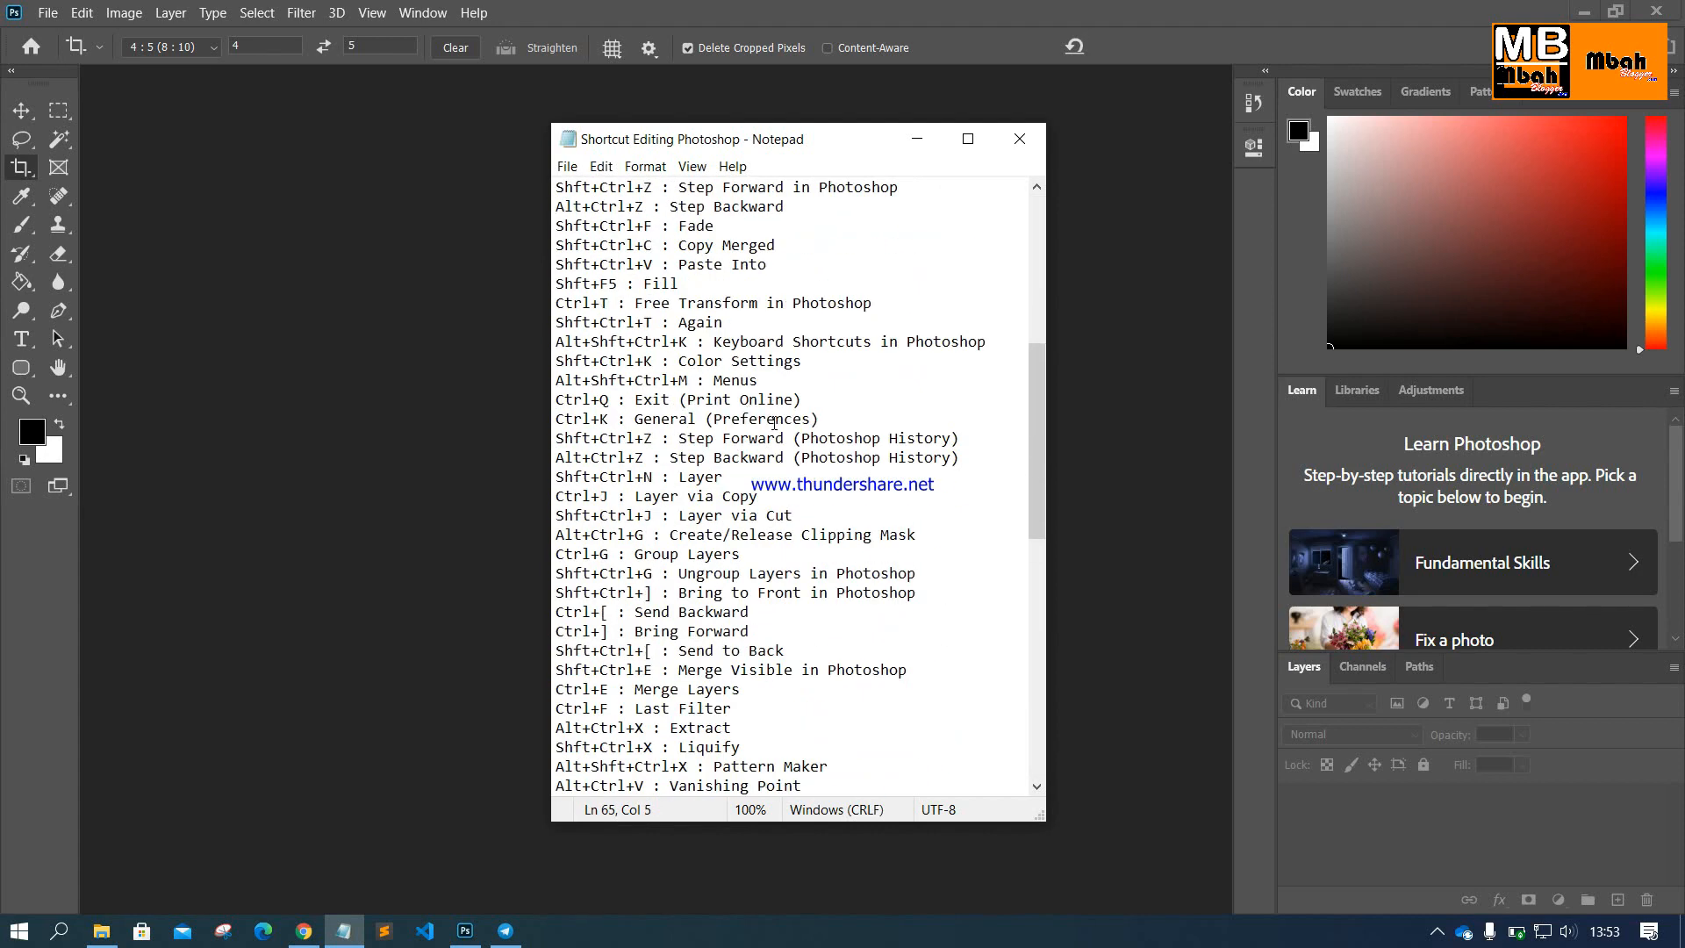
left_click(772, 418)
scroll(812, 439, "up", 8)
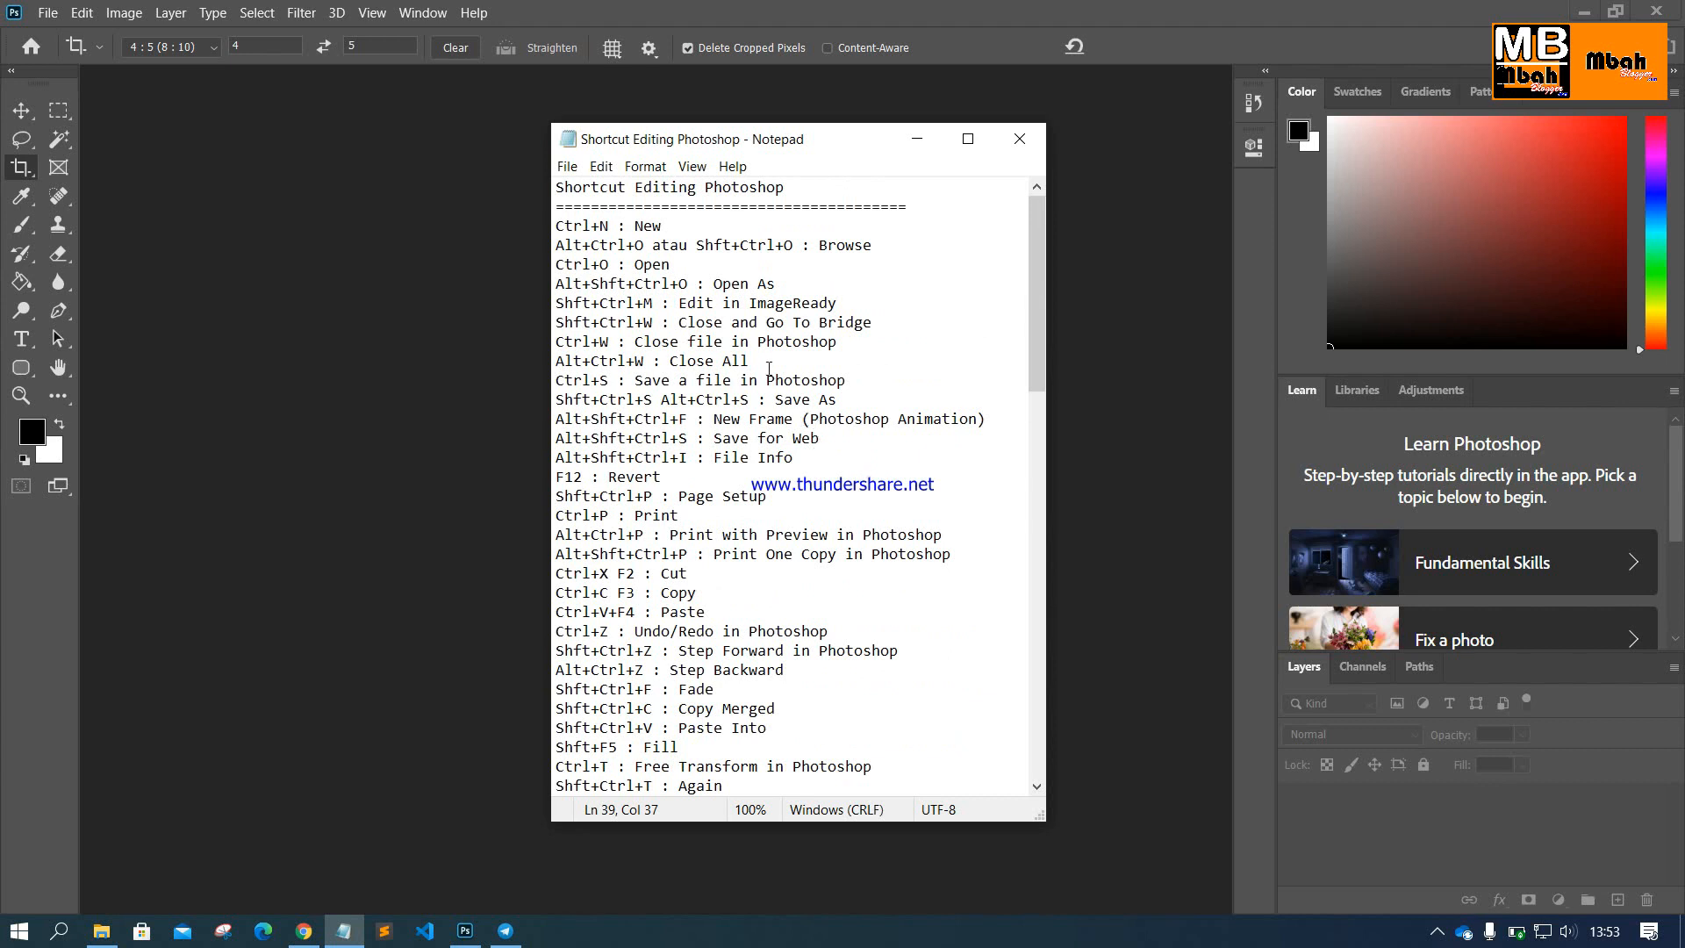
left_click_drag(720, 149, 634, 164)
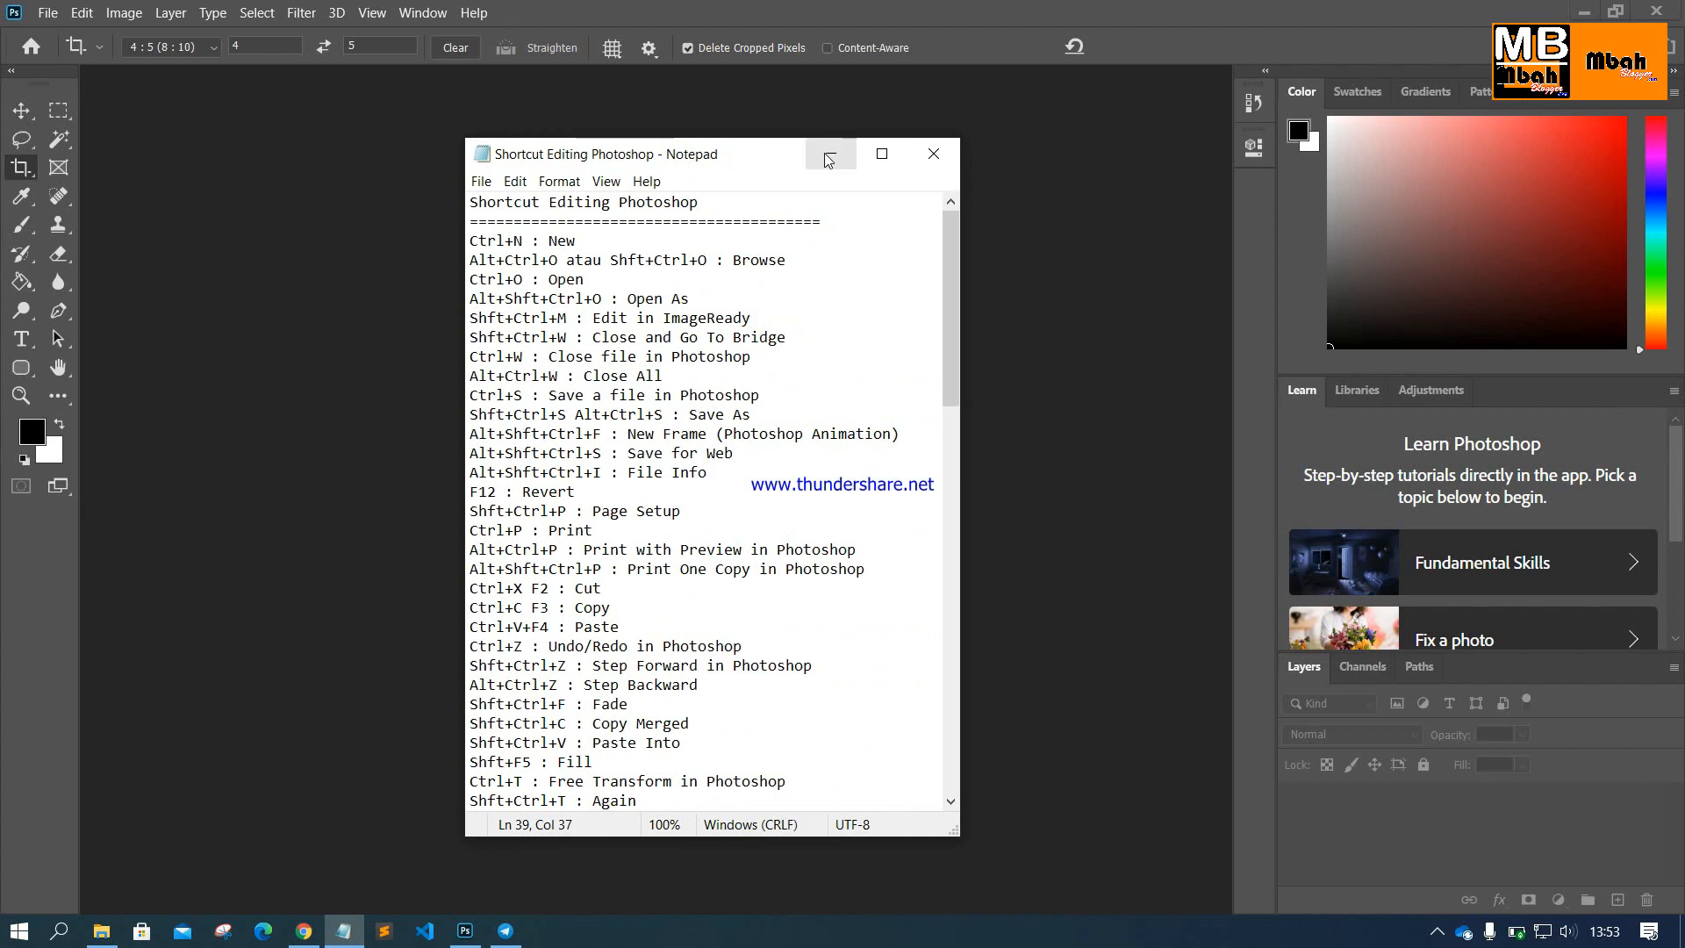
left_click(1437, 933)
right_click(1481, 892)
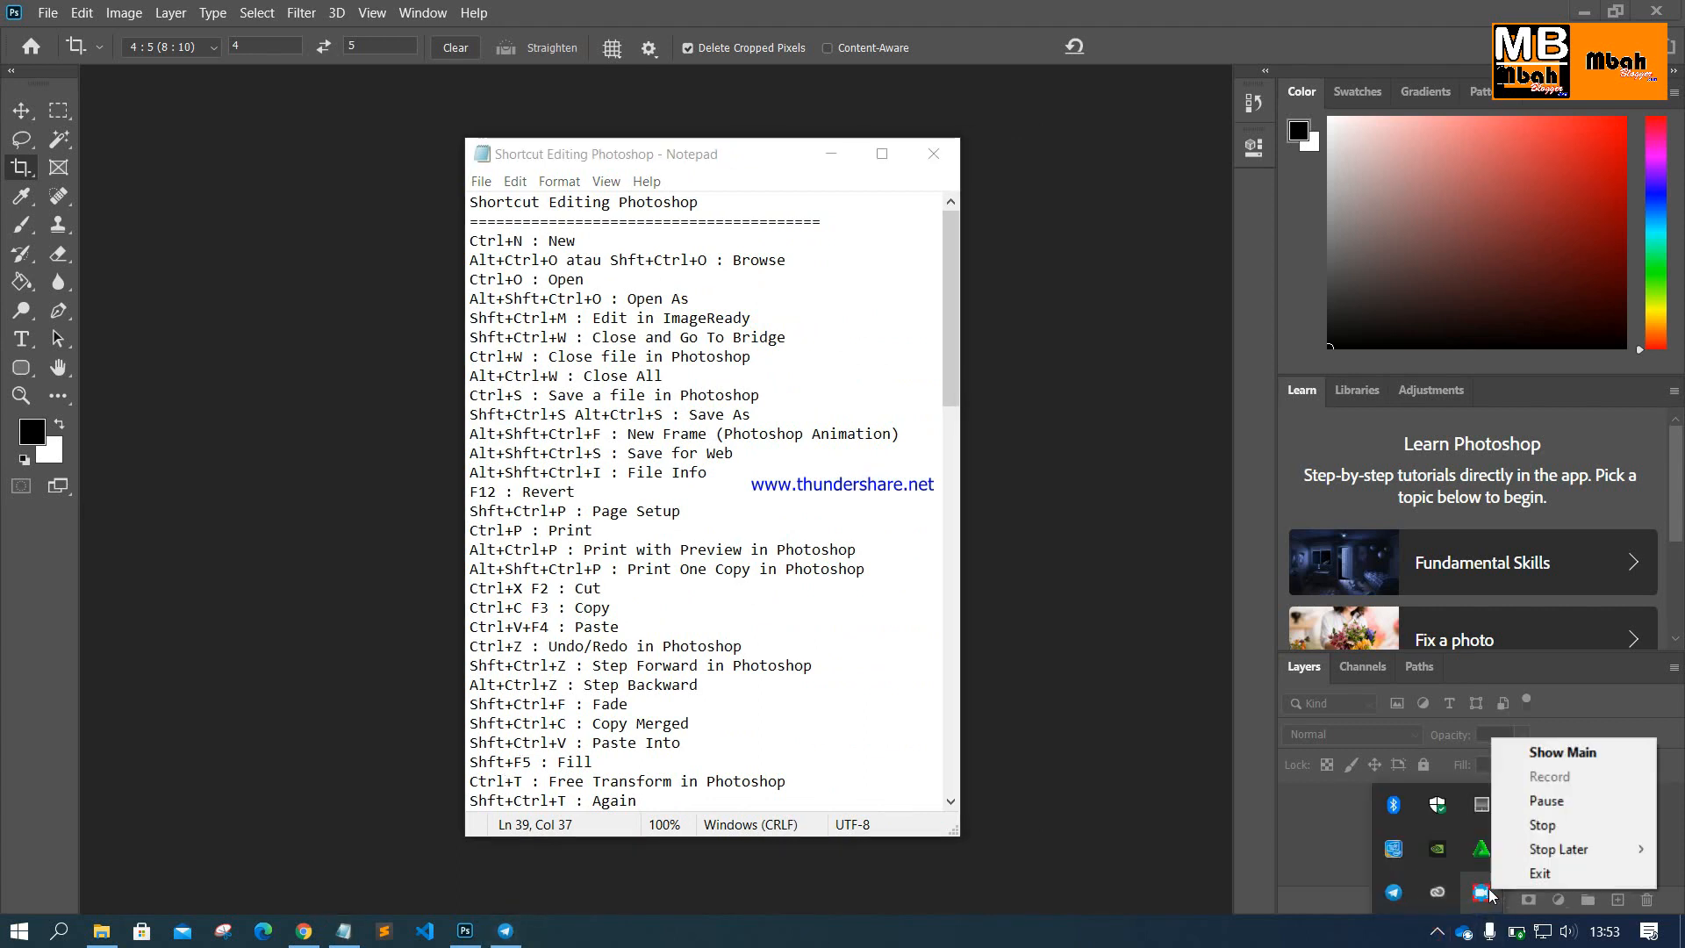
left_click(1546, 824)
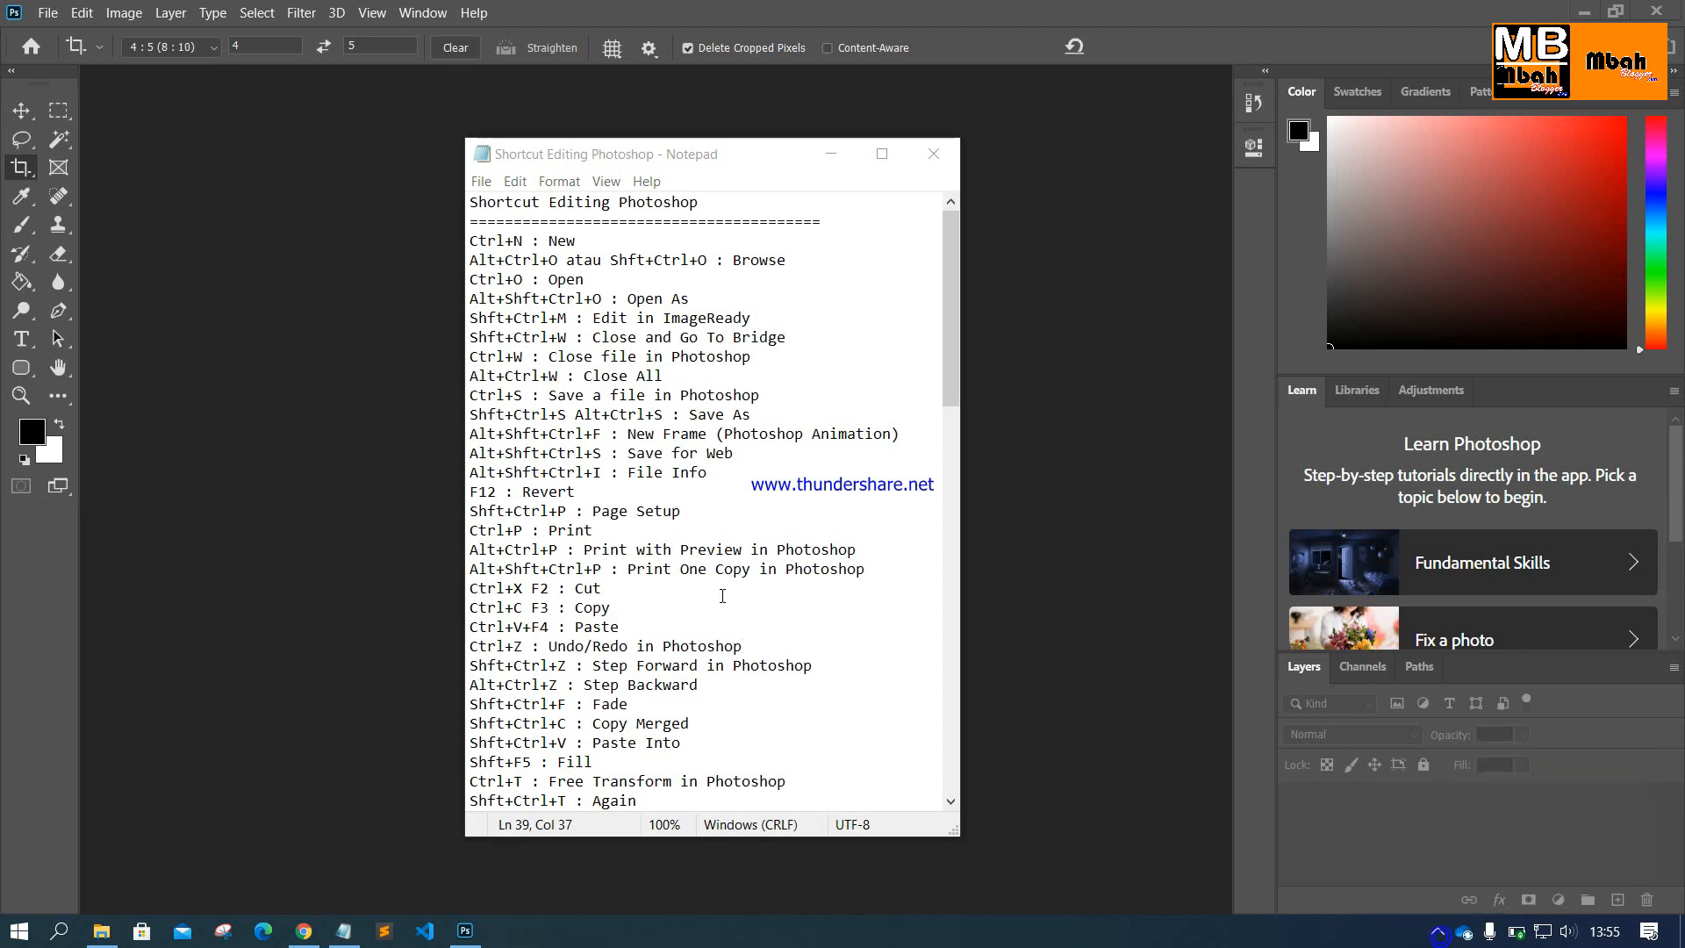
Step: Reposition the Notepad window nearer the centre and highlight the Ctrl+N combination of the New entry
left_click(646, 433)
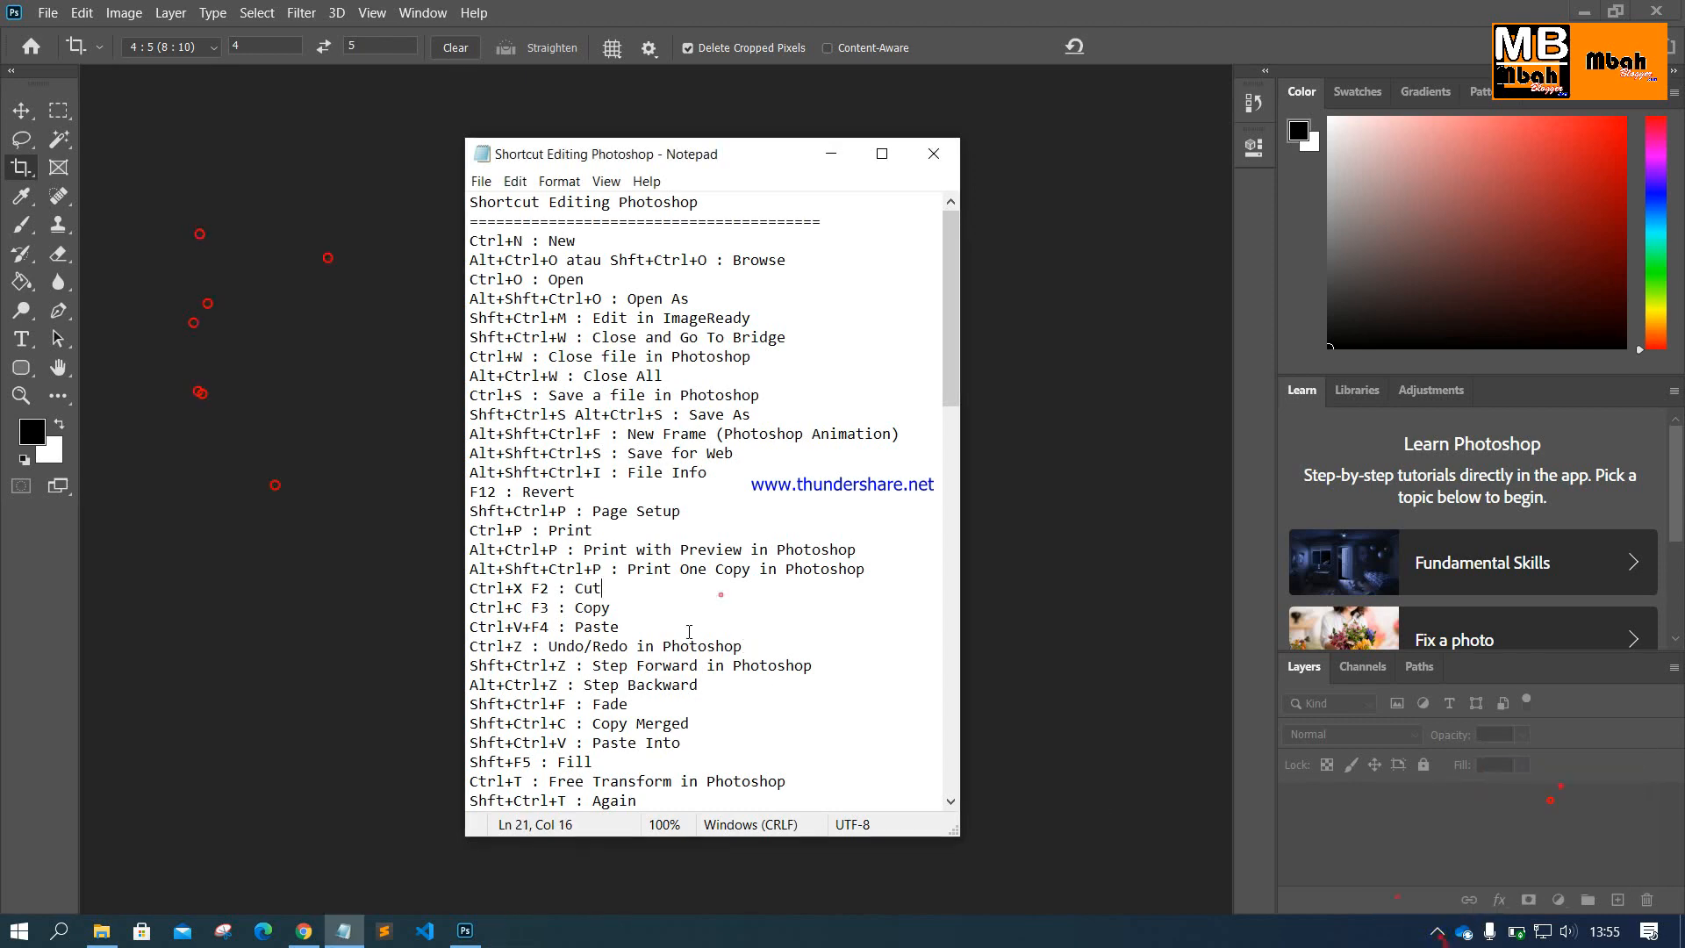
left_click(646, 431)
scroll(634, 348, "down", 4)
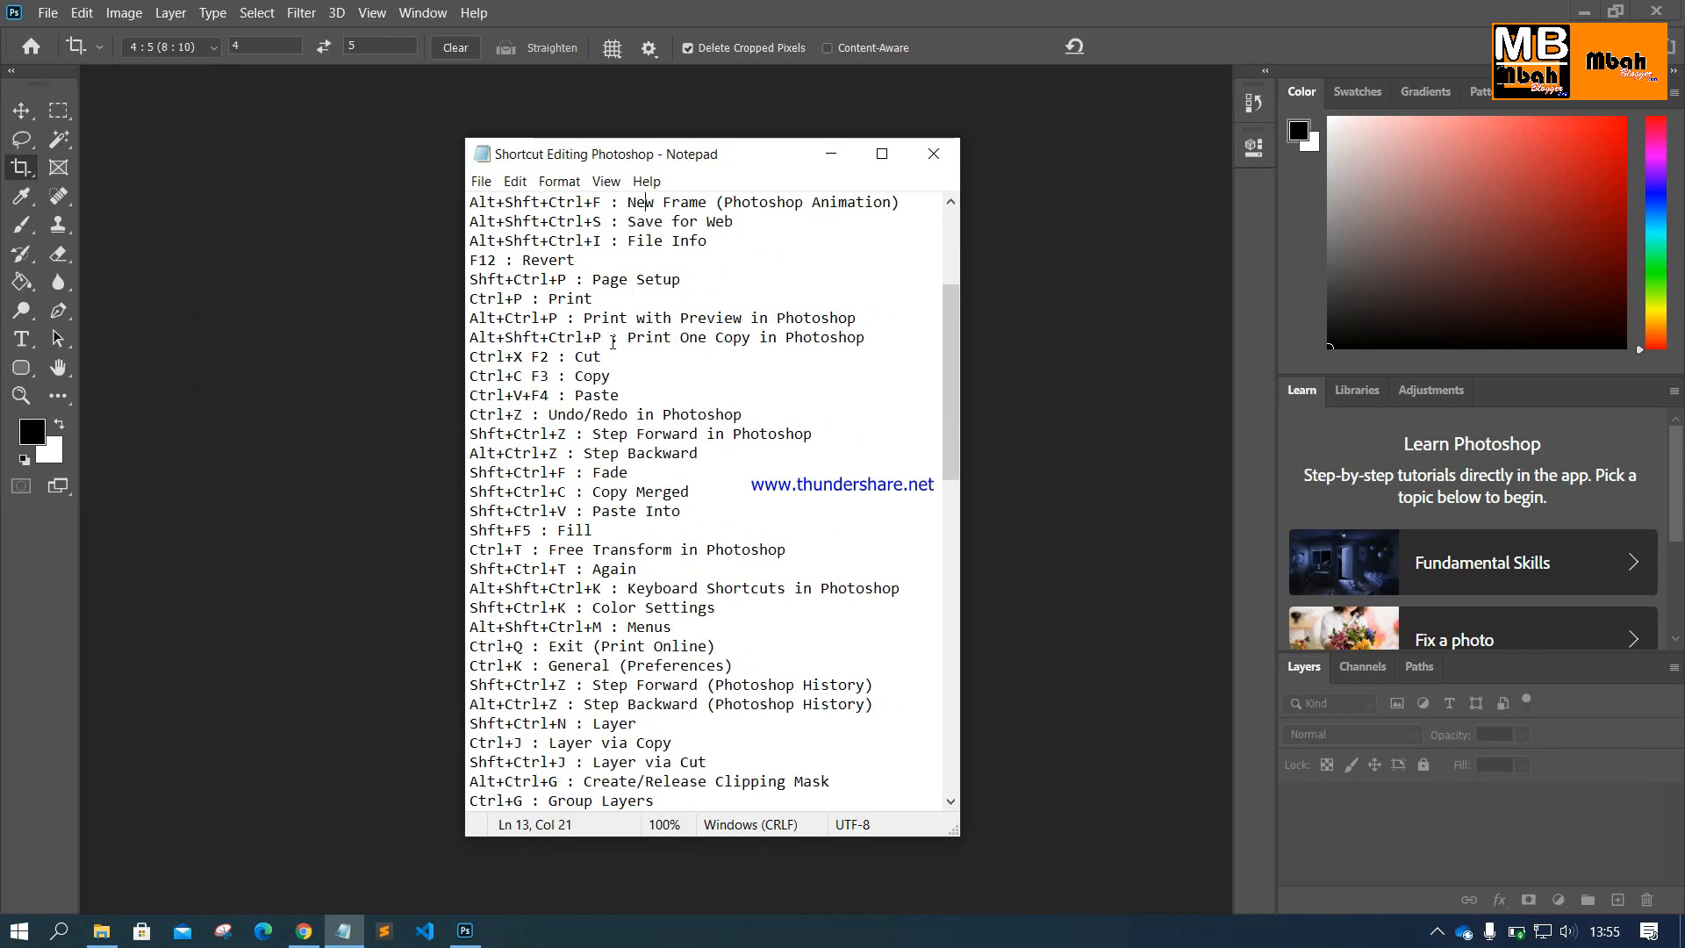
scroll(633, 348, "up", 4)
left_click_drag(685, 149, 758, 229)
left_click_drag(606, 305, 528, 300)
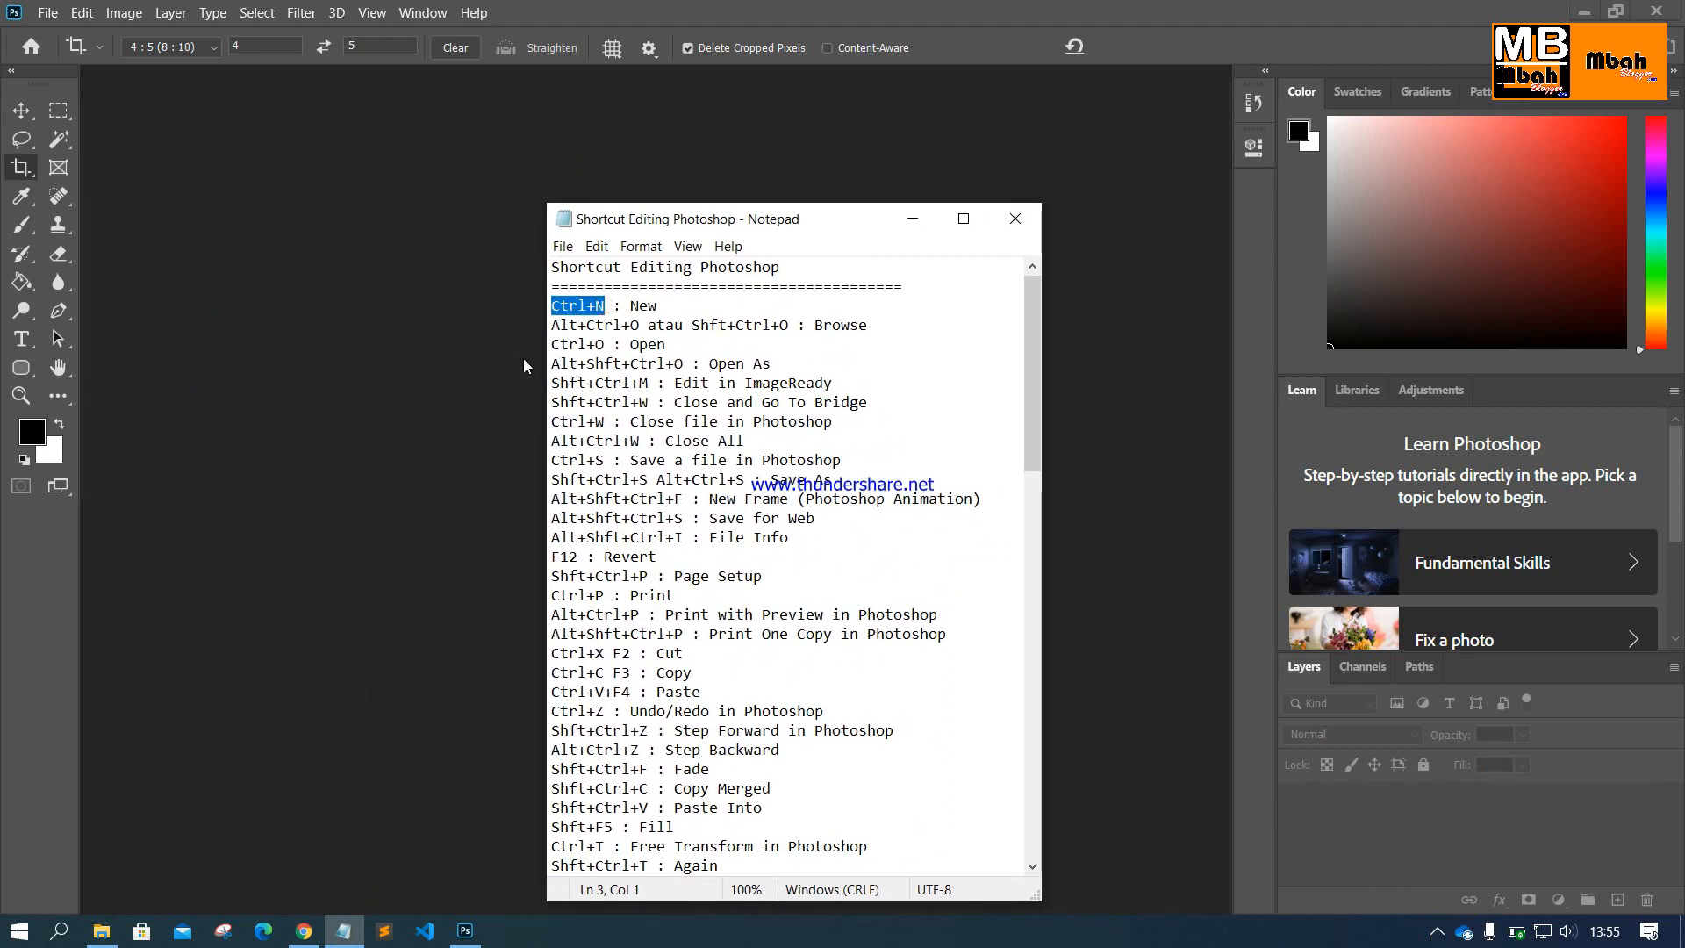
Step: Switch to Photoshop, open the New Document dialog and move it higher on the screen
left_click(339, 298)
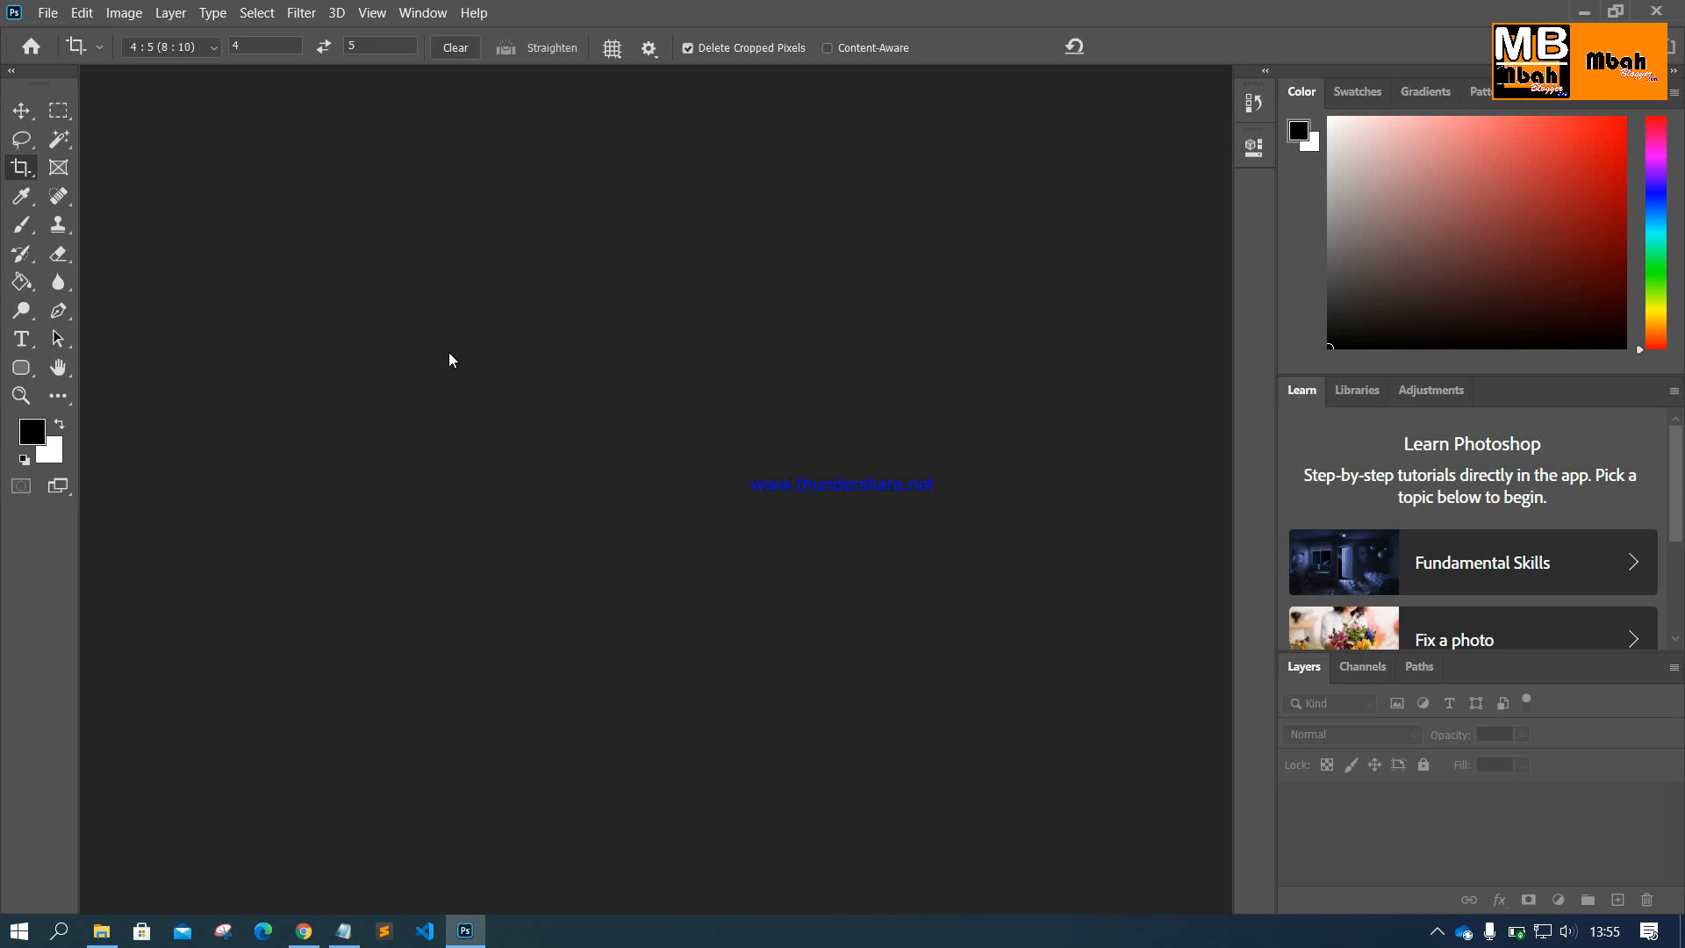
key("ctrl+n")
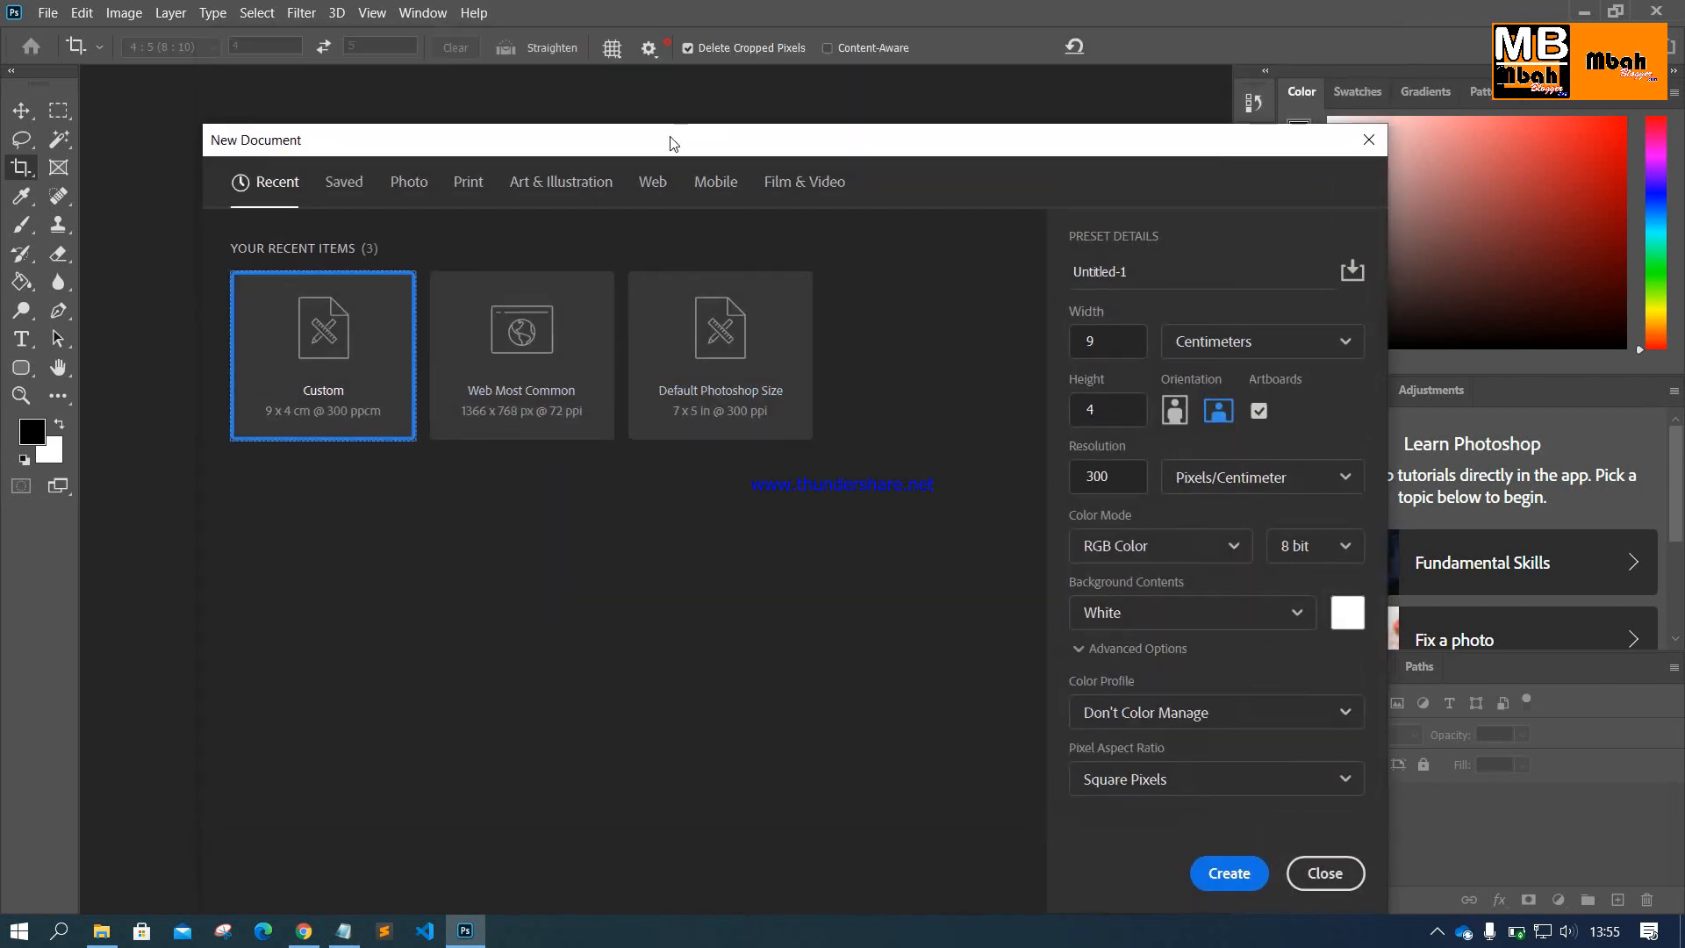
left_click_drag(674, 143, 727, 105)
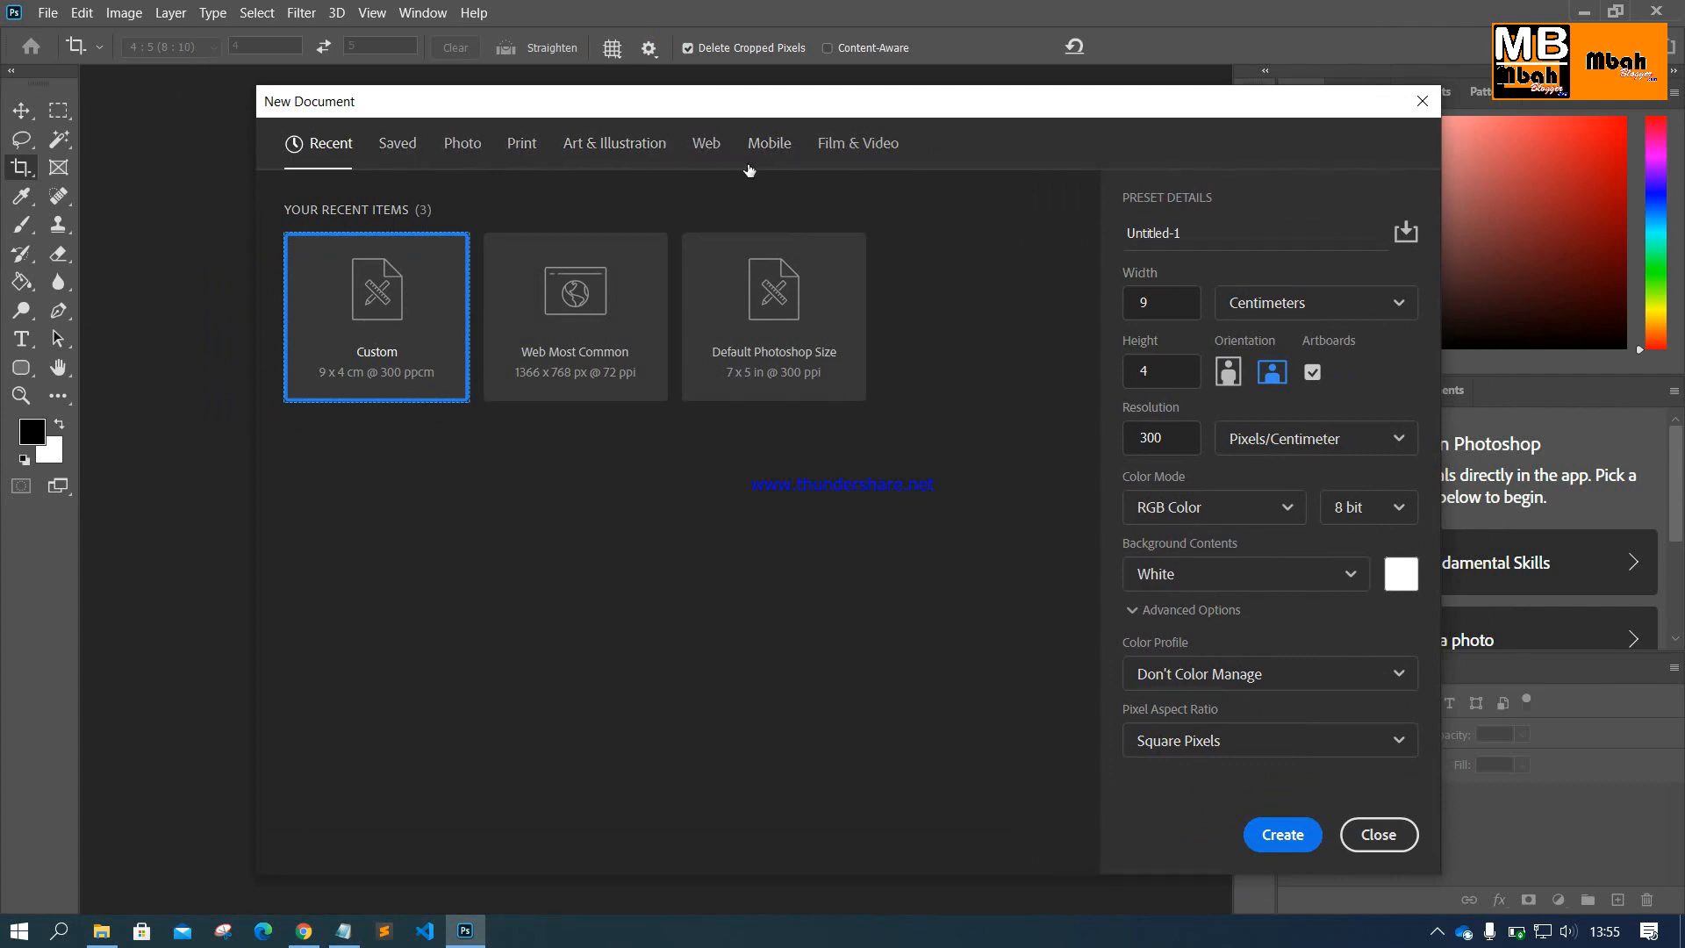
Step: Look through the Saved, Photo and Film & Video preset categories for a new document
left_click(399, 160)
left_click(472, 160)
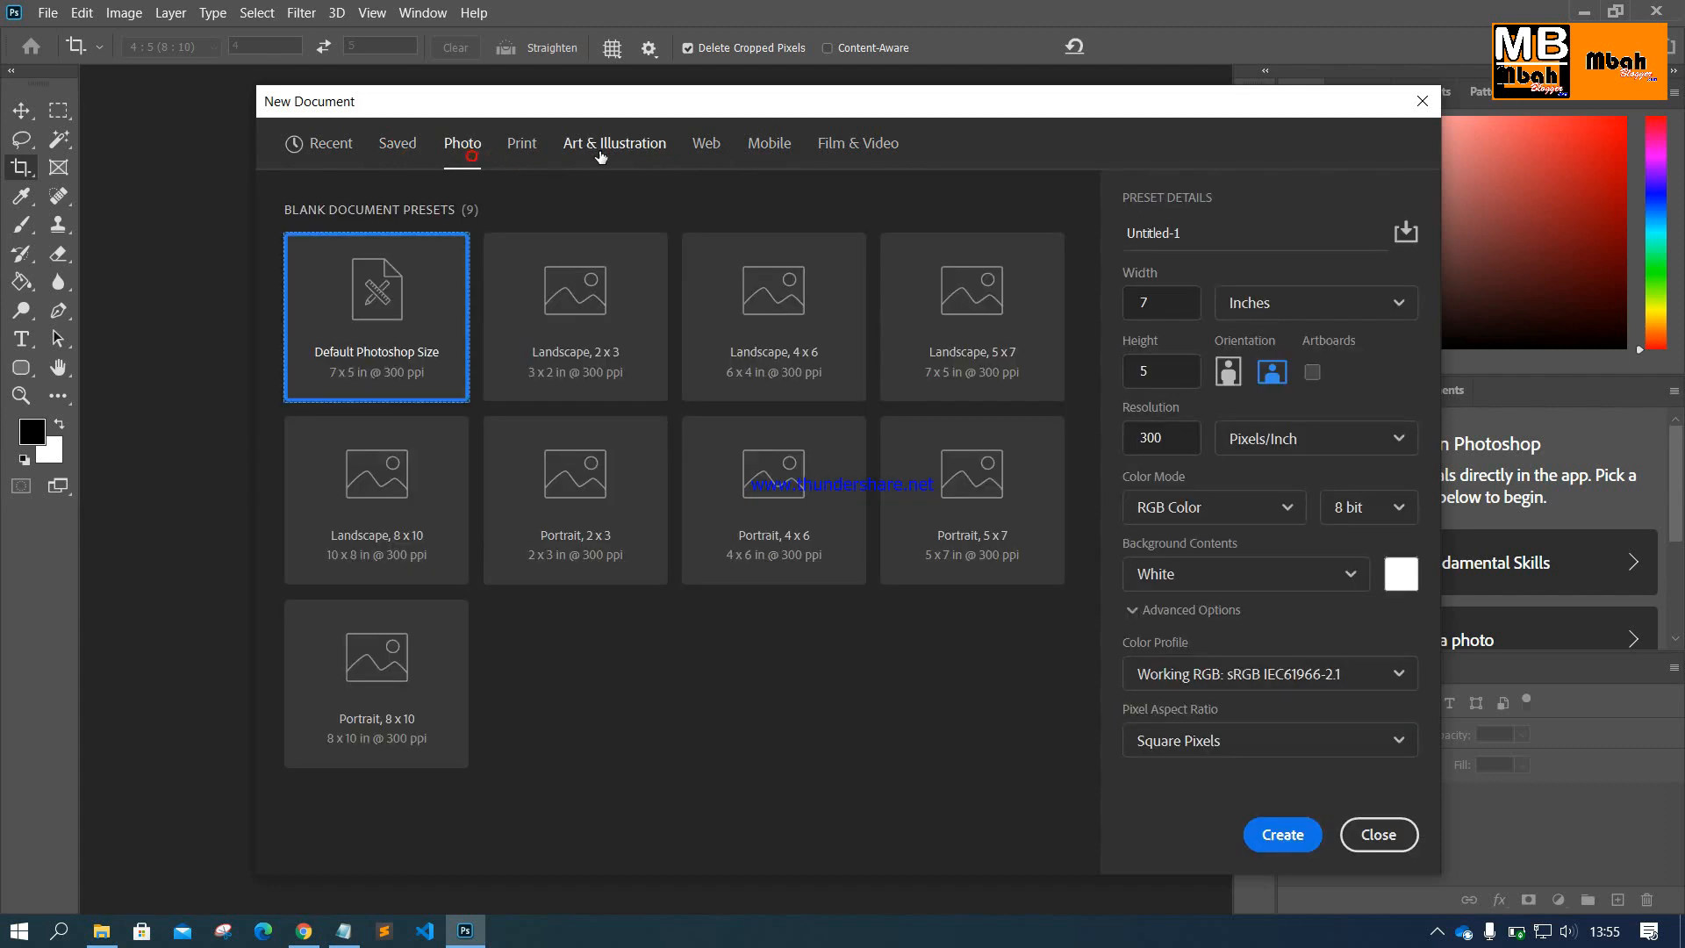
left_click(858, 144)
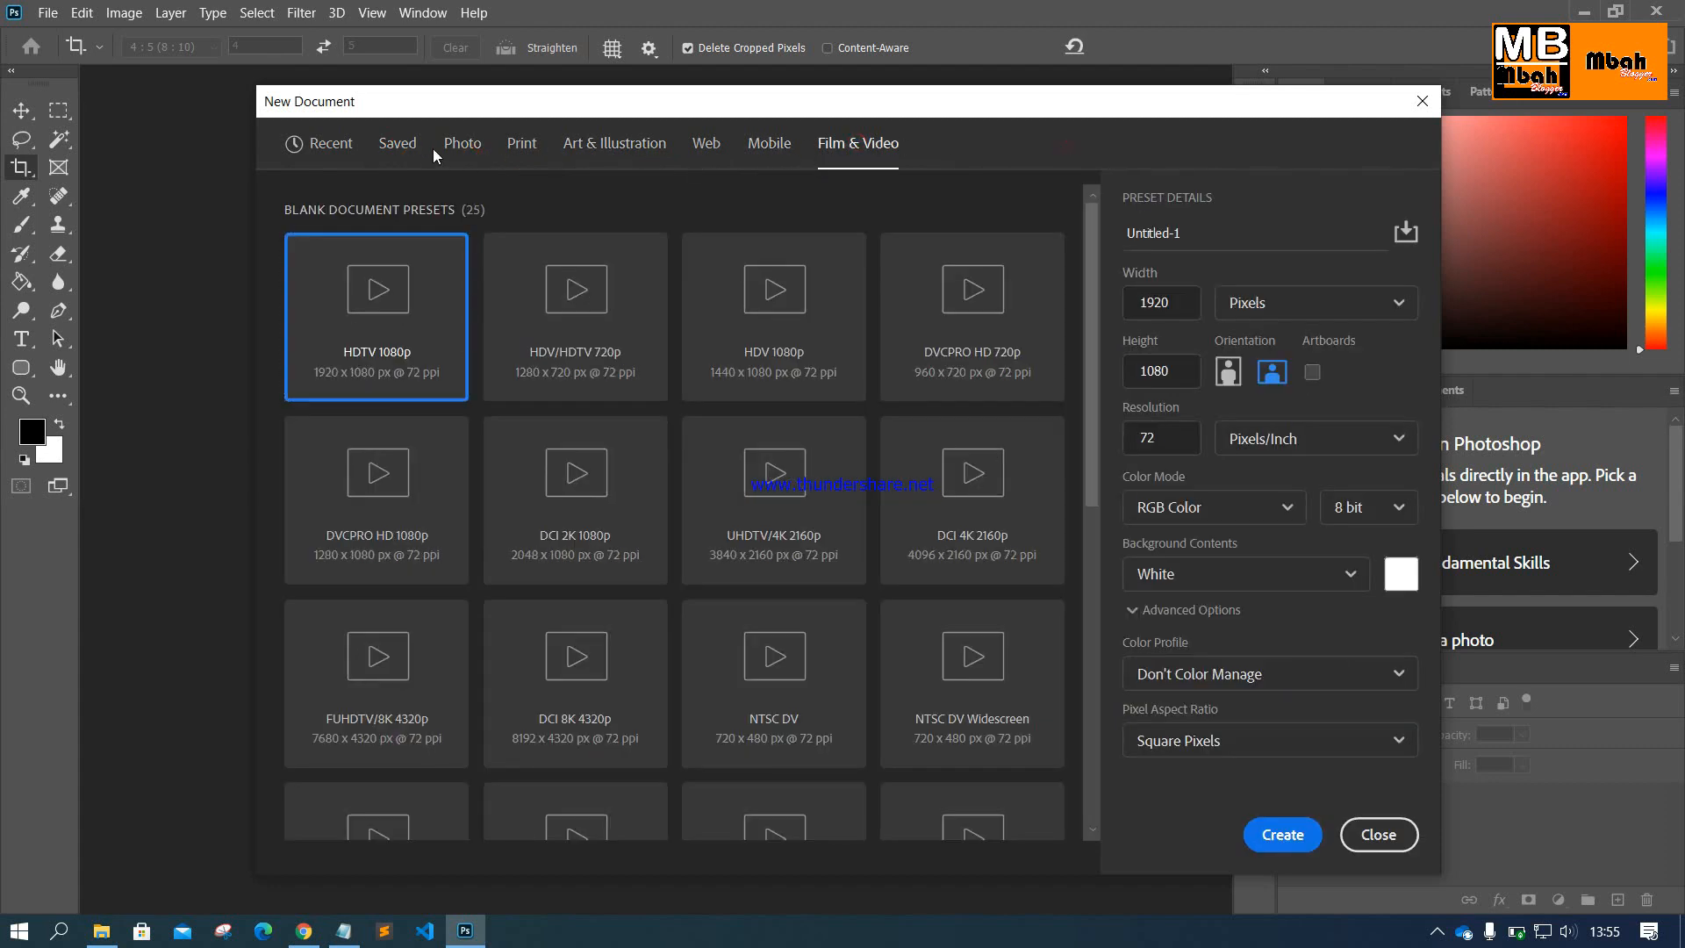
left_click(406, 162)
left_click(854, 146)
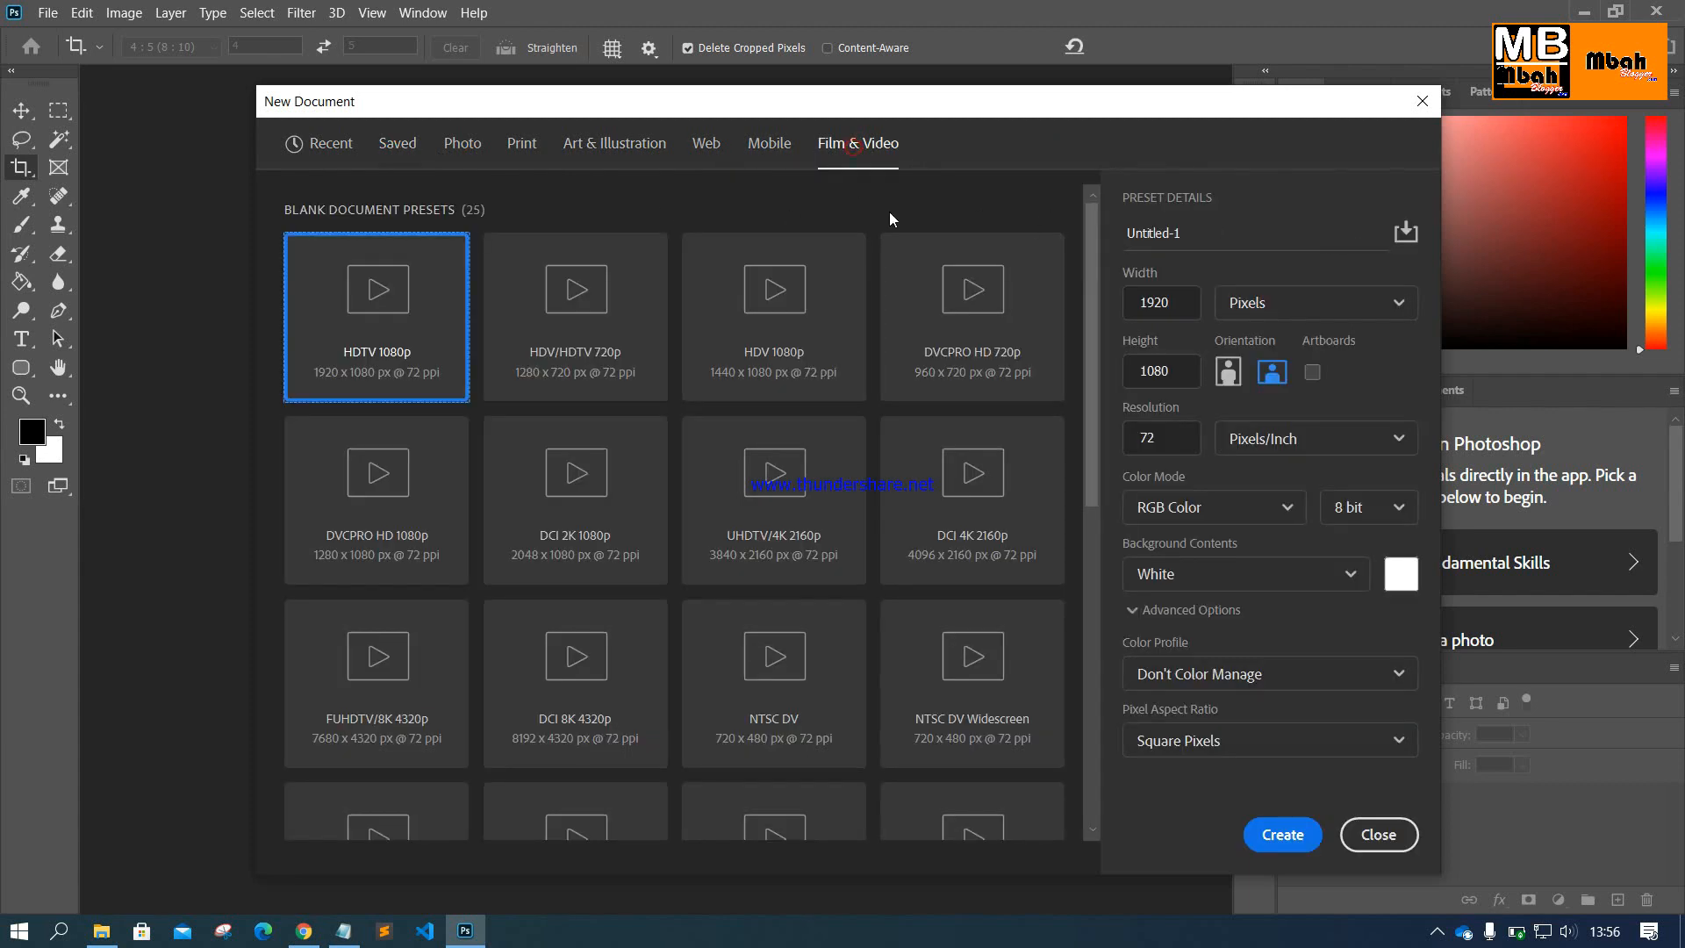
Step: Create a new document from the Web Large preset, 1920 x 1080 pixels at 72 pixels/inch with artboards
left_click(706, 144)
double_click(1191, 233)
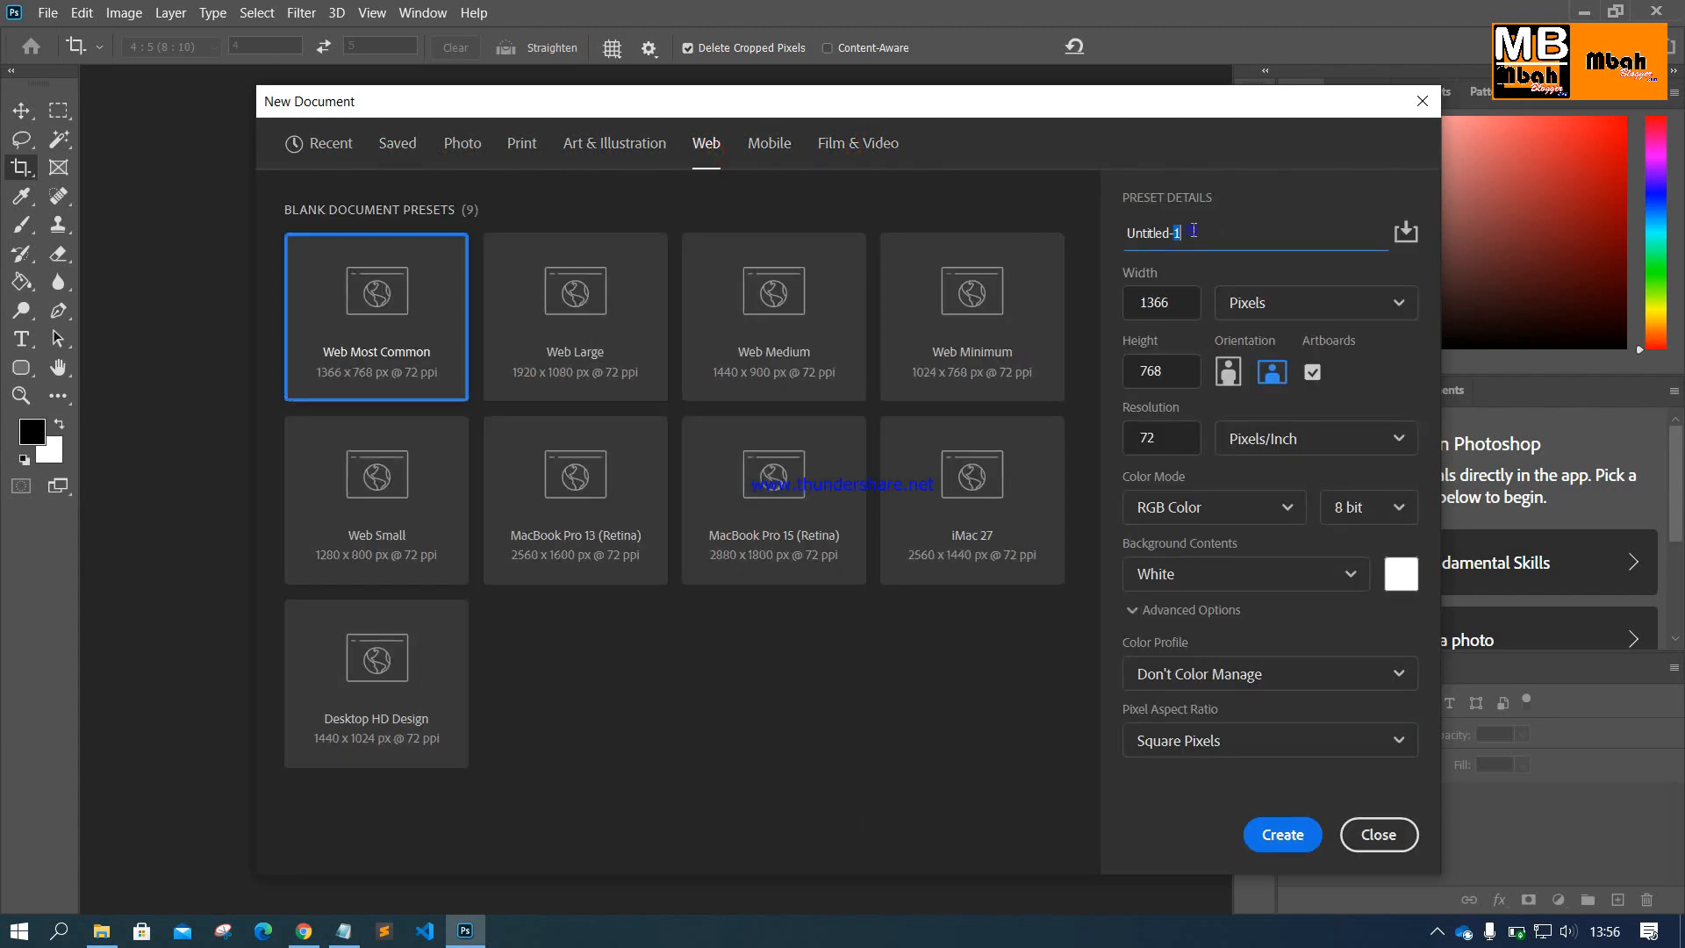
double_click(1264, 234)
left_click(554, 347)
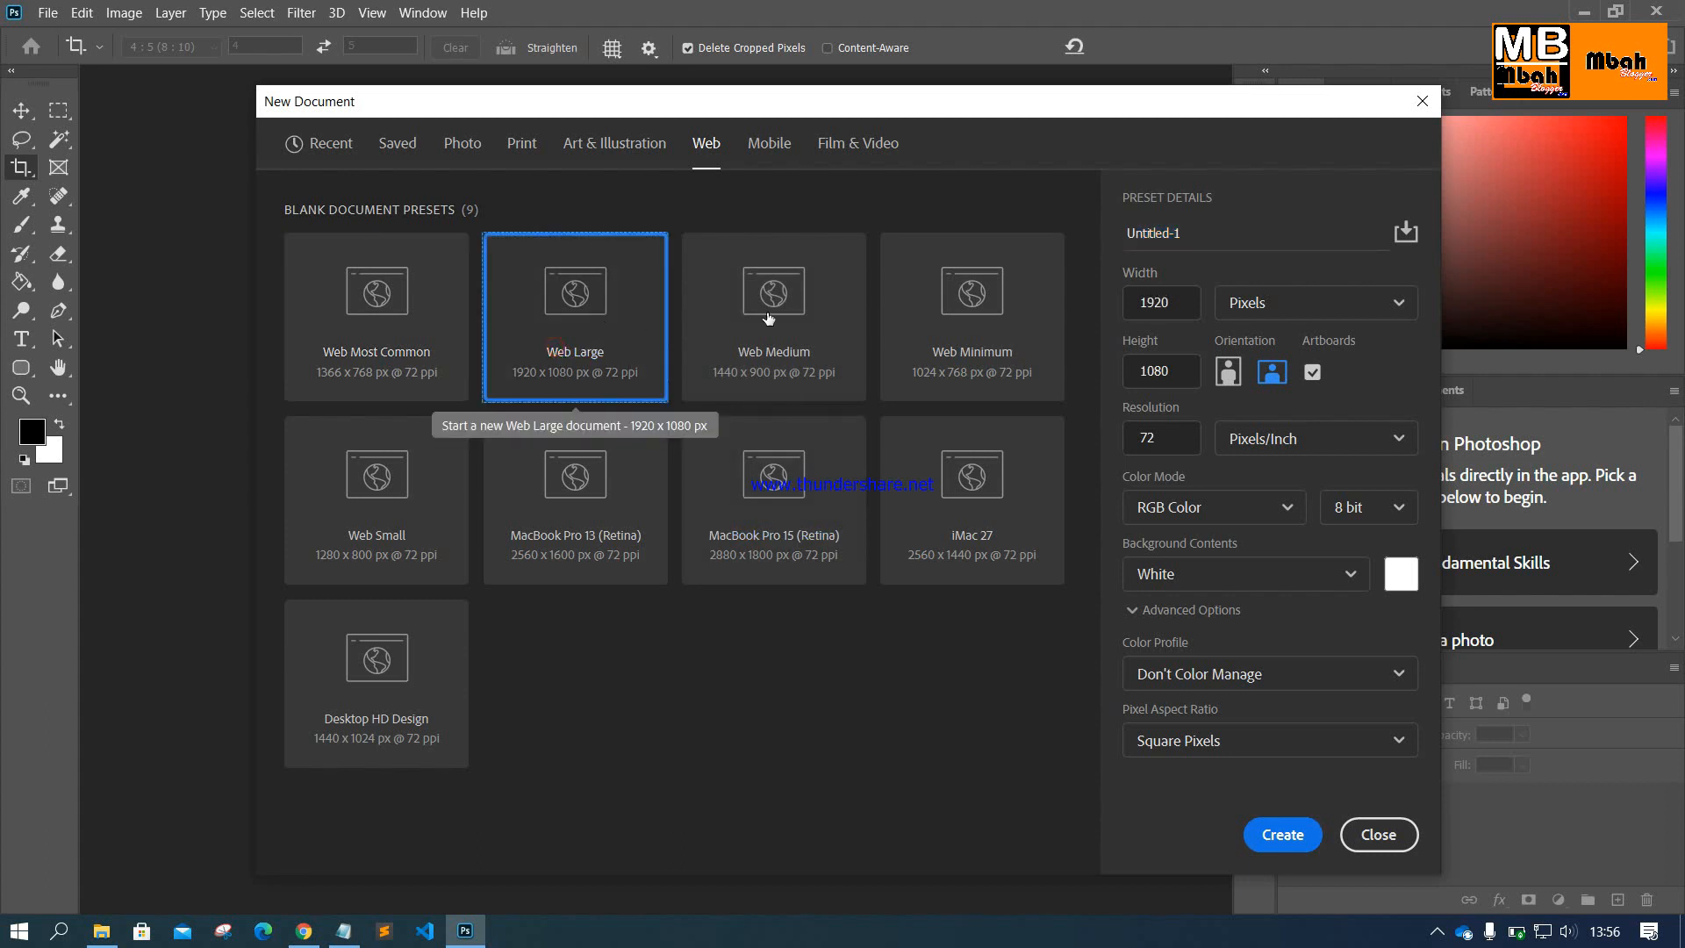
left_click(1369, 580)
left_click(1348, 576)
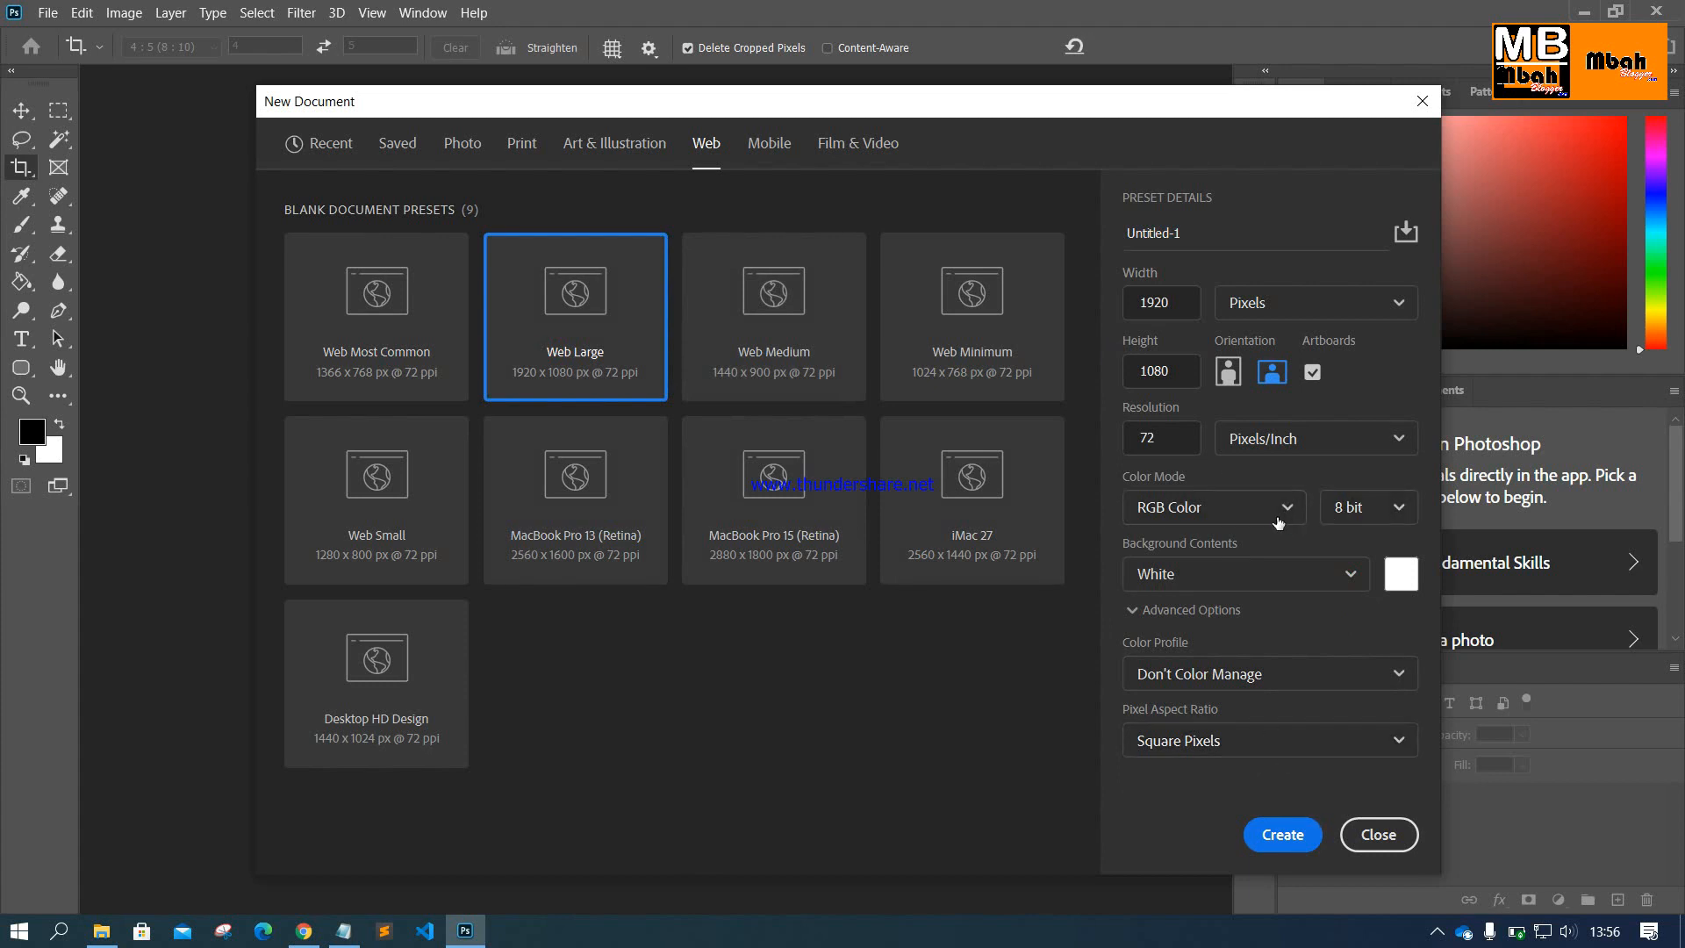
left_click(1238, 441)
left_click(1238, 440)
left_click(1264, 834)
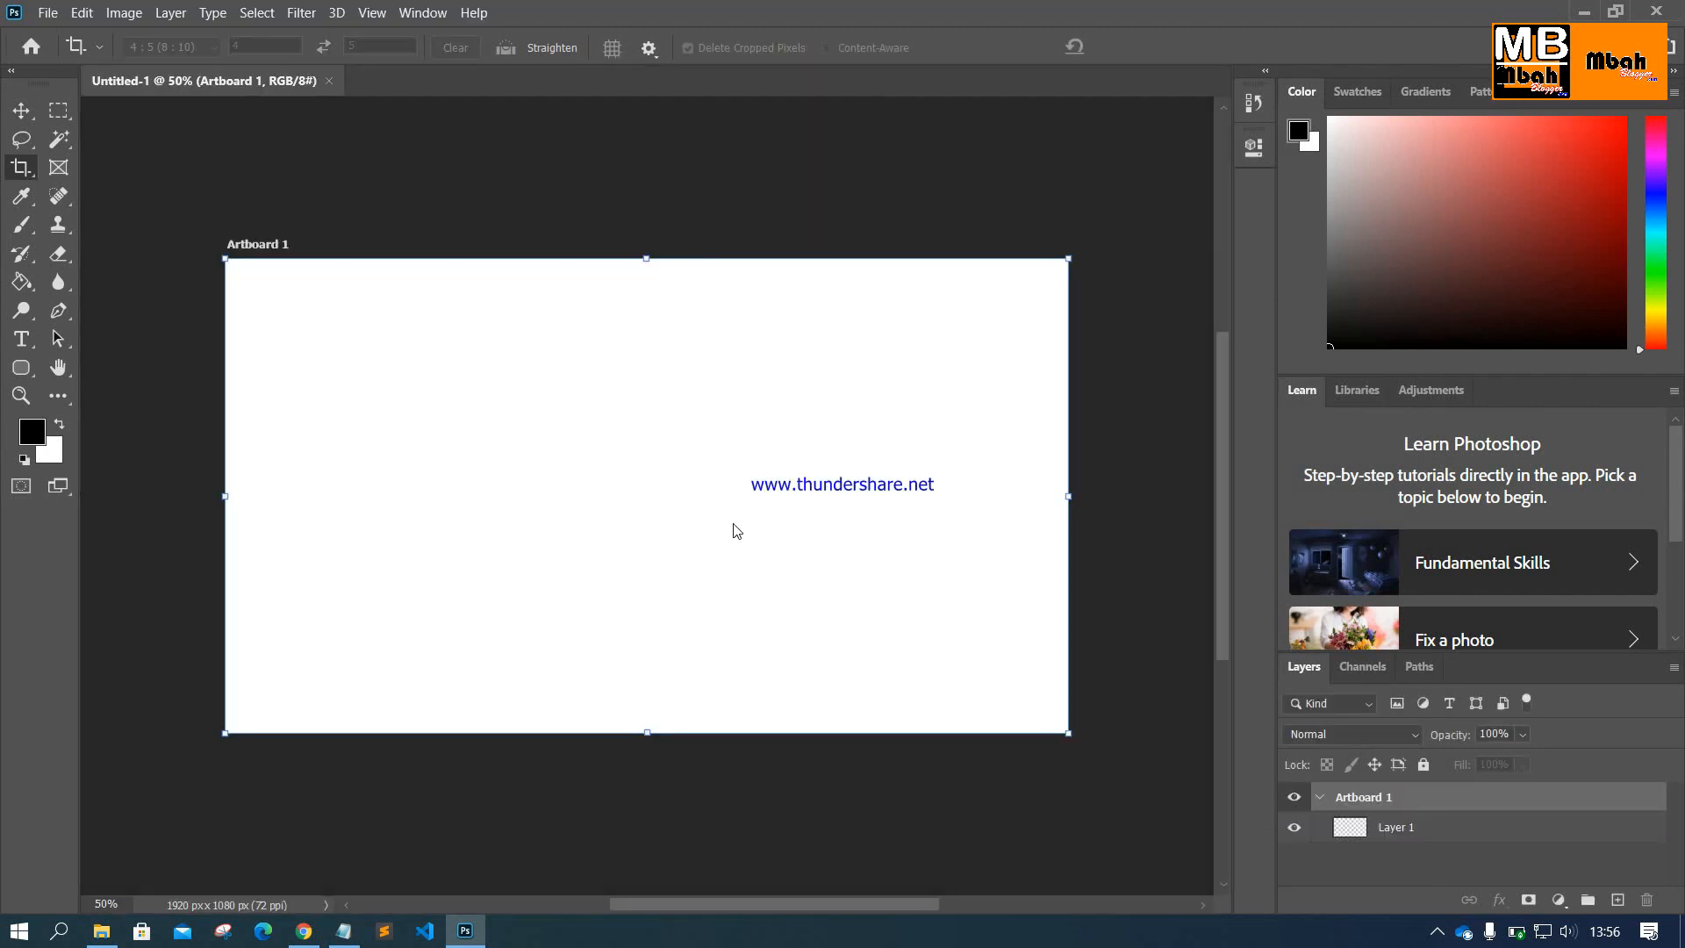
scroll(740, 527, "left", 2)
scroll(741, 527, "right", 1)
scroll(741, 527, "down", 1)
scroll(741, 526, "up", 1)
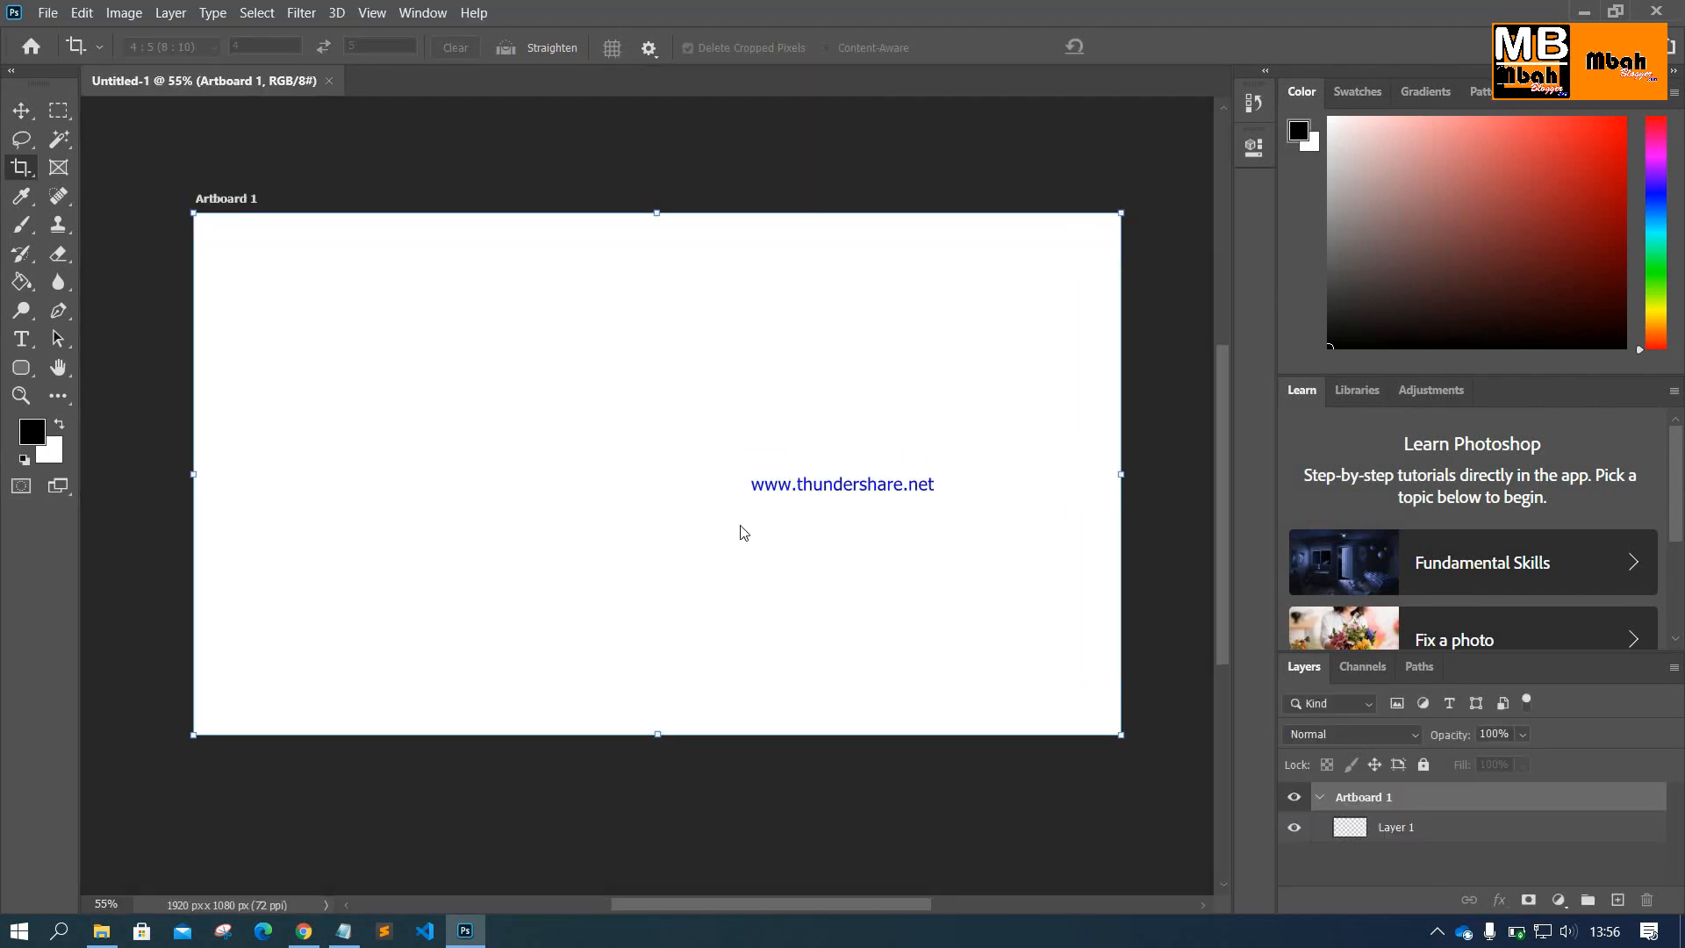
Step: Switch to the Notepad shortcut list and highlight the Alt+Ctrl+O combination of the Browse entry
left_click(343, 930)
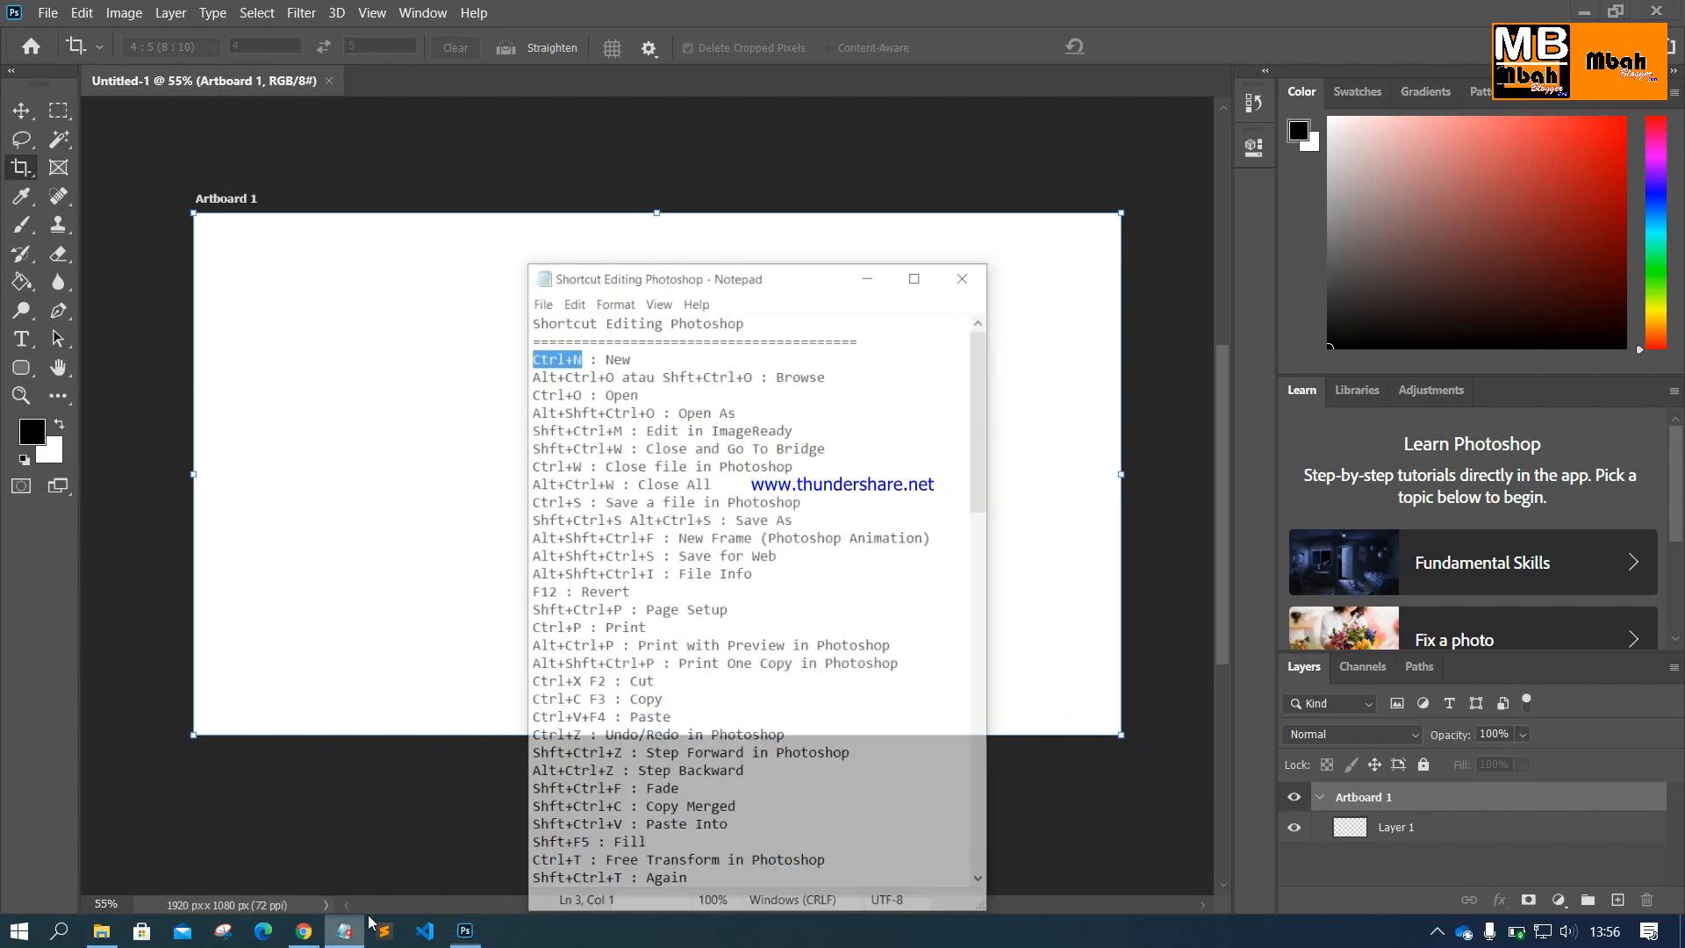
left_click(968, 353)
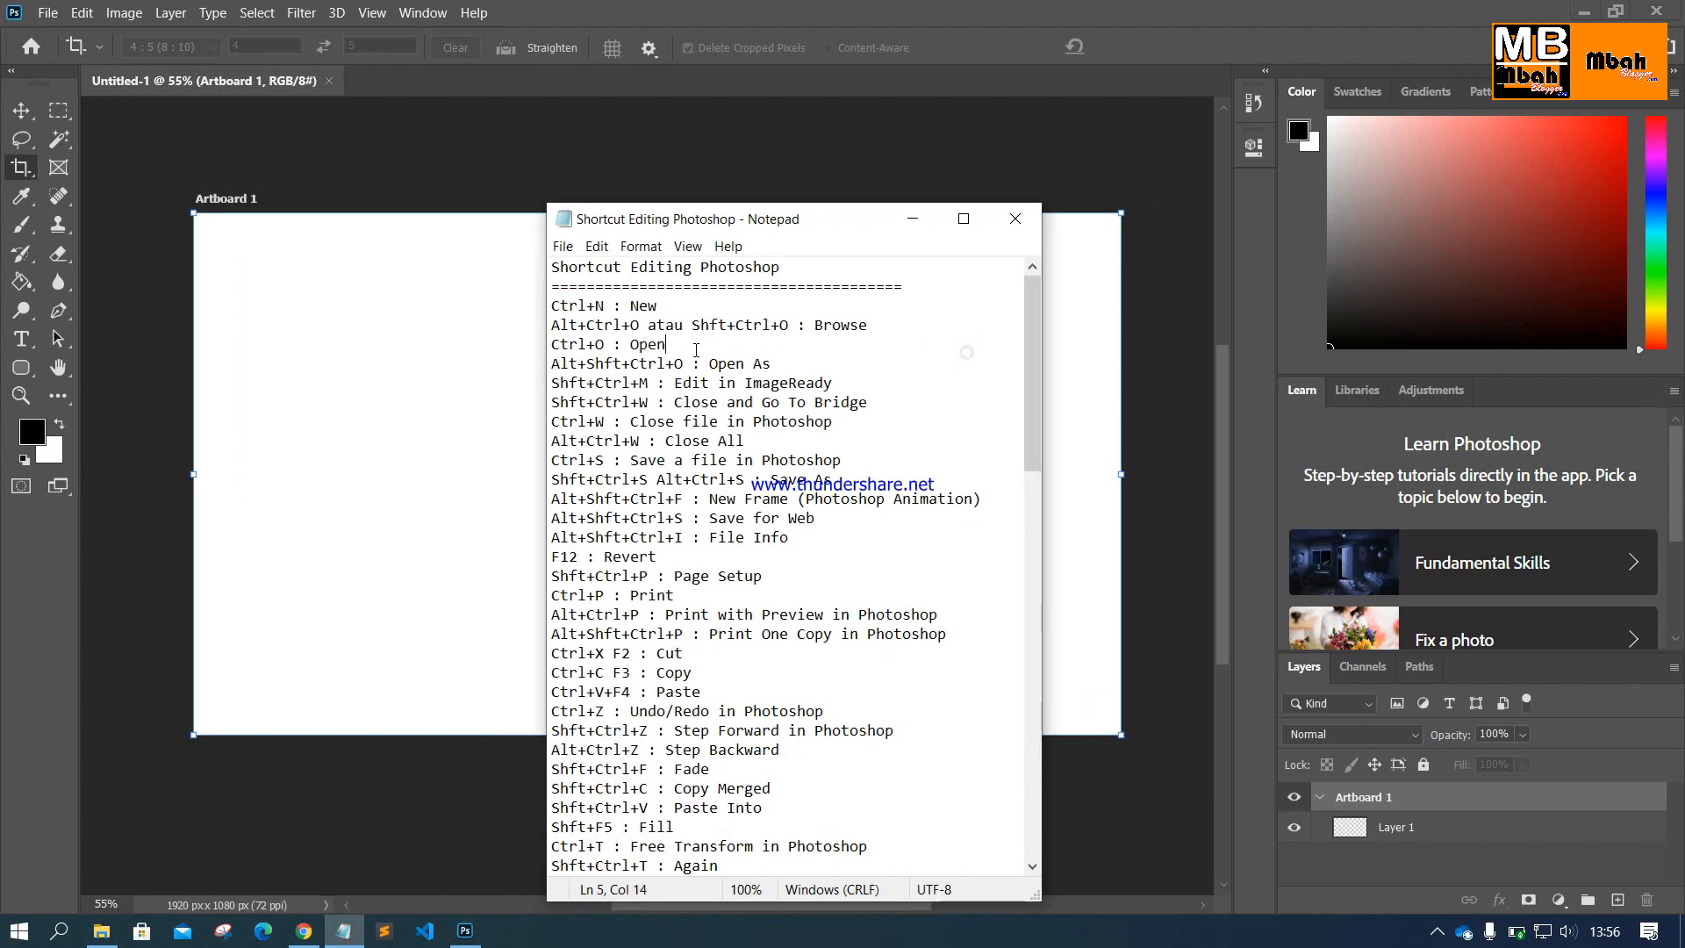
left_click_drag(605, 344, 526, 345)
left_click(606, 344)
left_click_drag(641, 325, 522, 326)
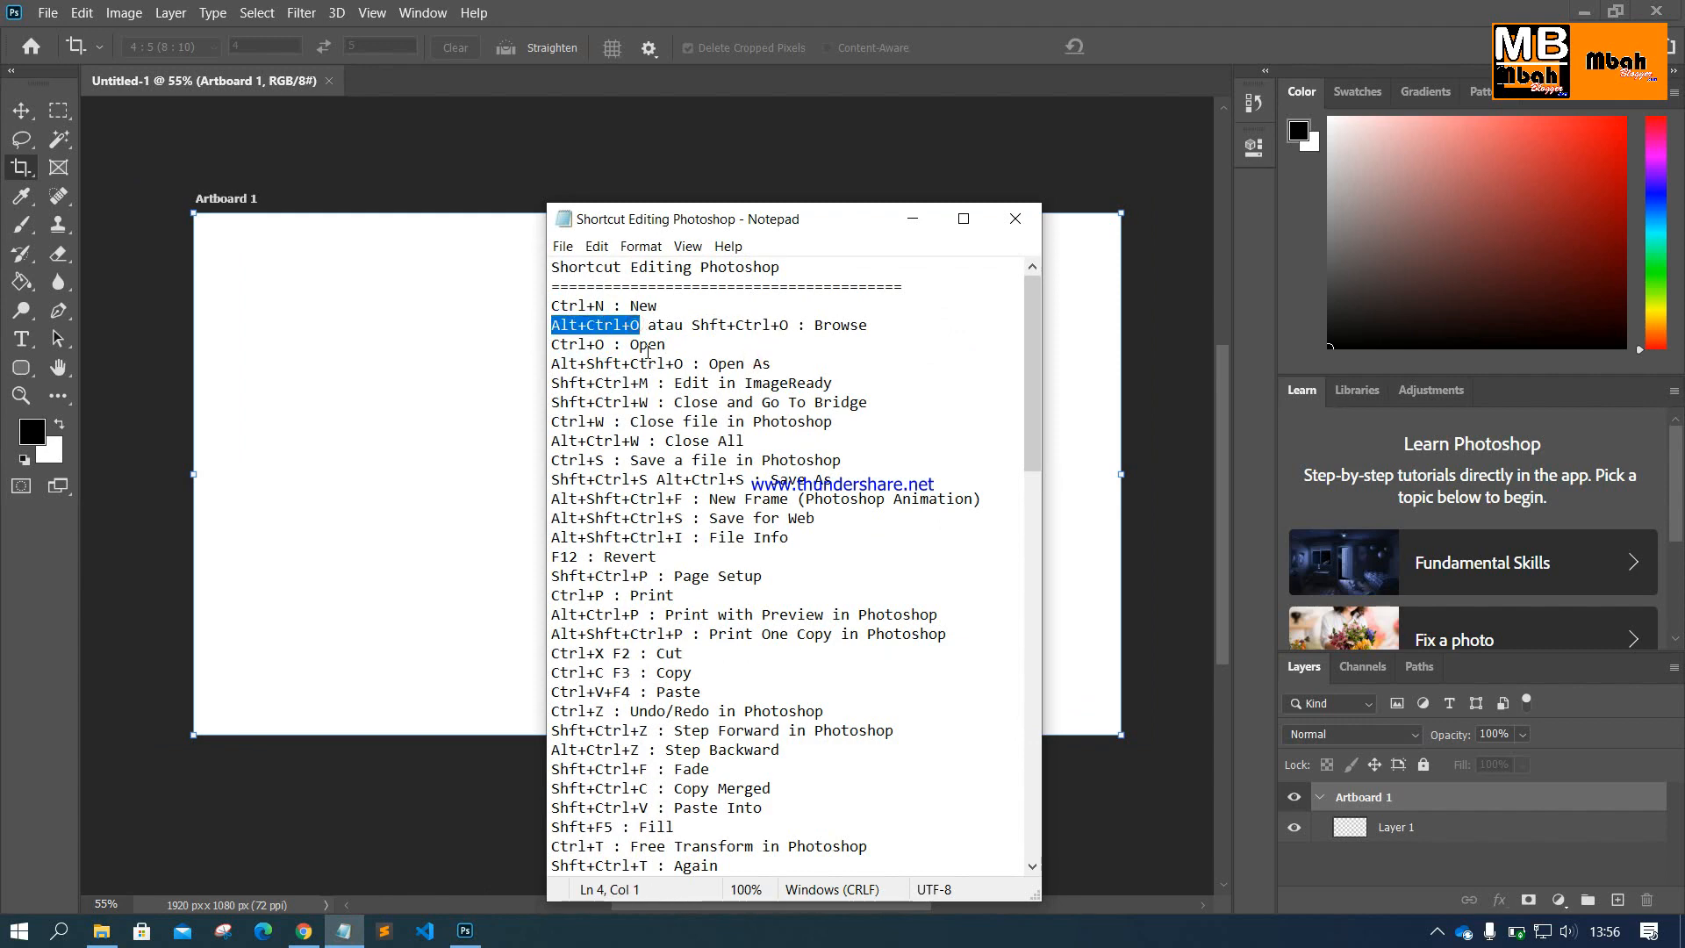
Step: Return to Photoshop, try the Browse command, and dismiss the Creative Cloud Desktop sign-in window
left_click(481, 400)
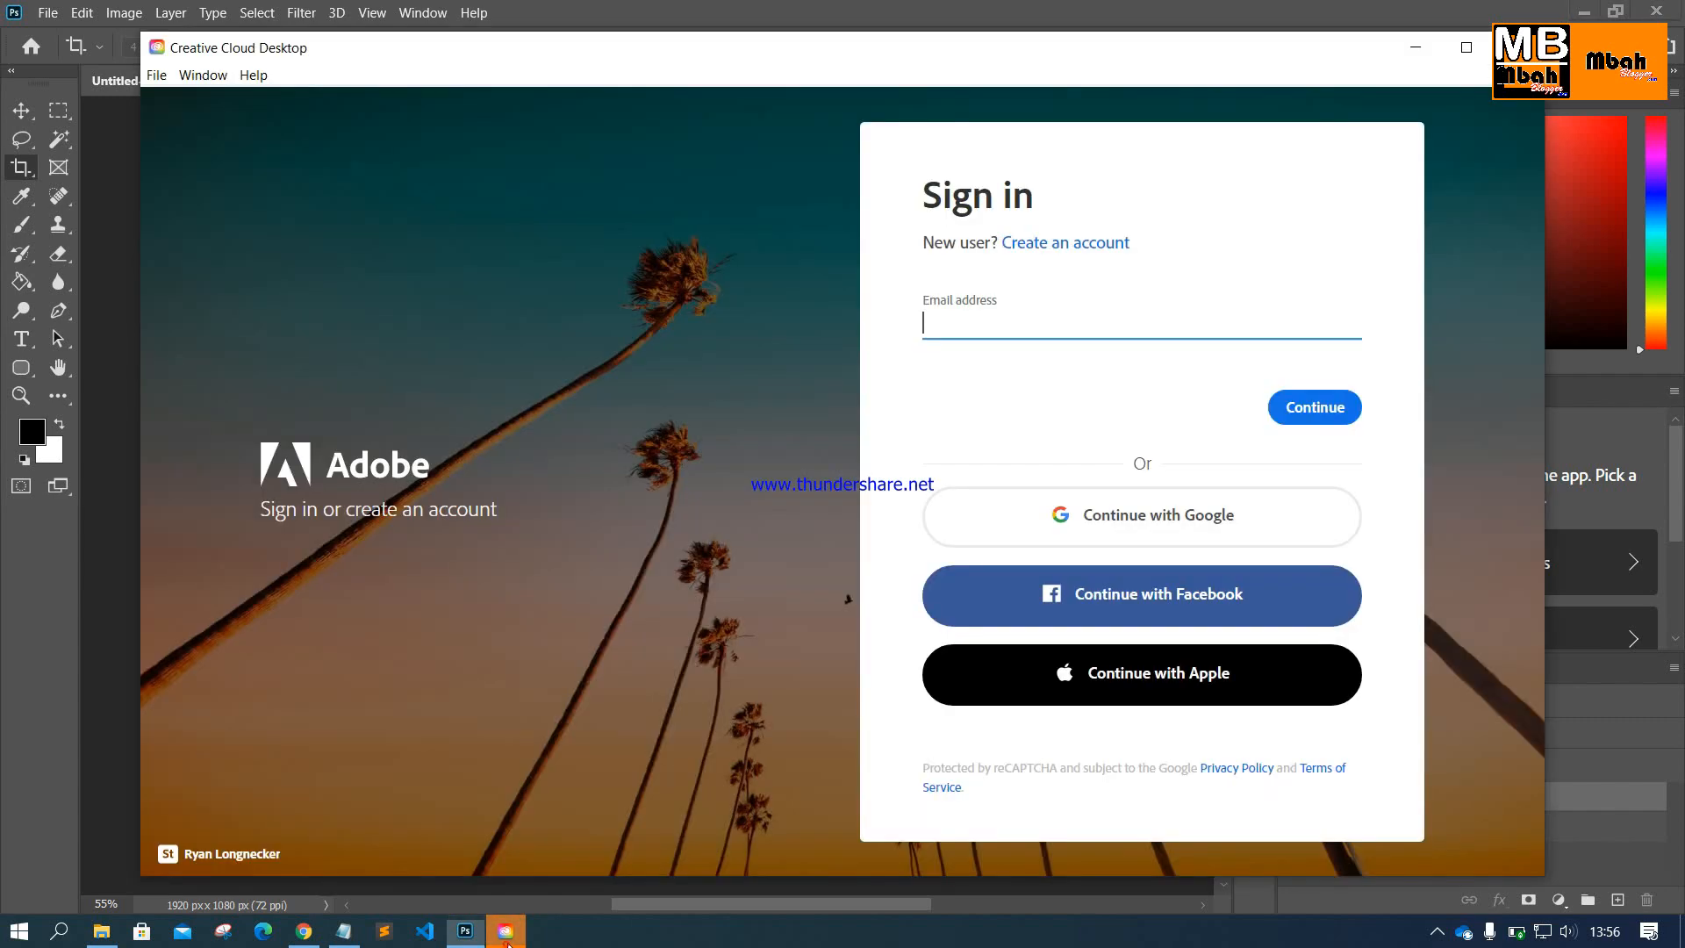
left_click(507, 939)
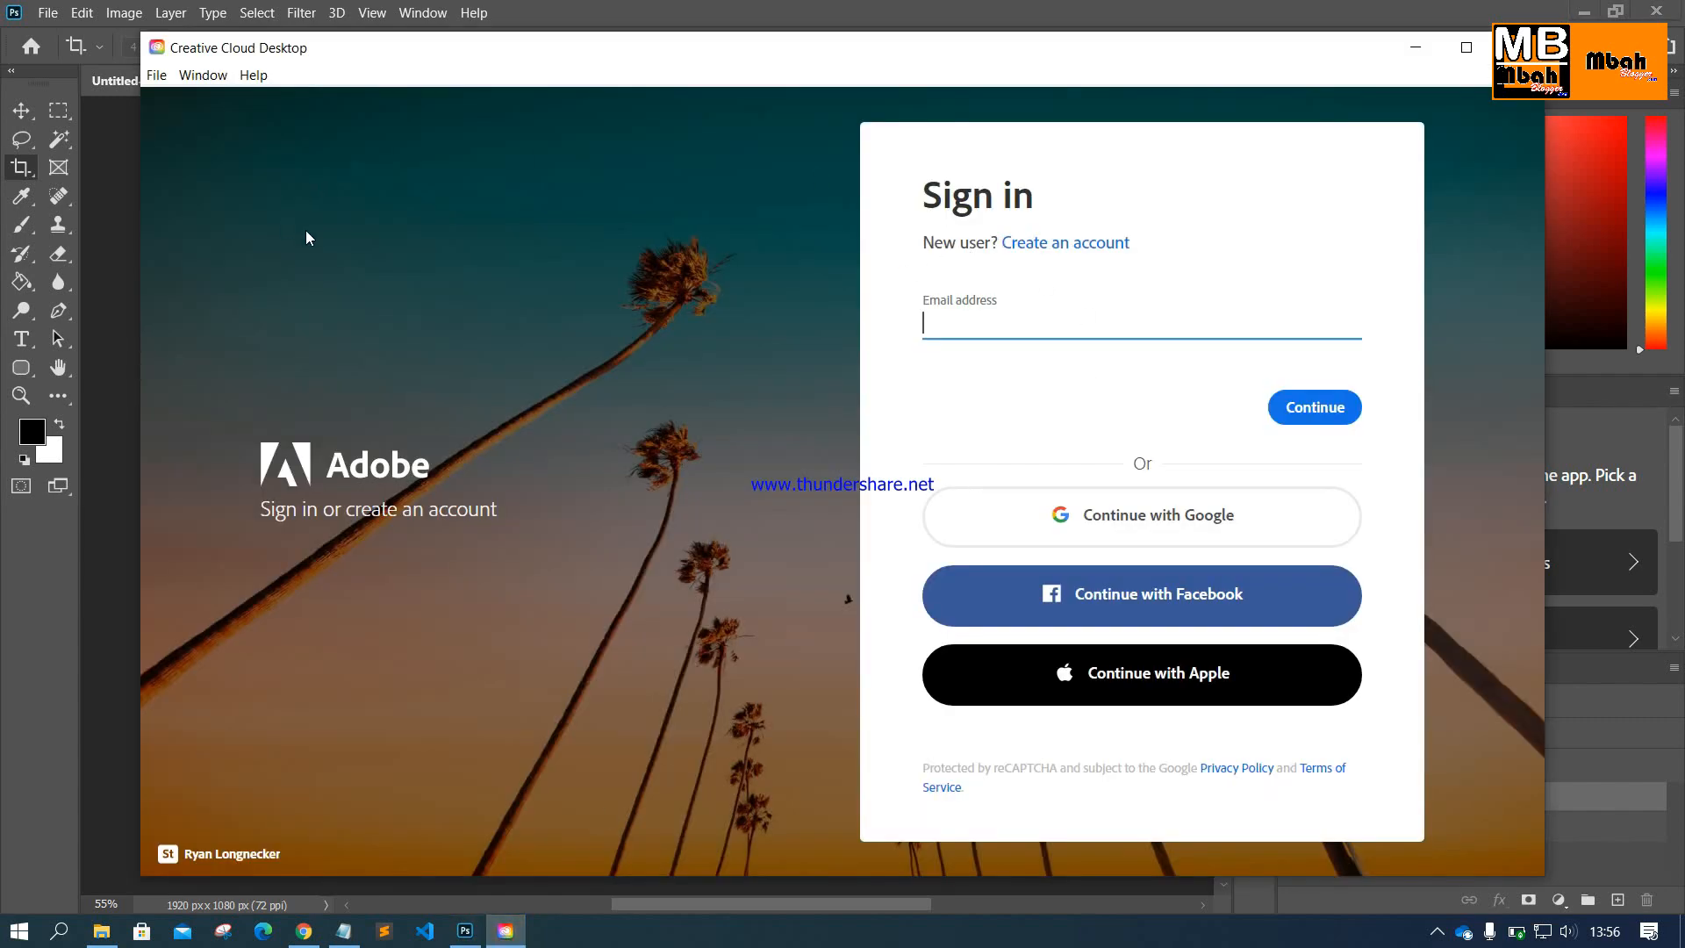
left_click_drag(345, 63, 338, 130)
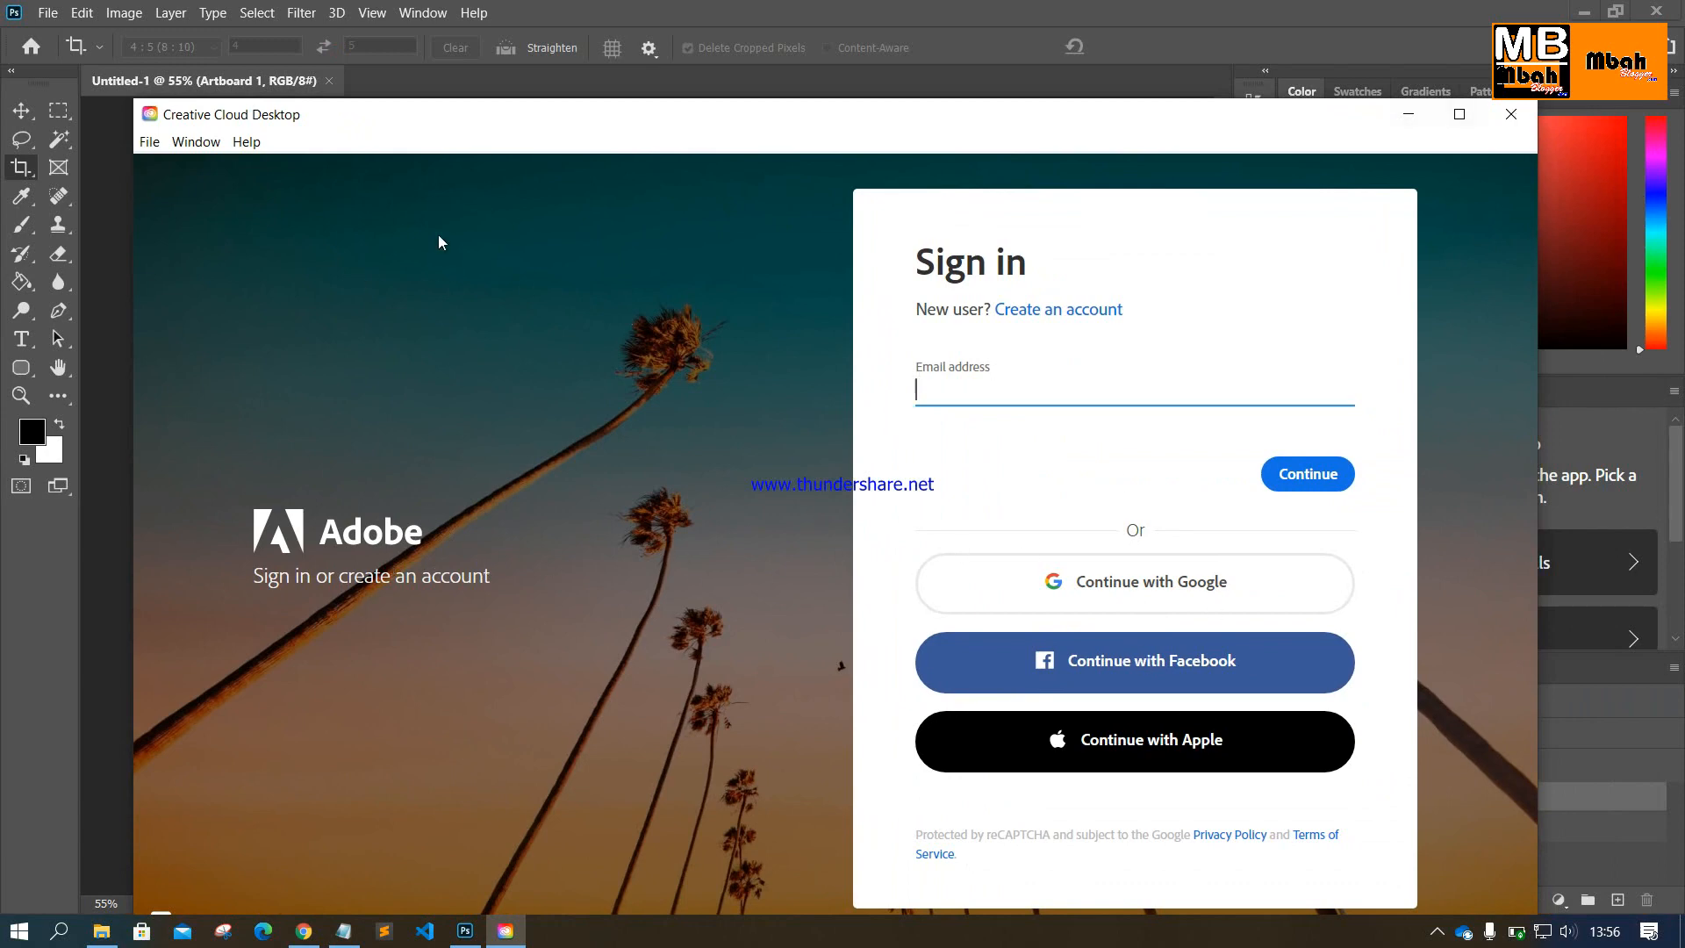
left_click_drag(471, 119, 469, 133)
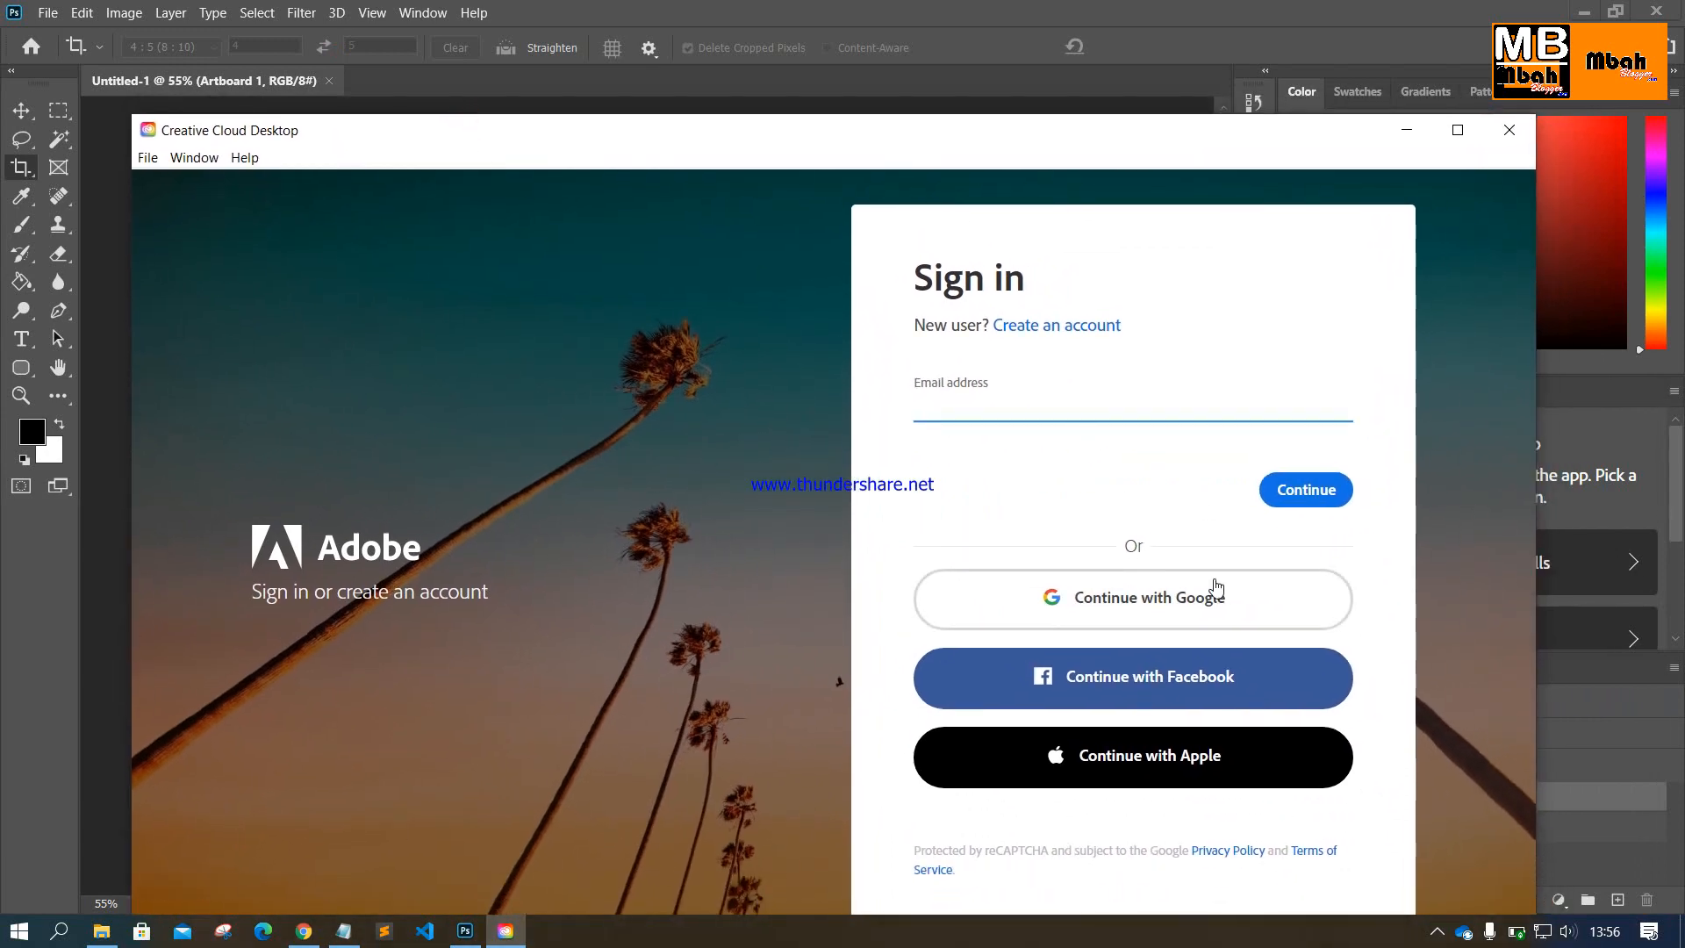
left_click(1509, 132)
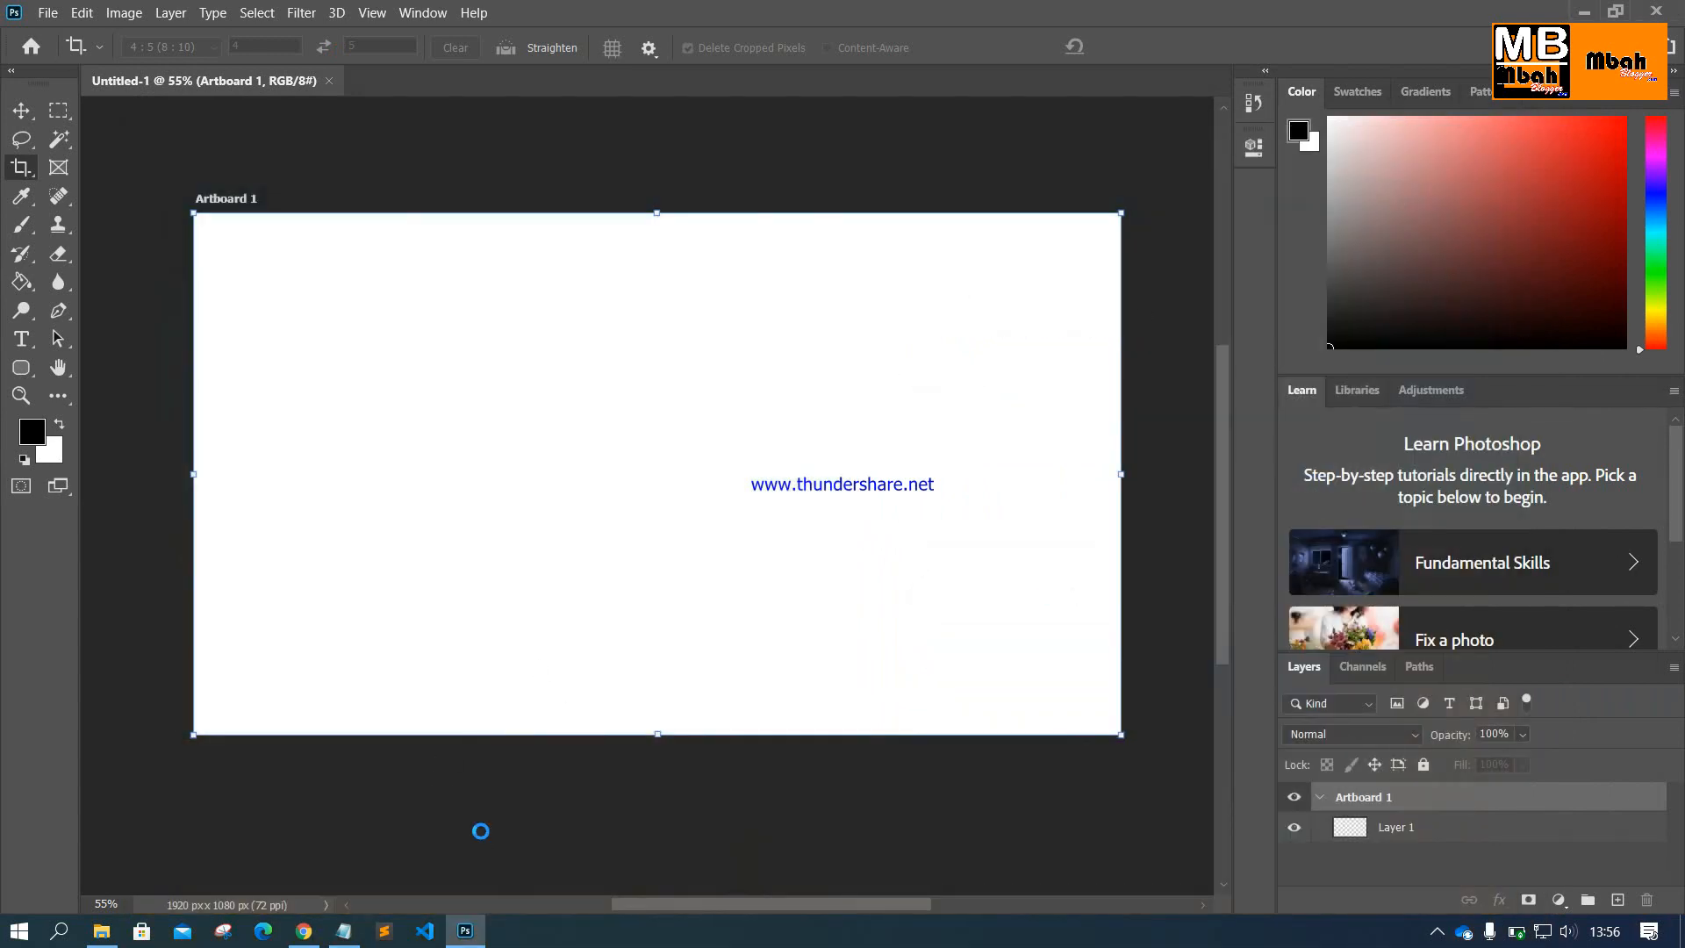
key("ctrl+o")
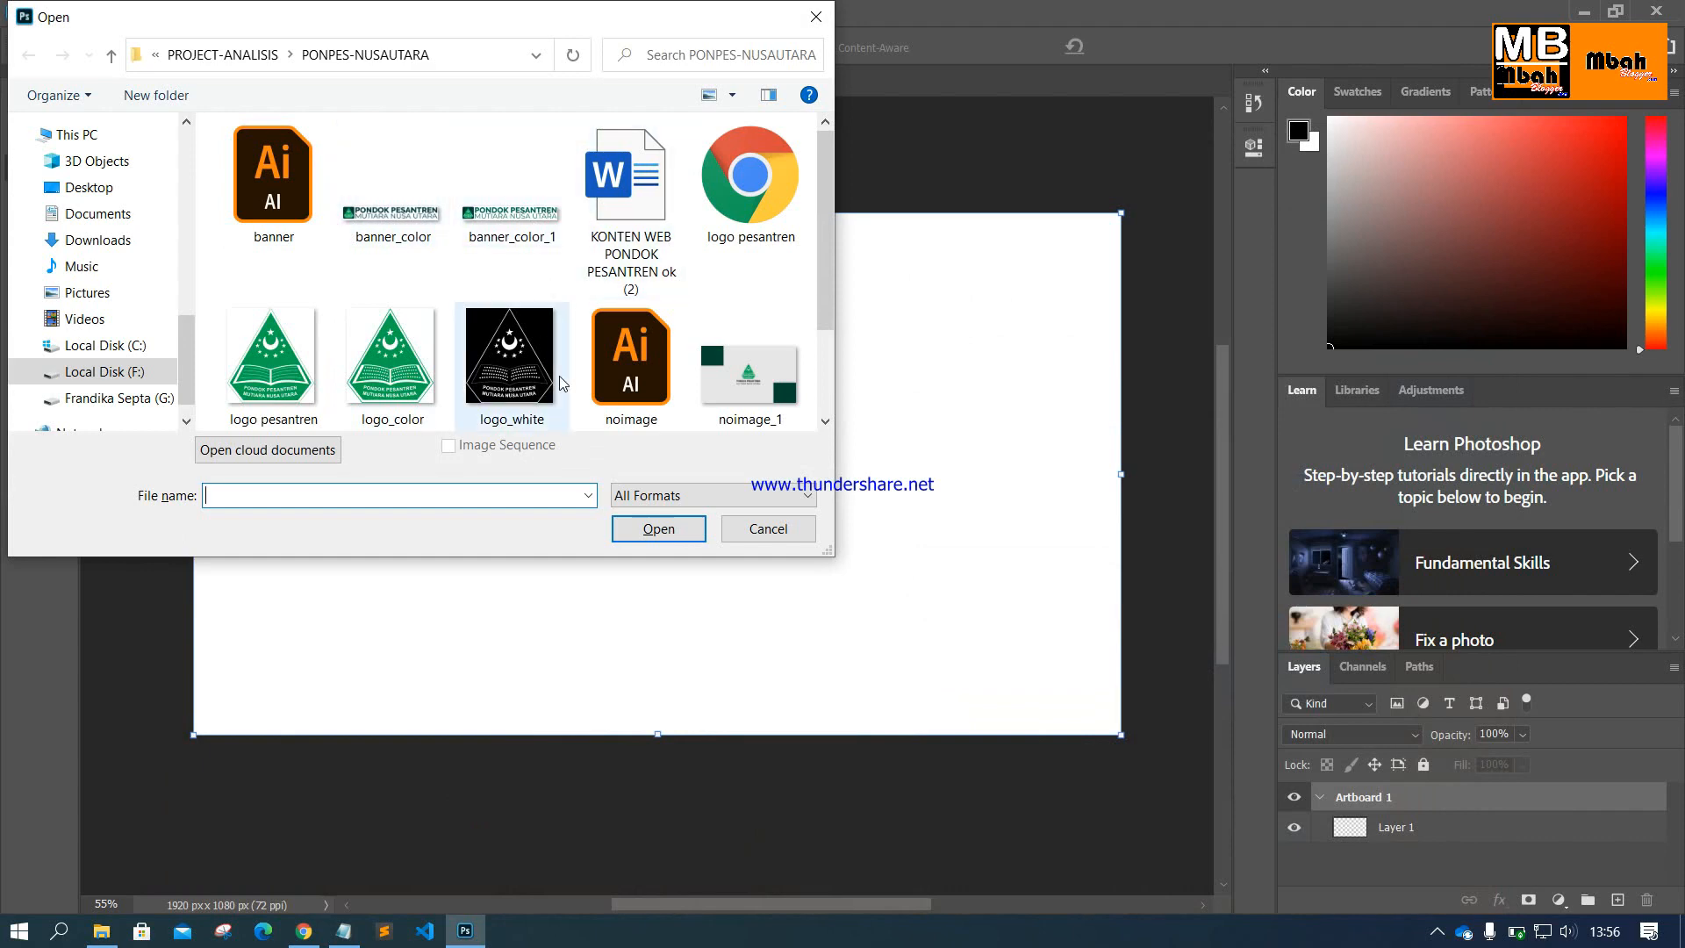
scroll(602, 351, "down", 2)
scroll(640, 357, "up", 2)
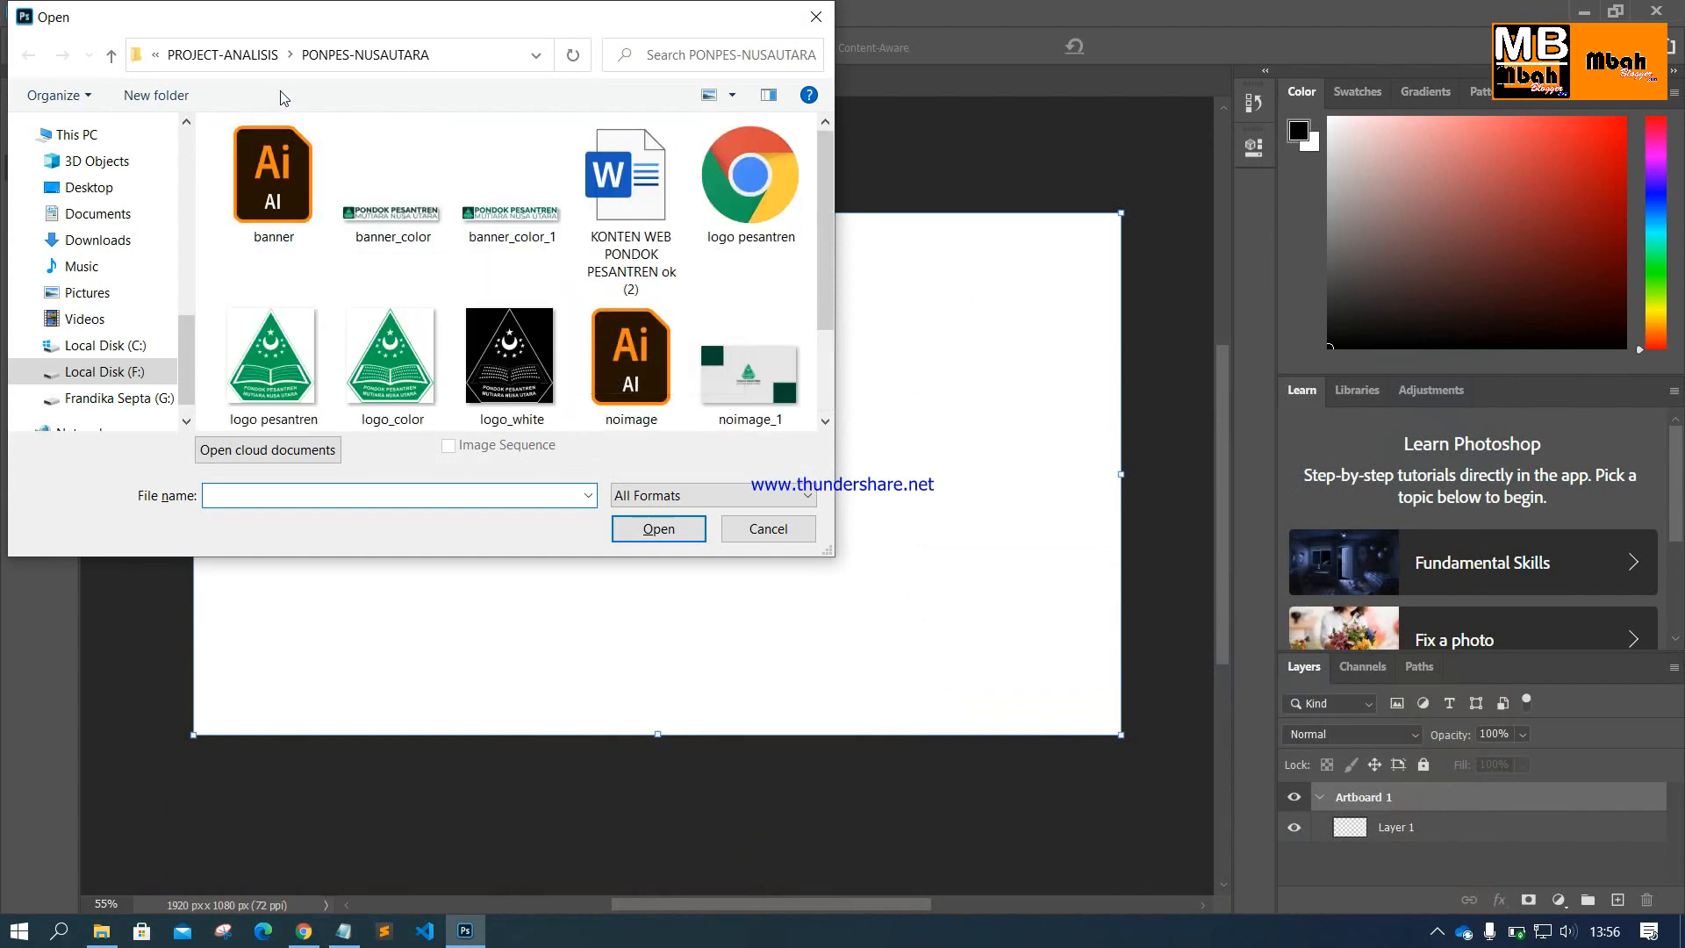
left_click(245, 54)
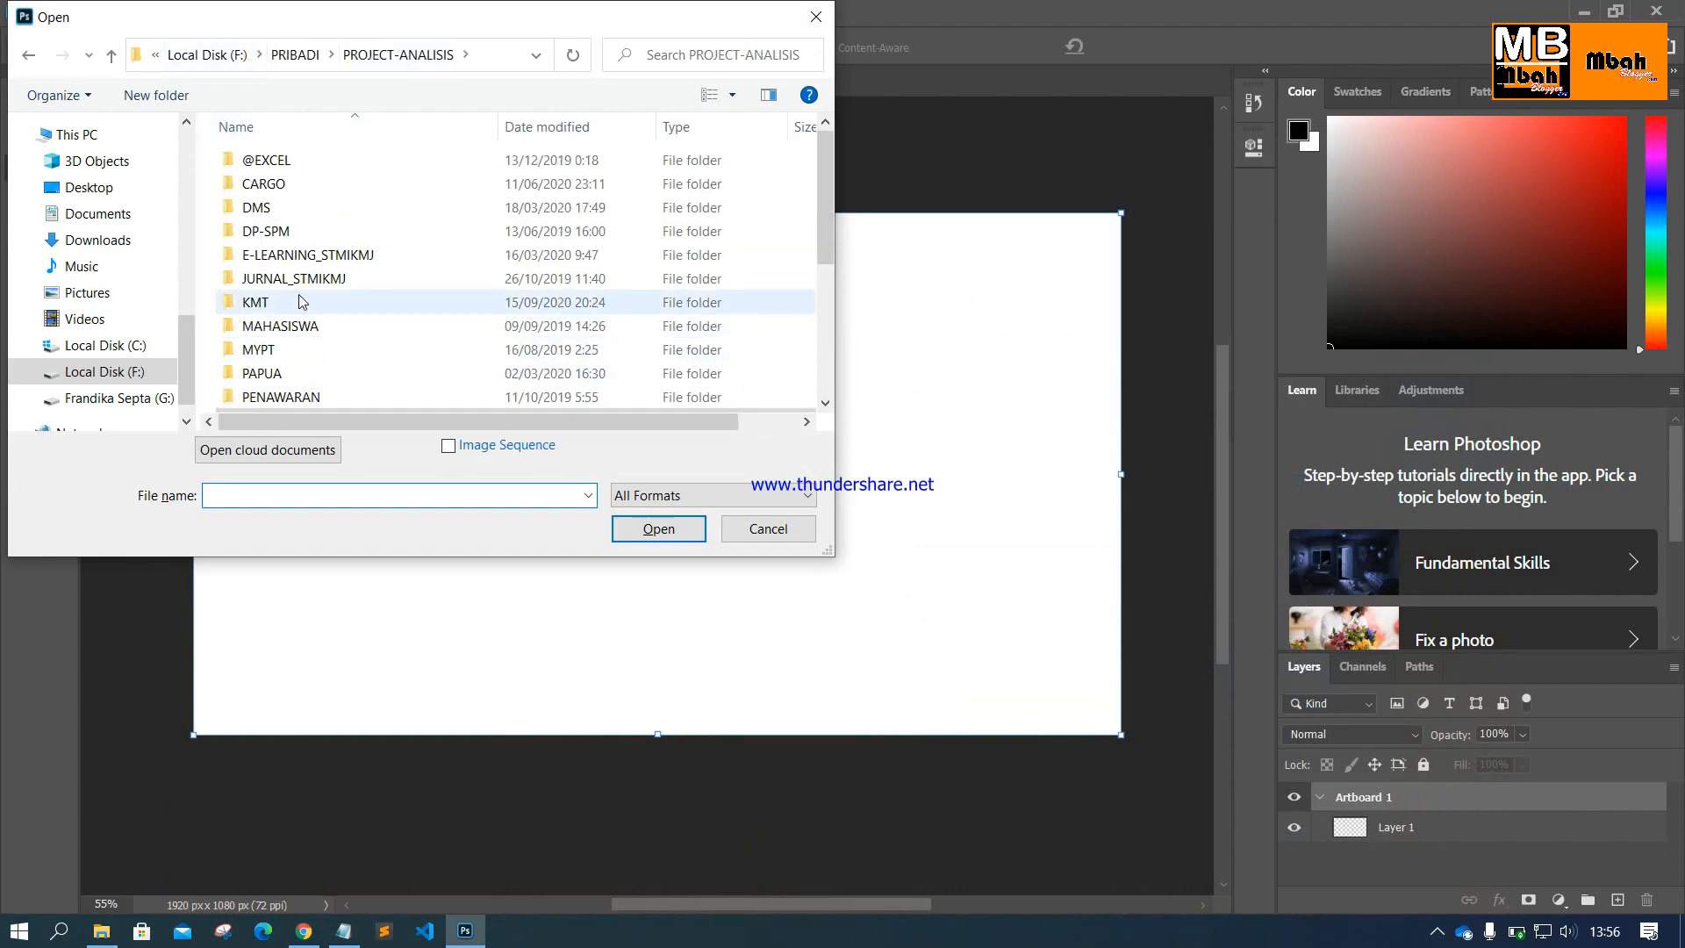
scroll(91, 264, "up", 6)
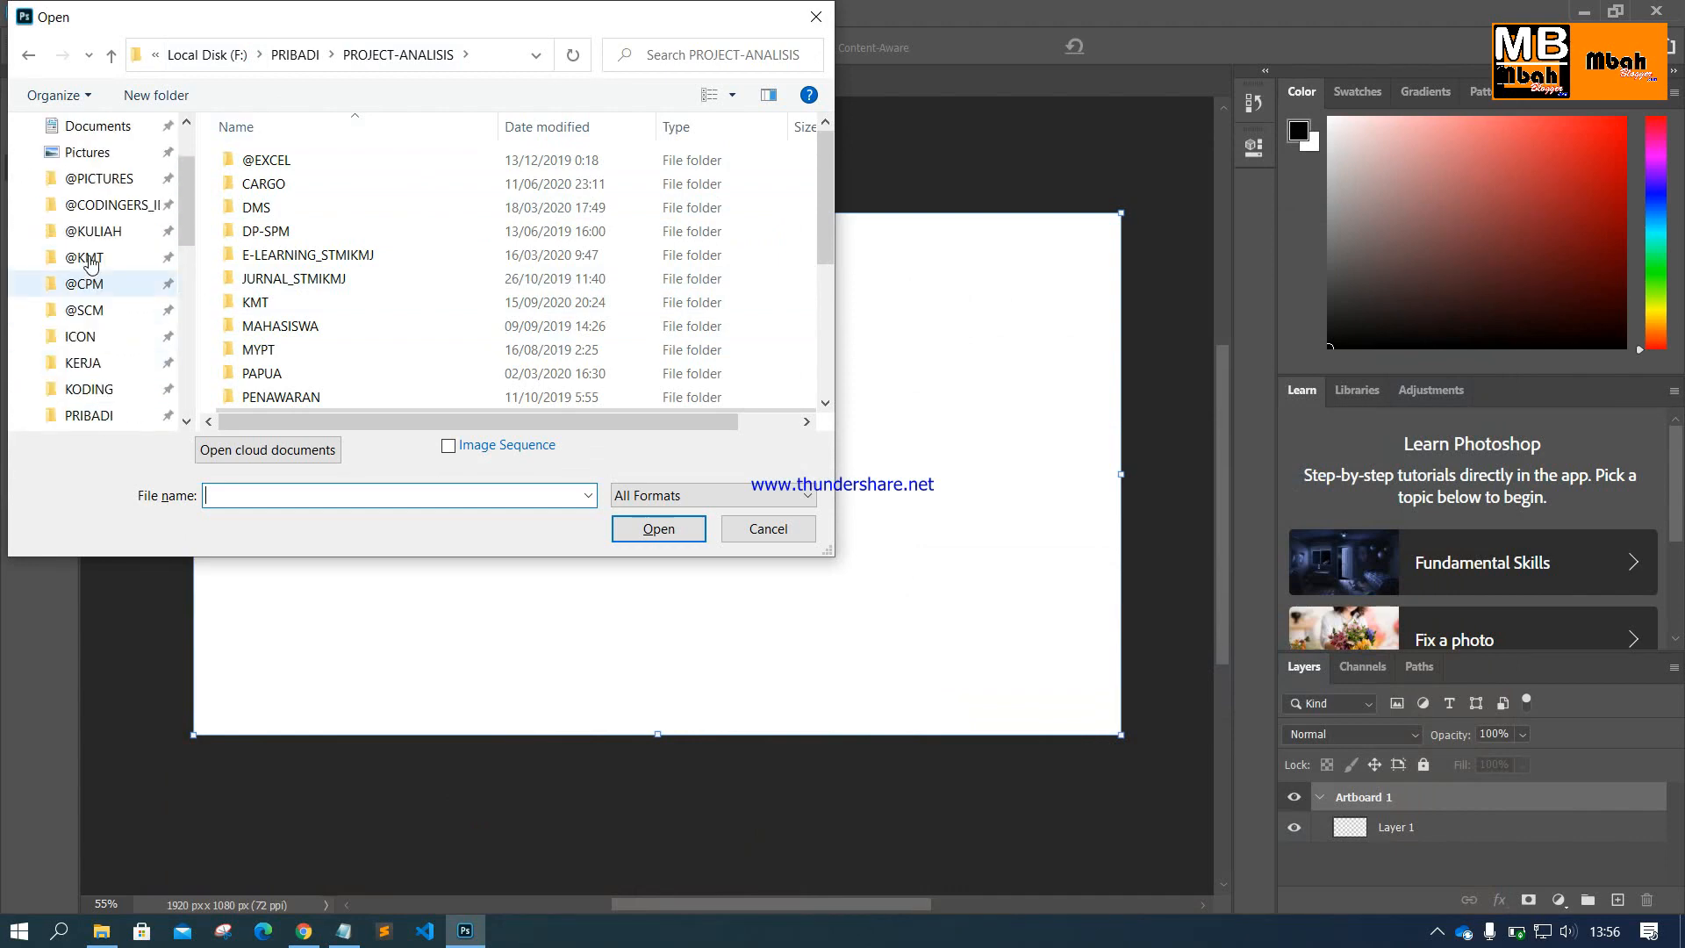
left_click(100, 178)
double_click(307, 184)
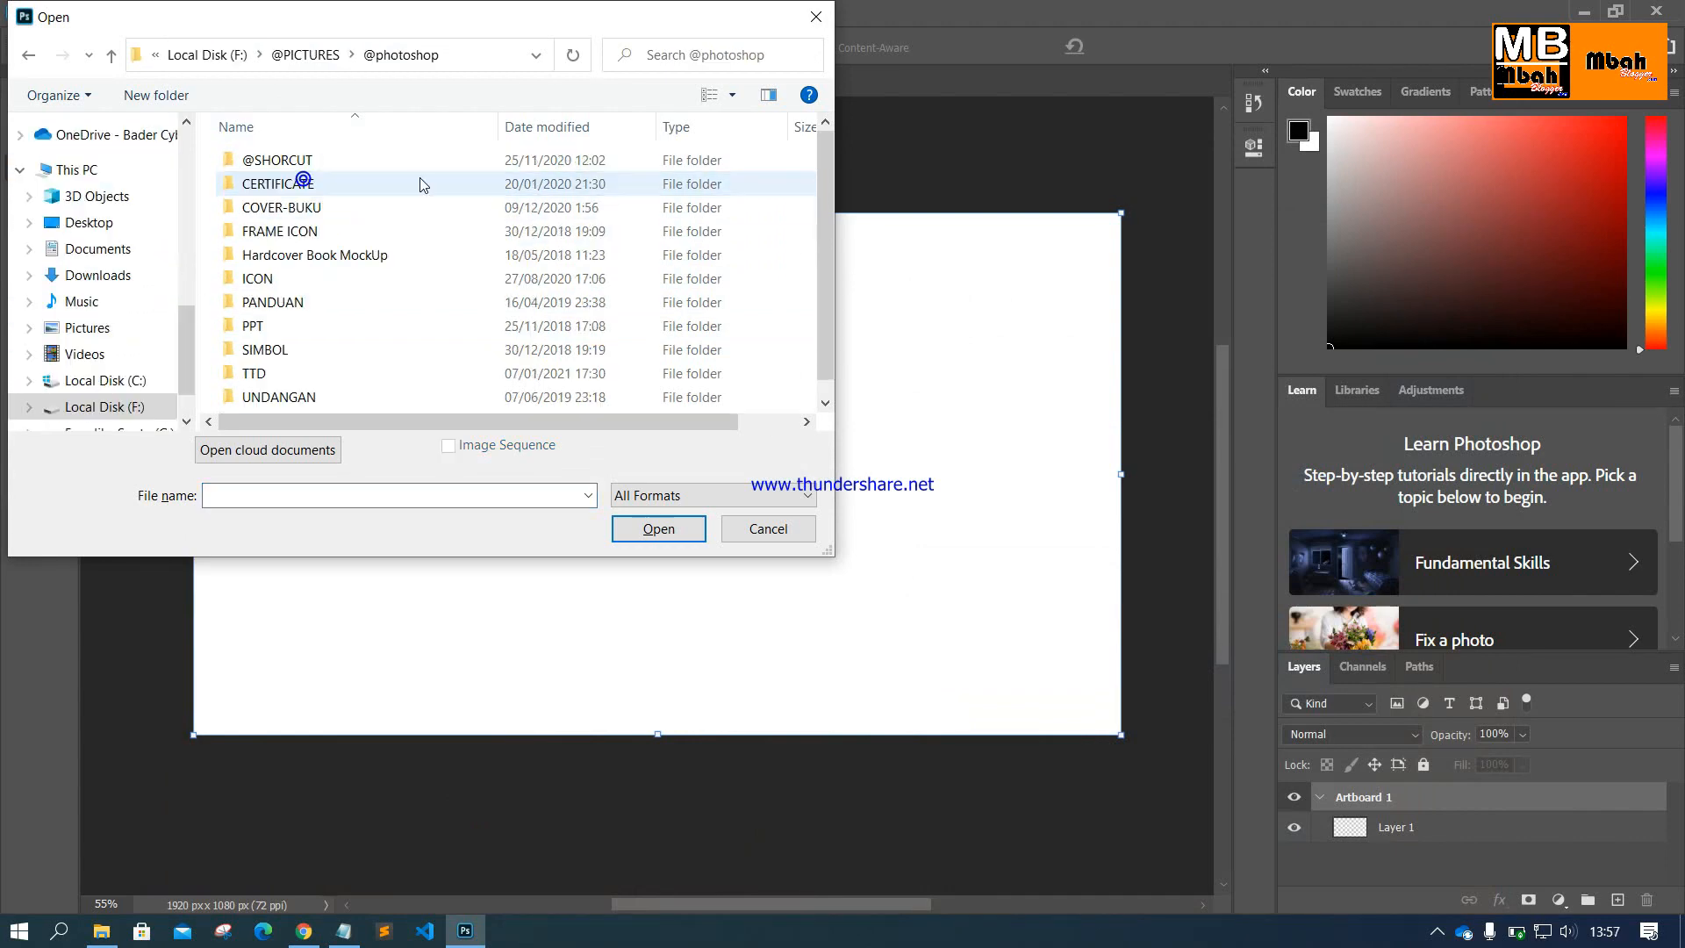
scroll(322, 302, "down", 1)
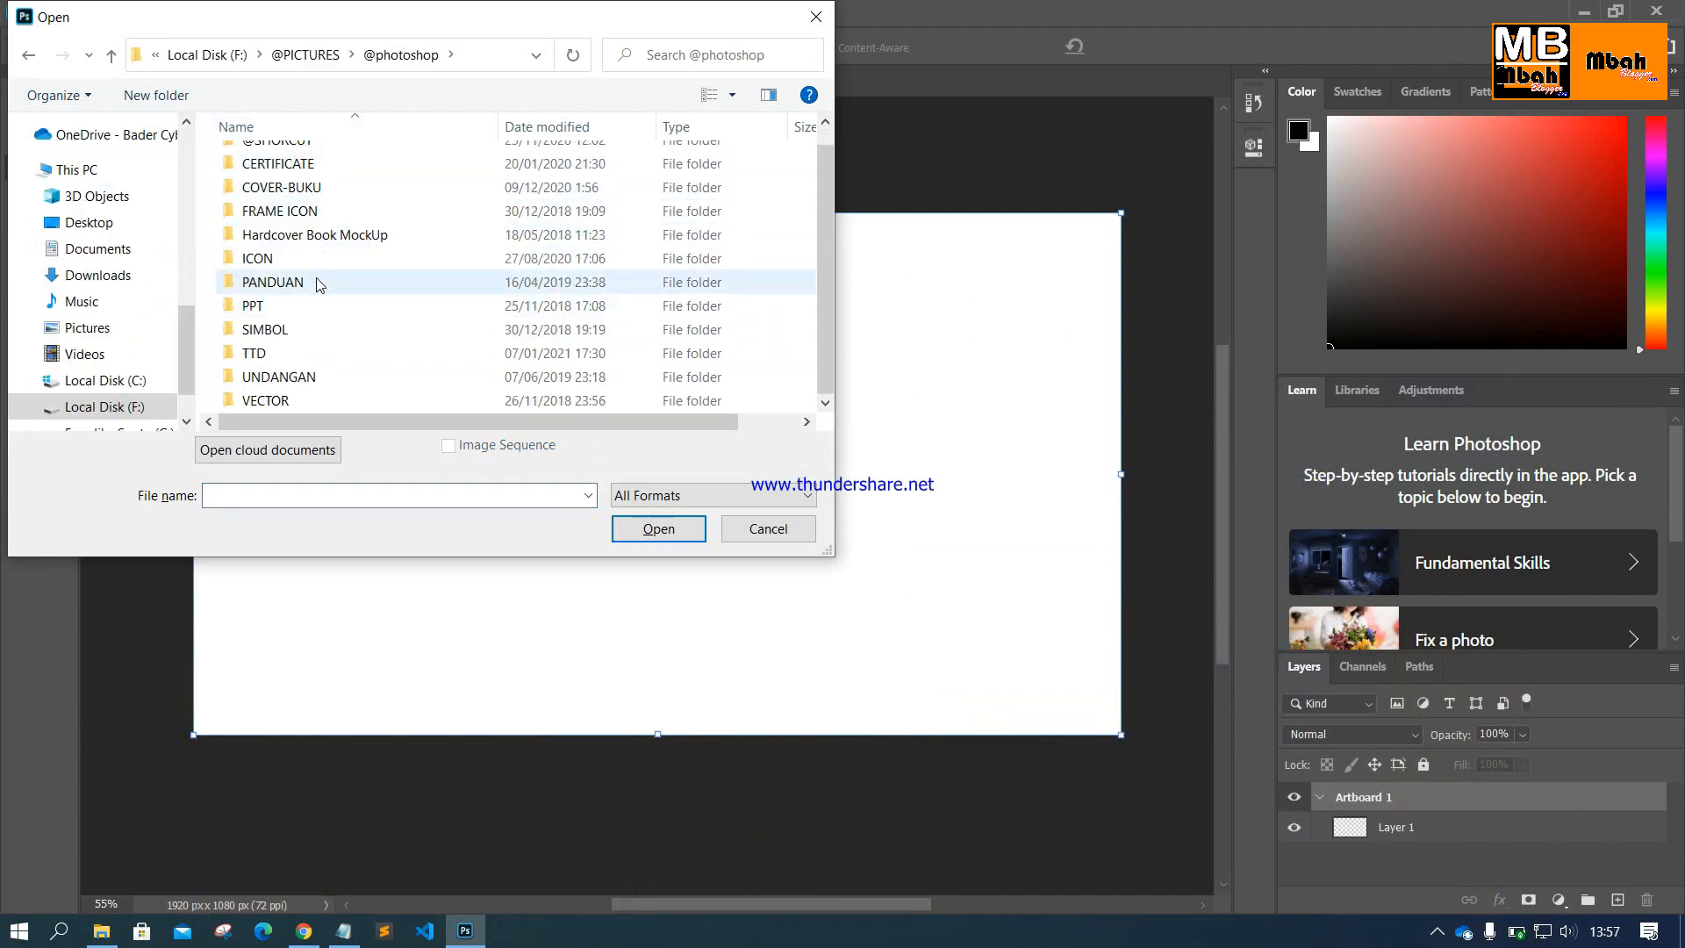
scroll(316, 263, "up", 1)
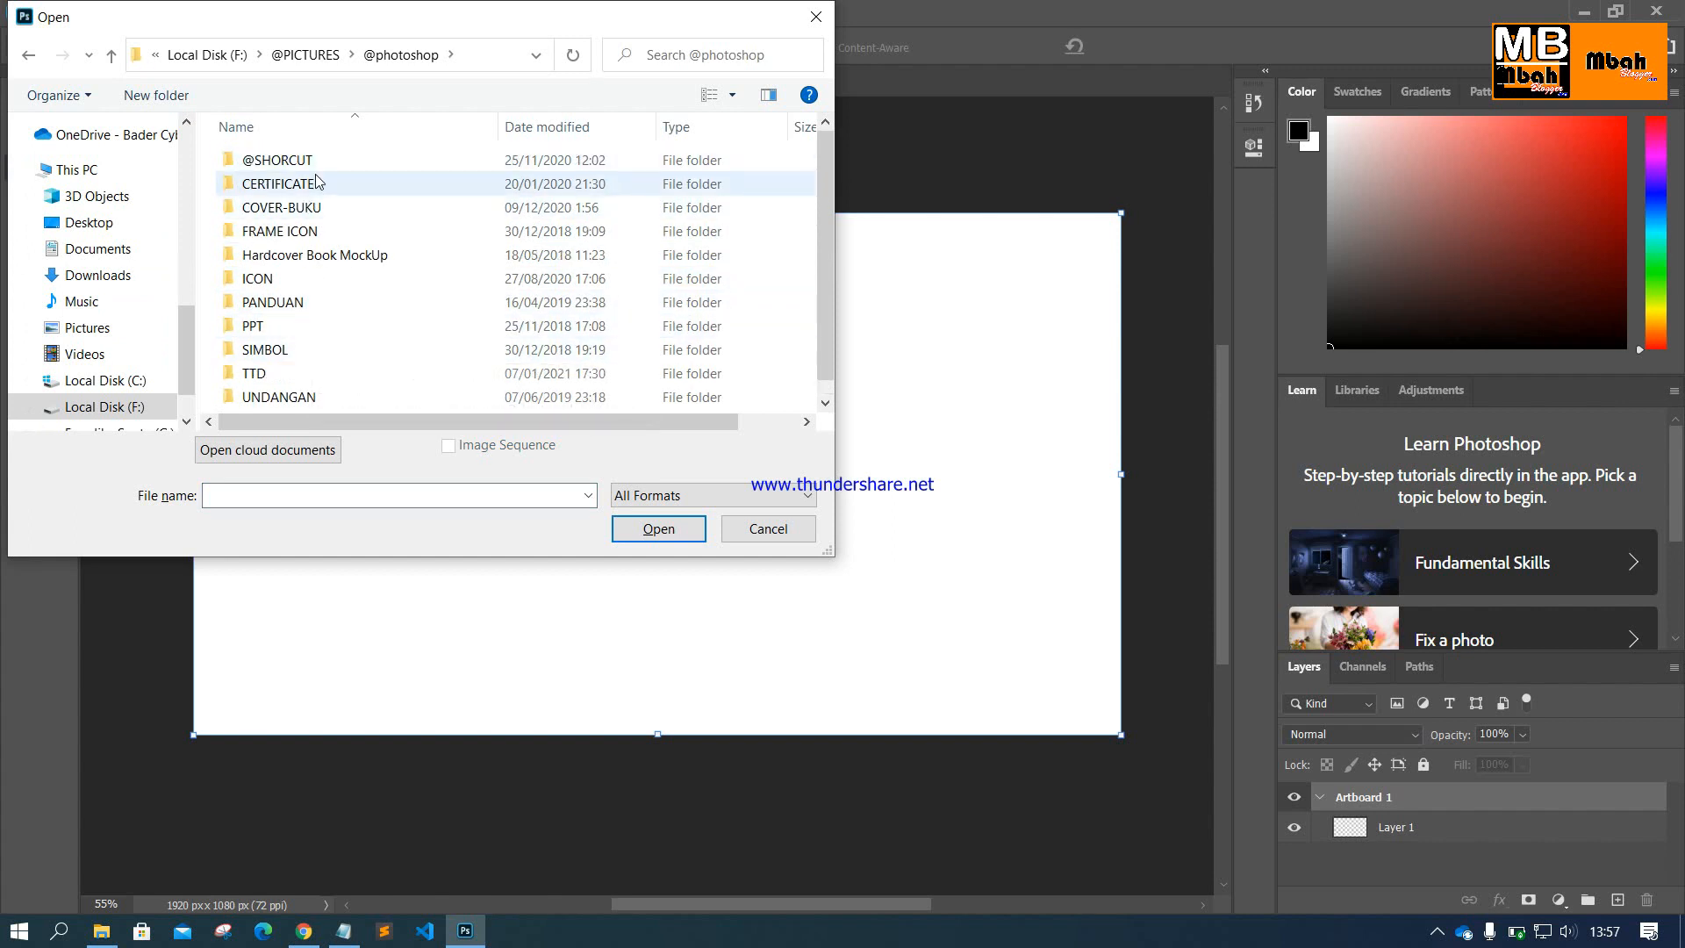
double_click(320, 162)
scroll(333, 334, "down", 3)
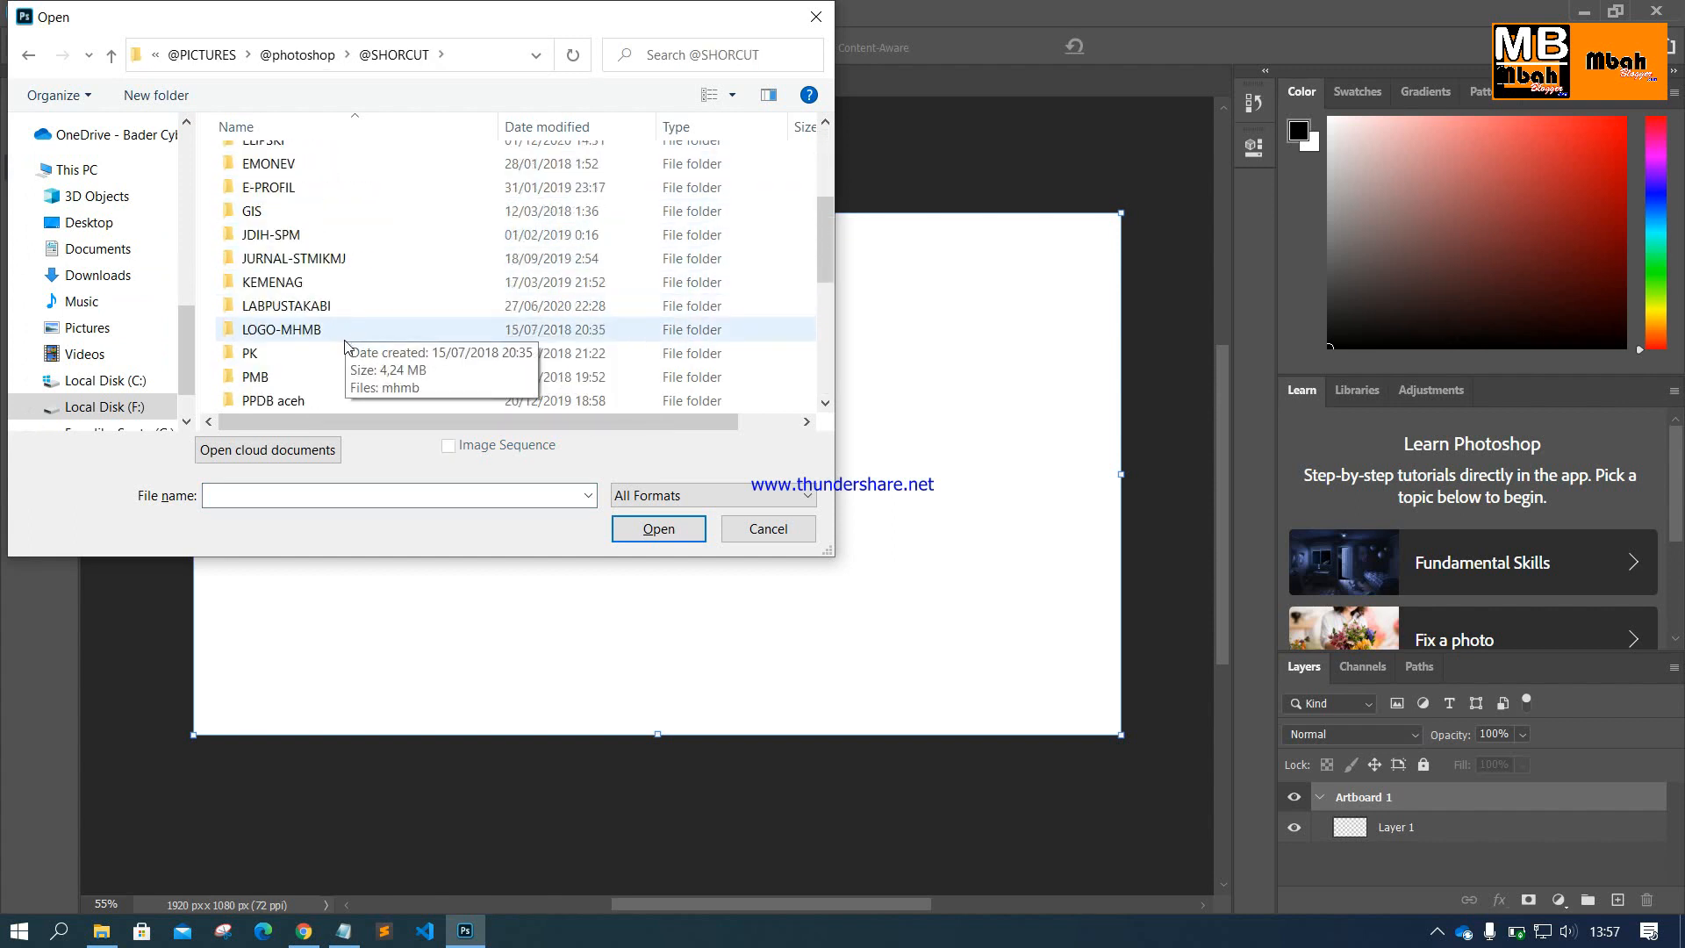
scroll(345, 345, "down", 5)
scroll(340, 334, "up", 3)
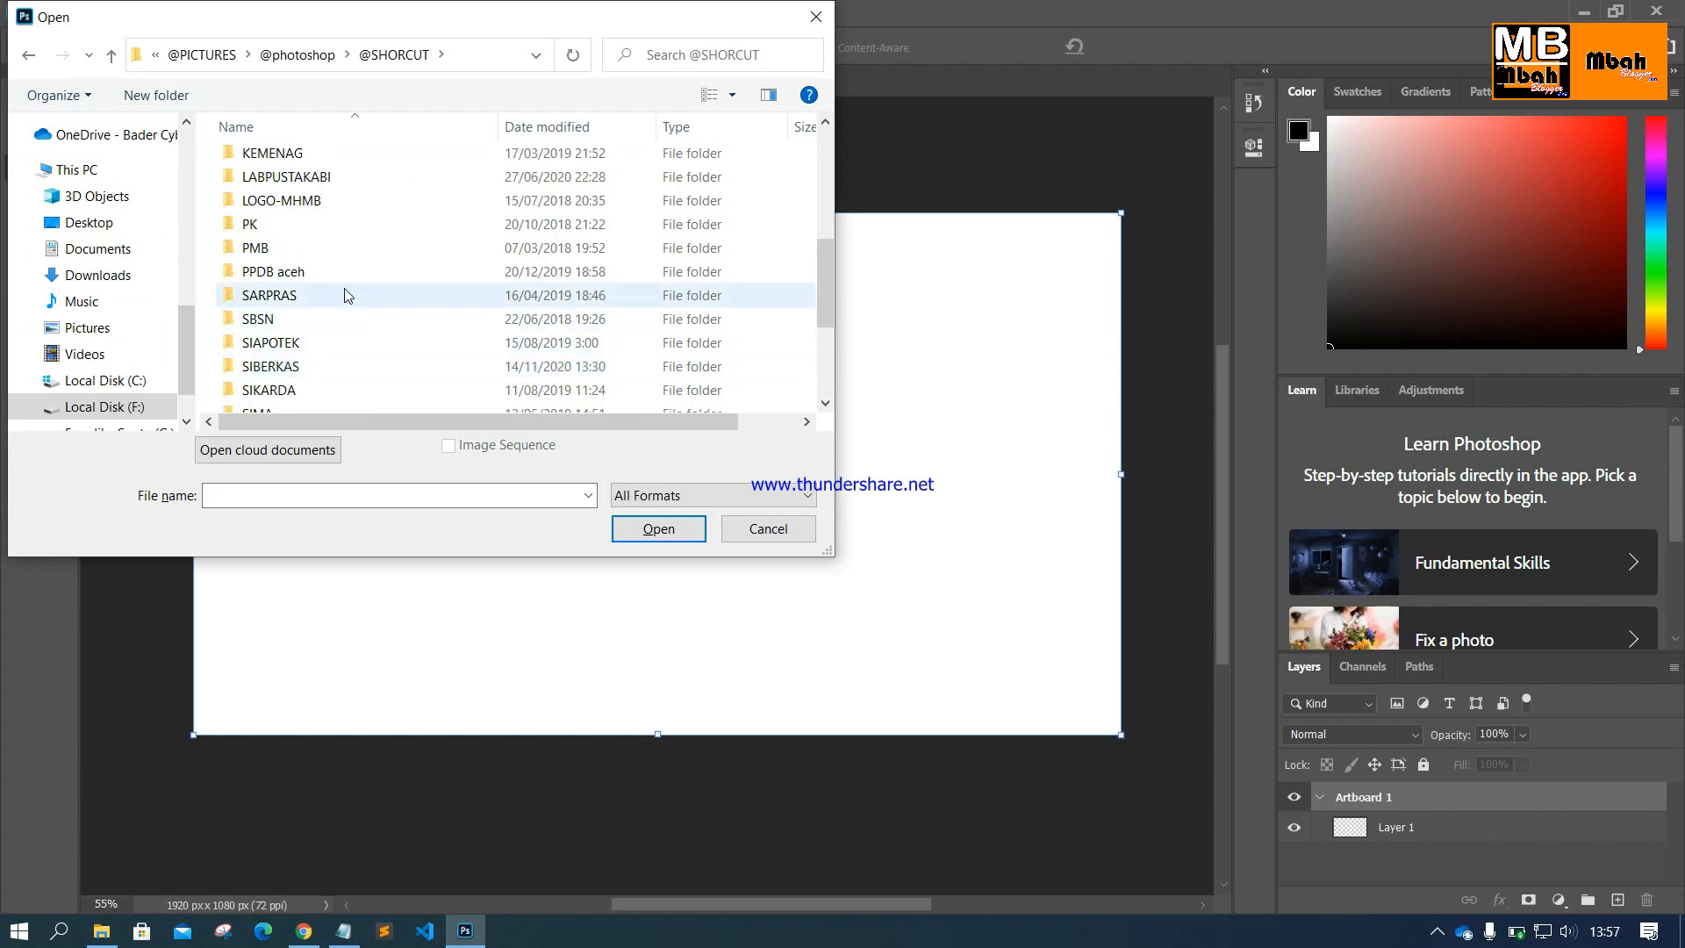
scroll(323, 323, "down", 1)
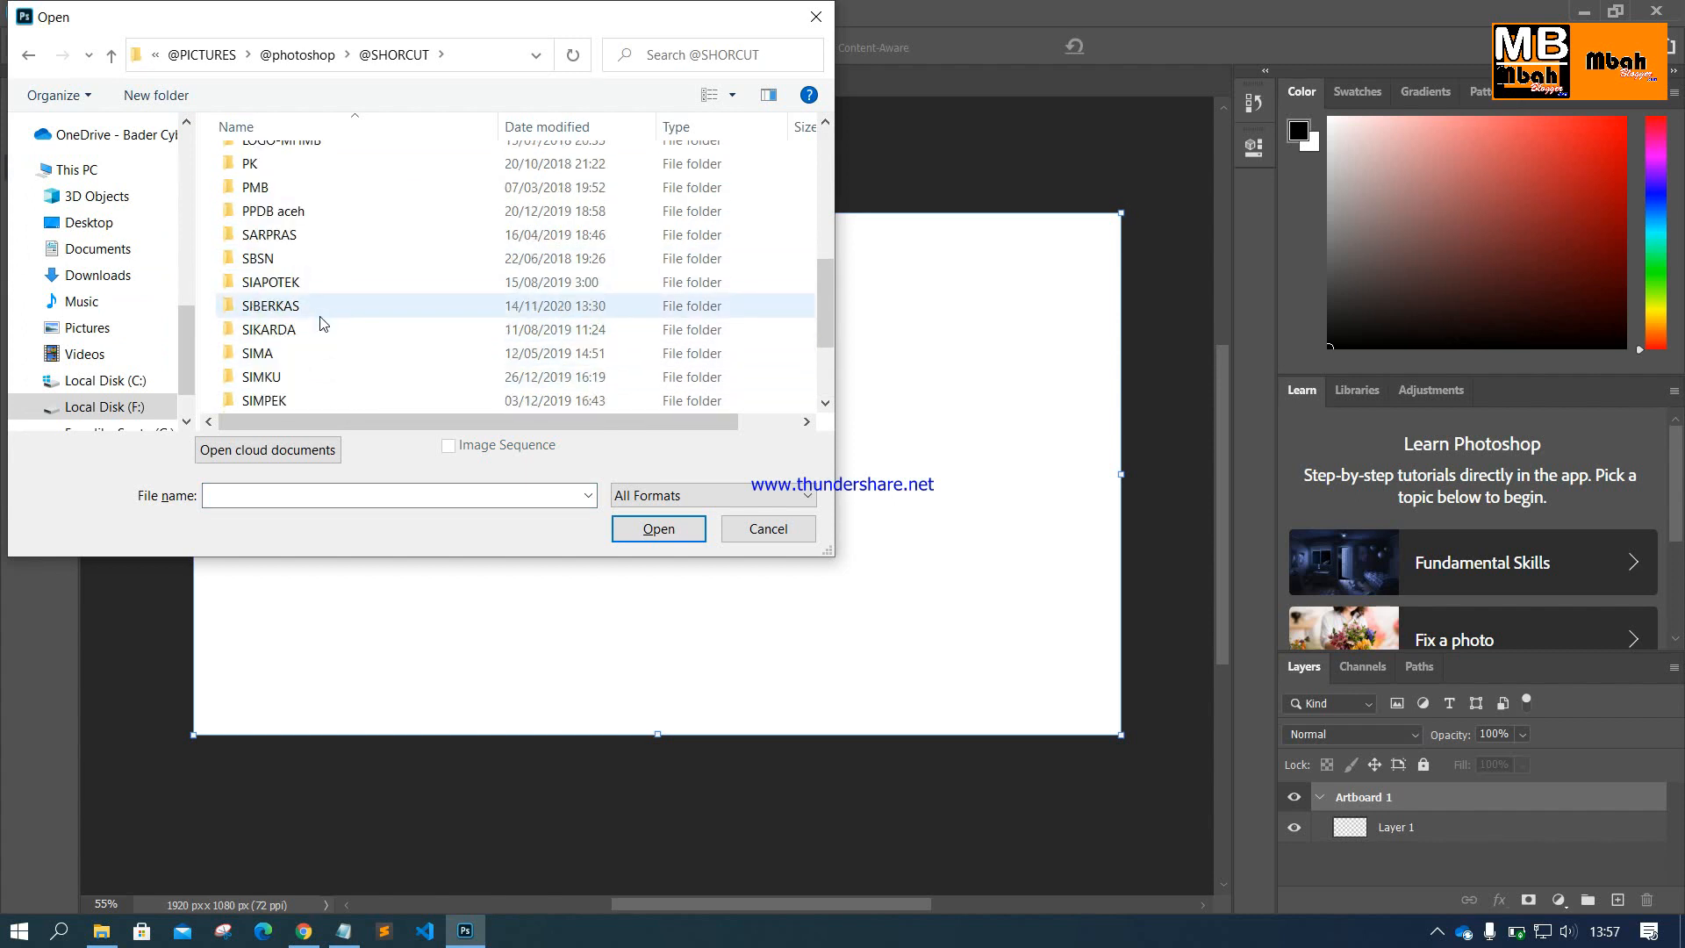
scroll(321, 322, "down", 2)
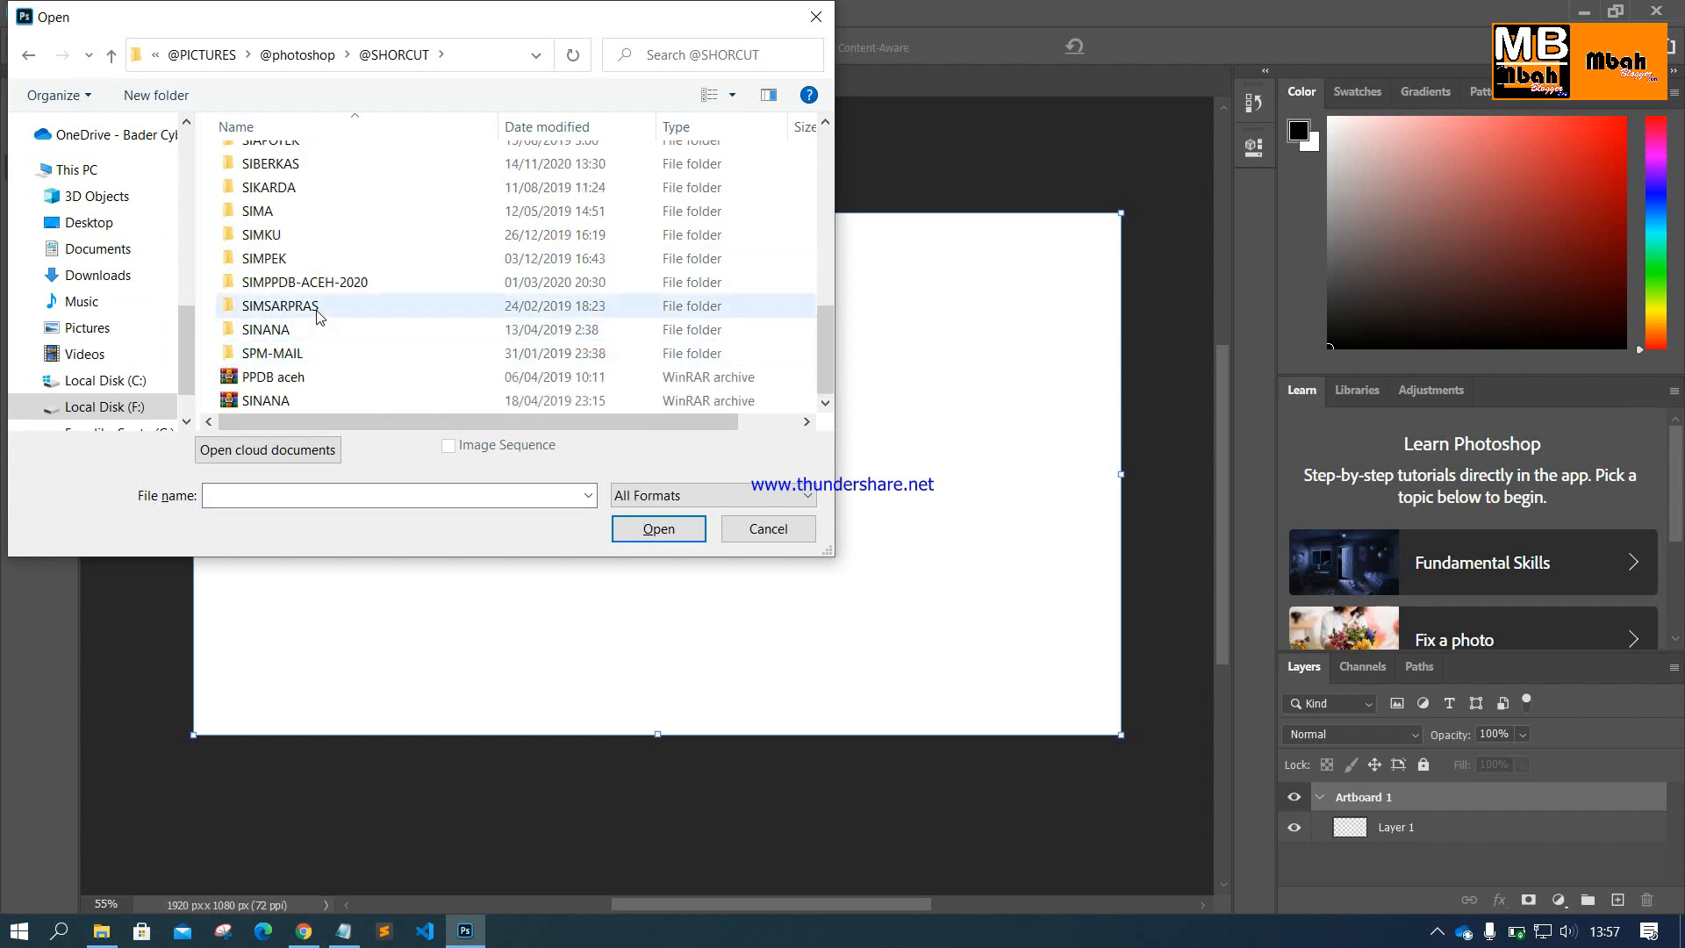
scroll(316, 307, "up", 7)
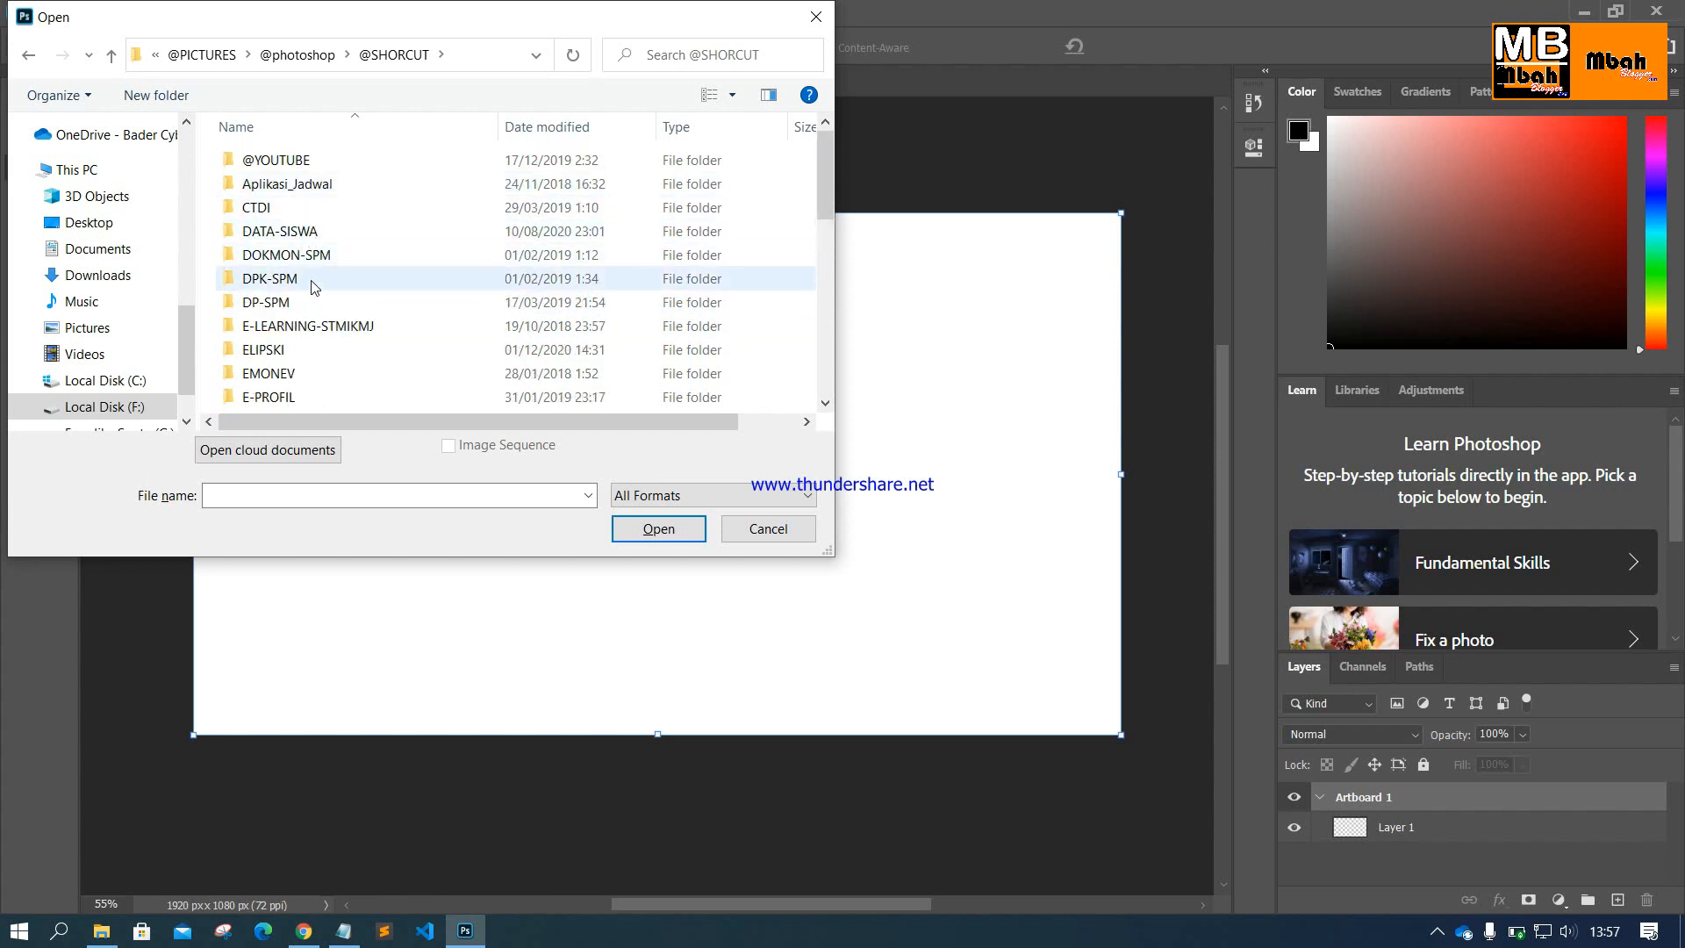
scroll(311, 263, "down", 2)
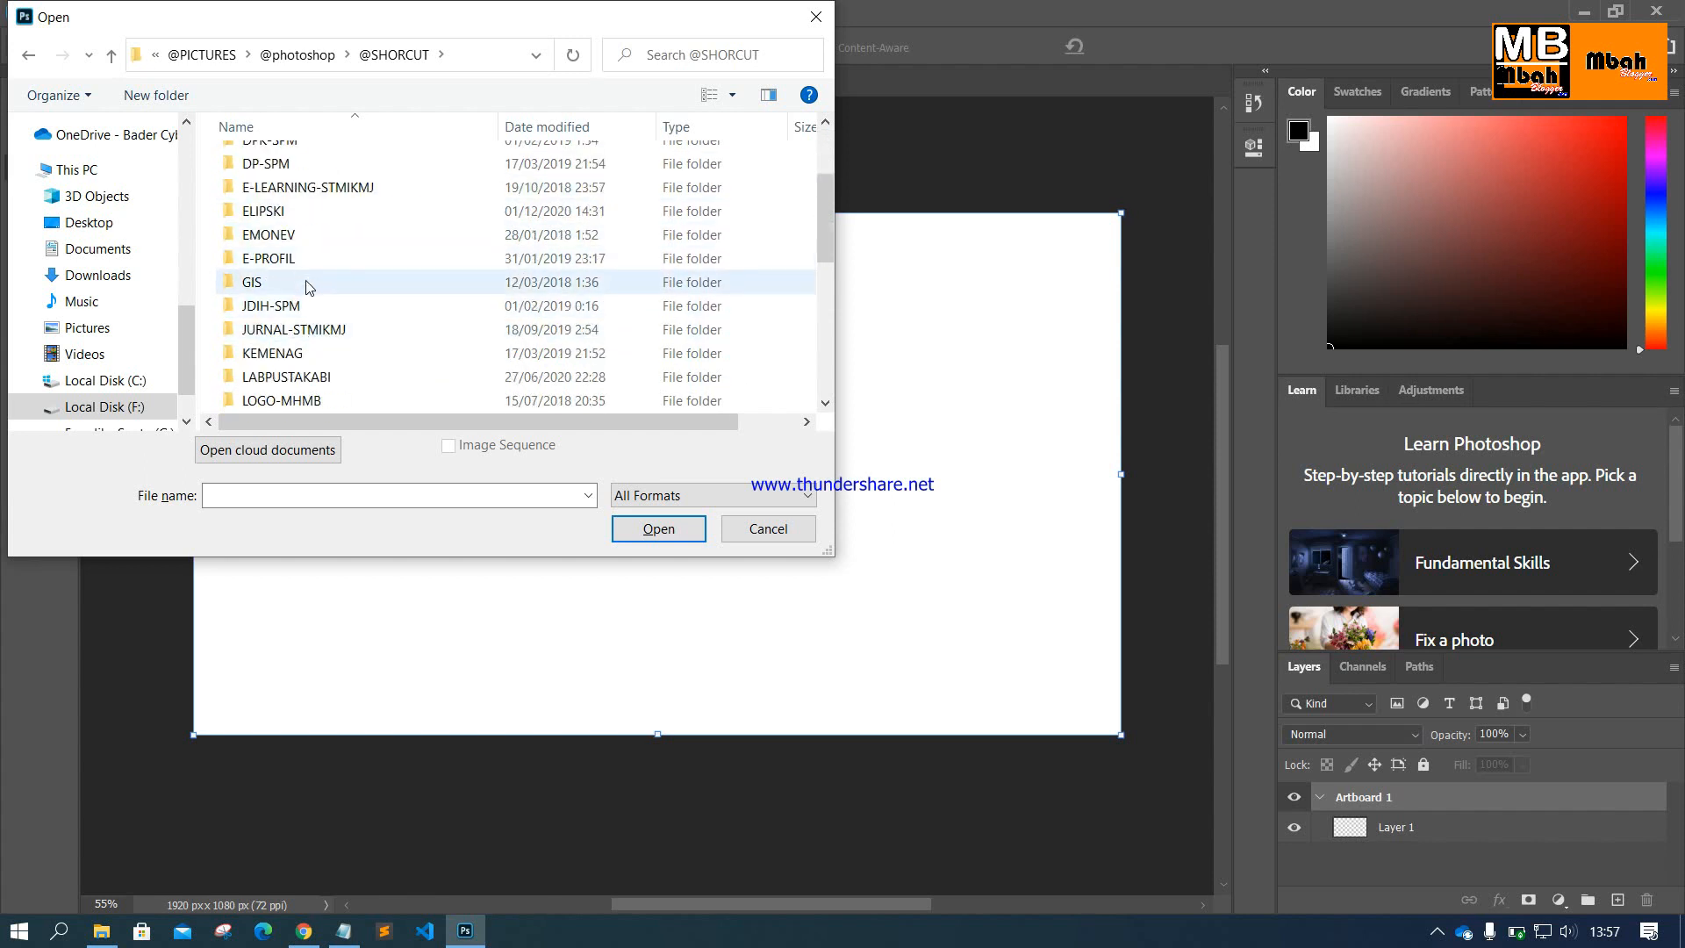
scroll(309, 359, "down", 6)
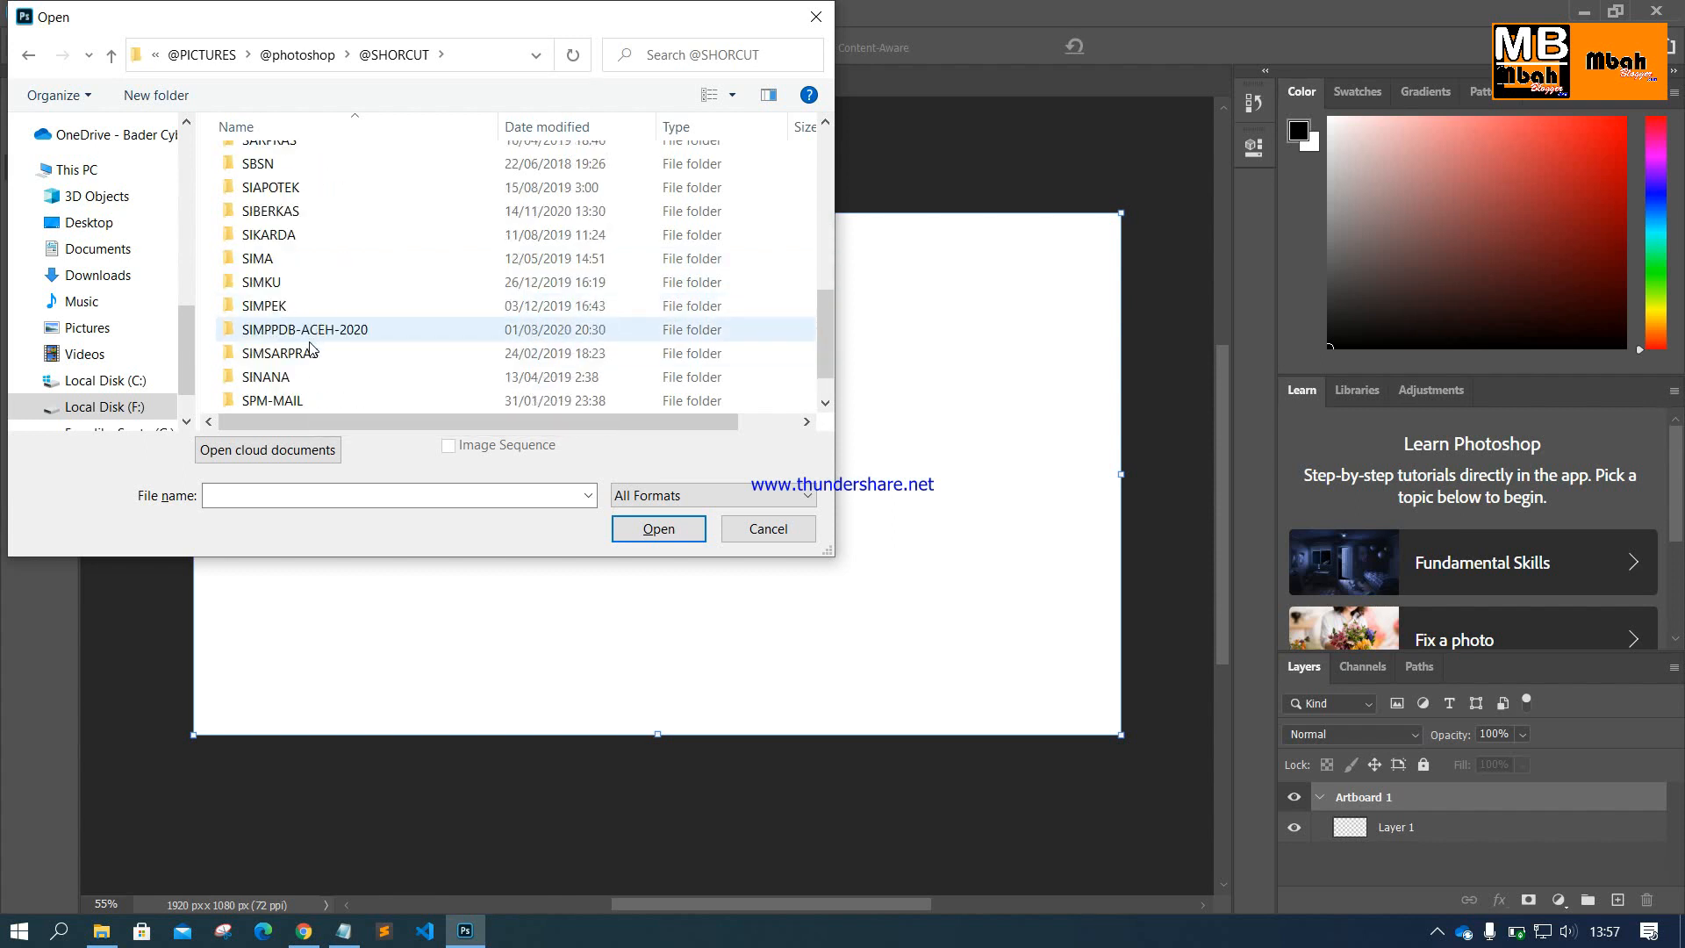
scroll(310, 351, "up", 8)
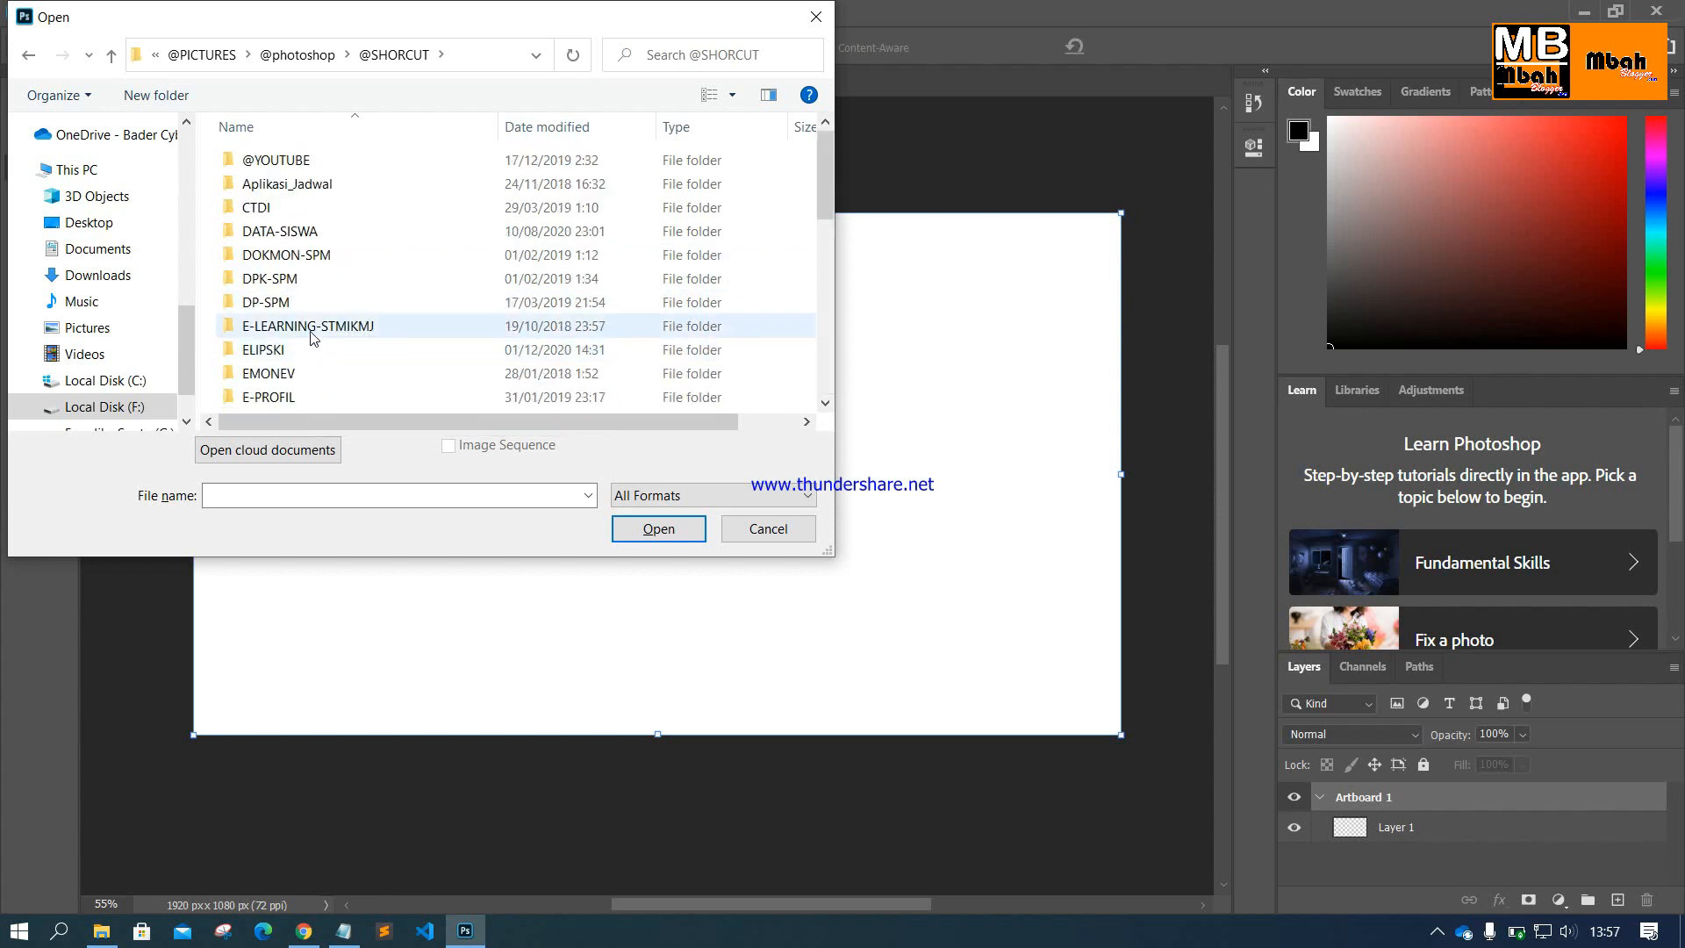
left_click(308, 58)
double_click(357, 260)
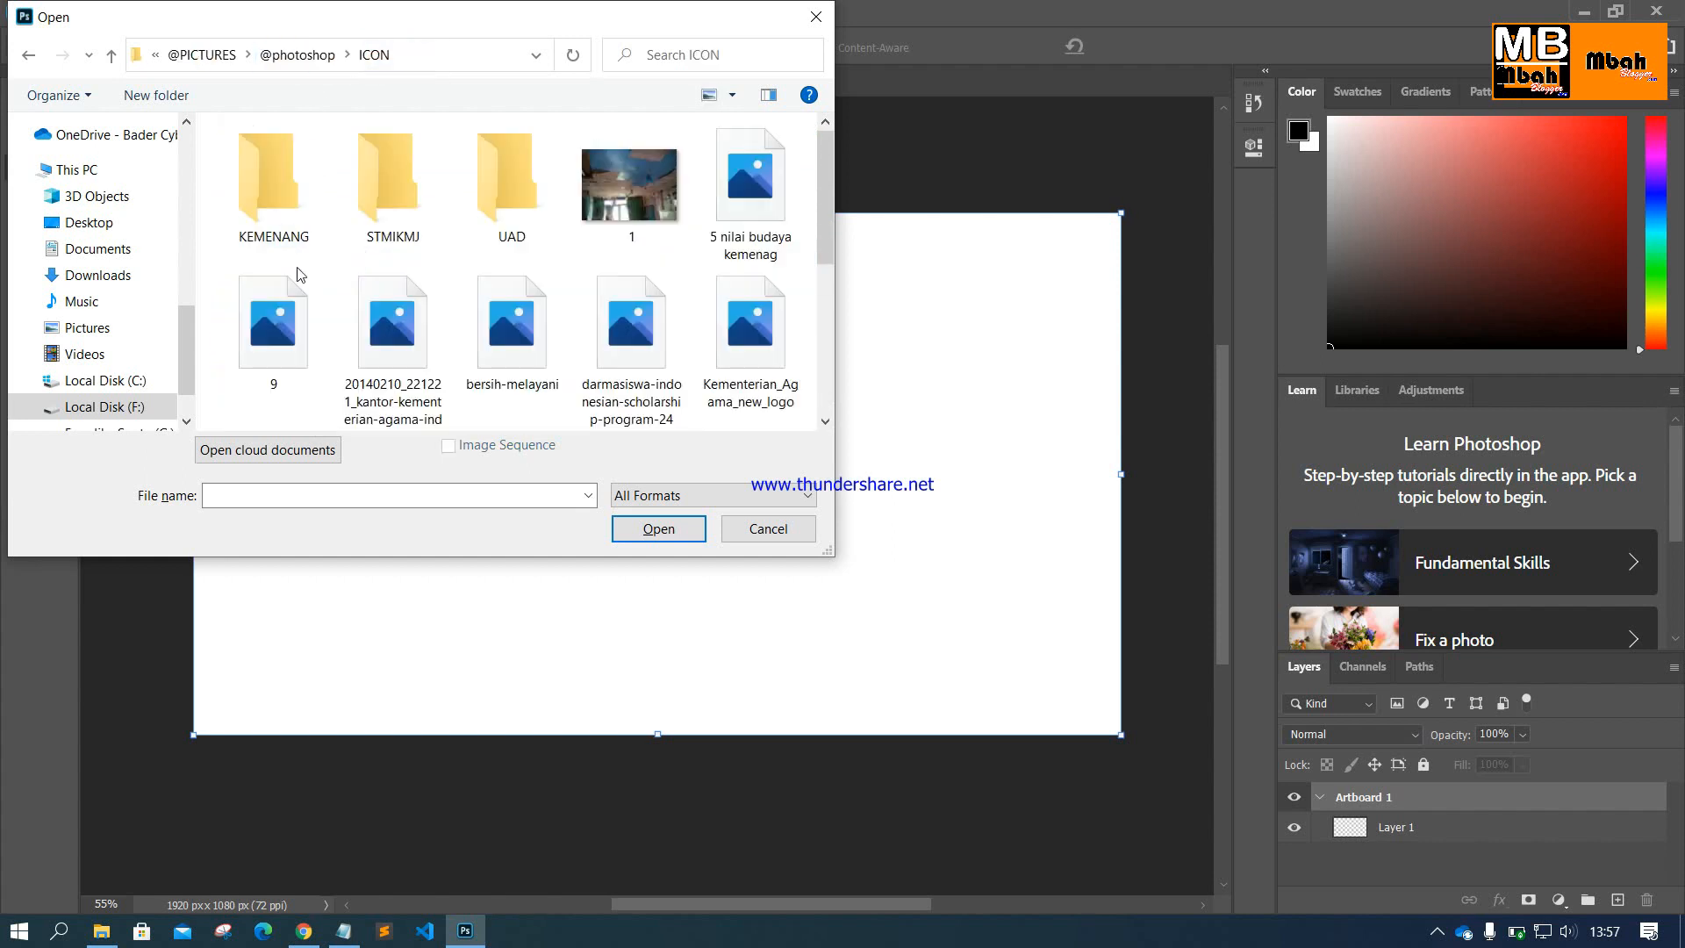
double_click(402, 209)
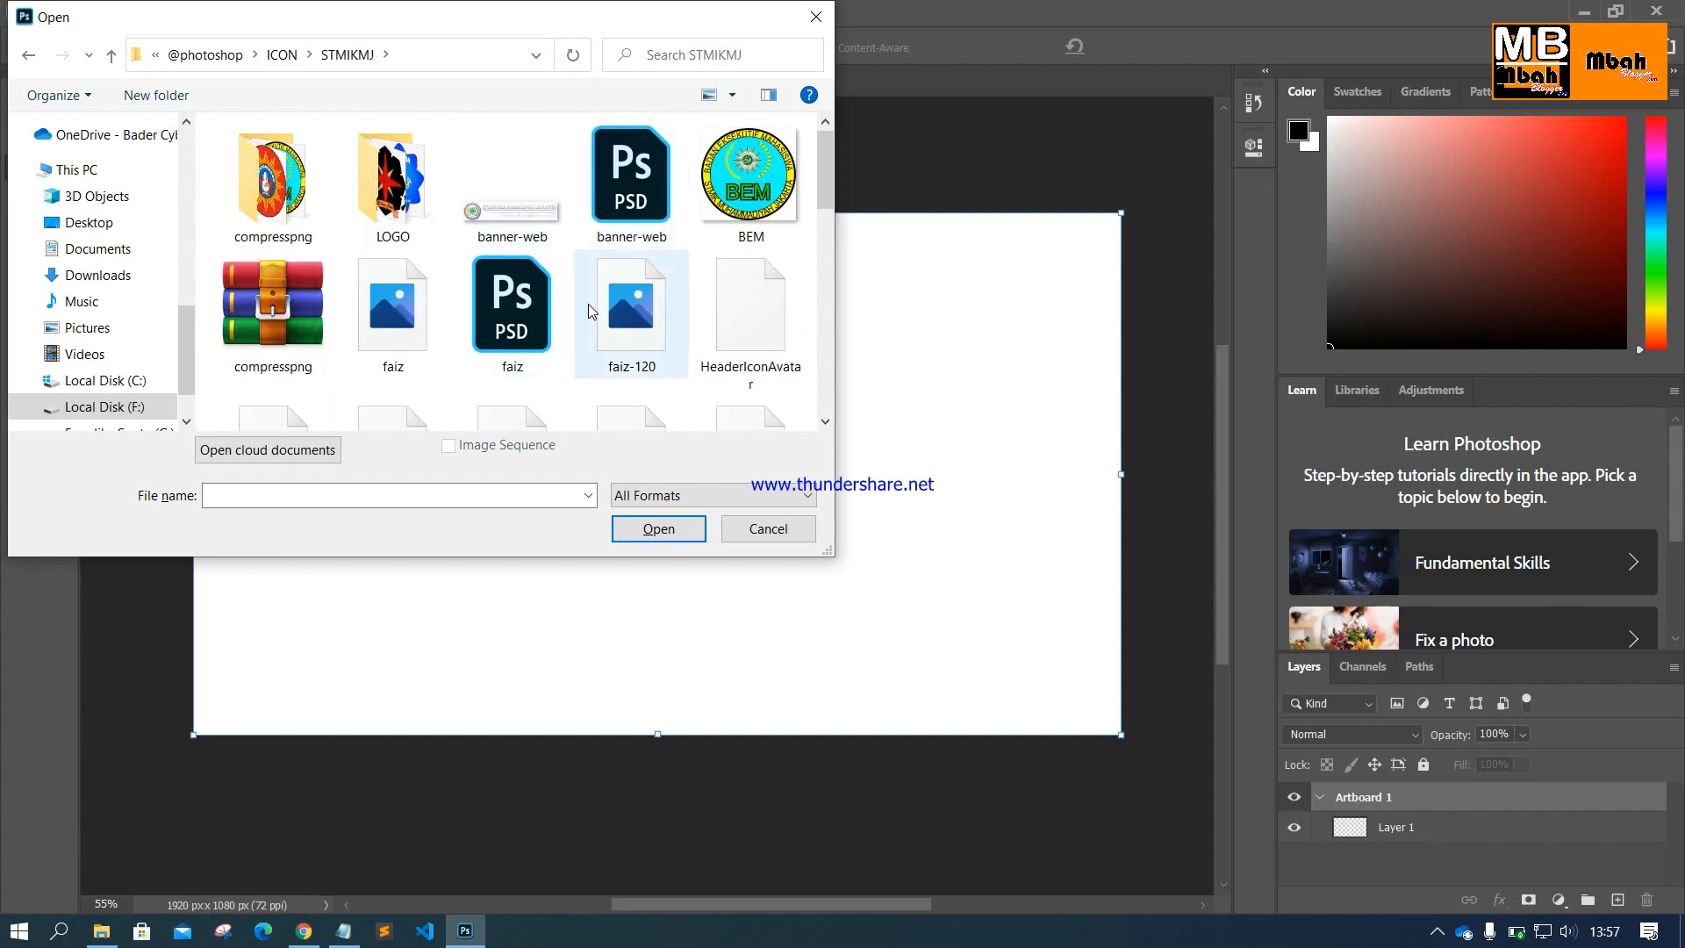
double_click(513, 307)
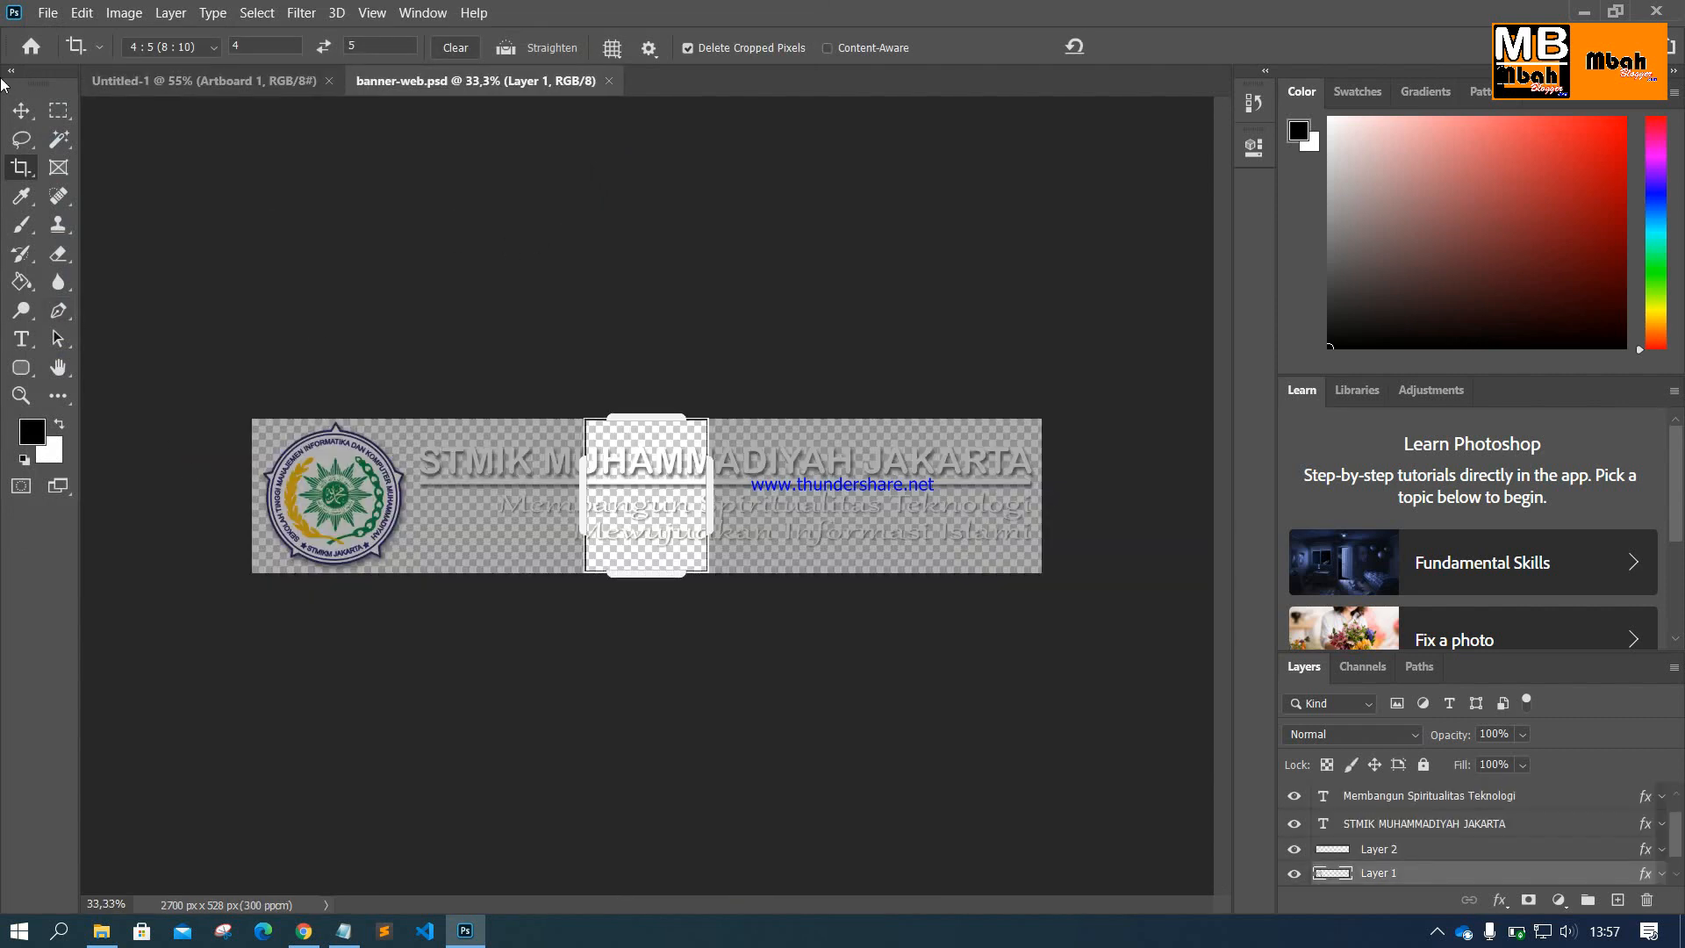
Step: Activate the Move tool and select Layer 2 of the banner
left_click(22, 110)
left_click(572, 490)
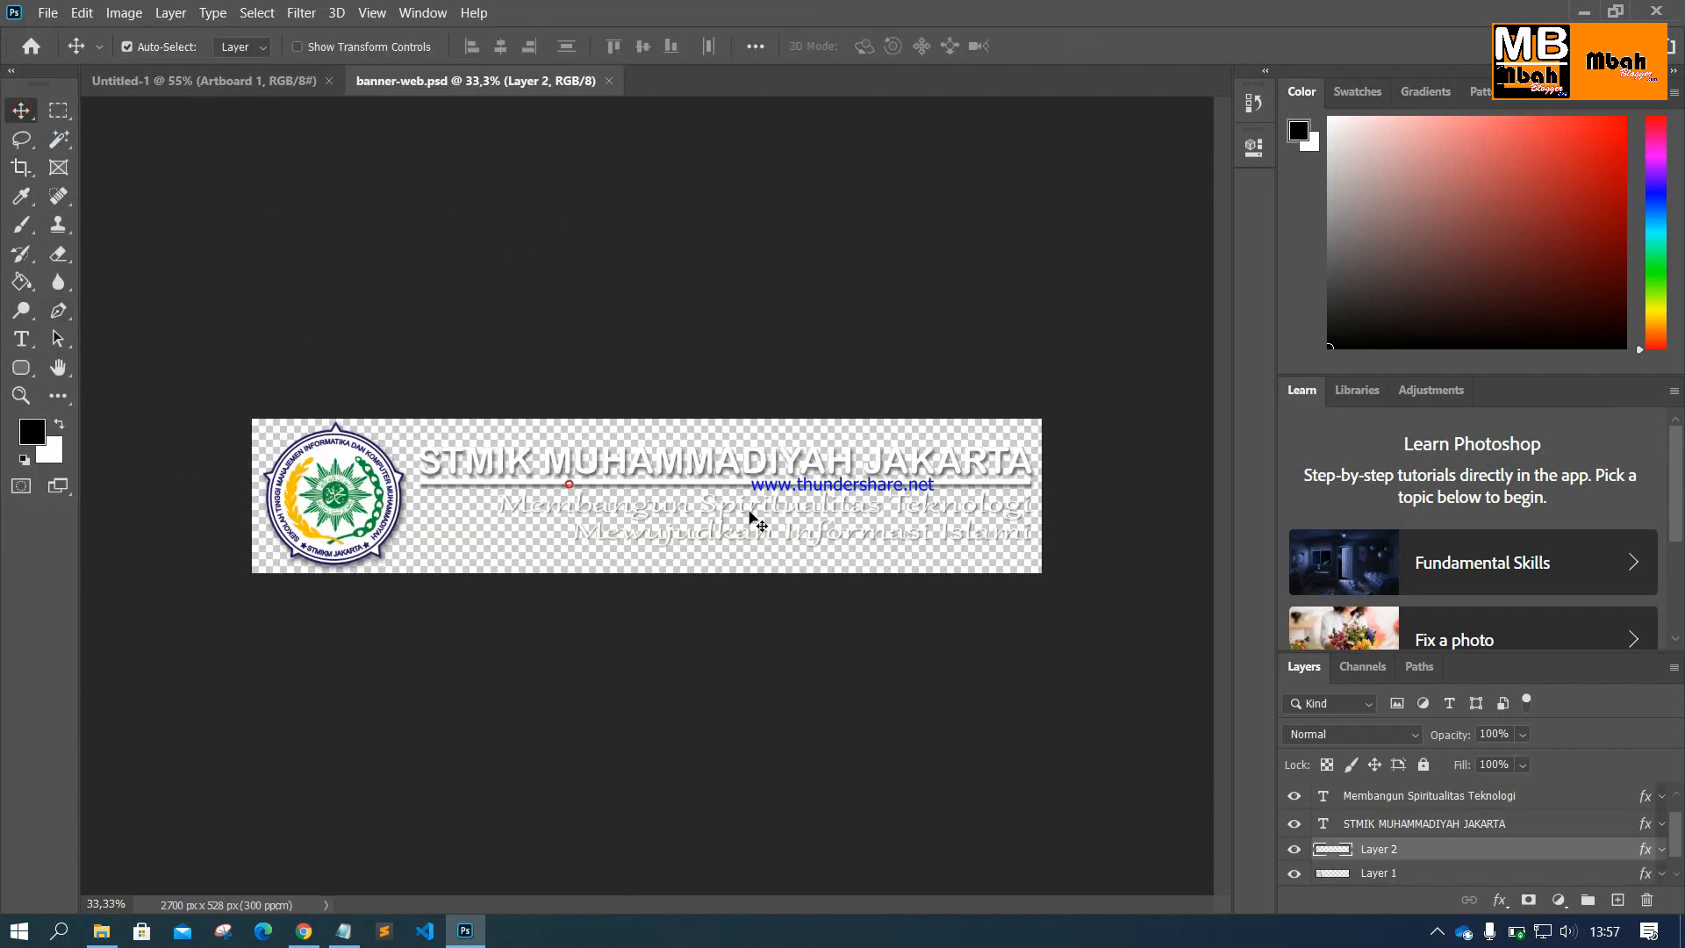
Step: Examine the opened banner's logo and text at different zoom levels
scroll(789, 488, "down", 1)
scroll(789, 488, "up", 3)
scroll(789, 488, "down", 2)
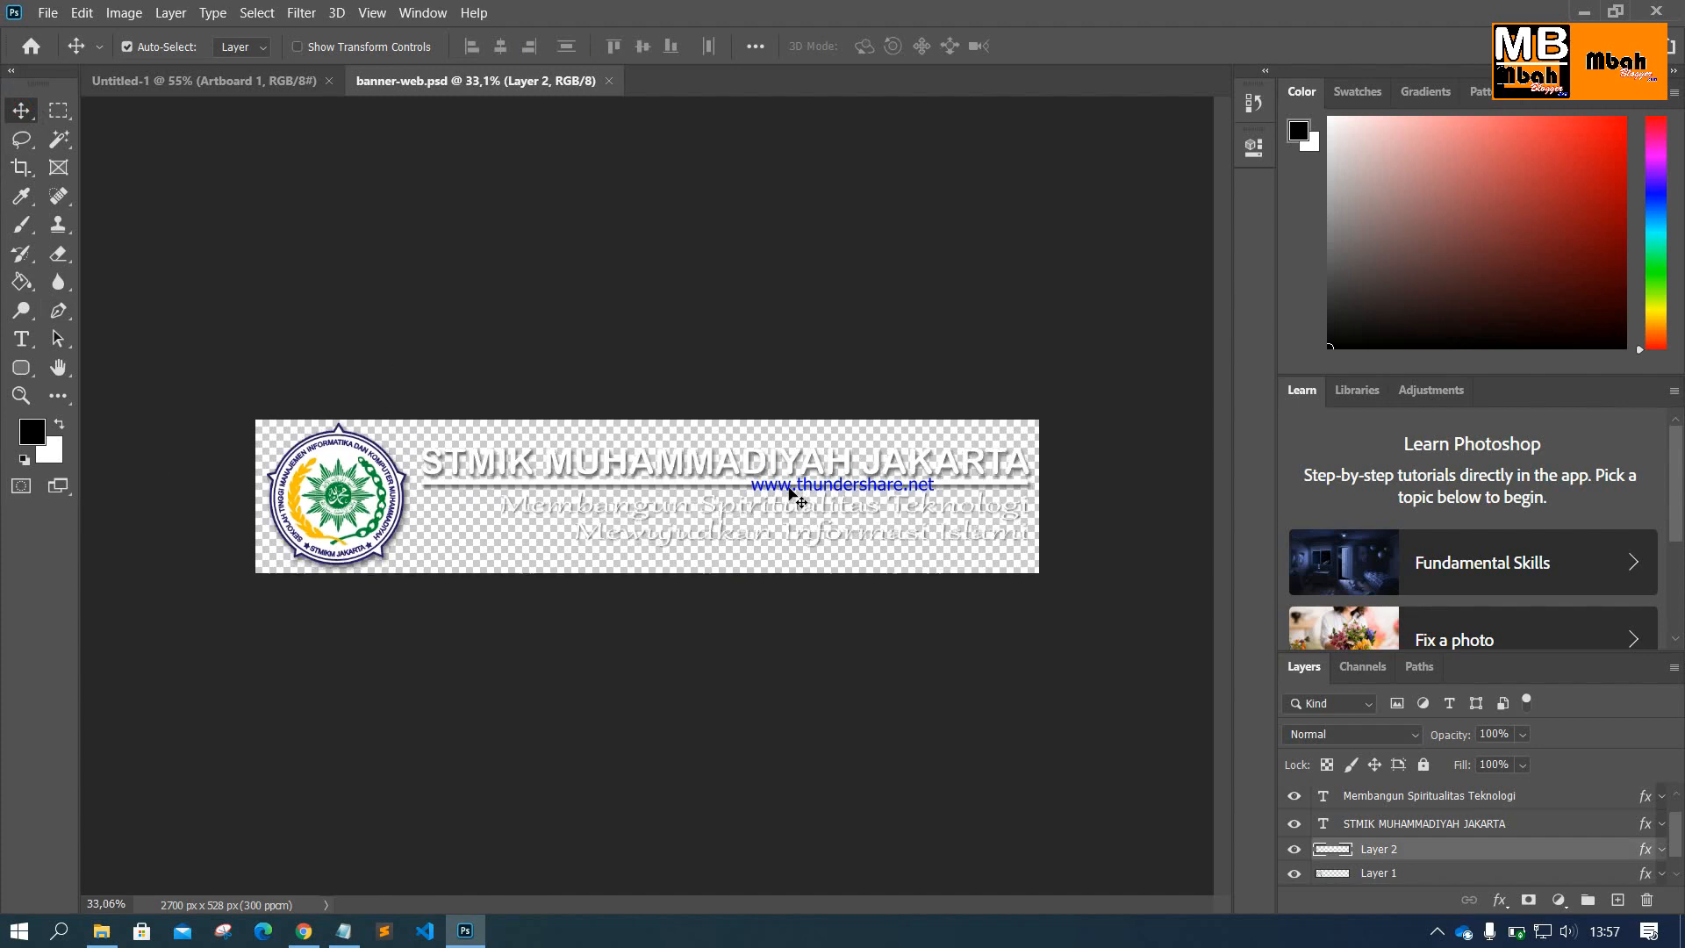
scroll(742, 507, "down", 2)
scroll(738, 506, "up", 4)
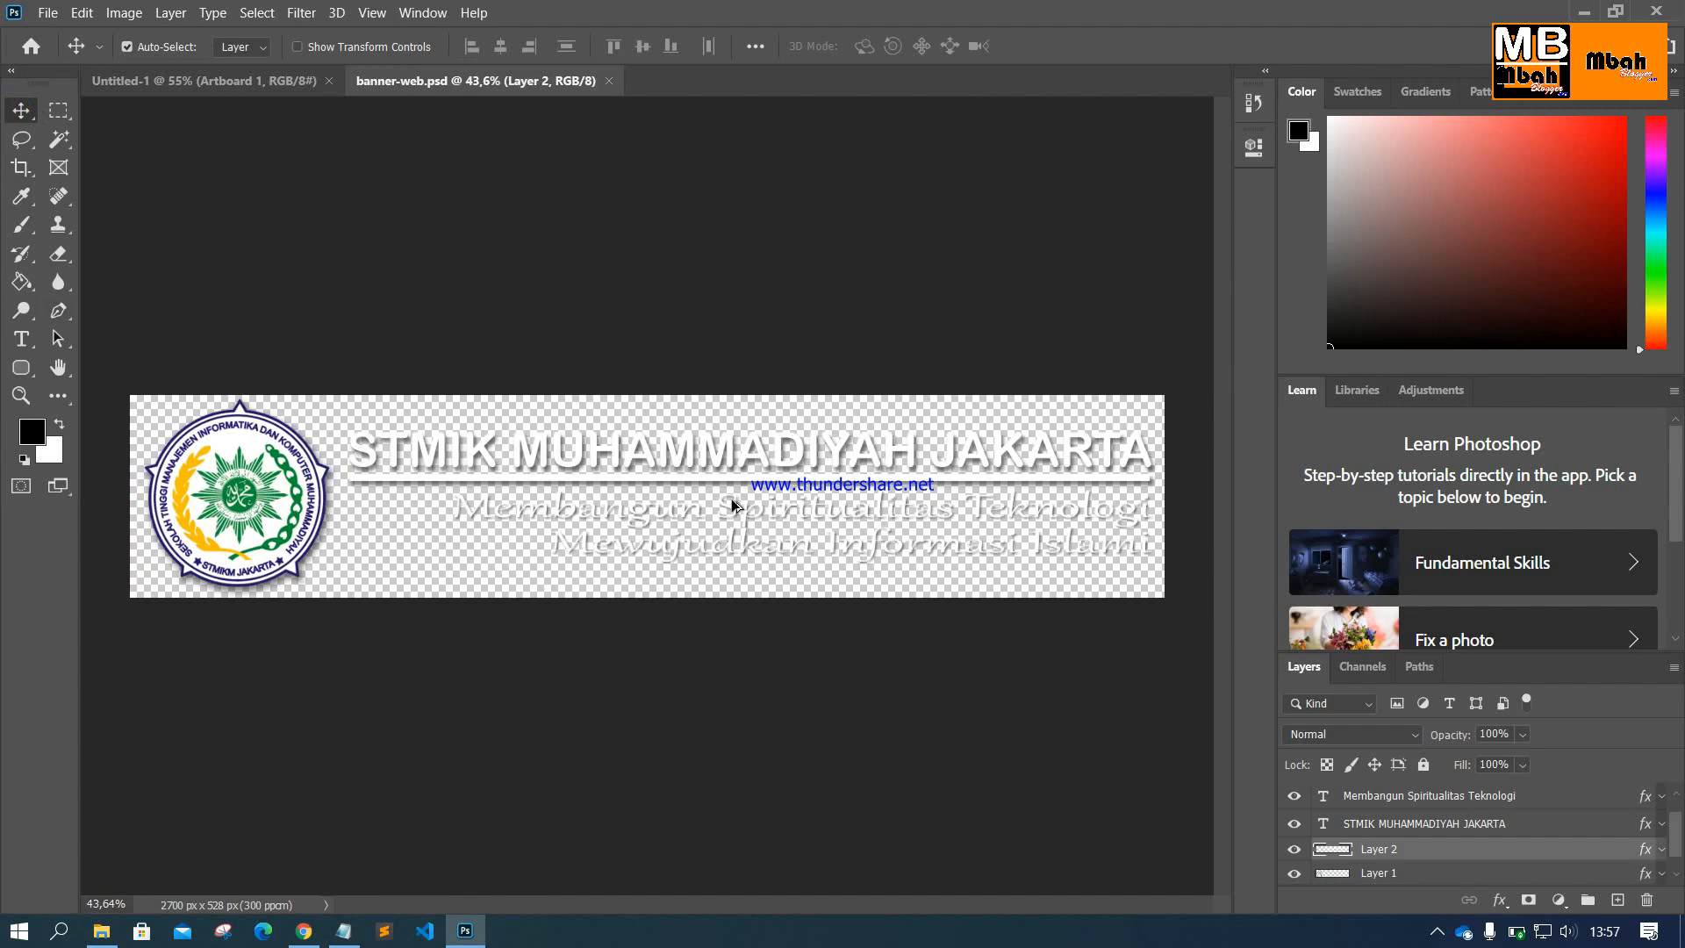
scroll(734, 507, "down", 2)
scroll(730, 505, "up", 2)
scroll(730, 505, "down", 2)
scroll(730, 505, "up", 1)
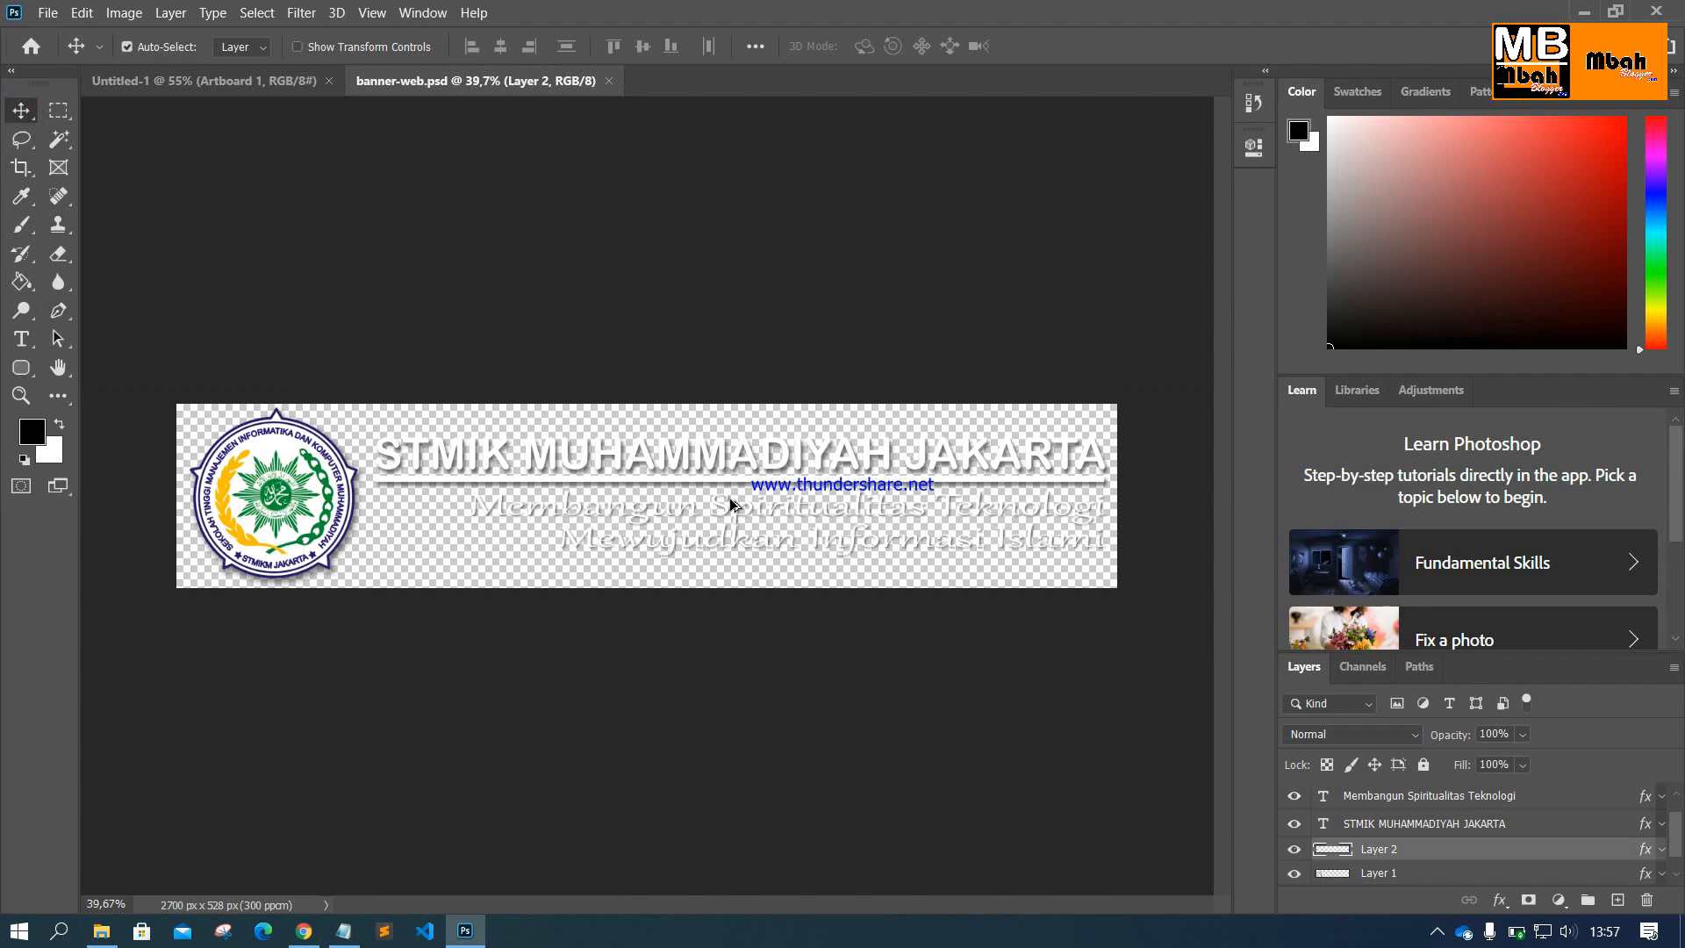
Step: Close banner-web.psd and switch to the Photoshop shortcut list in Notepad
left_click(608, 80)
left_click(344, 930)
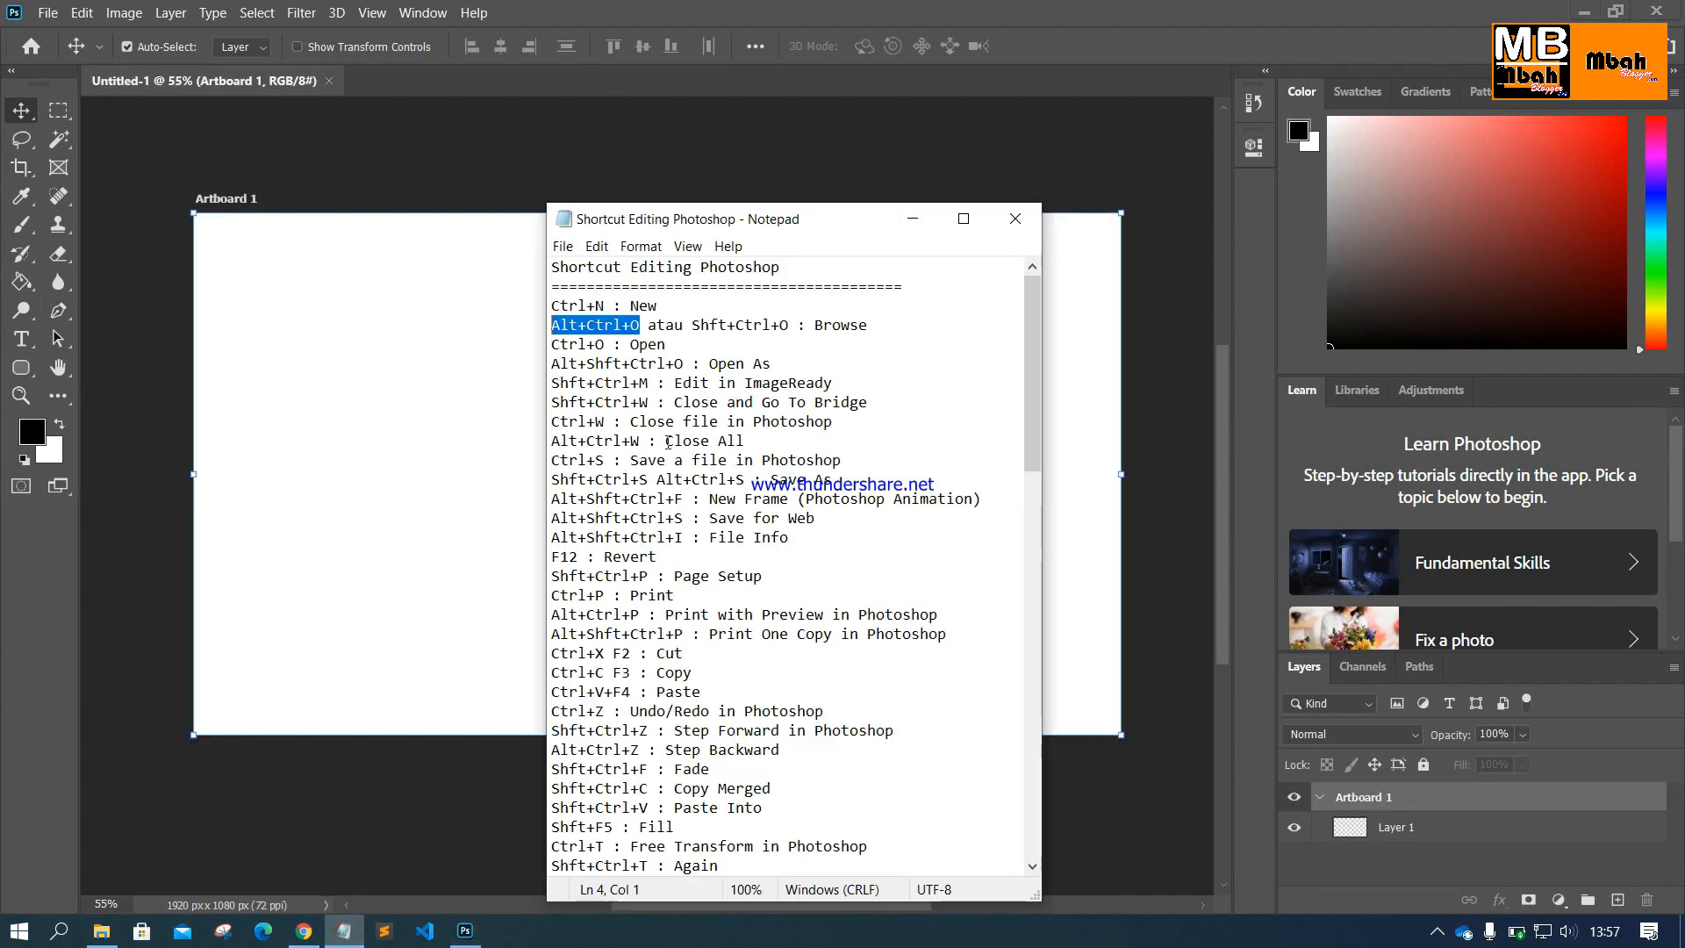
Step: Look through the Notepad shortcut list, covering entries such as Open As, Close All, Revert and Print
left_click(777, 367)
left_click_drag(898, 375, 664, 388)
left_click_drag(761, 445, 552, 441)
left_click_drag(881, 545, 587, 559)
left_click(796, 626)
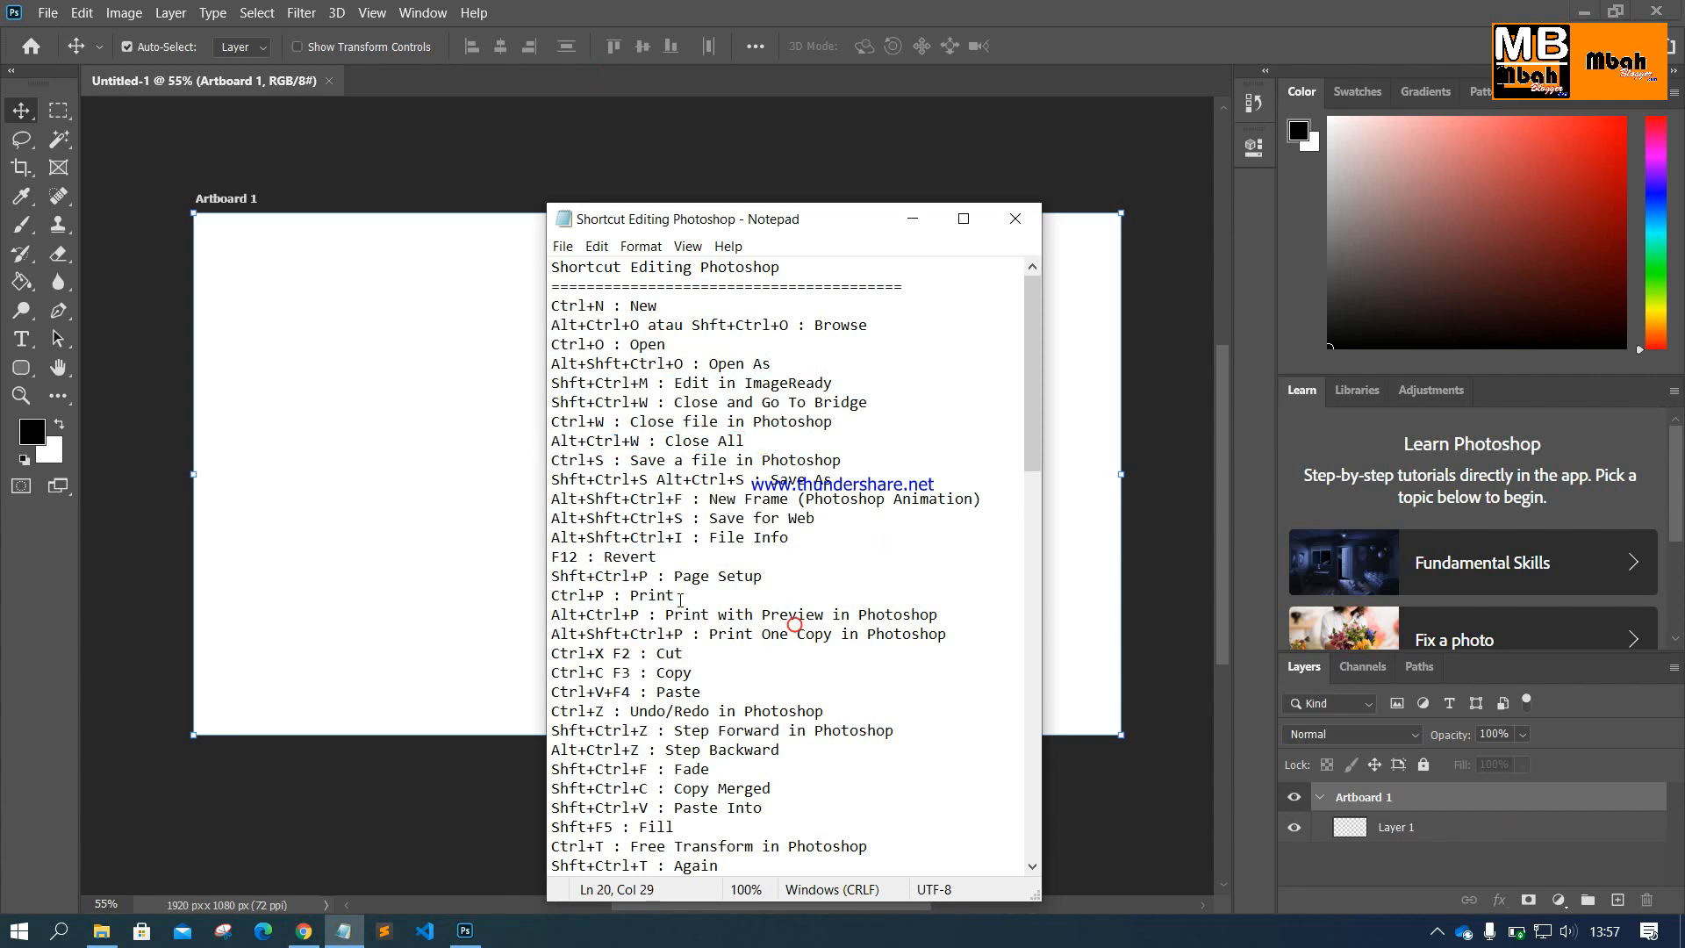
left_click(897, 357)
scroll(890, 546, "down", 7)
scroll(890, 546, "down", 2)
scroll(834, 570, "up", 9)
Step: Create a new Notepad document listing CTRL + N and CTRL + O on separate lines, and zoom the text to 290%
key("ctrl+n")
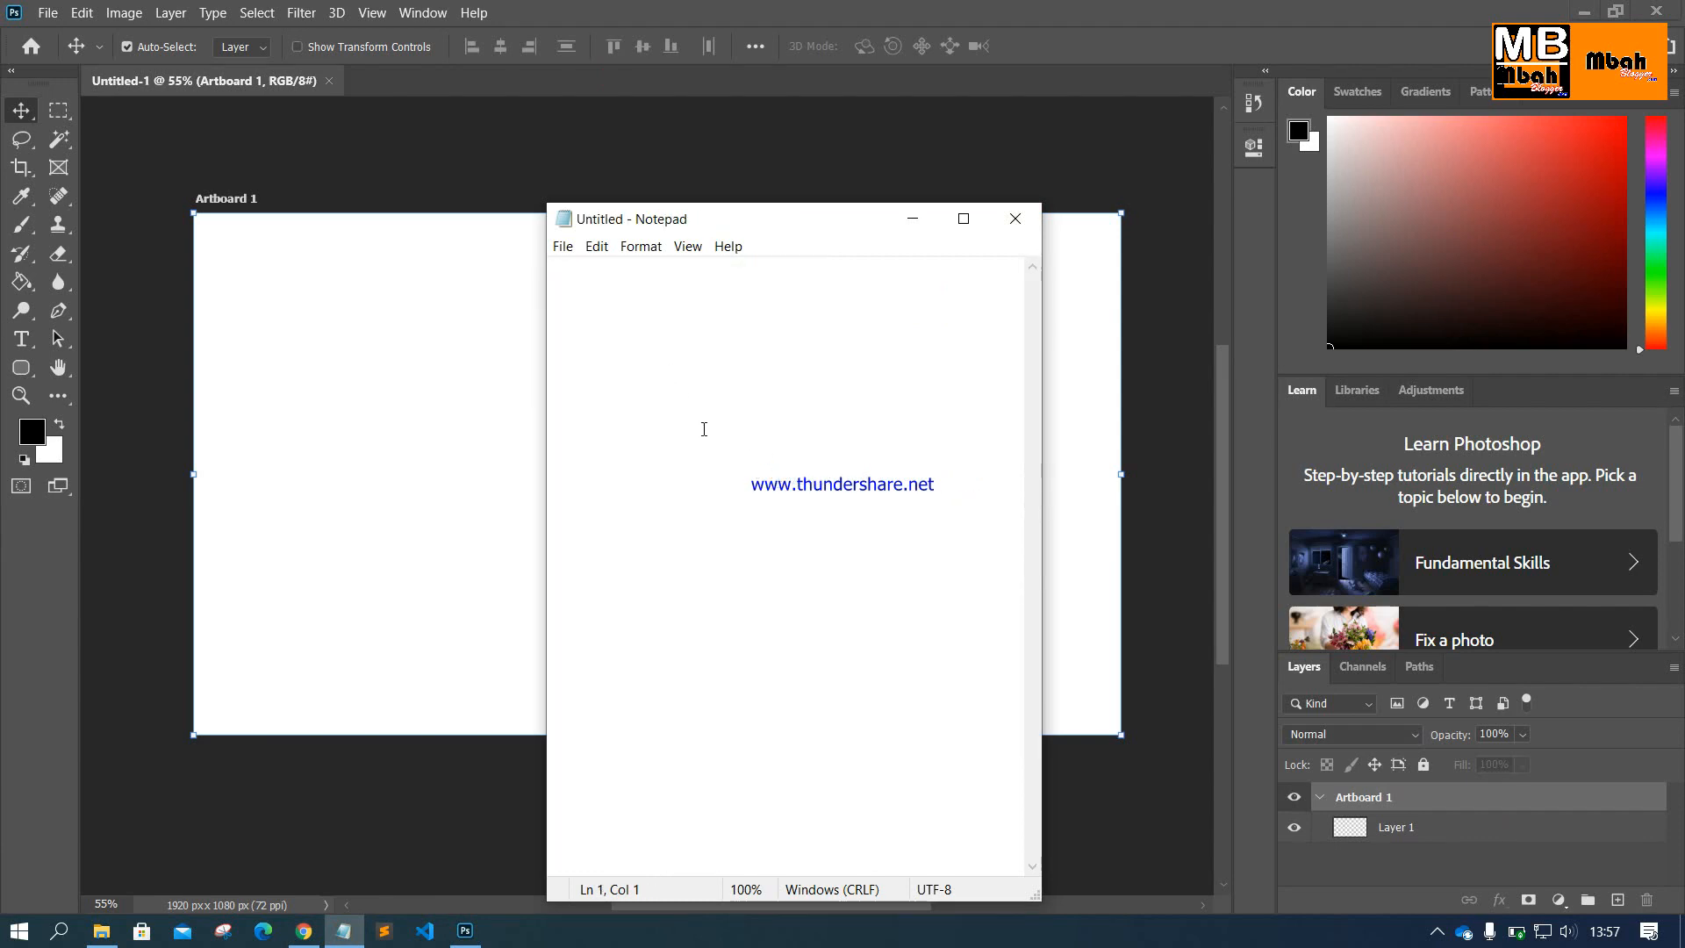
type("CTRL + O")
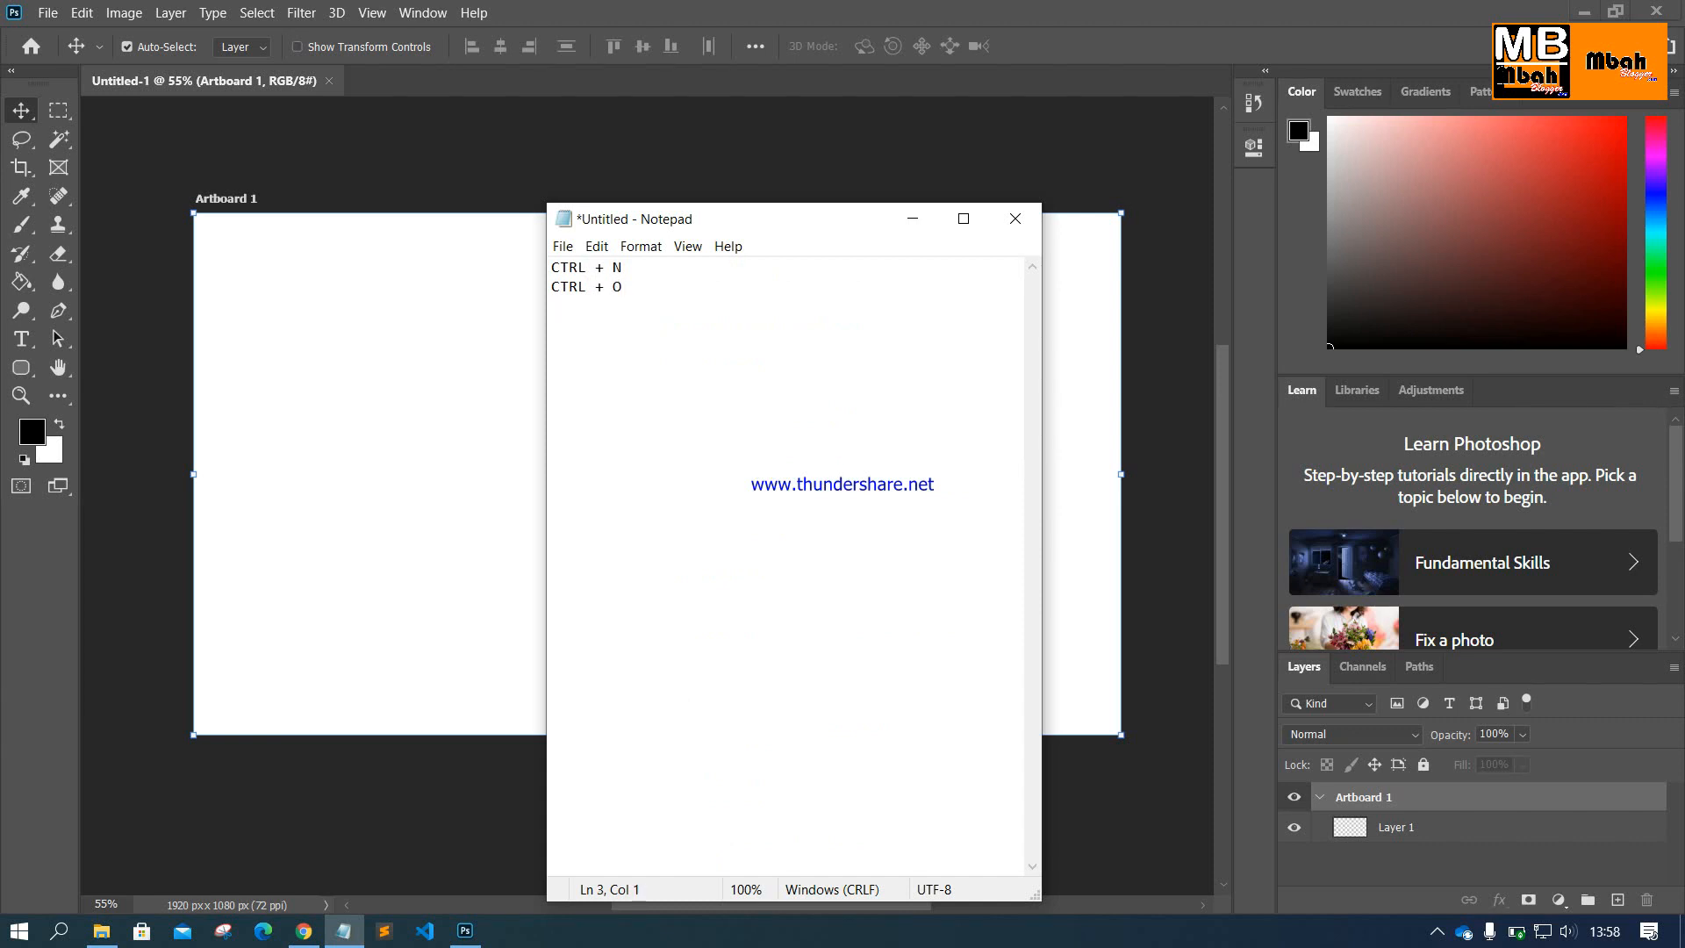
scroll(702, 427, "up", 19, "ctrl")
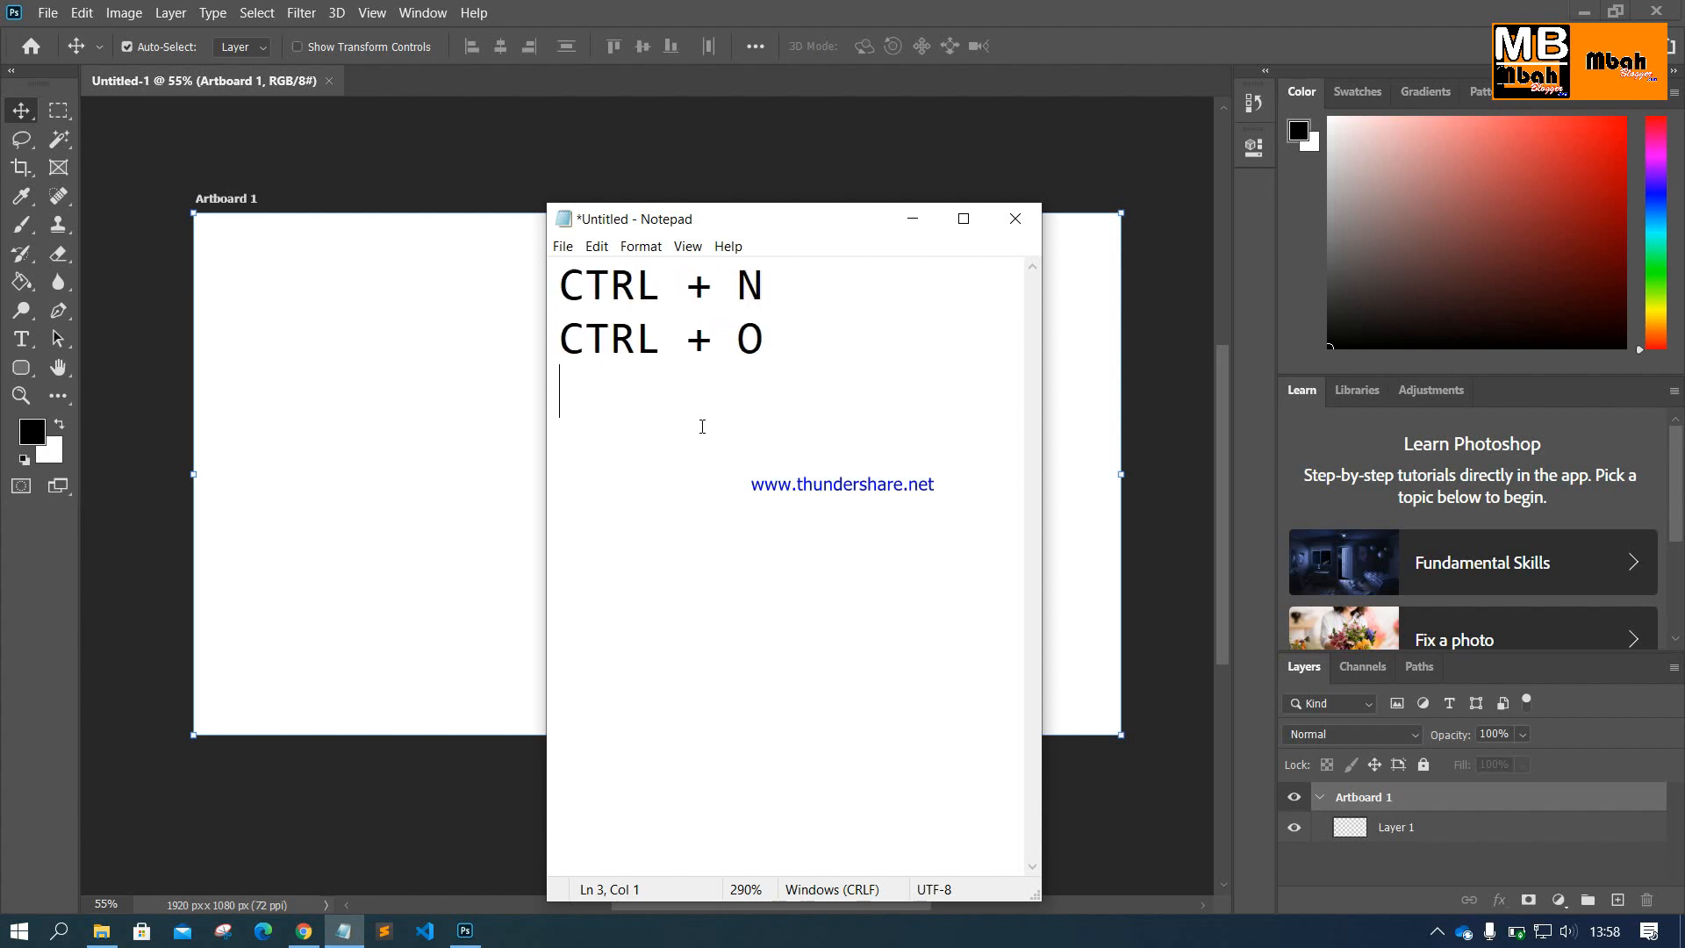
Step: Switch back to Photoshop and look over its Marquee, Lasso, Crop and Frame tools
left_click(222, 303)
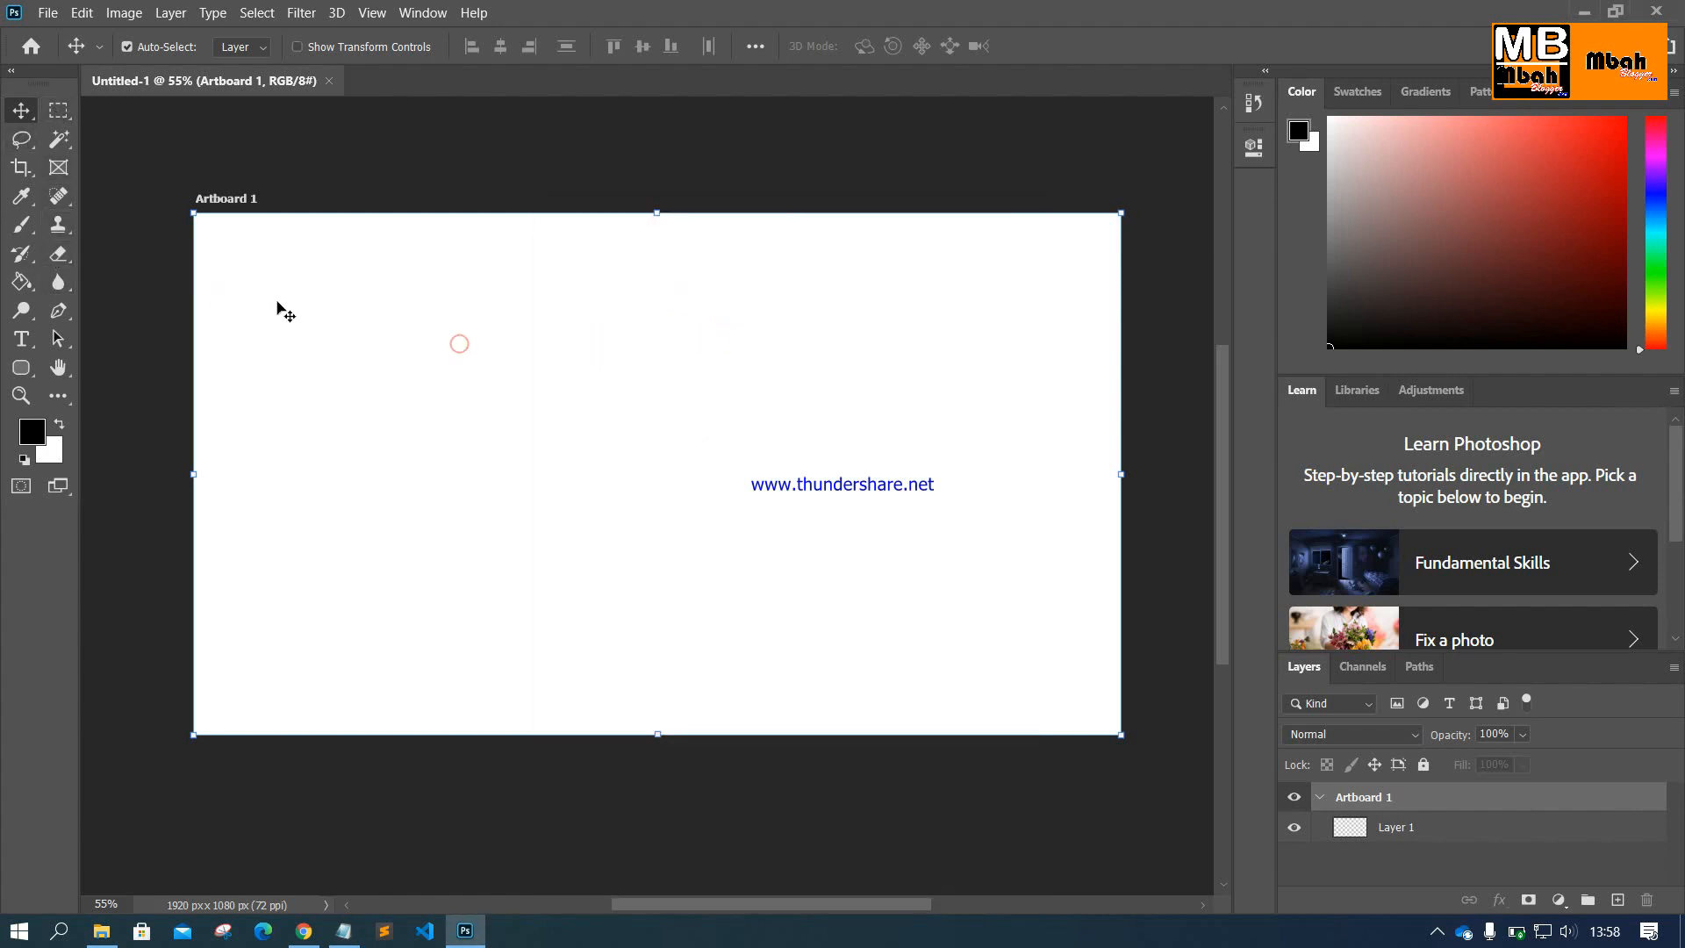
scroll(368, 321, "up", 1)
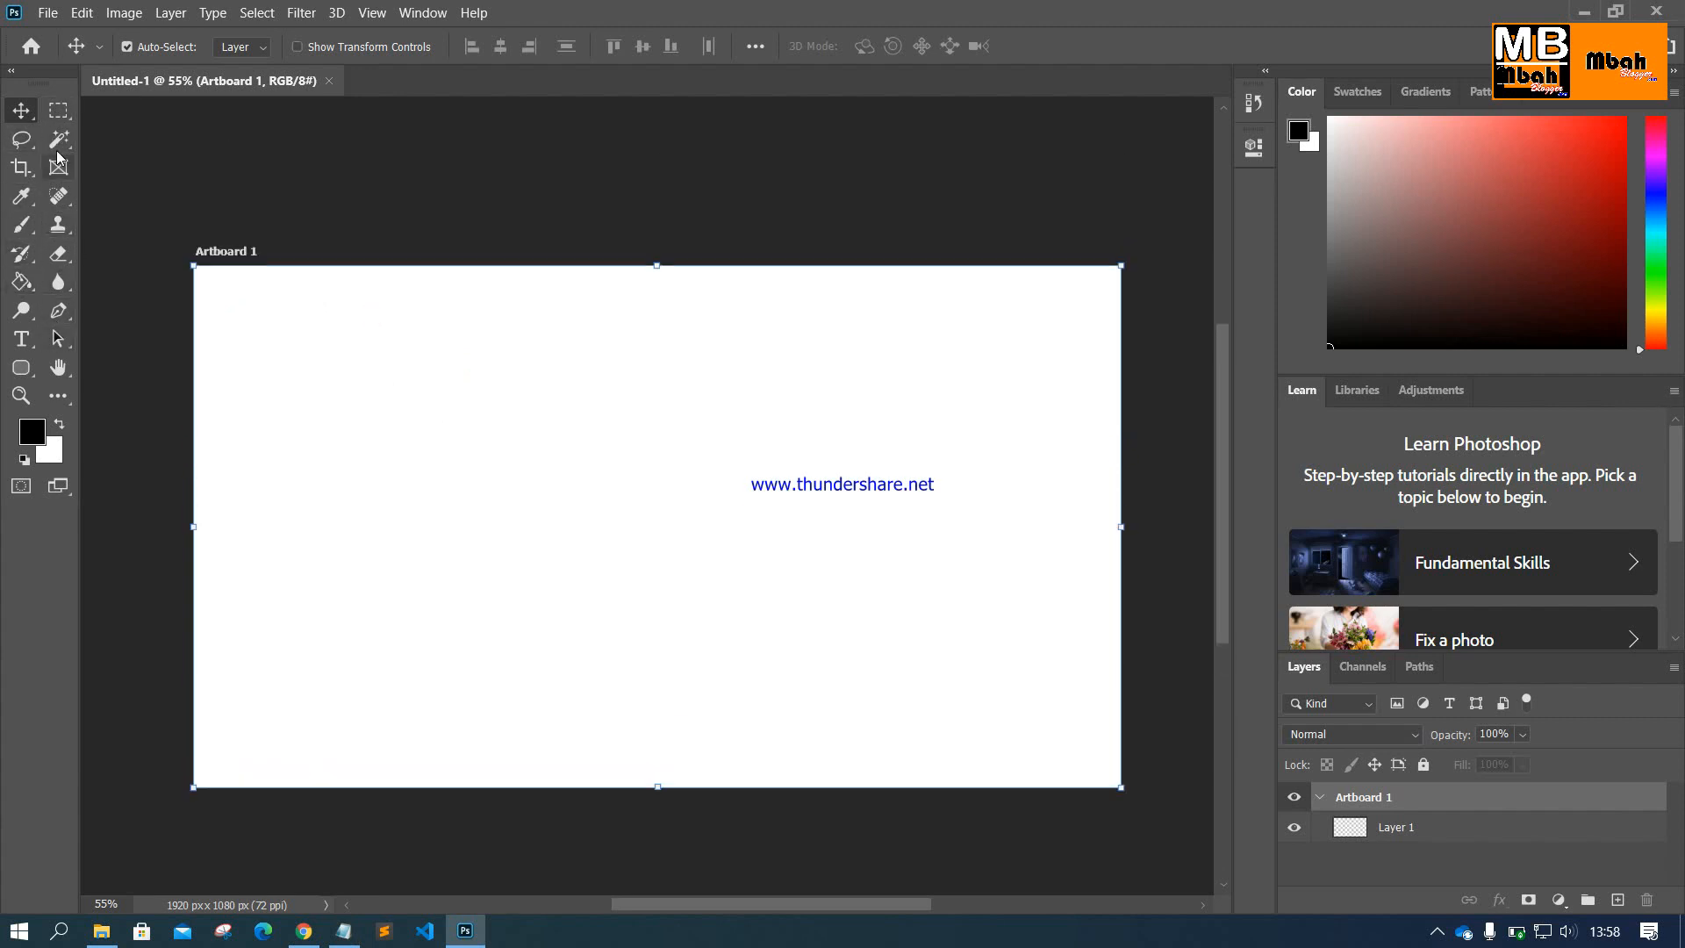
left_click(58, 110)
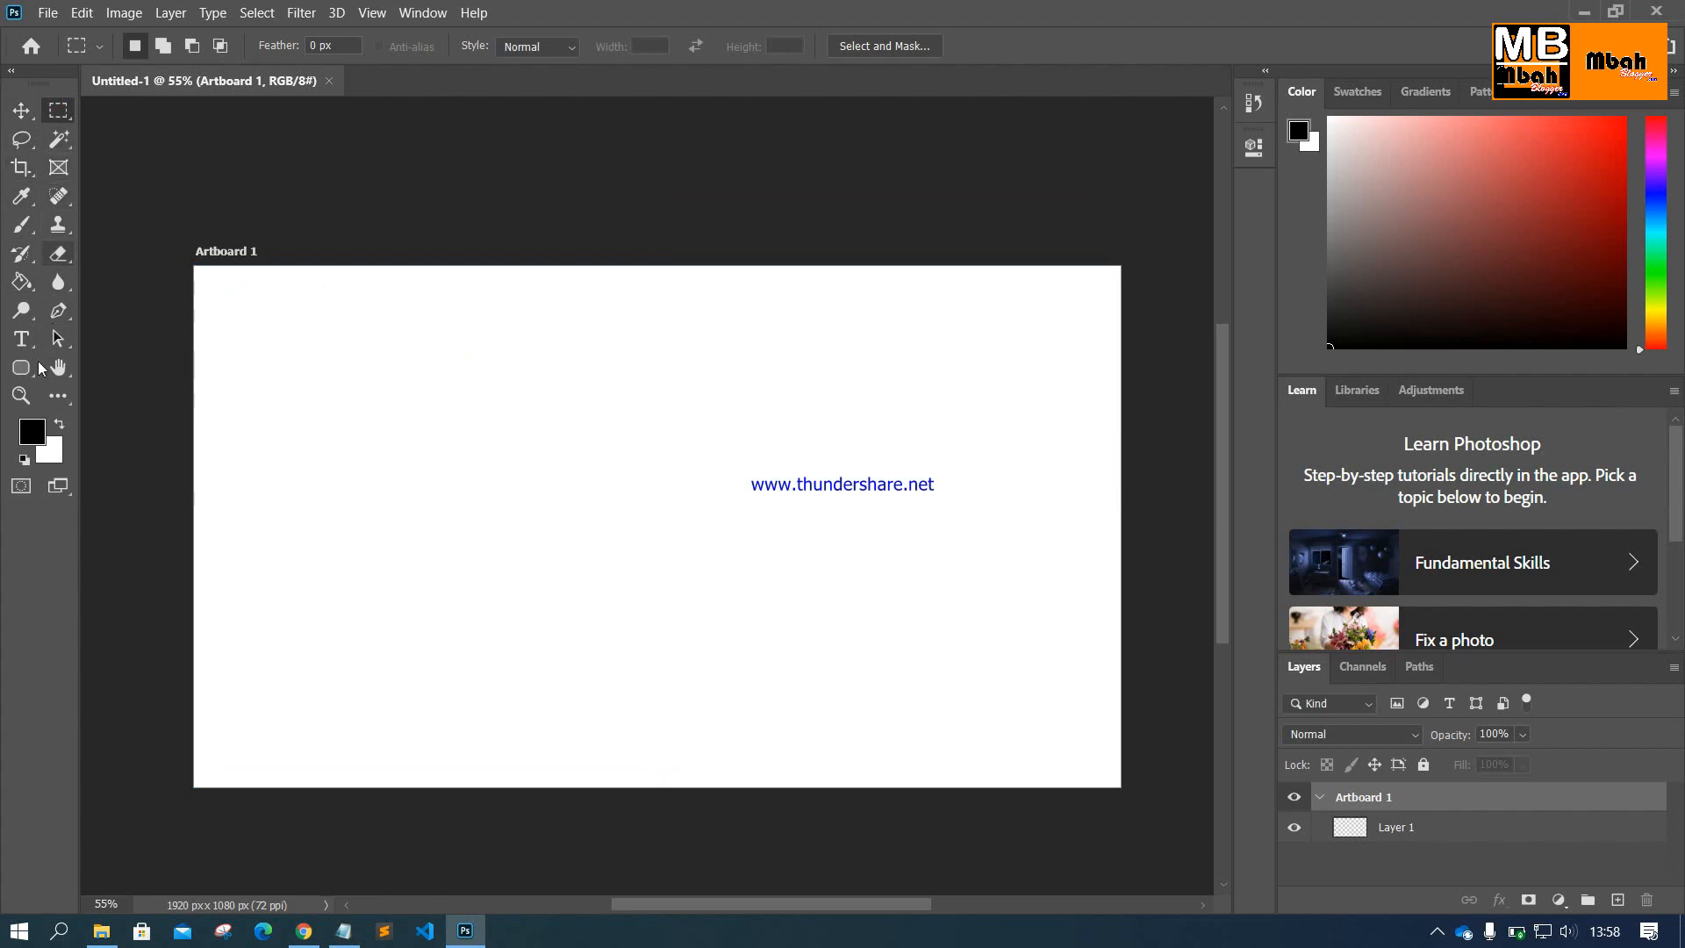
left_click(20, 146)
left_click(24, 165)
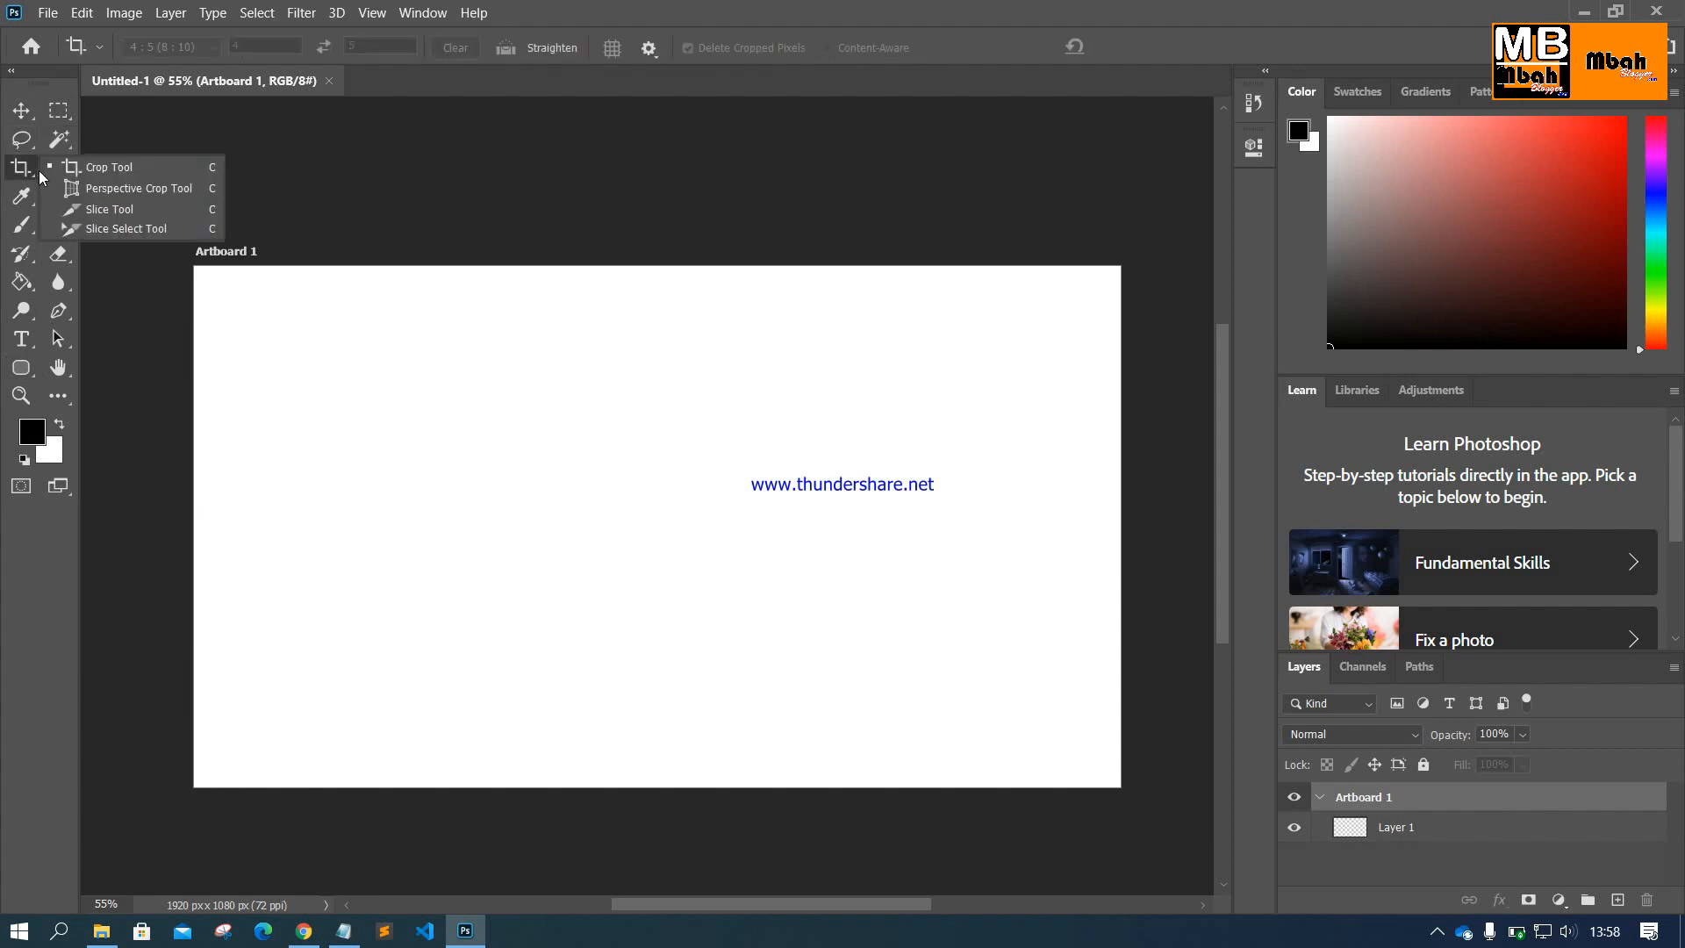
left_click(59, 110)
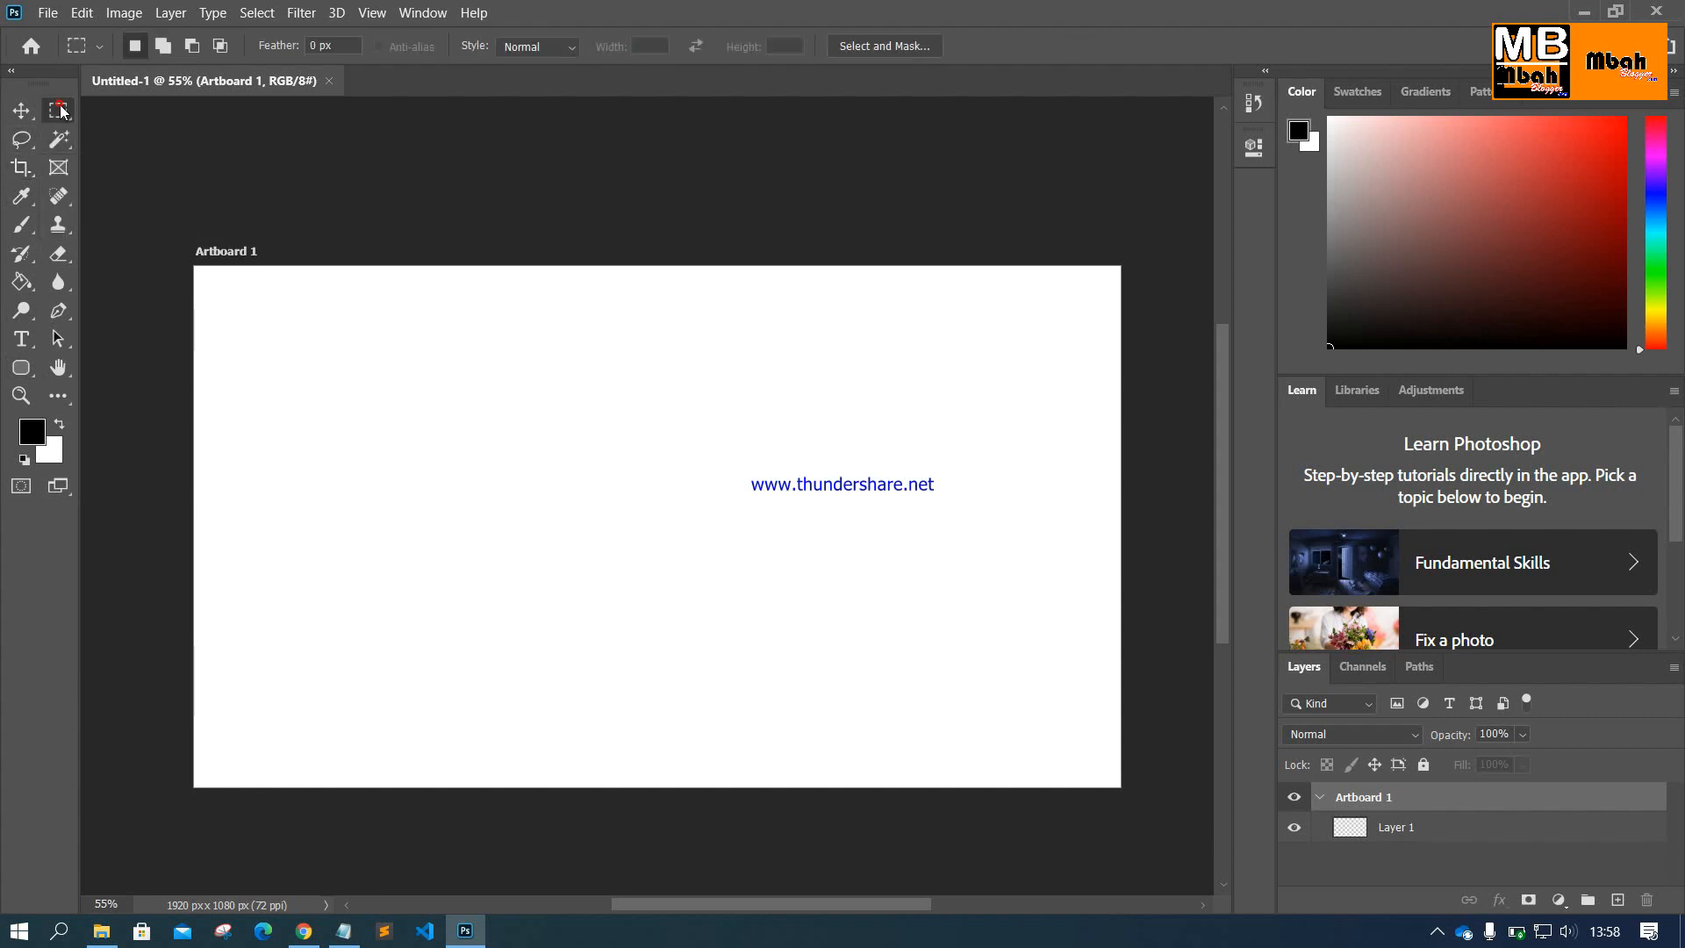
left_click(56, 166)
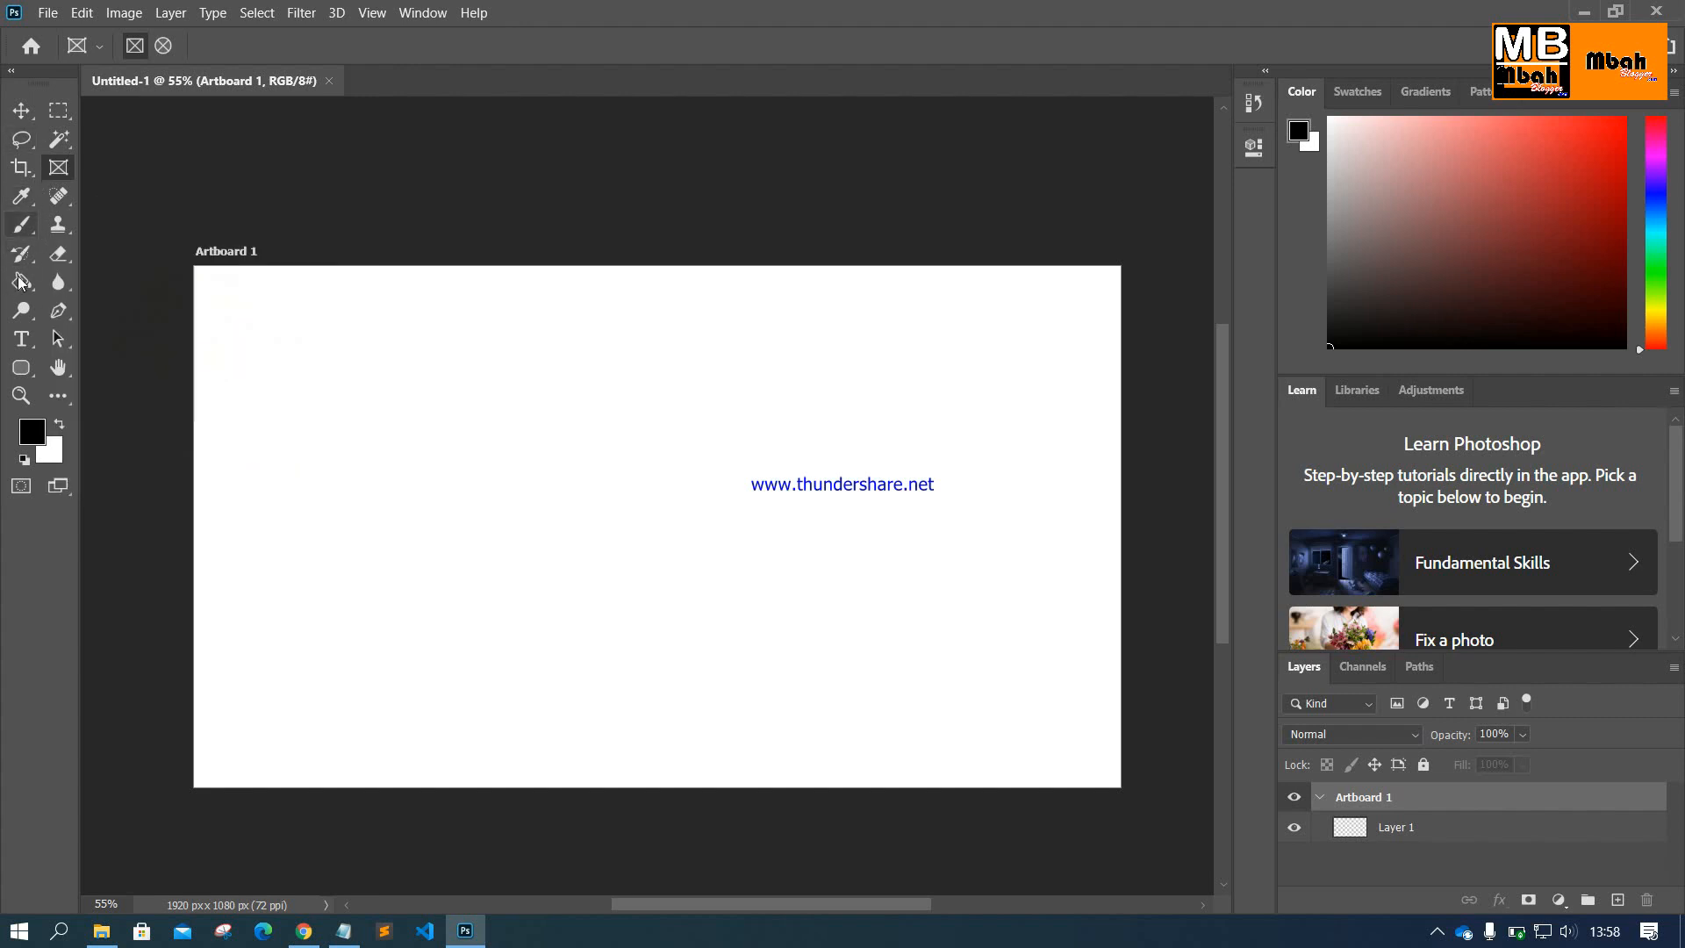
Step: Draw a light-blue ellipse about 430 by 420 px in the upper-left part of Artboard 1 with the Ellipse tool
left_click(20, 365)
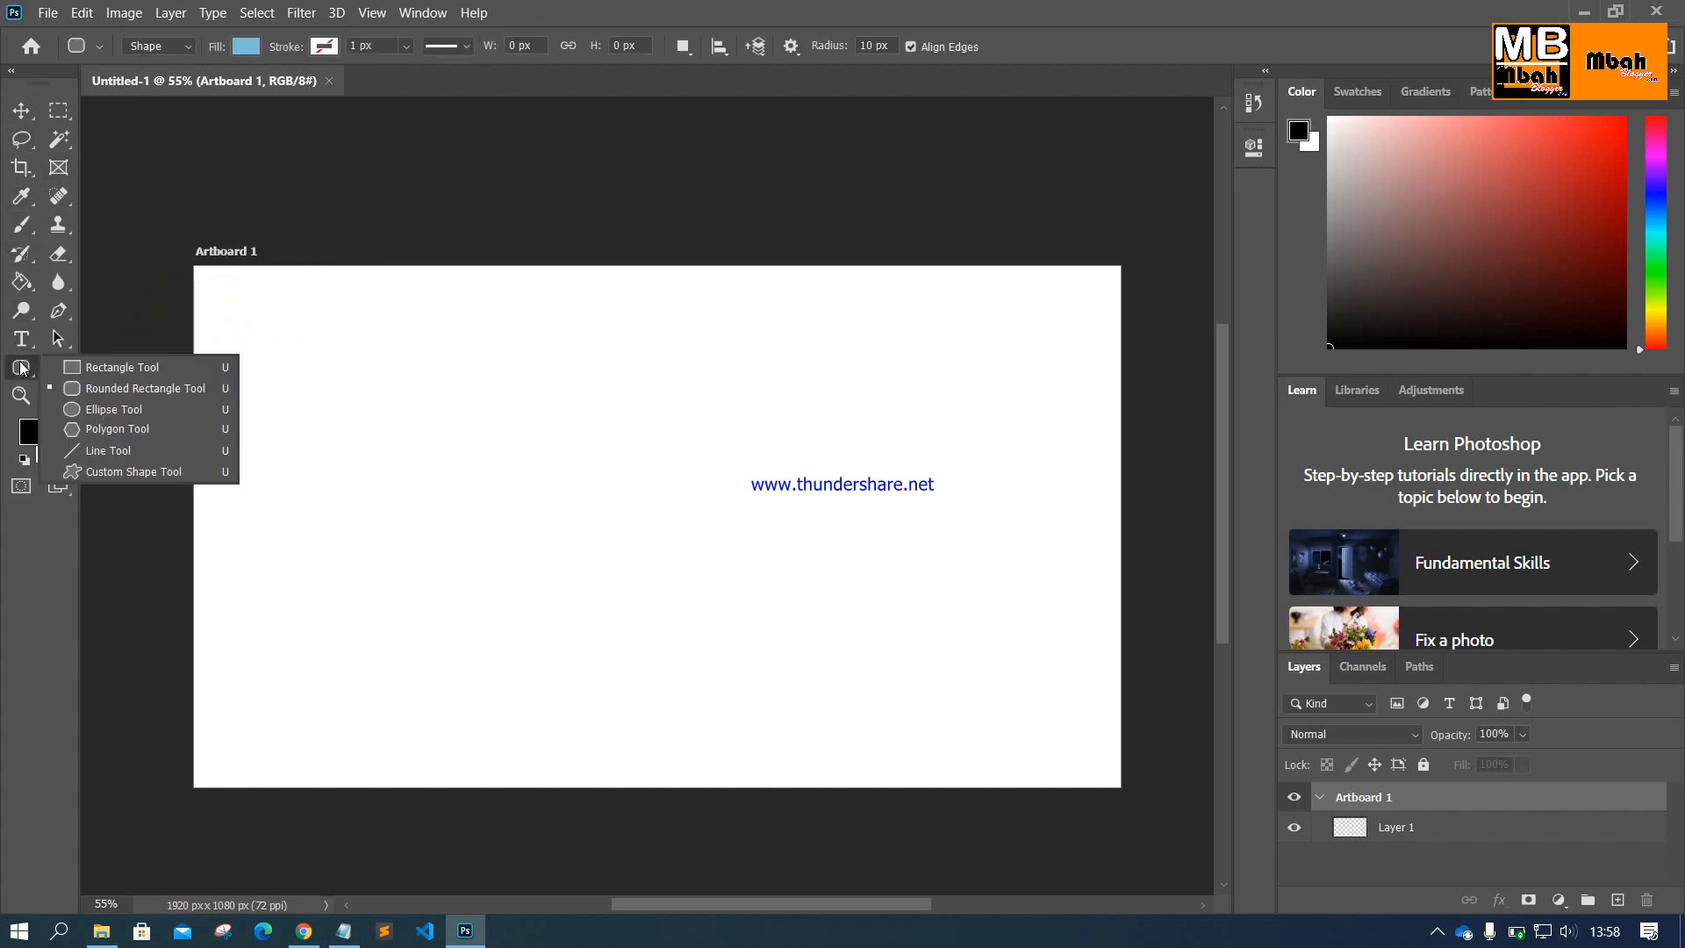
left_click(109, 418)
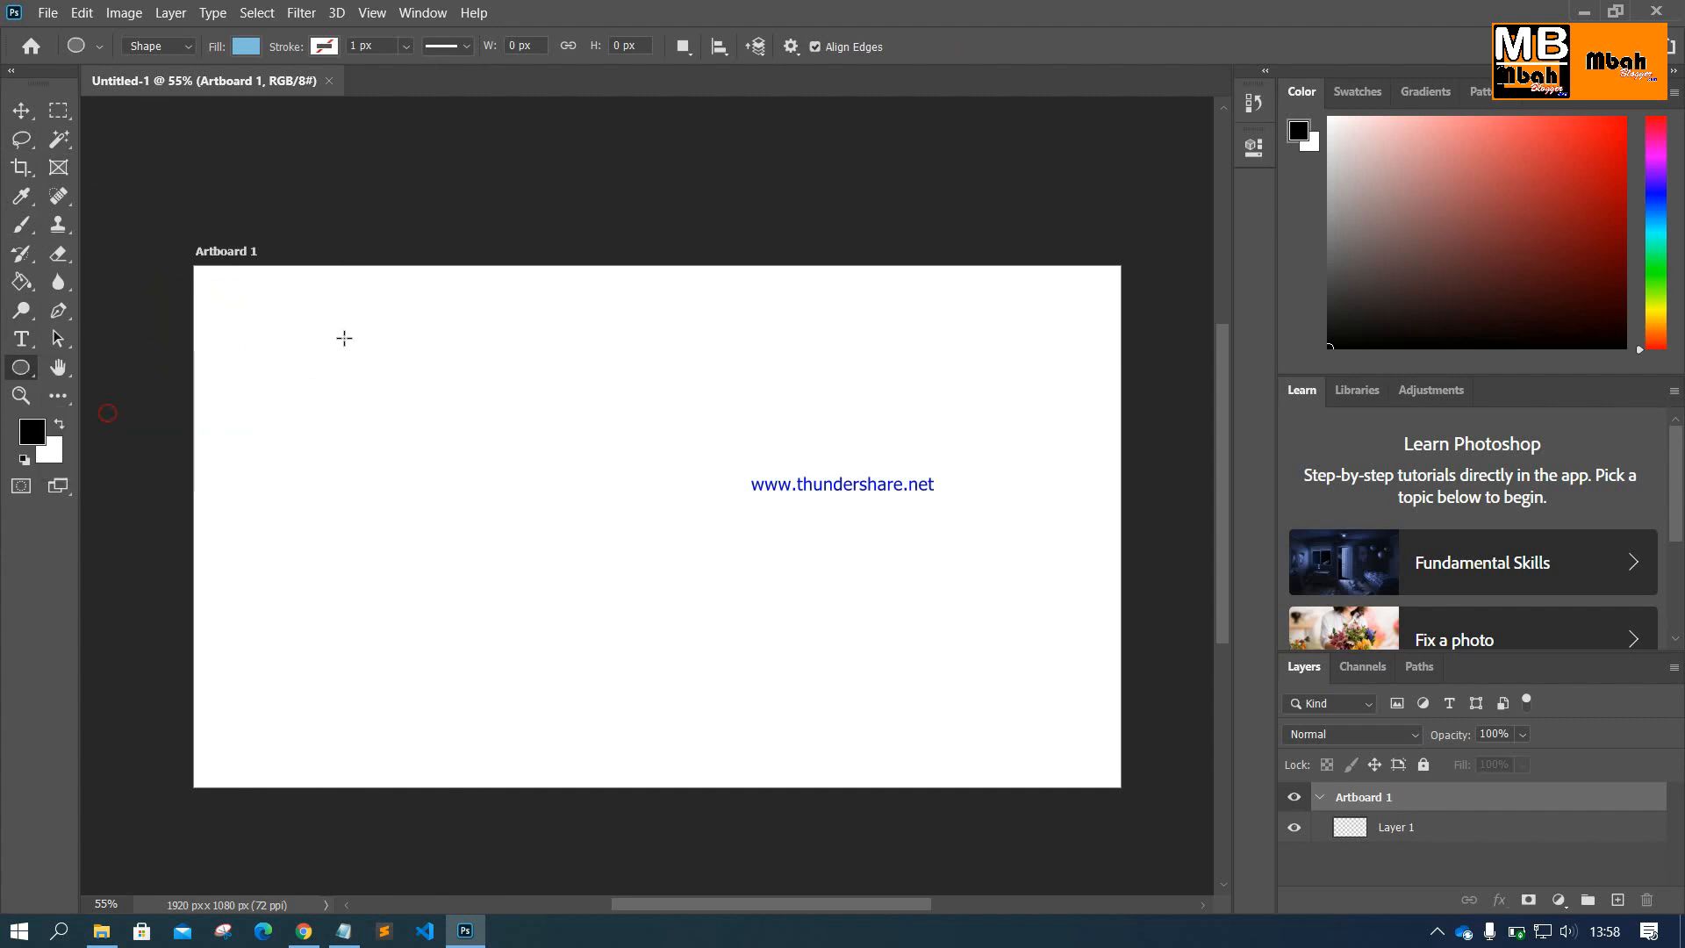
left_click_drag(339, 335, 546, 537)
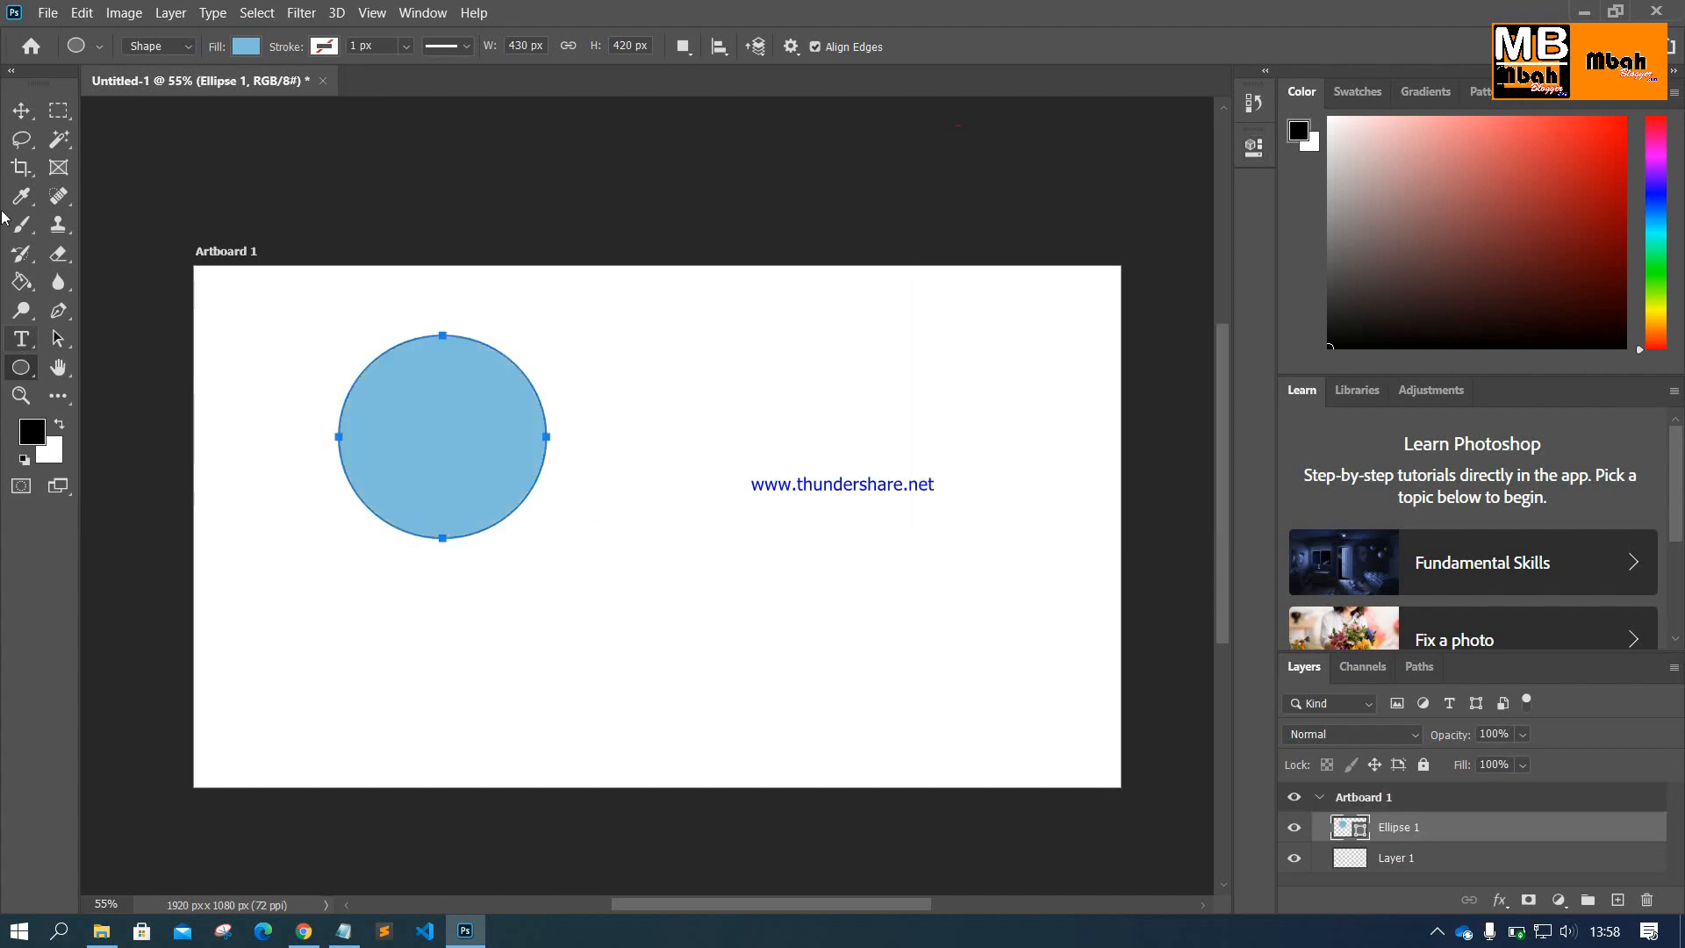
Step: Draw a five-sided polygon about 553 by 533 px with the Polygon tool and move it just right of the circle
right_click(24, 371)
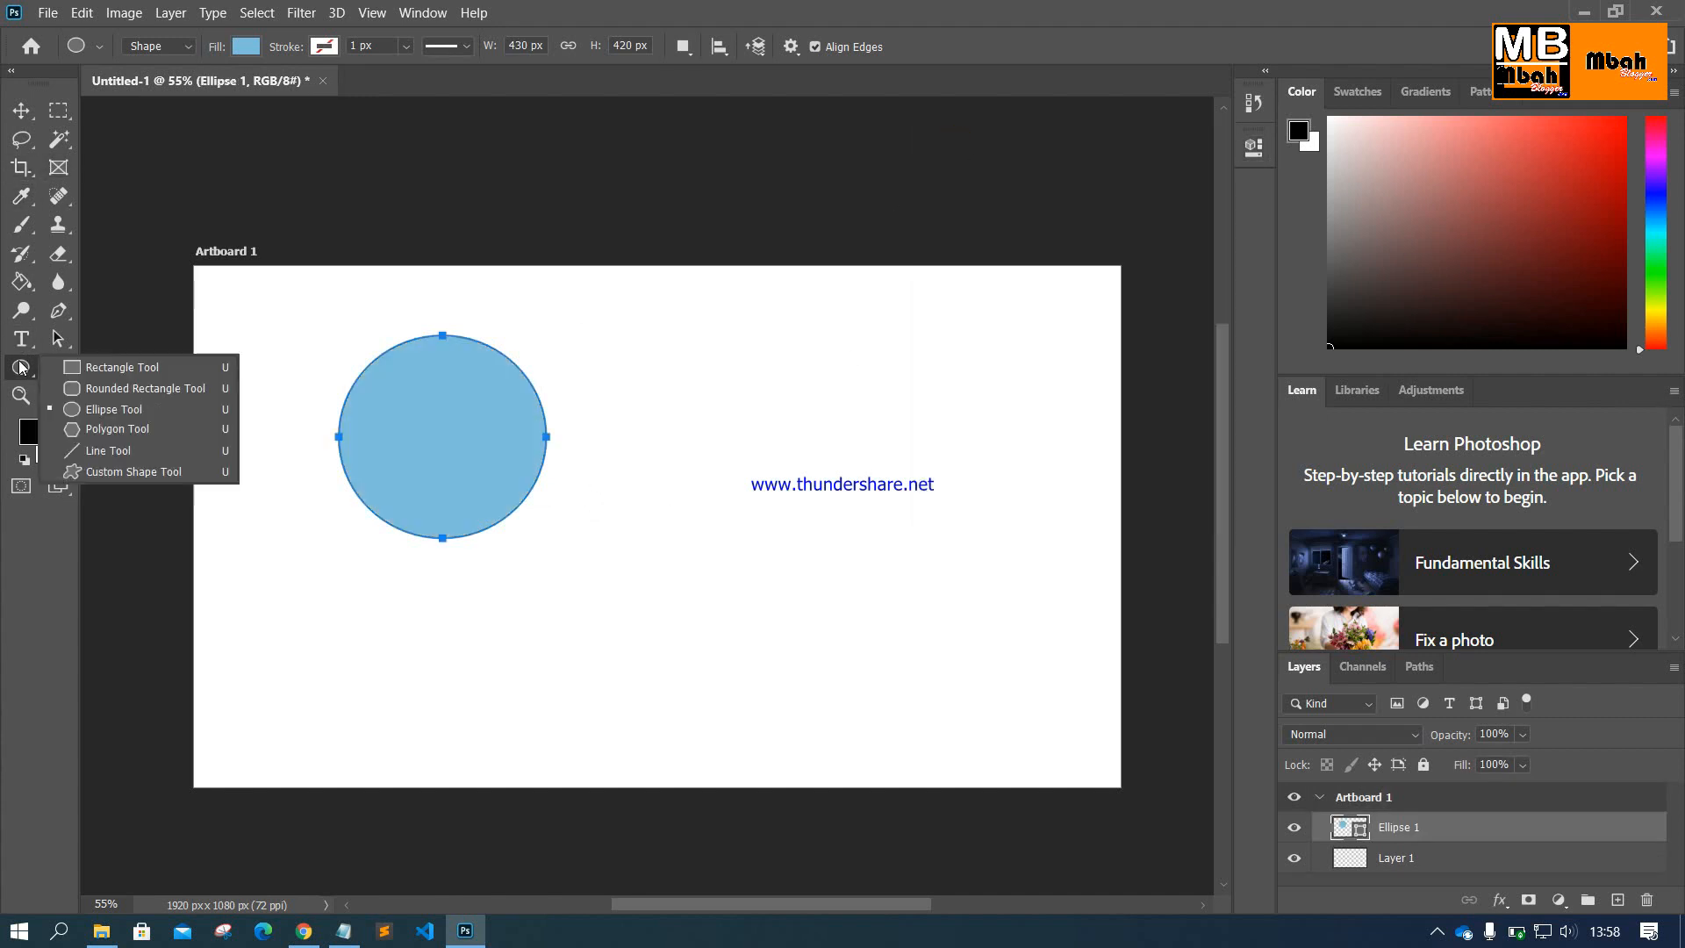
left_click(112, 429)
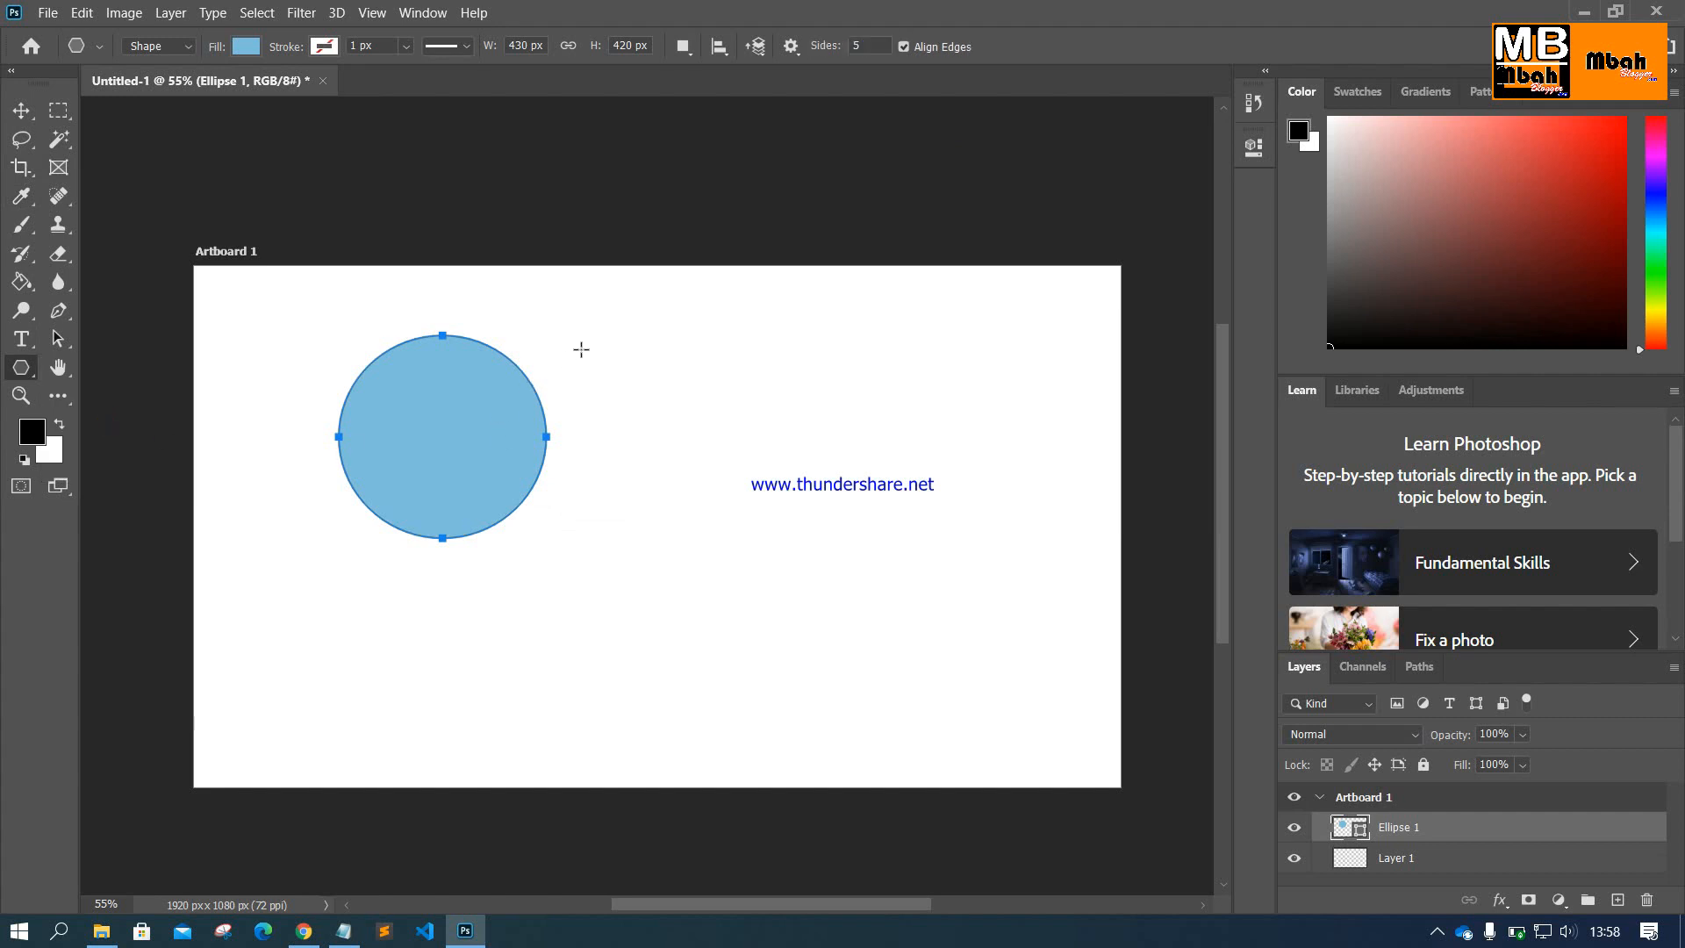
left_click_drag(566, 342, 645, 458)
left_click(22, 110)
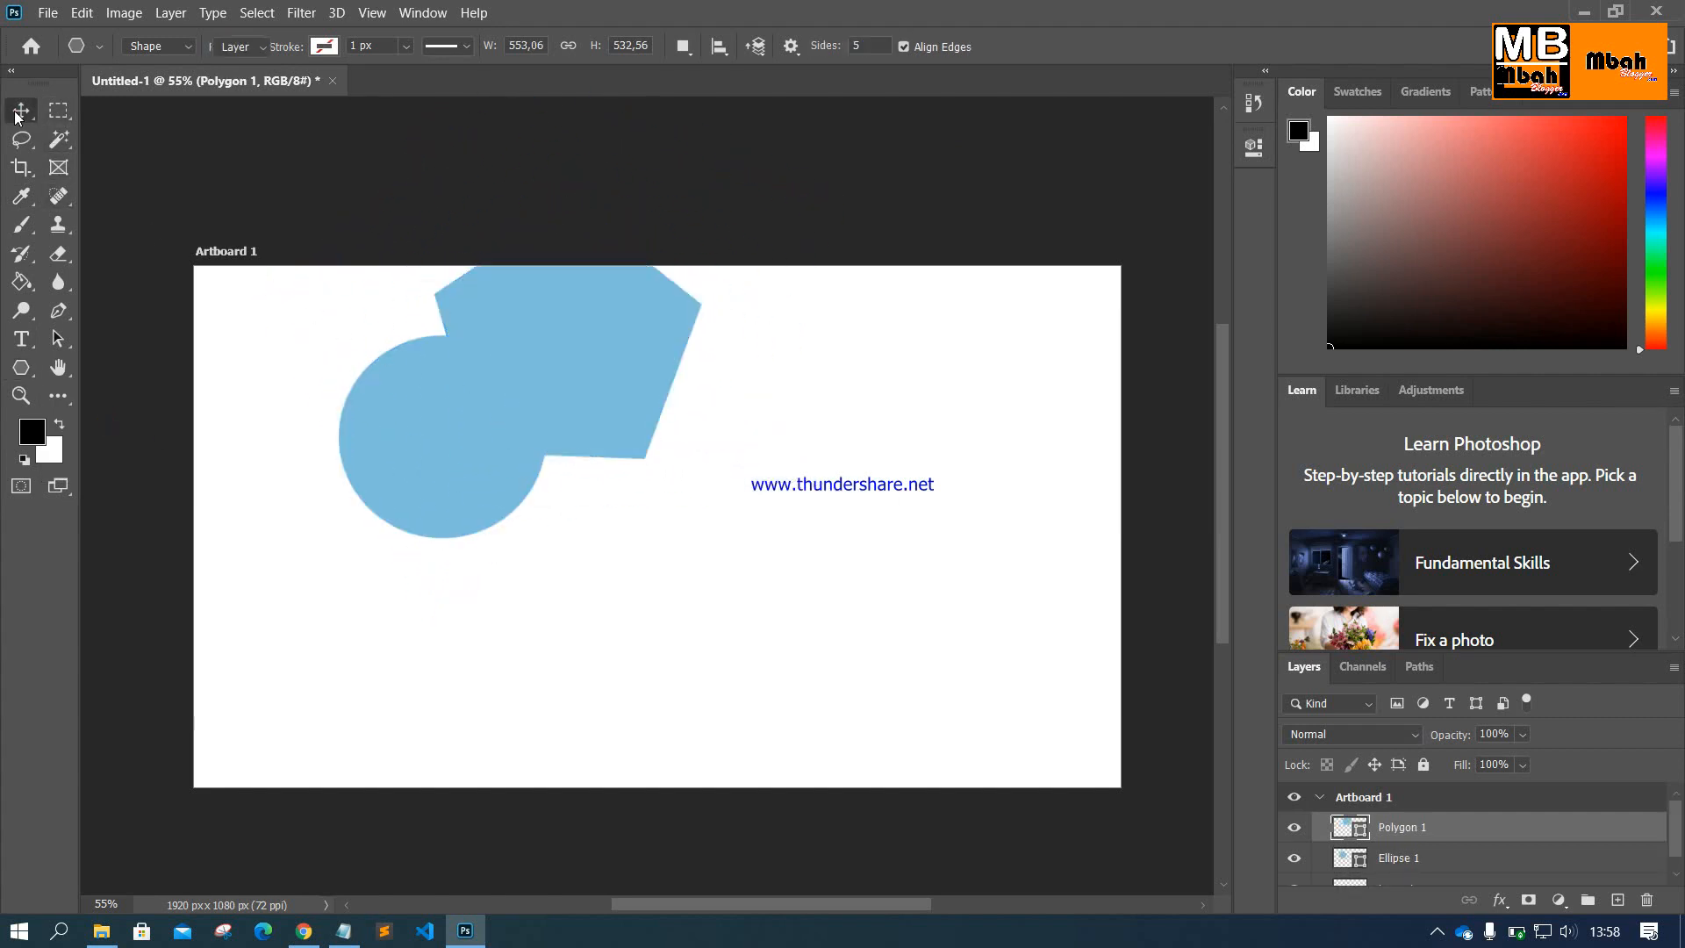
left_click_drag(595, 367, 658, 416)
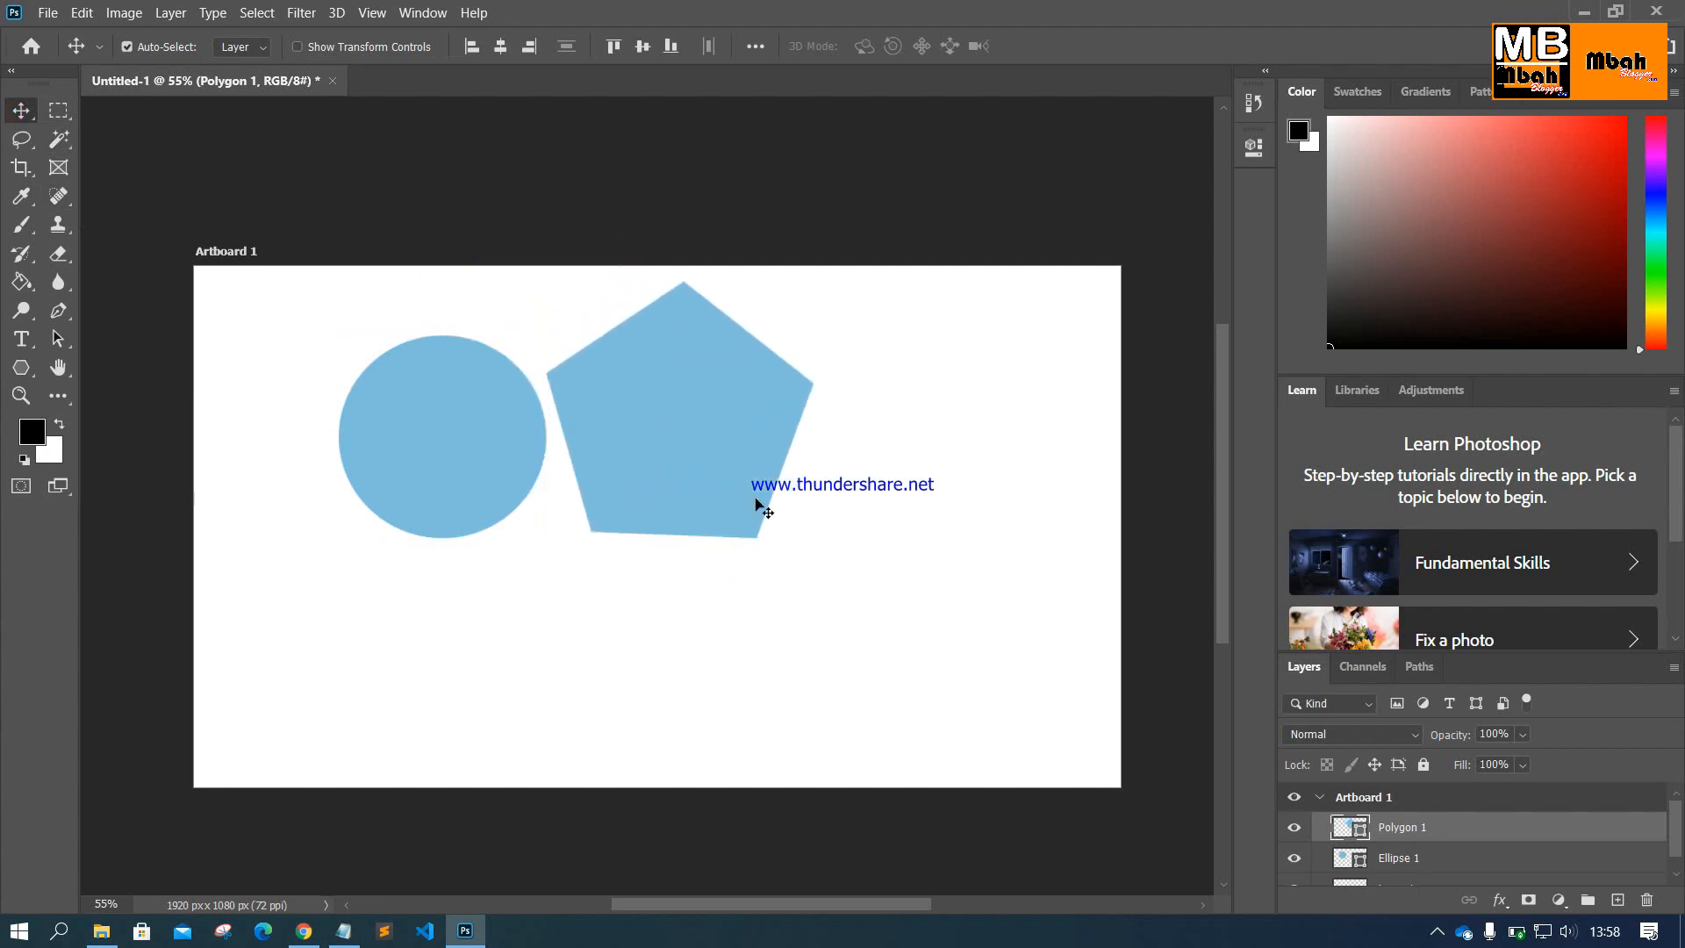
Step: Rotate the pentagon slightly with Free Transform so that its base is level
key("ctrl+t")
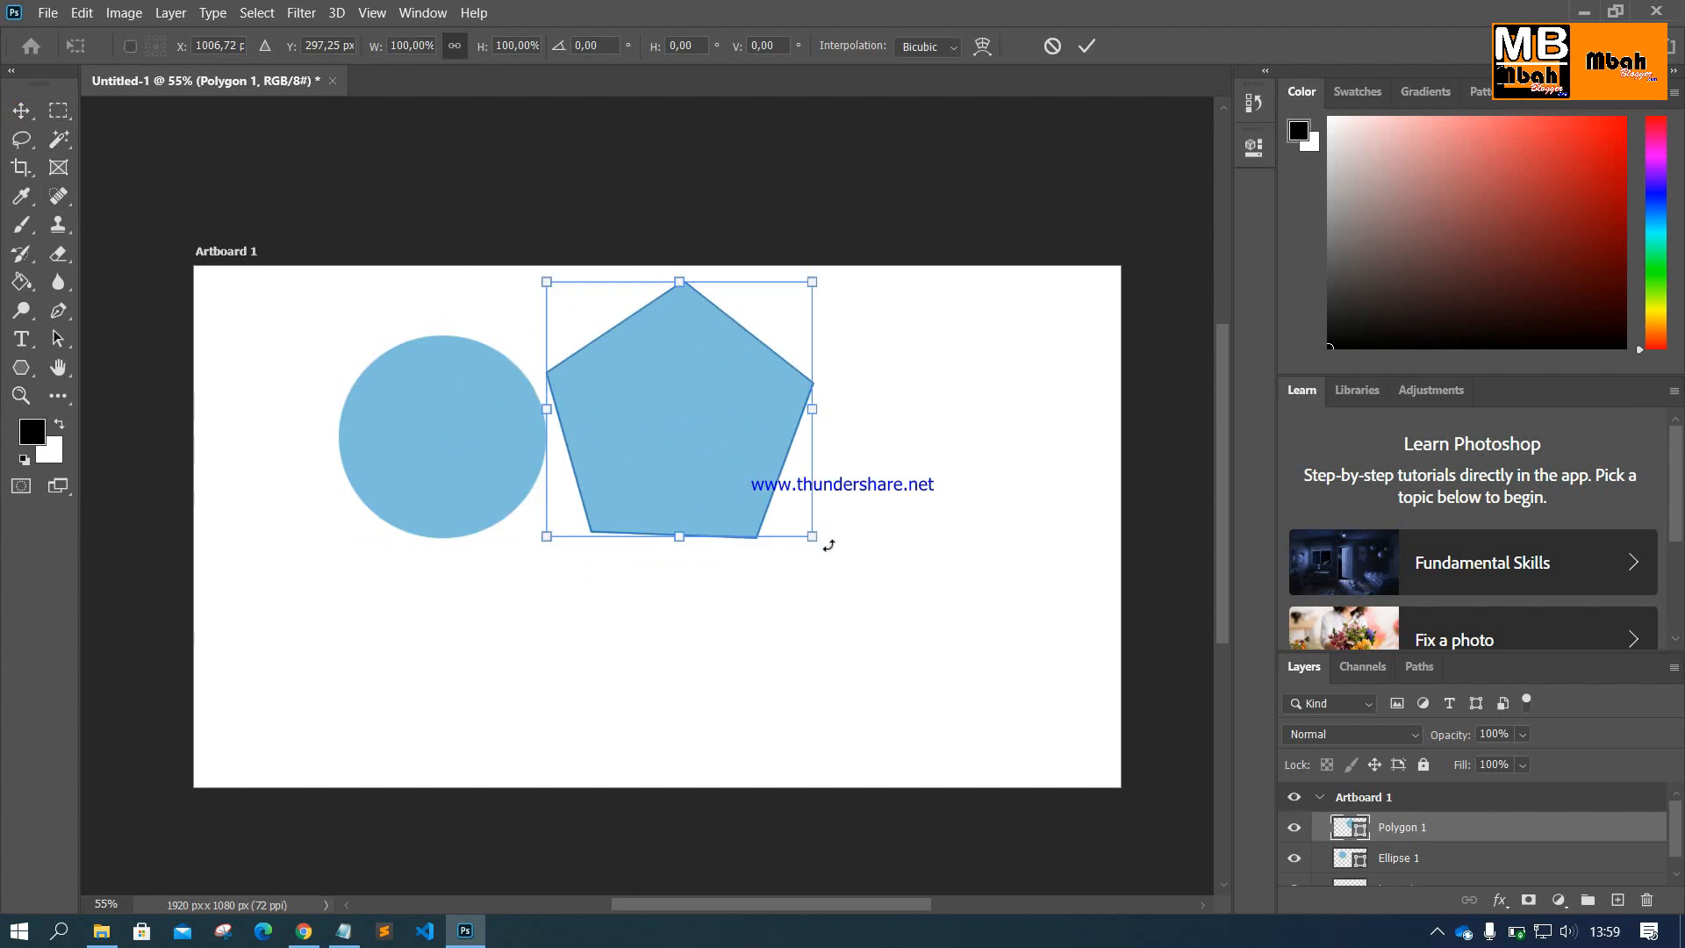
left_click_drag(827, 539, 835, 542)
key("Escape")
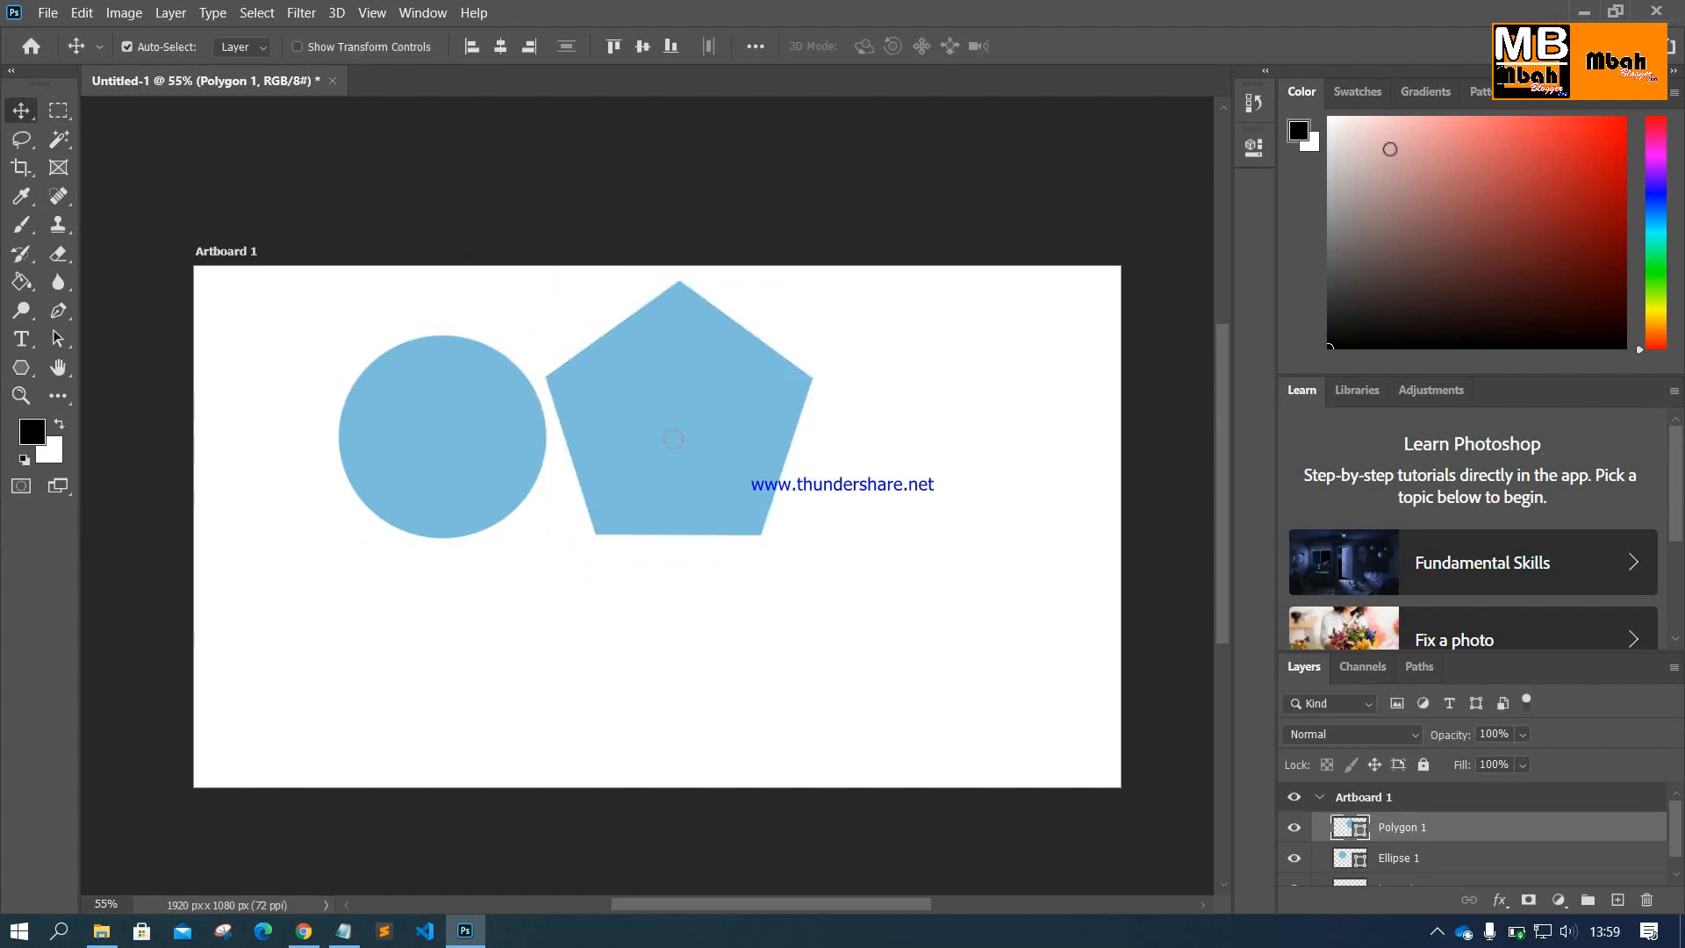
Step: Try to fill the pentagon with a muted red foreground colour using the Paint Bucket tool
left_click(1391, 149)
left_click(1475, 157)
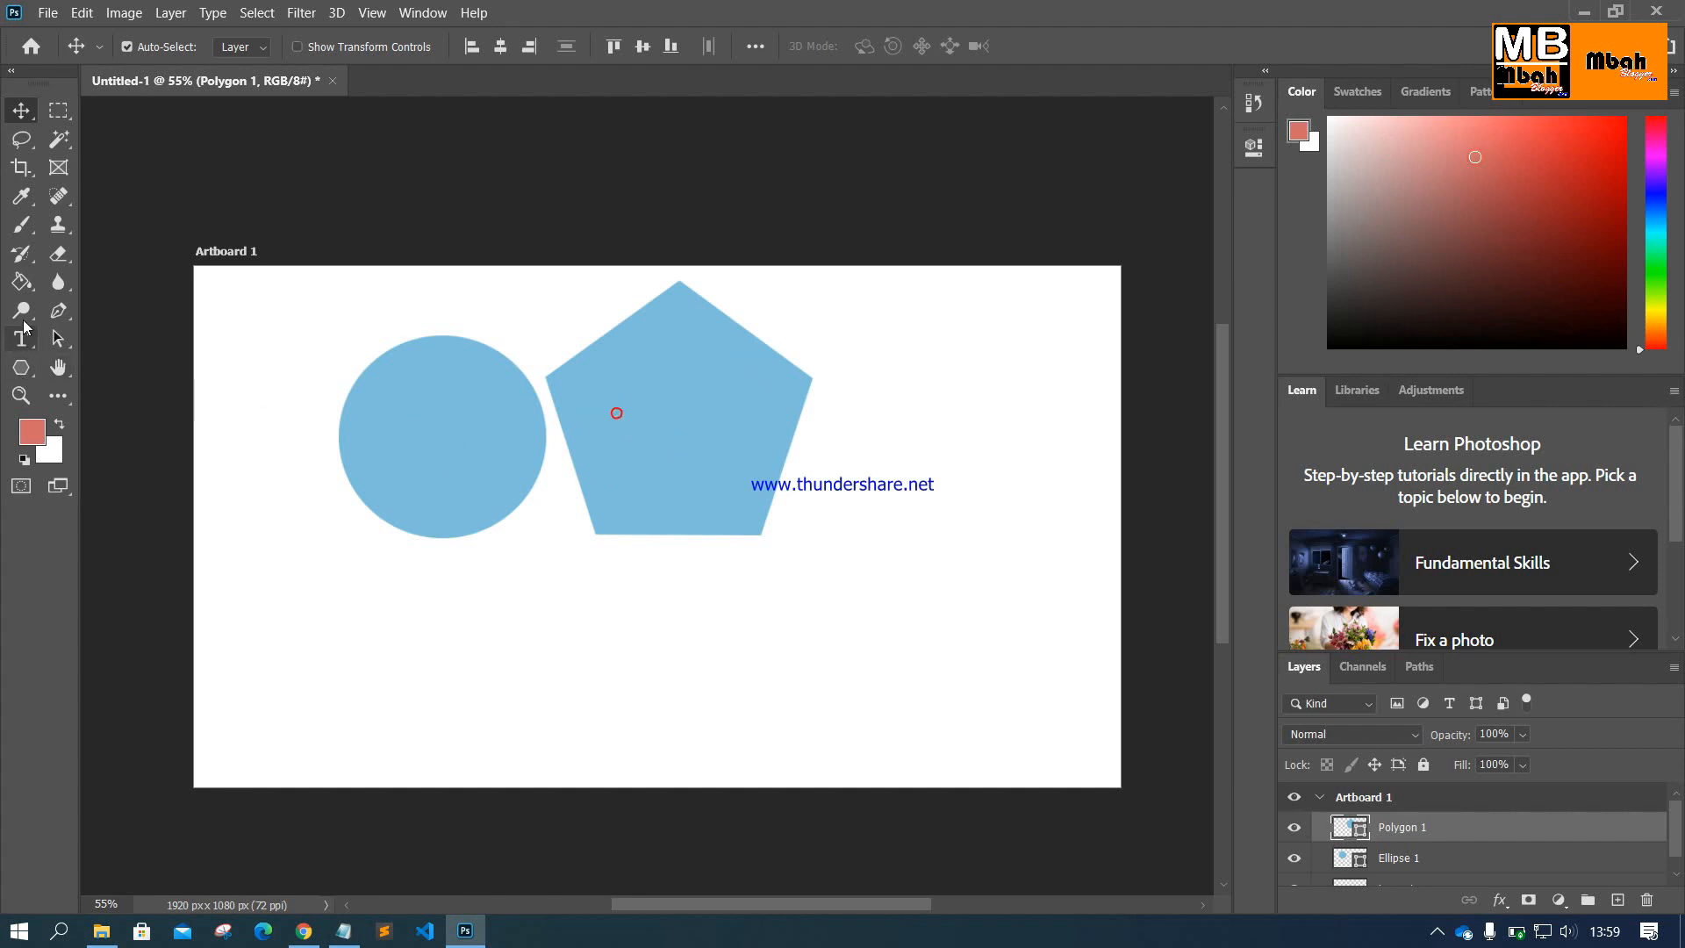
left_click(22, 283)
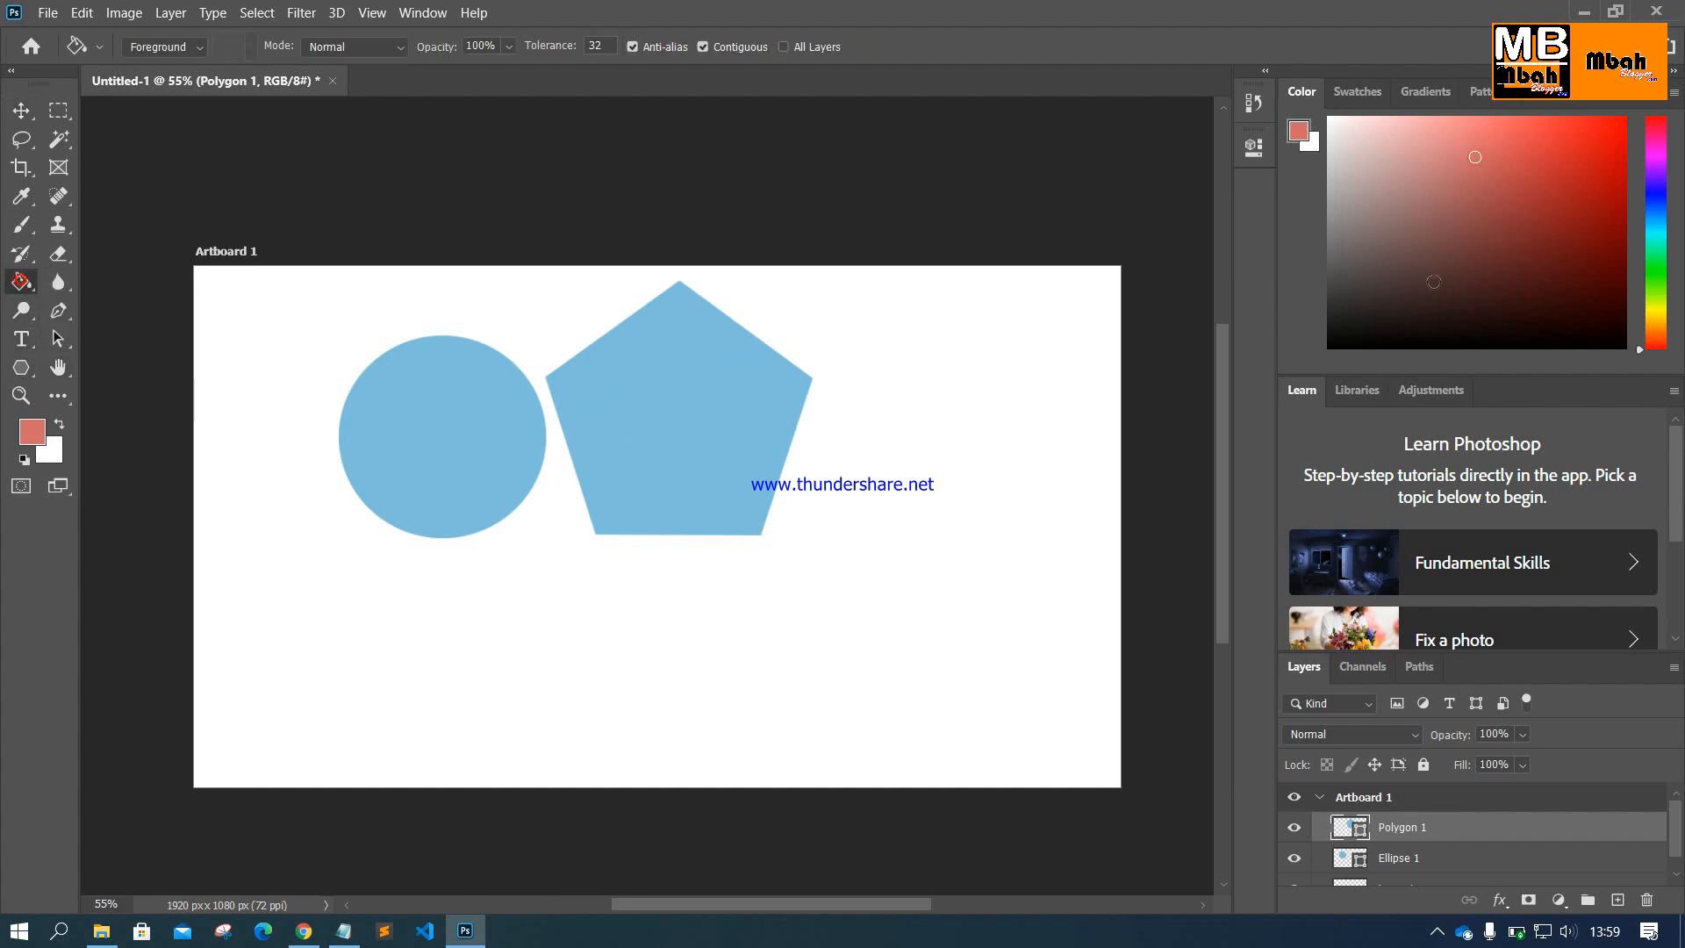
left_click(1485, 183)
left_click(732, 391)
left_click(867, 365)
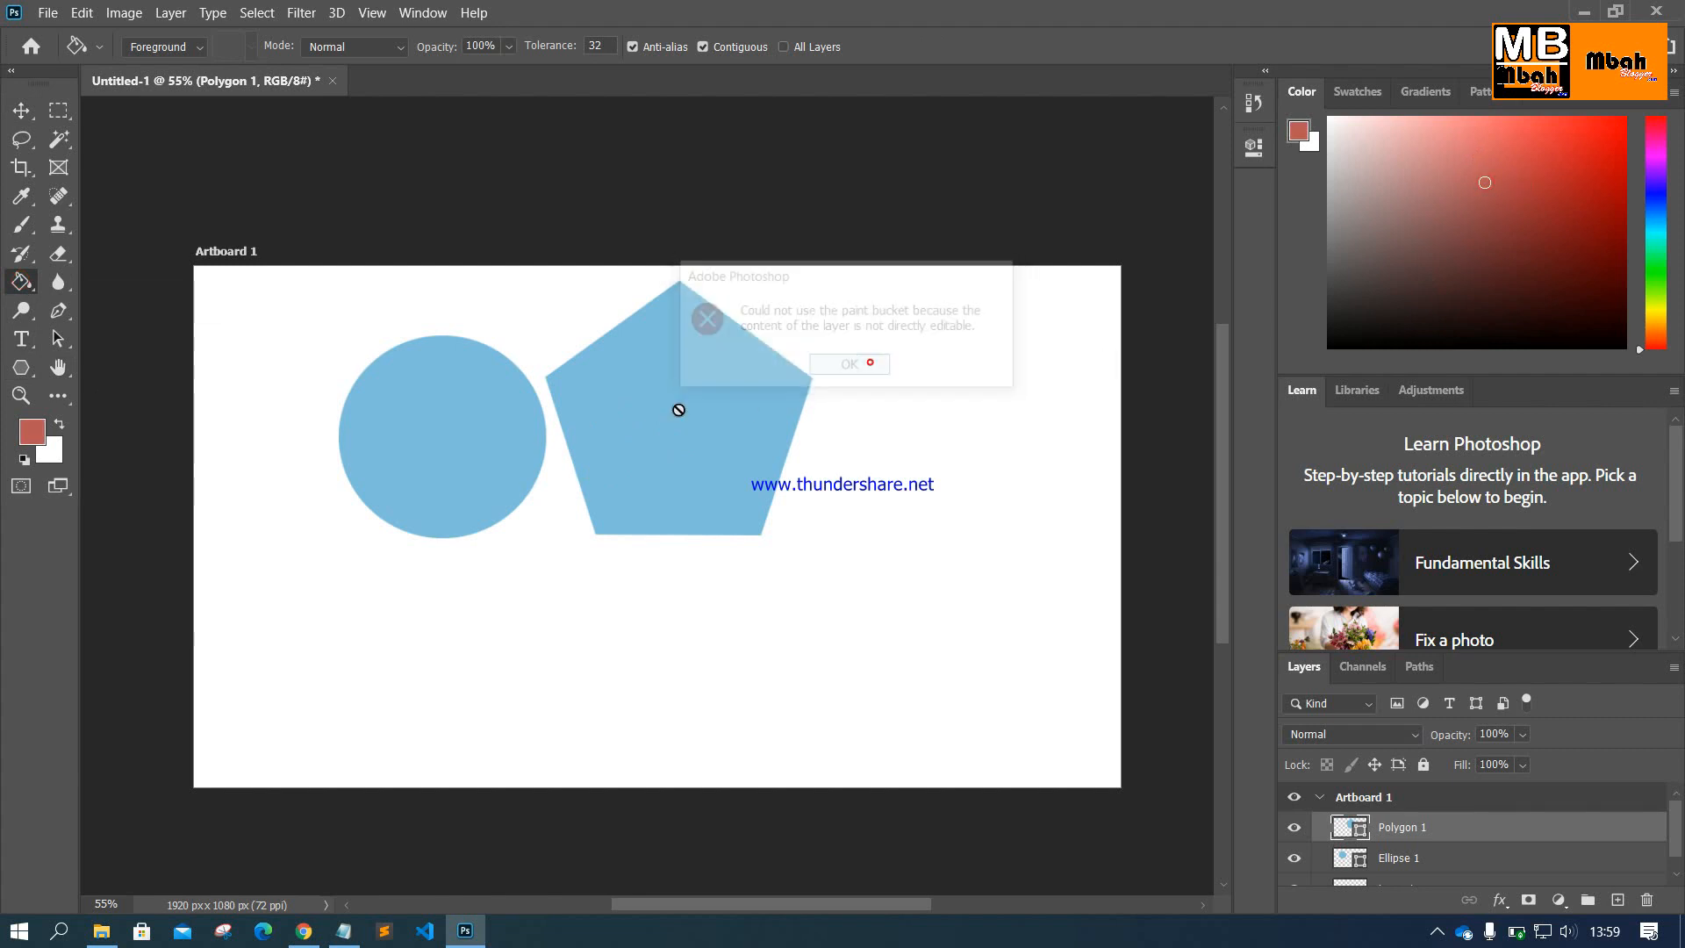
left_click(660, 410)
left_click(831, 366)
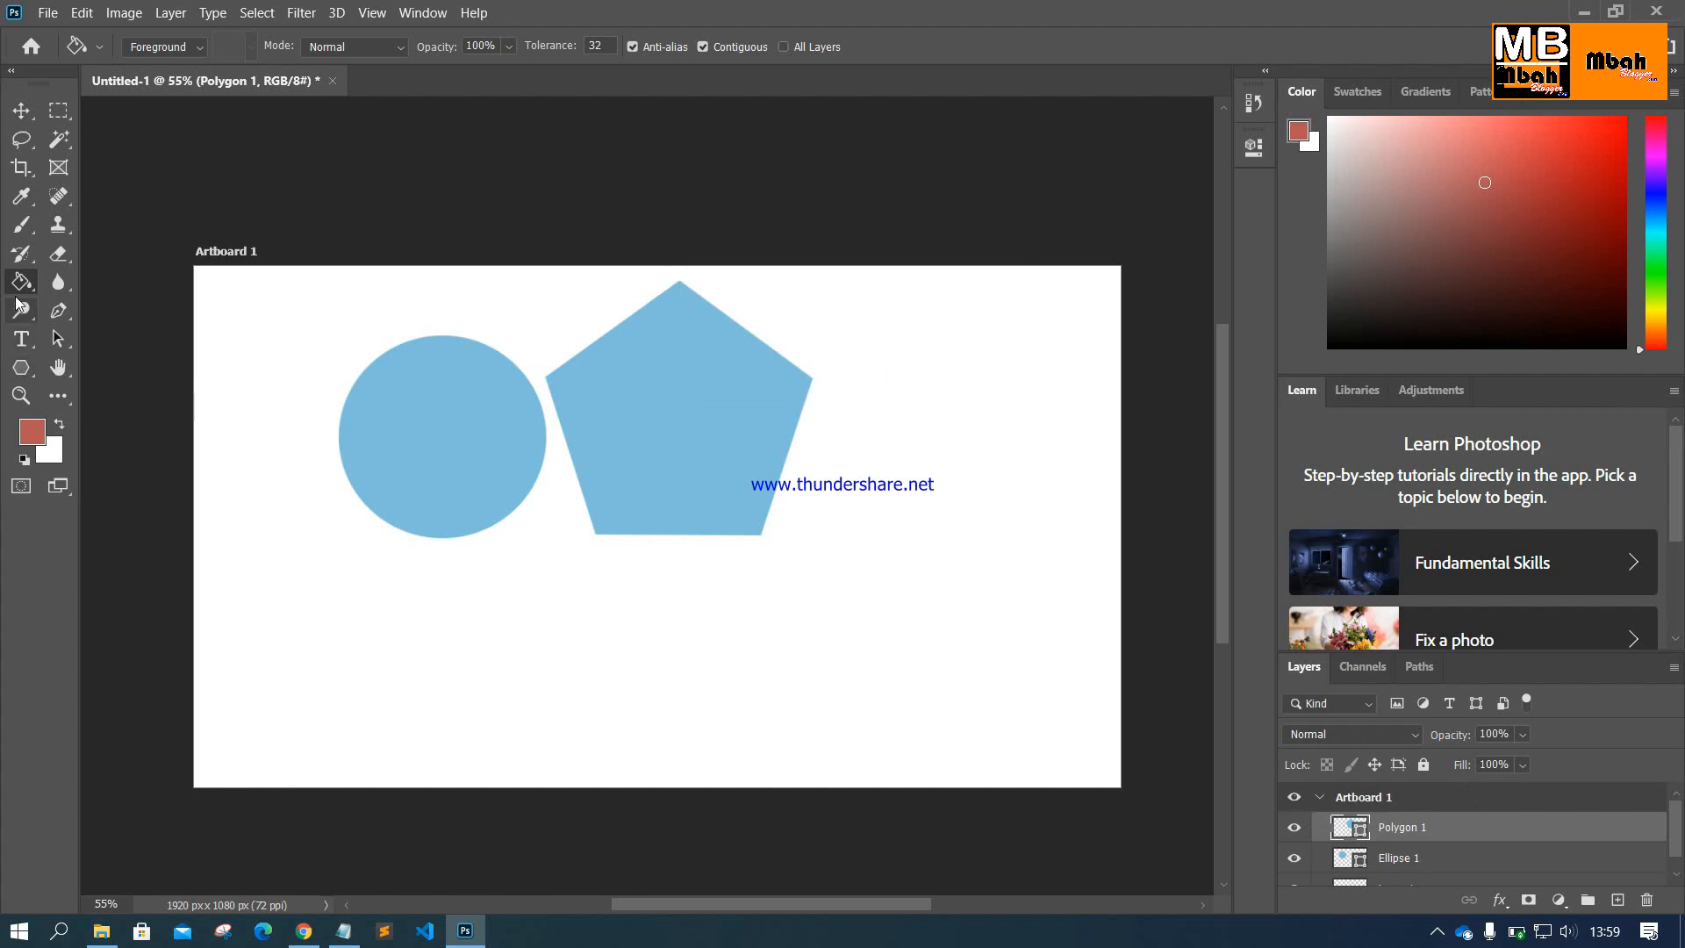
Step: Activate the Polygon tool with the pentagon's layer selected
left_click(21, 109)
left_click(21, 366)
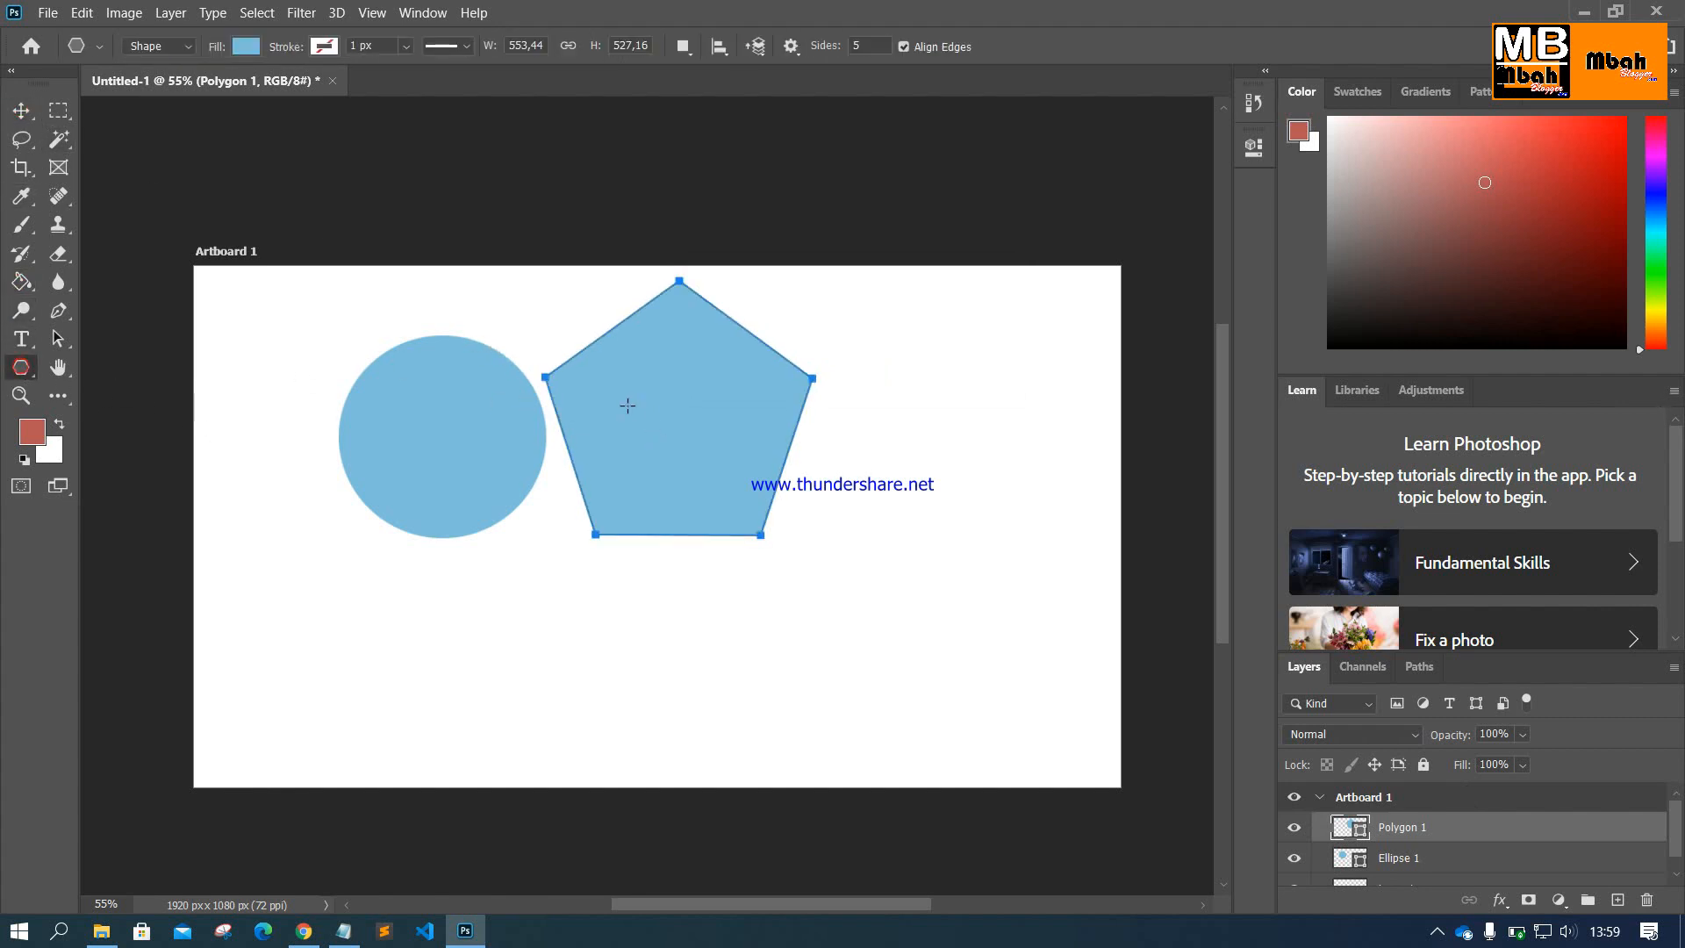
left_click(626, 406)
left_click(922, 458)
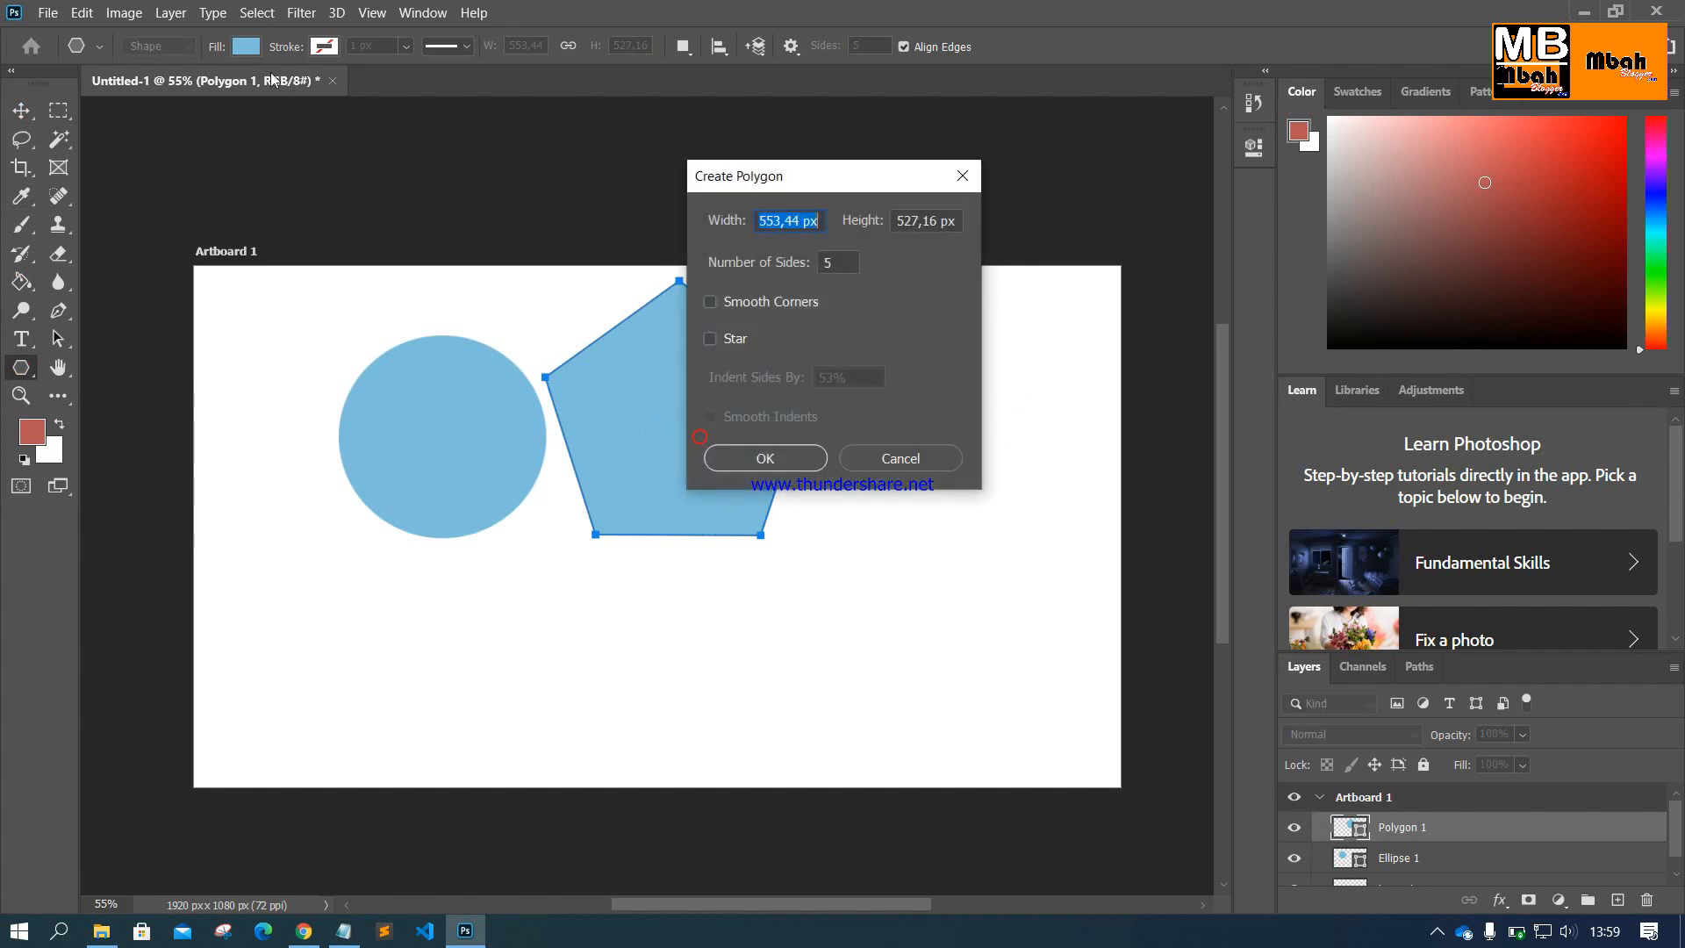
left_click(233, 46)
left_click(895, 458)
Step: Set the pentagon's shape fill to the bright red f02230 with the Color Picker
left_click(246, 46)
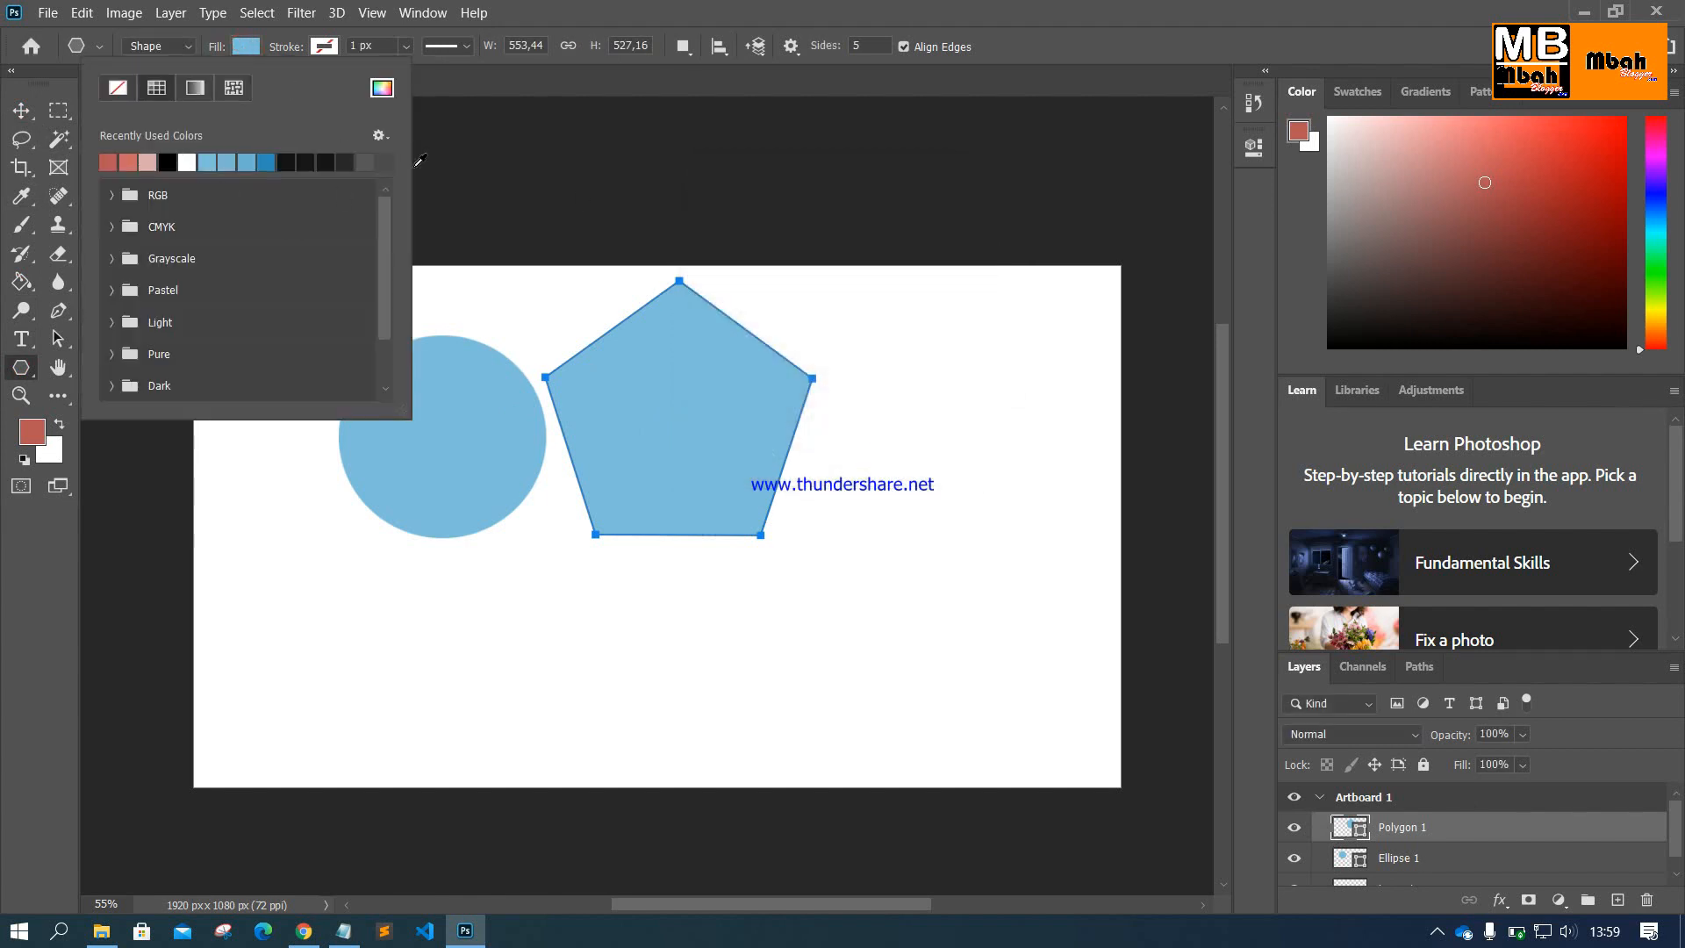
left_click(381, 89)
left_click(856, 269)
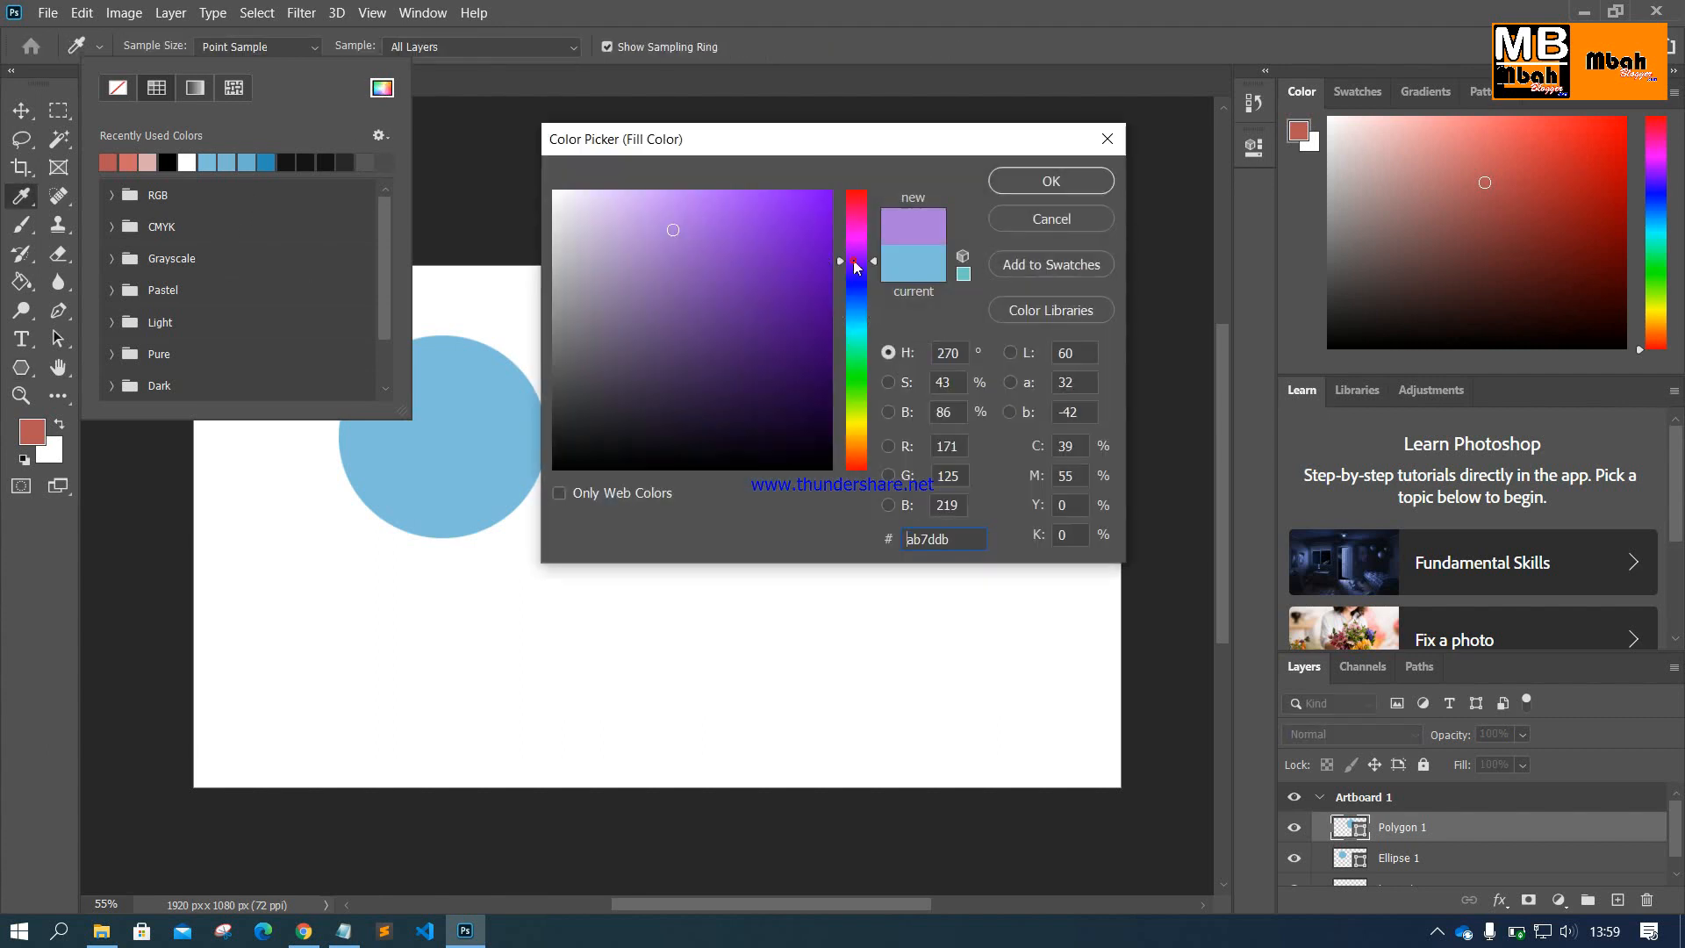
left_click(855, 193)
left_click(794, 209)
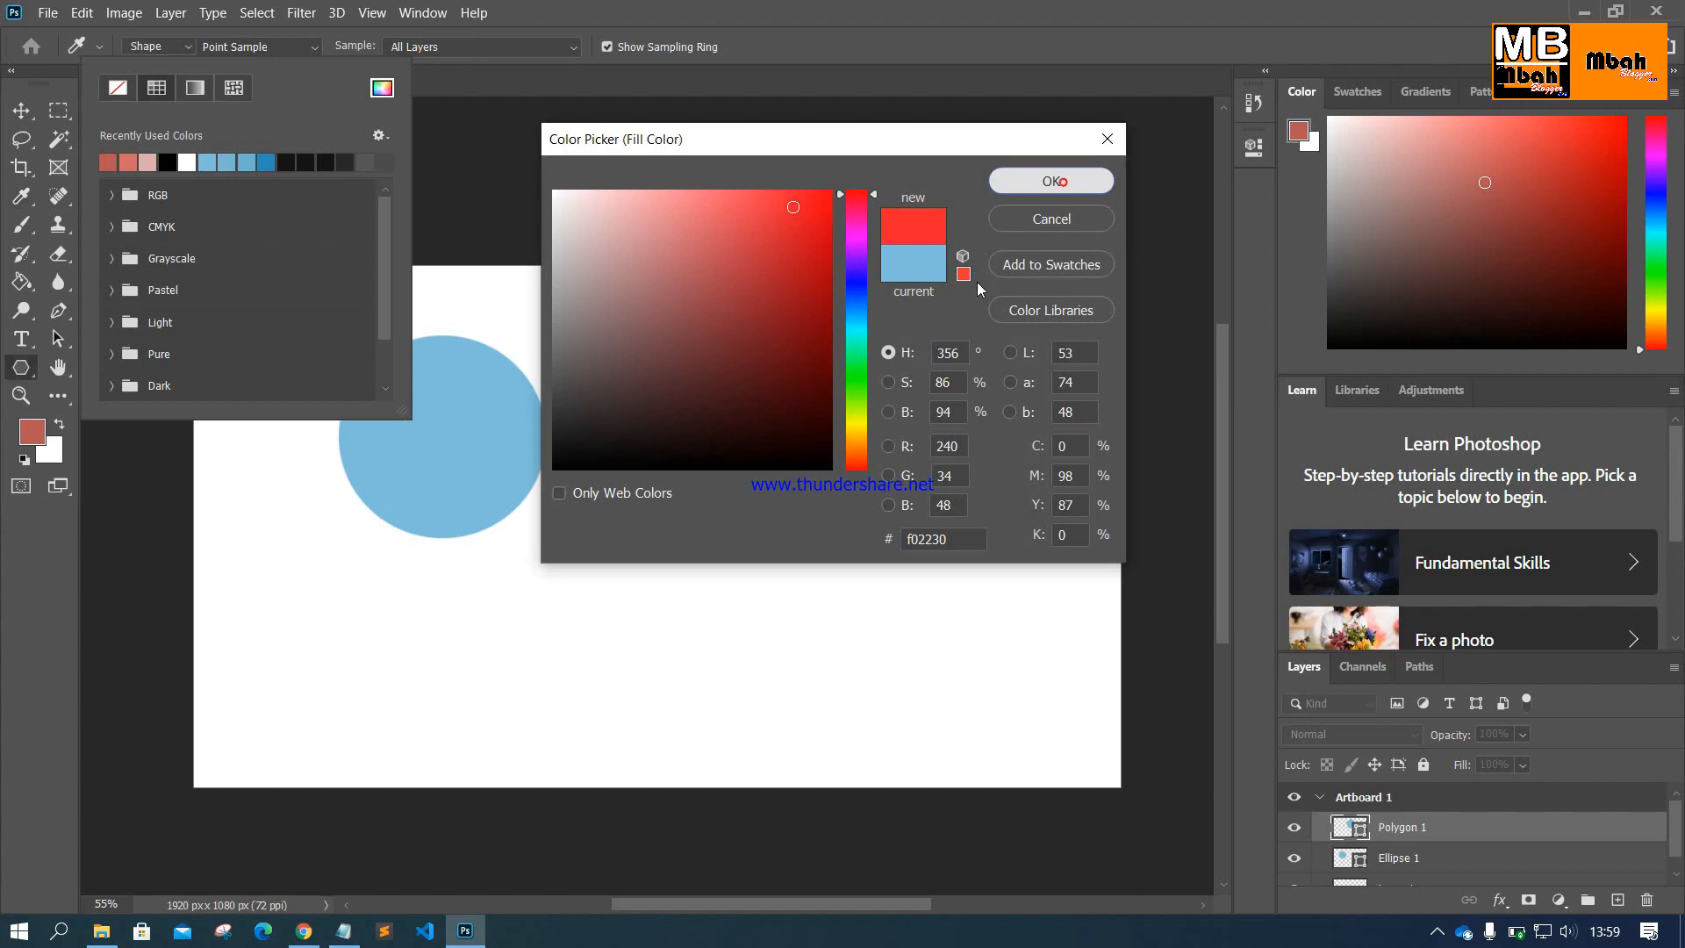
left_click(1051, 181)
left_click(243, 50)
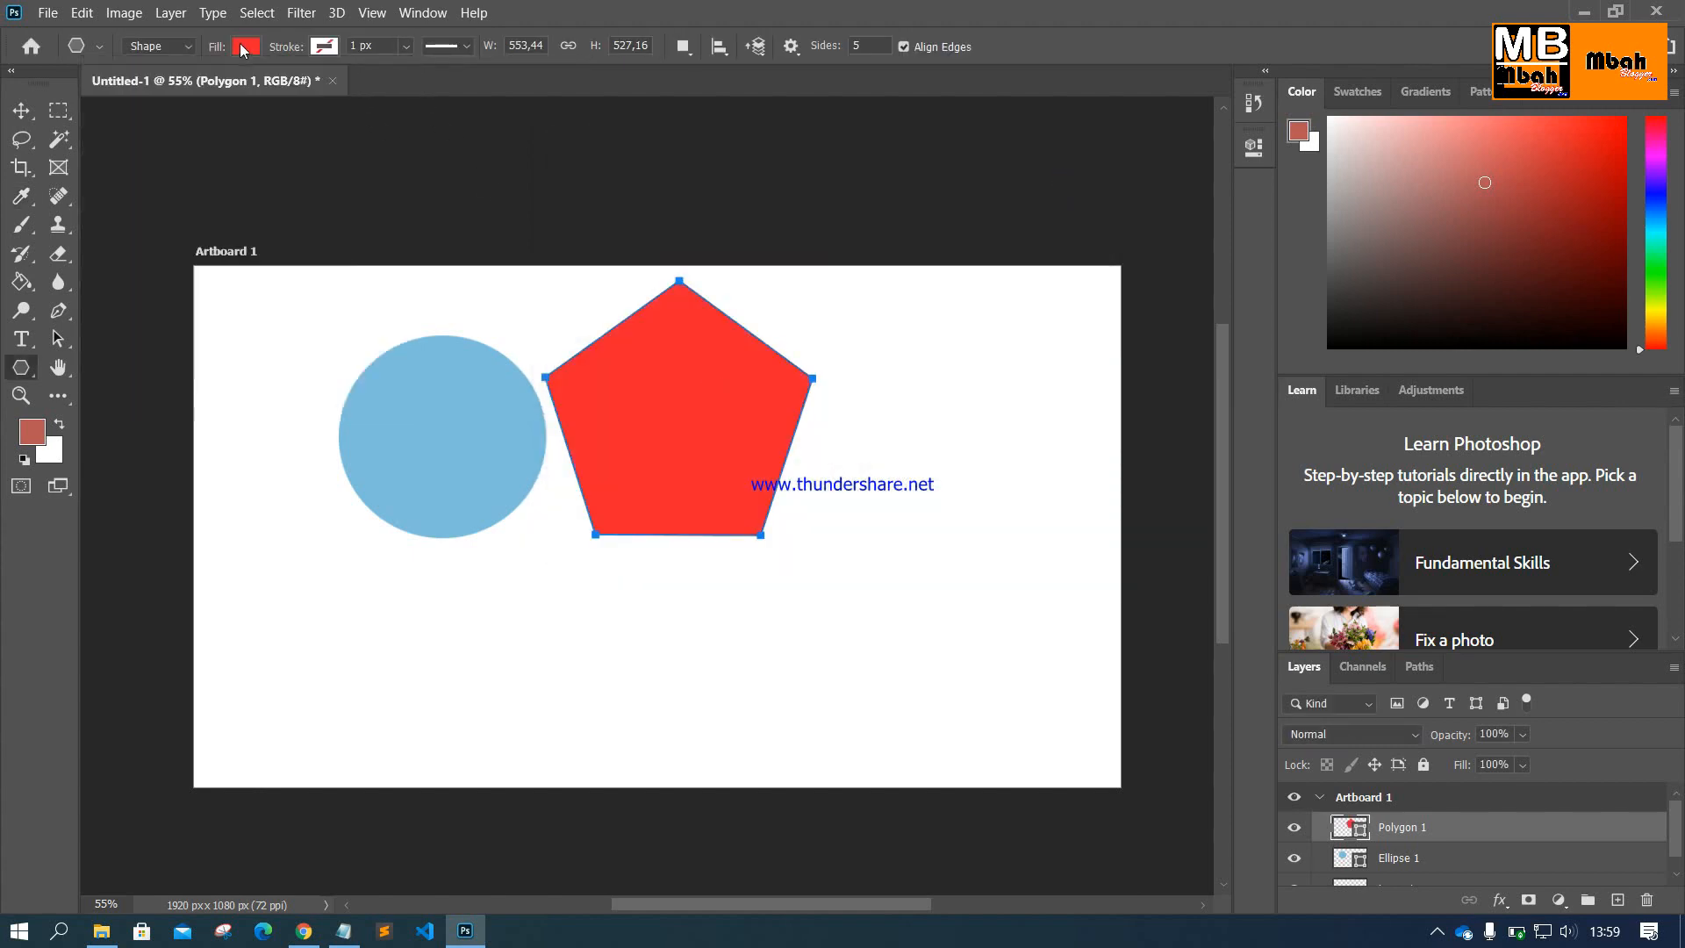
Step: Move the red pentagon slightly down and to the right, away from the circle
left_click(21, 110)
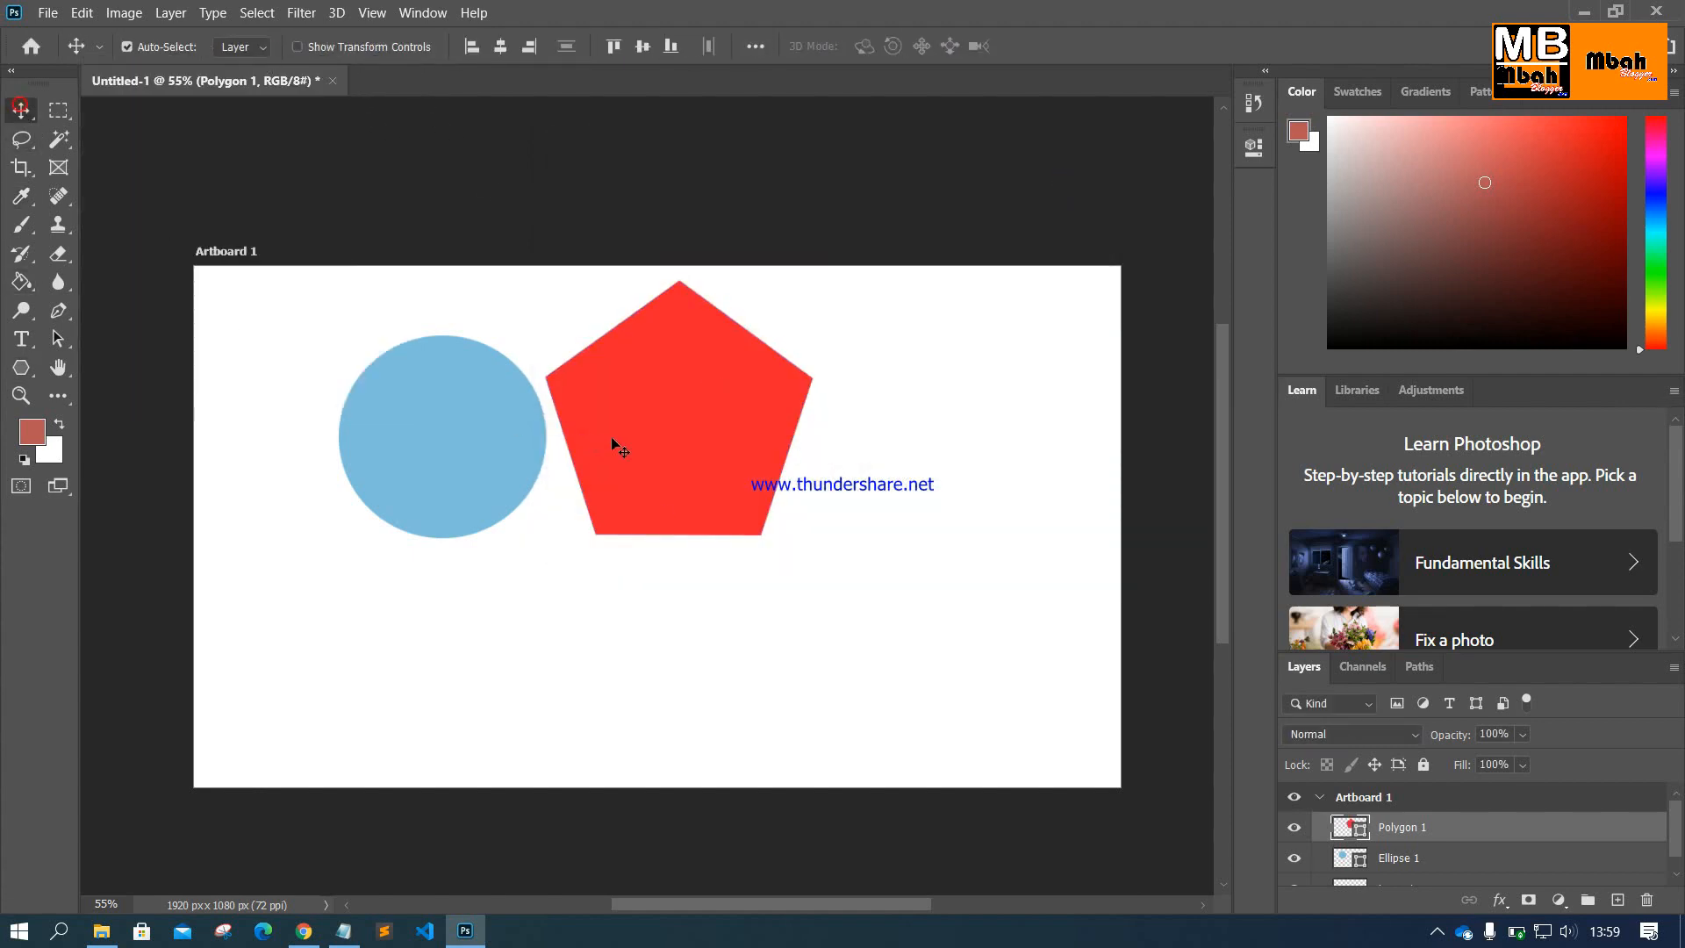
left_click_drag(722, 430, 755, 513)
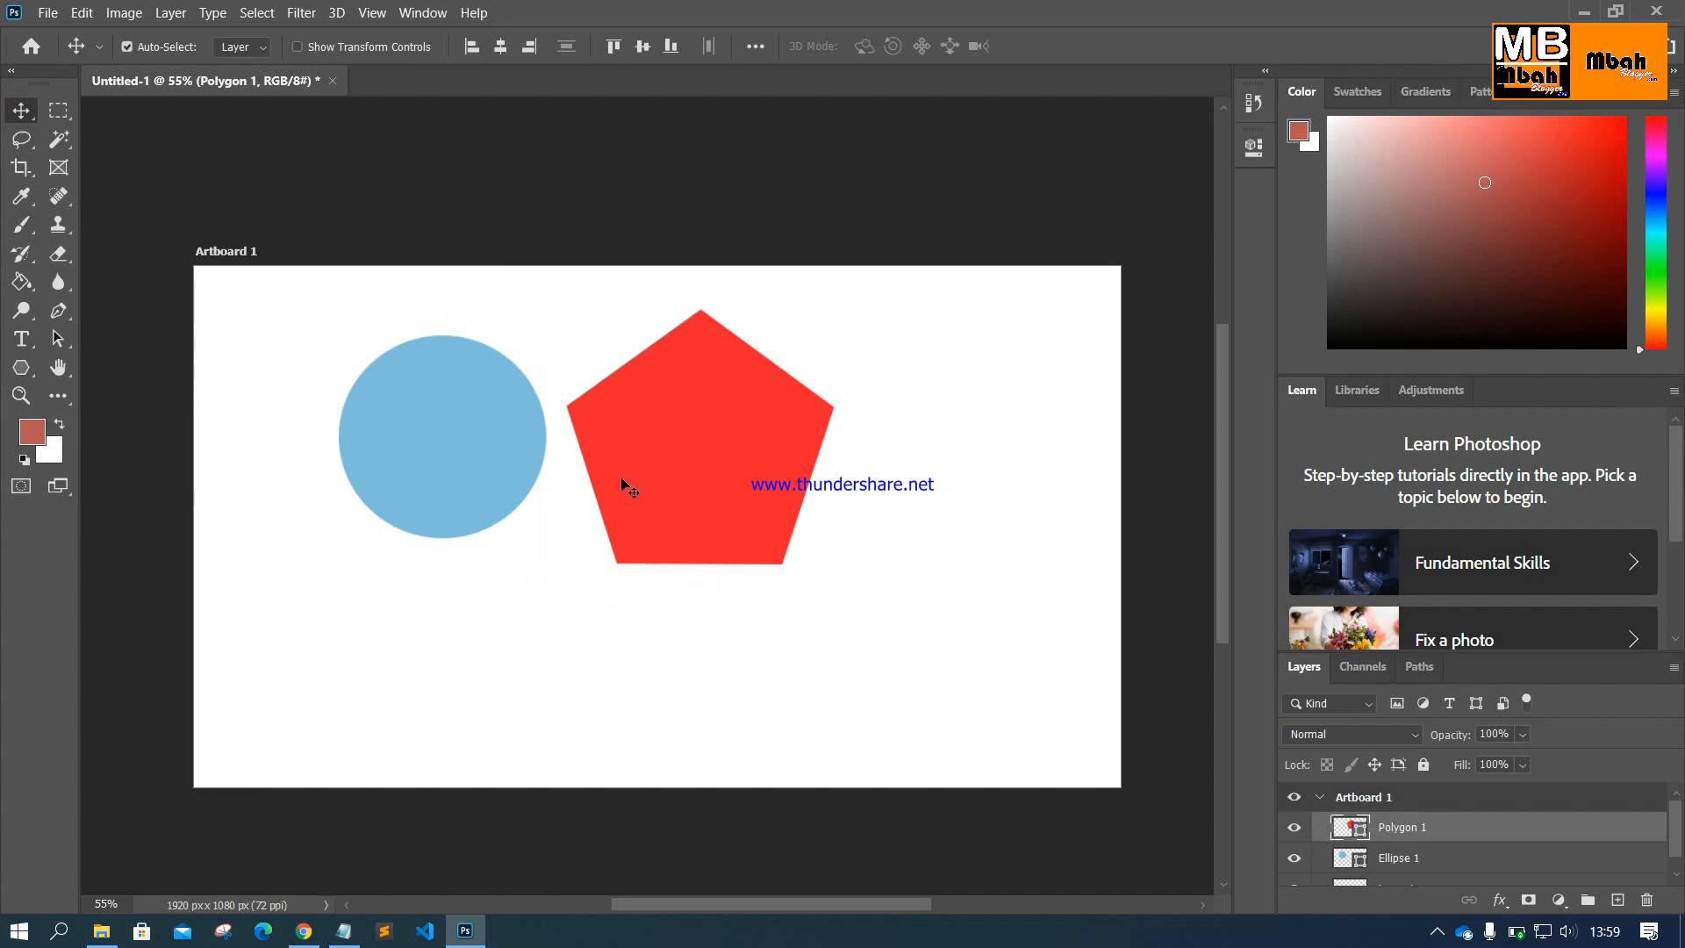
Step: Switch to the new Notepad document and add CTRL + J as its third line
left_click(343, 930)
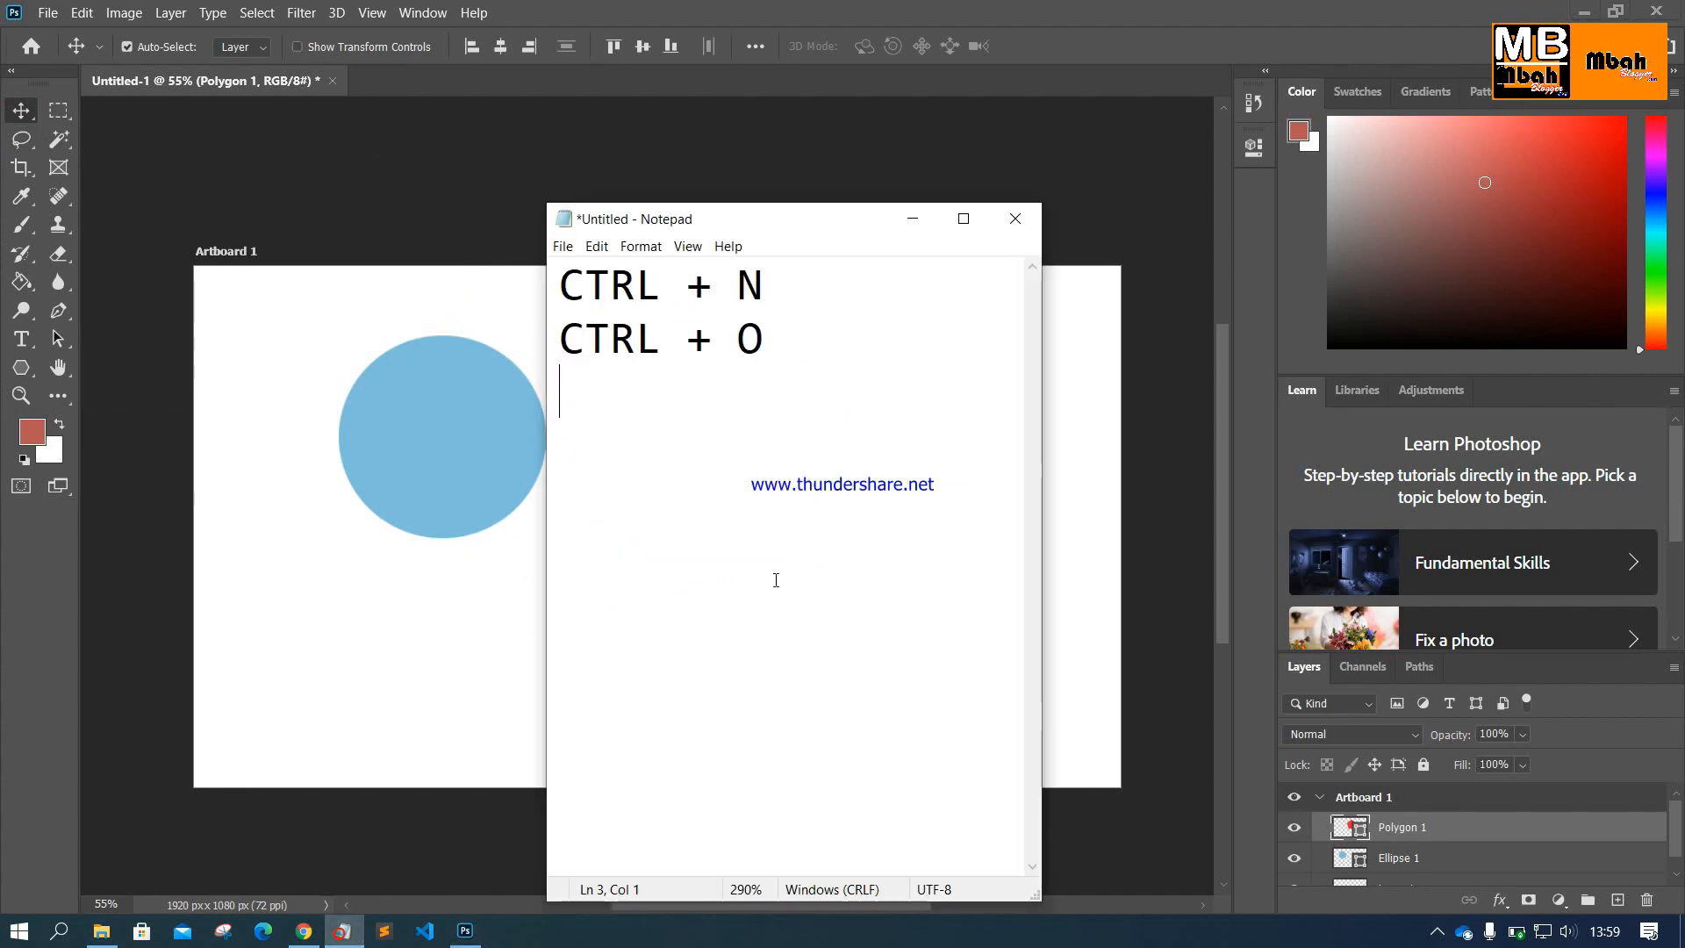
type("CT")
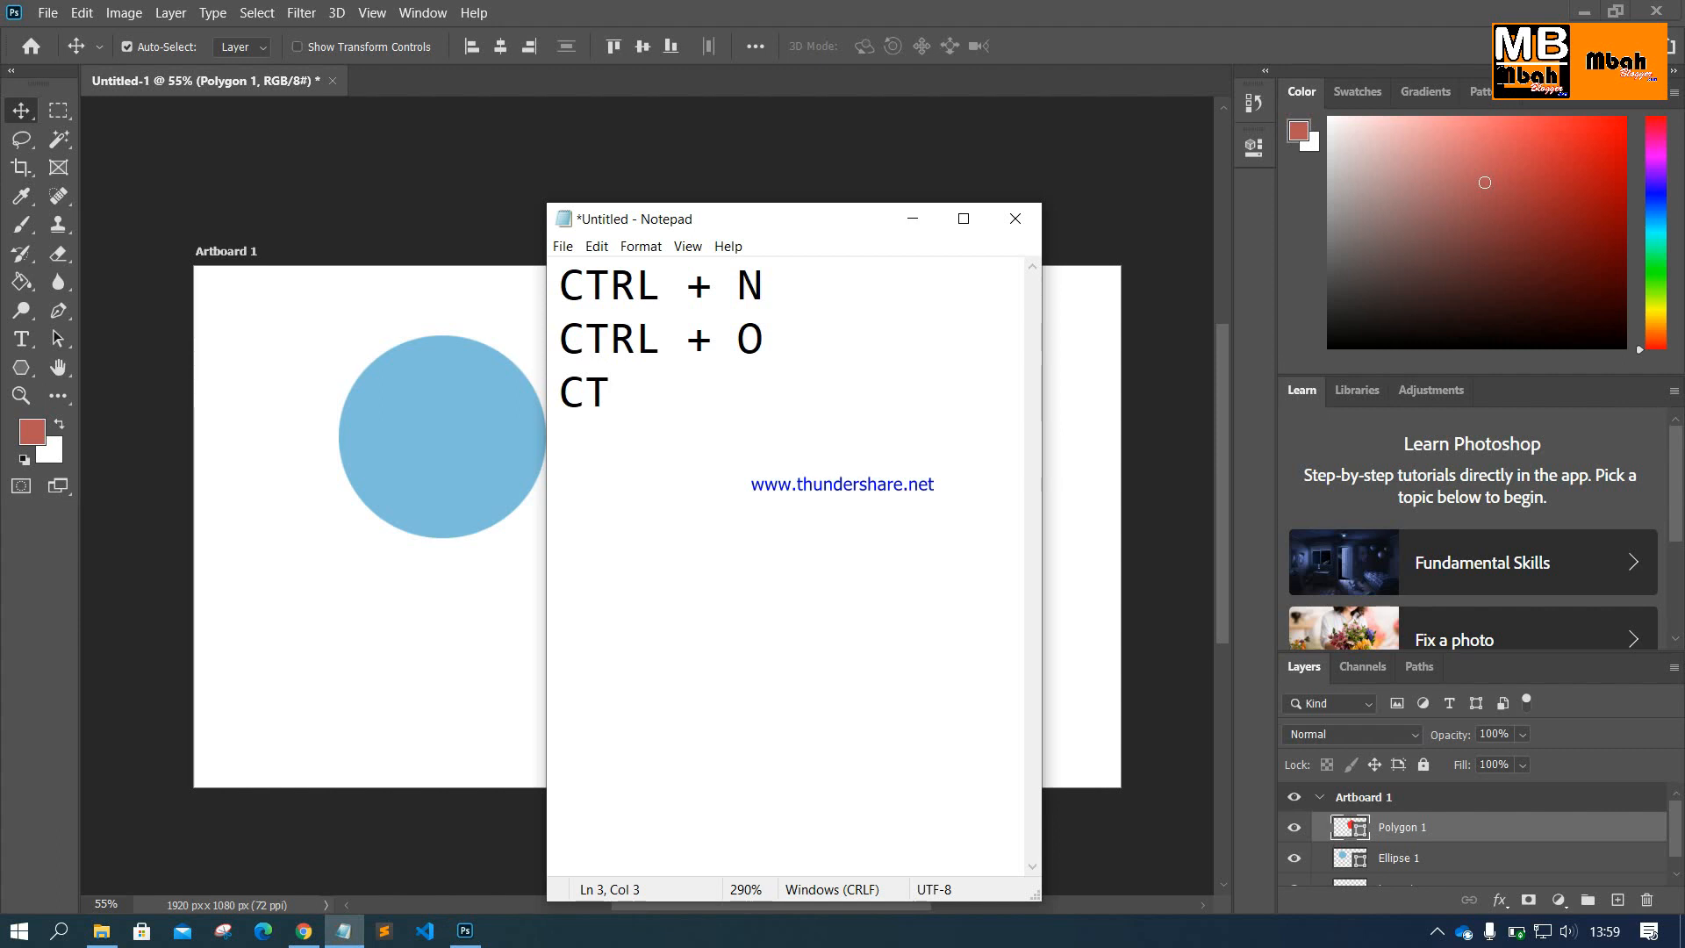
type("RL + J")
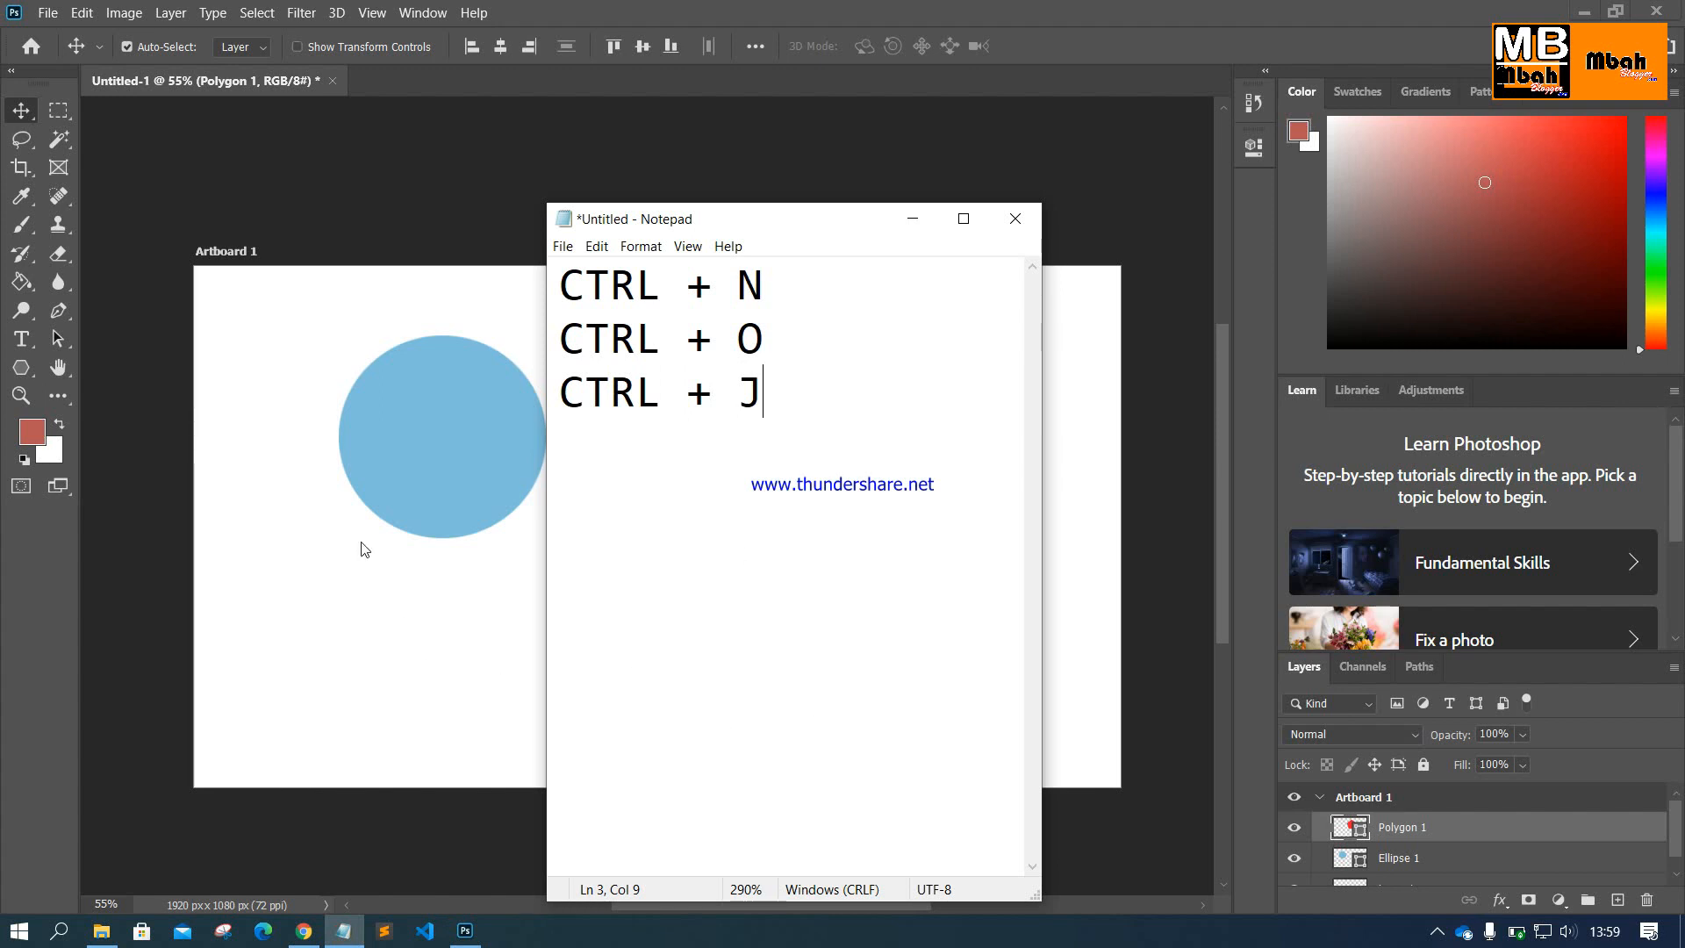
Step: Switch to Photoshop, duplicate the red pentagon's layer and place the copy beside the original, away from the circle
left_click(361, 543)
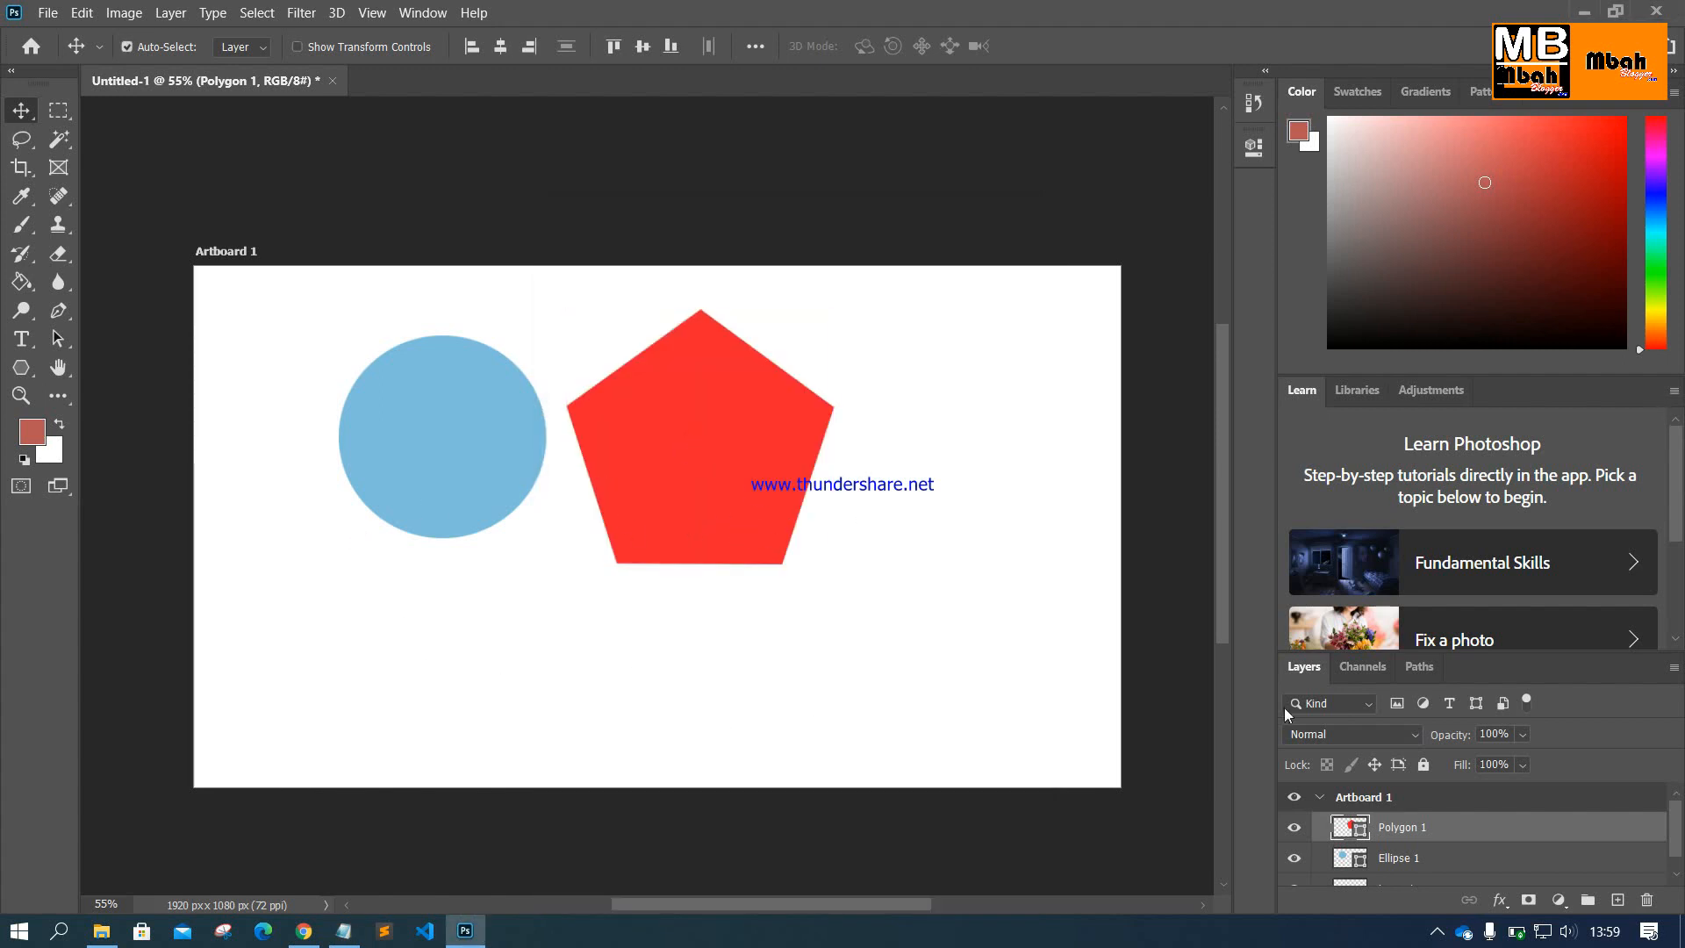
key("ctrl+j")
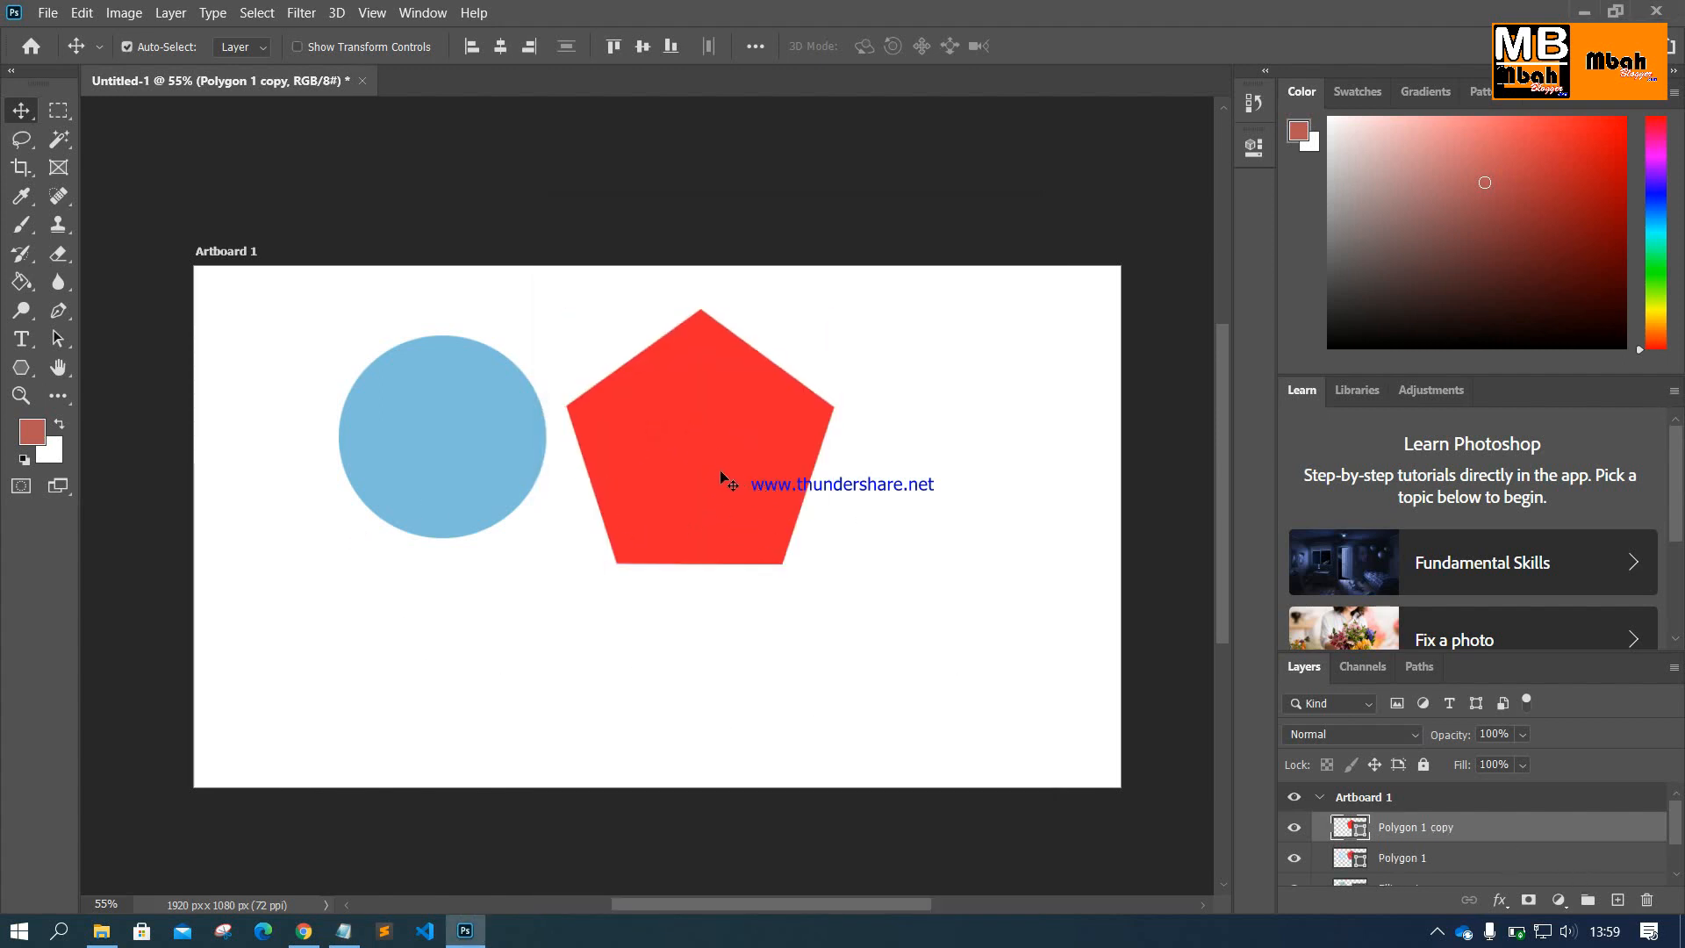
left_click_drag(720, 470, 993, 469)
Step: Switch to Notepad, label the three shortcut lines ": New", ": Open" and ": Duplikat", and widen the window
left_click(343, 930)
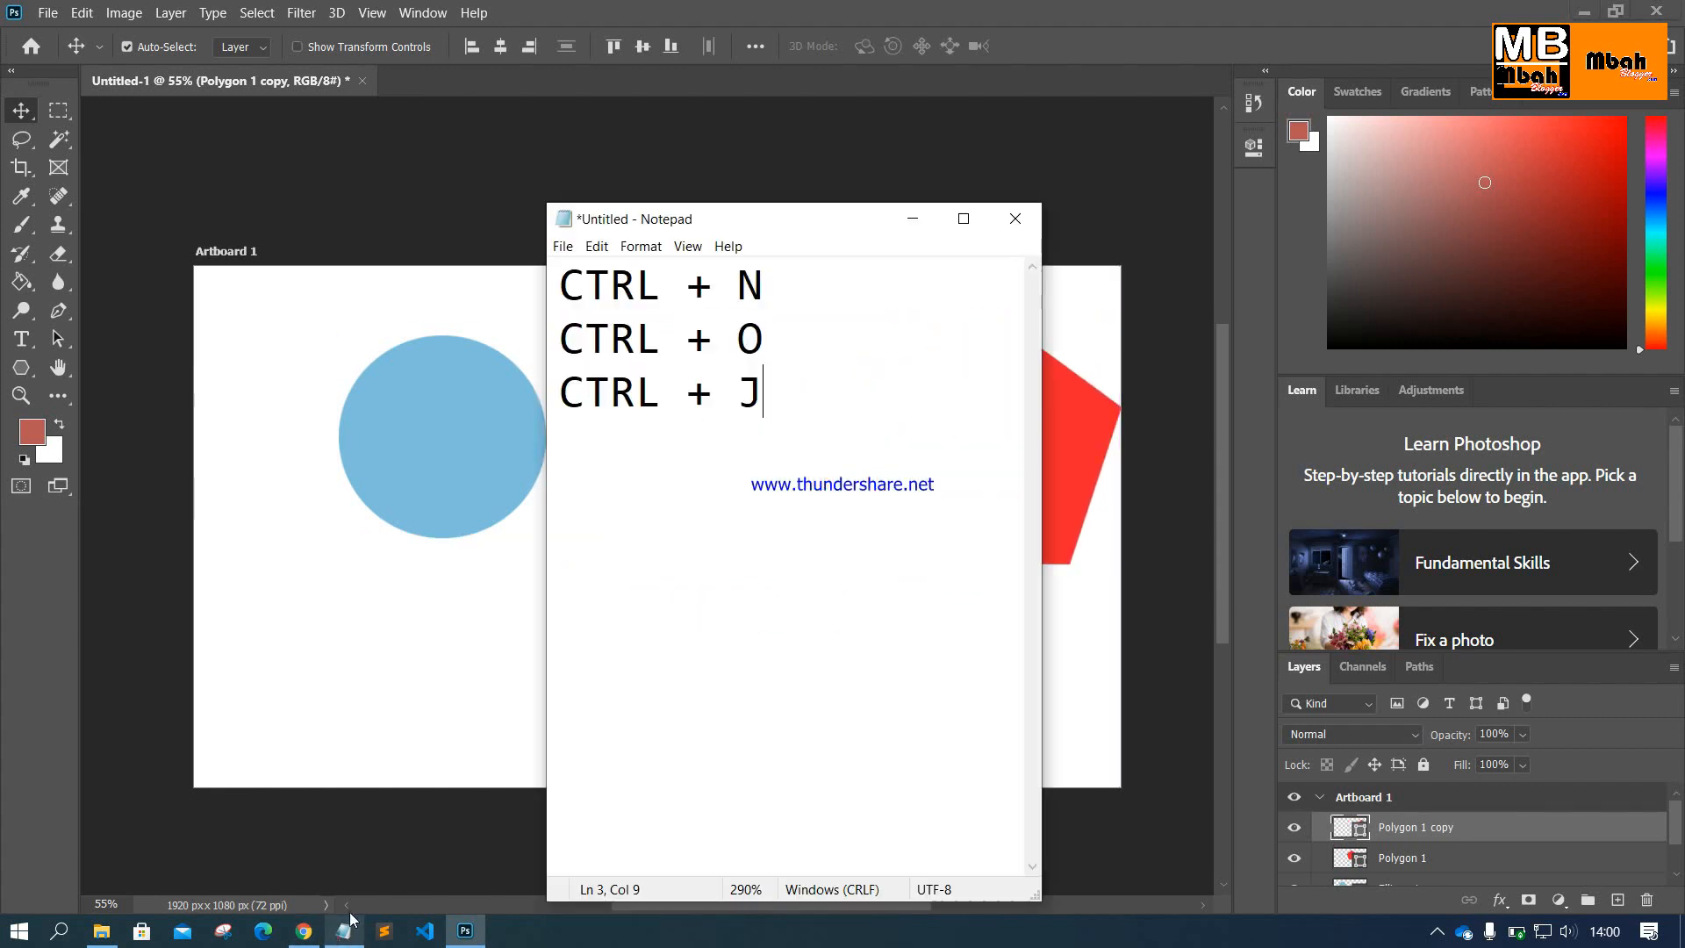
left_click(809, 292)
type(": New")
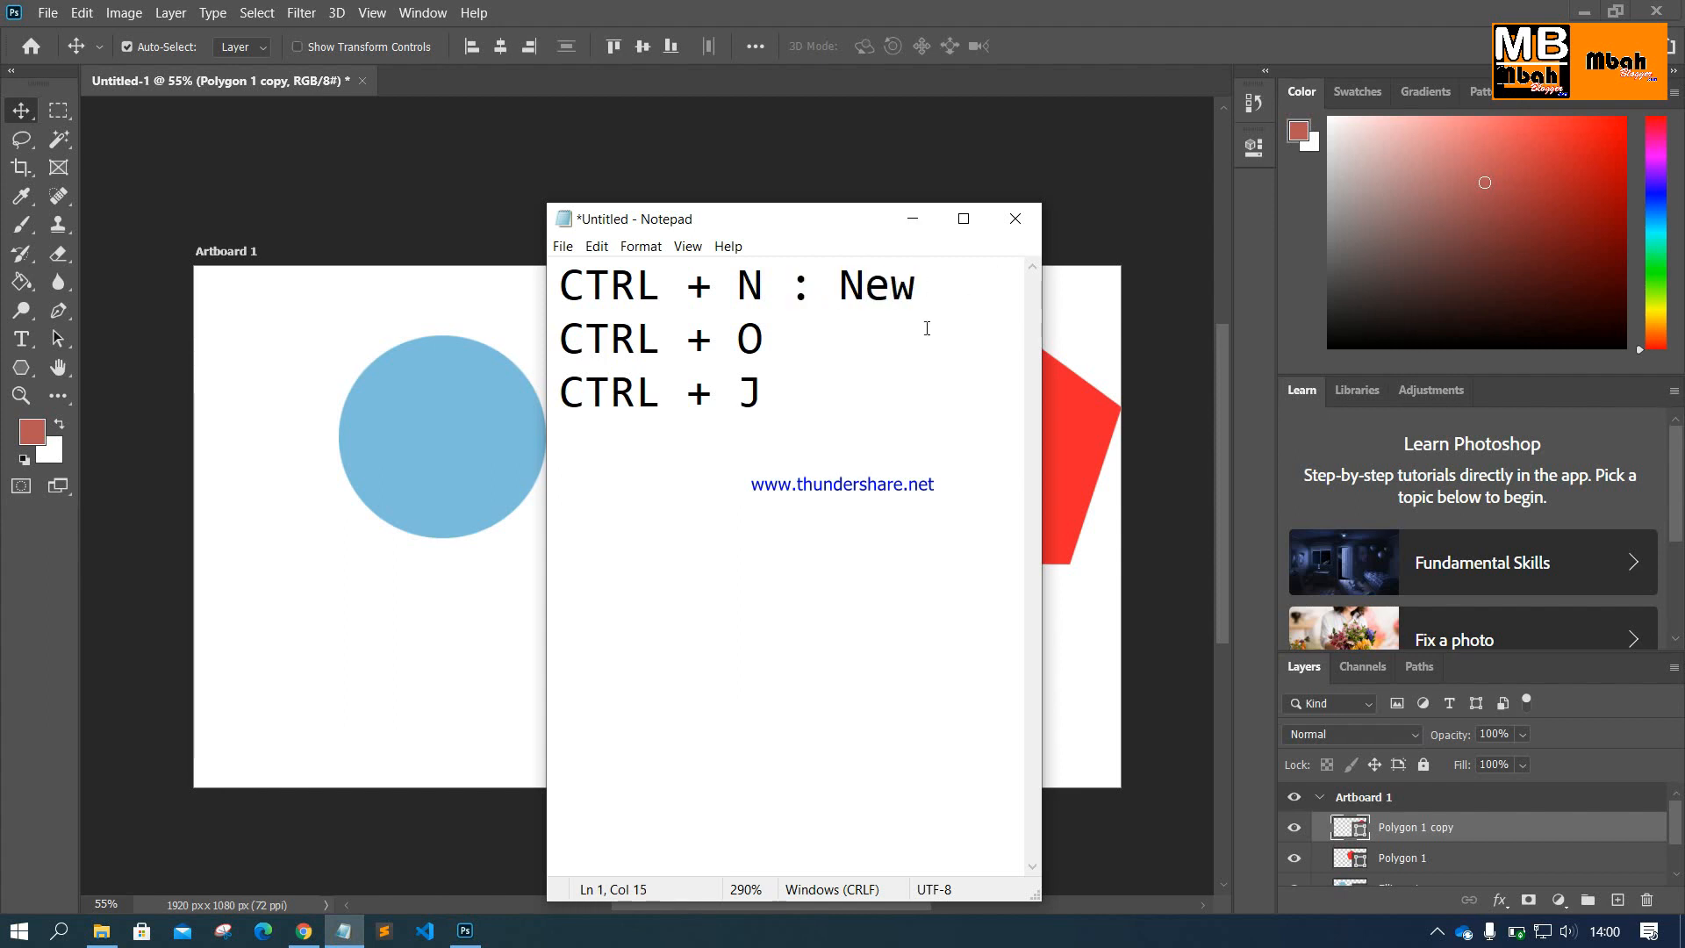
left_click(856, 345)
type(": Open CTRL")
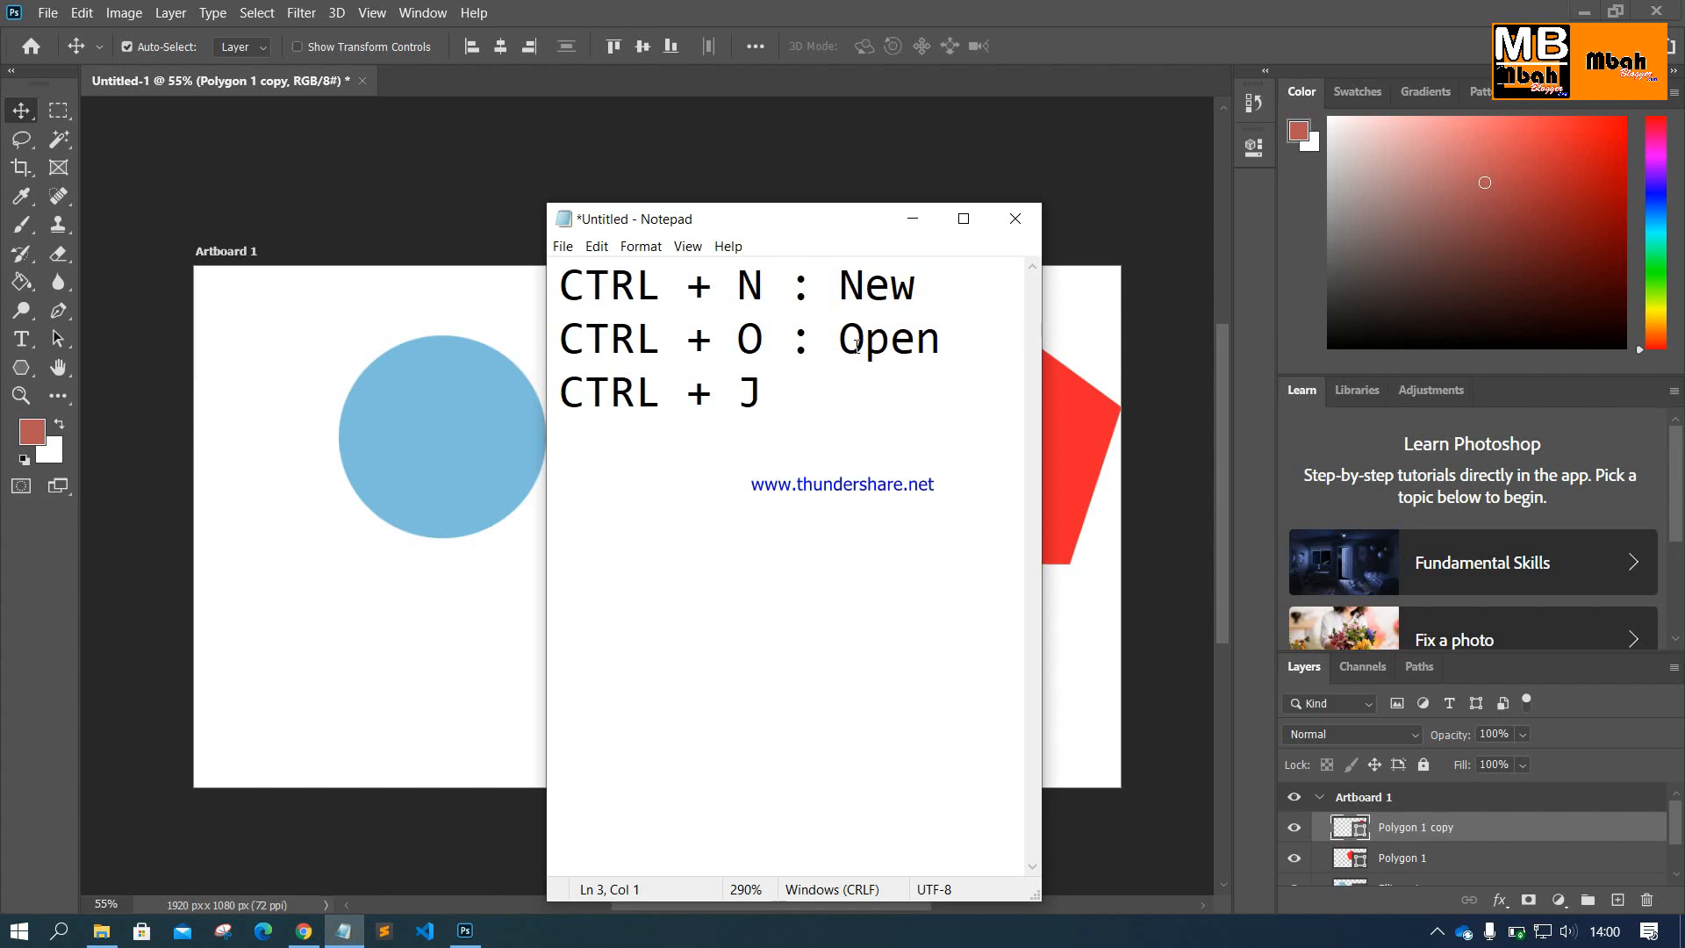
type(" + J : Duplikat")
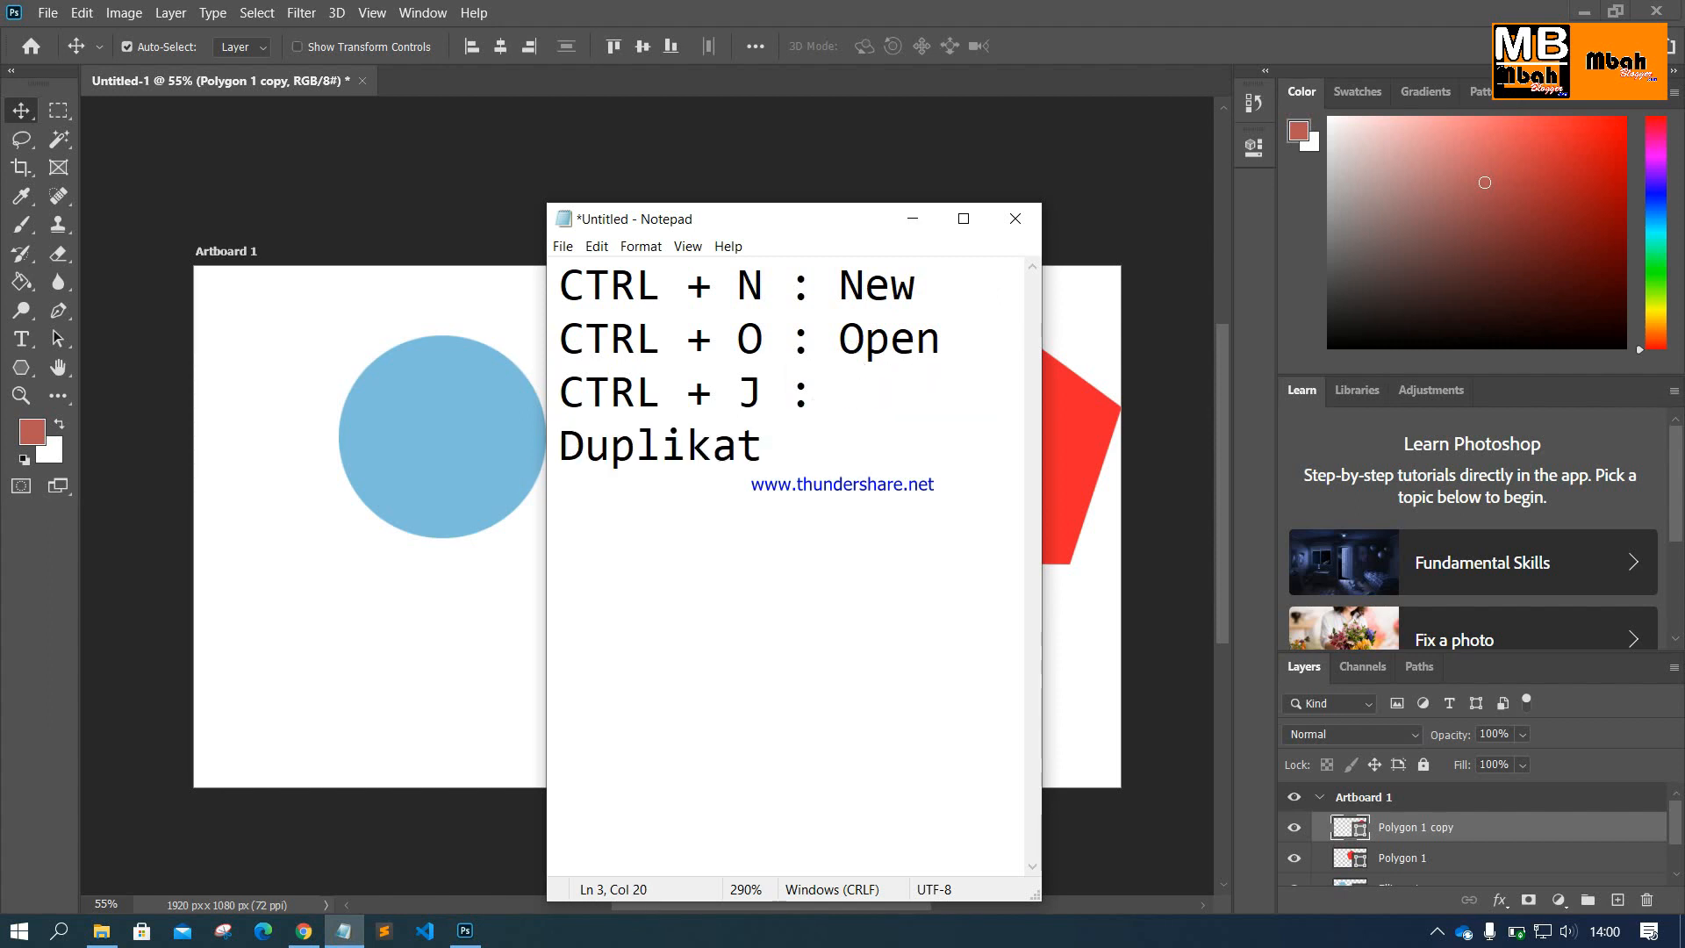
left_click_drag(546, 497, 462, 497)
Step: Switch to Photoshop and delete the duplicated pentagon, keeping the one beside the circle
left_click(280, 603)
left_click(818, 470)
left_click(760, 493)
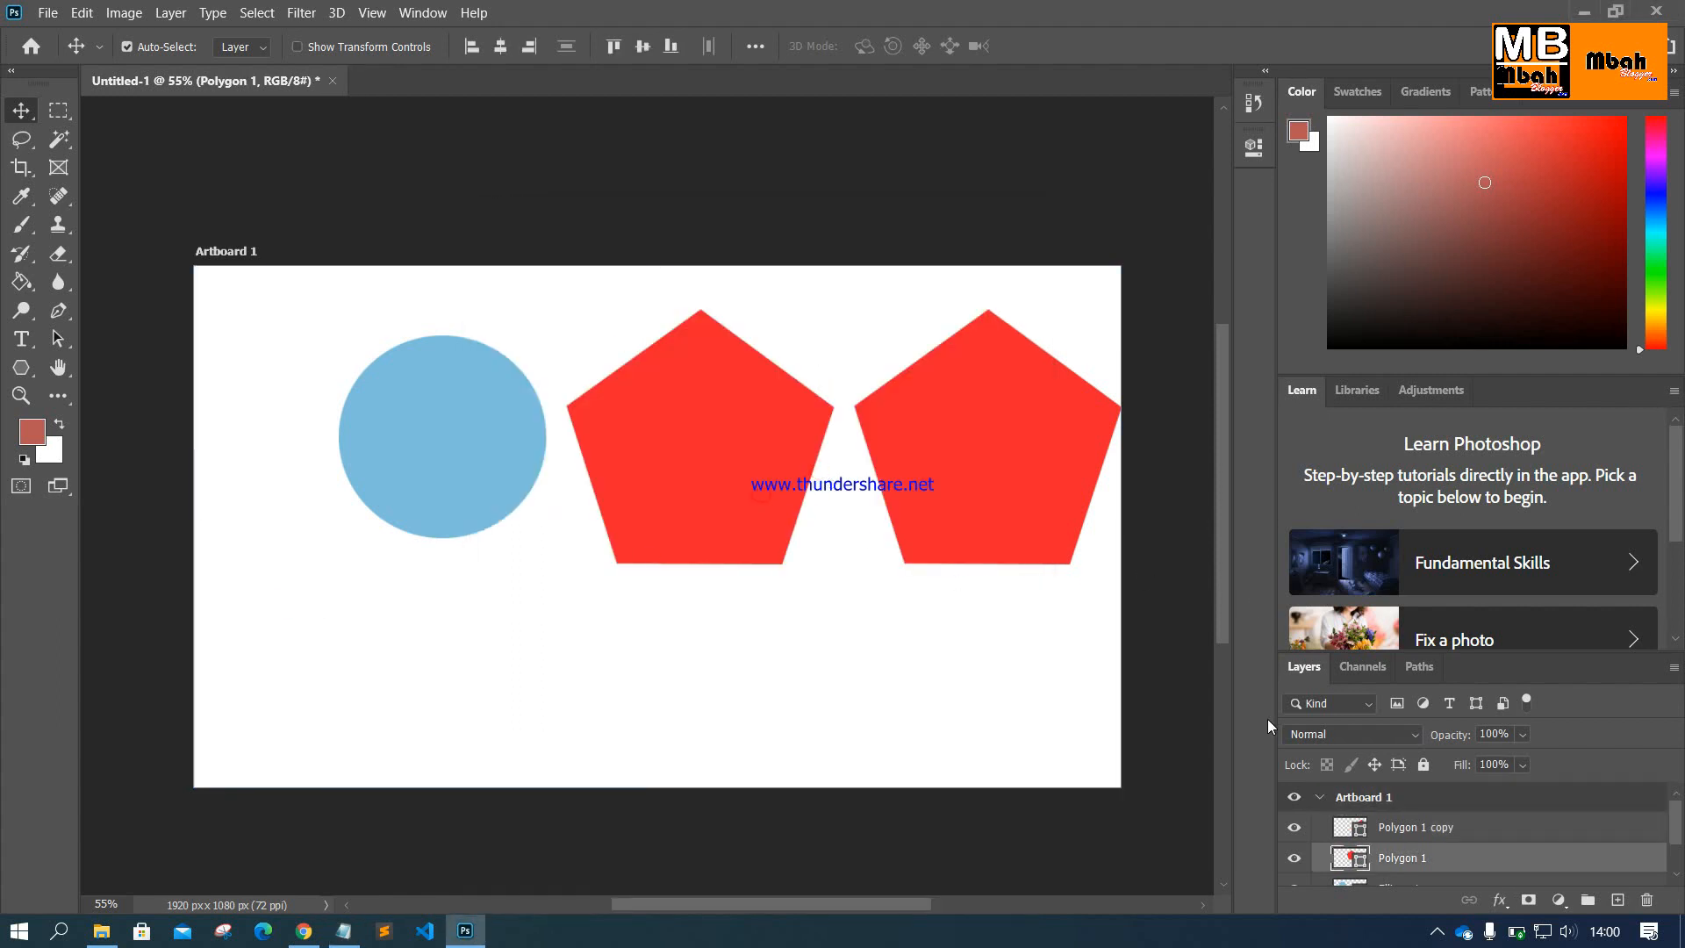
left_click(1000, 515)
key("ctrl")
key("Delete")
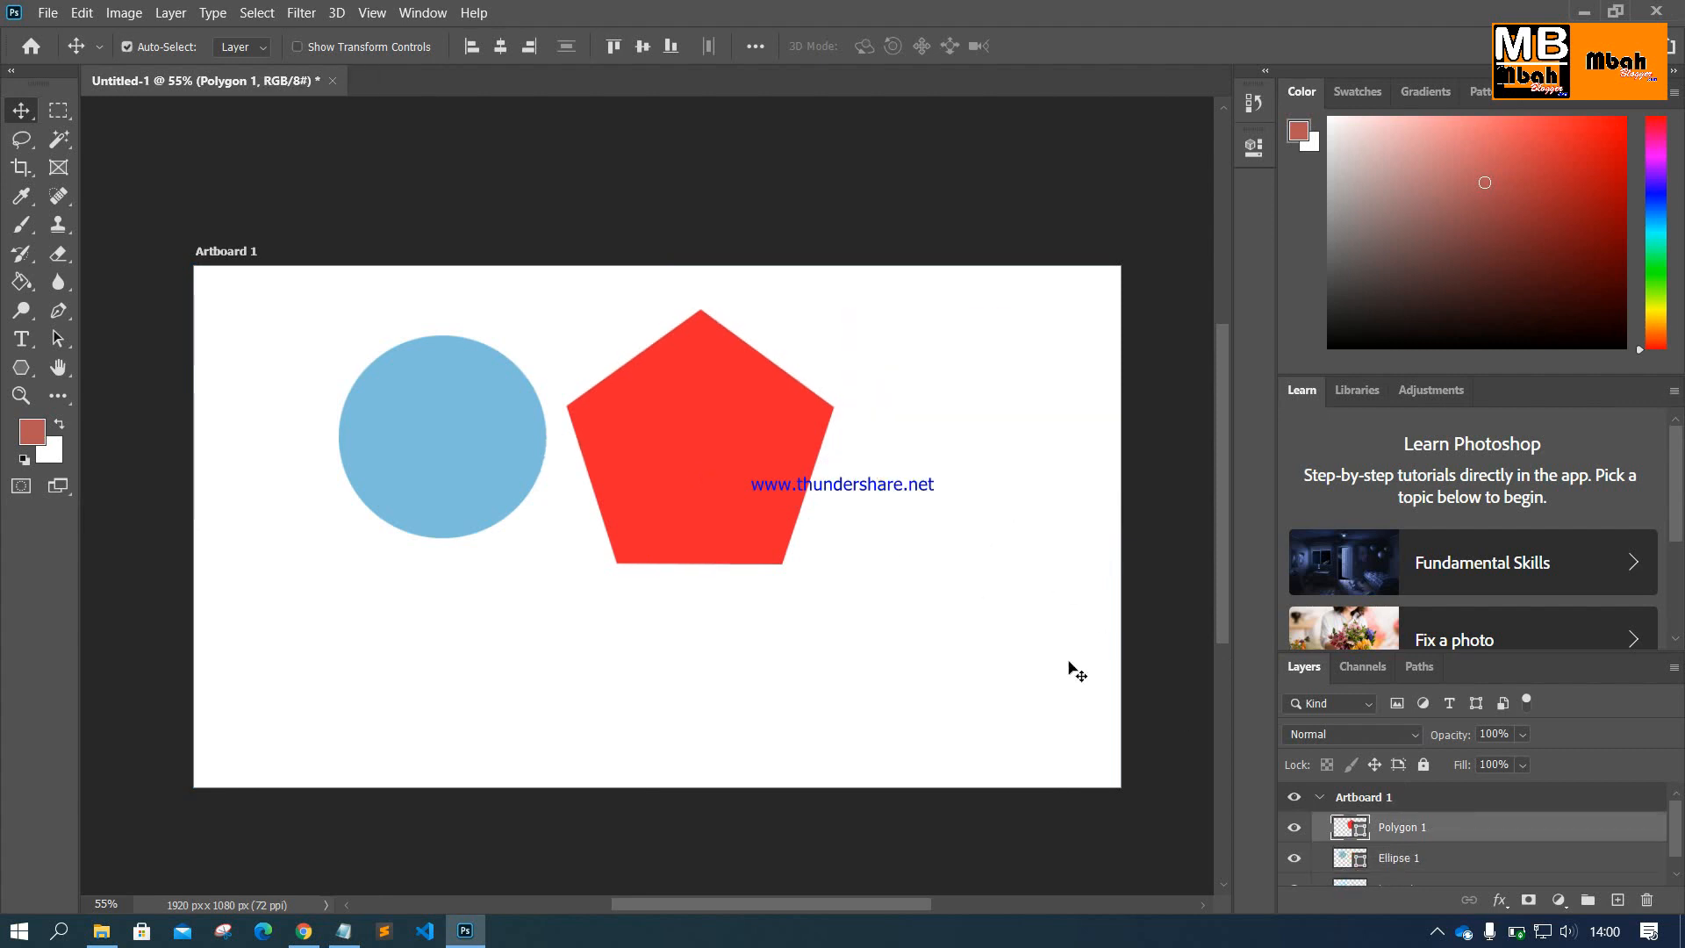
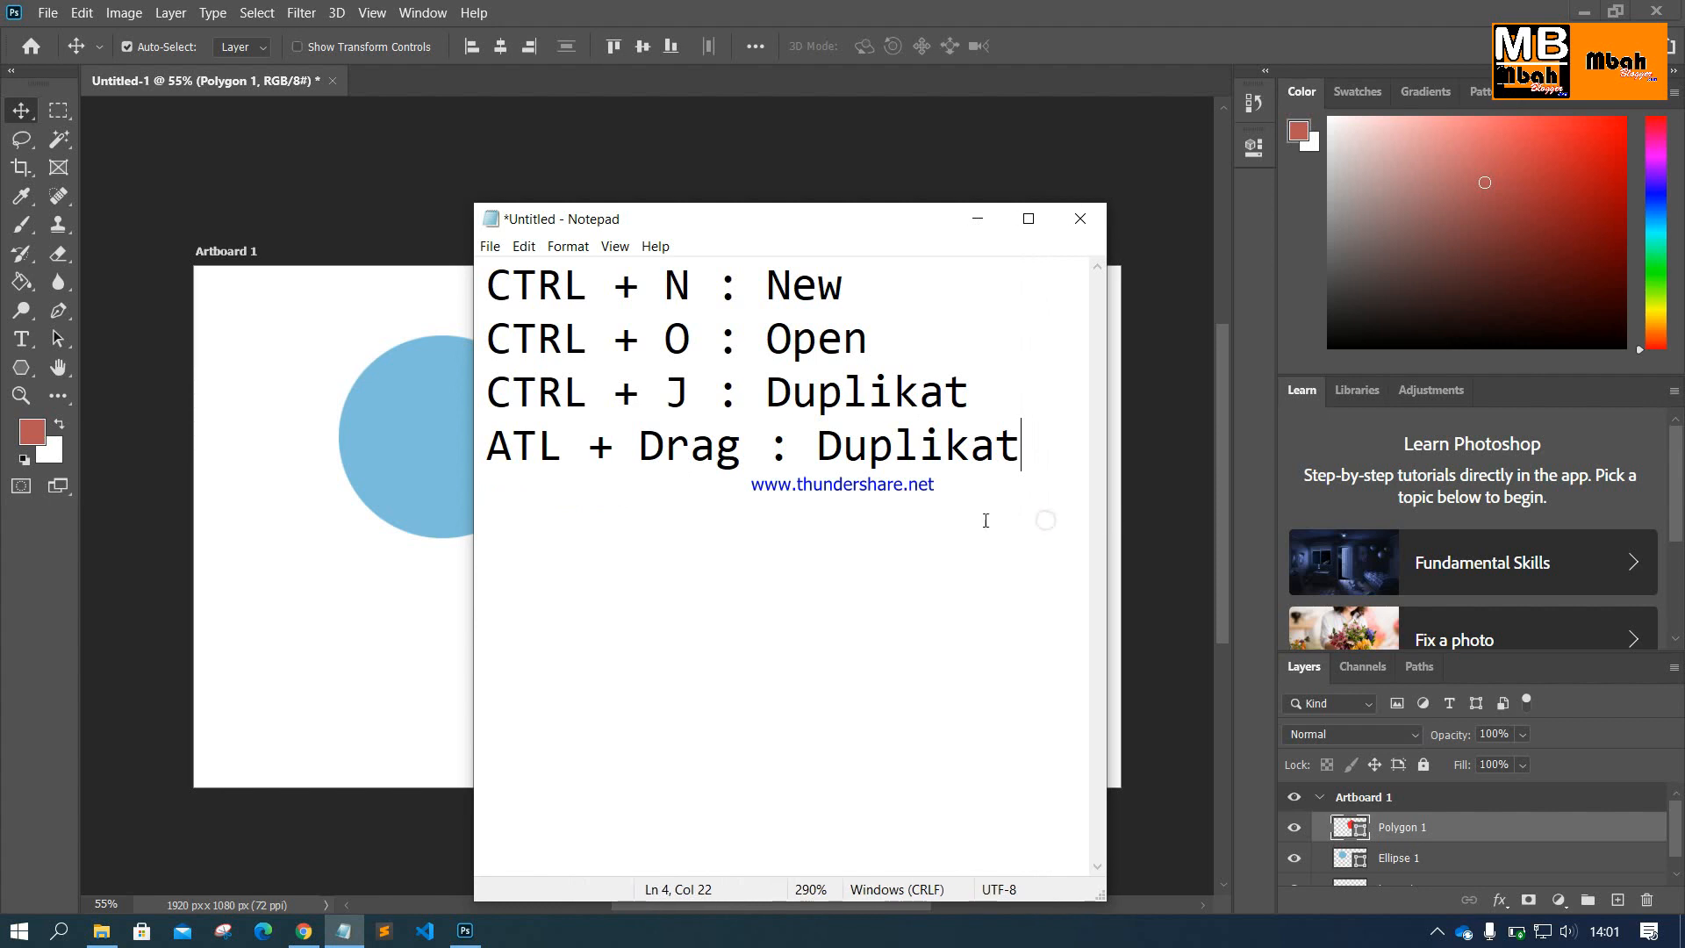
Step: Switch to Photoshop, move the red pentagon slightly up and start Free Transform on it
left_click(327, 606)
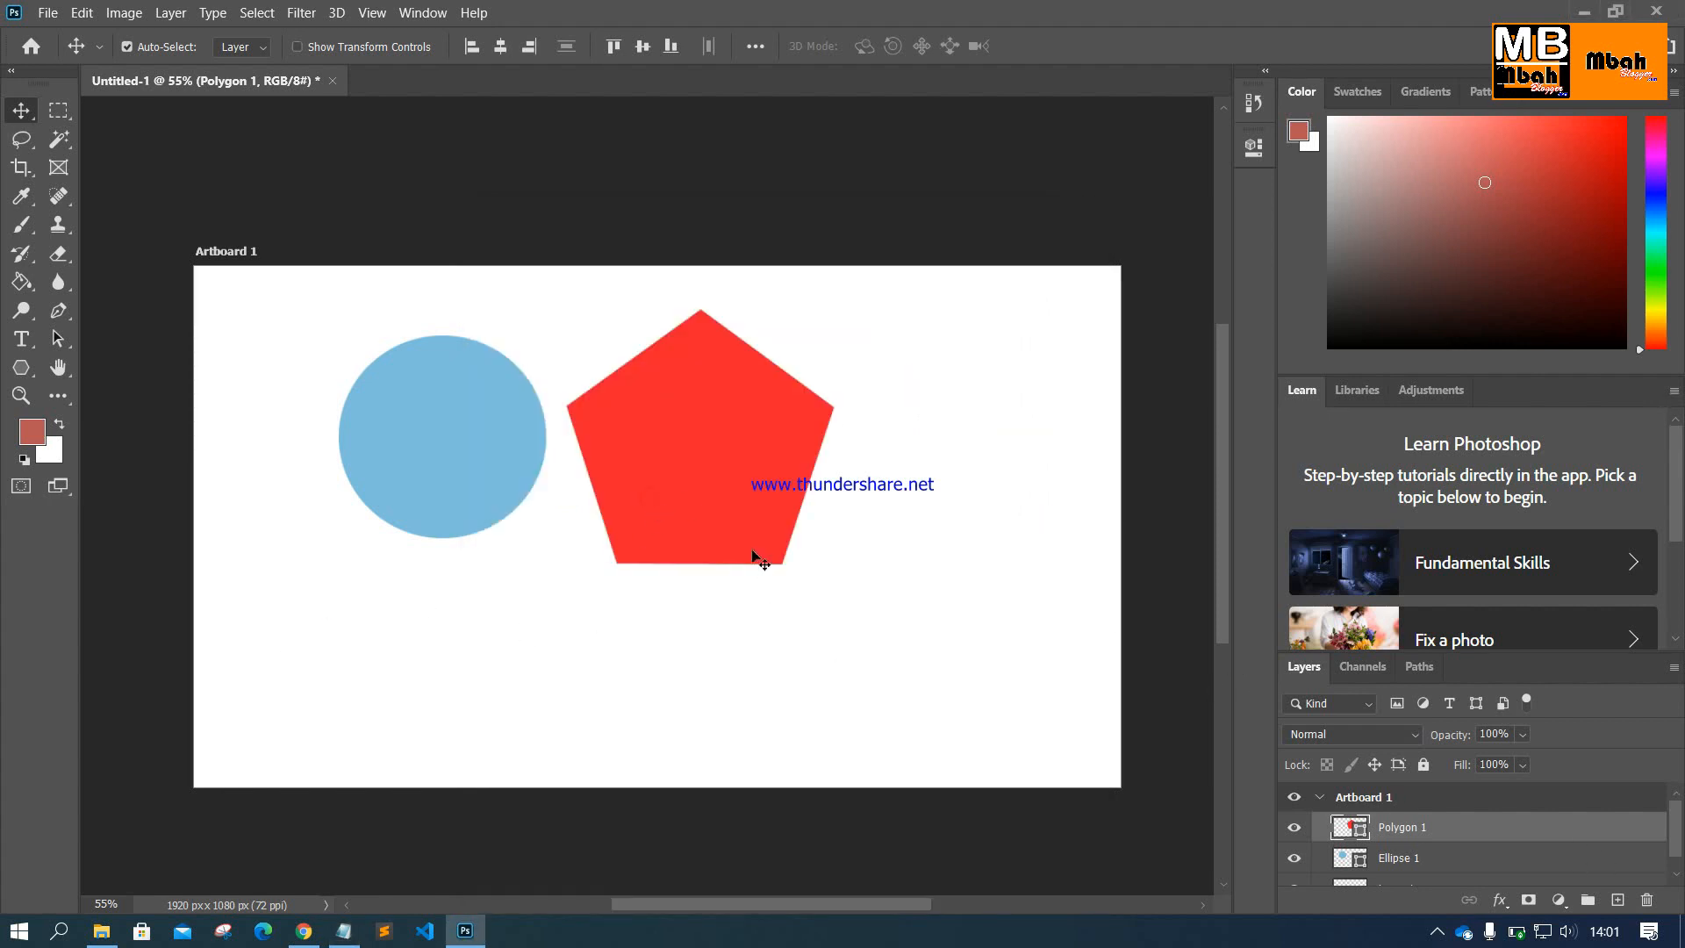
left_click_drag(620, 462, 662, 462)
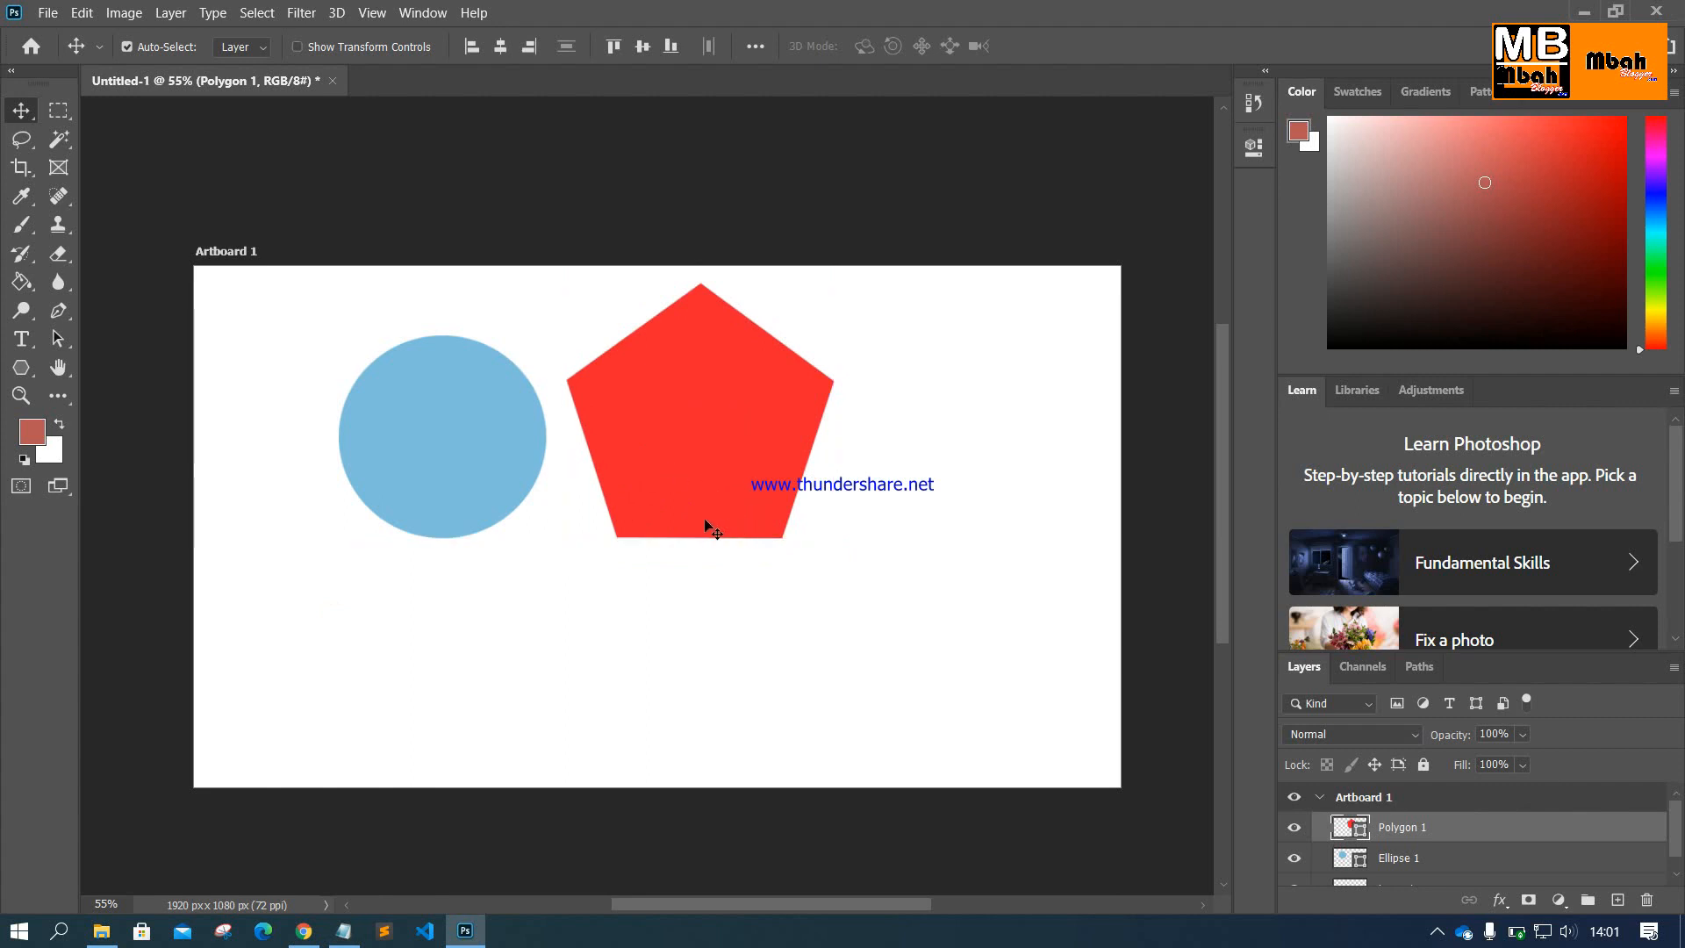
key("ctrl")
key("ctrl+t")
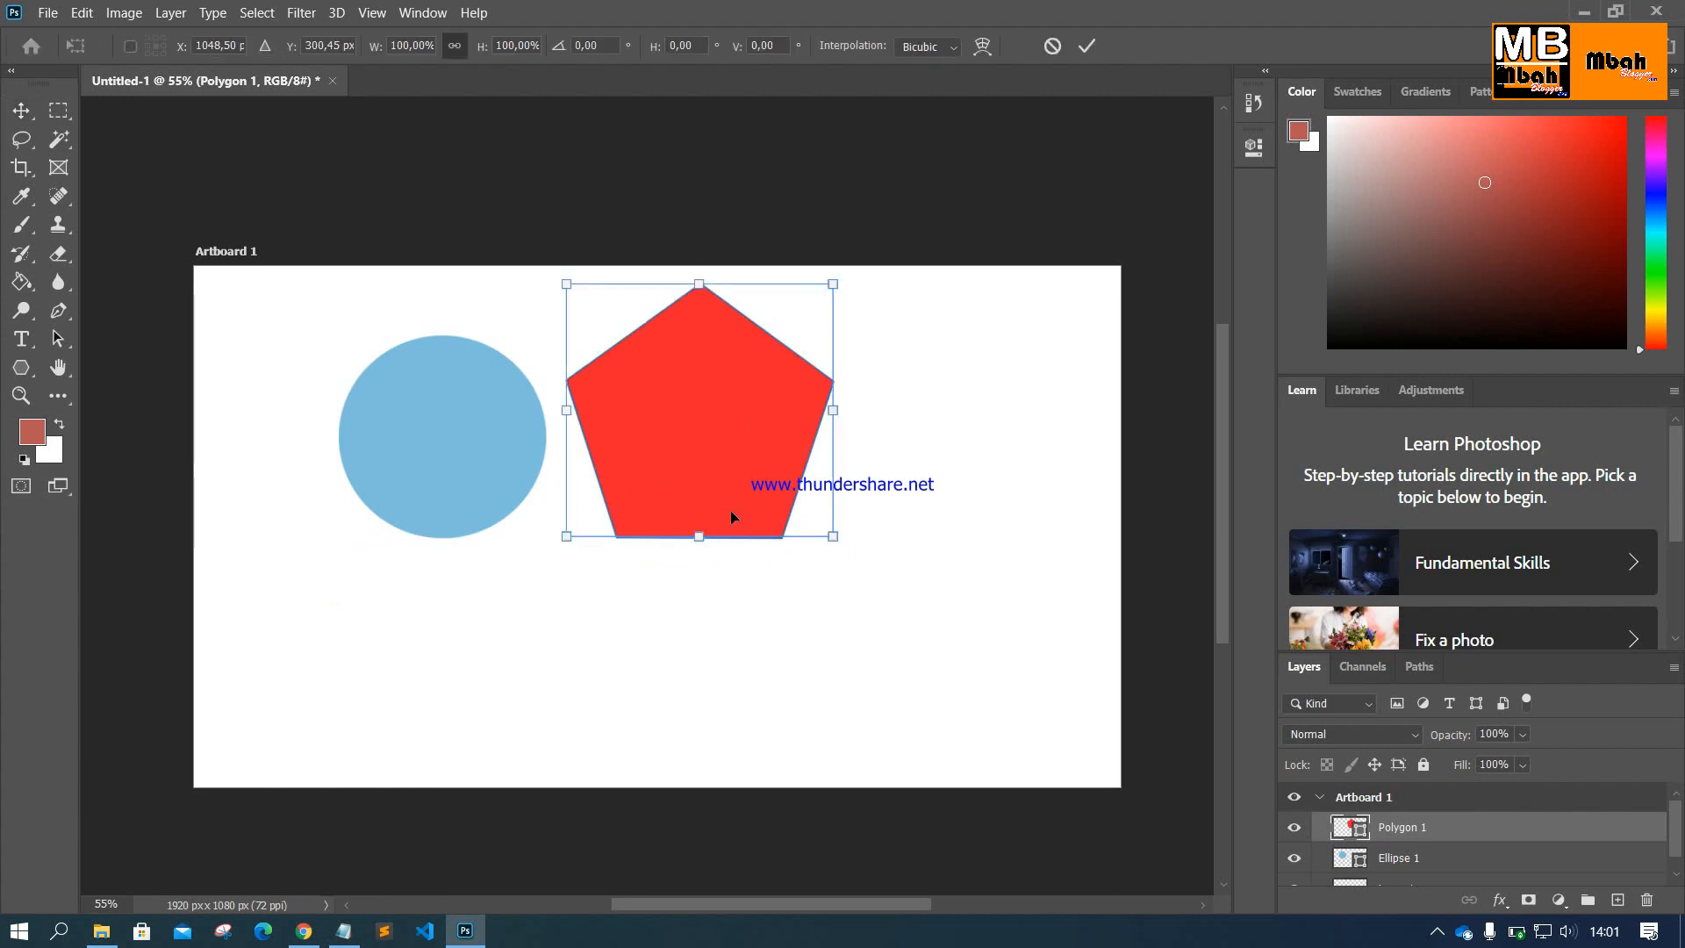
Step: Switch to Notepad and add "CTRL + T : Transform" as the fifth line
left_click(344, 930)
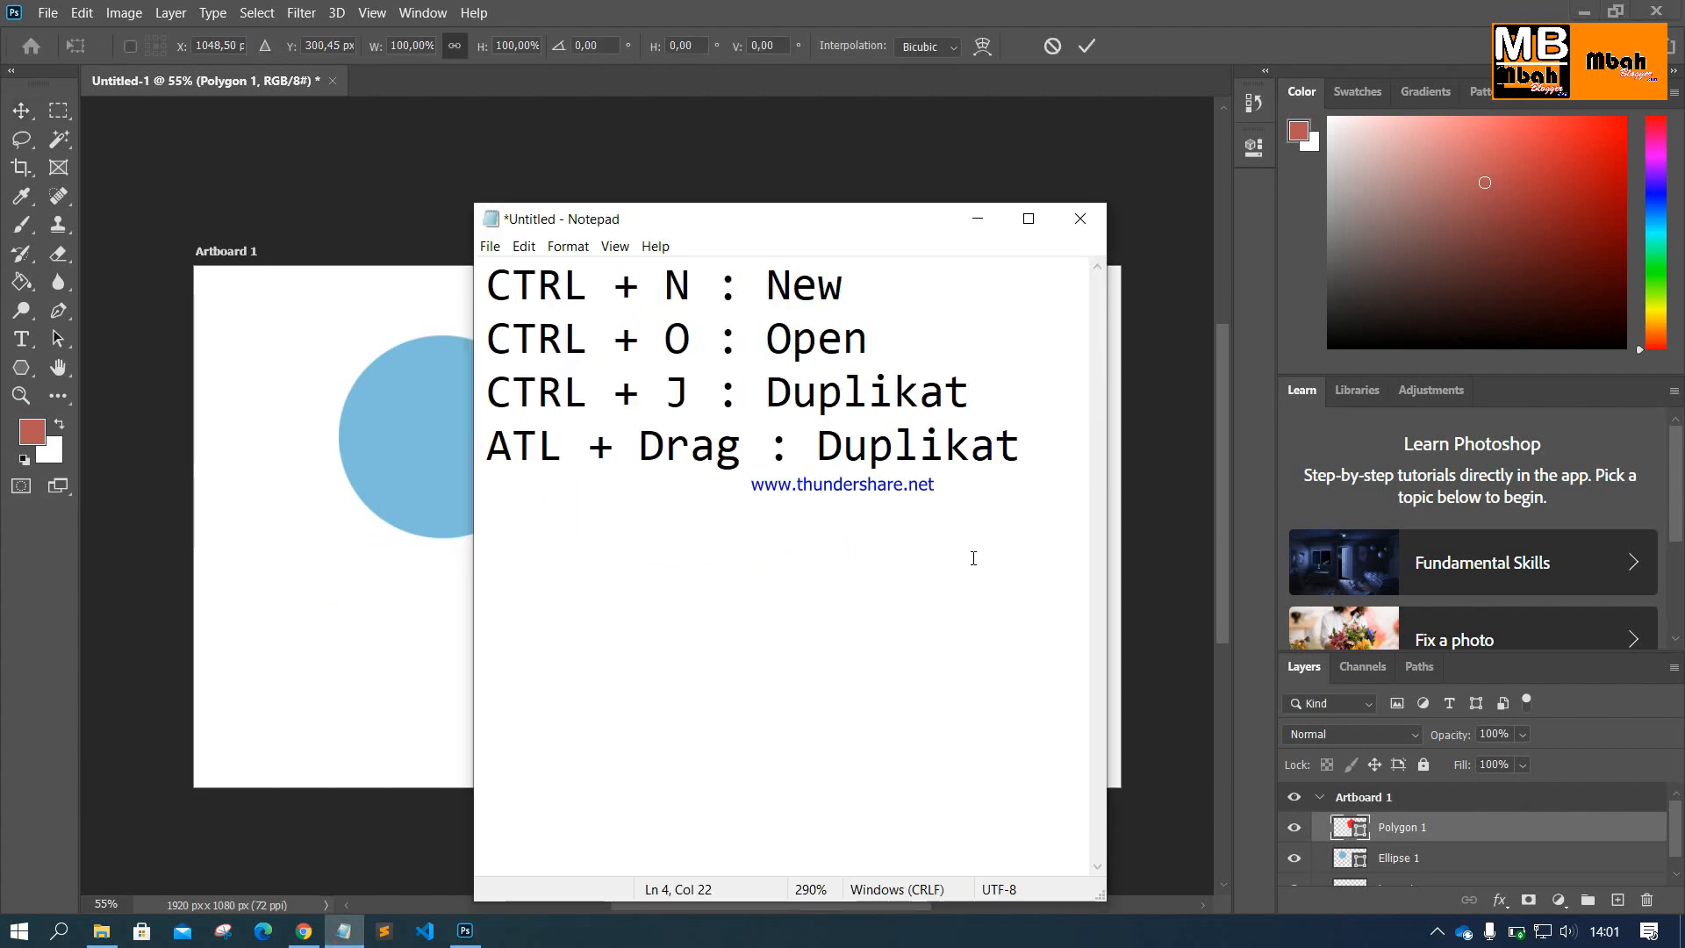
key("Return")
type("CTR")
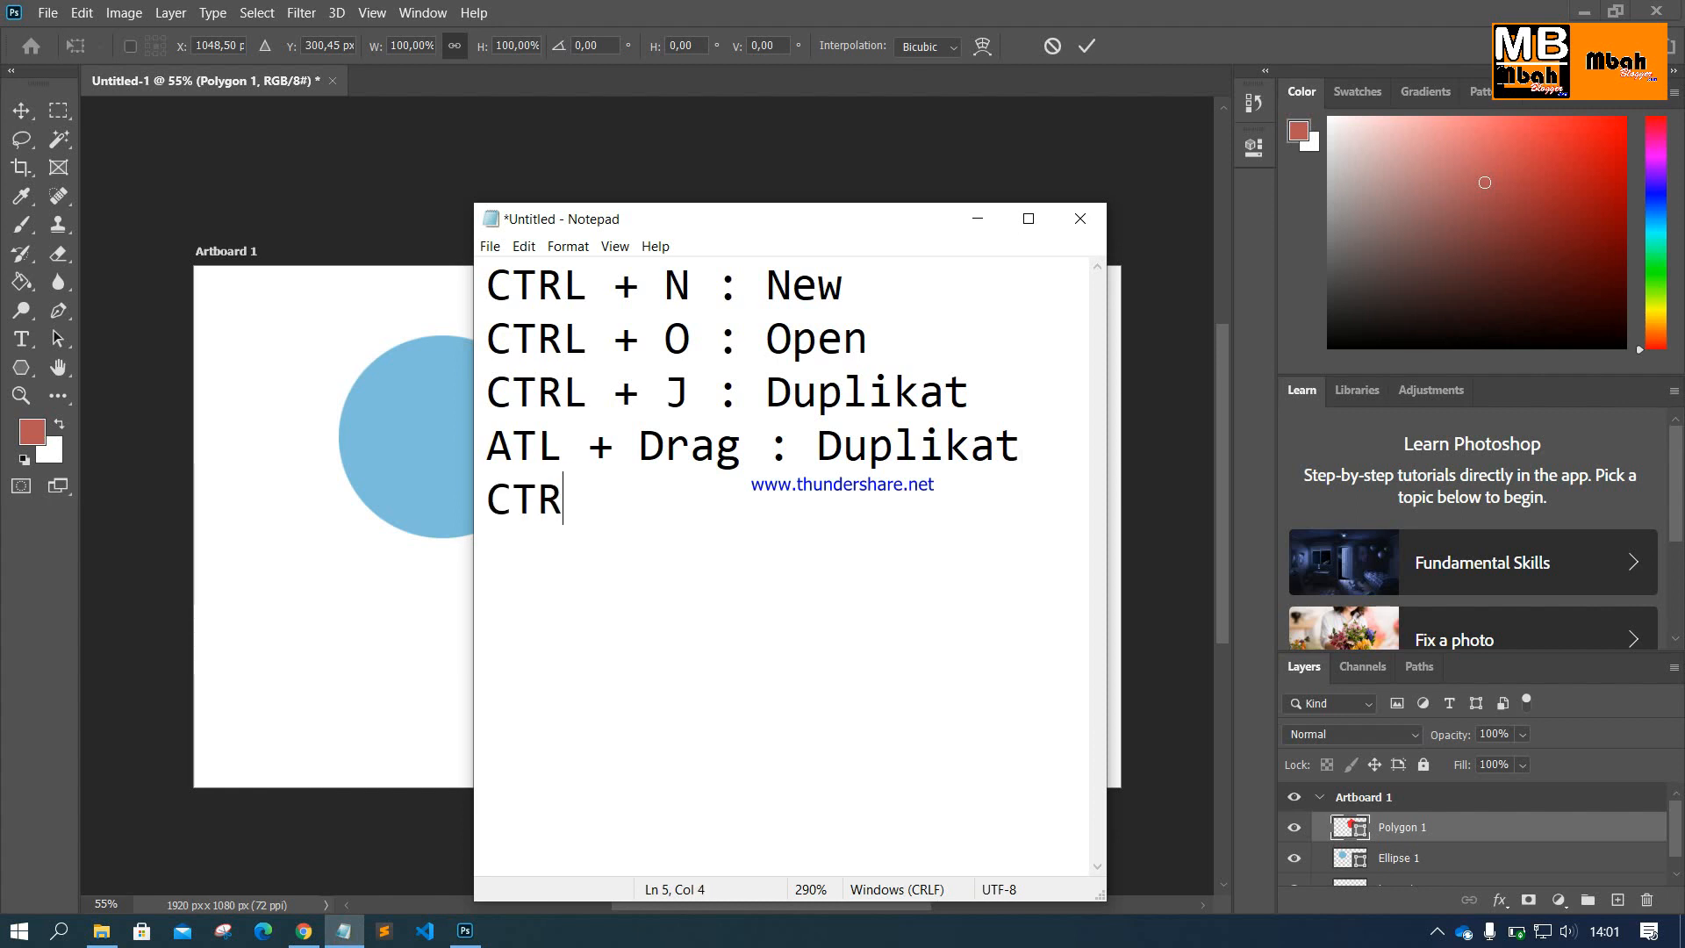
type("L + T : Tran")
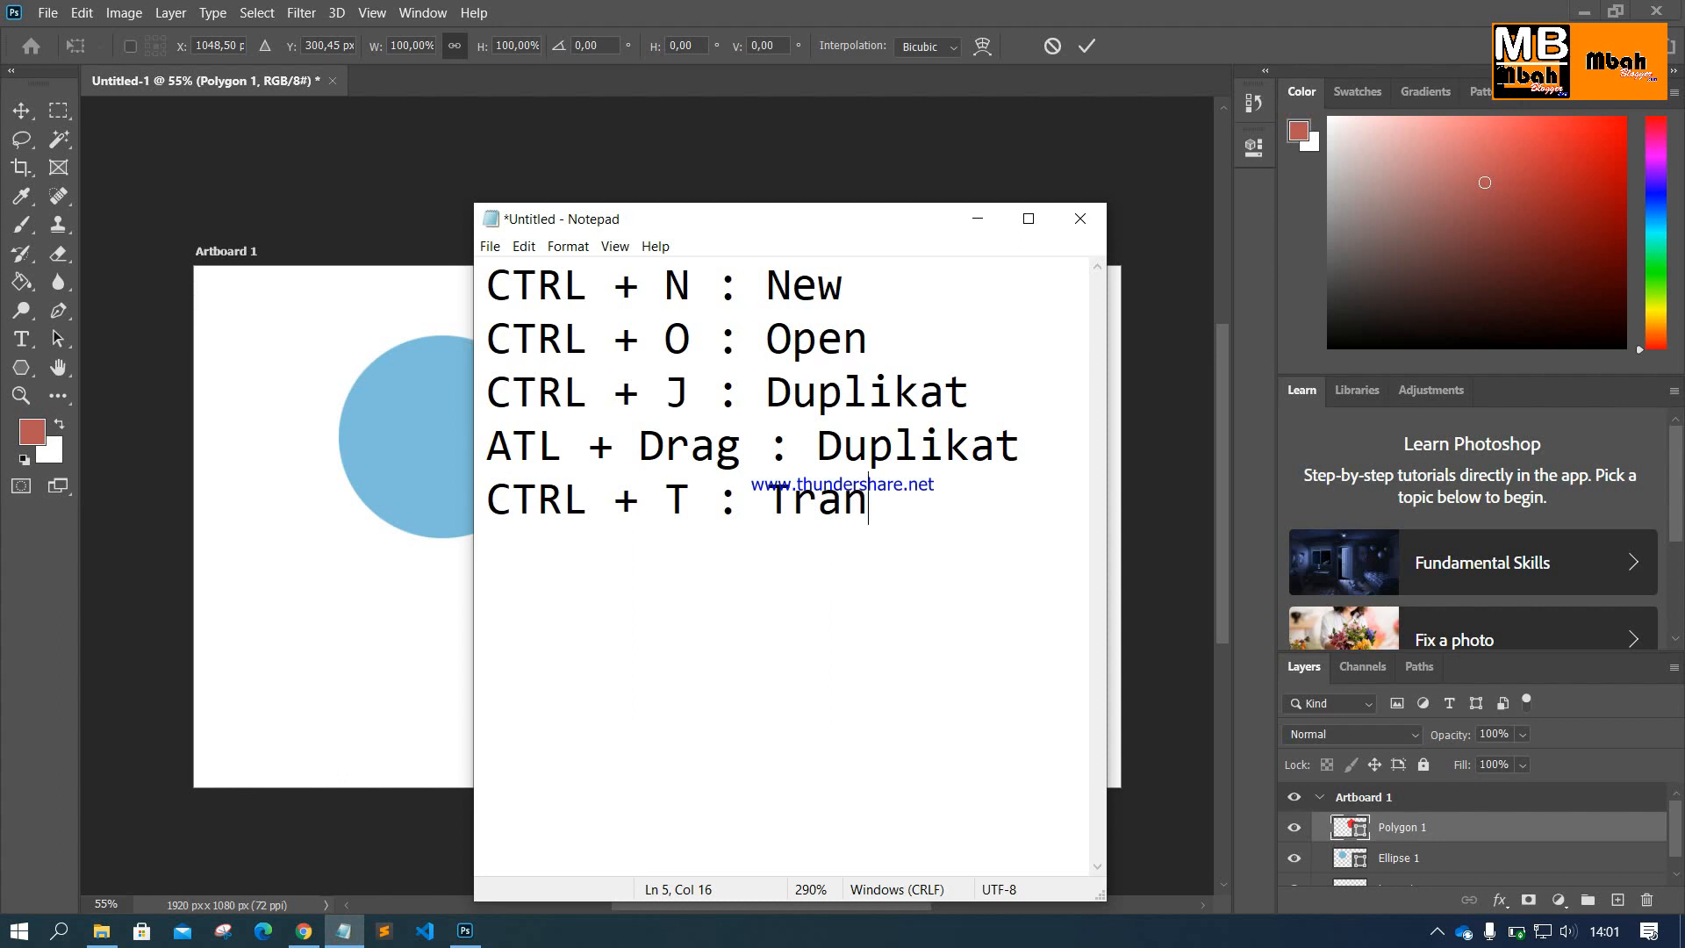
type("sform")
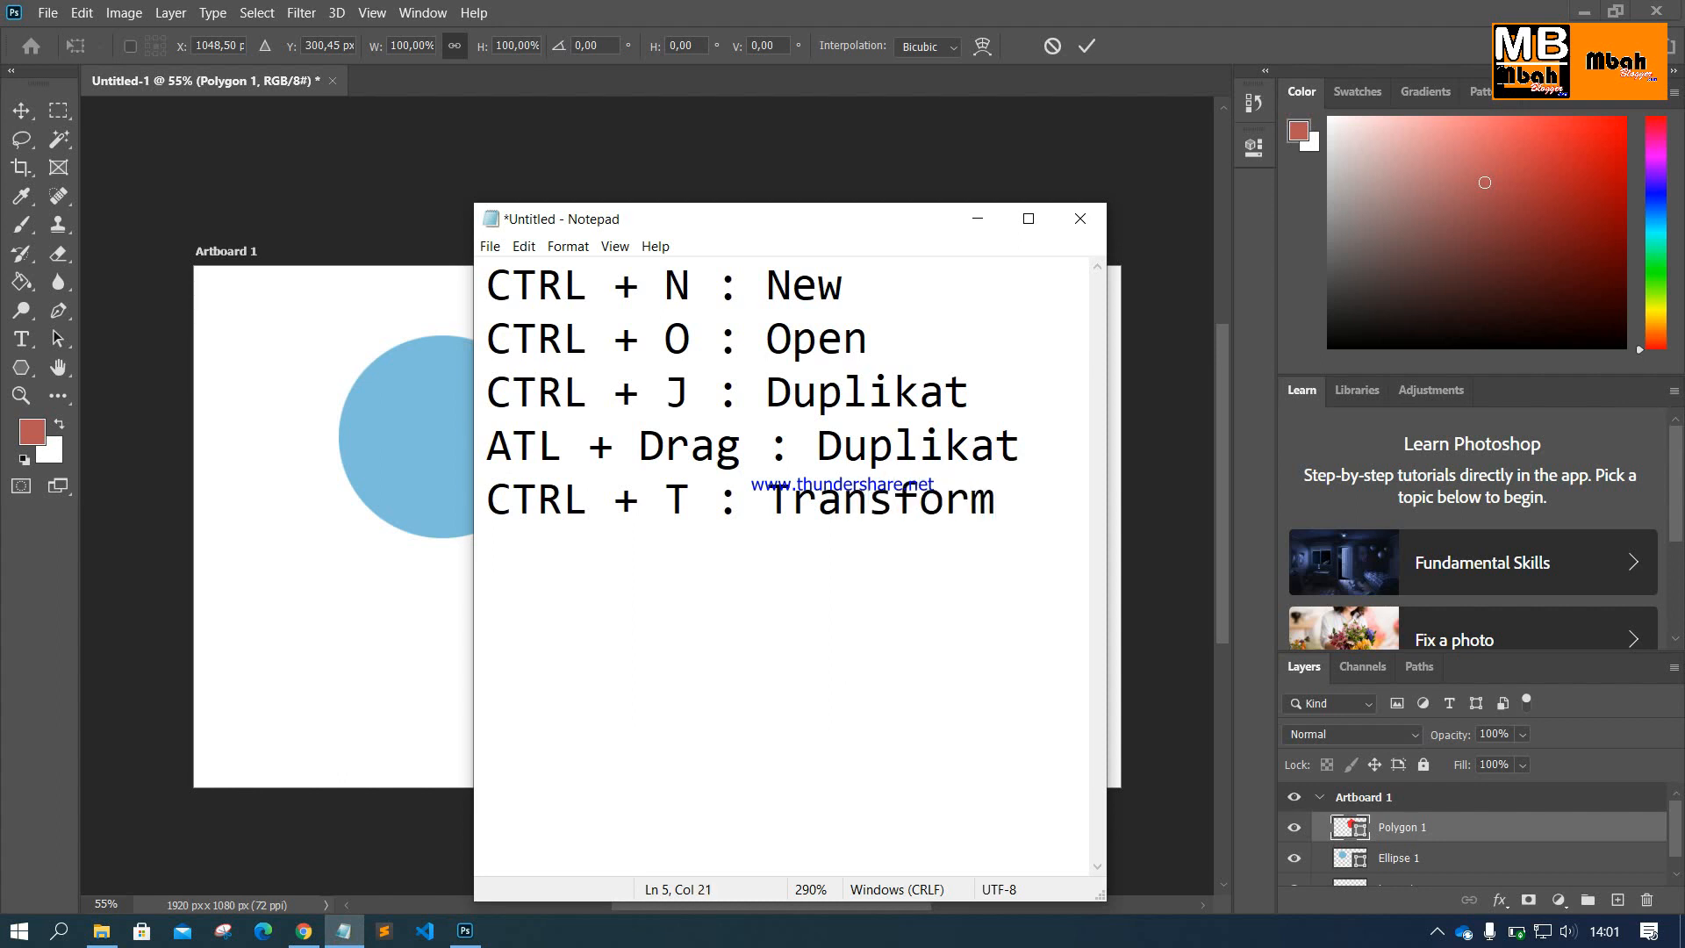
Step: Return to Photoshop and scale the red pentagon proportionally to about 131%, then apply the transform
left_click(977, 219)
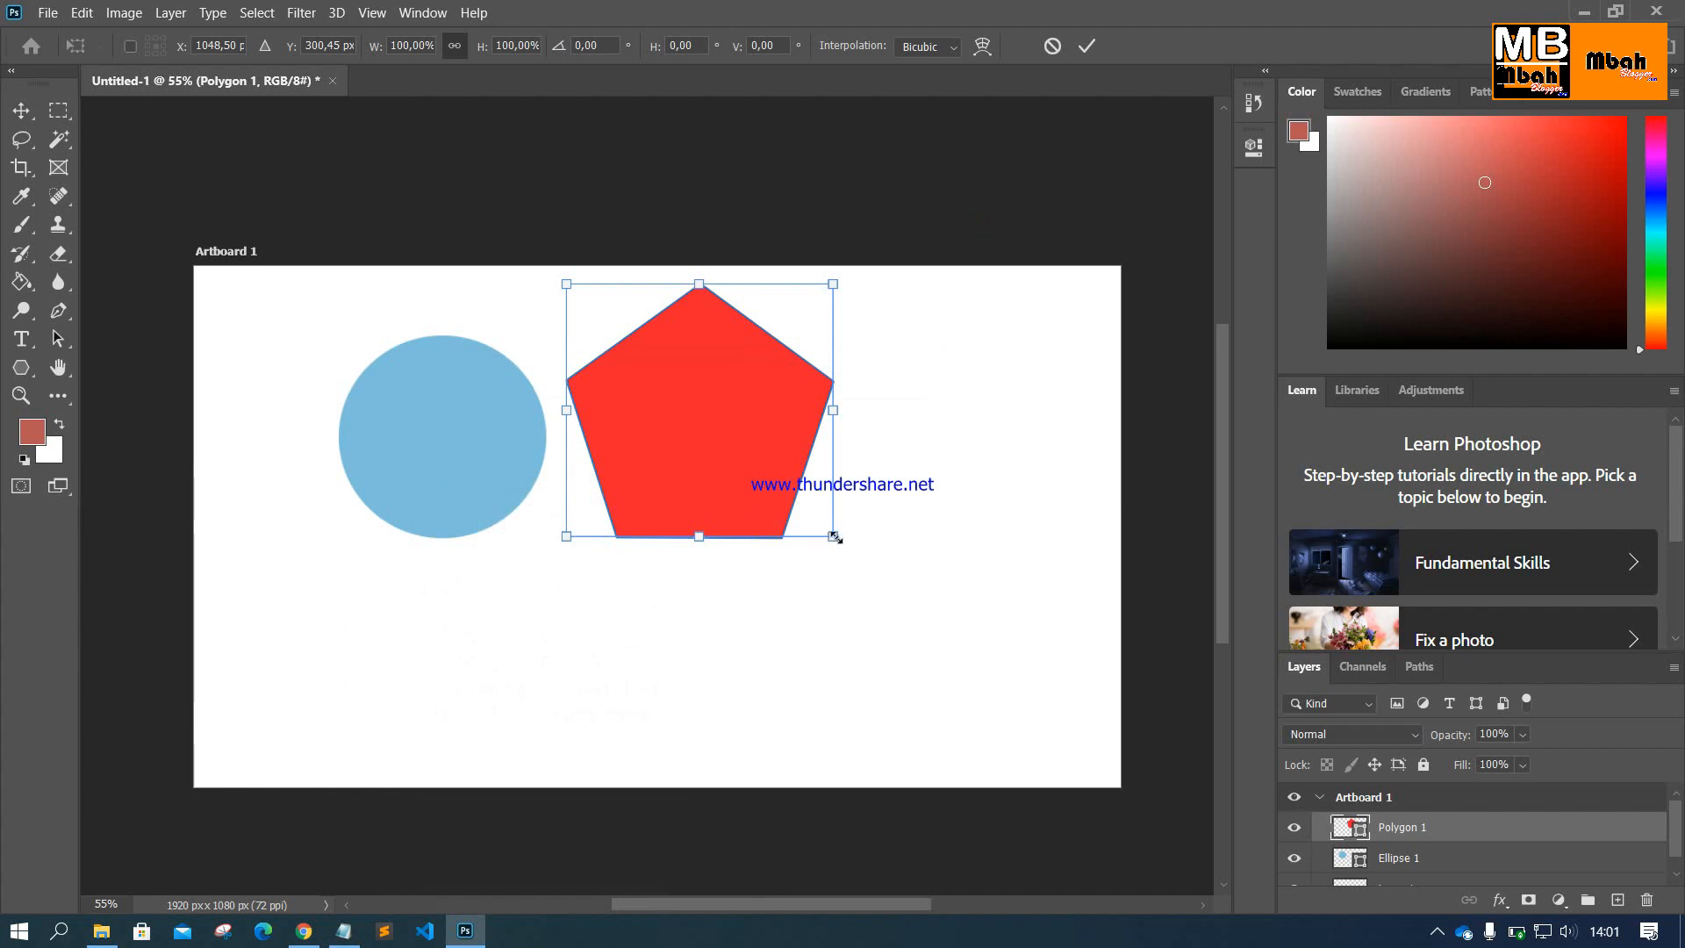
left_click_drag(839, 413, 923, 633)
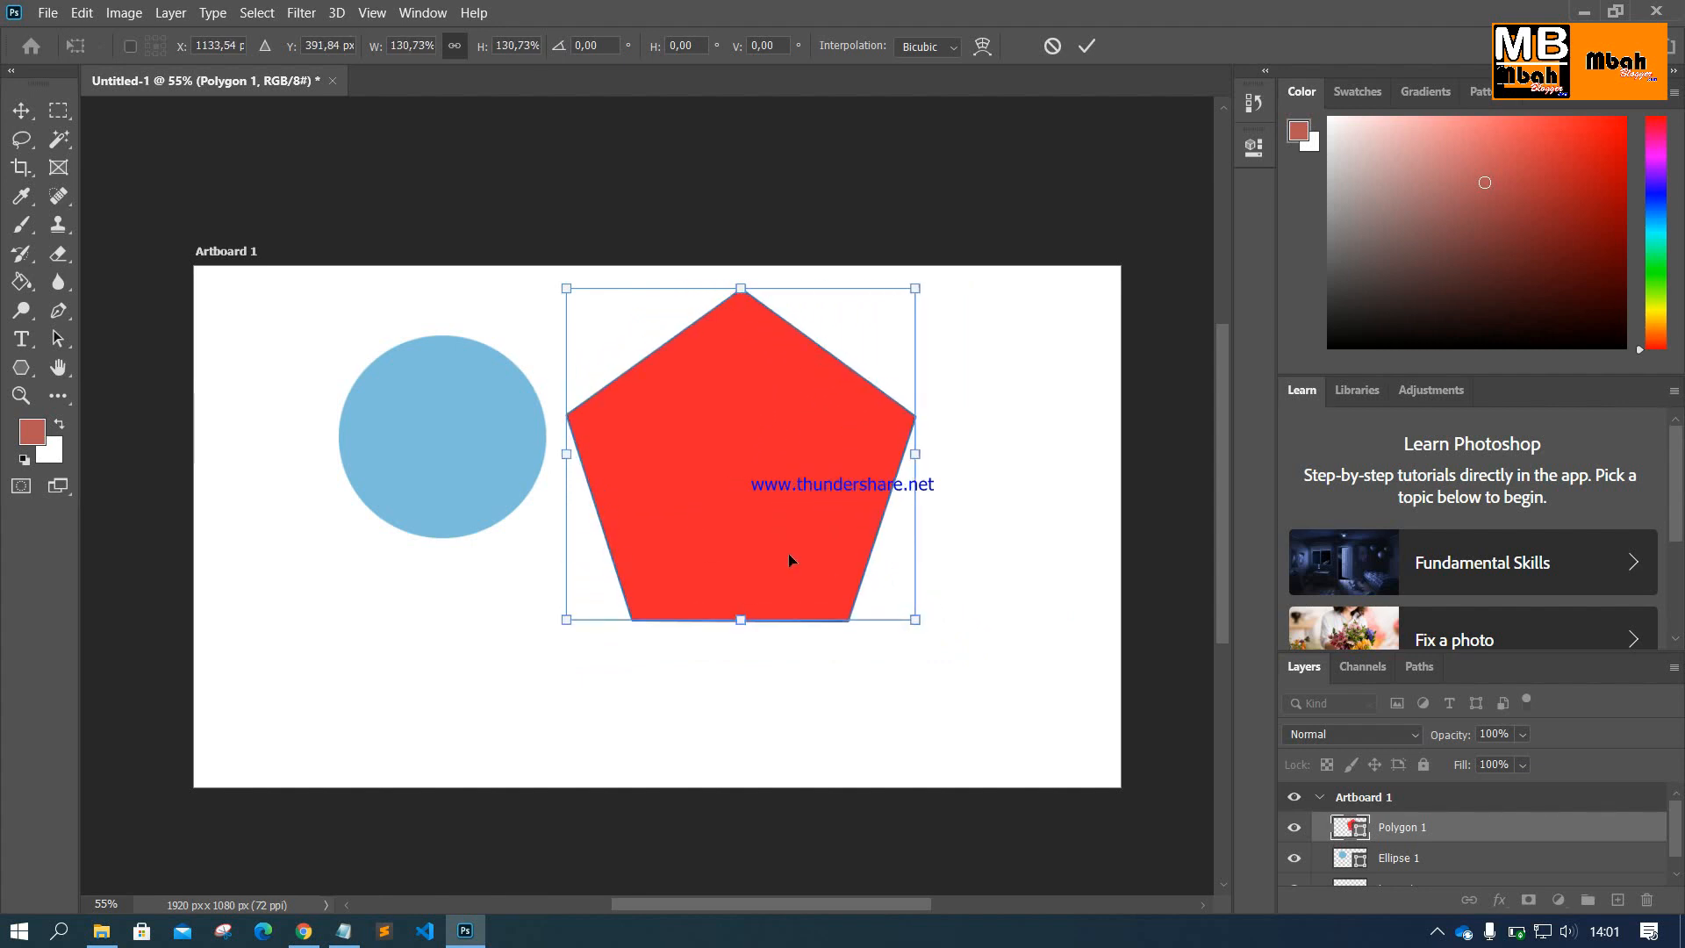
key("Return")
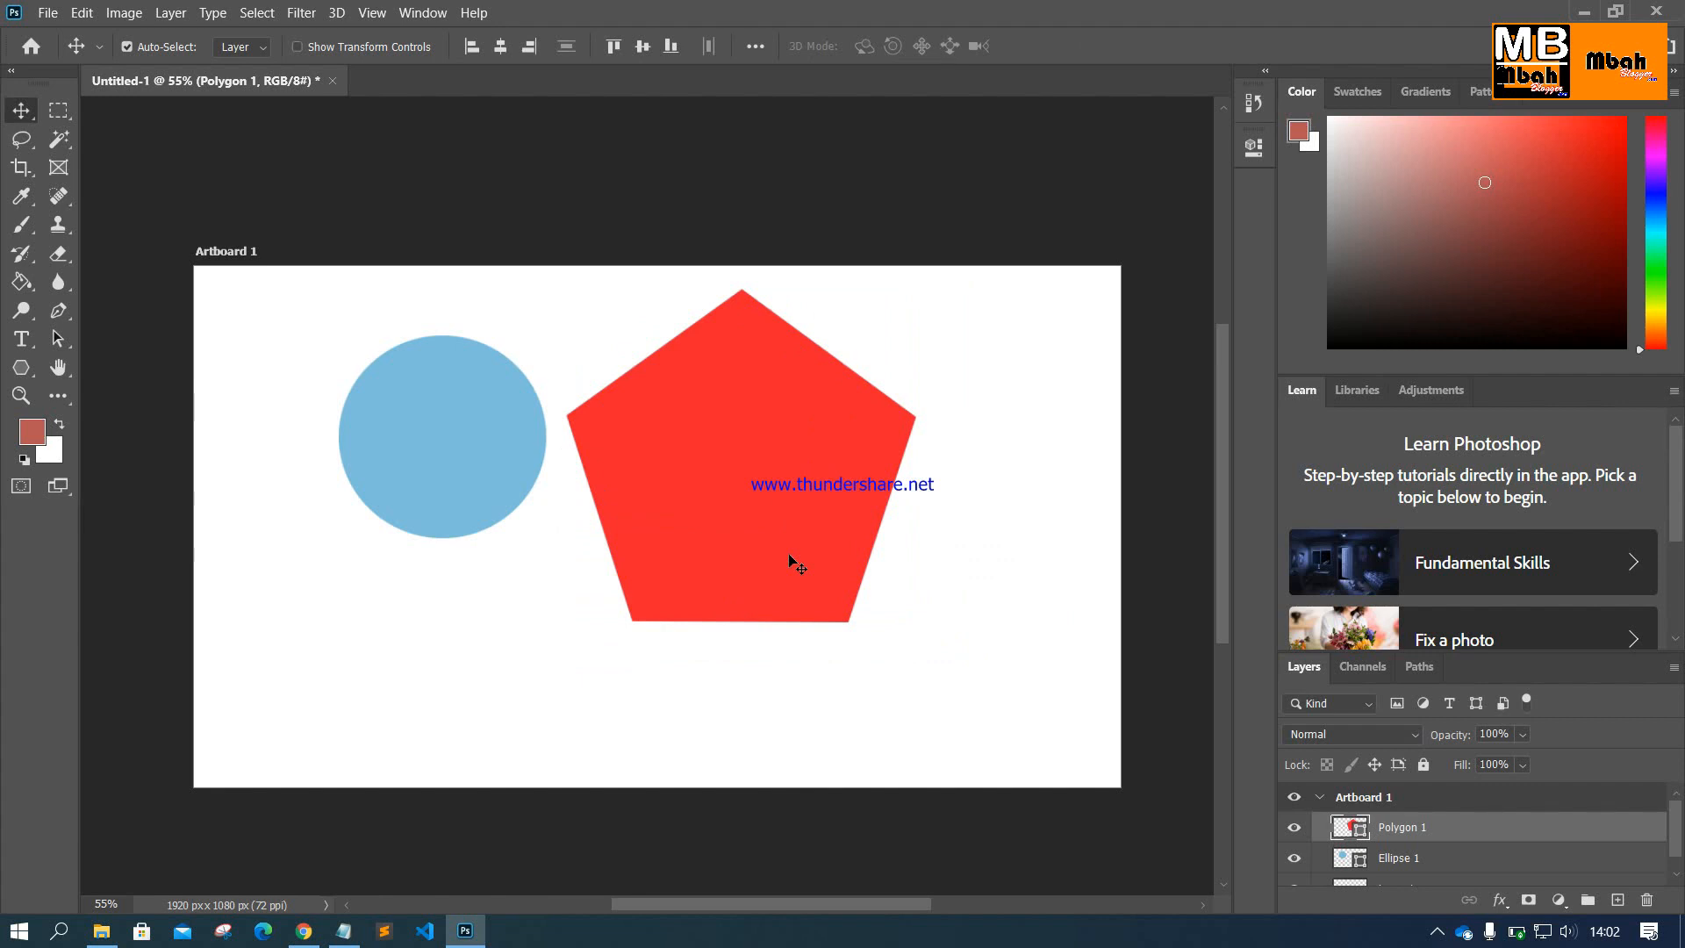
Step: Switch to Notepad and add "Spasi + Tahan : Hand/Menggeser Layer" as the sixth entry in the shortcut list
left_click(343, 931)
left_click_drag(1029, 498, 444, 270)
left_click_drag(1023, 515, 500, 271)
left_click(587, 333)
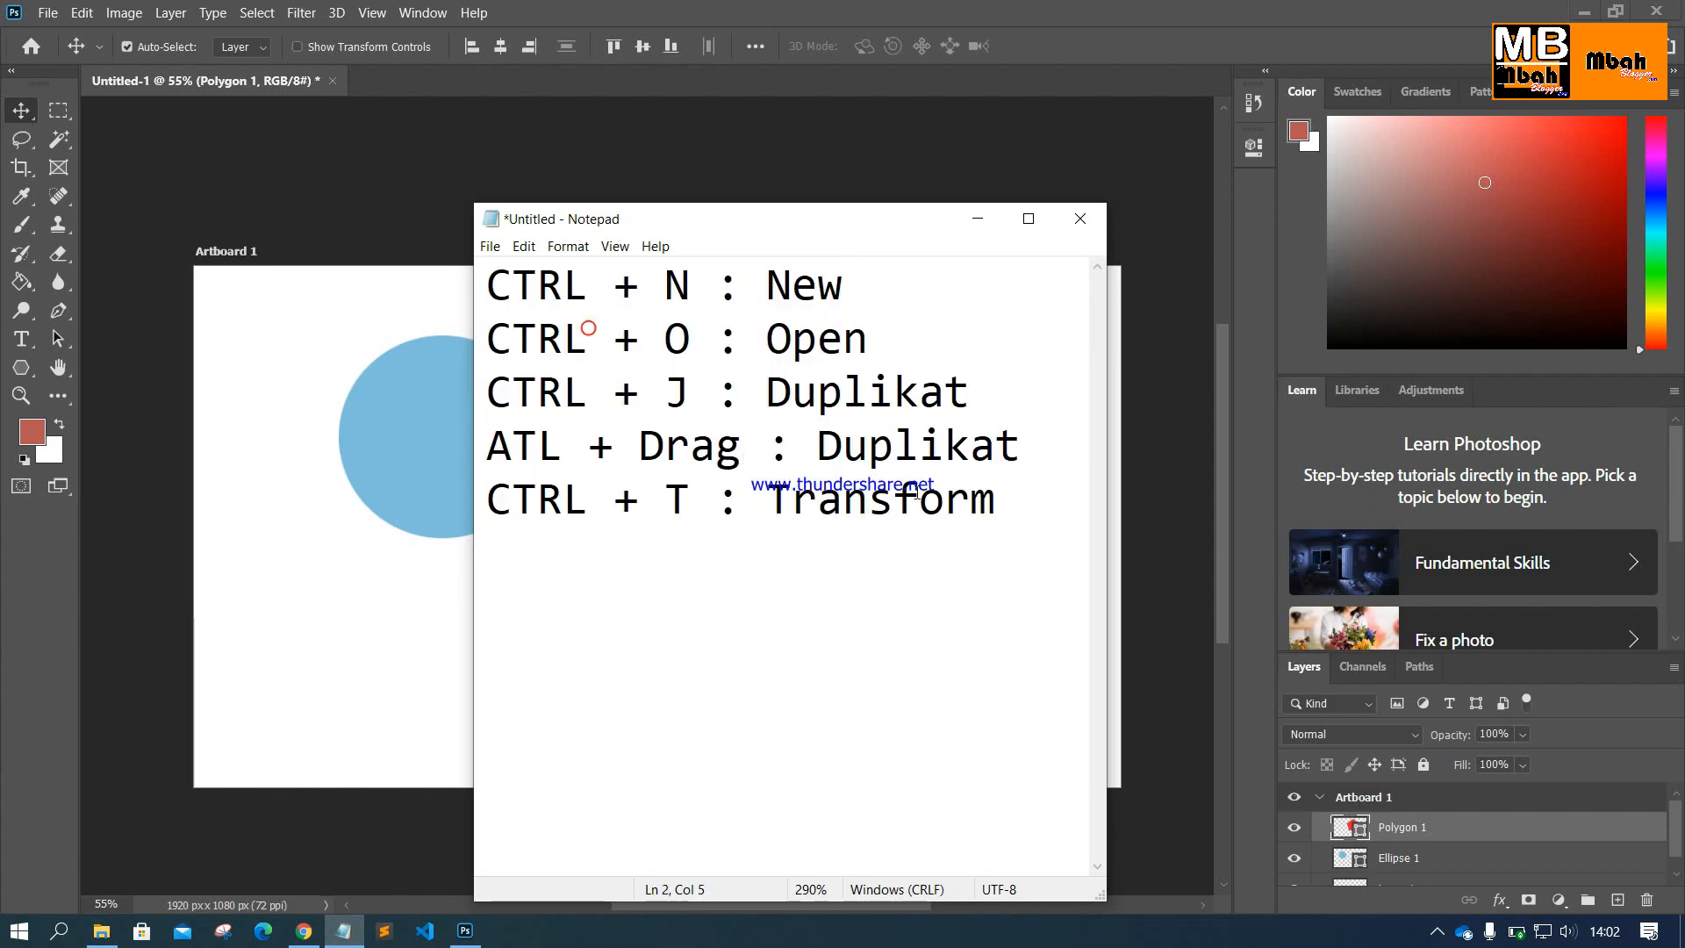
left_click_drag(485, 391, 795, 391)
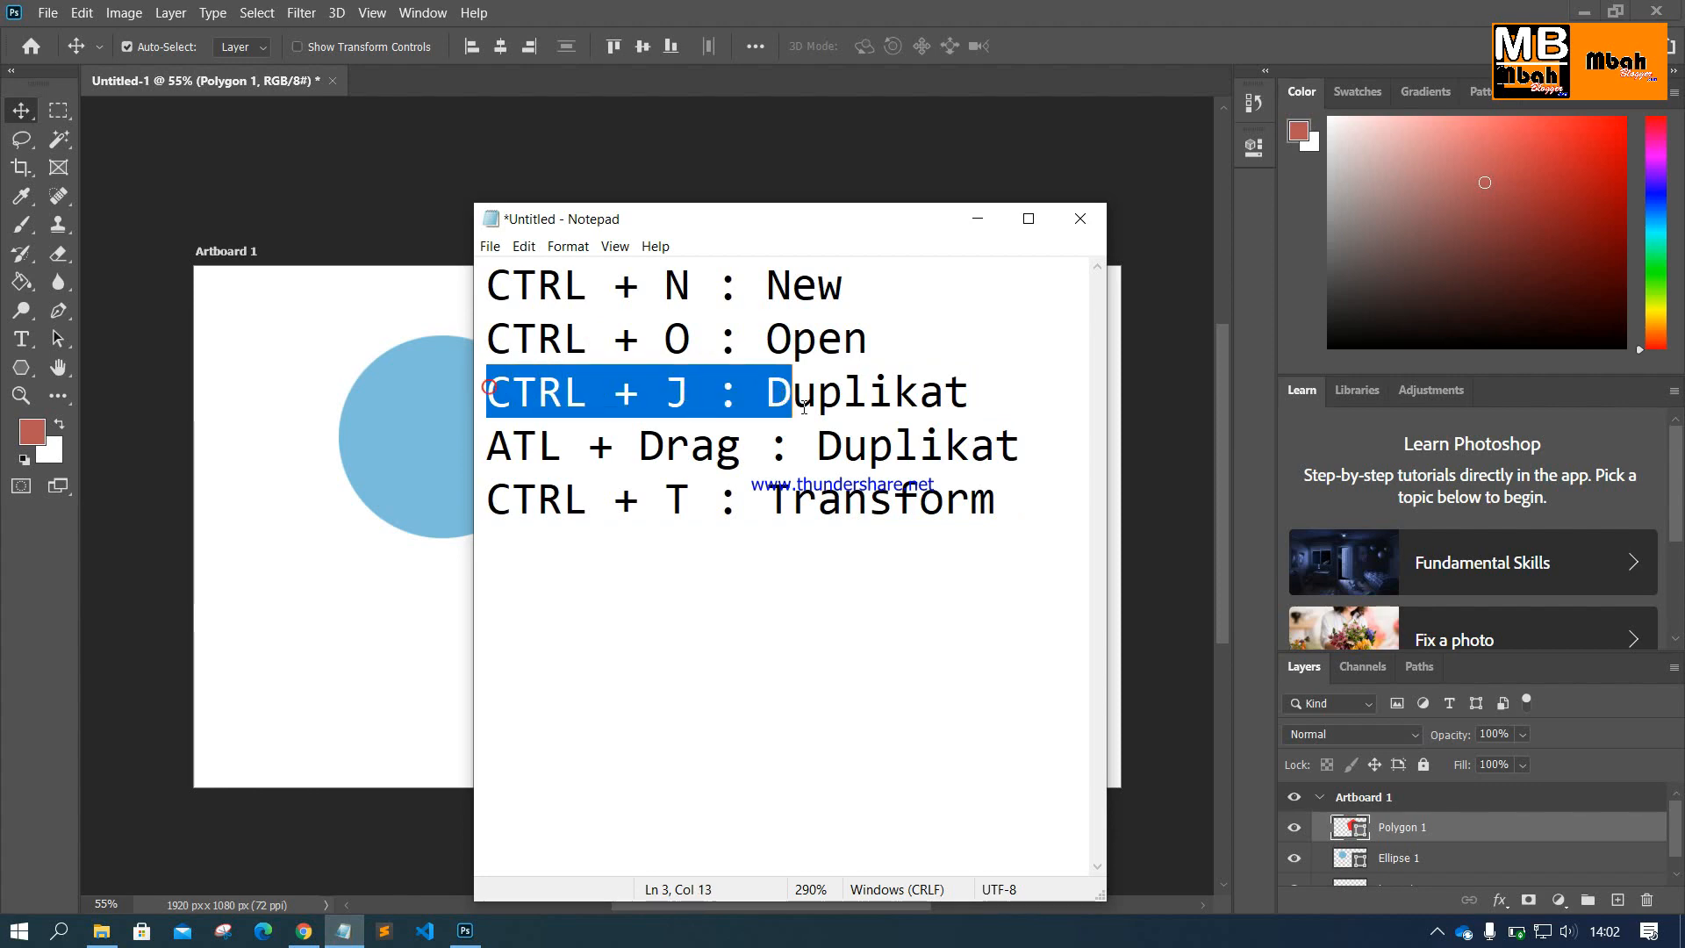
left_click(1012, 510)
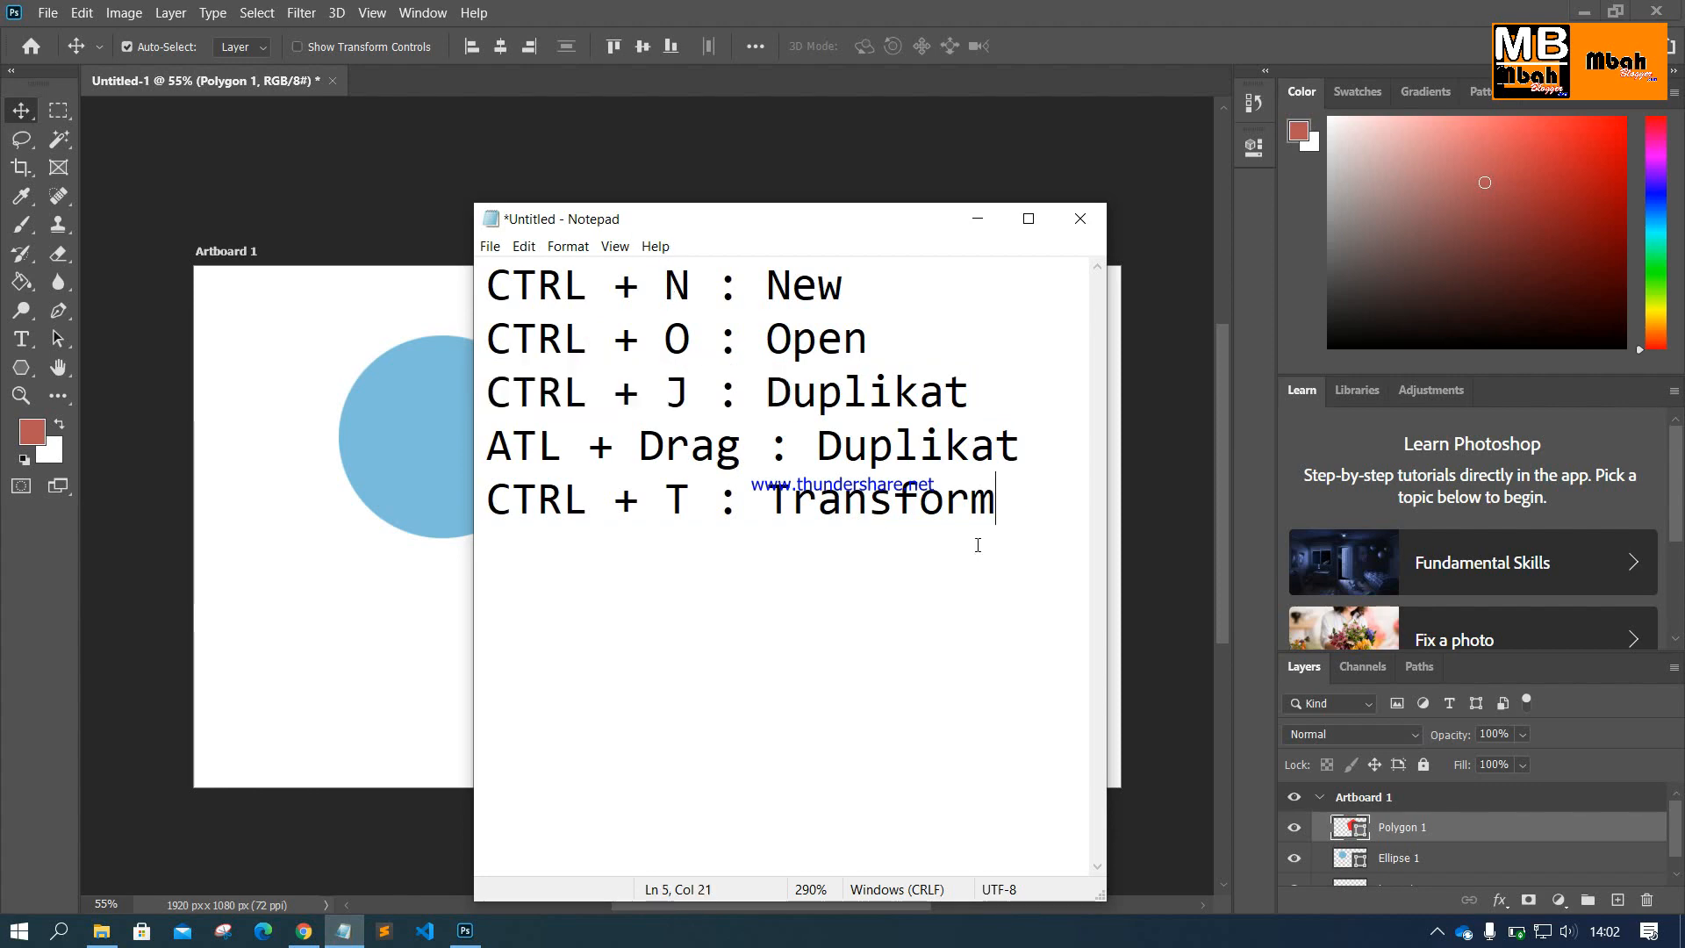
key("Return")
type("Spasi ")
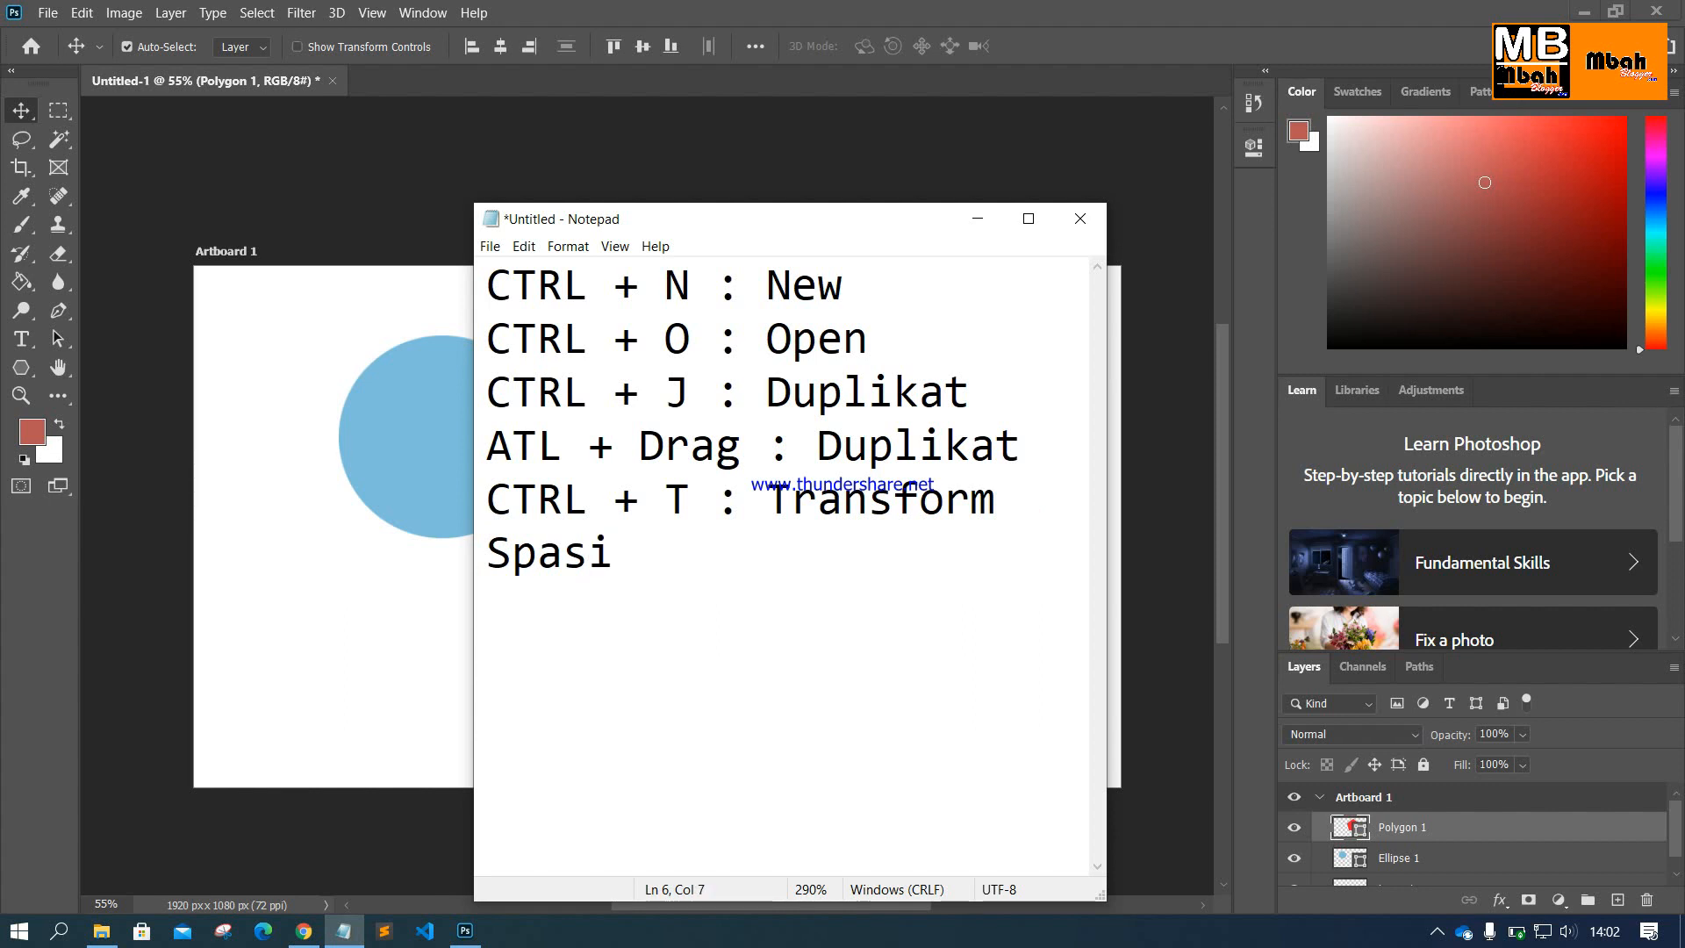
type("+ Taha")
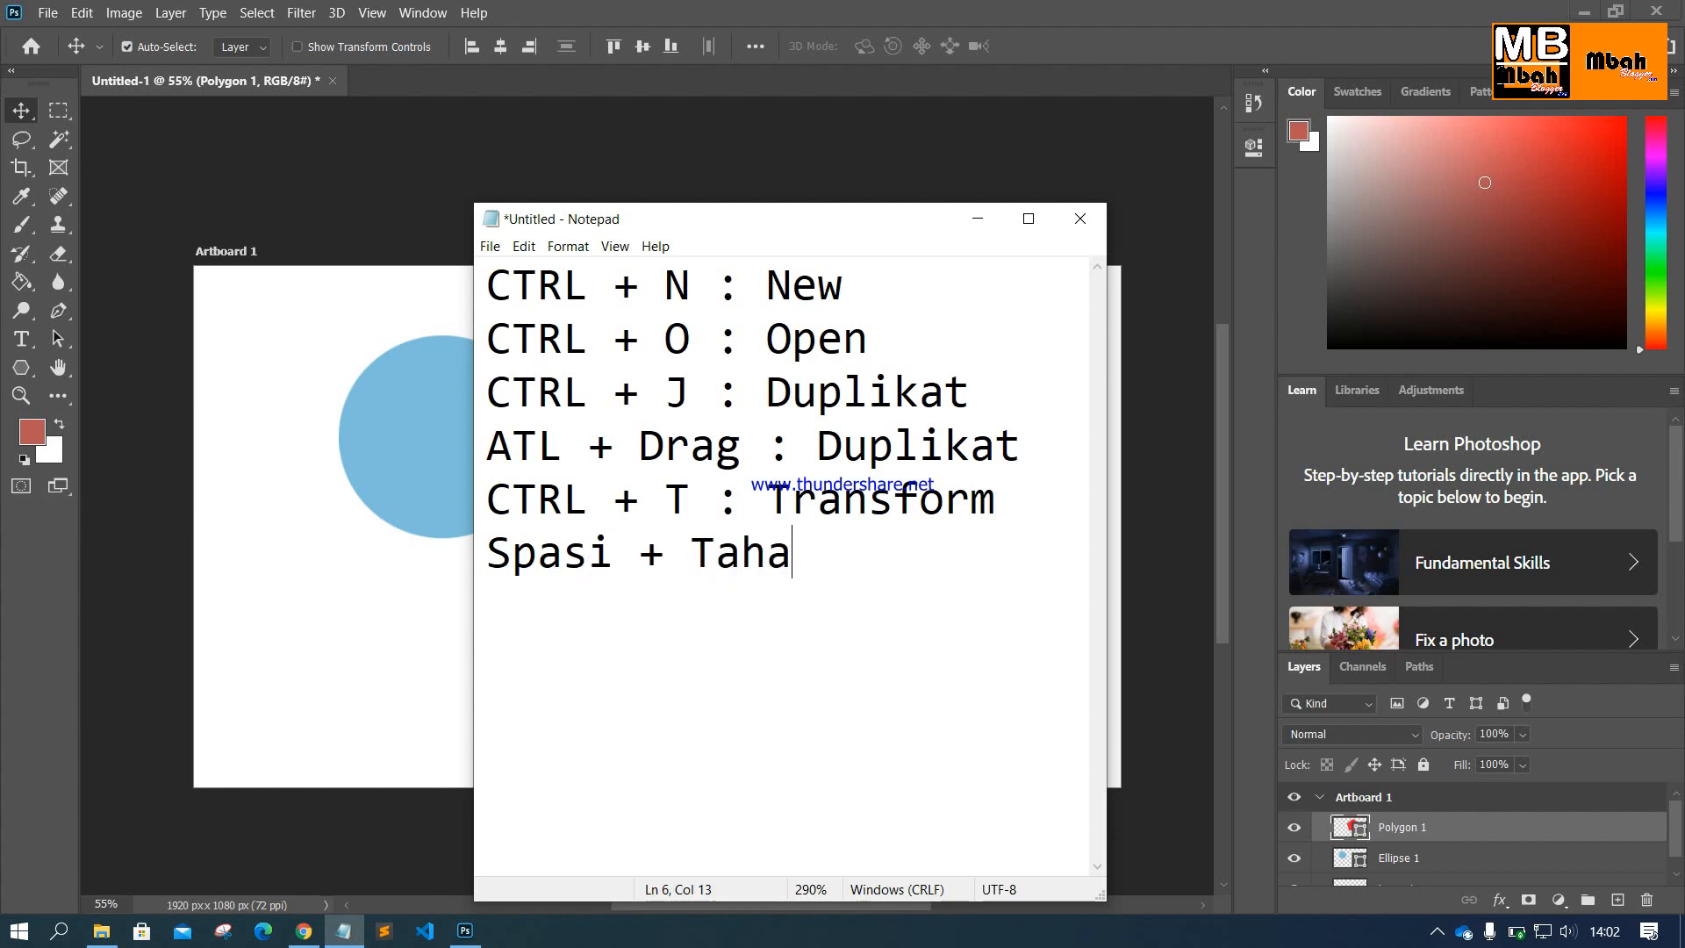
type("n : Hand")
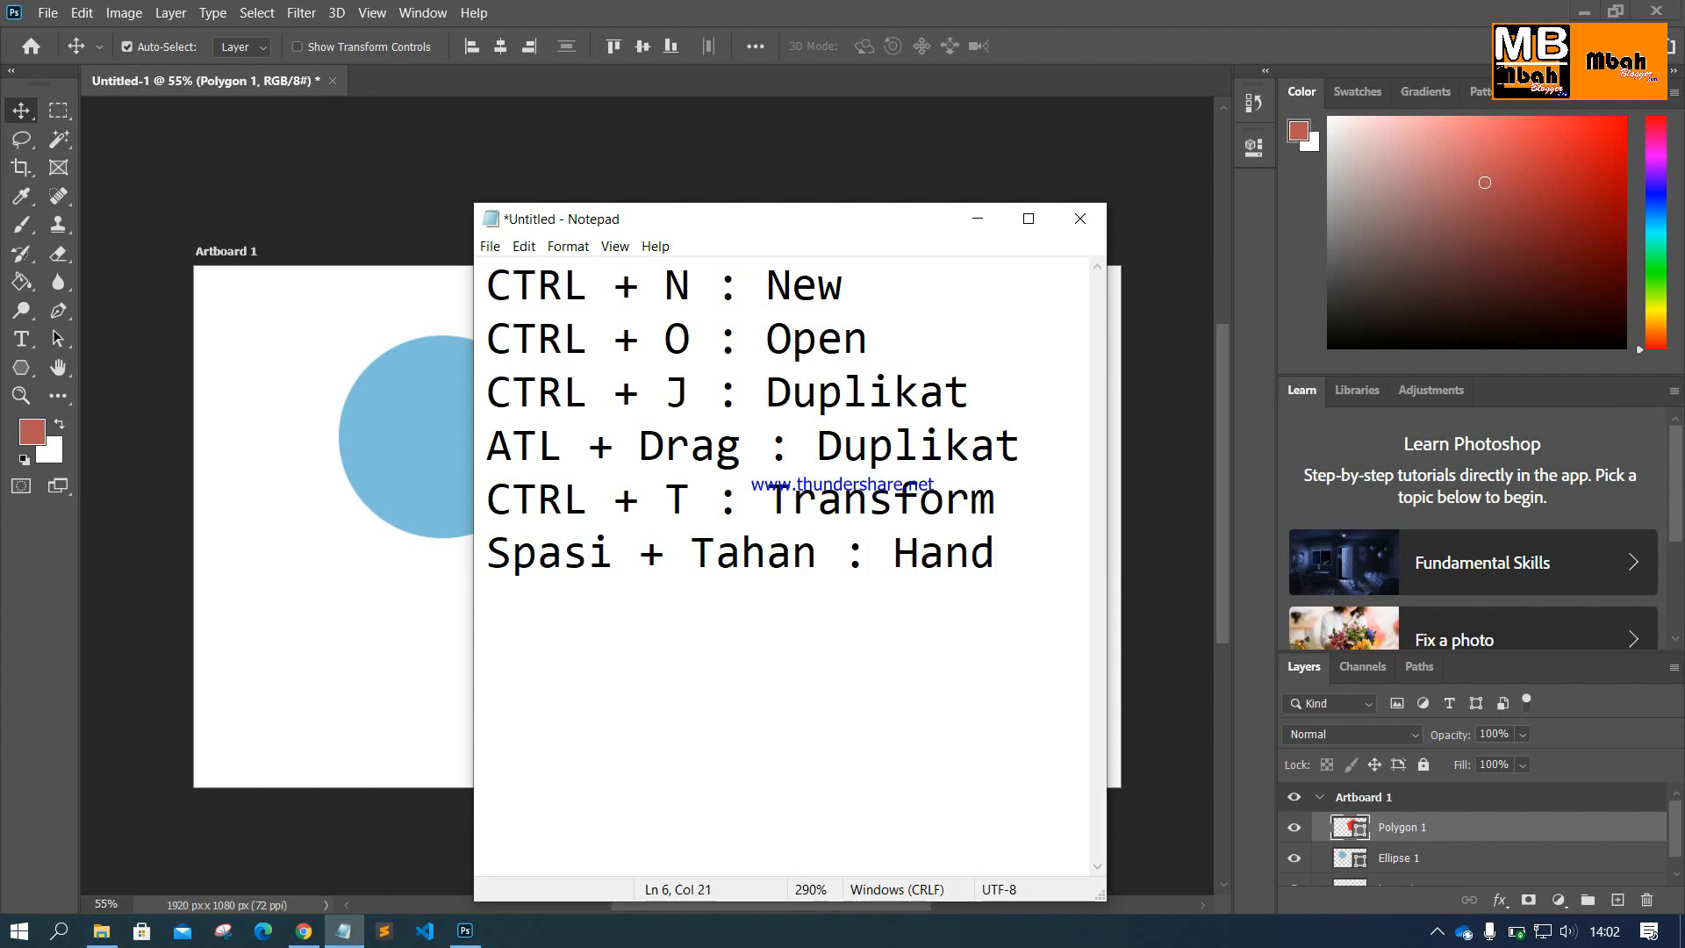
type("/Mengges")
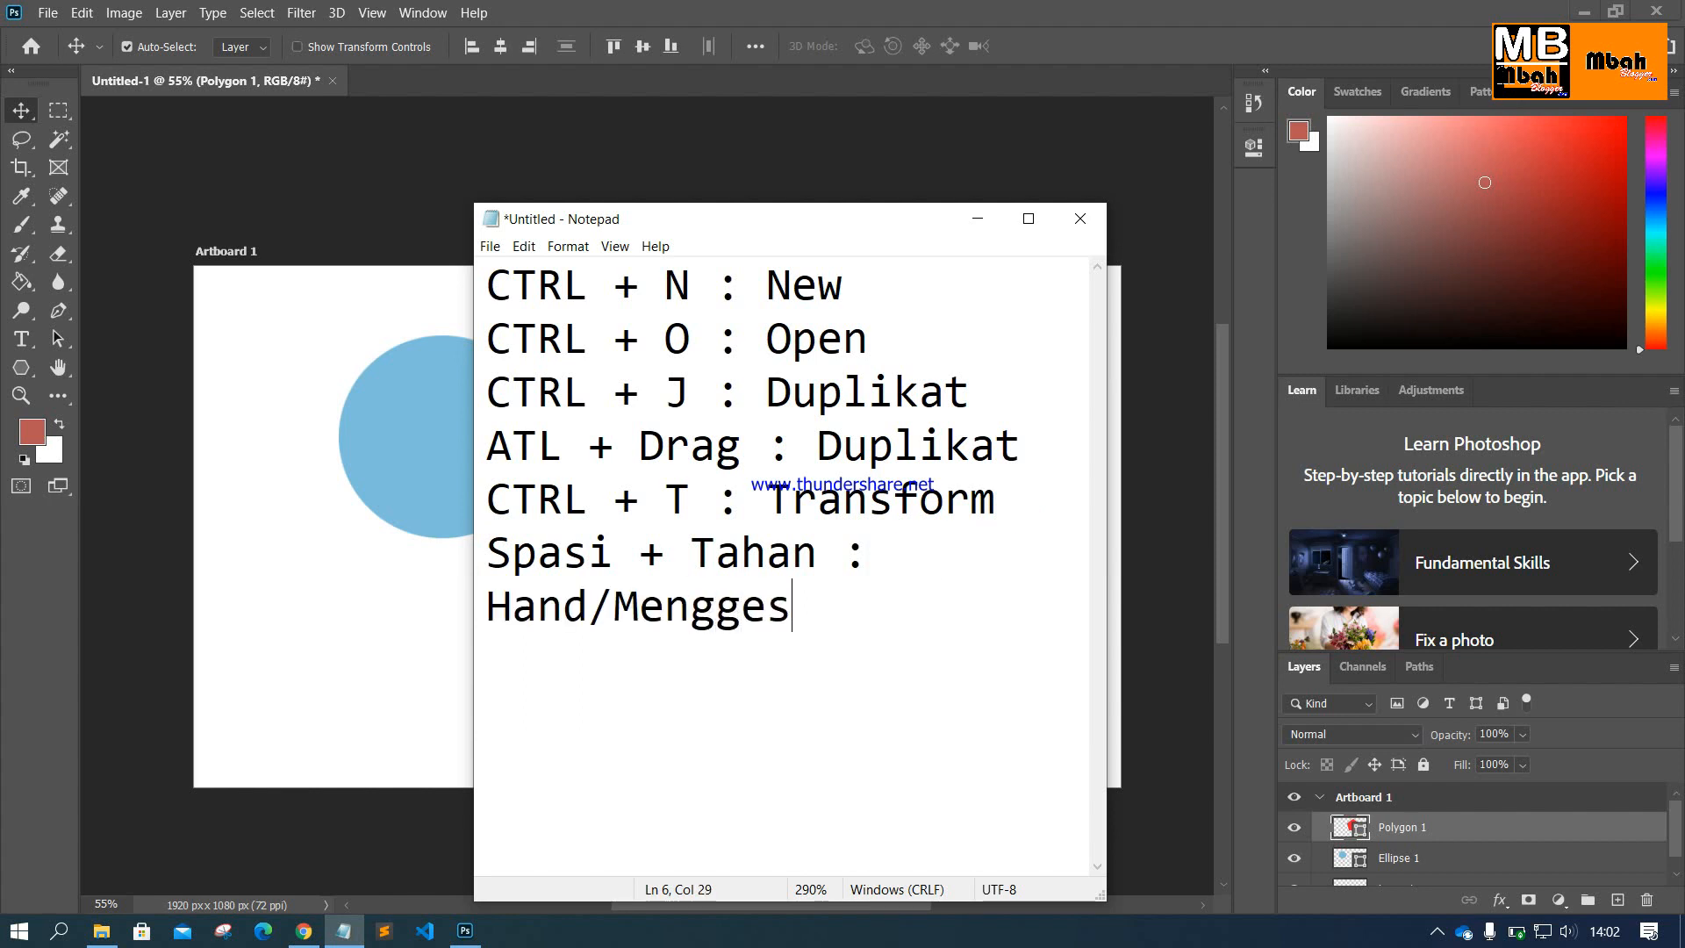
type("er ")
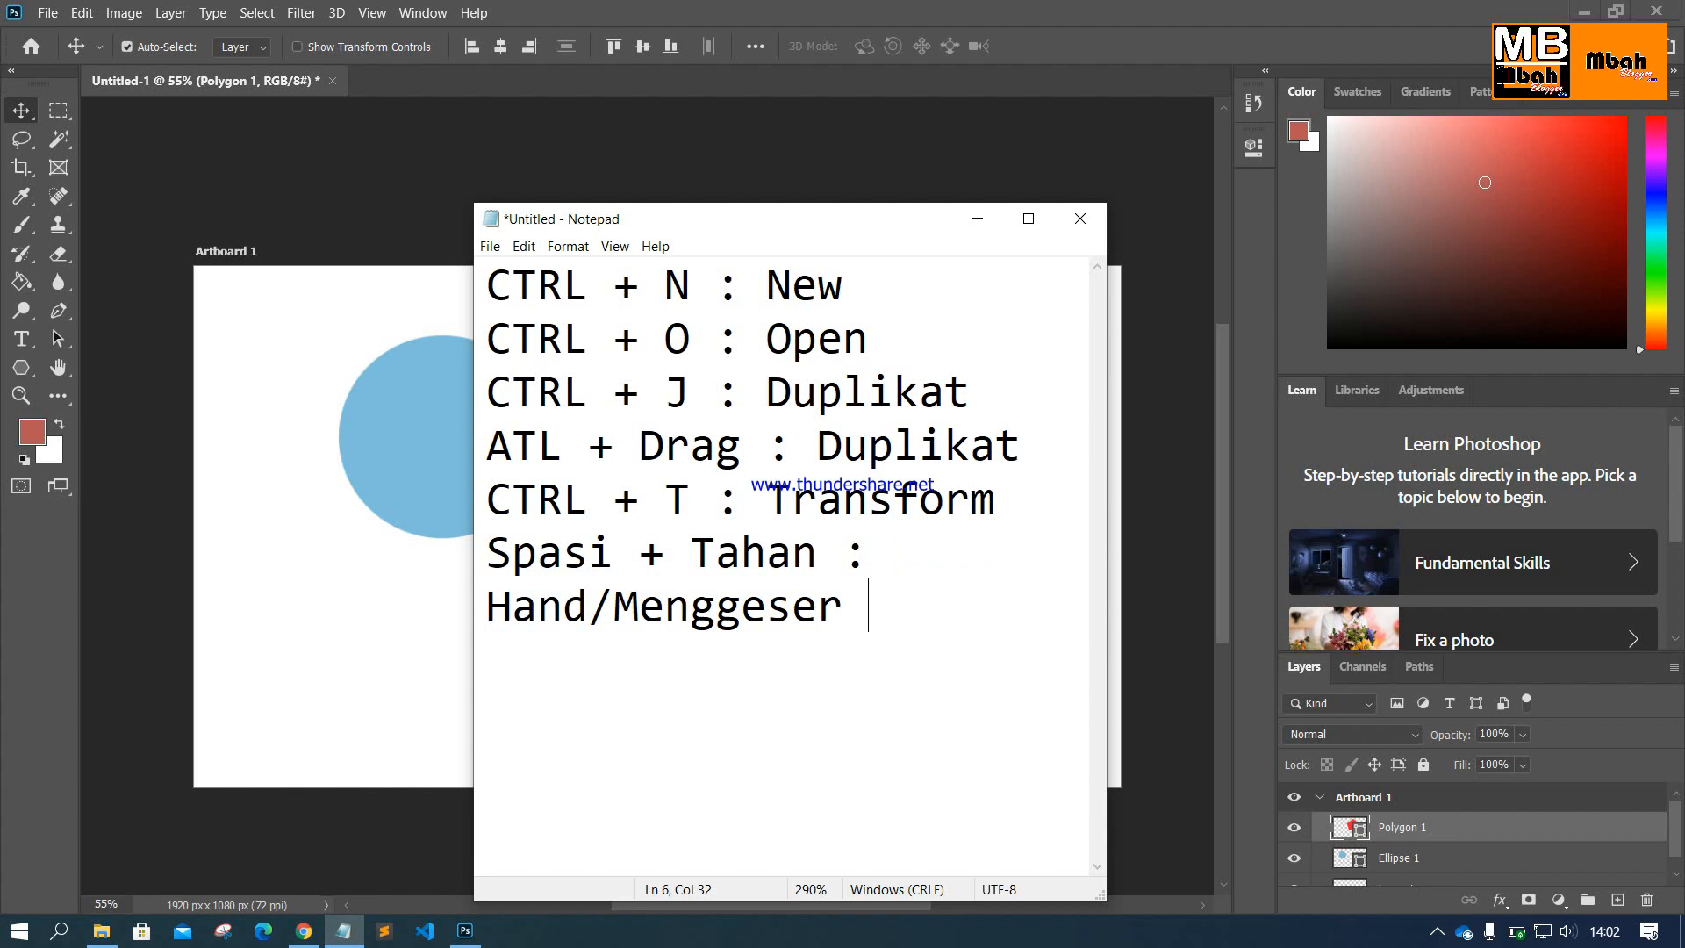
type("Layer")
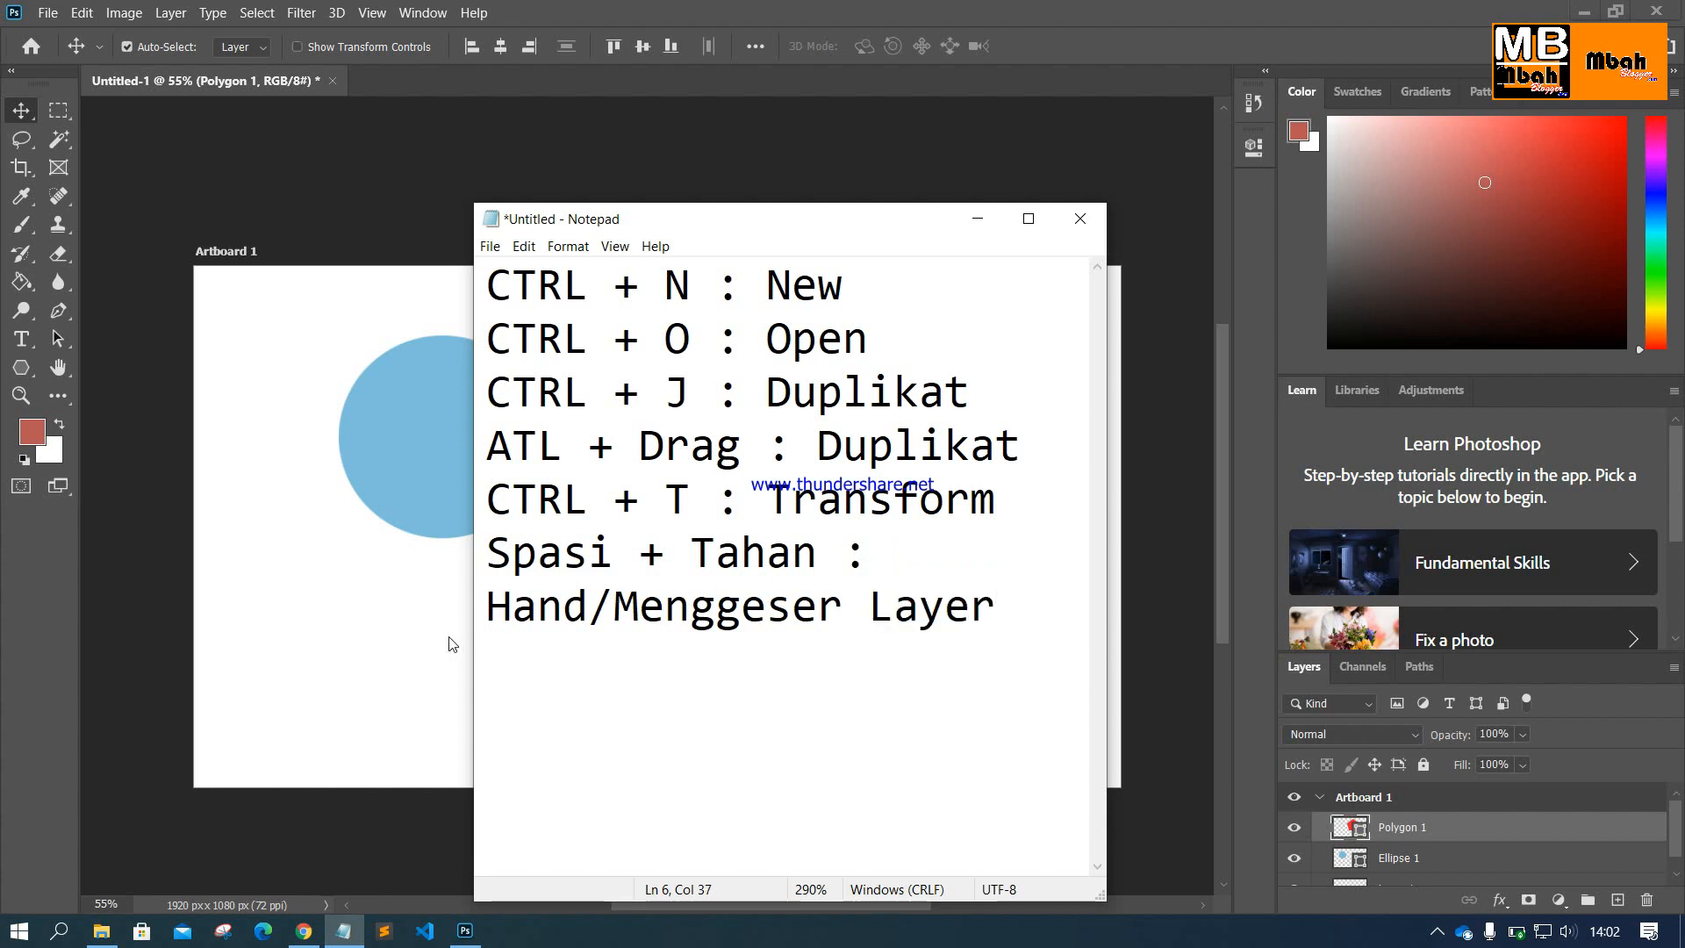
Step: Switch to Photoshop and examine the circle and pentagon up close by zooming to about 185%, panning with the Hand tool and zooming back to 65%
left_click(449, 645)
key("space")
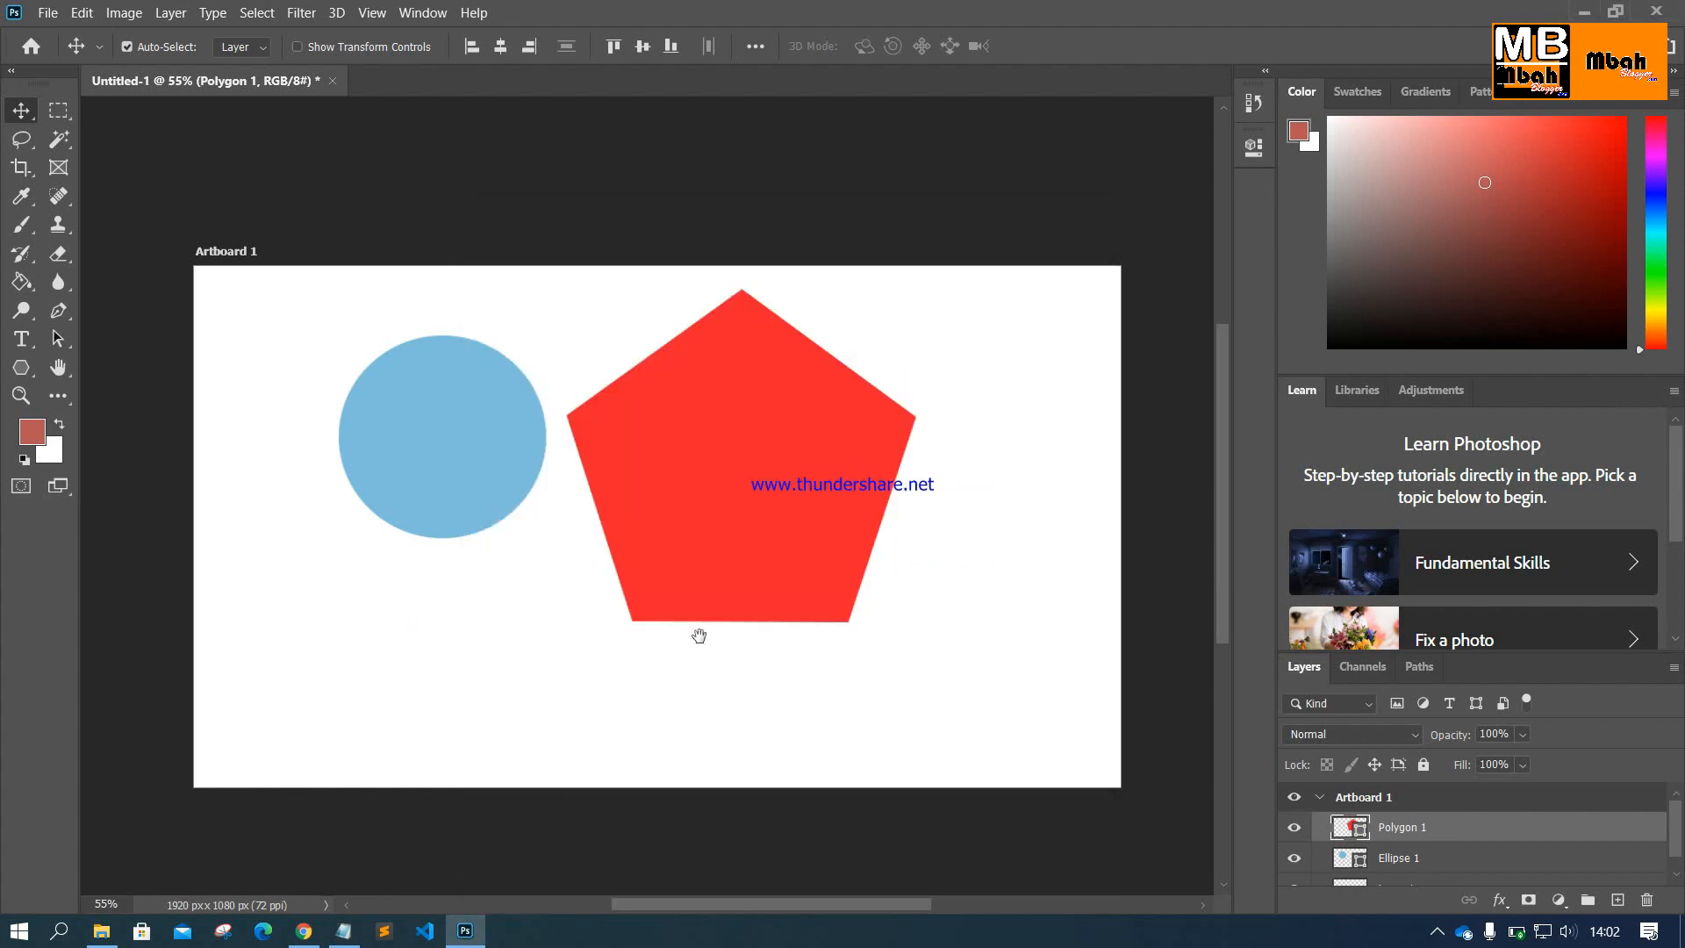
left_click_drag(699, 635, 880, 628)
scroll(677, 614, "up", 3)
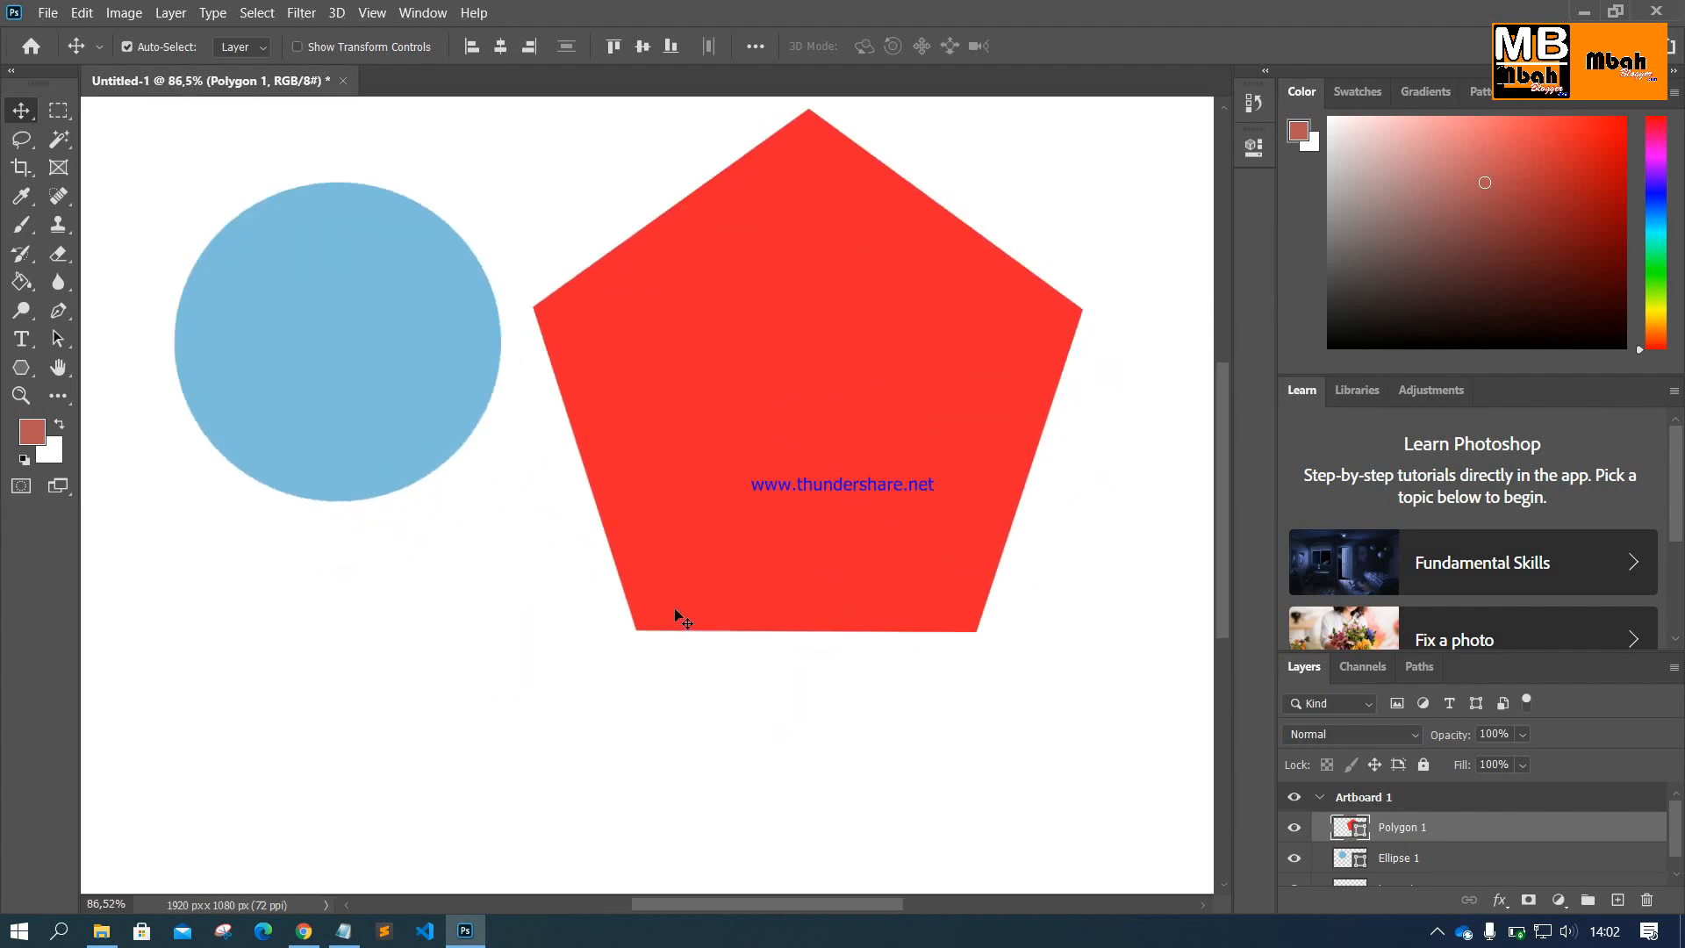
scroll(676, 611, "up", 6)
key("space")
left_click_drag(760, 235, 718, 495)
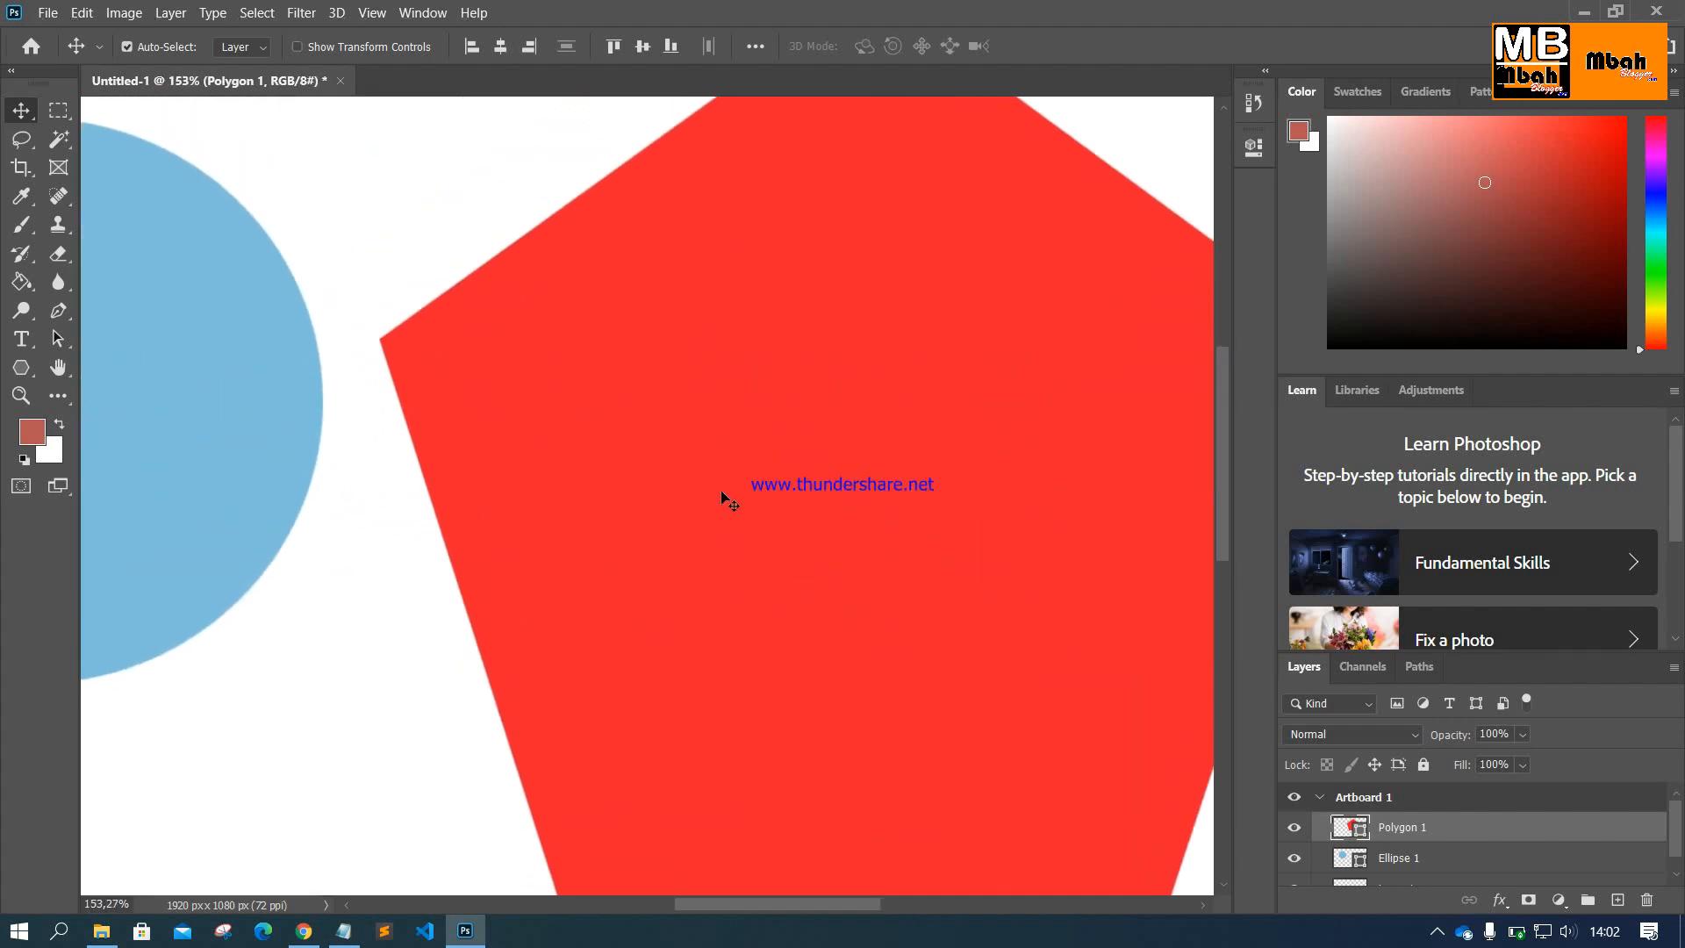
scroll(721, 493, "up", 2)
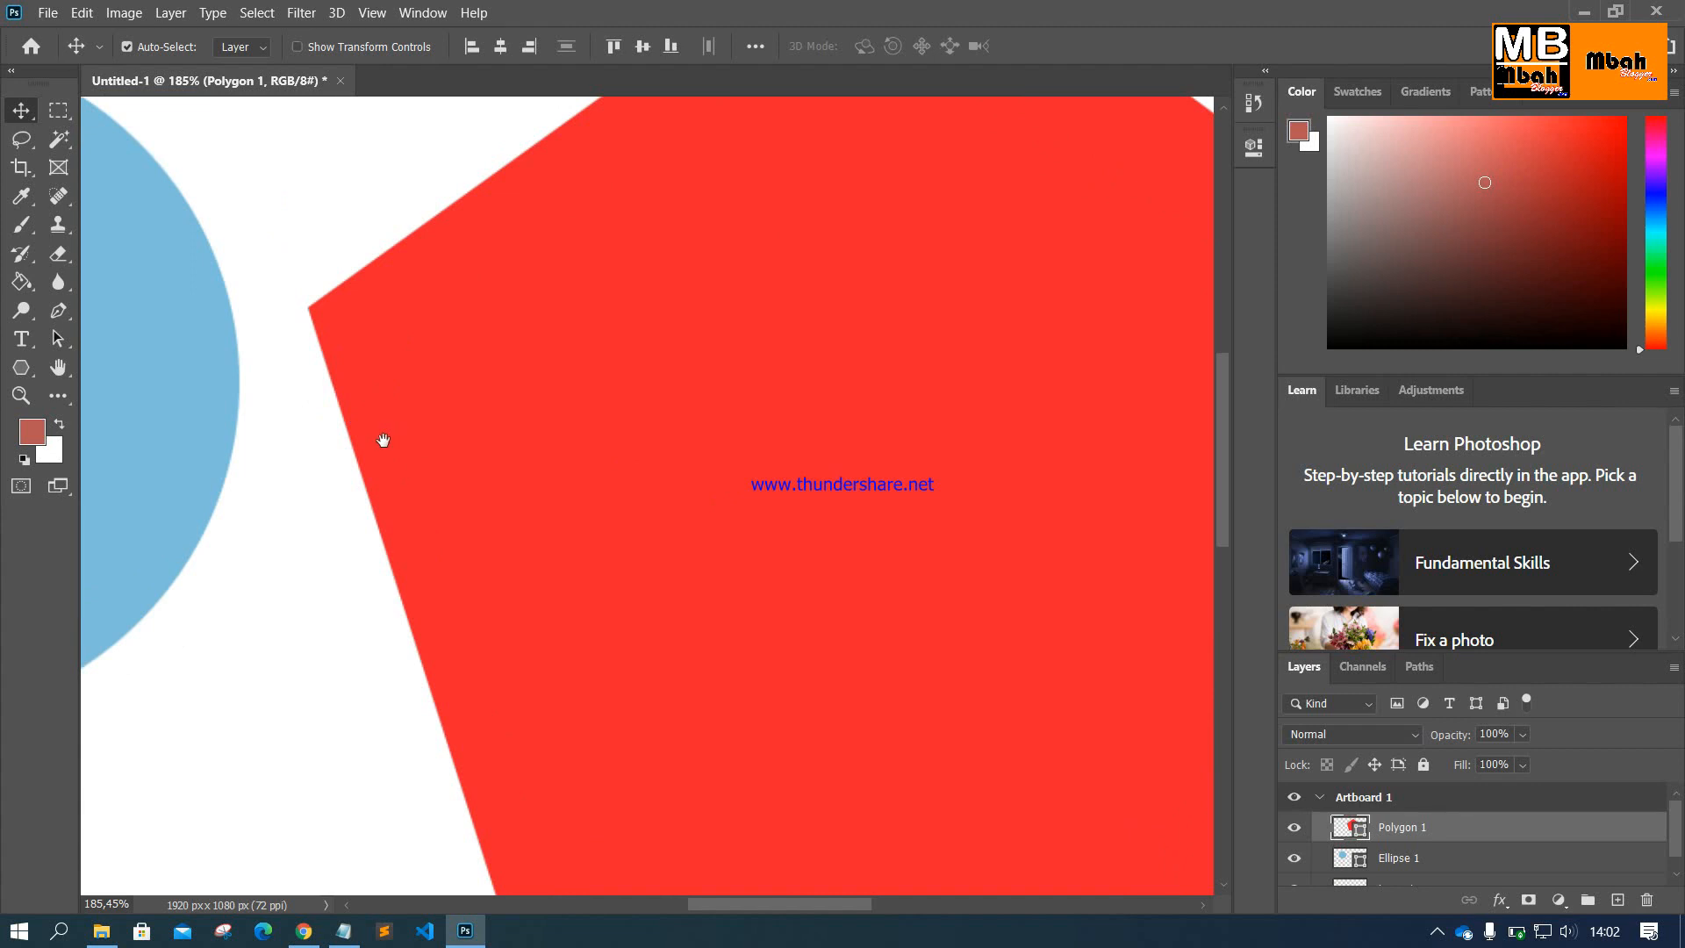
left_click_drag(383, 440, 526, 681)
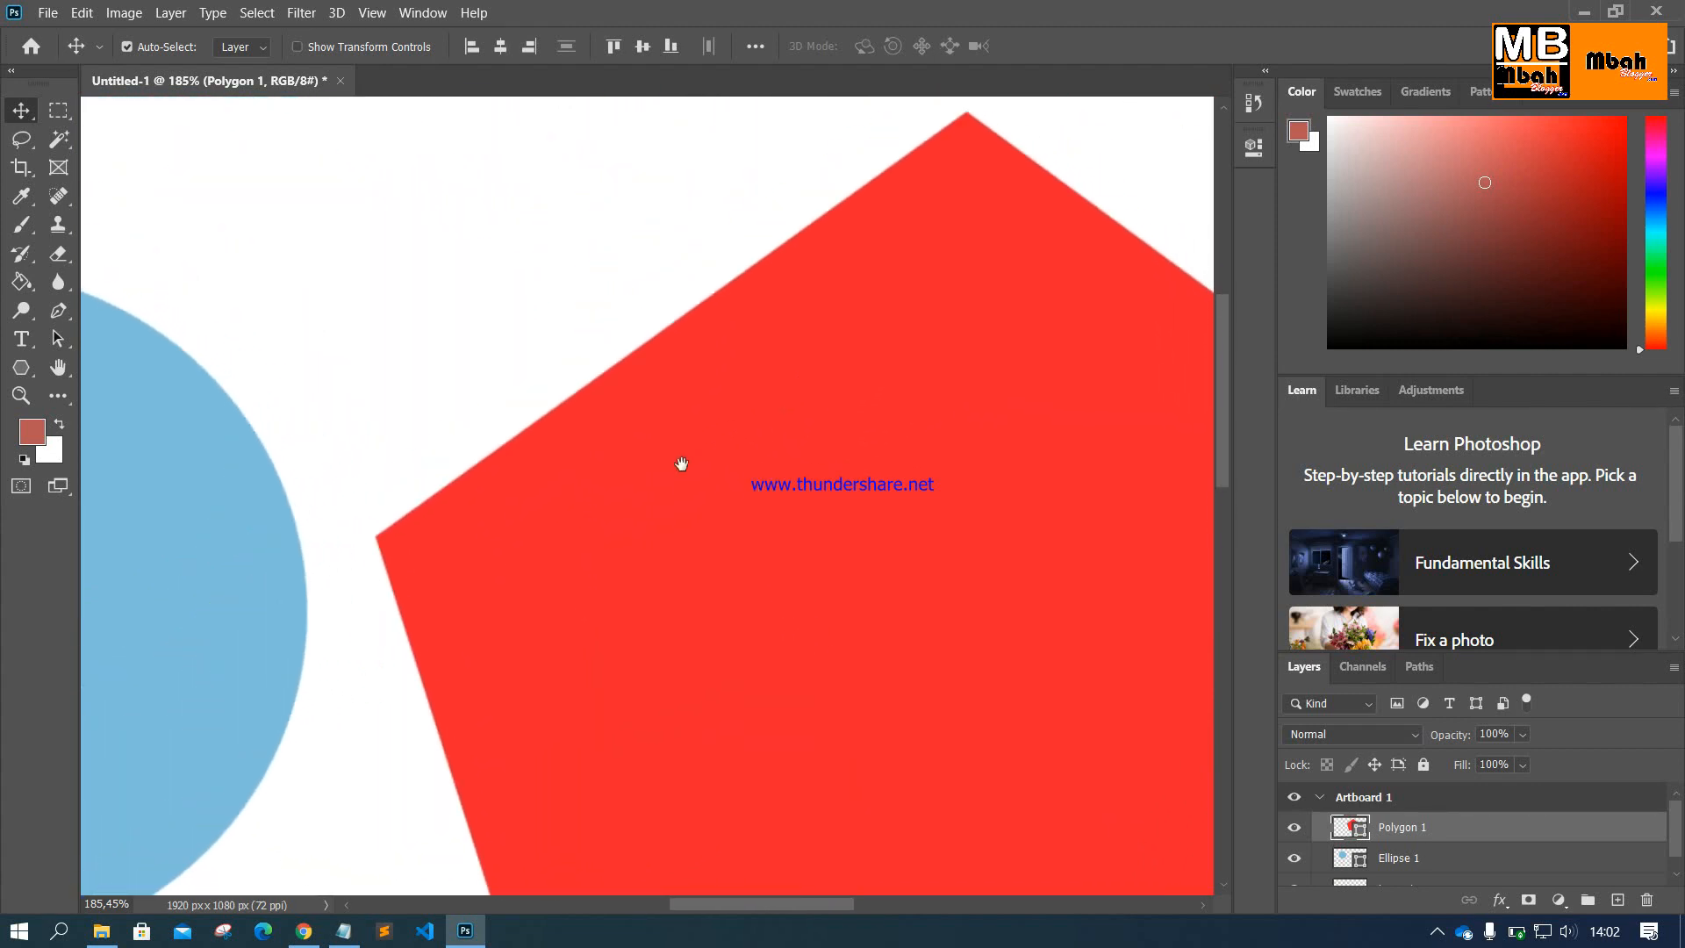
left_click_drag(808, 387, 482, 856)
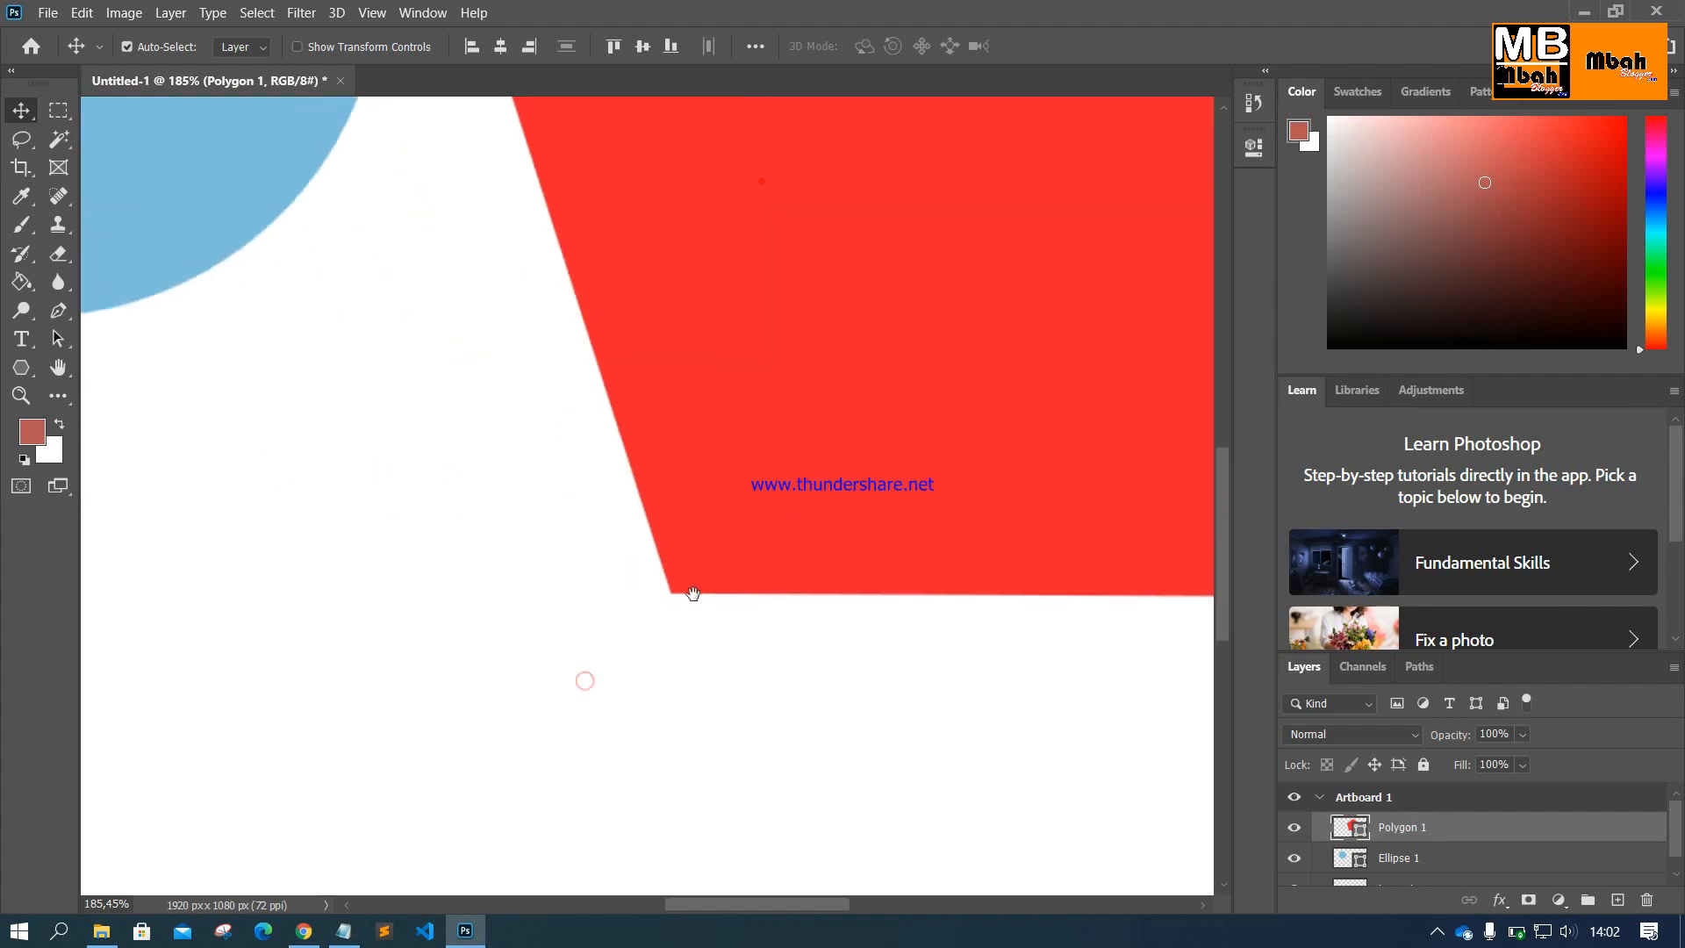
scroll(689, 569, "down", 2)
scroll(690, 569, "down", 10)
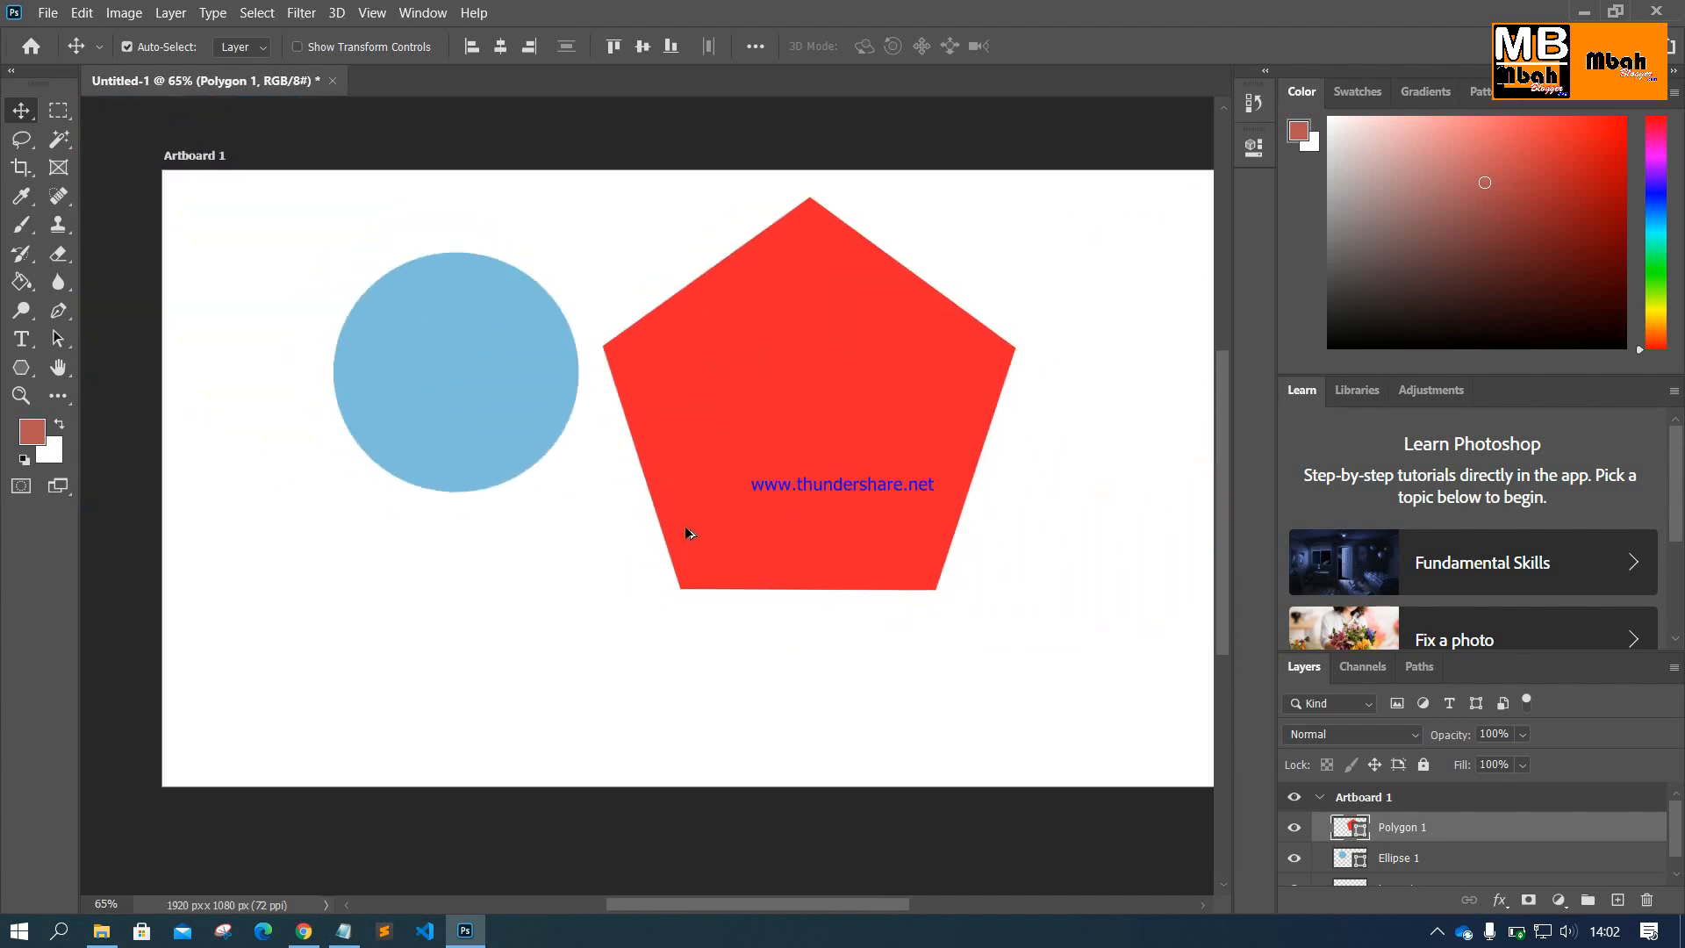
Step: Switch to Notepad, fit the sixth entry on one line by widening the window and reducing text zoom to 250%, and start a new line
left_click_drag(871, 494, 727, 512)
left_click(344, 930)
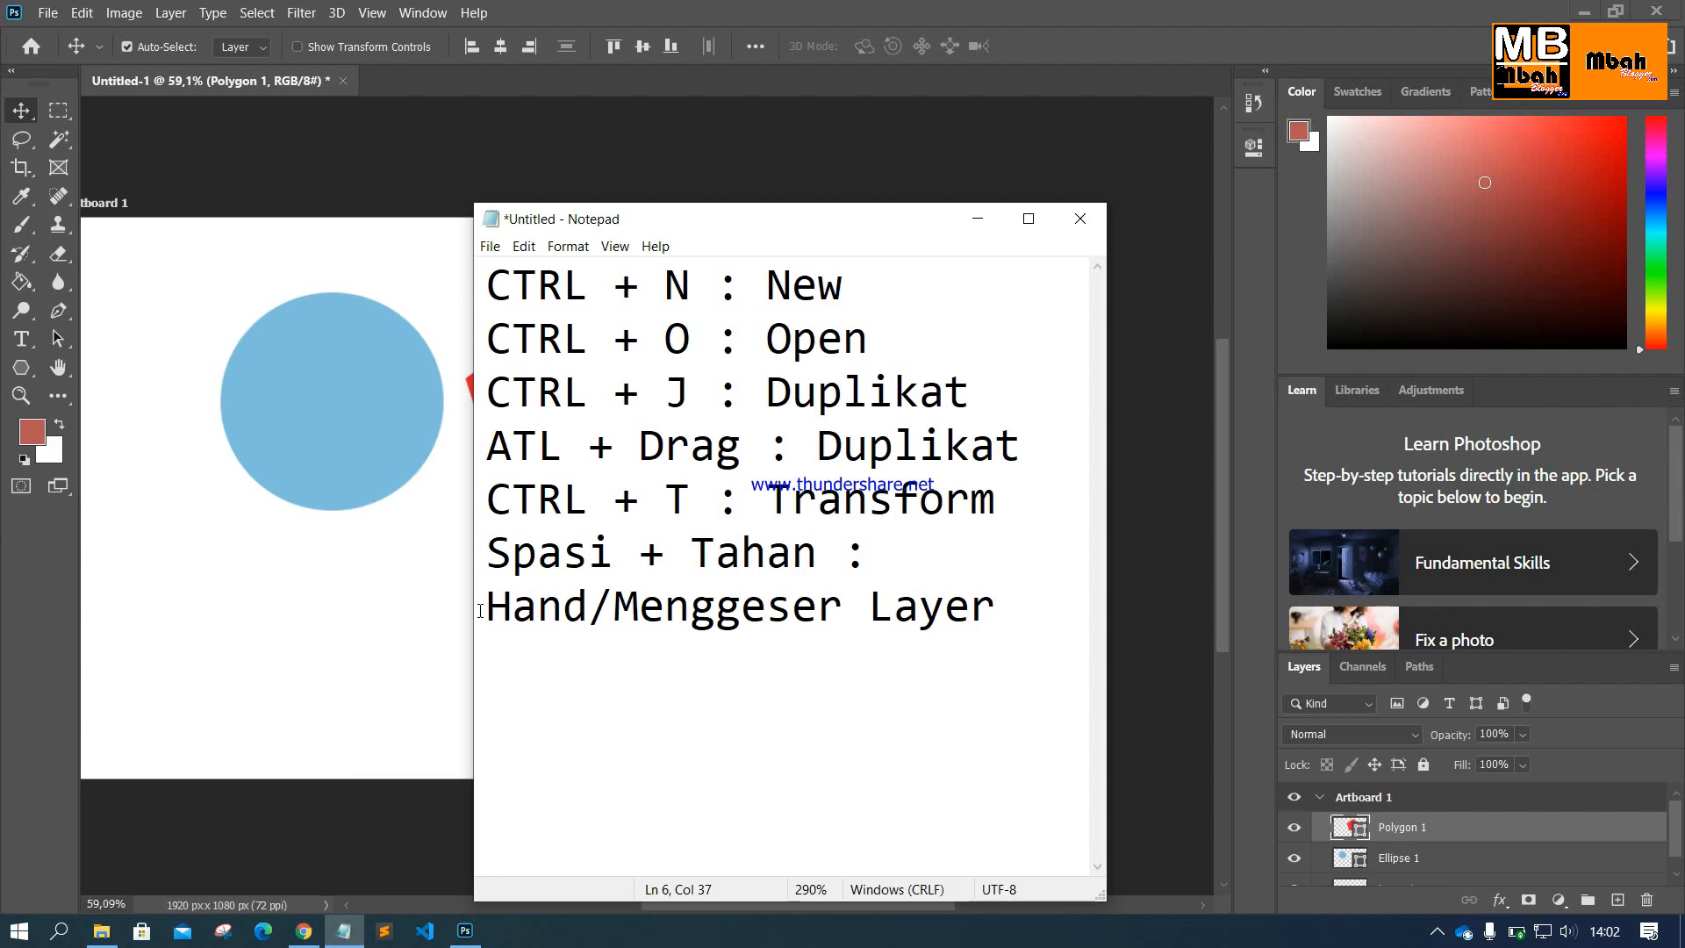
left_click_drag(475, 611, 276, 611)
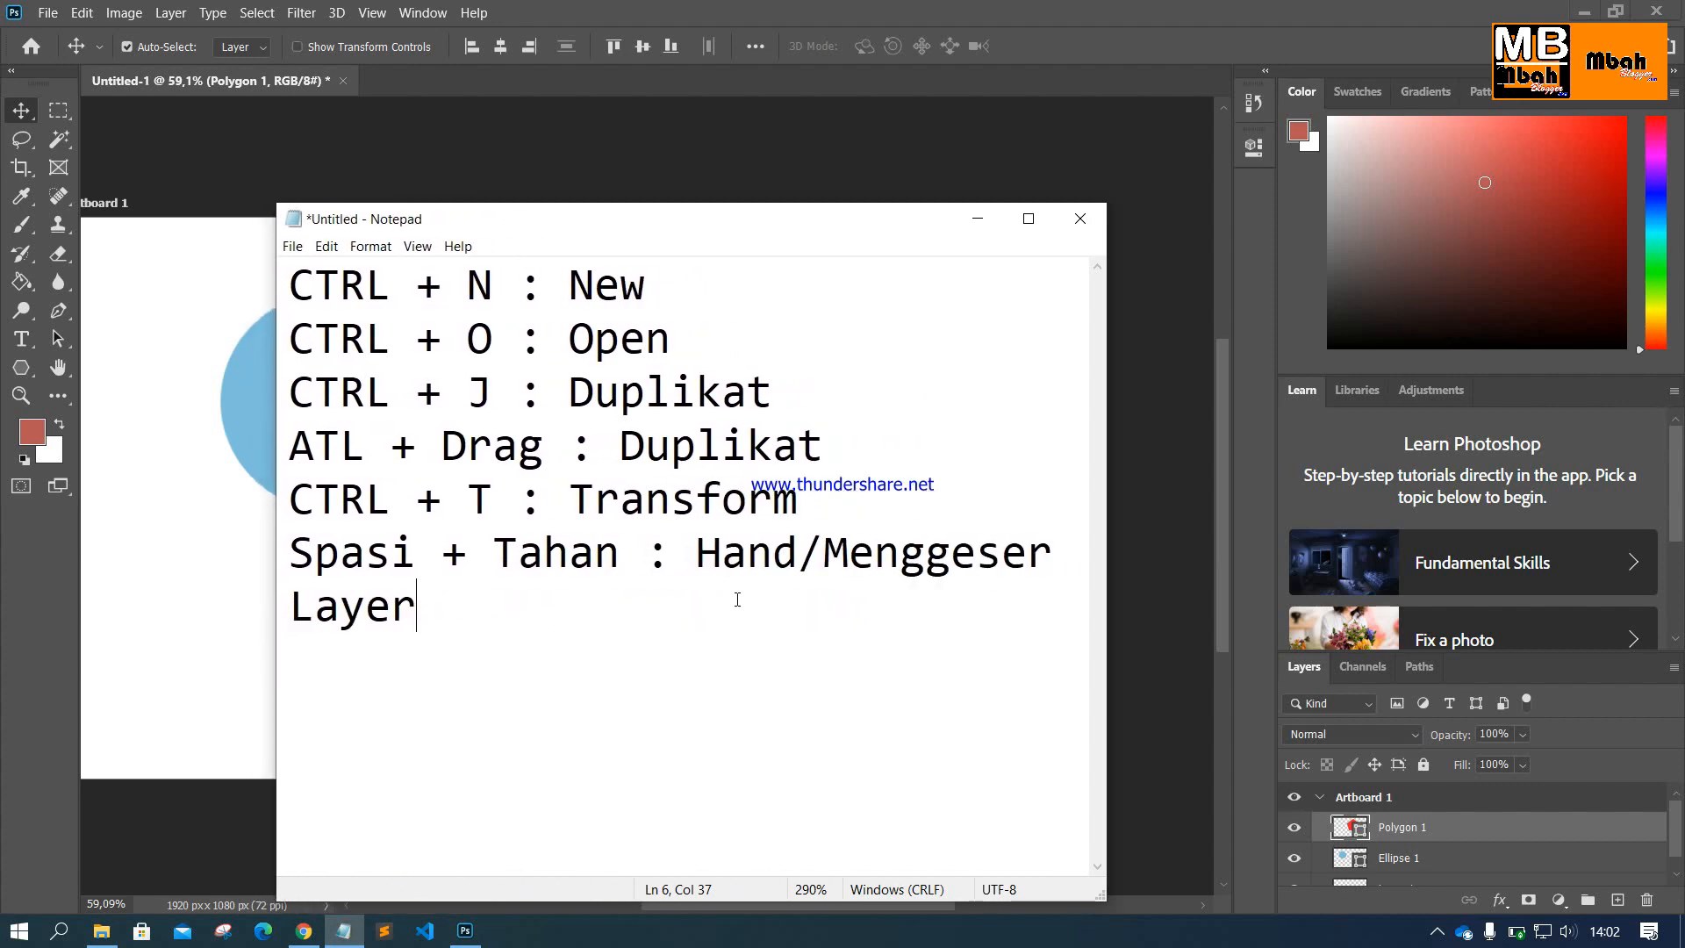
scroll(737, 599, "down", 4)
key("Return")
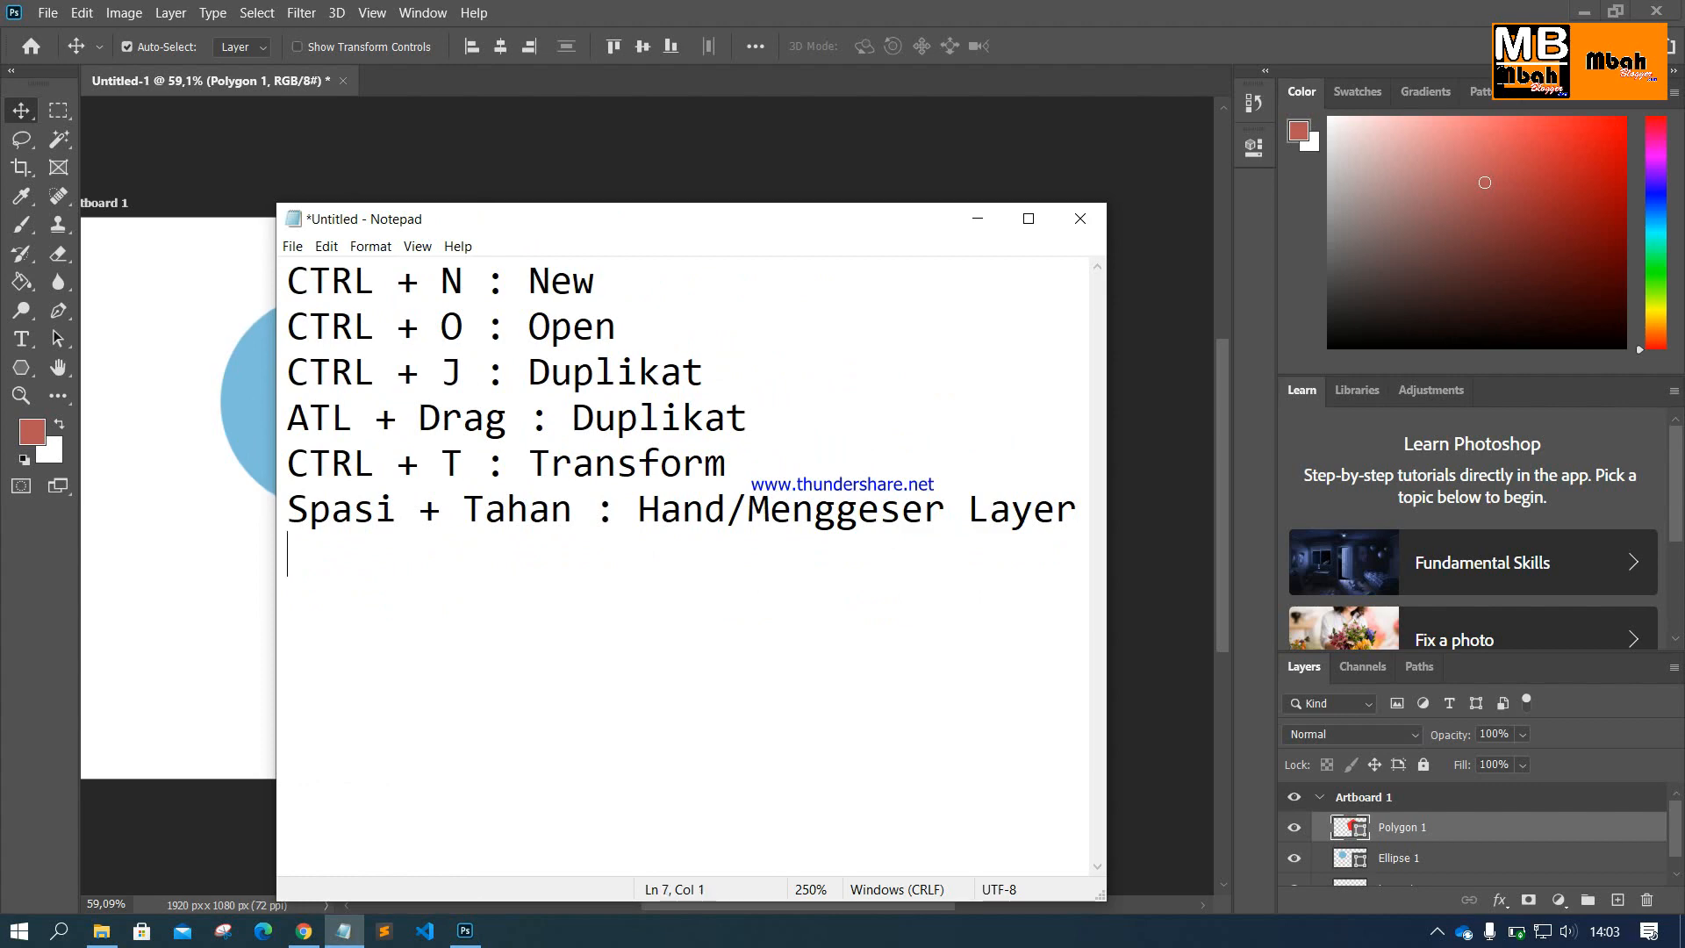
type("Zoom")
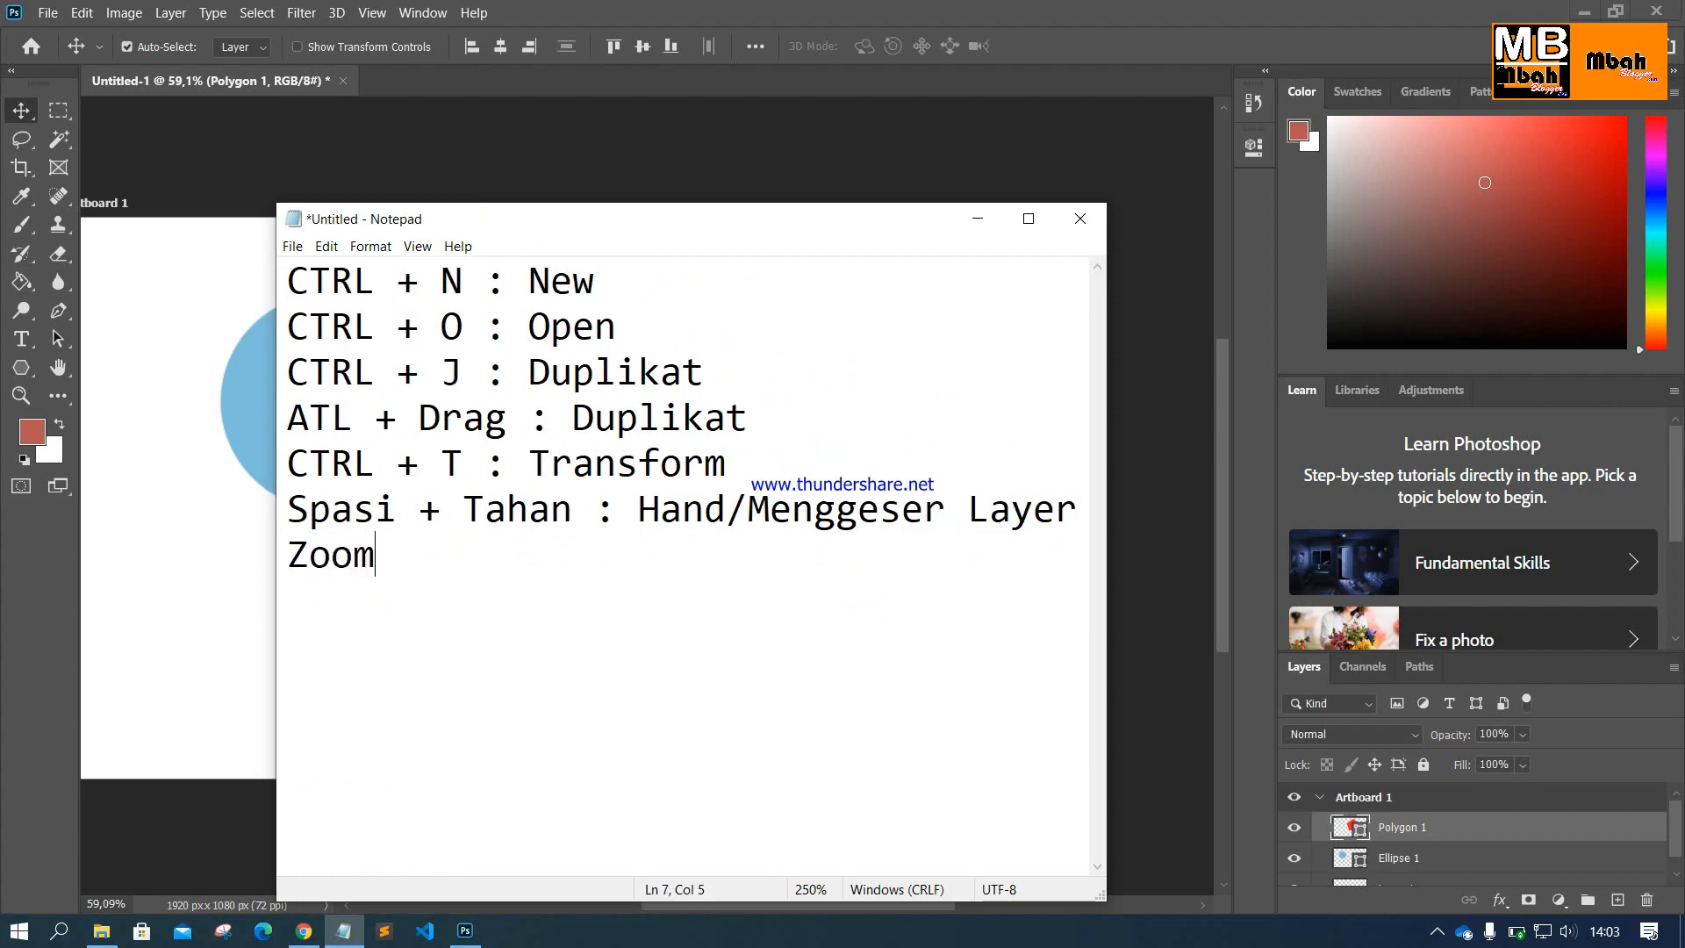
type("in")
key("BackSpace")
key("BackSpace")
type("In + Zoom Out")
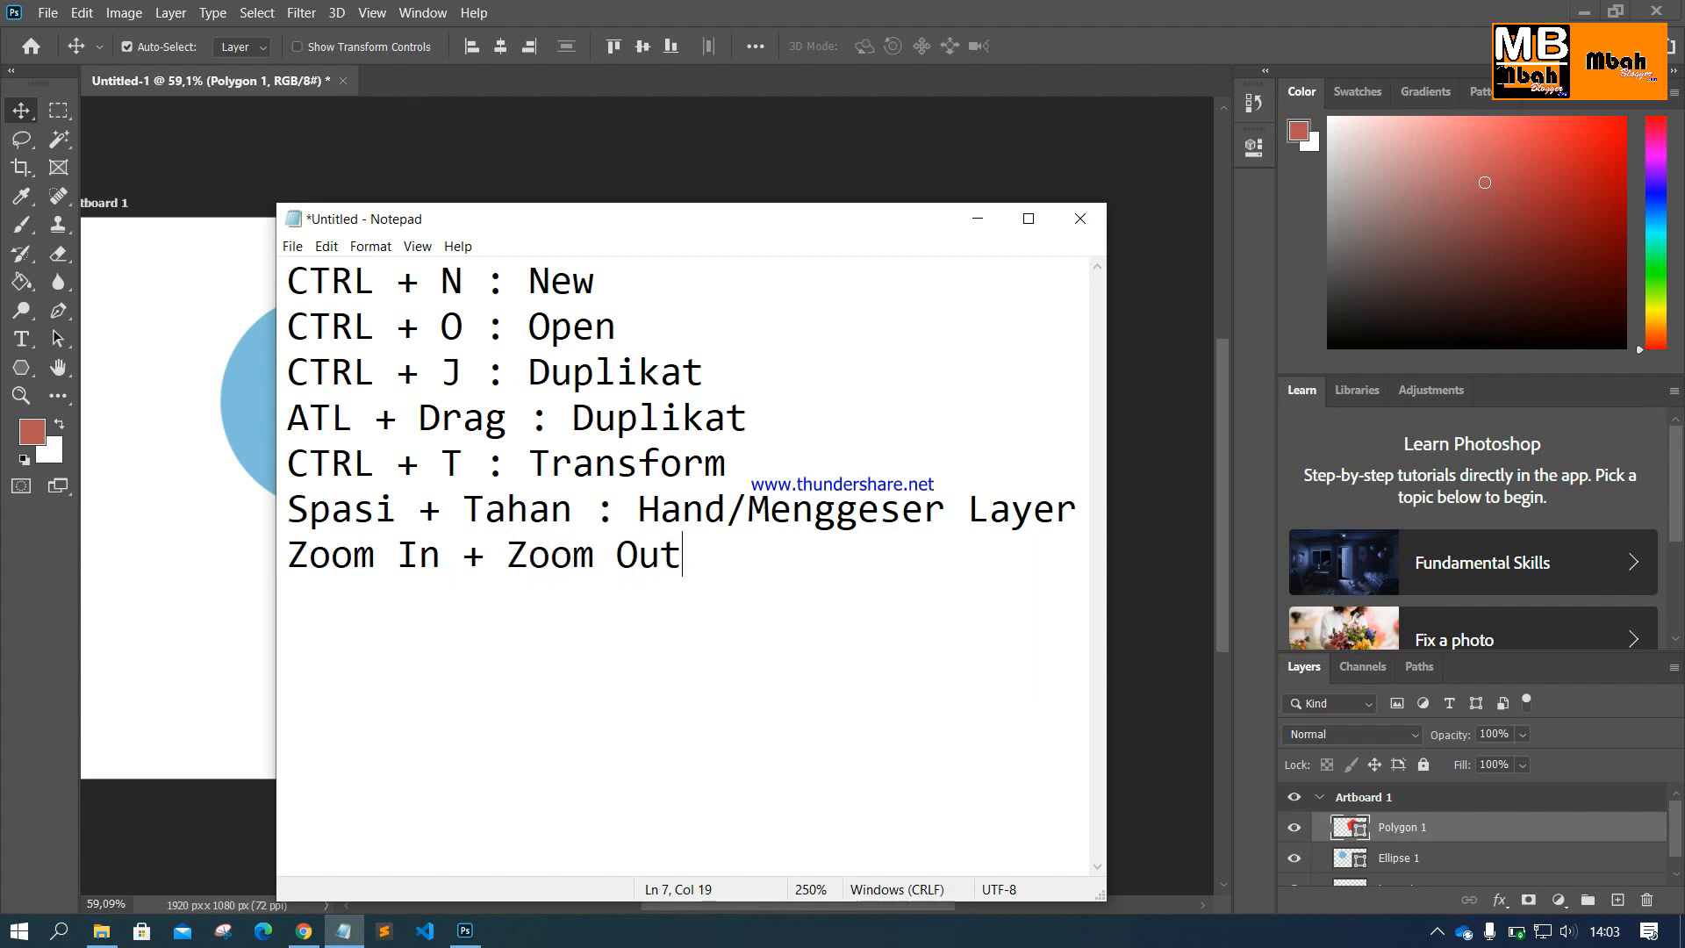
key("ctrl+shift+Left")
key("ctrl+shift+Left")
key("ctrl+shift+Left")
key("ctrl+shift+Left")
key("ctrl+shift+Left")
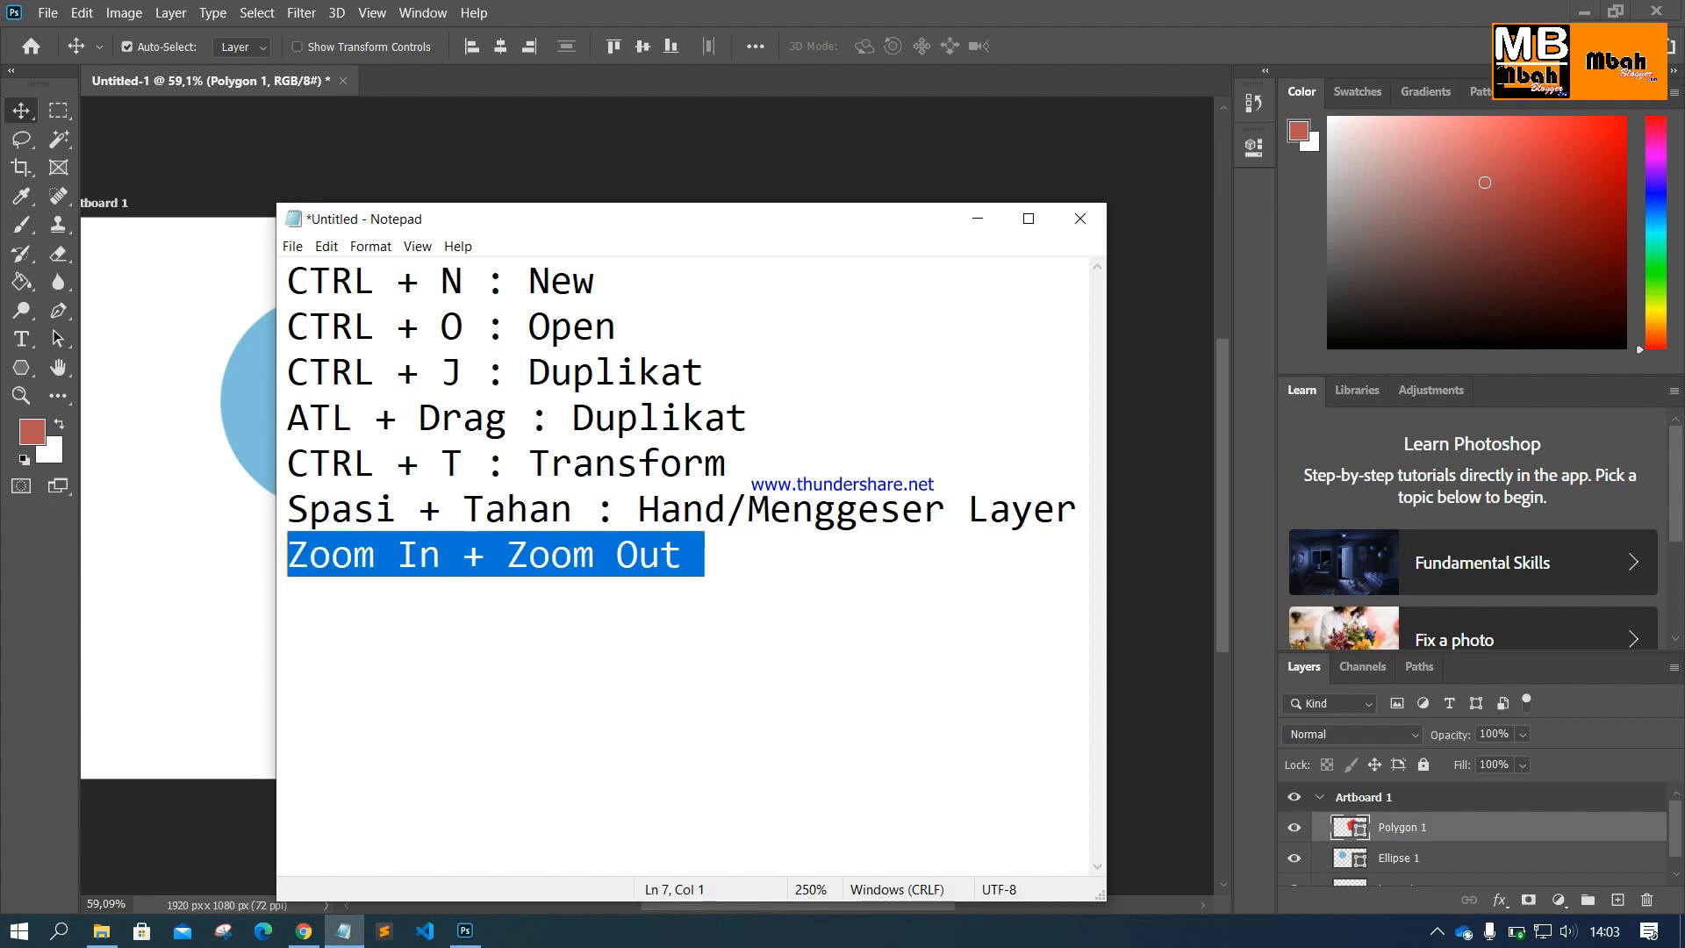
Step: Enter "Alt + Scroll Up : Zoom In" as the seventh entry in the shortcut list
type("Al")
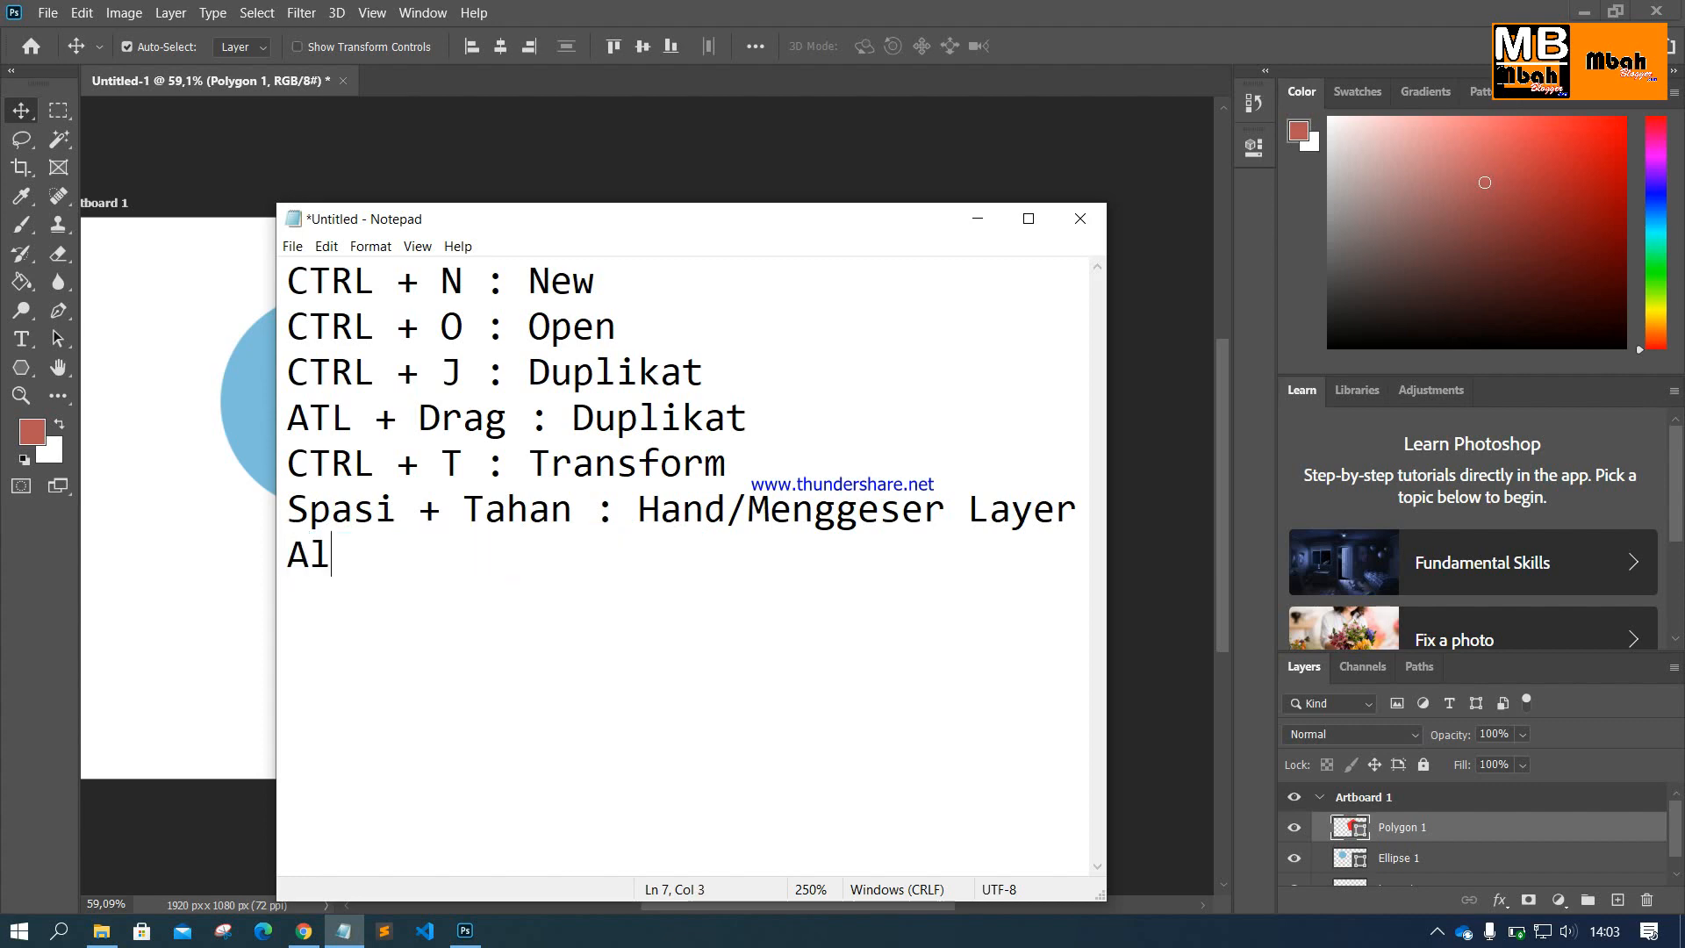
type("t + Scroll Up")
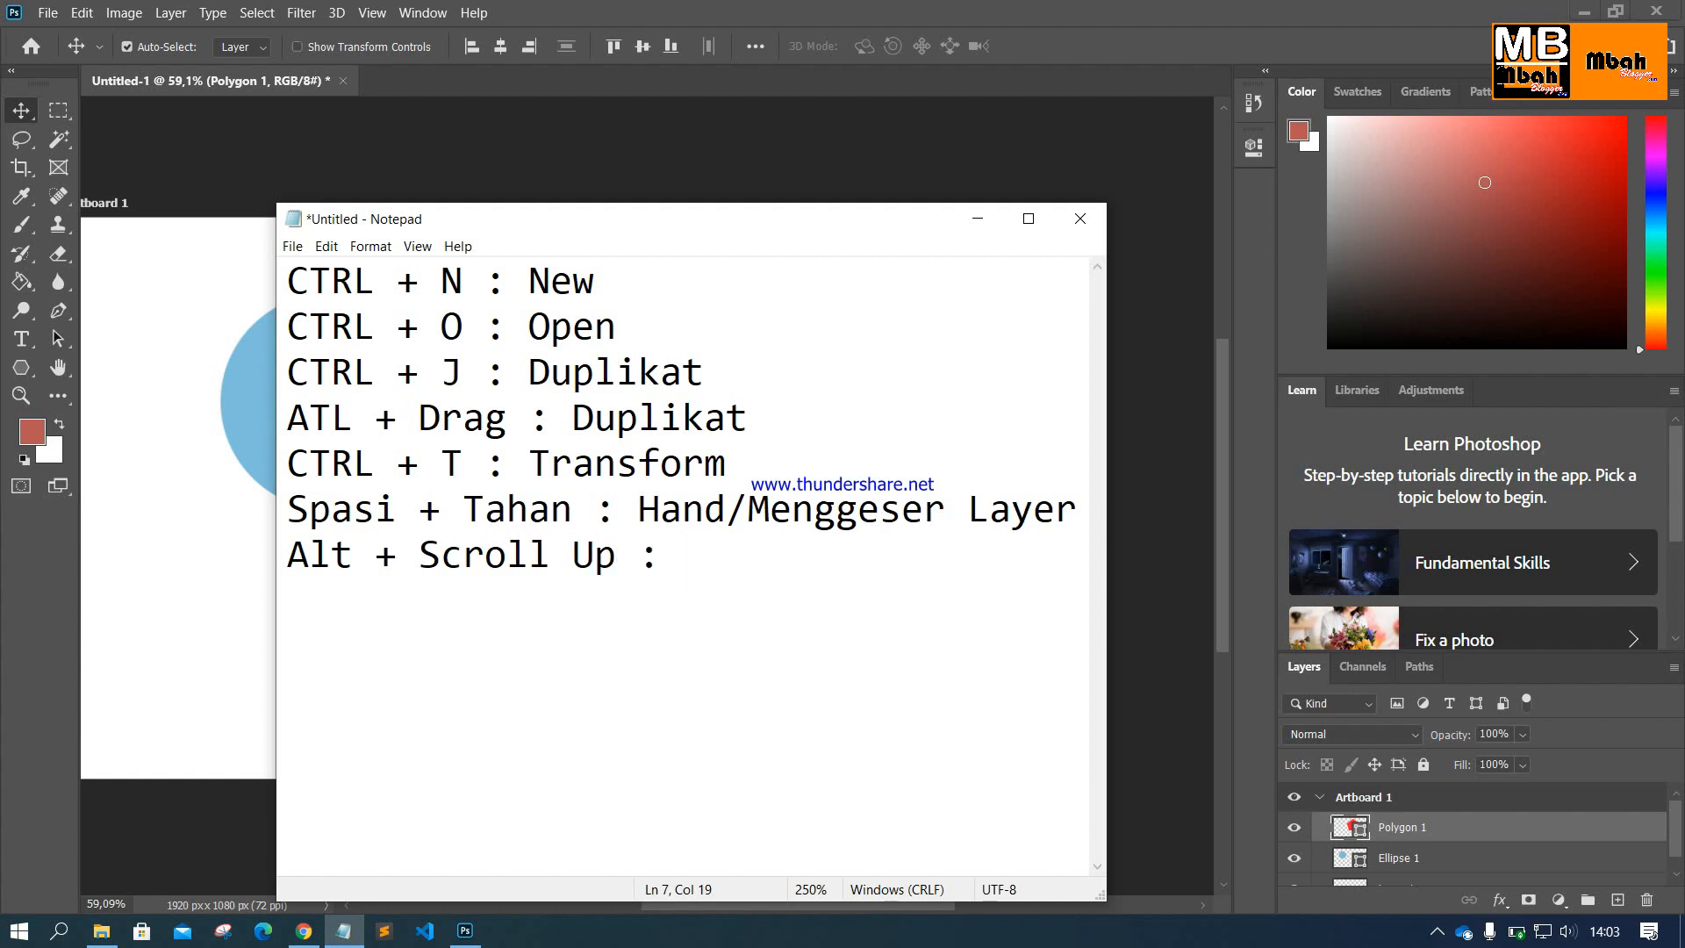
type(" : Zoom ")
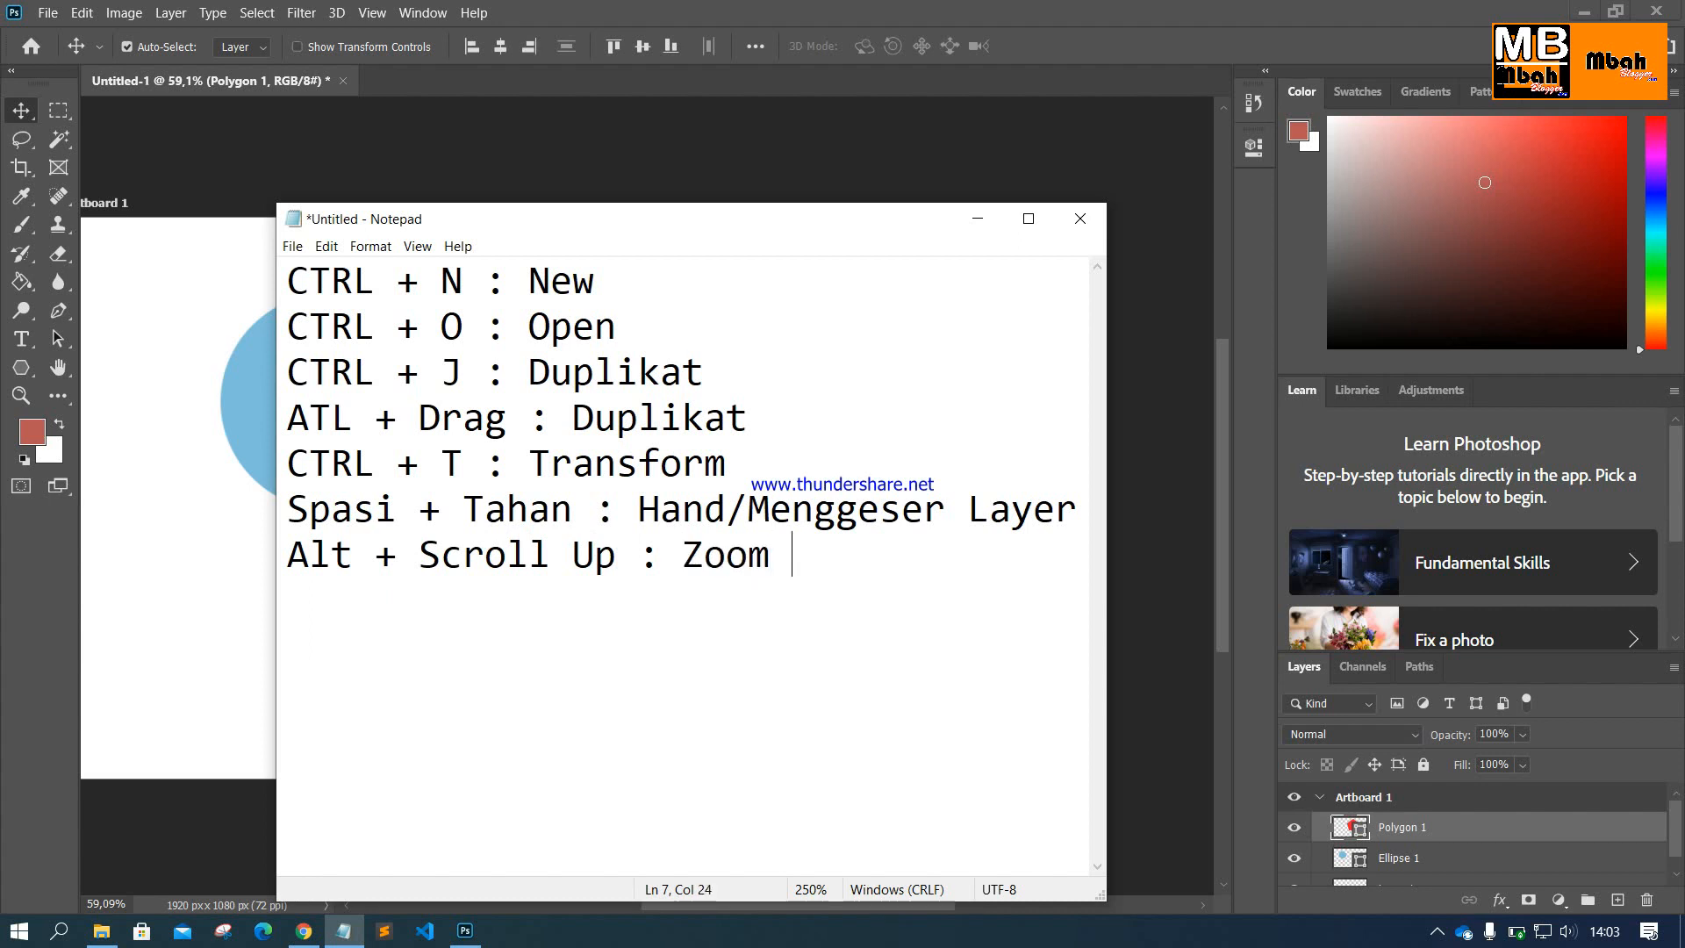
type("InAlt")
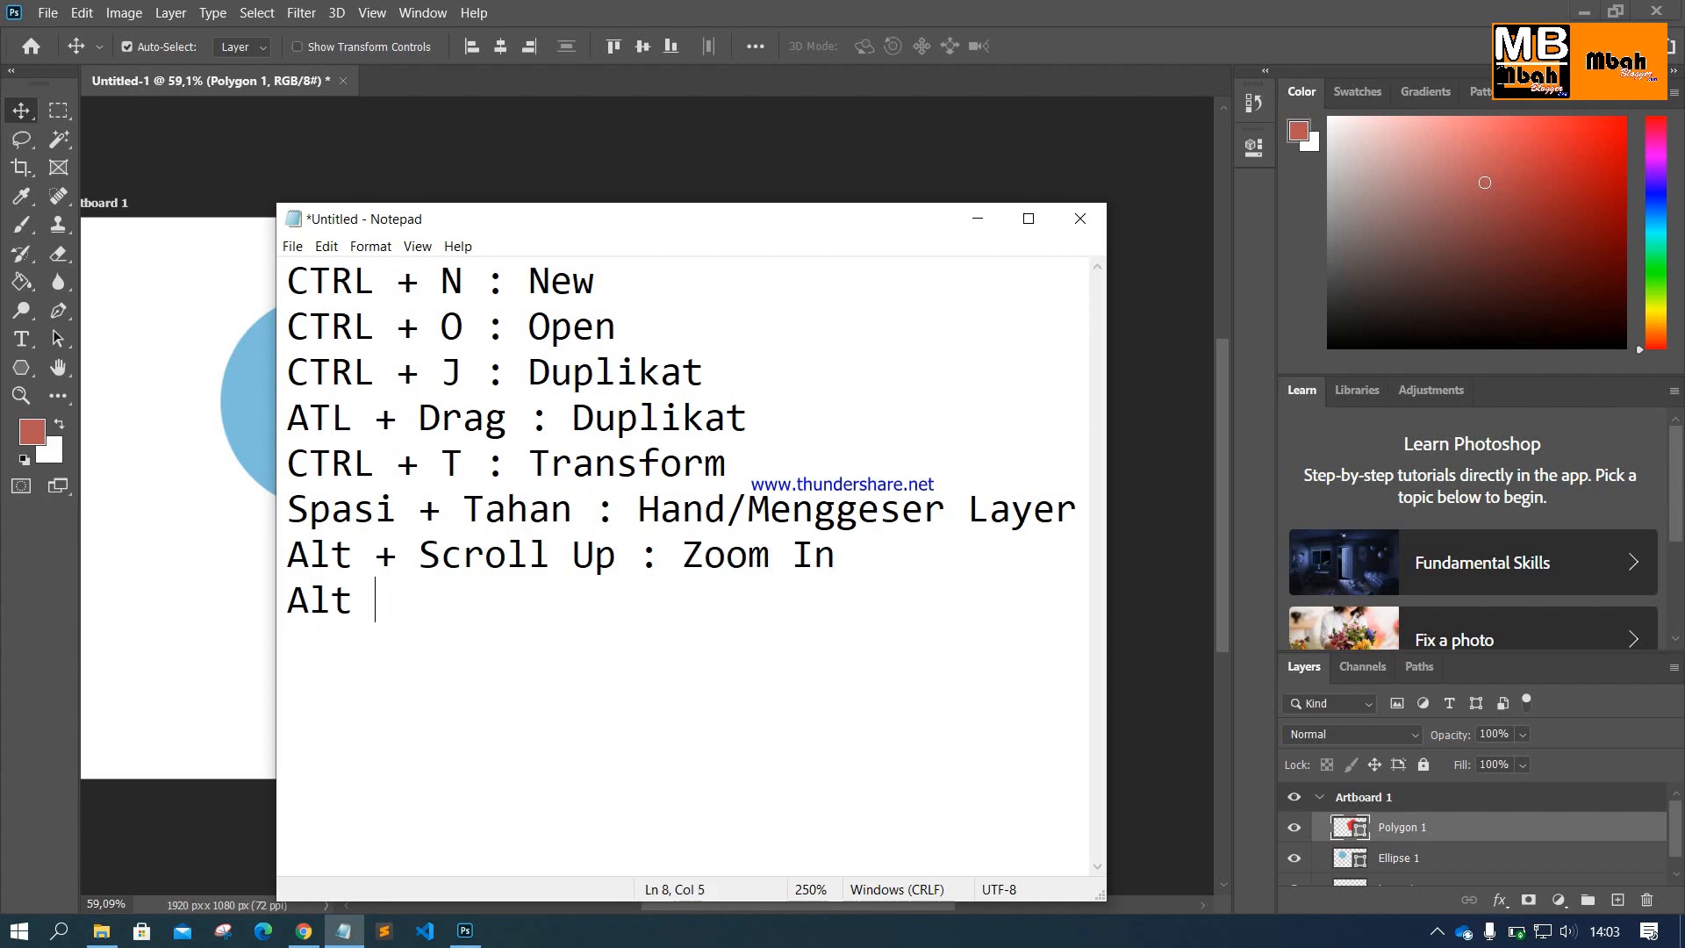
Step: Complete the eighth entry in the shortcut list as "Alt + Scroll Down : Zoom Out"
type(" + Scr")
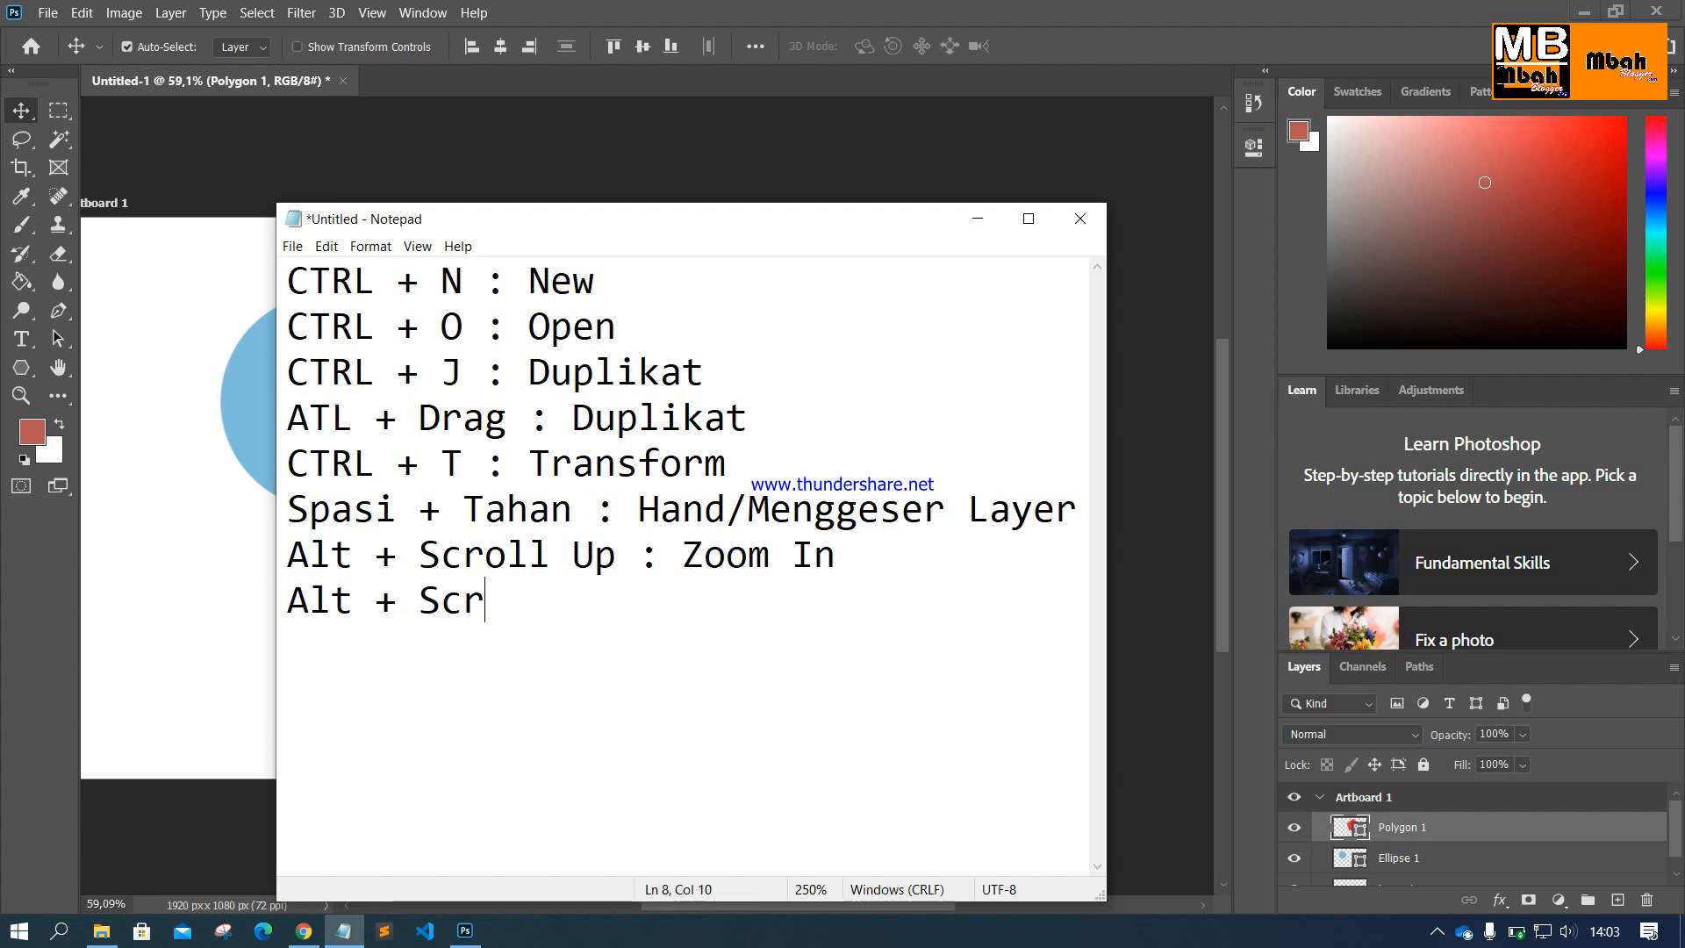
type("oll Do")
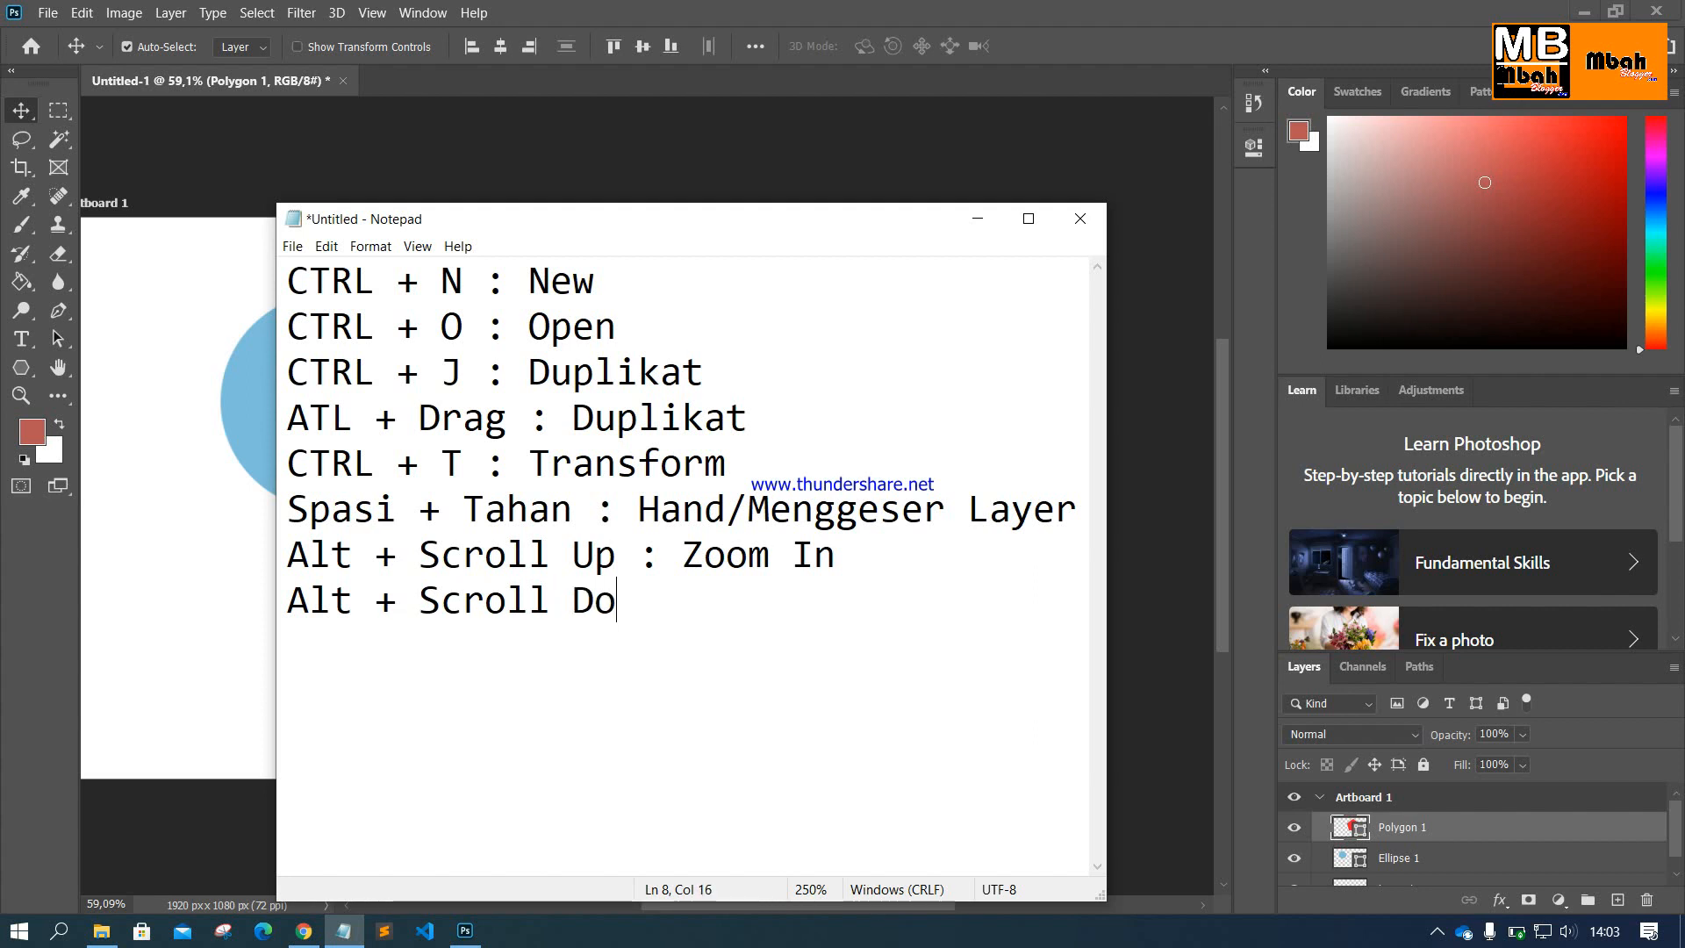
type("wn : Xp")
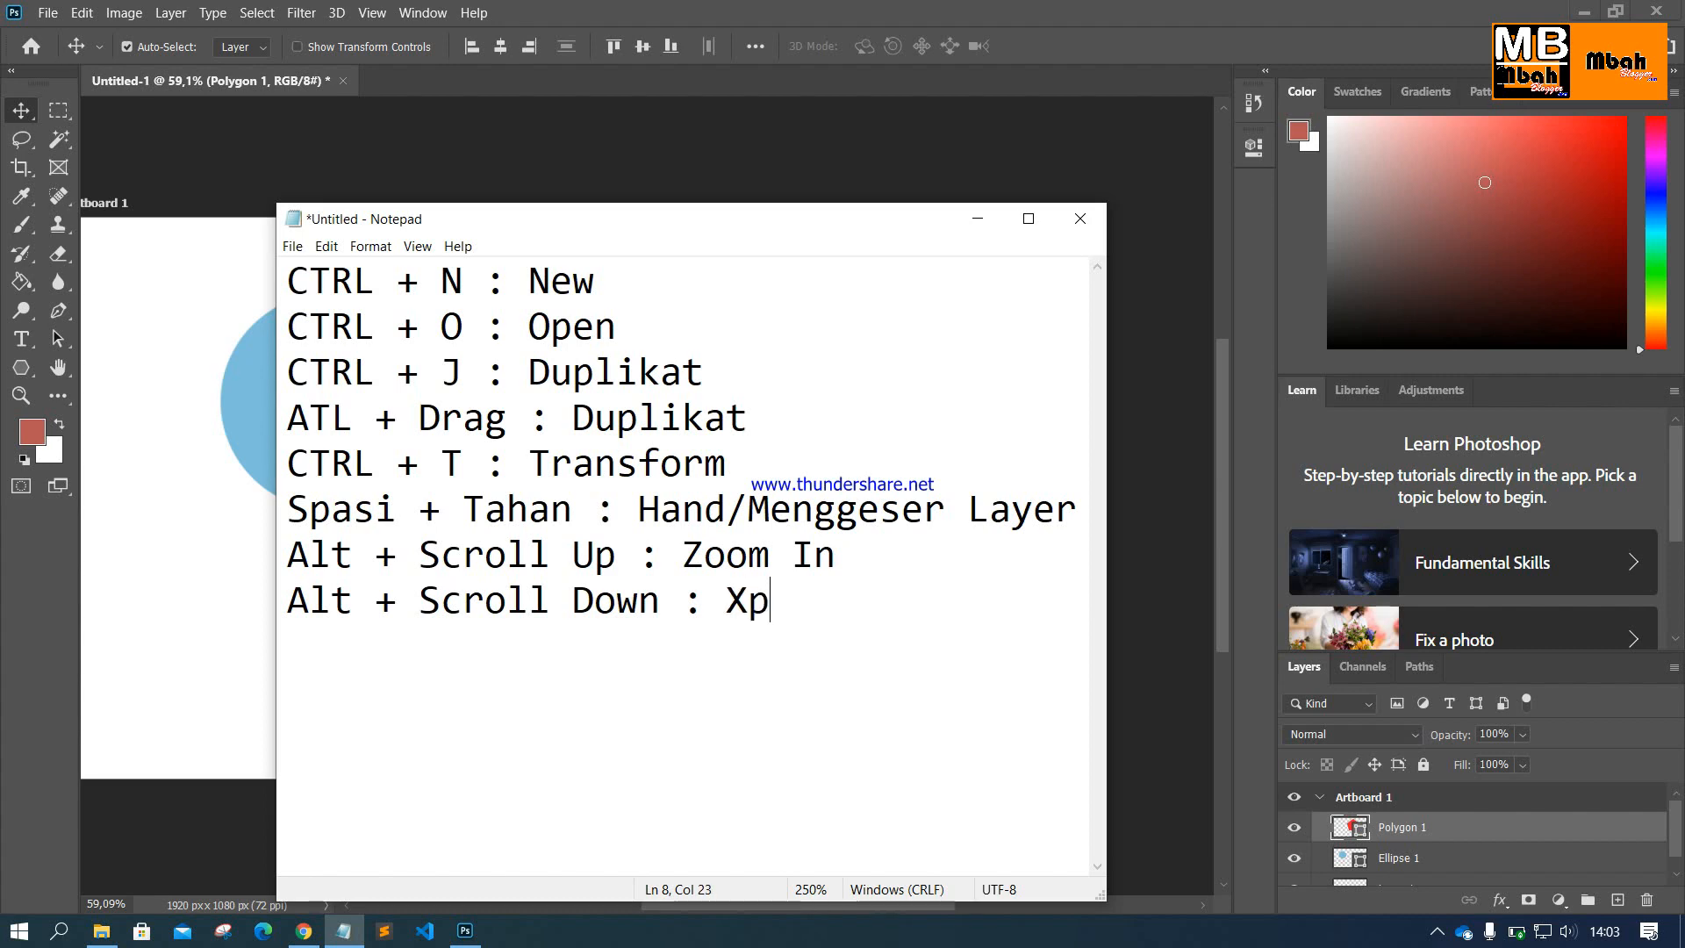
key("BackSpace")
key("BackSpace")
type("Zoom Our")
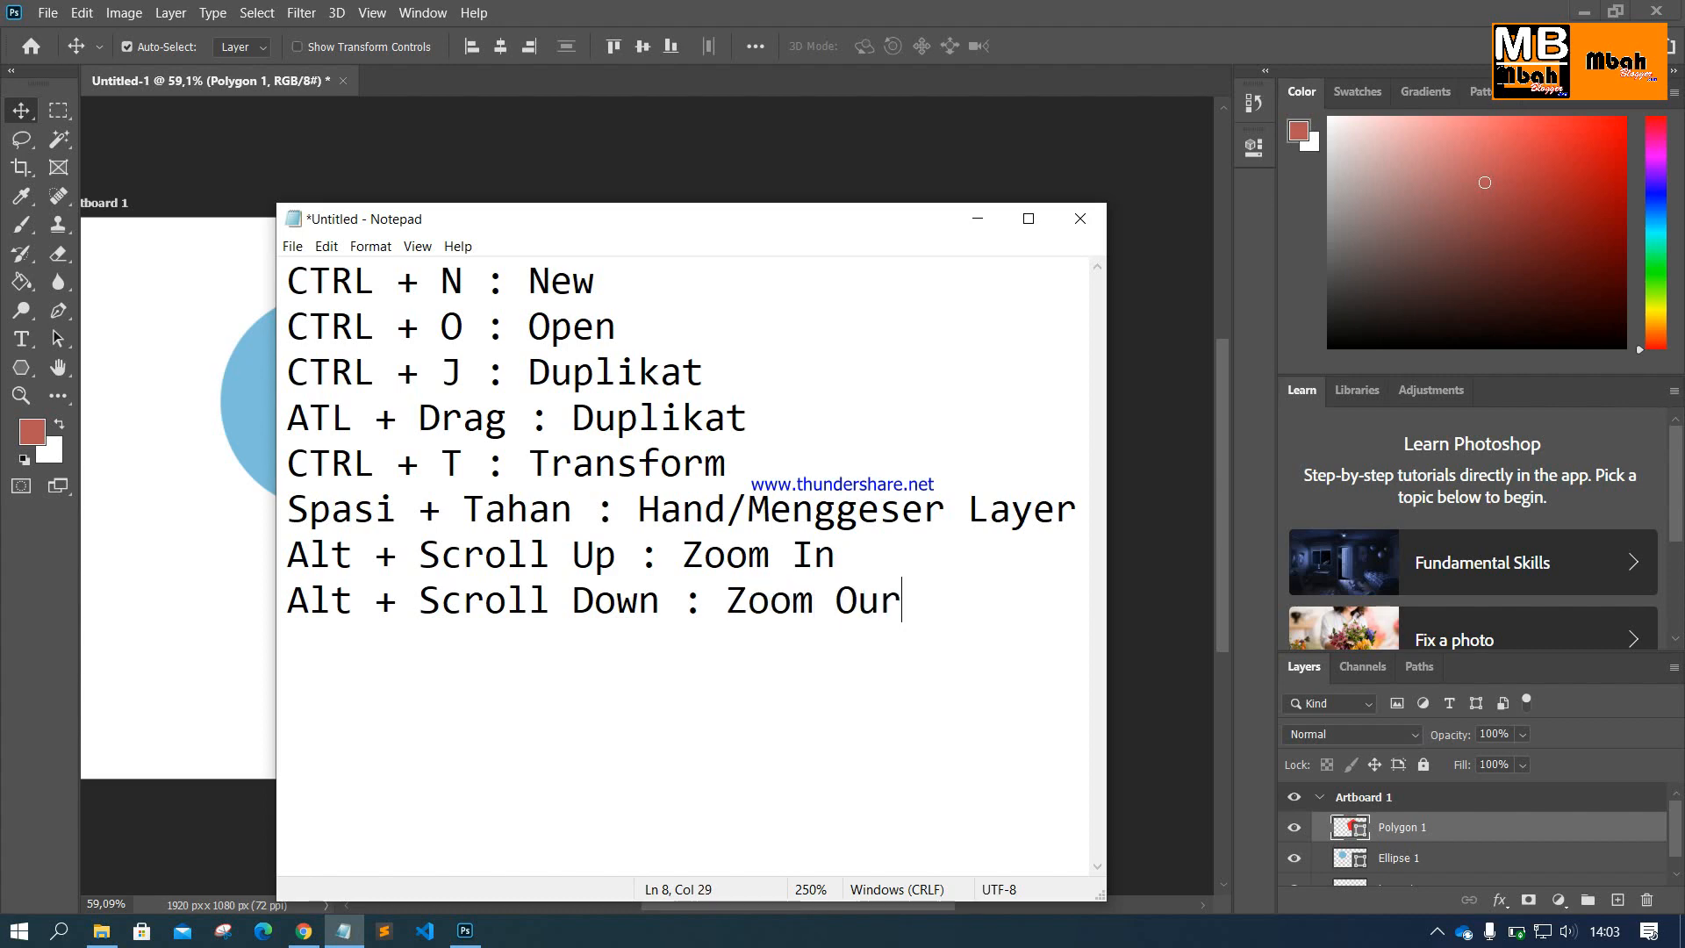
key("BackSpace")
type("t")
Step: Switch to Photoshop and examine the circle and pentagon by repeatedly zooming in, up to about 139%, and back out, ending at about 71%
left_click(101, 568)
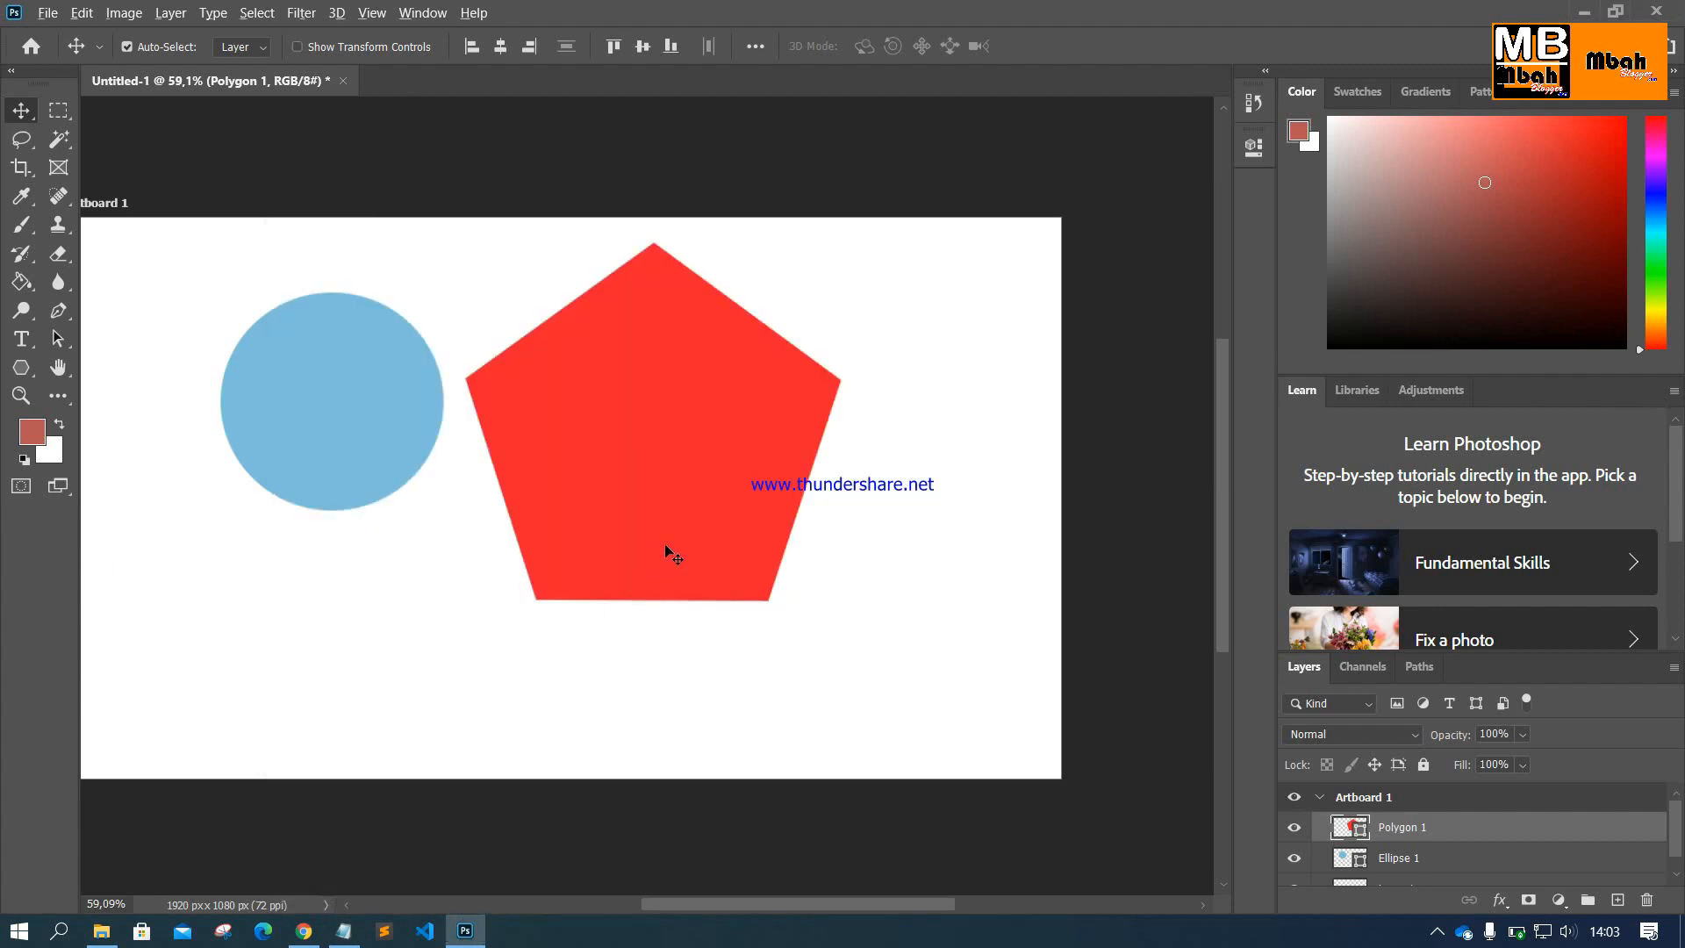
scroll(666, 545, "up", 5)
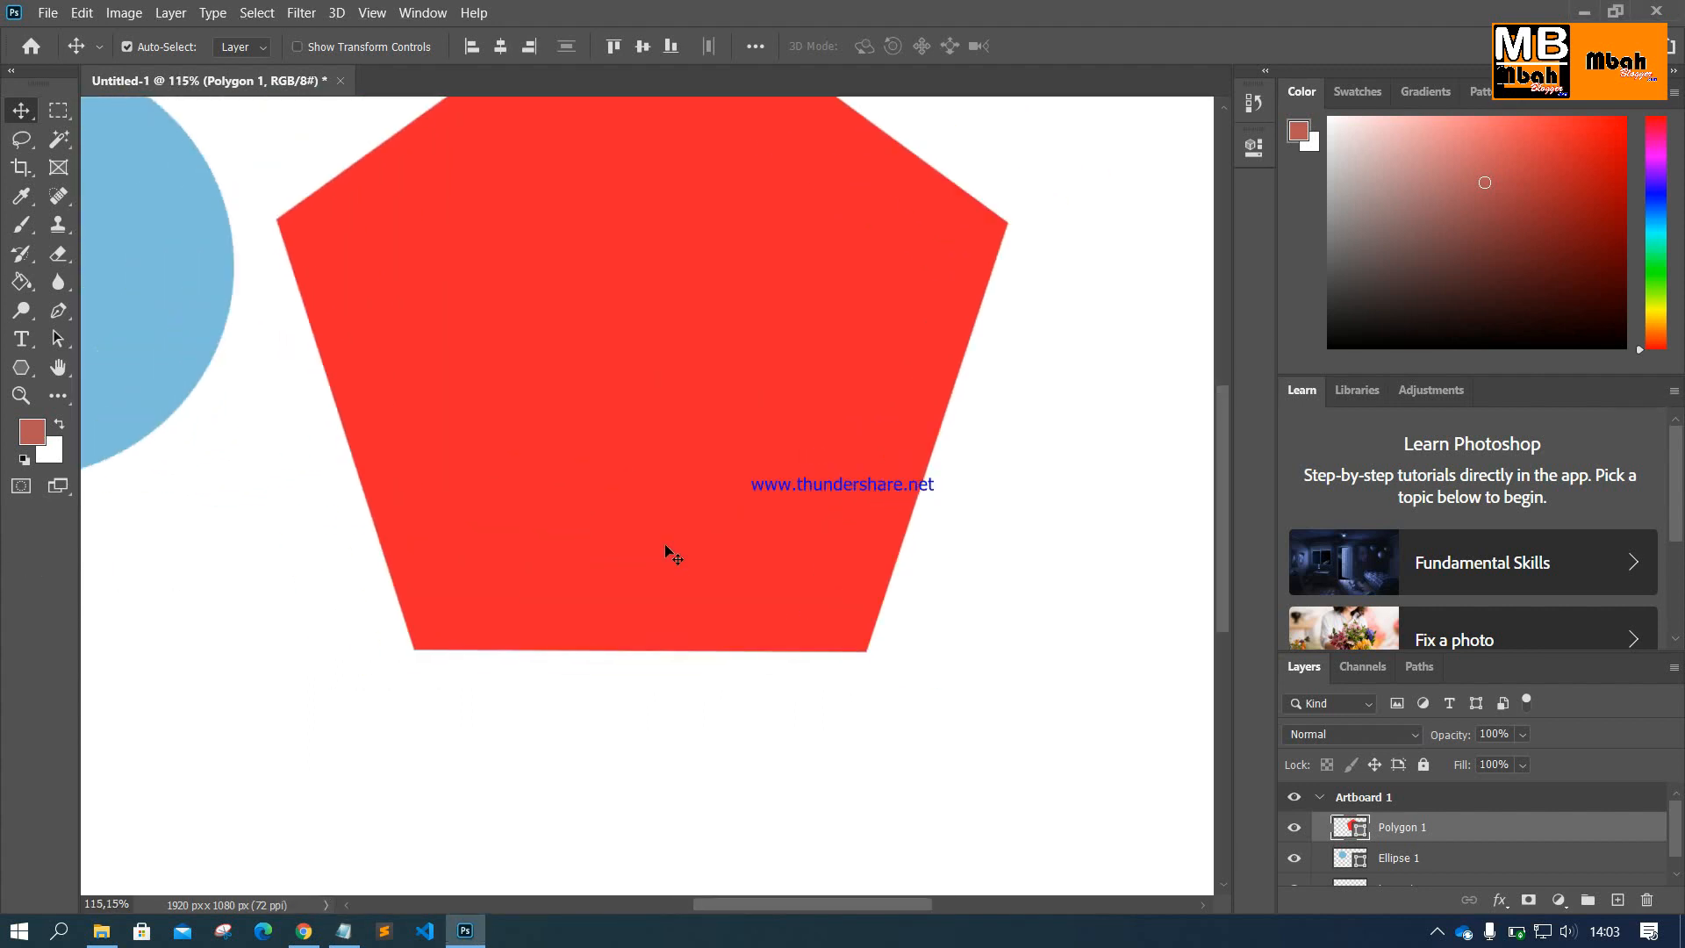
scroll(665, 545, "up", 2)
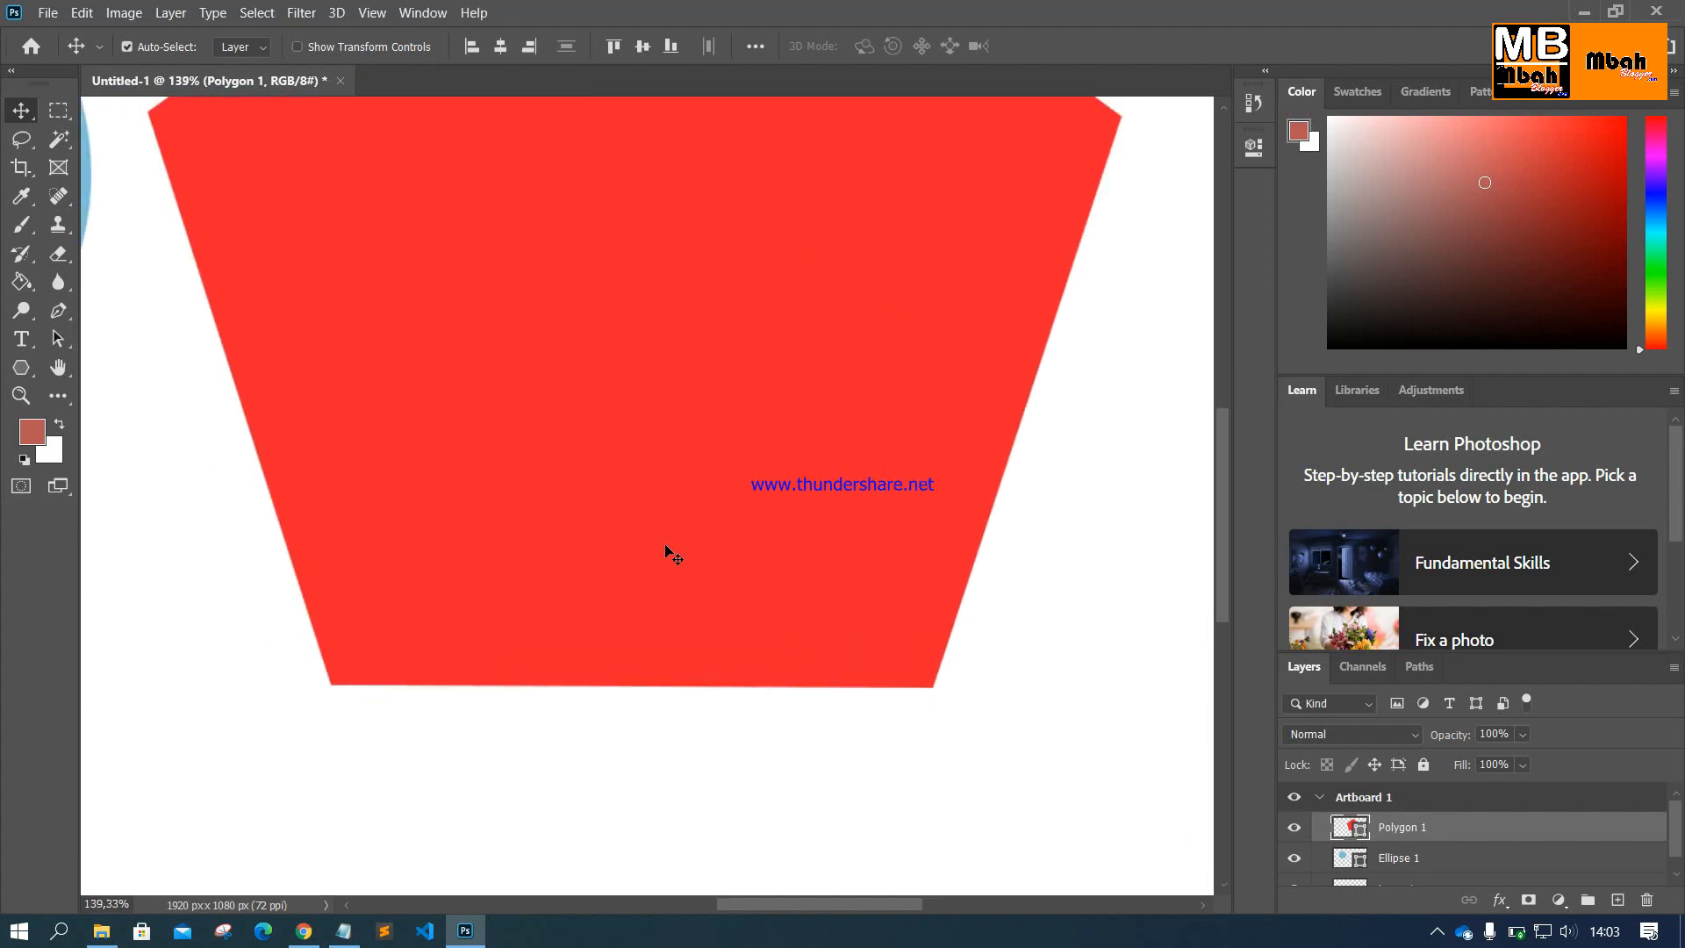
scroll(665, 546, "down", 6)
scroll(665, 546, "up", 2)
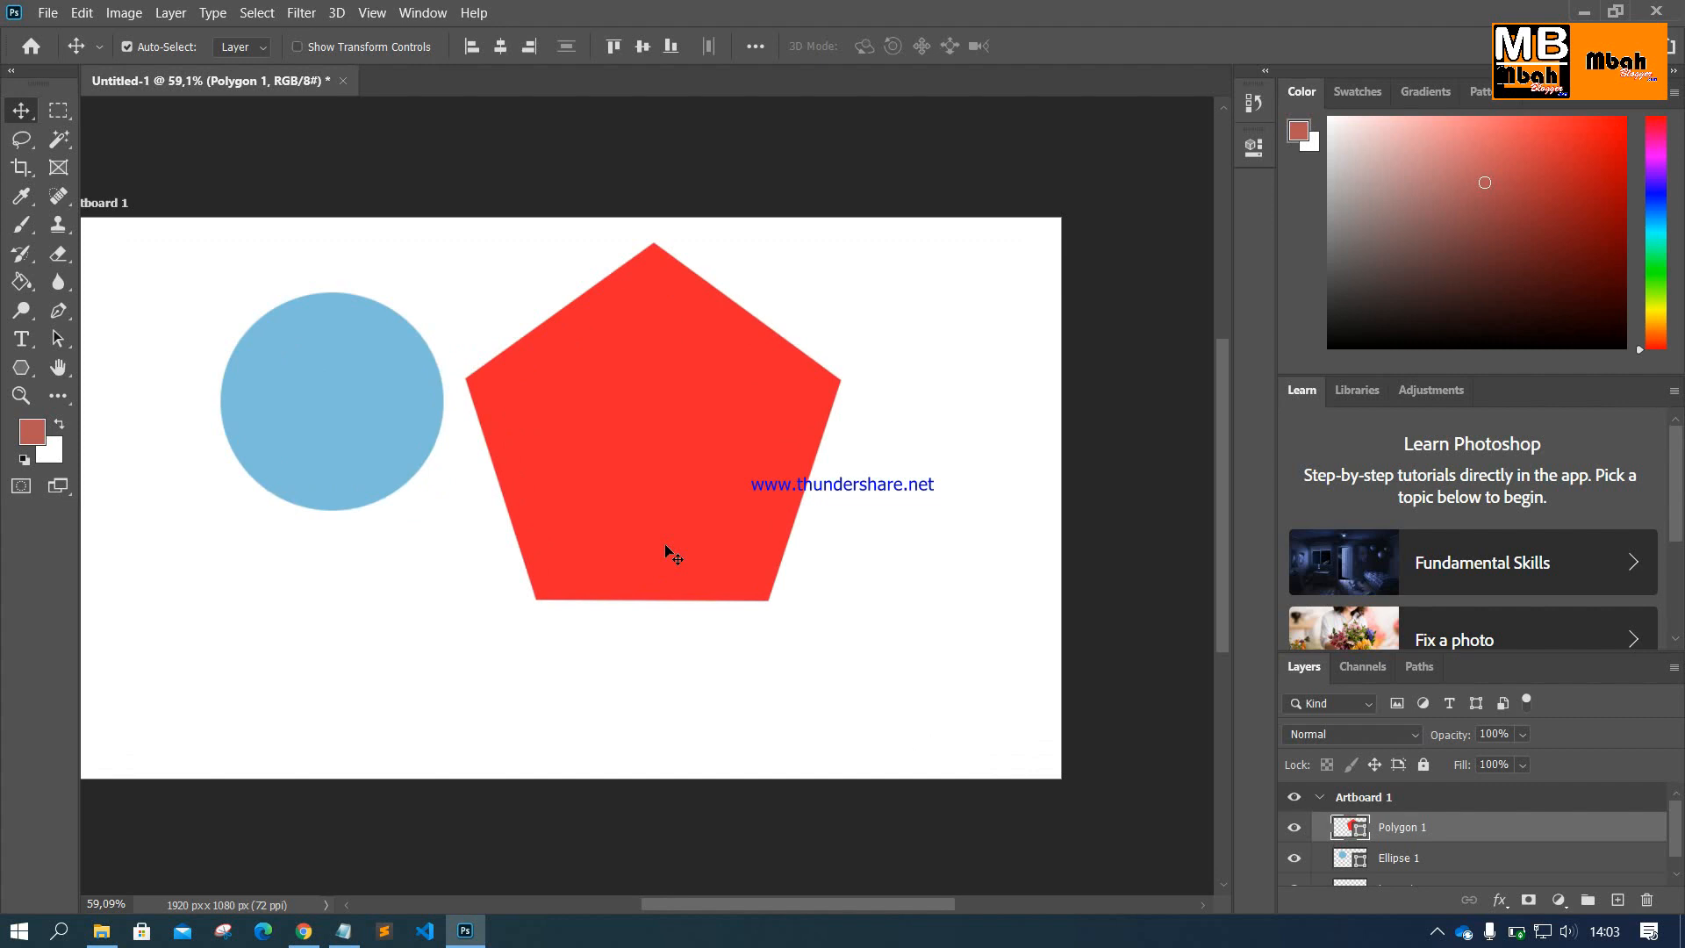
scroll(666, 546, "up", 5)
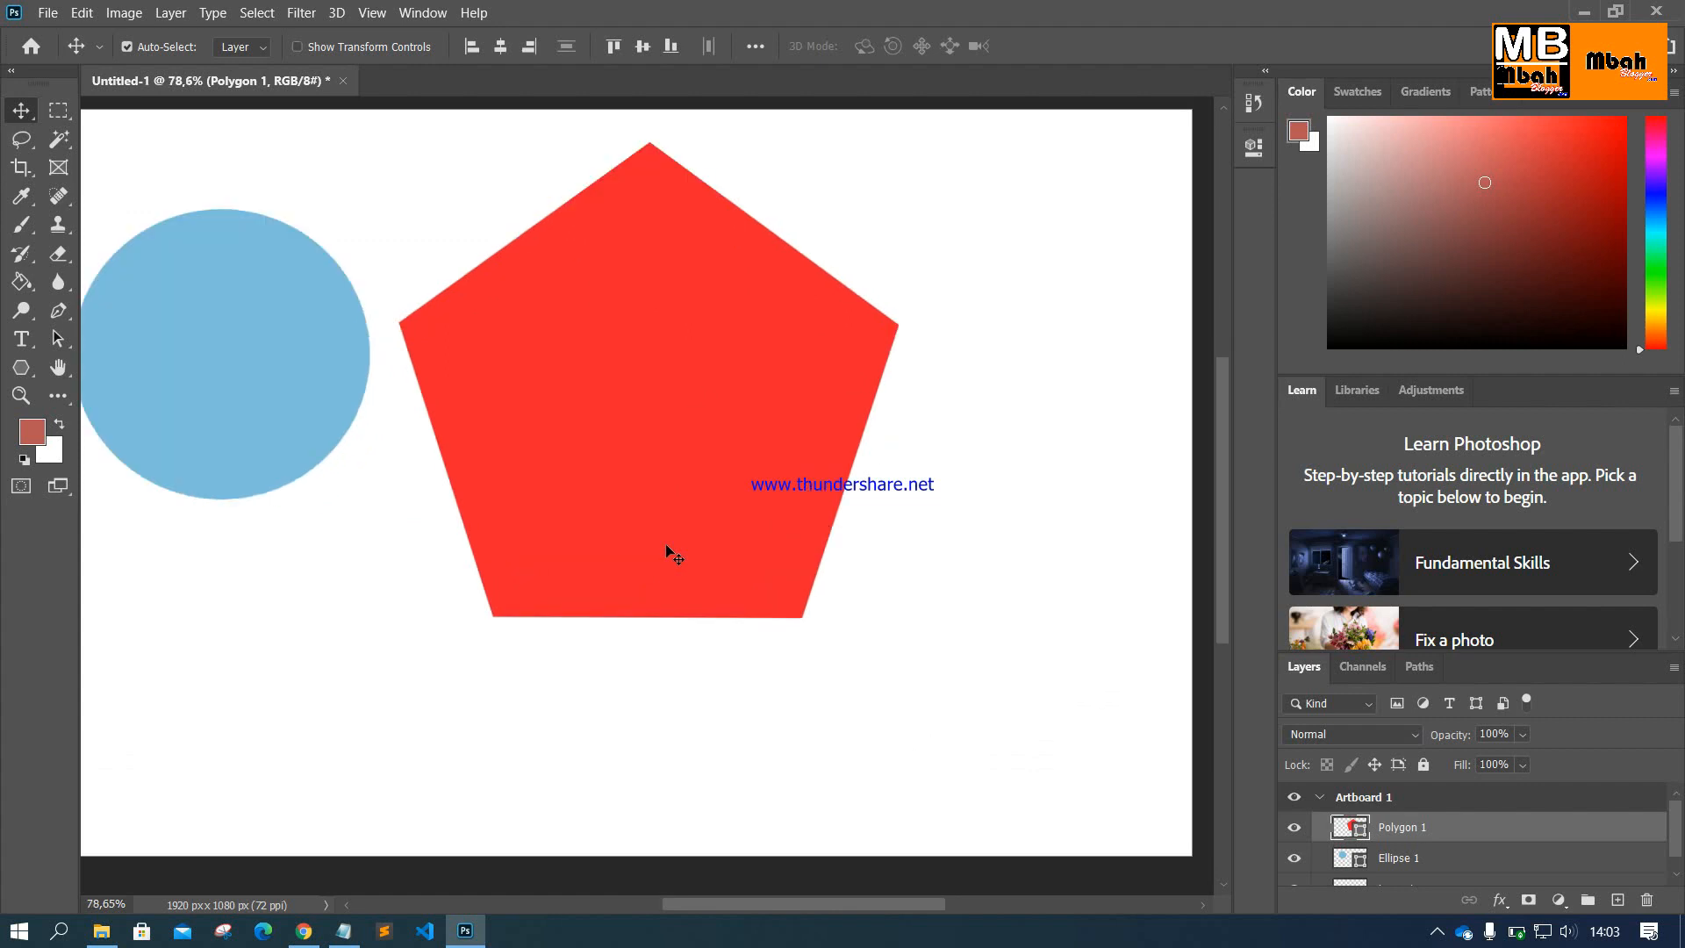
scroll(673, 544, "down", 3)
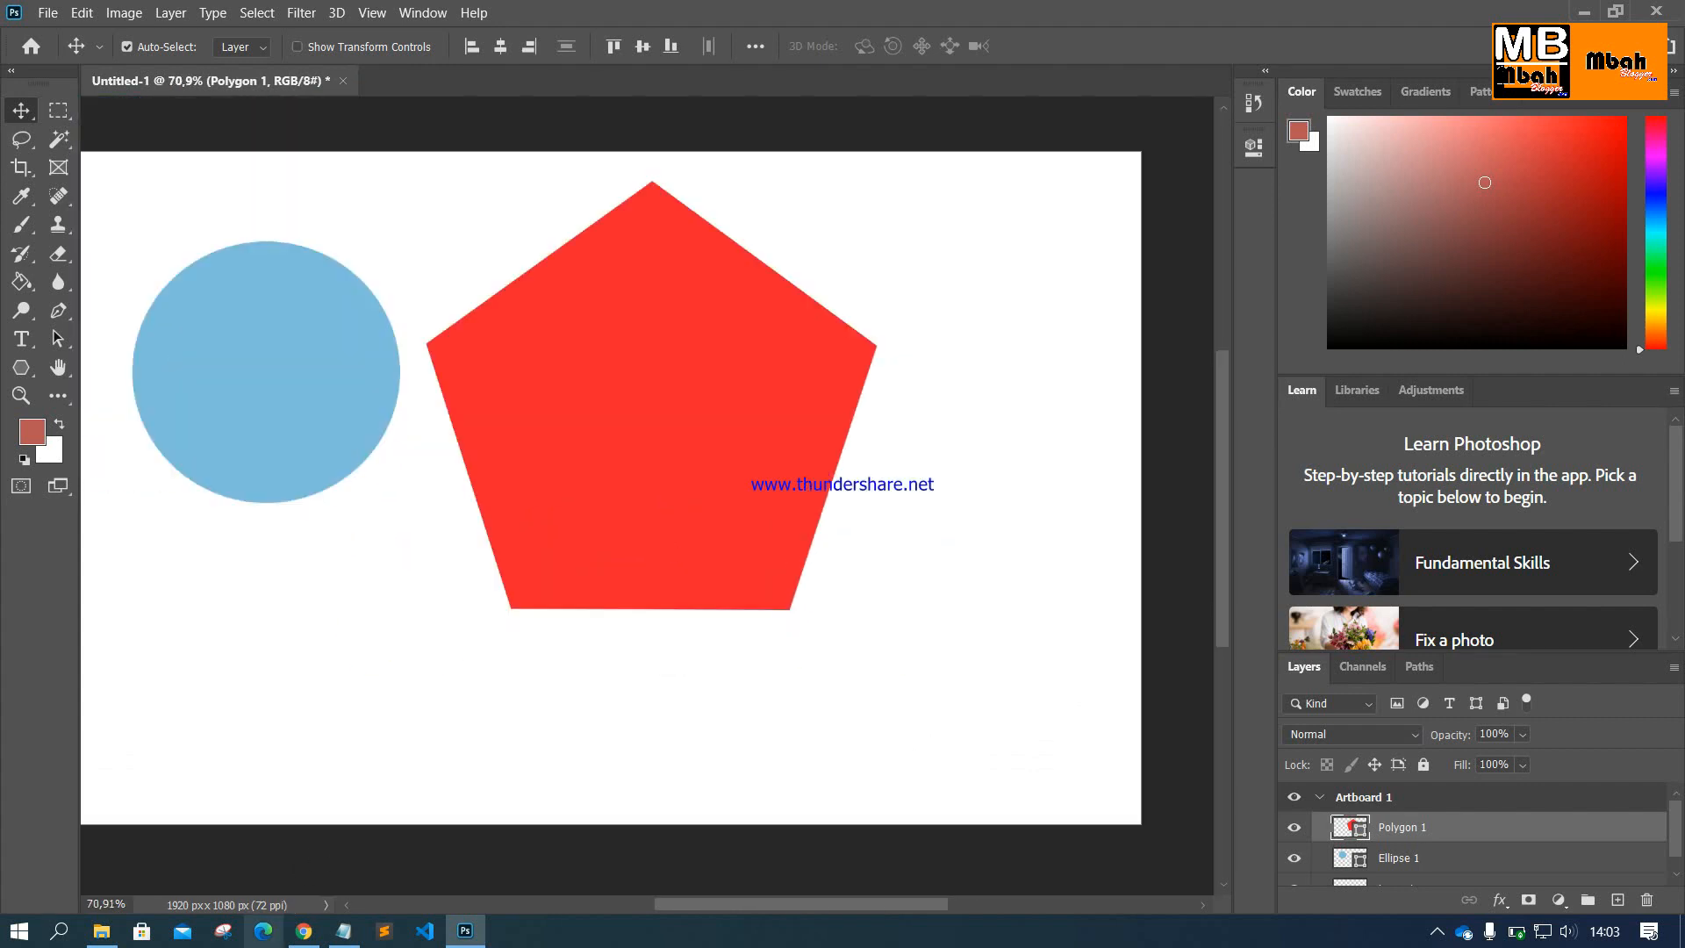
Step: Switch to Notepad, highlight the whole shortcut list for review, and start a ninth line below it
left_click(343, 930)
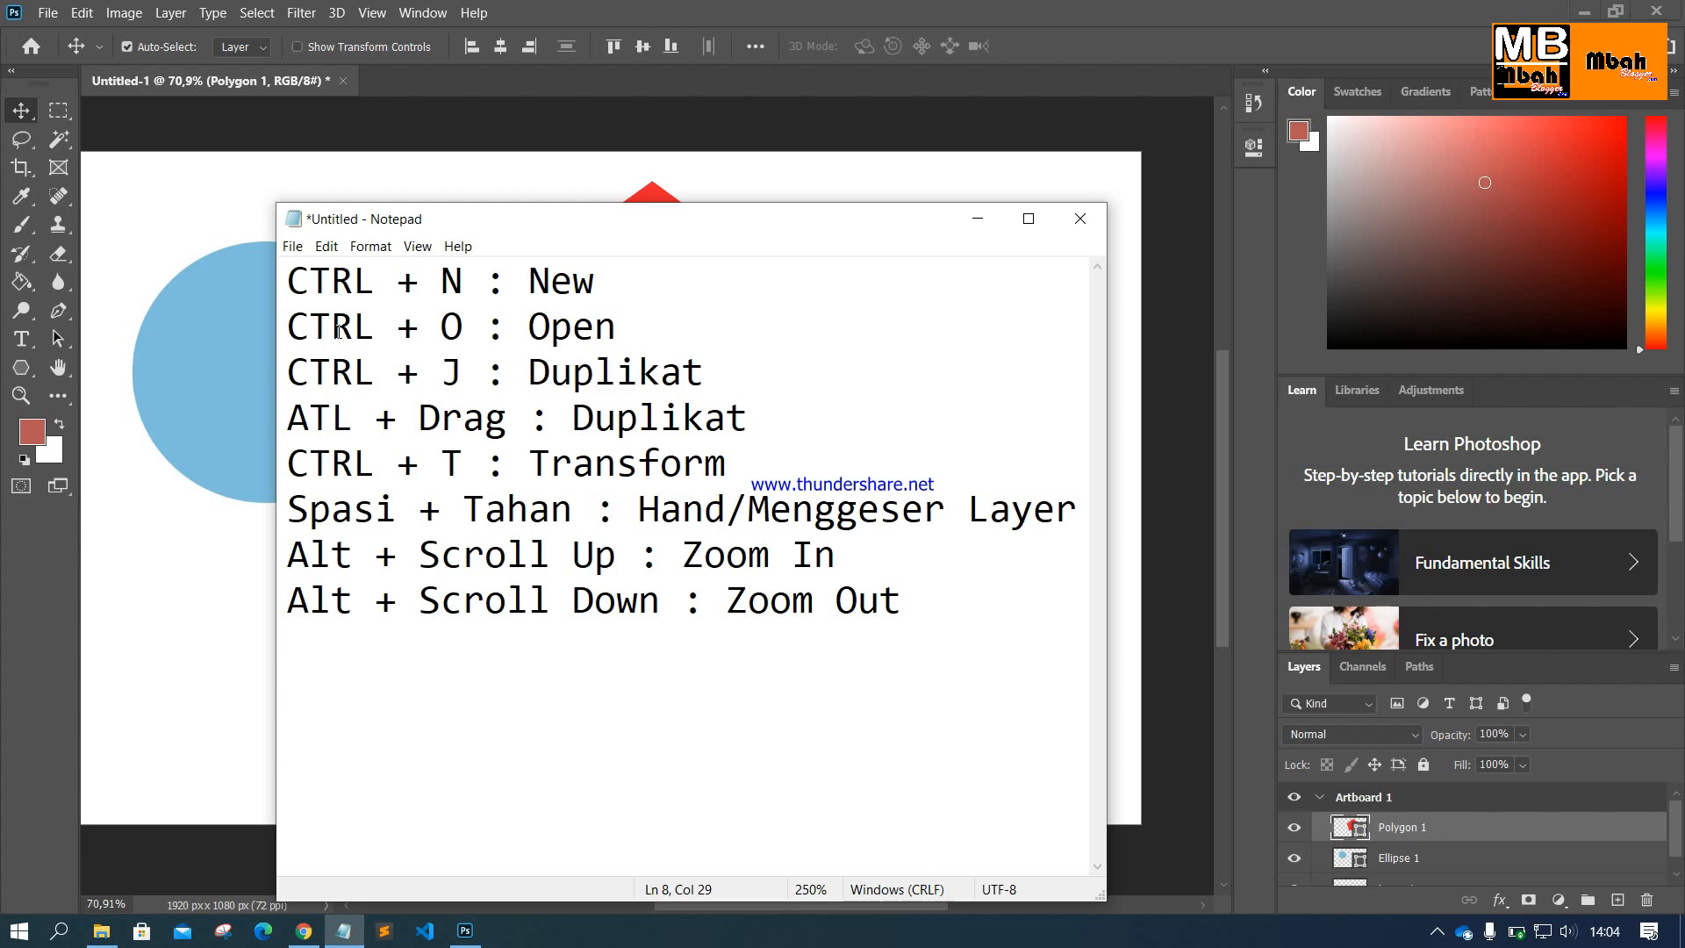
left_click_drag(931, 602, 177, 259)
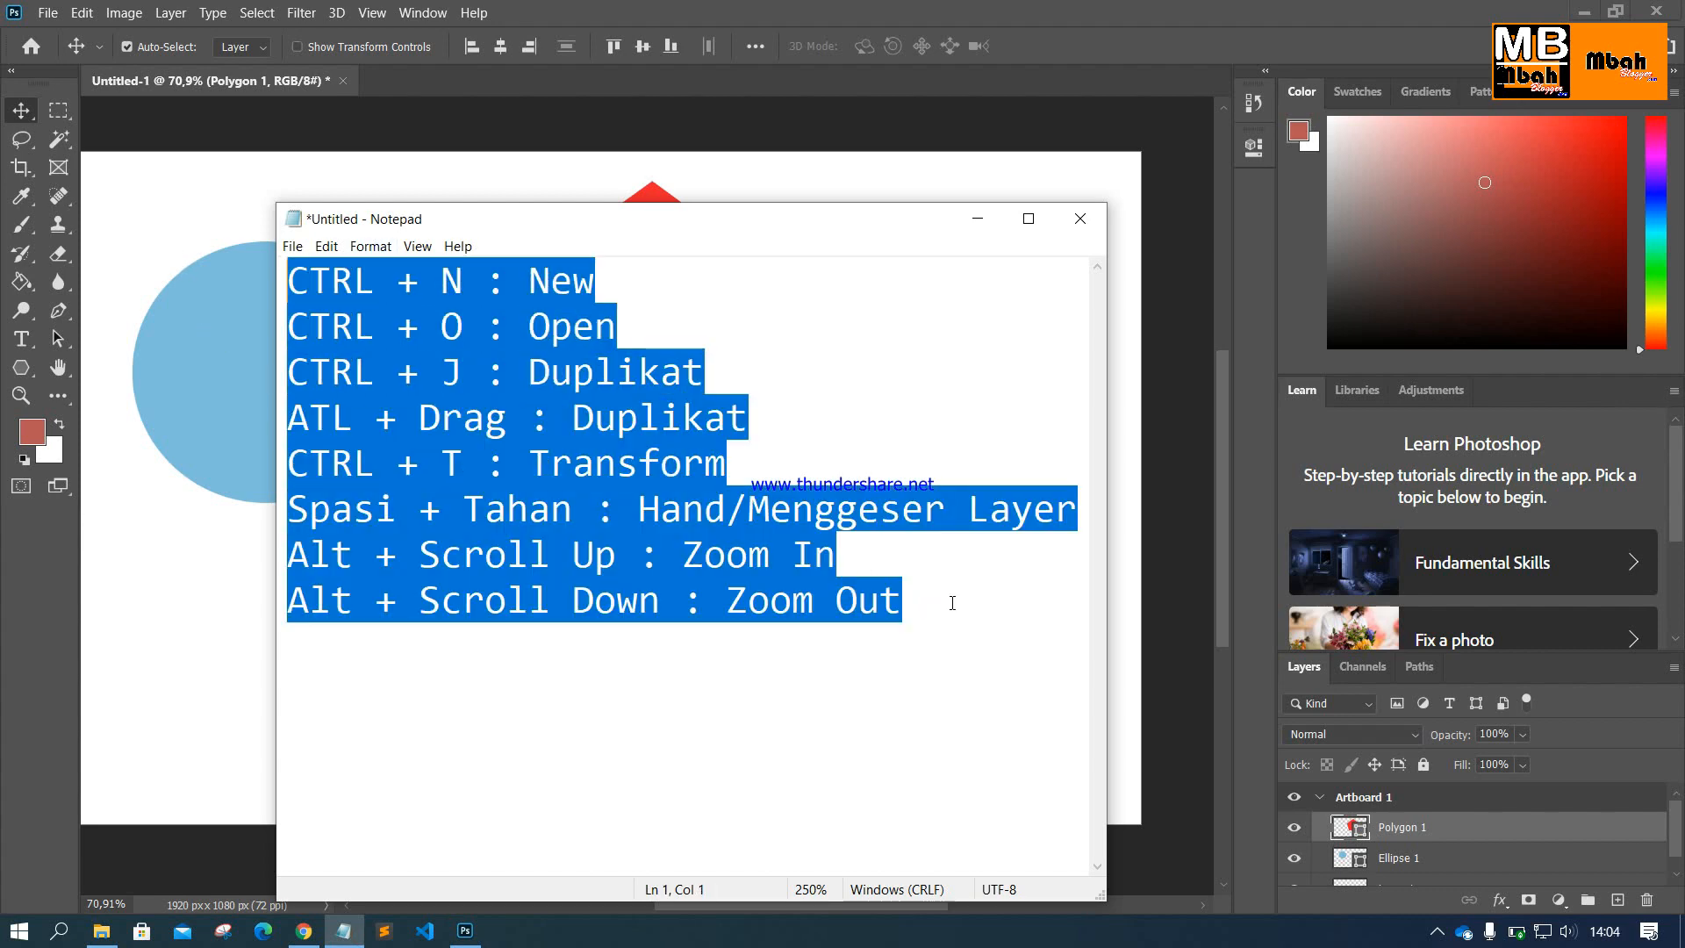
left_click(952, 603)
key("Return")
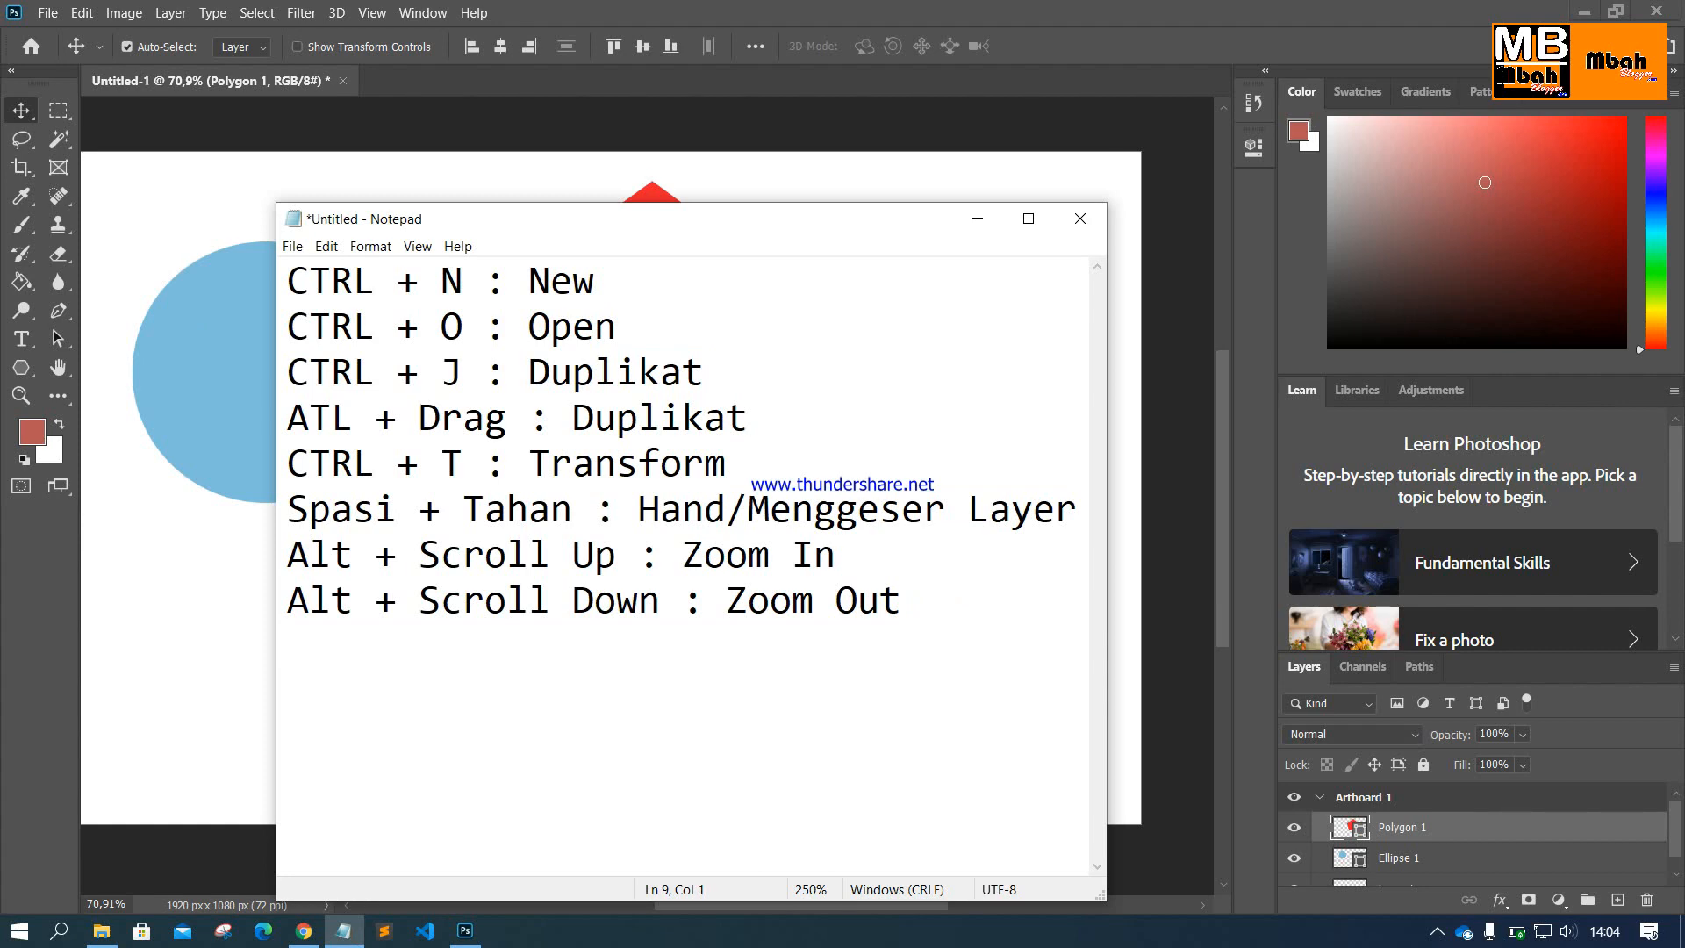
Step: Switch to Photoshop and delete the Polygon 1 and Ellipse 1 layers
left_click(186, 638)
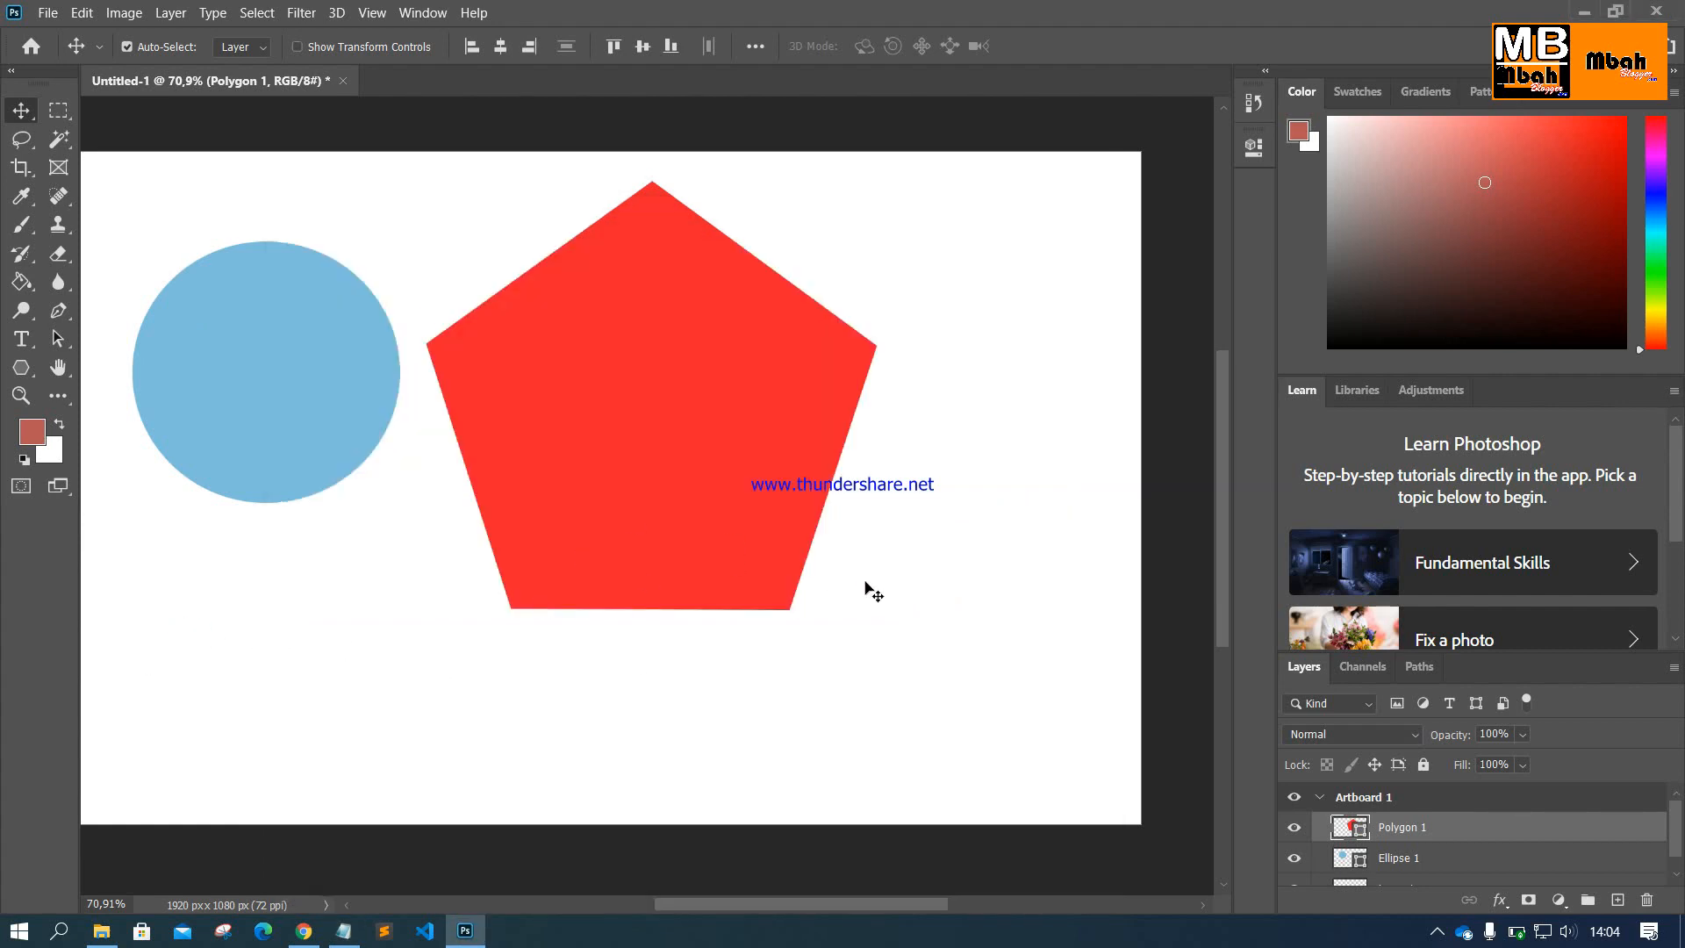
scroll(1419, 844, "down", 1)
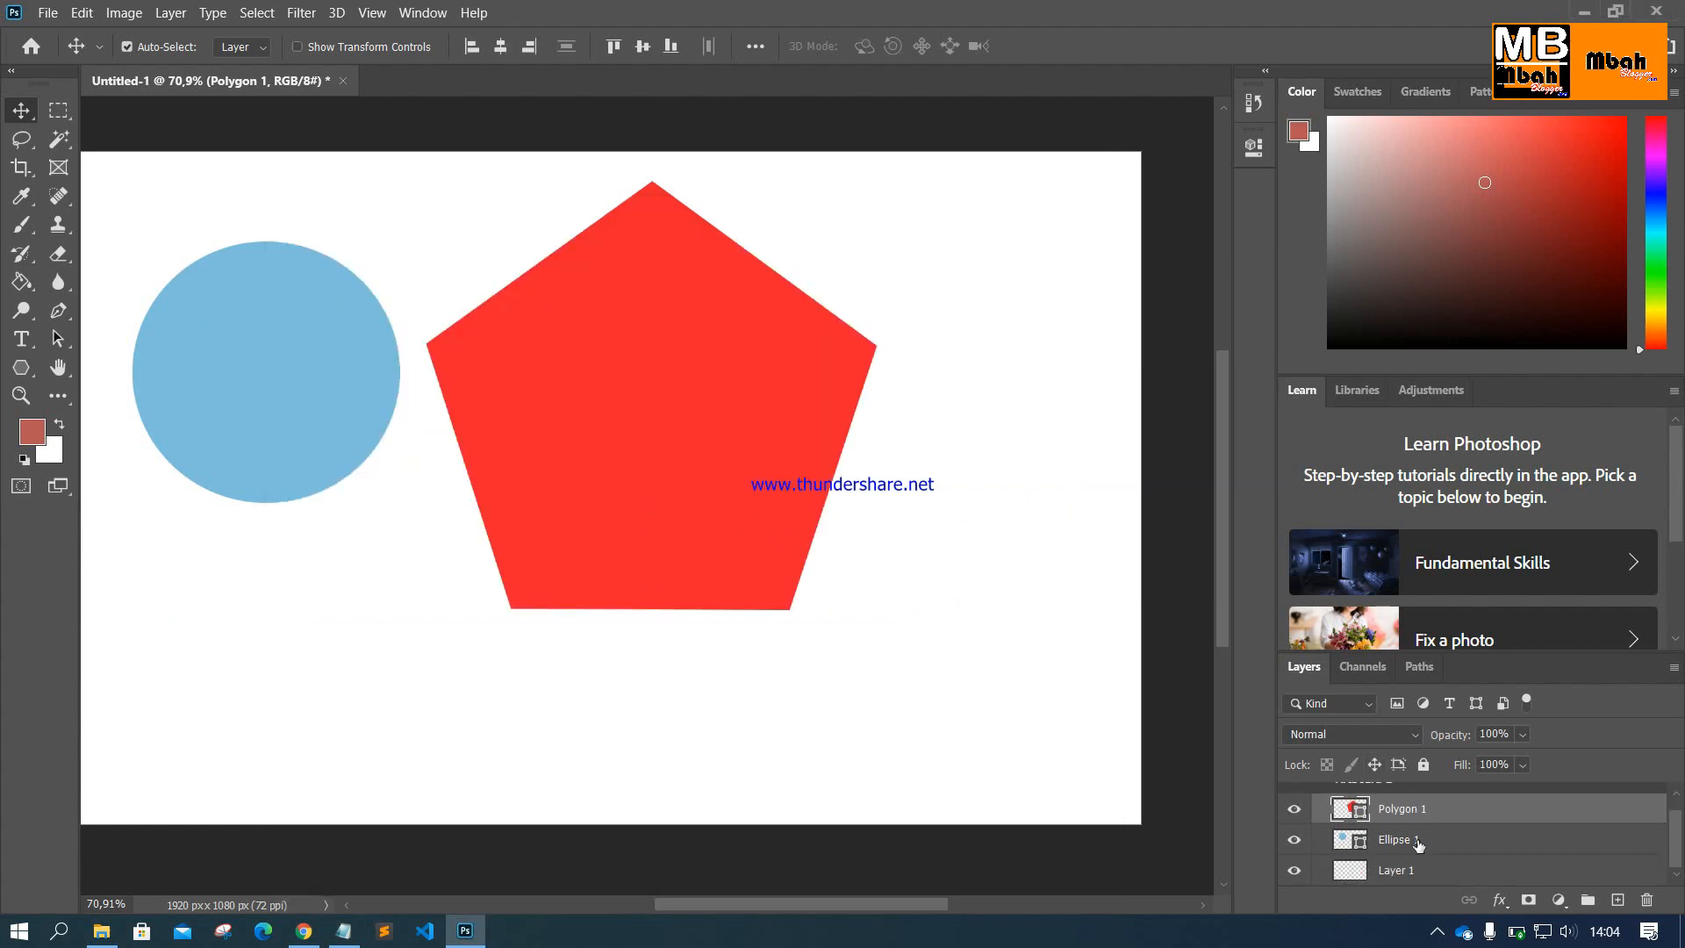
left_click(1415, 842, "shift")
key("Delete")
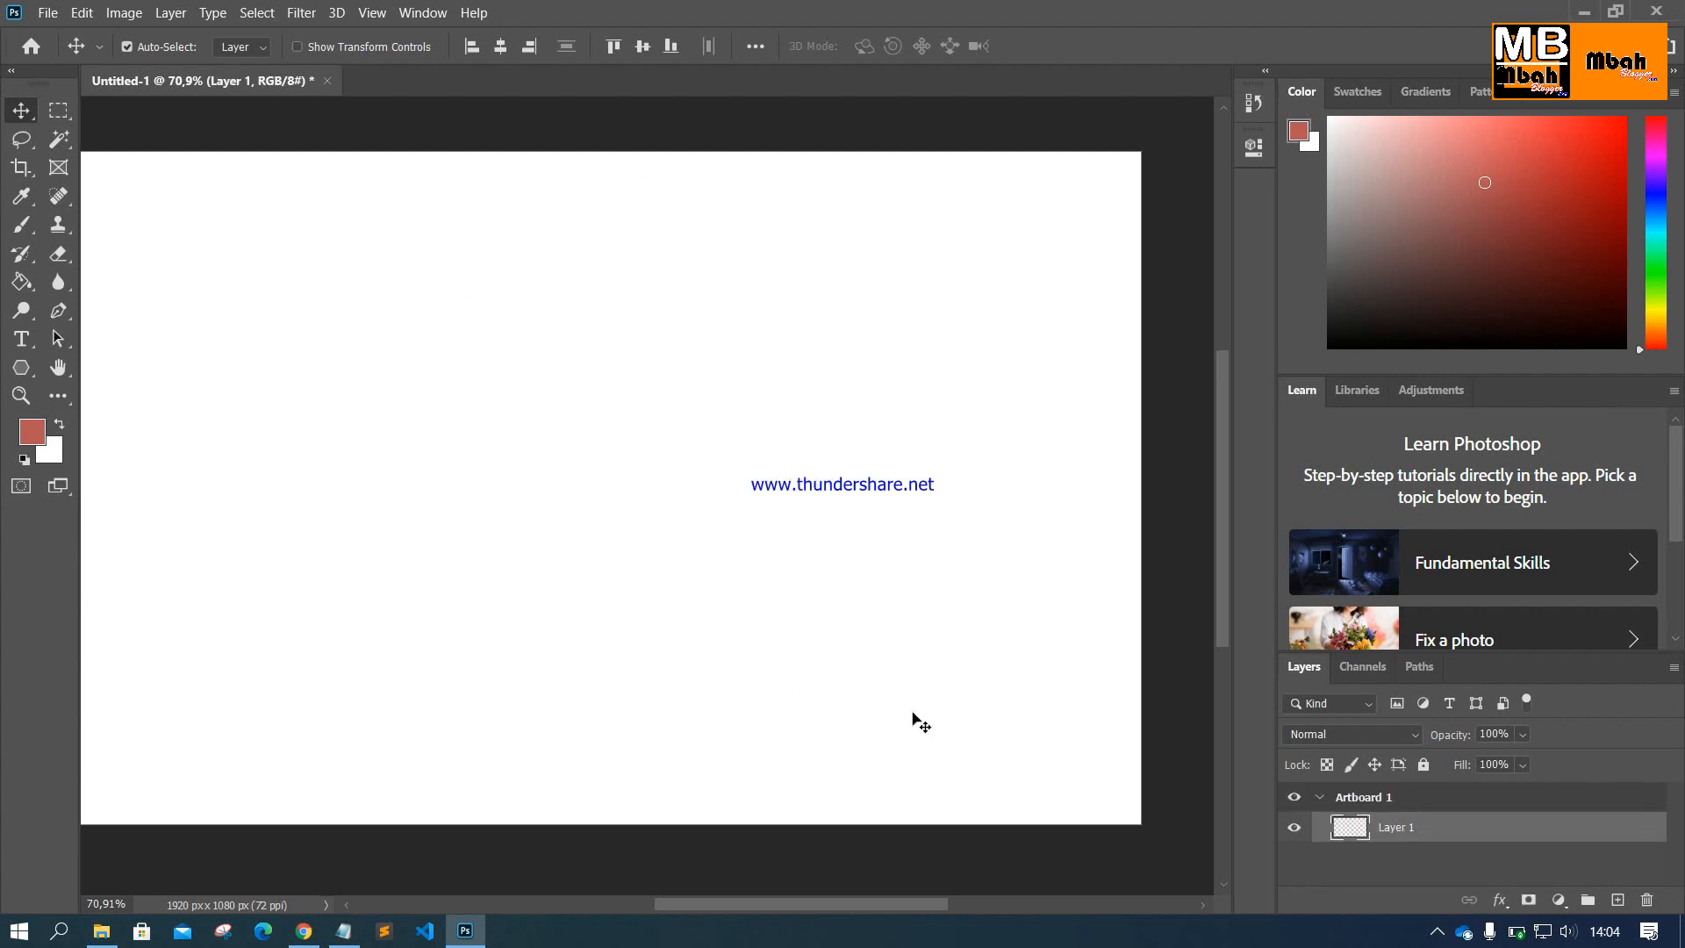
Step: Try to copy a rectangular marquee selection on Layer 1 to a new layer
scroll(647, 439, "down", 1)
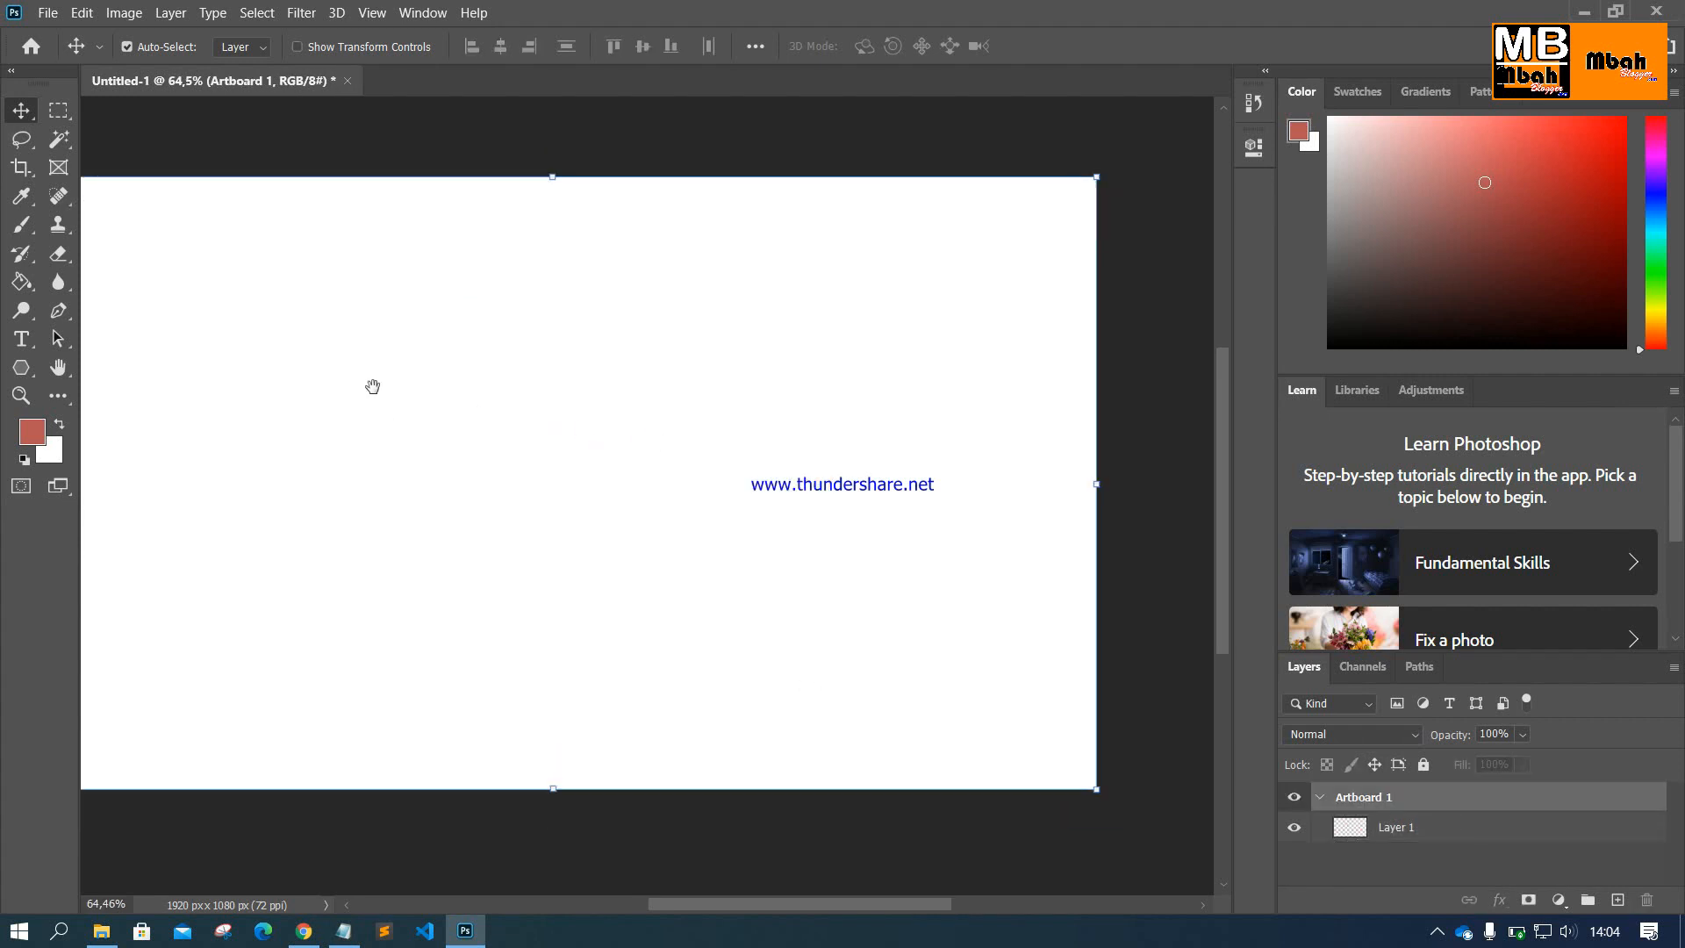
left_click(55, 110)
left_click(1398, 826)
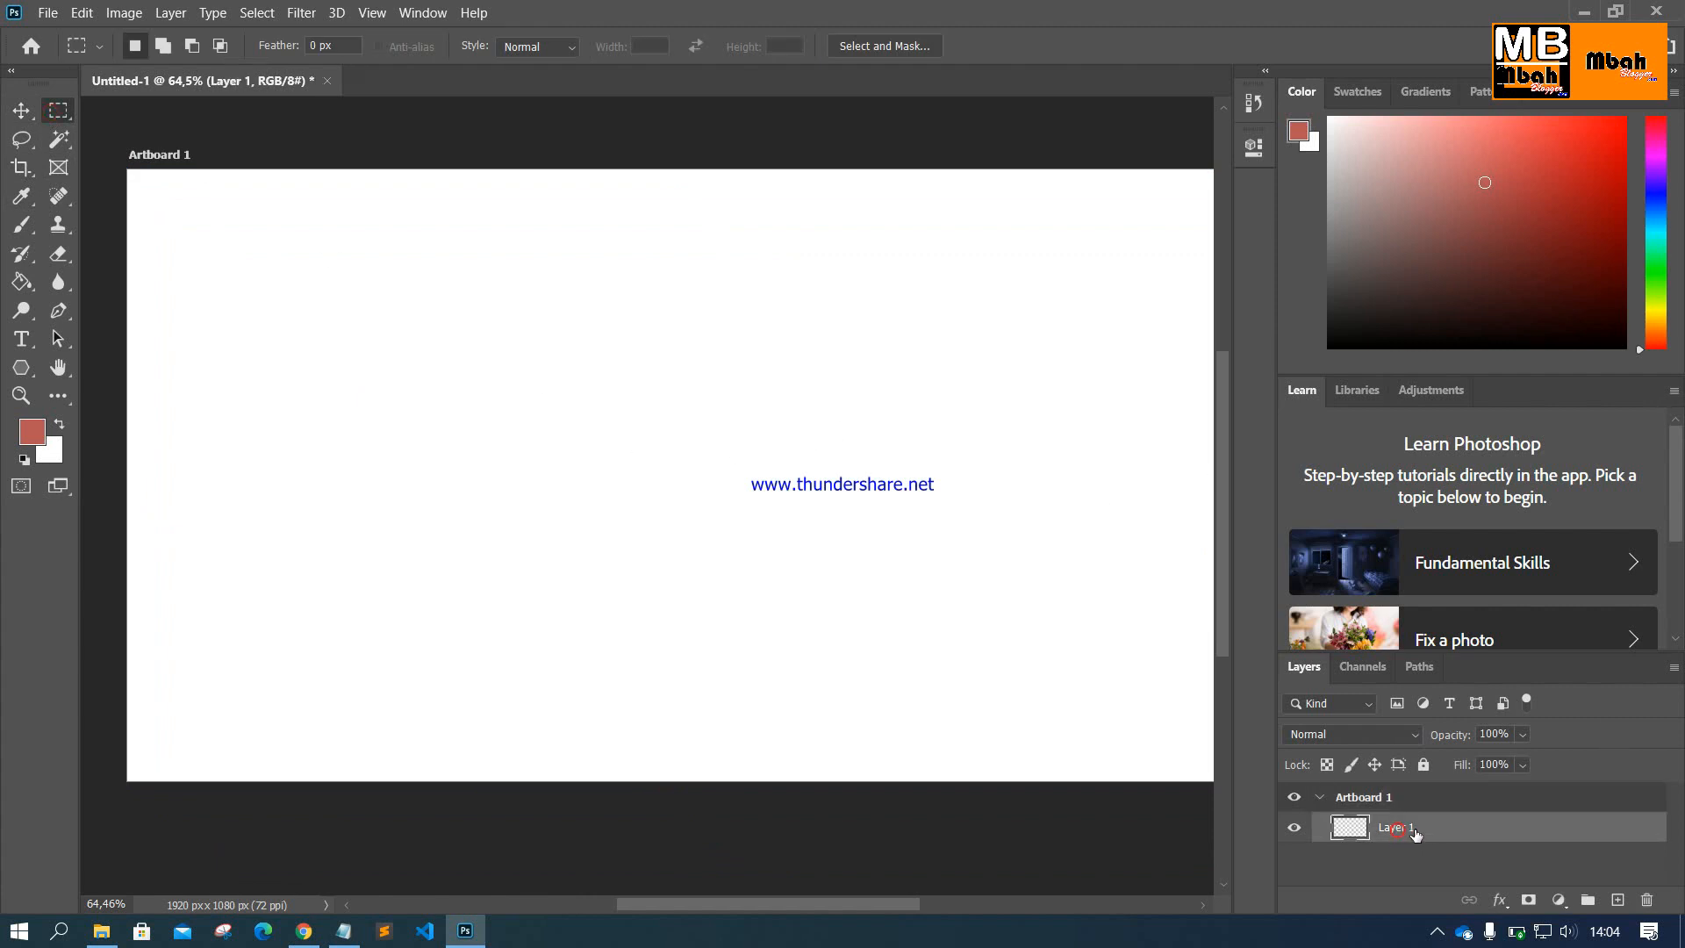
left_click_drag(391, 285, 847, 547)
key("ctrl+j")
left_click(884, 366)
Step: Pick a muted brownish red as the foreground color, clear the rectangular selection and activate the Move tool
left_click(1409, 182)
left_click(1378, 152)
left_click(1435, 209)
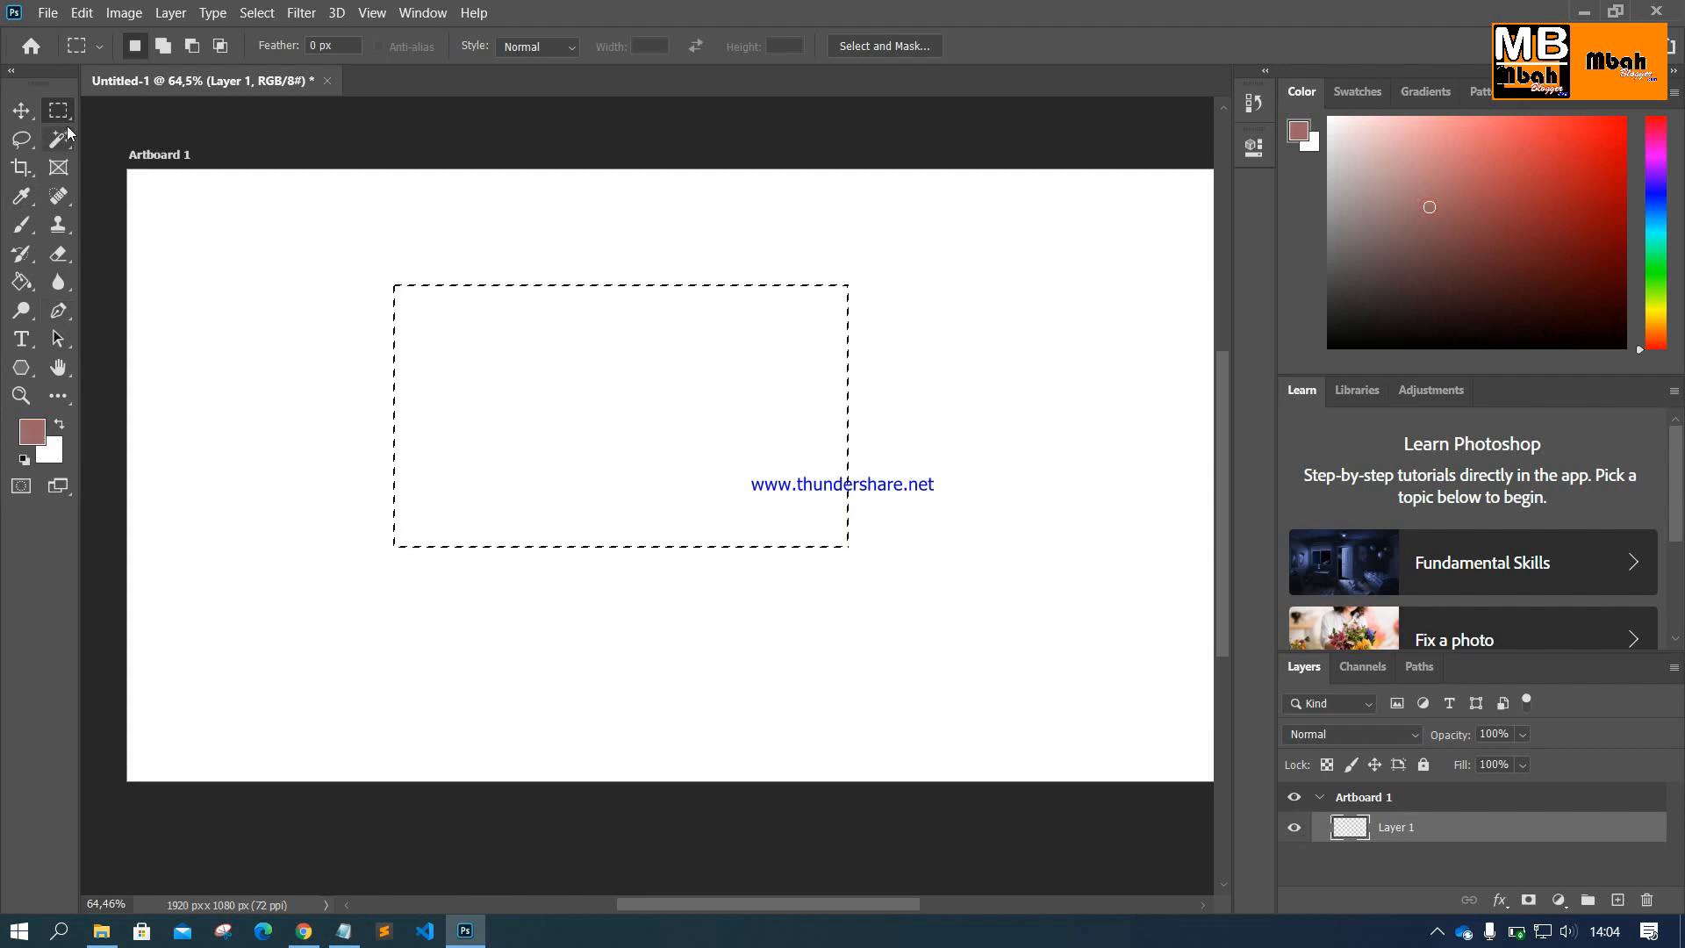
left_click(486, 386)
left_click(23, 112)
scroll(310, 323, "down", 1)
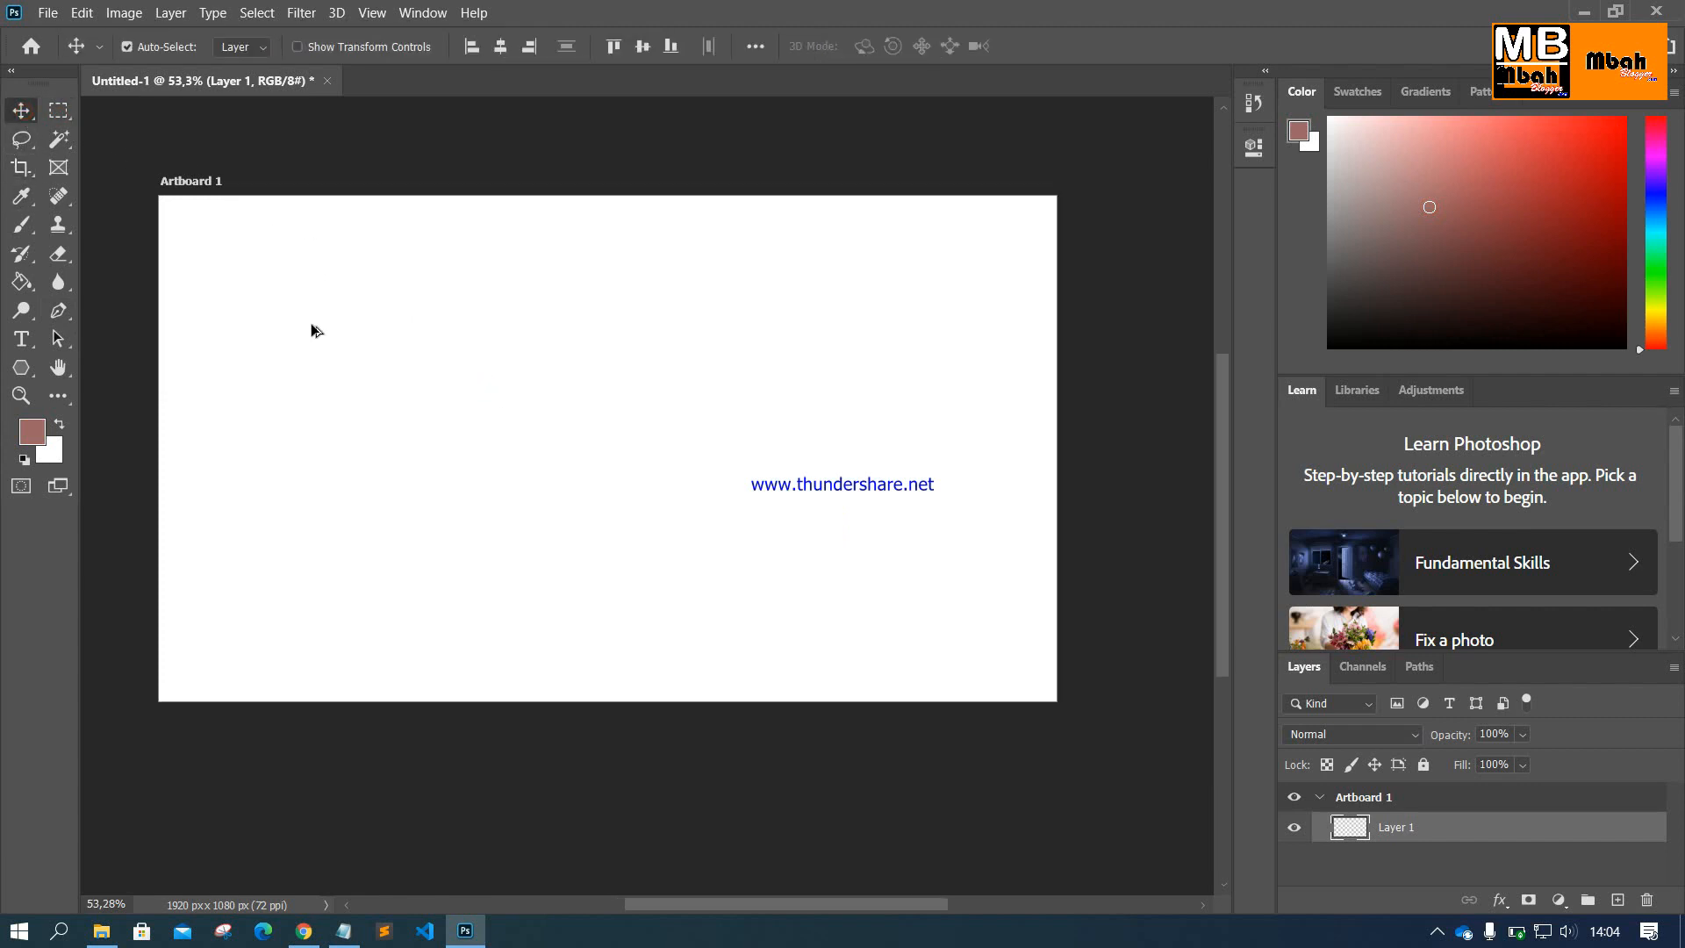
scroll(310, 323, "up", 4)
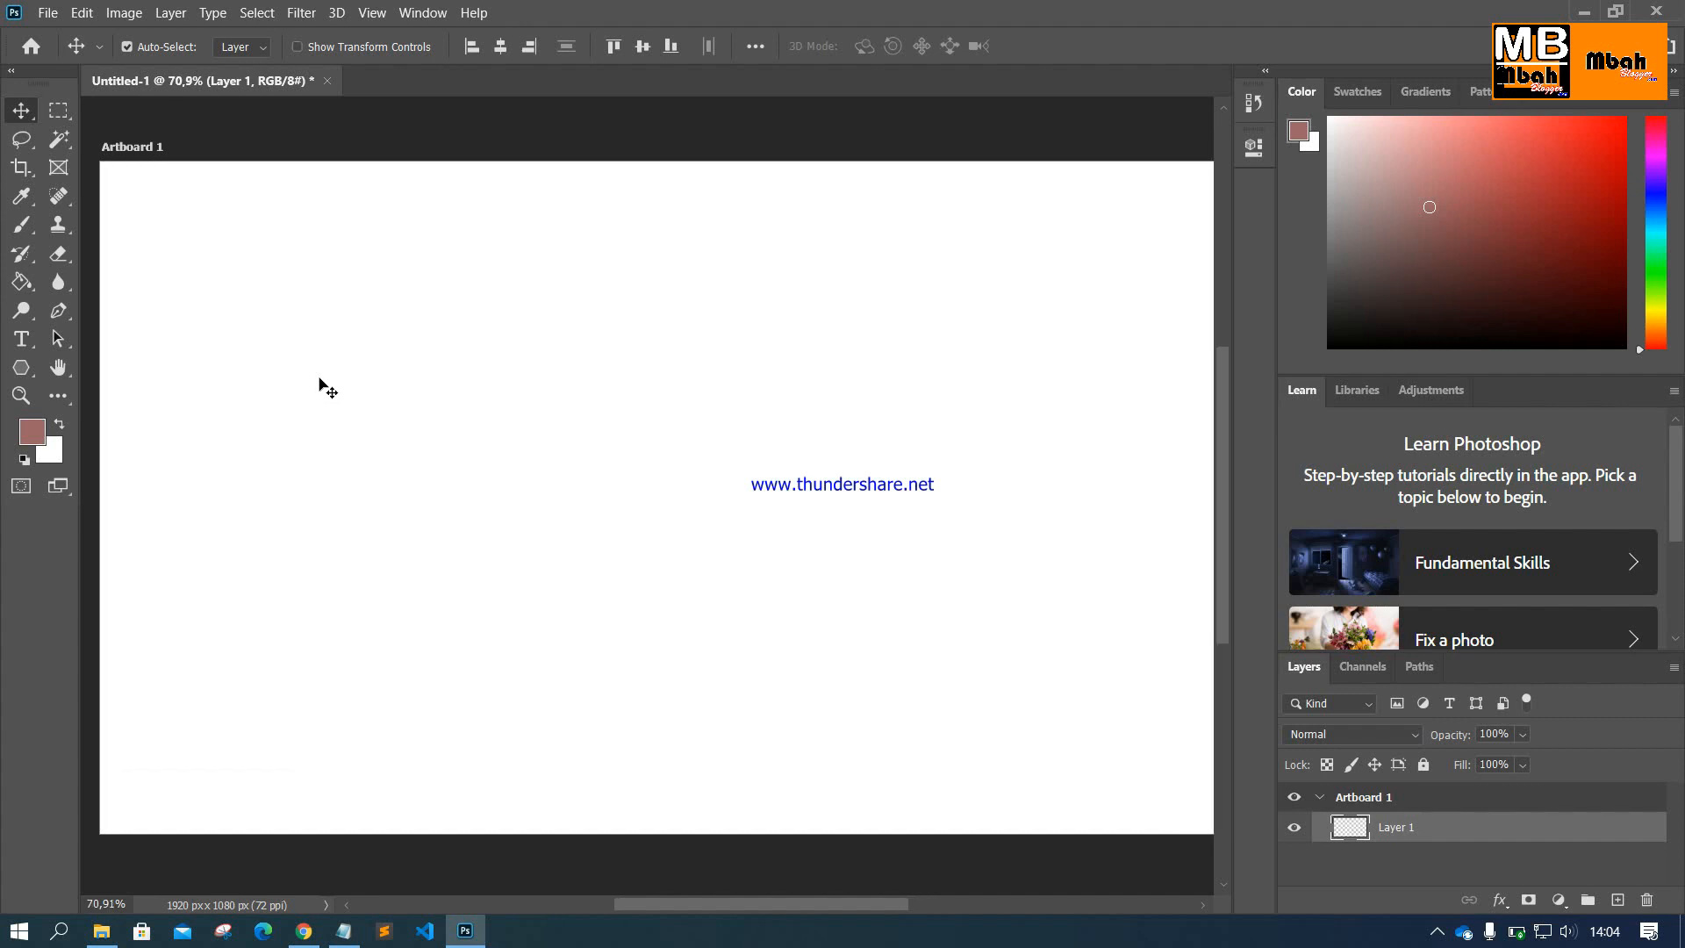
Step: Draw a large rectangular marquee selection across most of the artboard with Layer 1 active
left_click(63, 109)
left_click(167, 111)
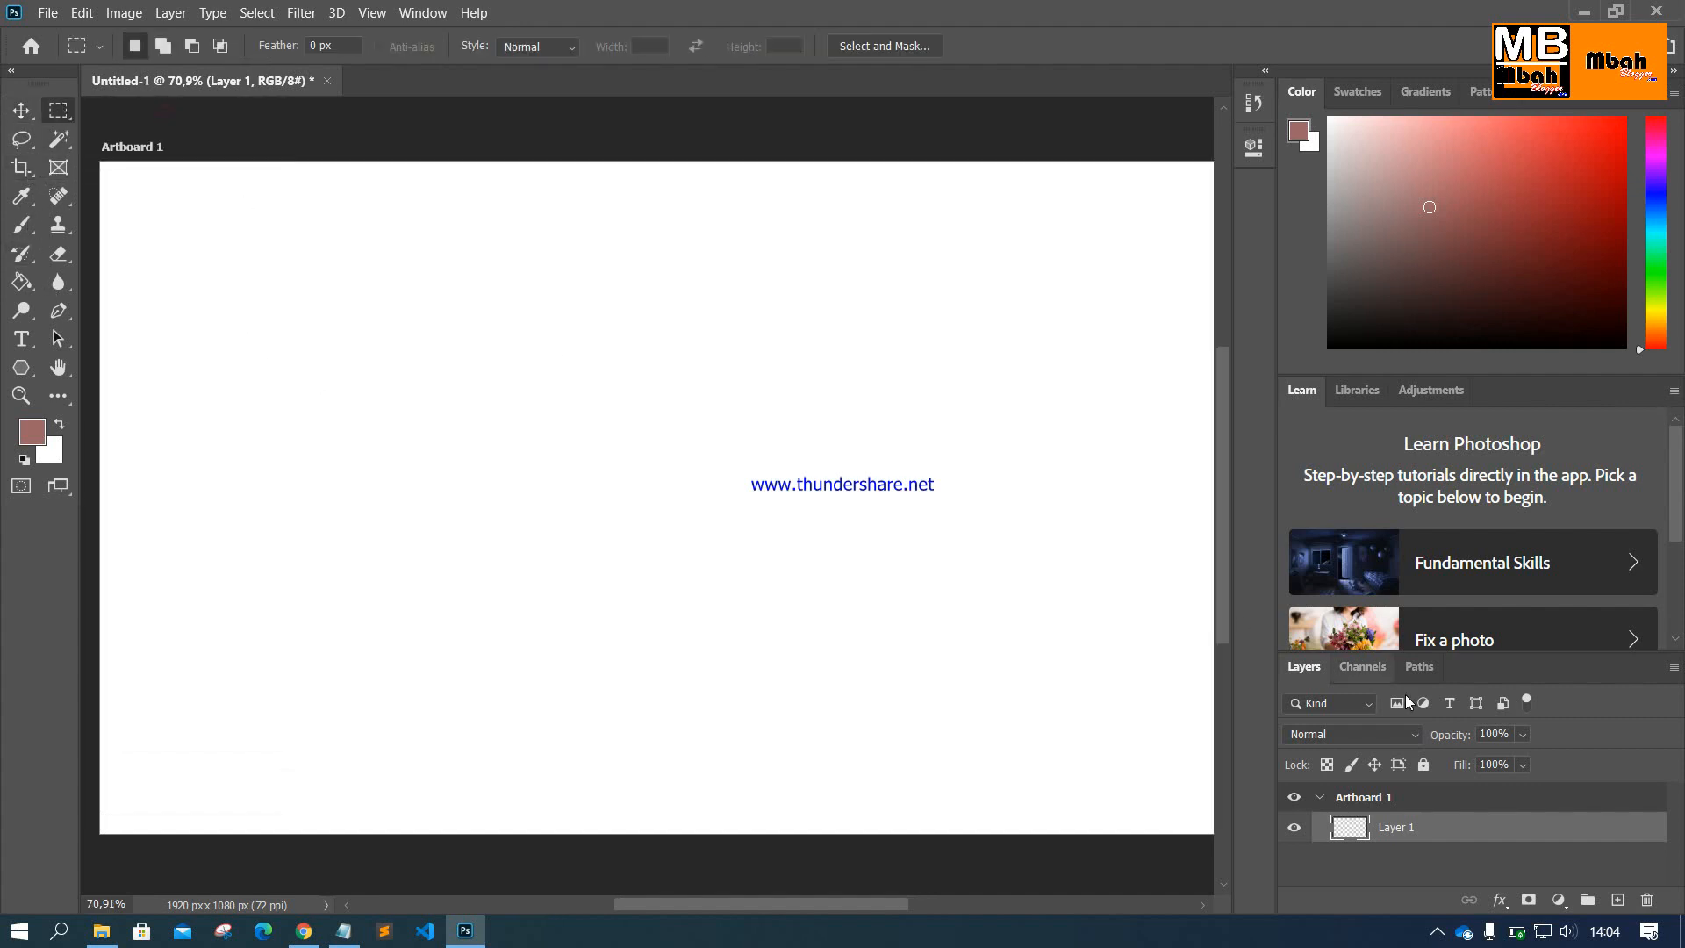
left_click(1451, 821)
left_click_drag(406, 264, 1067, 685)
left_click_drag(367, 264, 1074, 739)
Step: Pick a bright orange-red foreground color and try to copy the rectangular selection to a new layer
left_click(1517, 138)
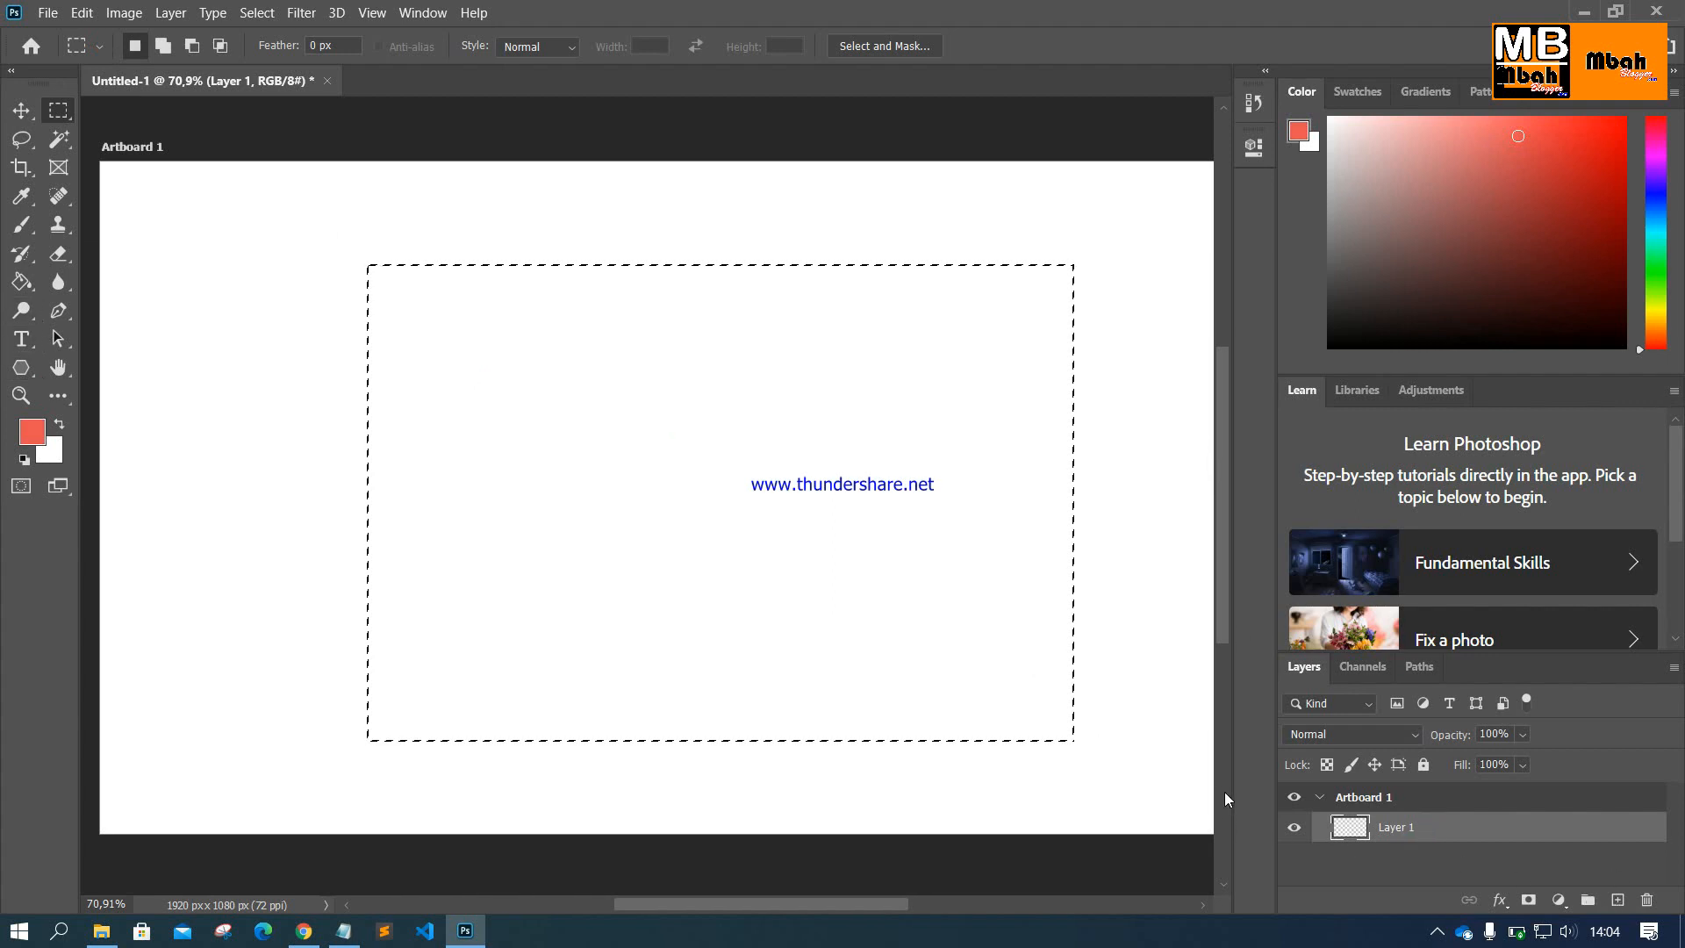
key("ctrl+j")
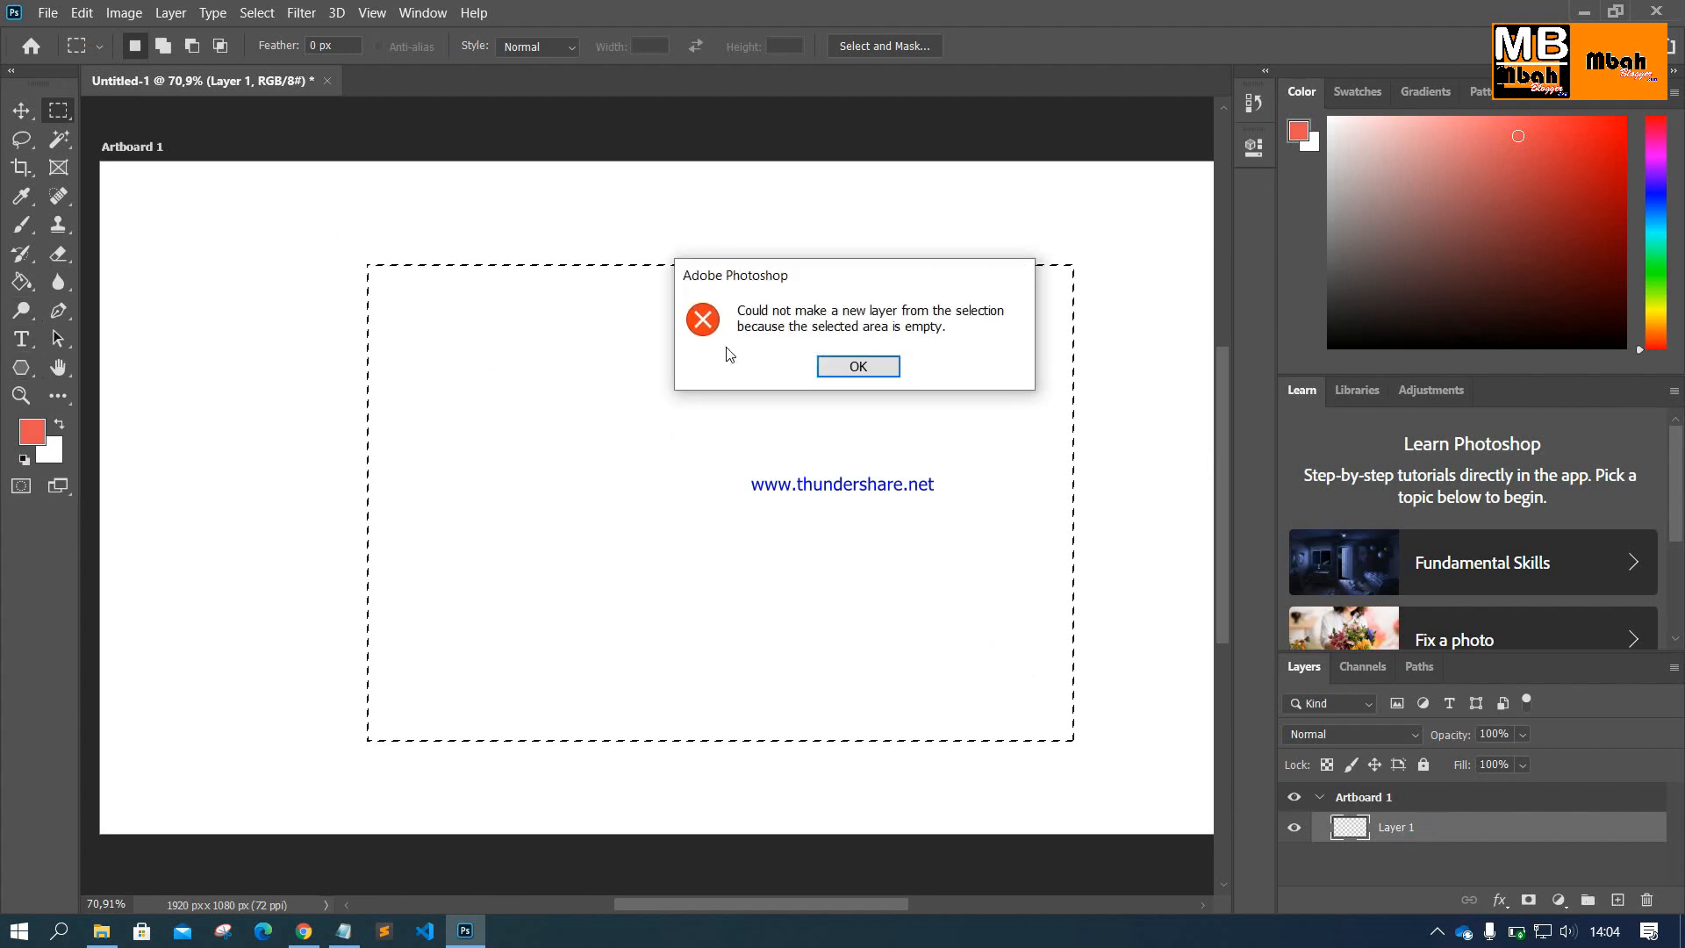
left_click(860, 369)
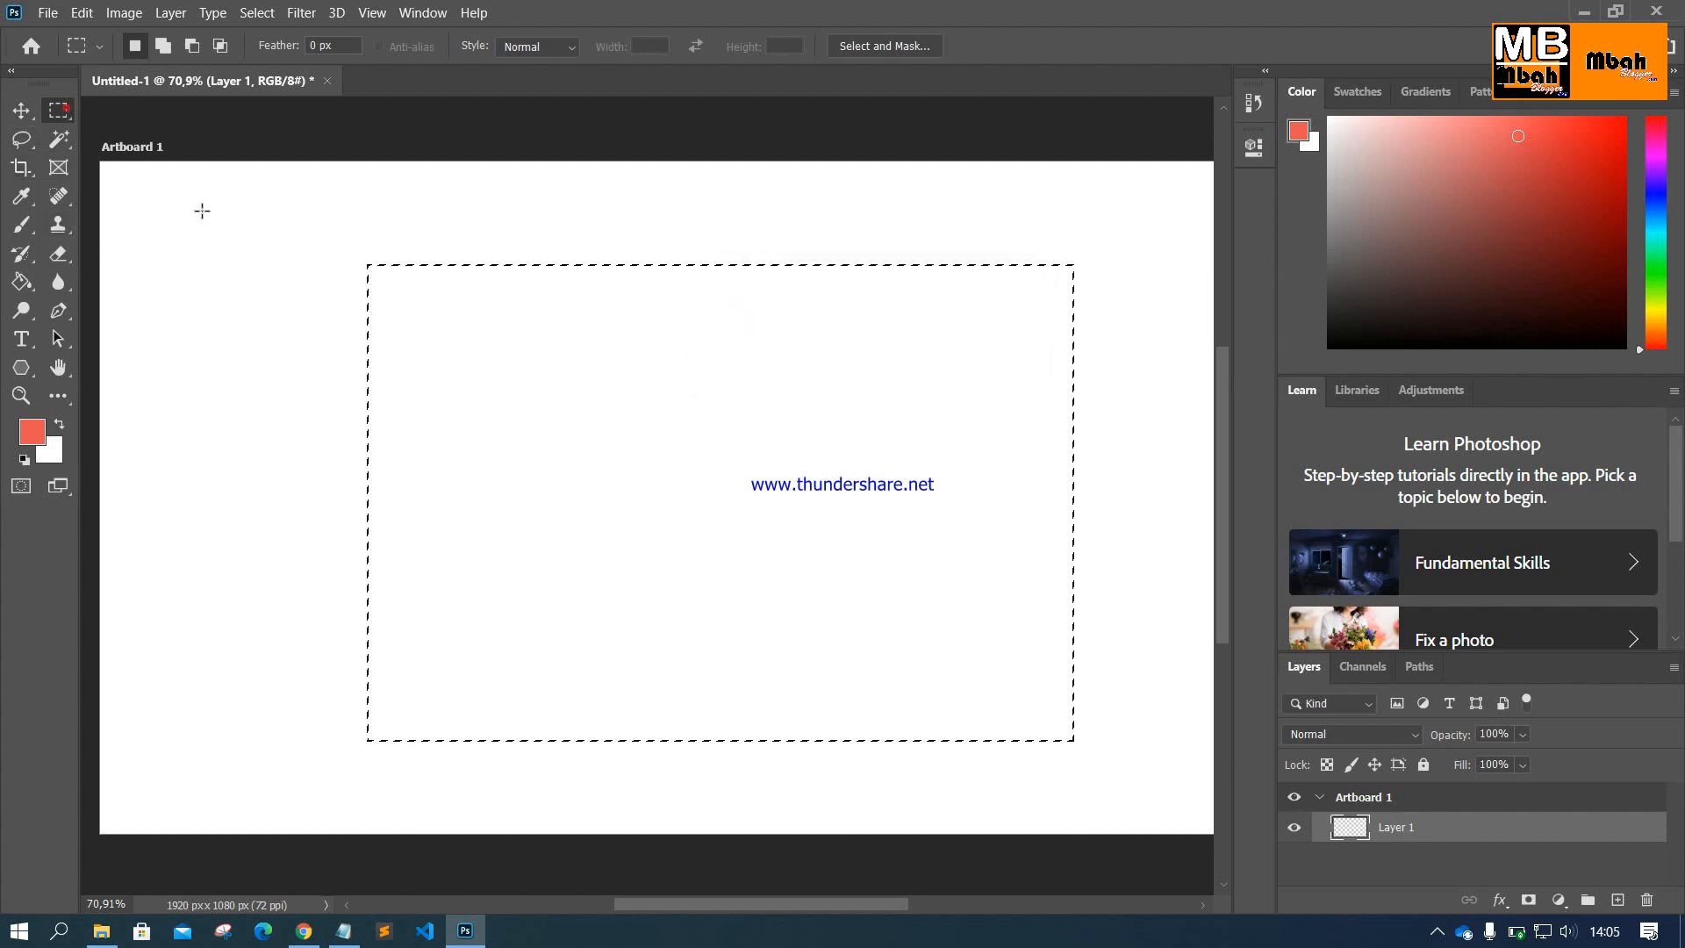
Step: Deselect the rectangular selection, switch to Notepad and start a new shortcut entry with "CTRL + D"
left_click(359, 369)
left_click(344, 930)
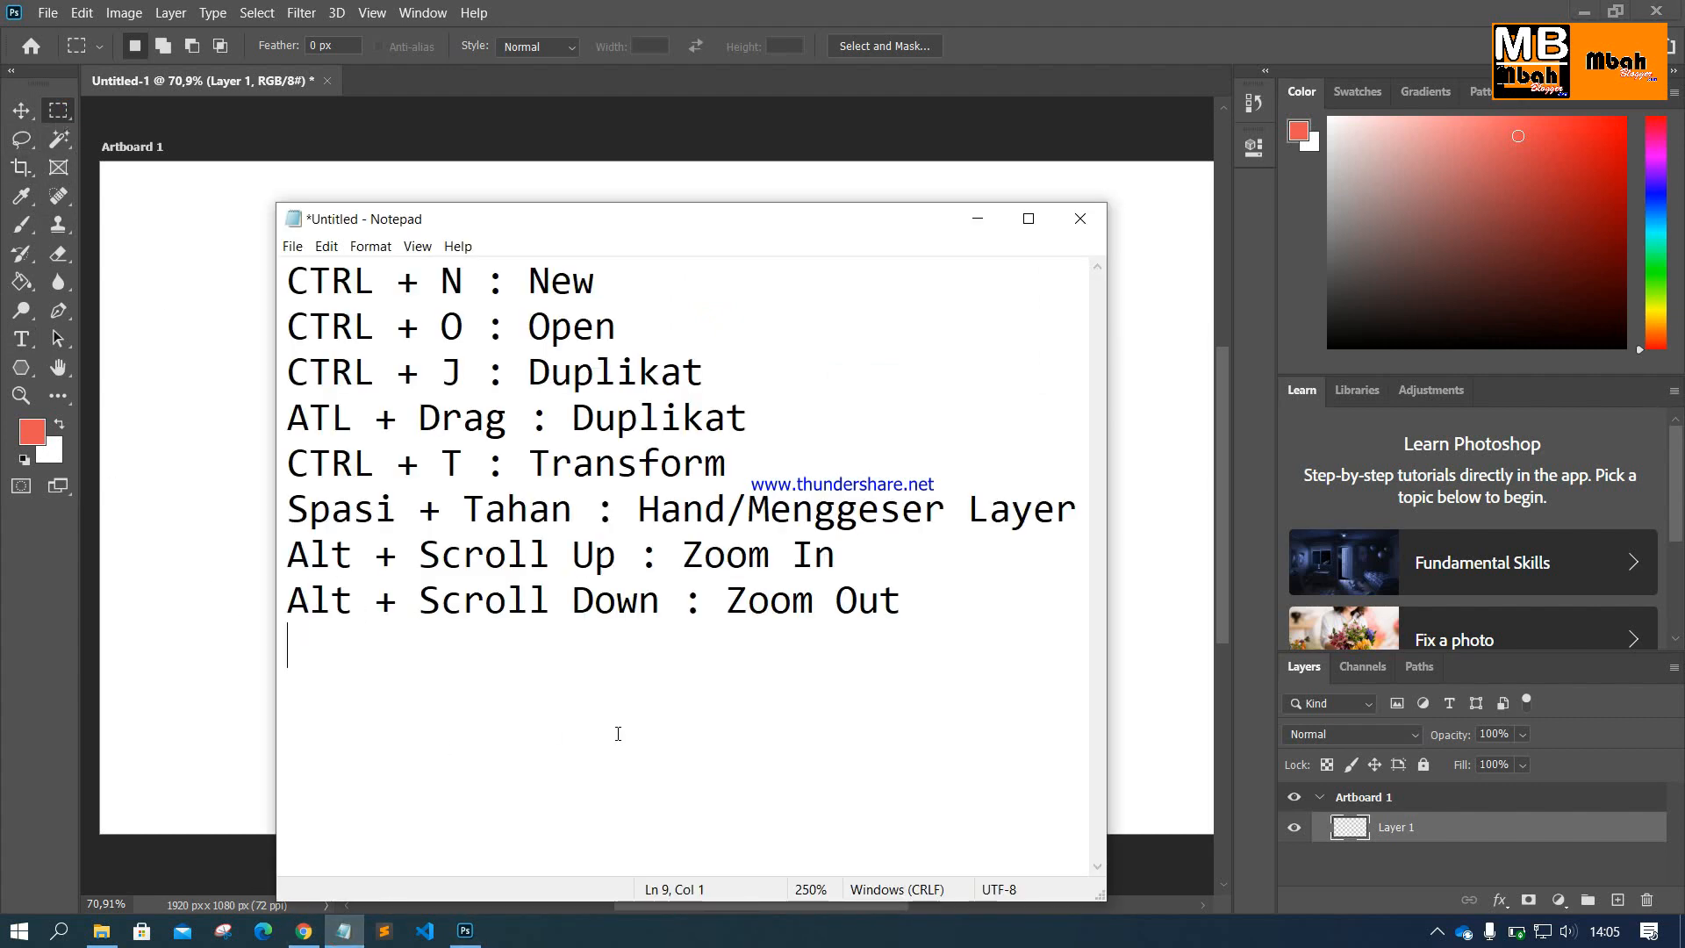
type("A")
key("BackSpace")
type("Ctrl")
key("BackSpace")
key("BackSpace")
key("BackSpace")
key("BackSpace")
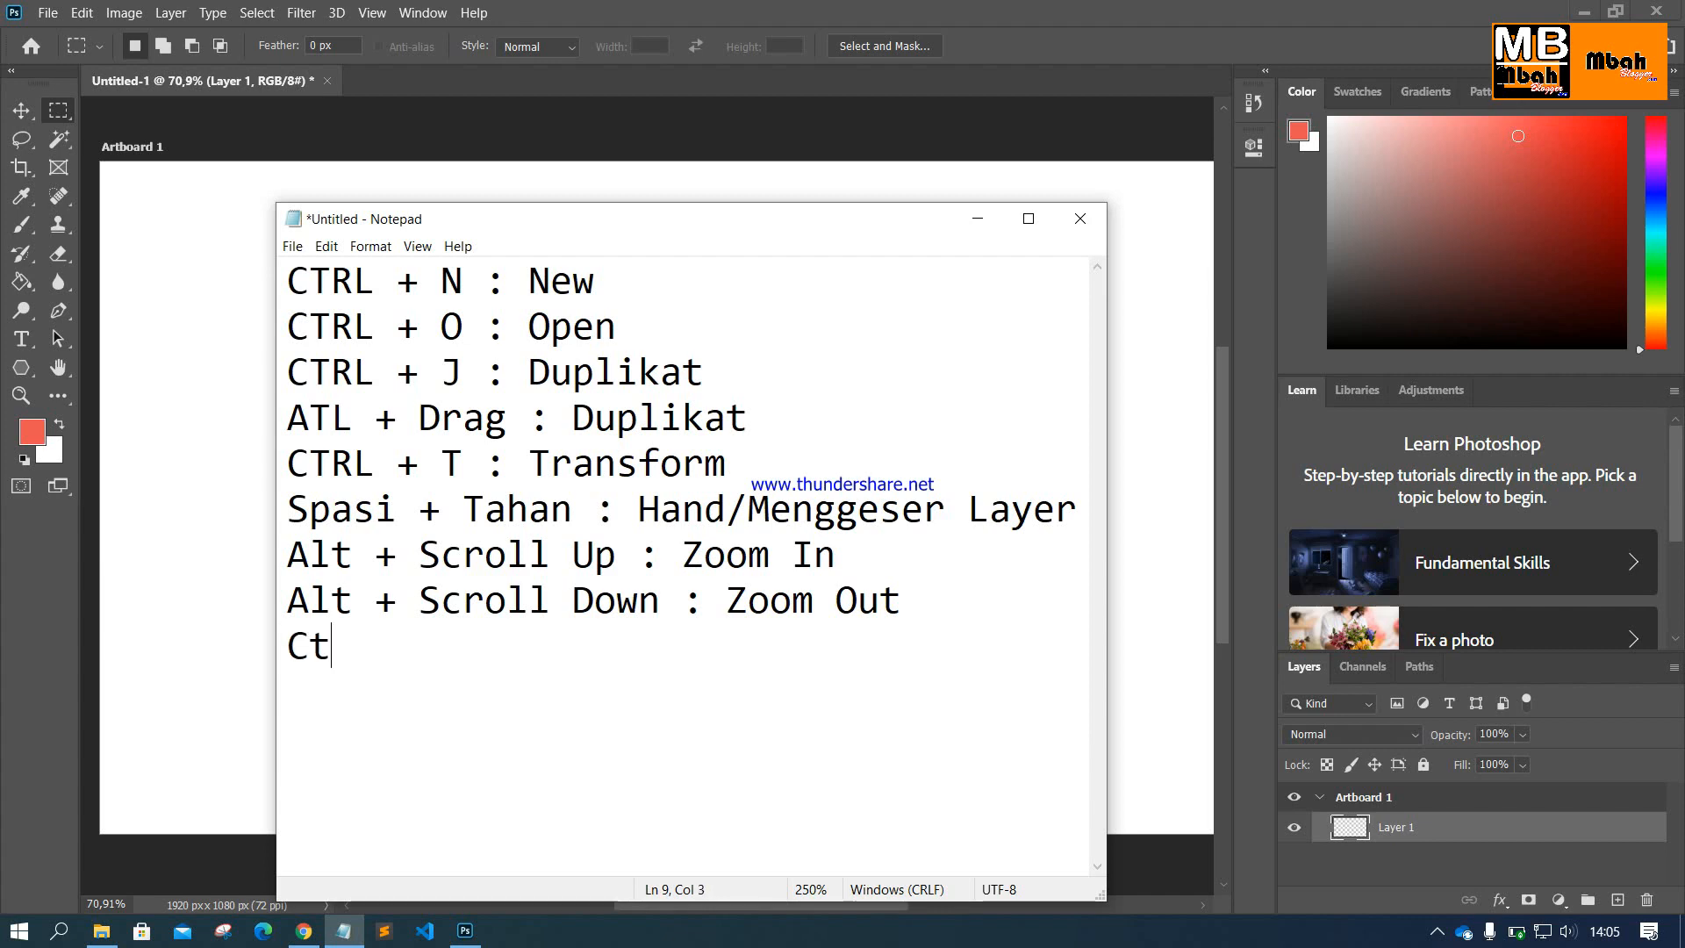
type("TRL + D")
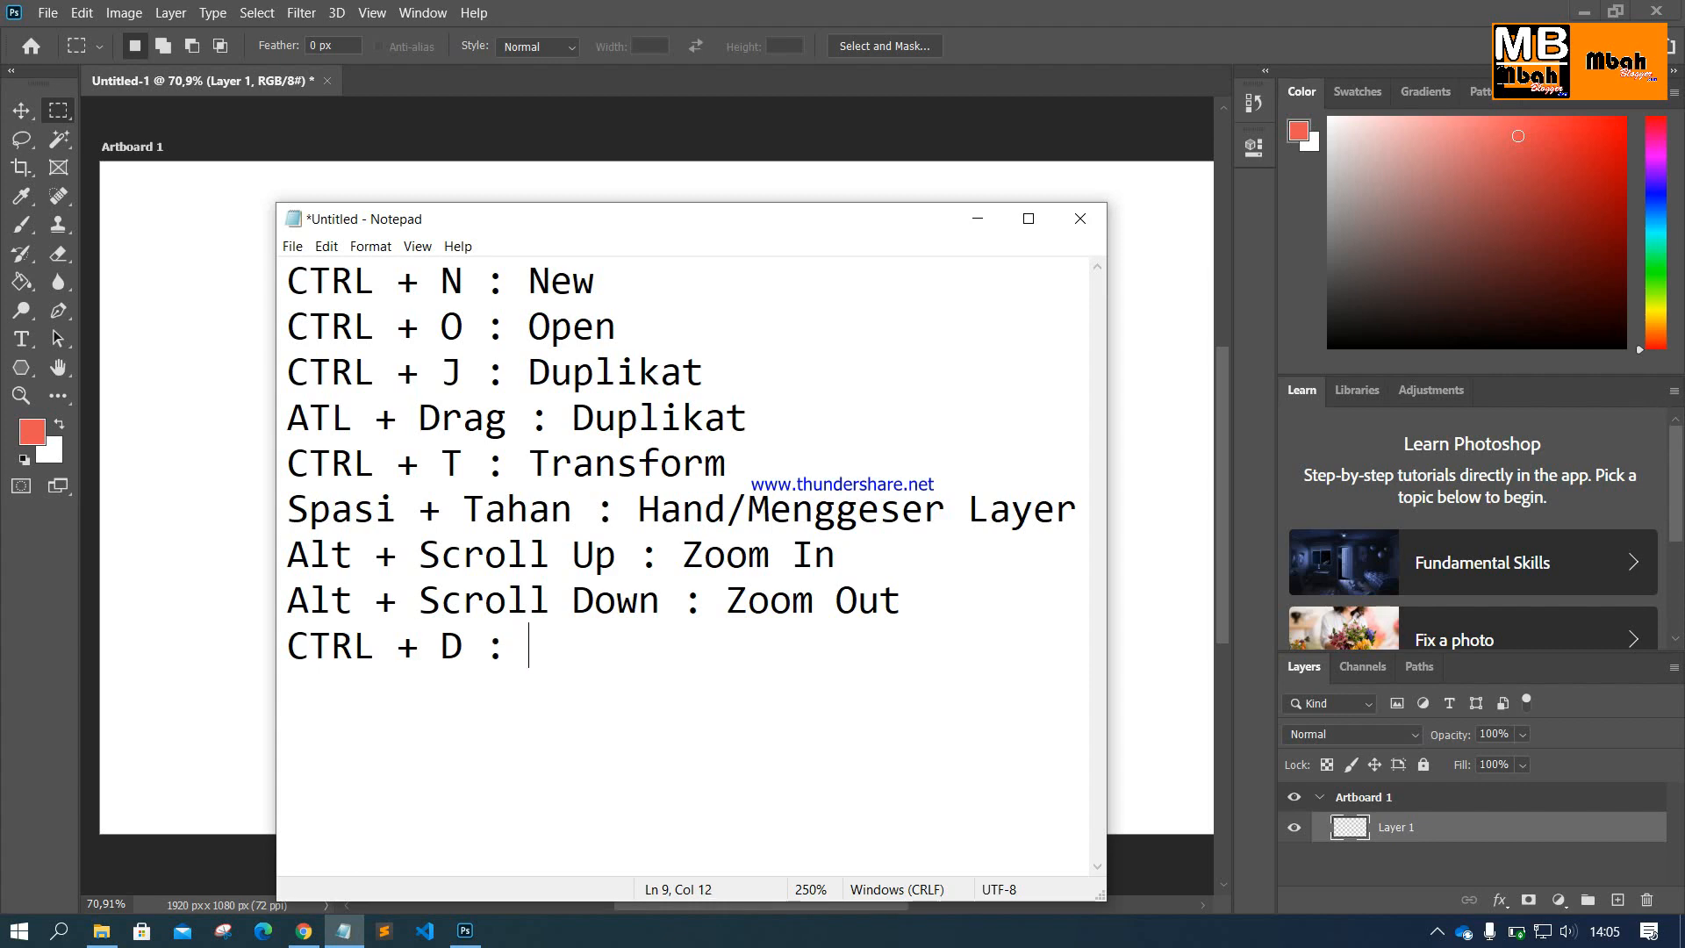
Step: Complete the CTRL + D entry with the description ": Diss Select / Membatalkan Seleksi"
type(": Diss S")
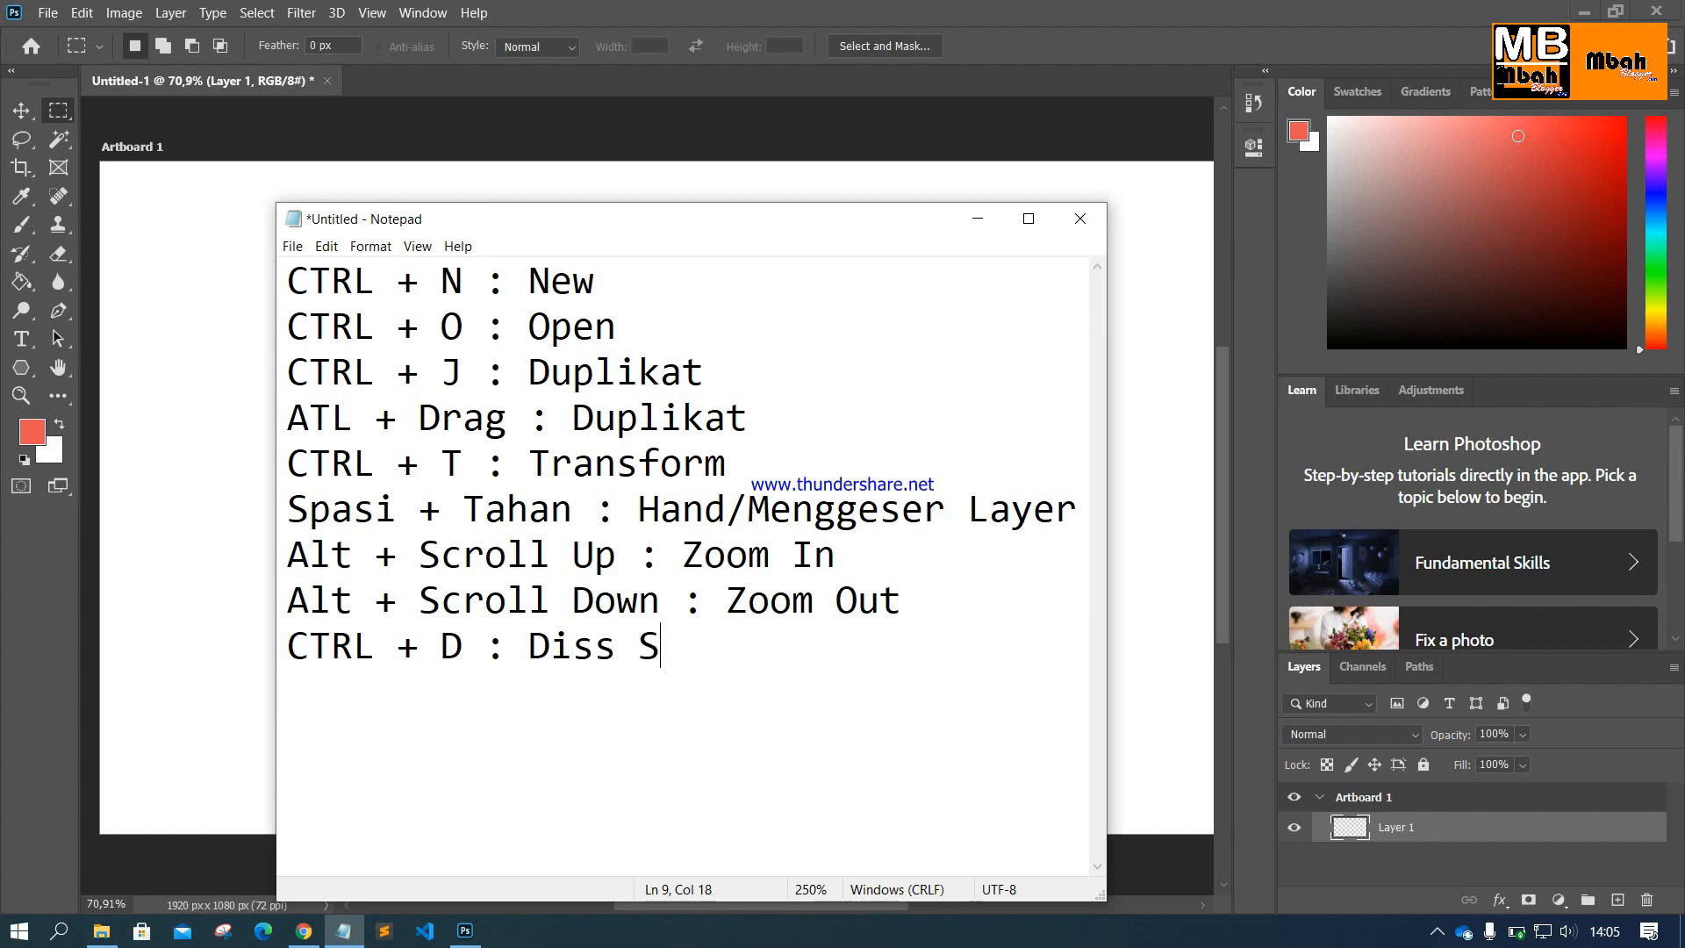
type("elect /")
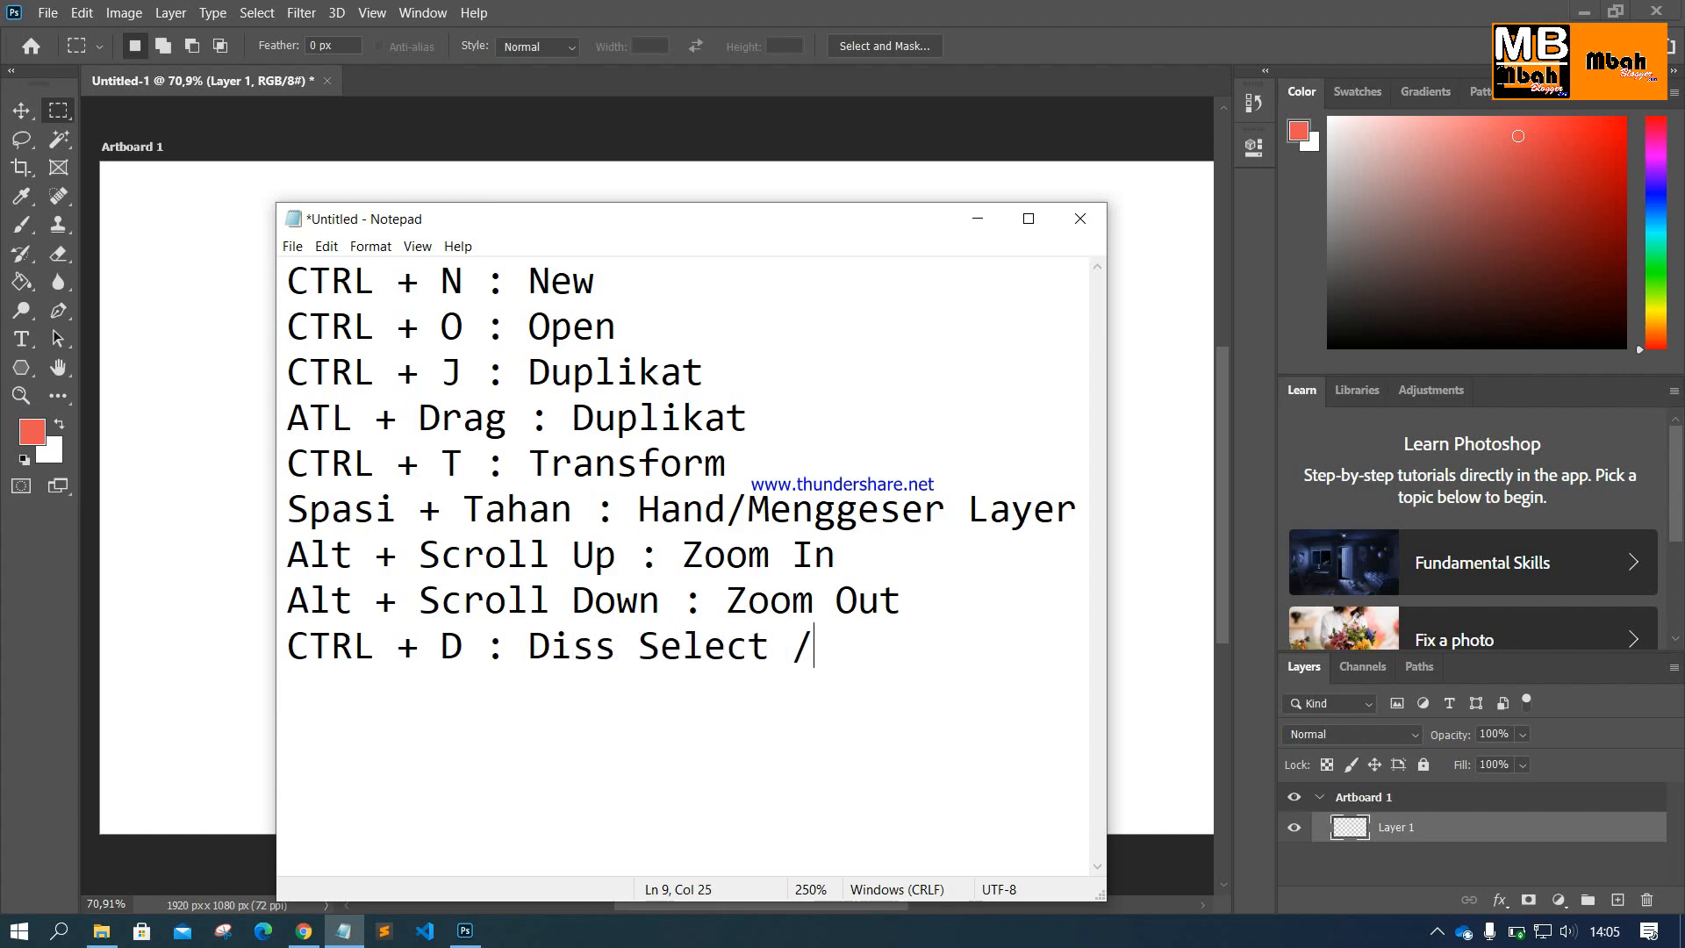
type(" Membatalka")
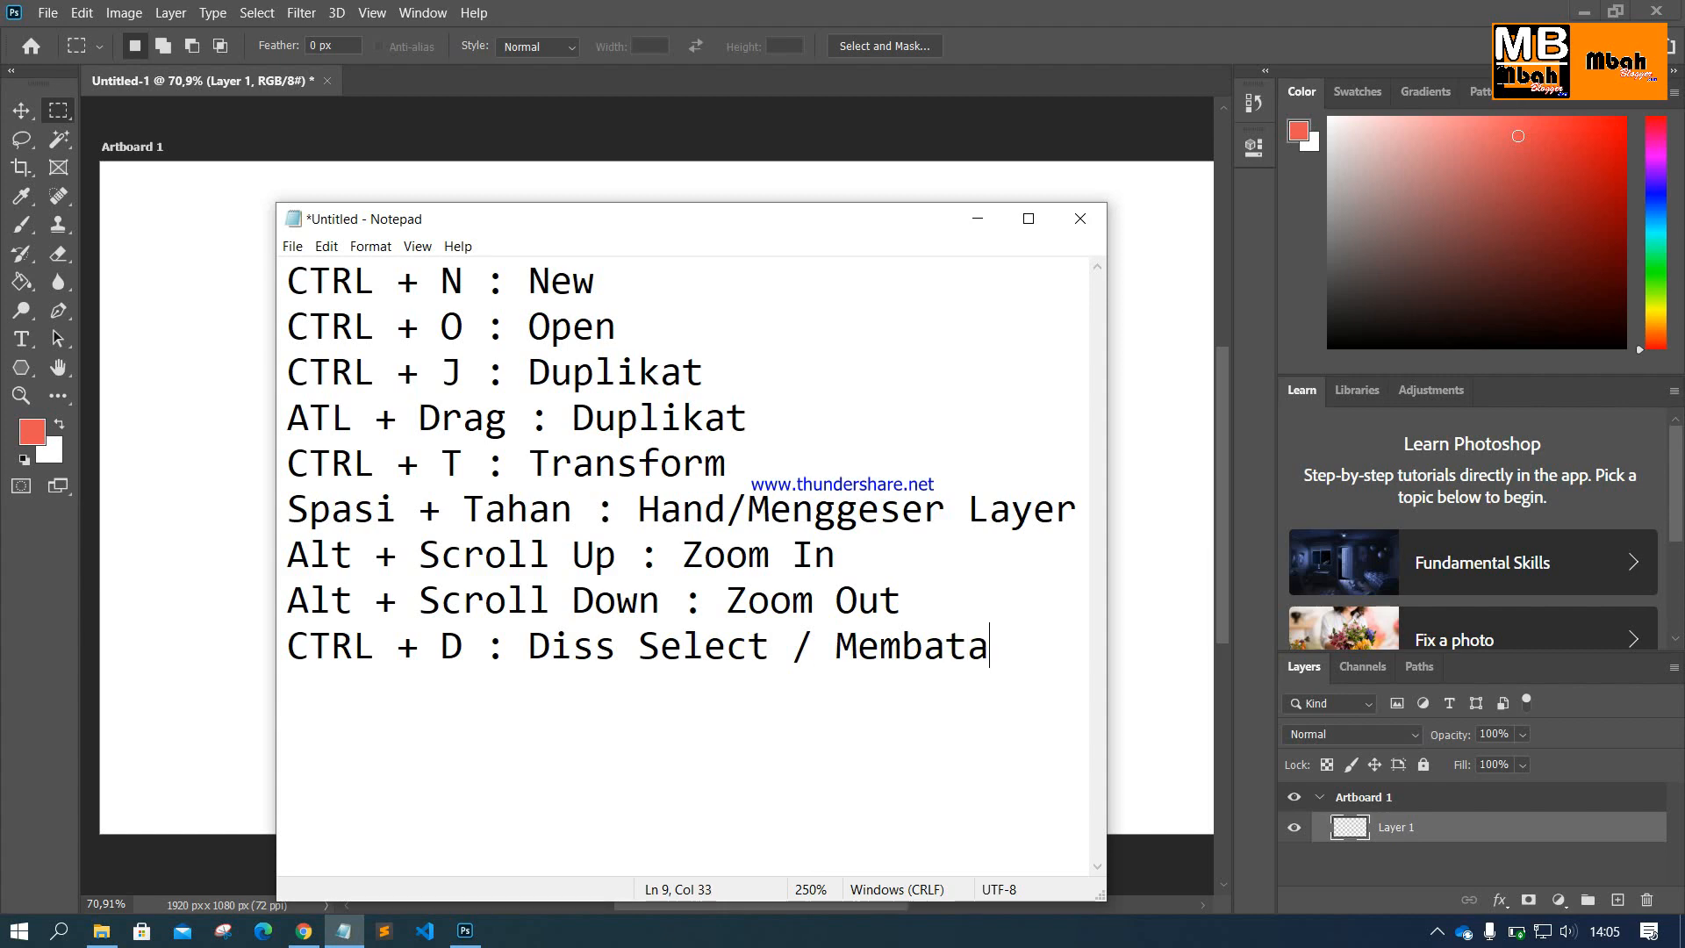
key("BackSpace")
type("kan Seleksi")
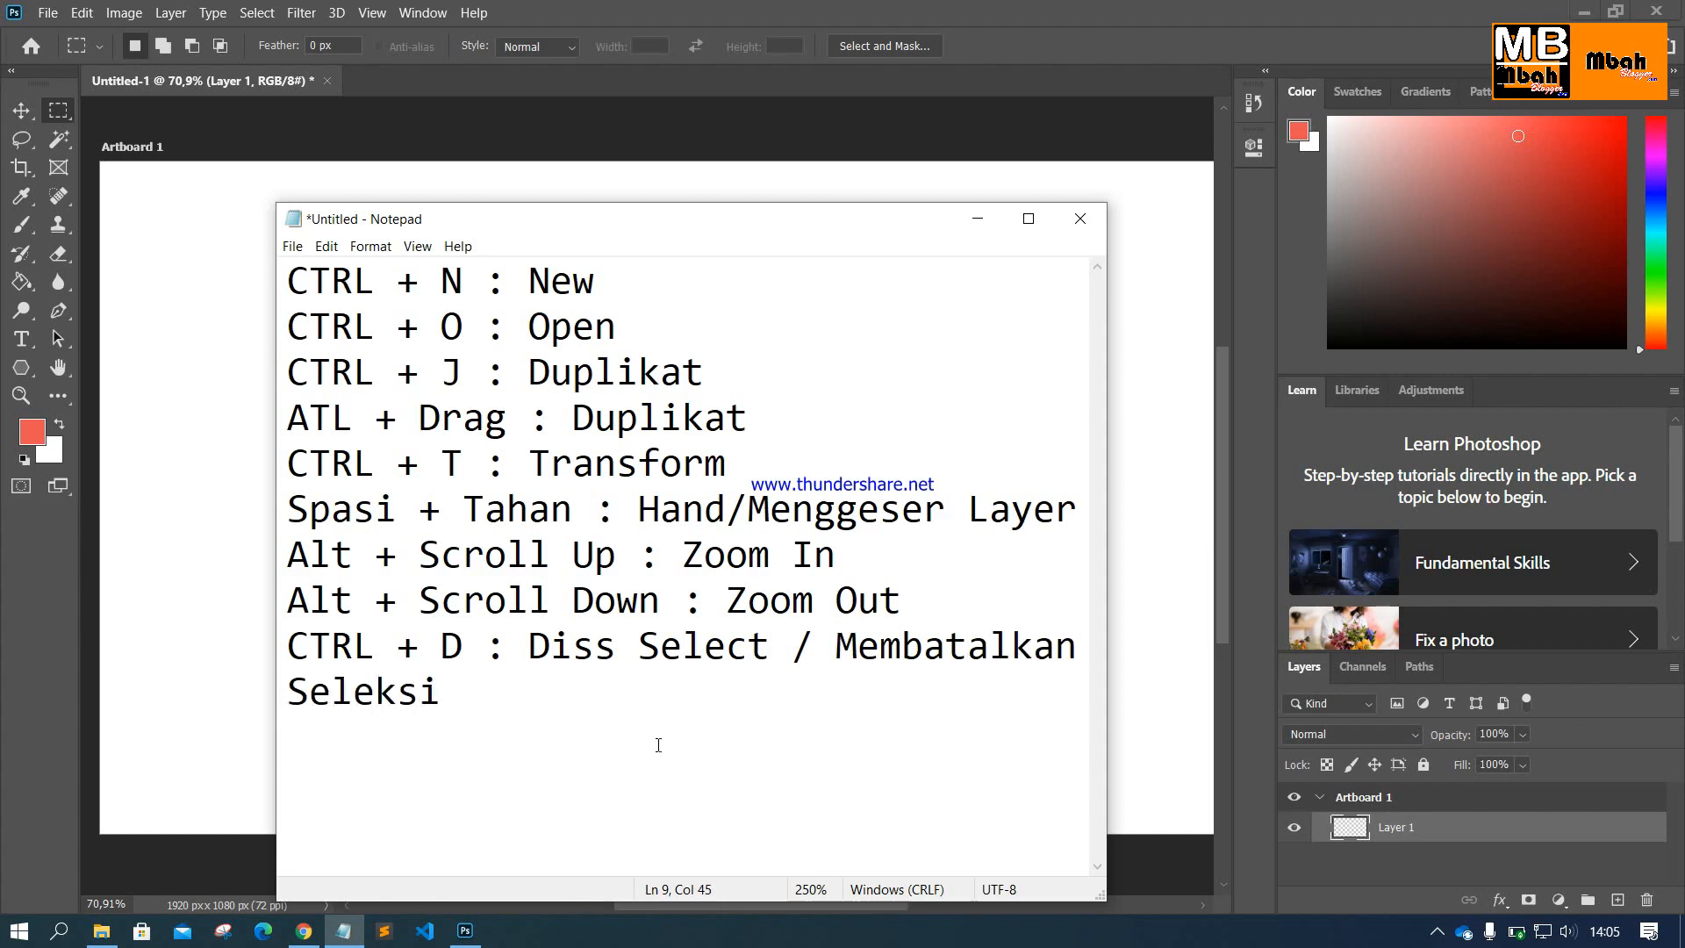
Step: Switch to Photoshop, draw a large rectangular marquee selection across the artboard and deselect it
left_click(200, 559)
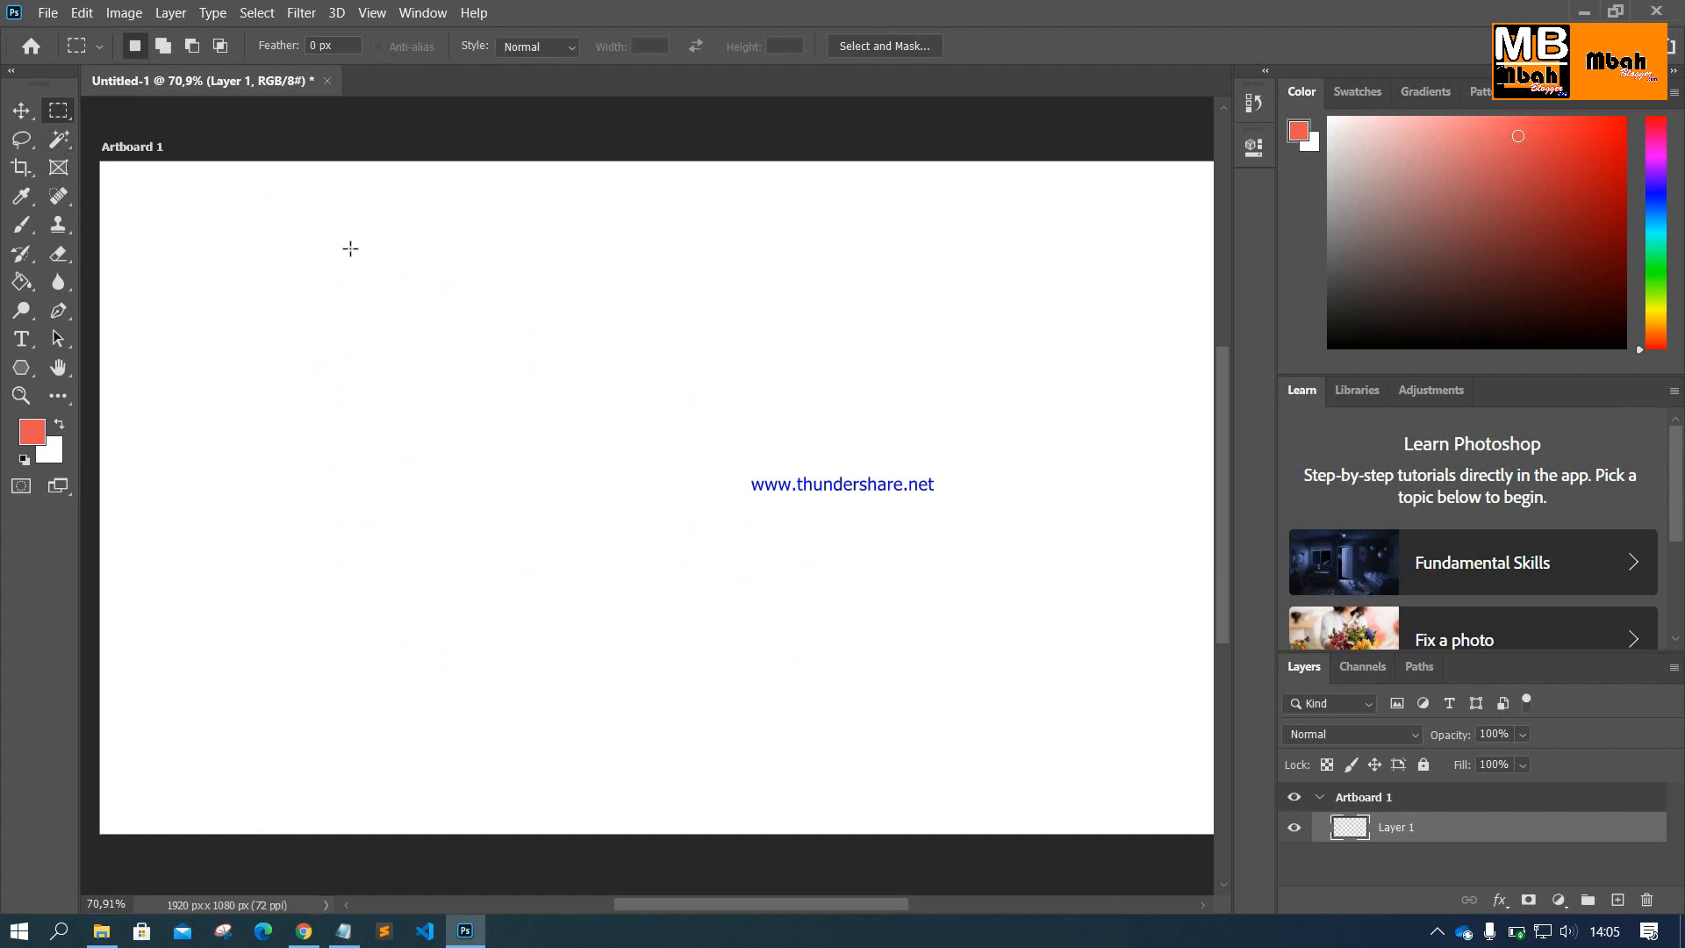
left_click_drag(350, 249, 1066, 619)
left_click(956, 699)
key("ctrl+z")
Step: Draw an orange-red filled rectangle of about 1827 × 1075 px over the artboard and dismiss the low-battery notice
left_click_drag(21, 367, 80, 372)
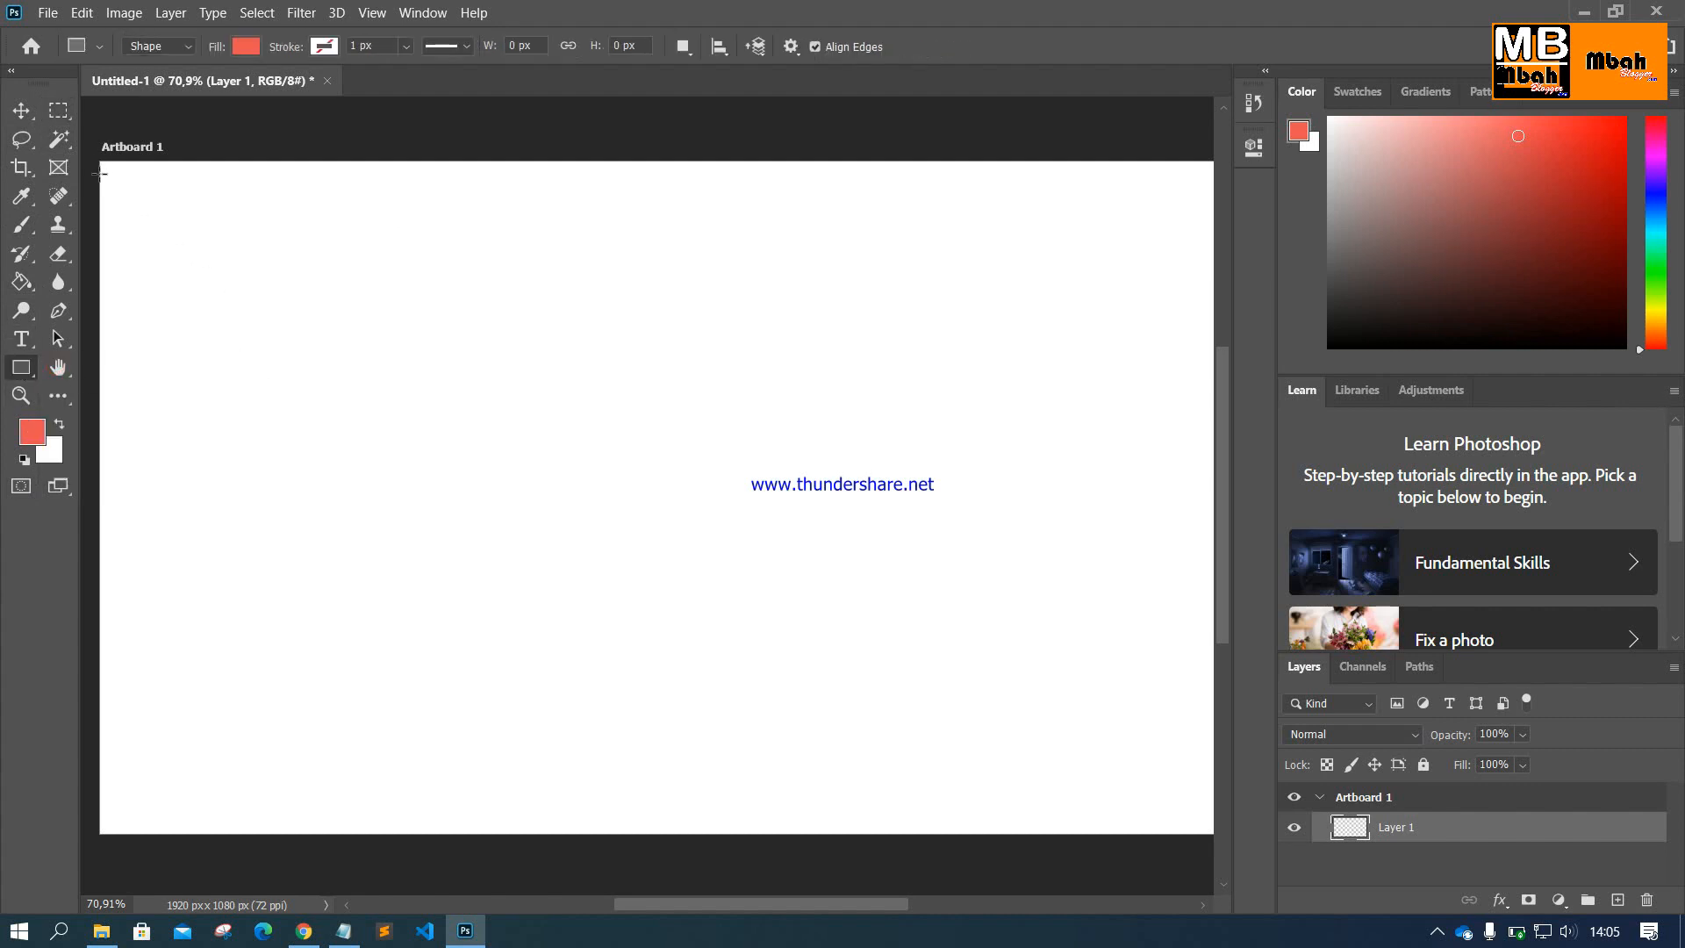
left_click_drag(102, 165, 1233, 833)
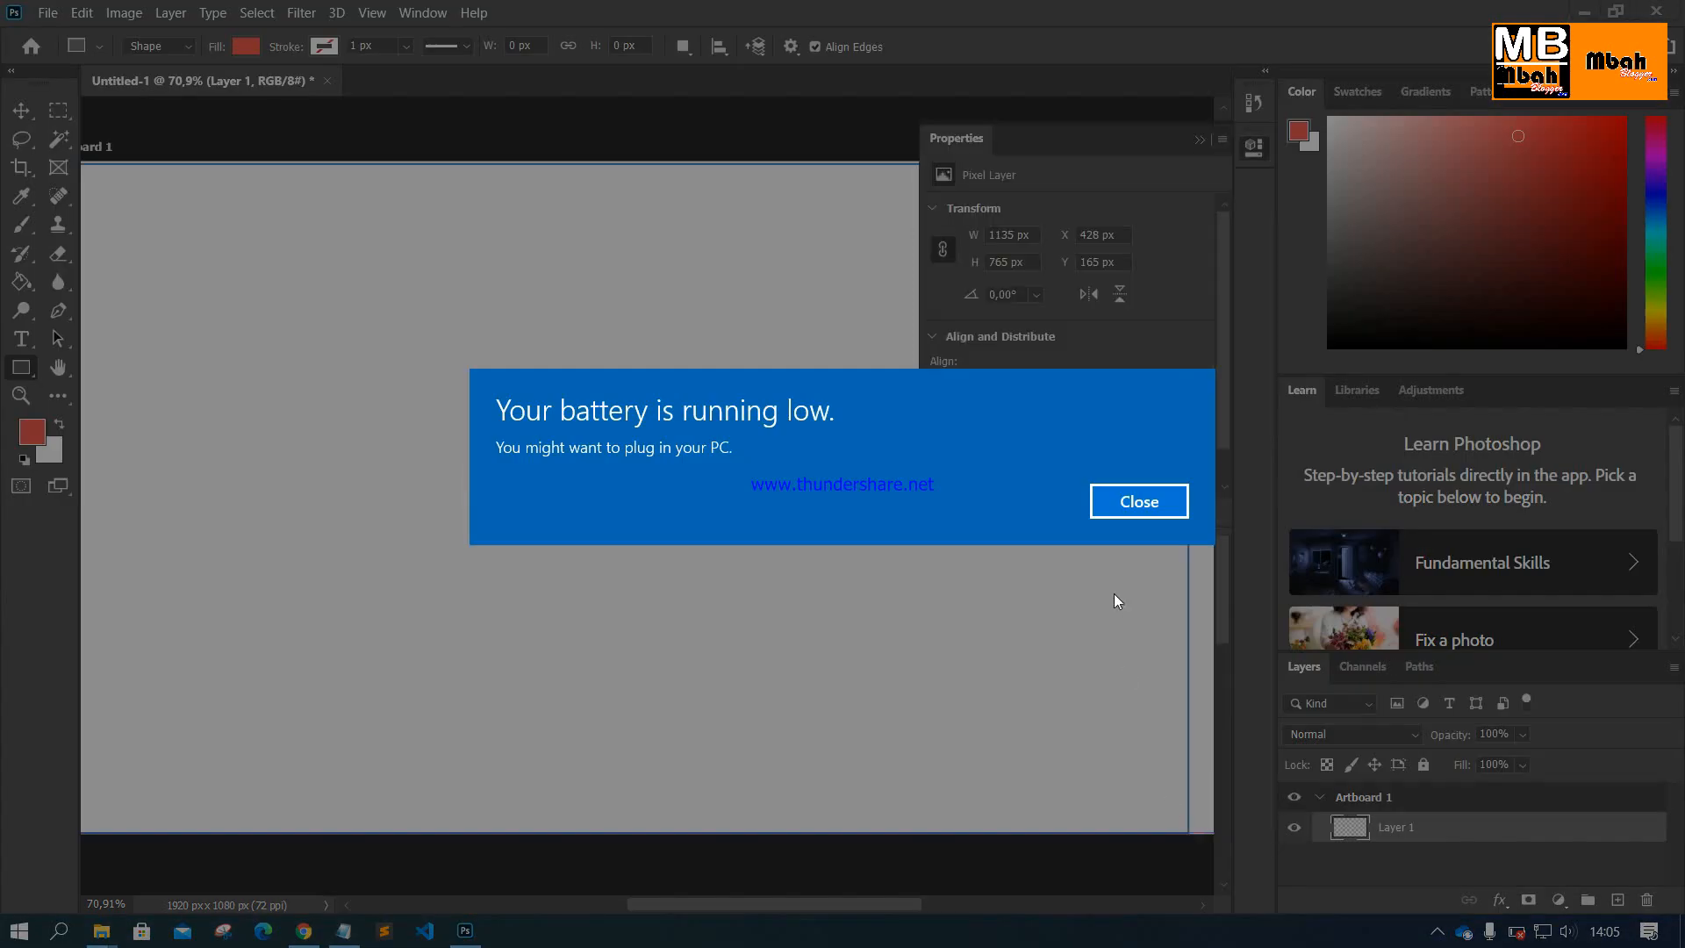
left_click(1127, 503)
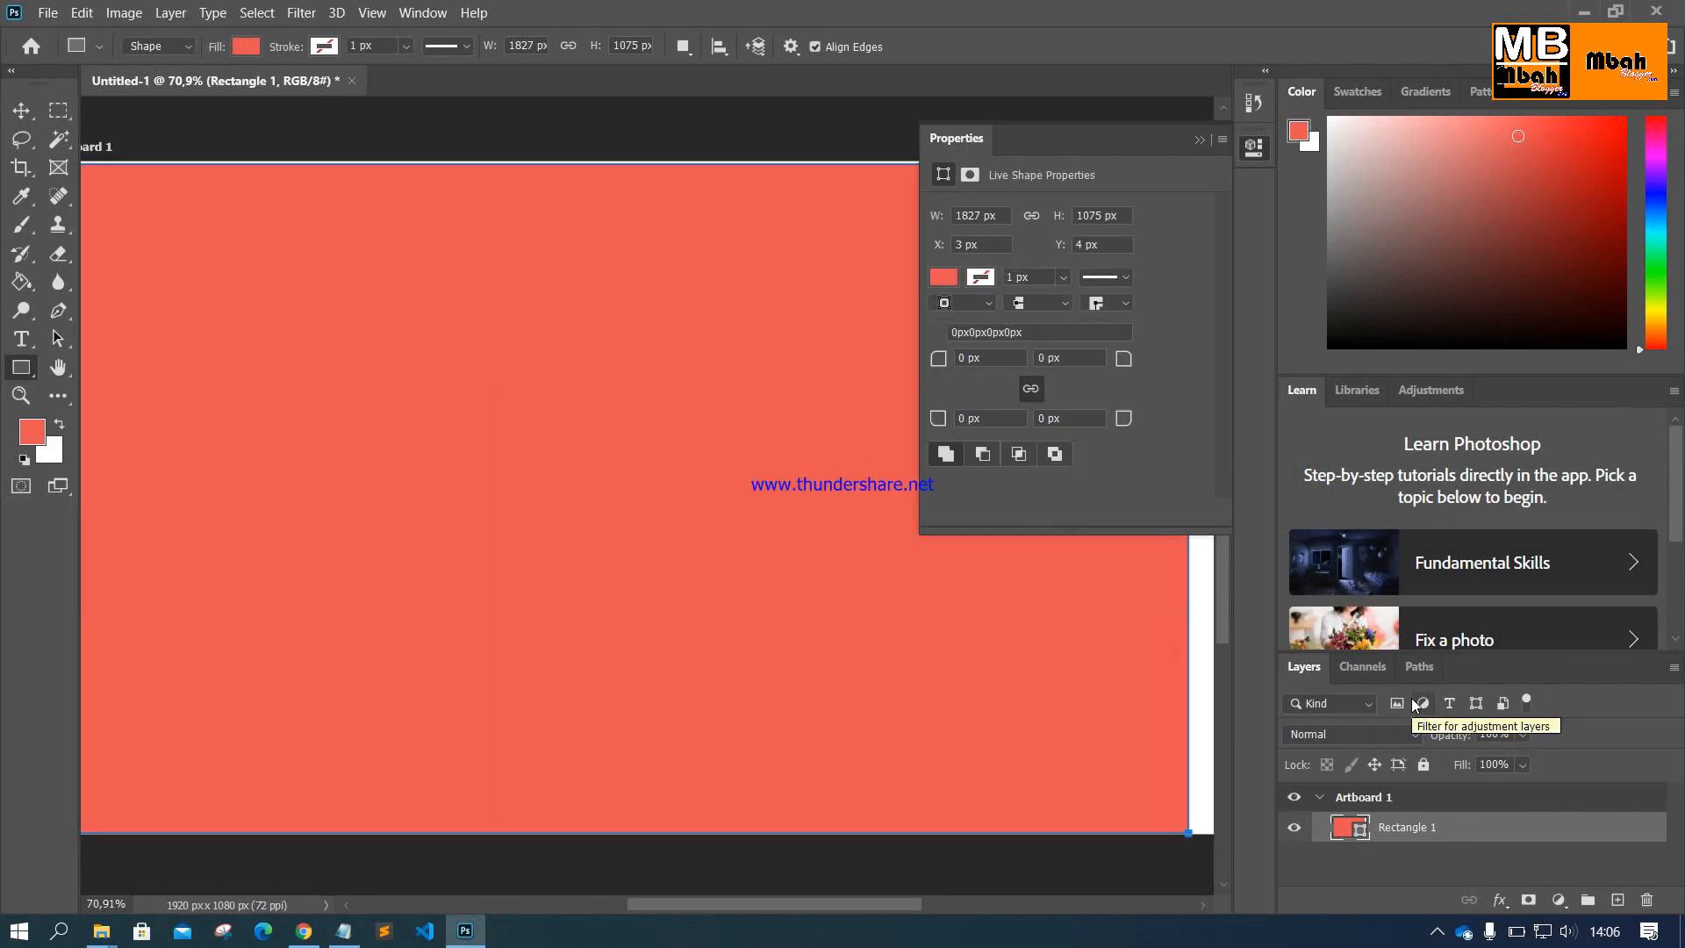
Step: Collapse the Properties panel and move the rectangle flush with the artboard's upper-left corner
left_click(58, 111)
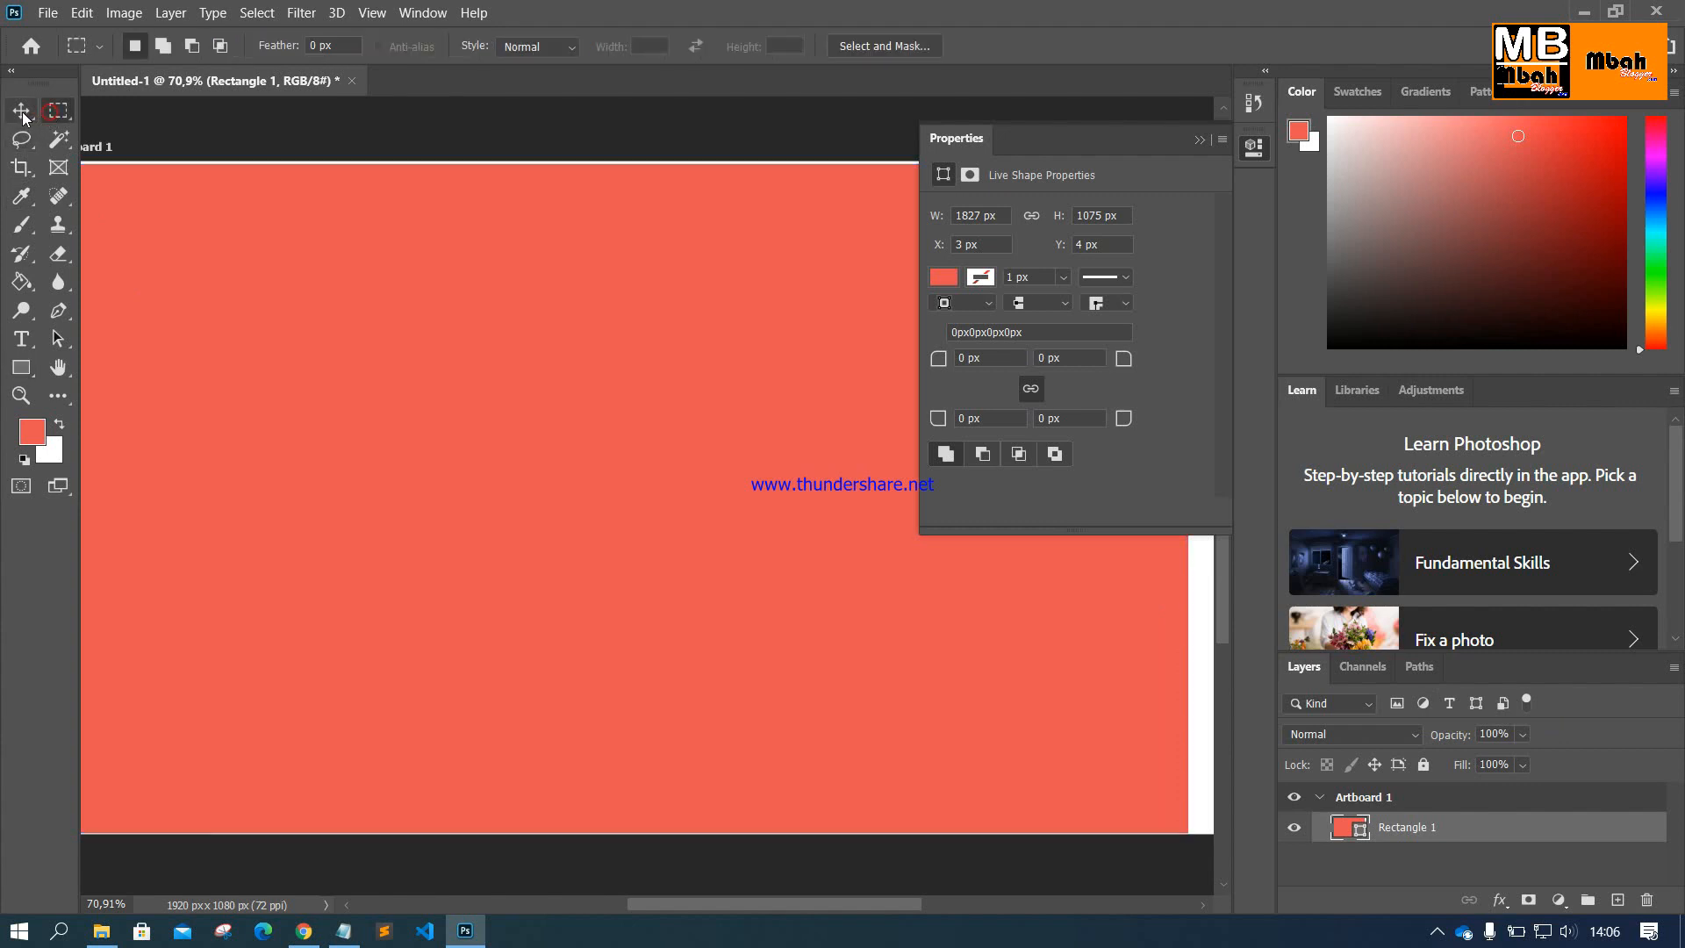
left_click(22, 112)
left_click(535, 314)
scroll(778, 360, "down", 2)
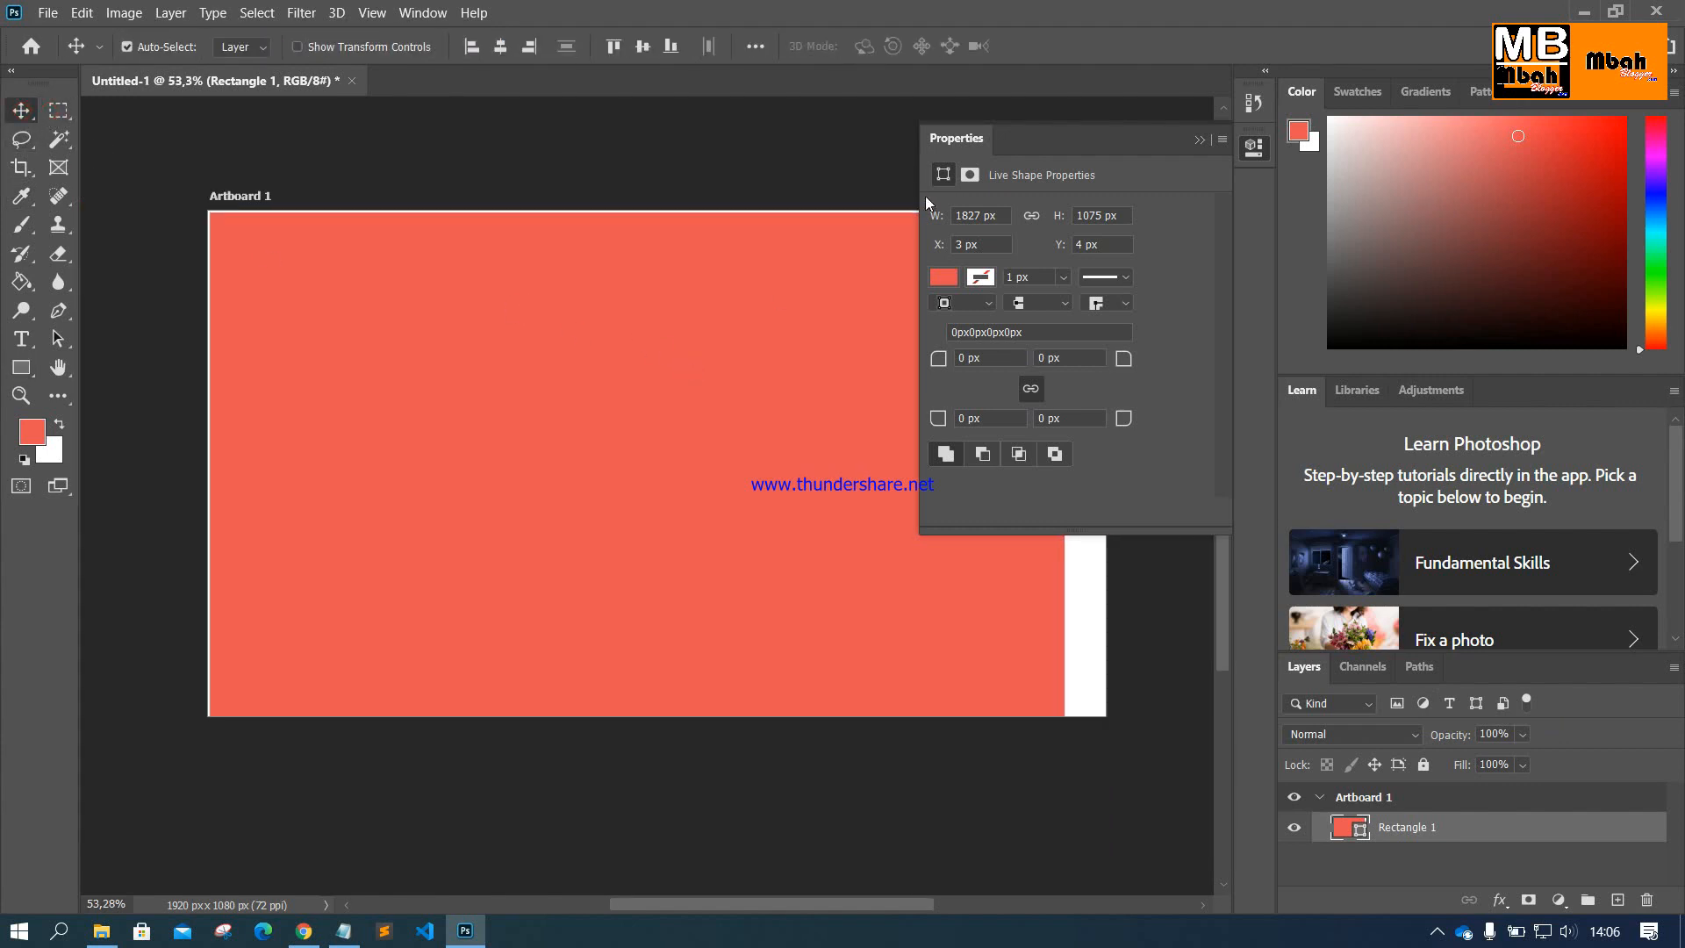
left_click(967, 137)
scroll(661, 346, "up", 1)
mouse_move(600, 439)
left_mouse_down()
mouse_move(649, 425)
mouse_move(612, 442)
mouse_move(599, 420)
left_mouse_up()
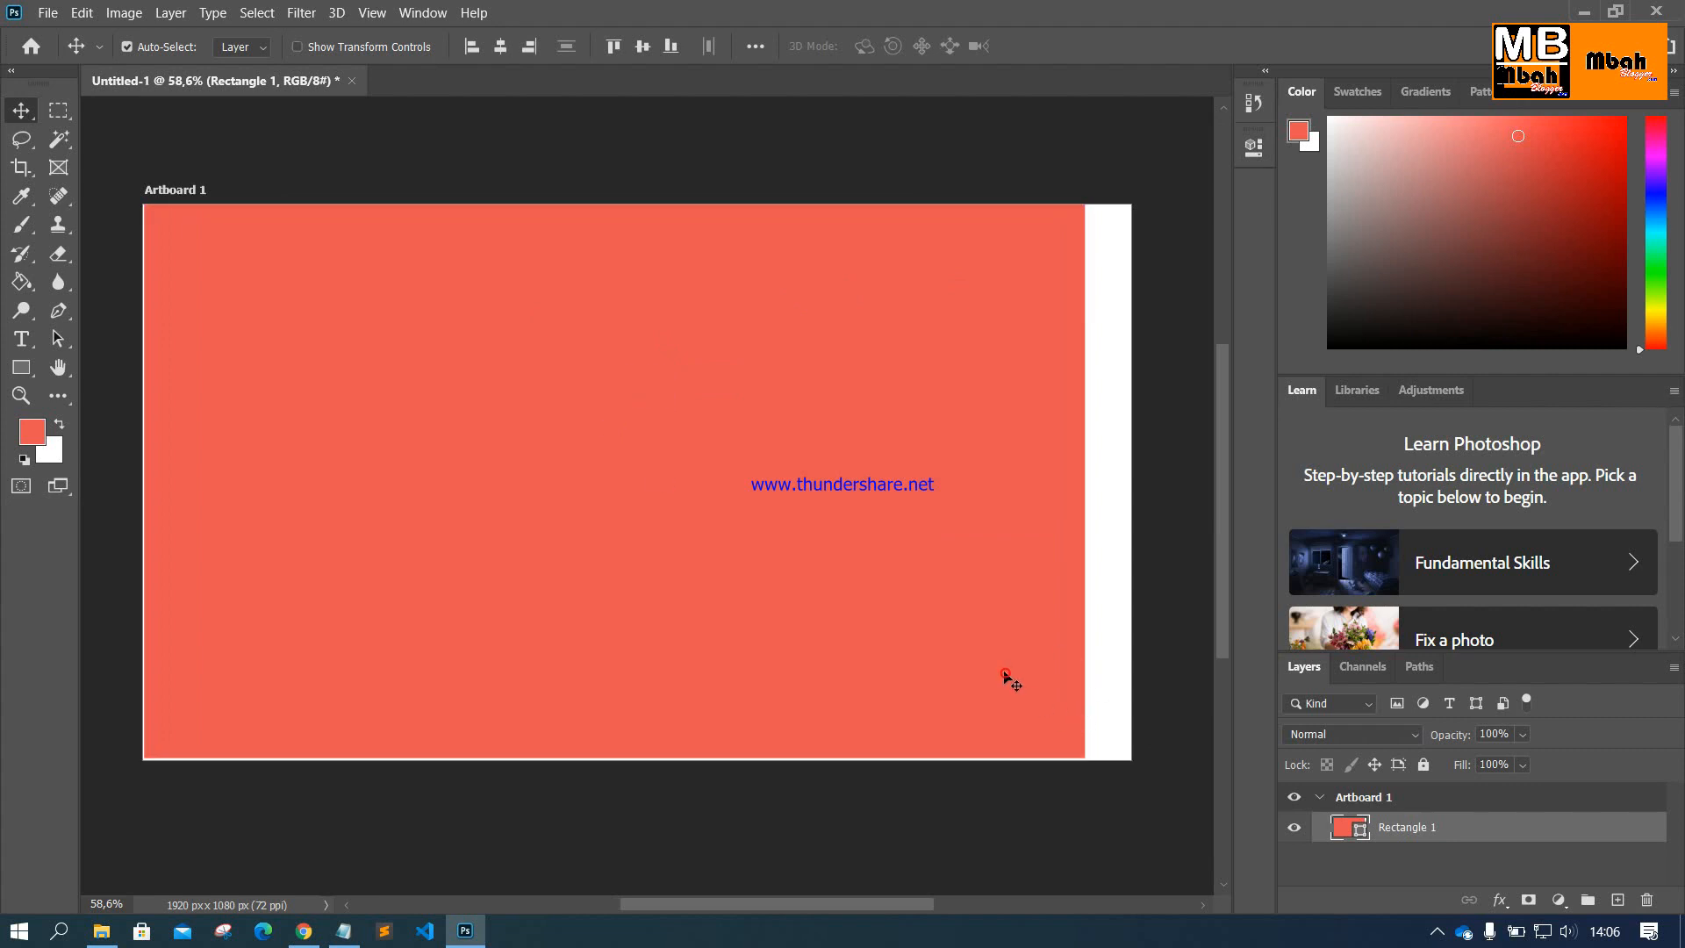
Step: Free-transform the rectangle to about 100.47% so it spans the artboard's full height, and align it to the artboard's left edge
key("ctrl+t")
left_click_drag(1082, 485, 1130, 481)
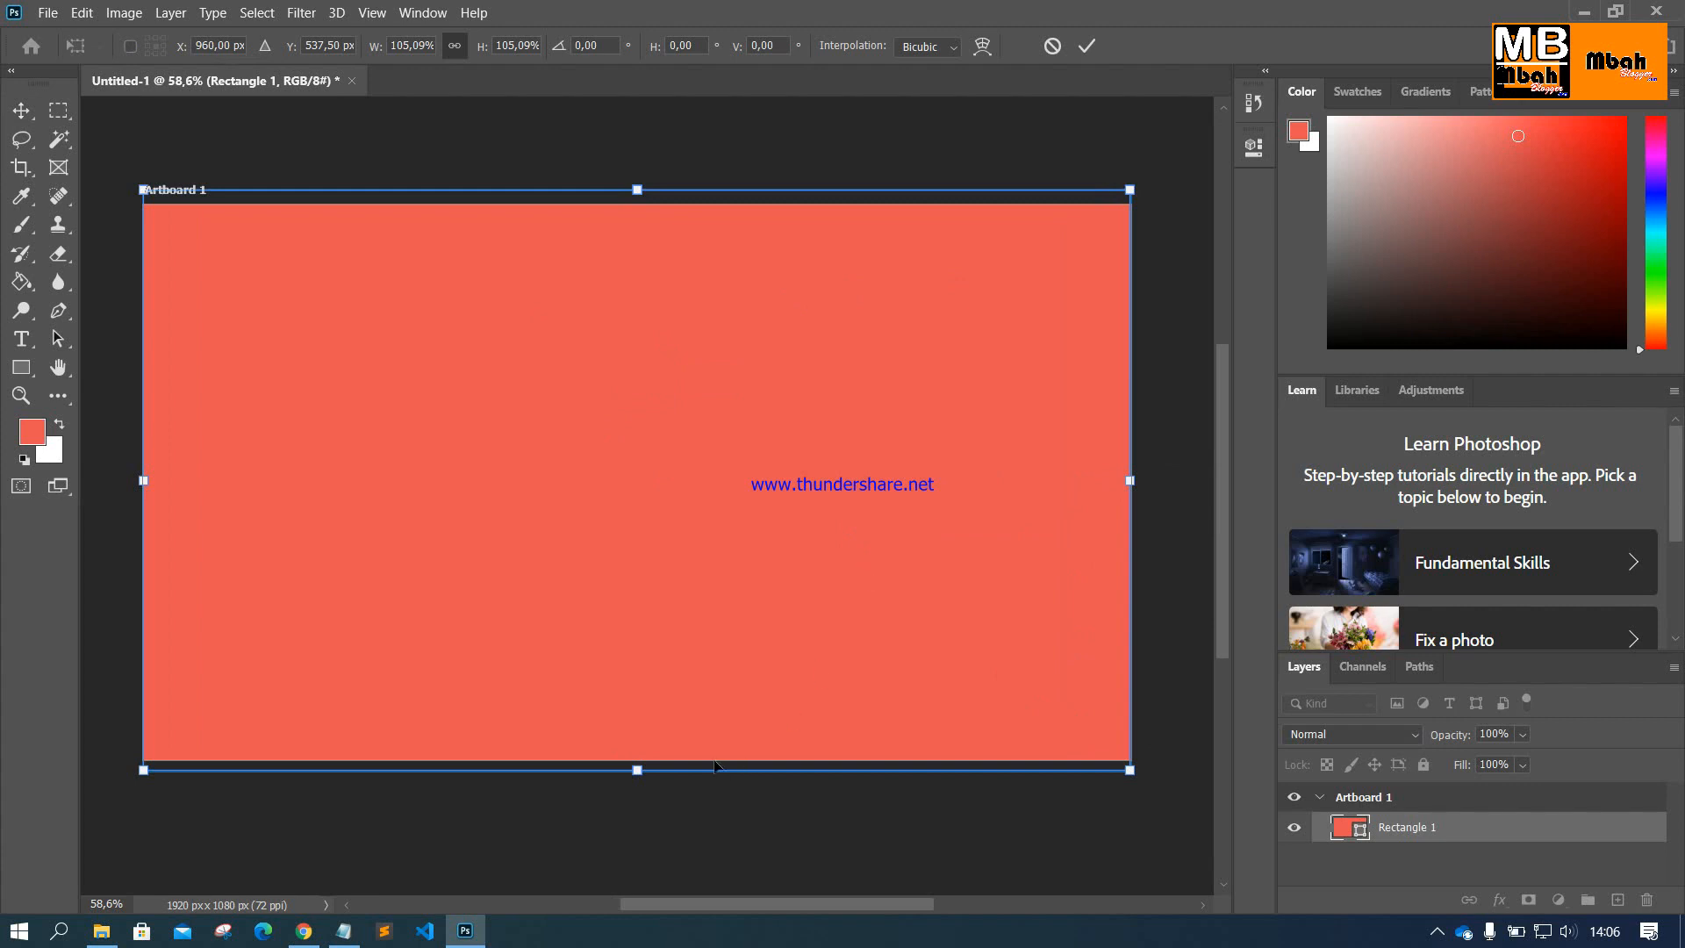
left_click_drag(638, 770, 640, 760)
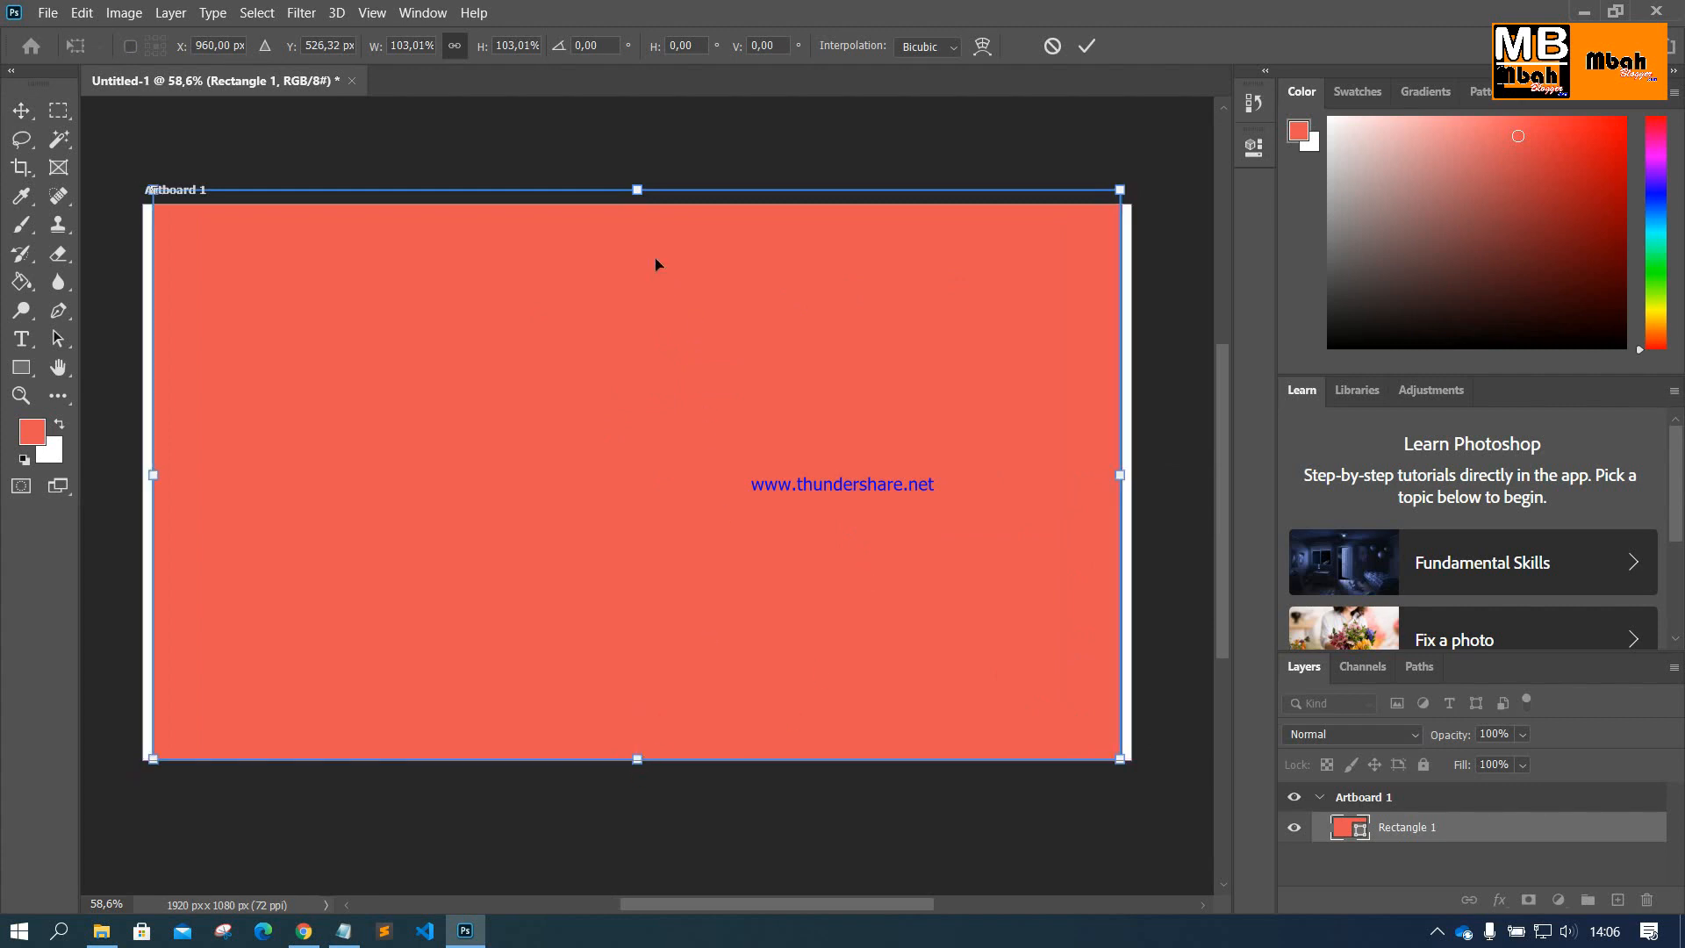
left_click_drag(642, 198, 636, 213)
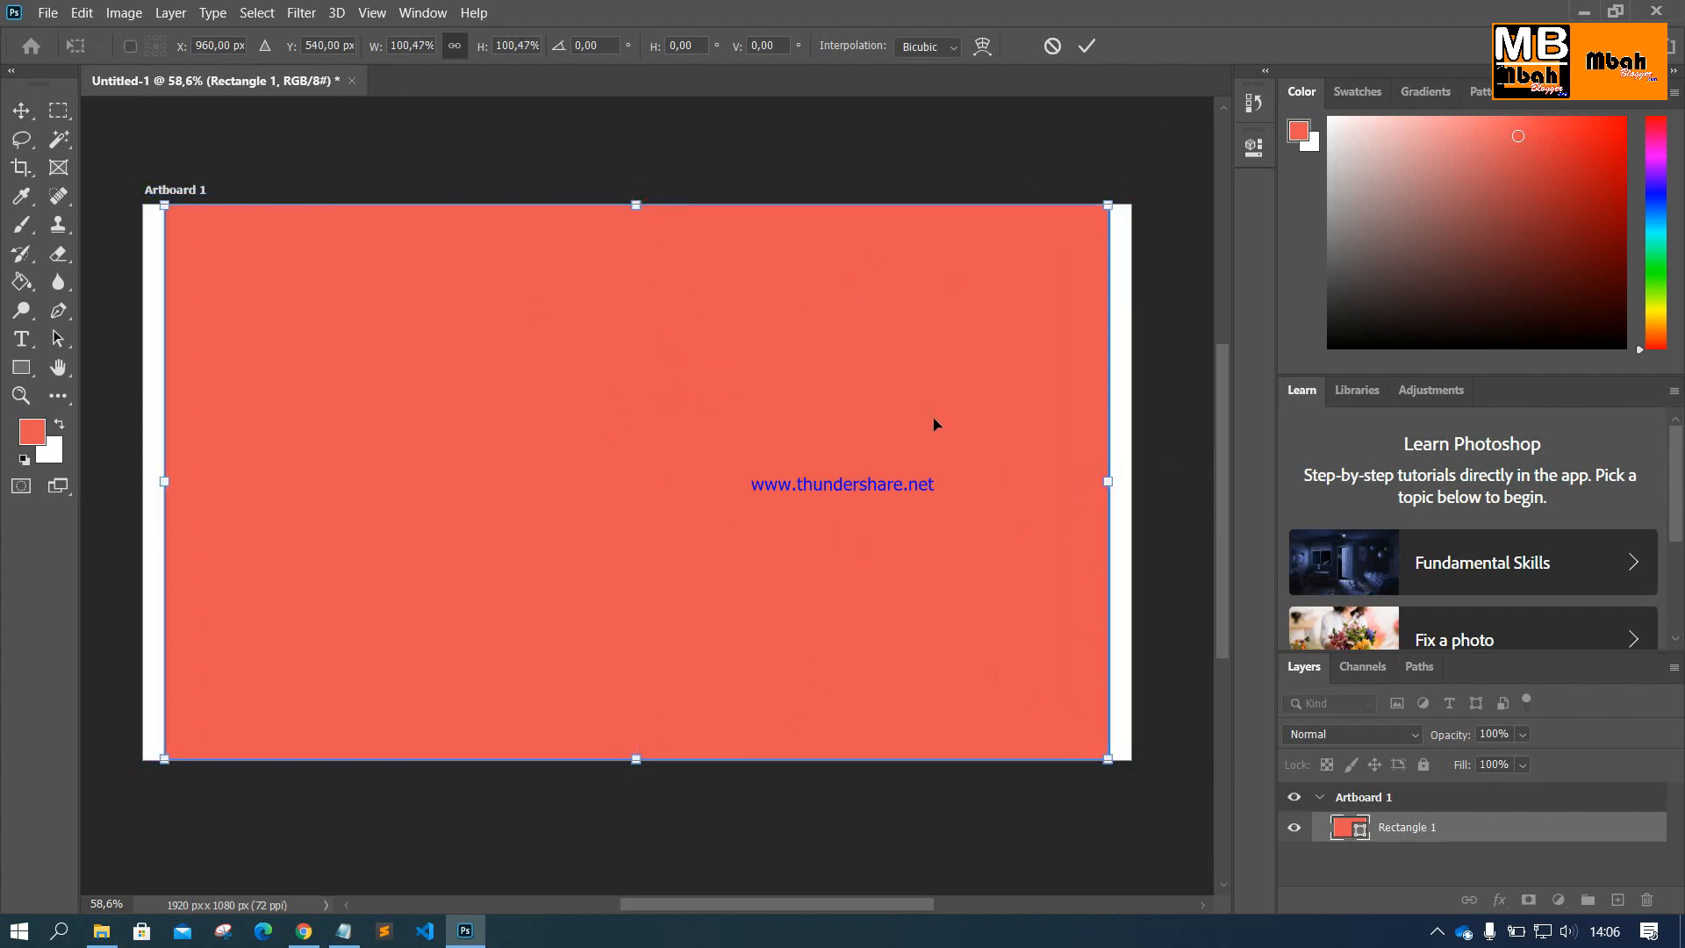
left_click_drag(789, 451, 557, 475)
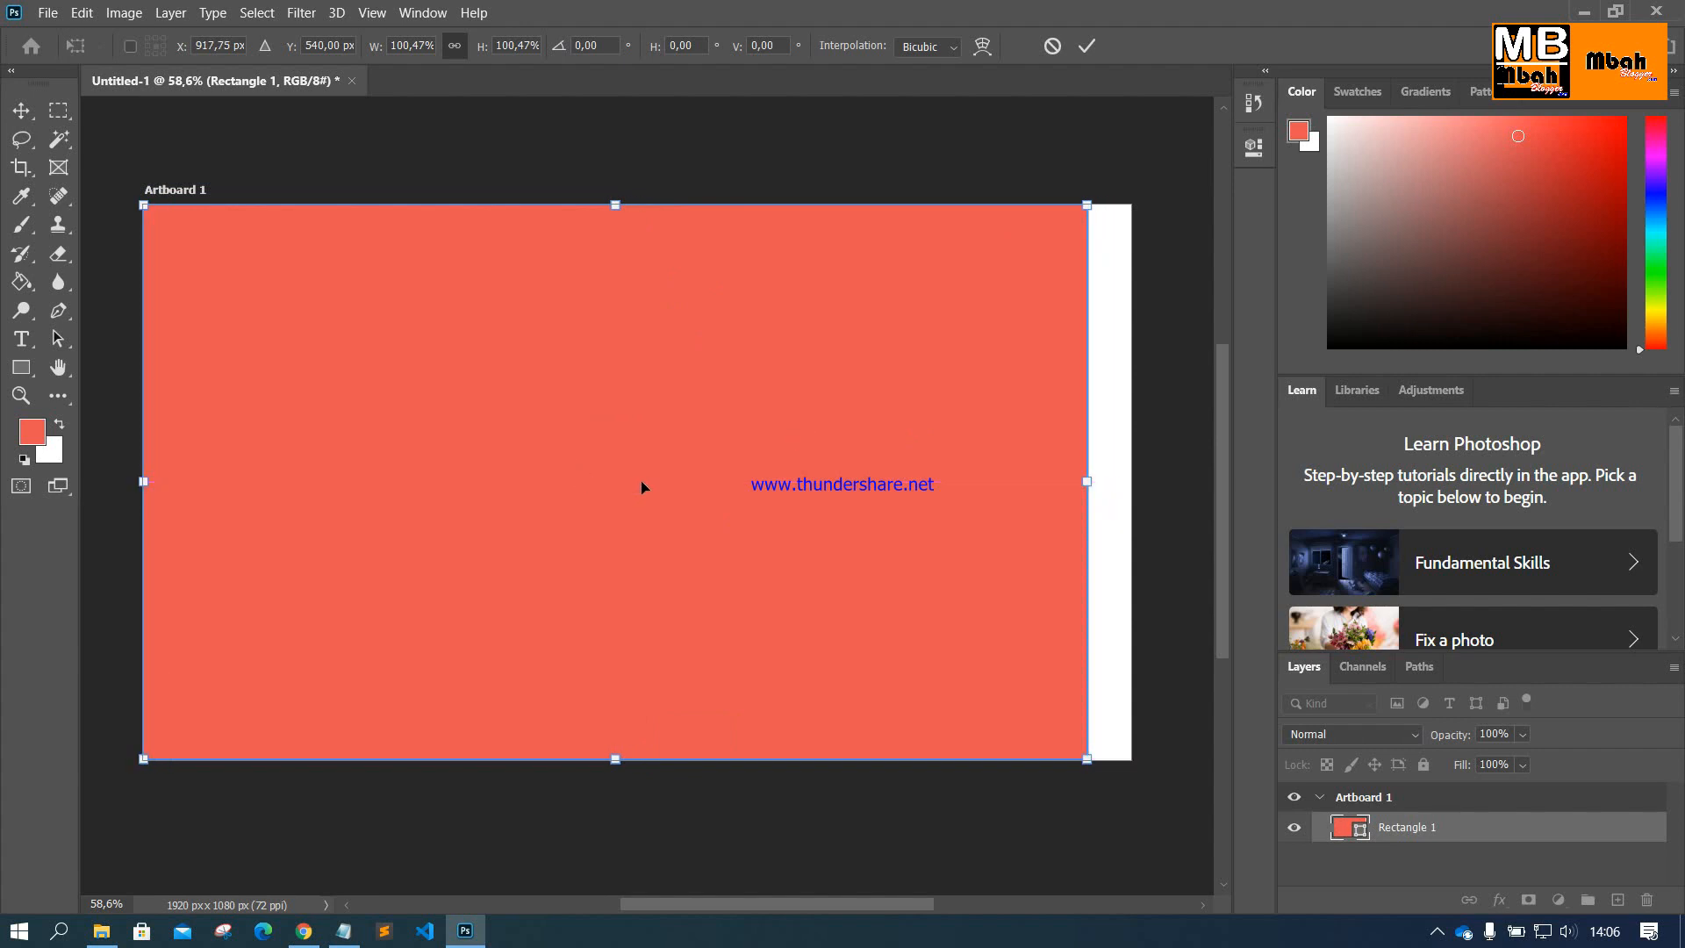
key("Return")
scroll(694, 436, "up", 2)
scroll(694, 436, "down", 3)
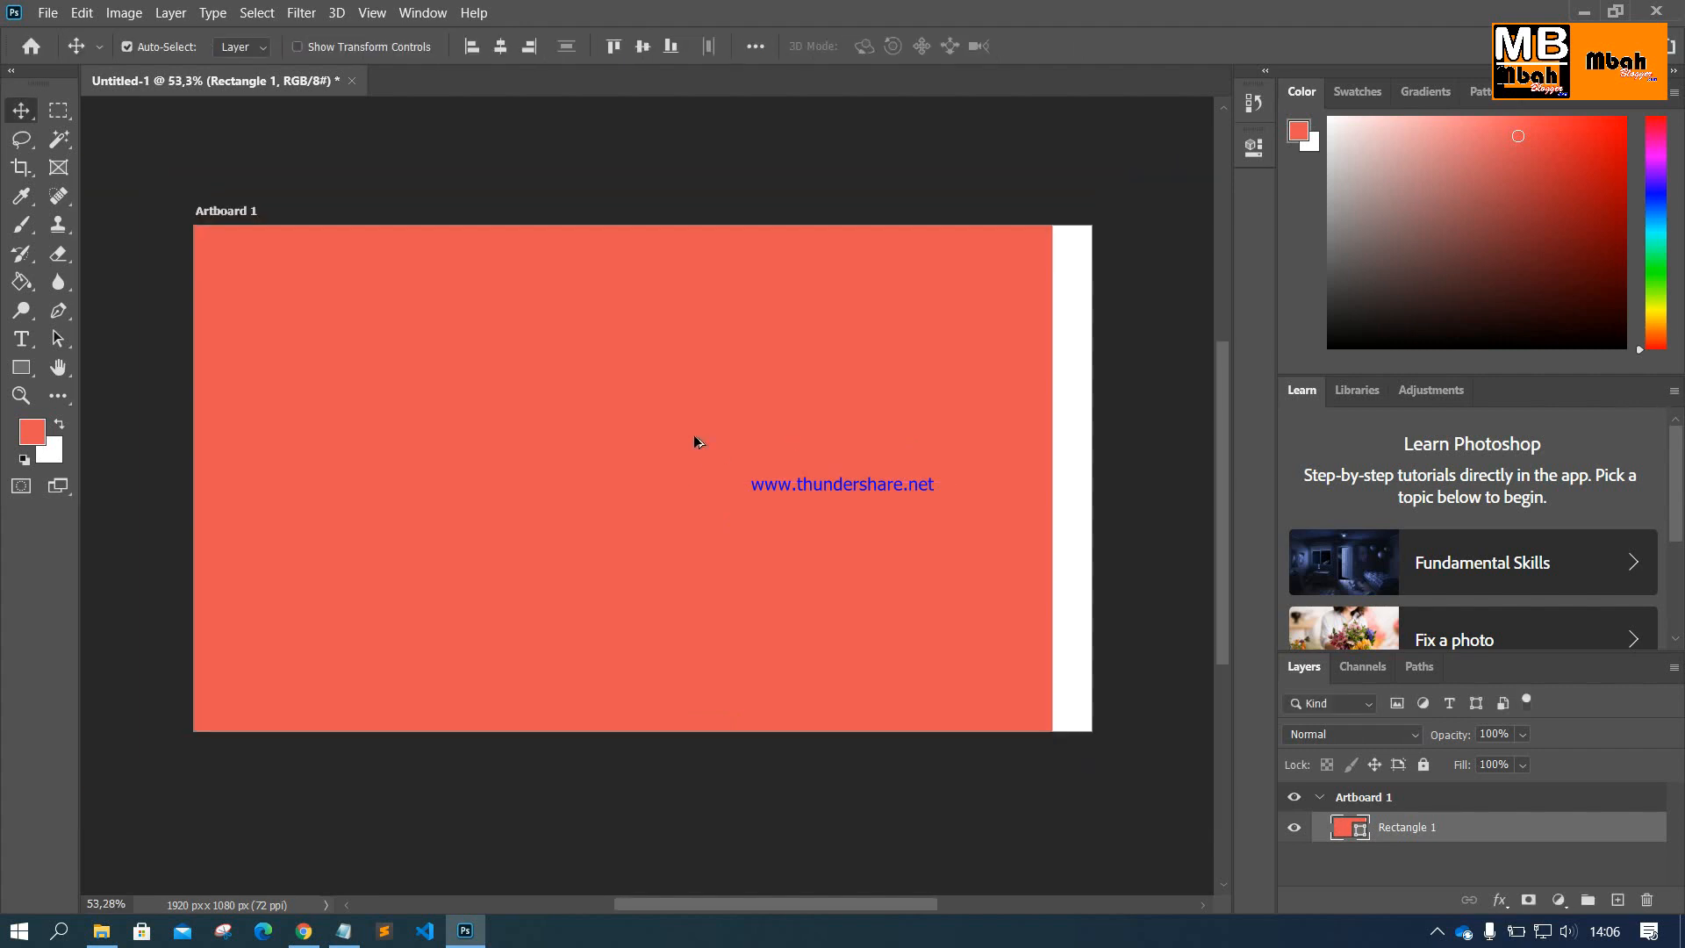
scroll(694, 436, "up", 2)
left_click_drag(581, 347, 651, 365)
scroll(639, 367, "up", 1)
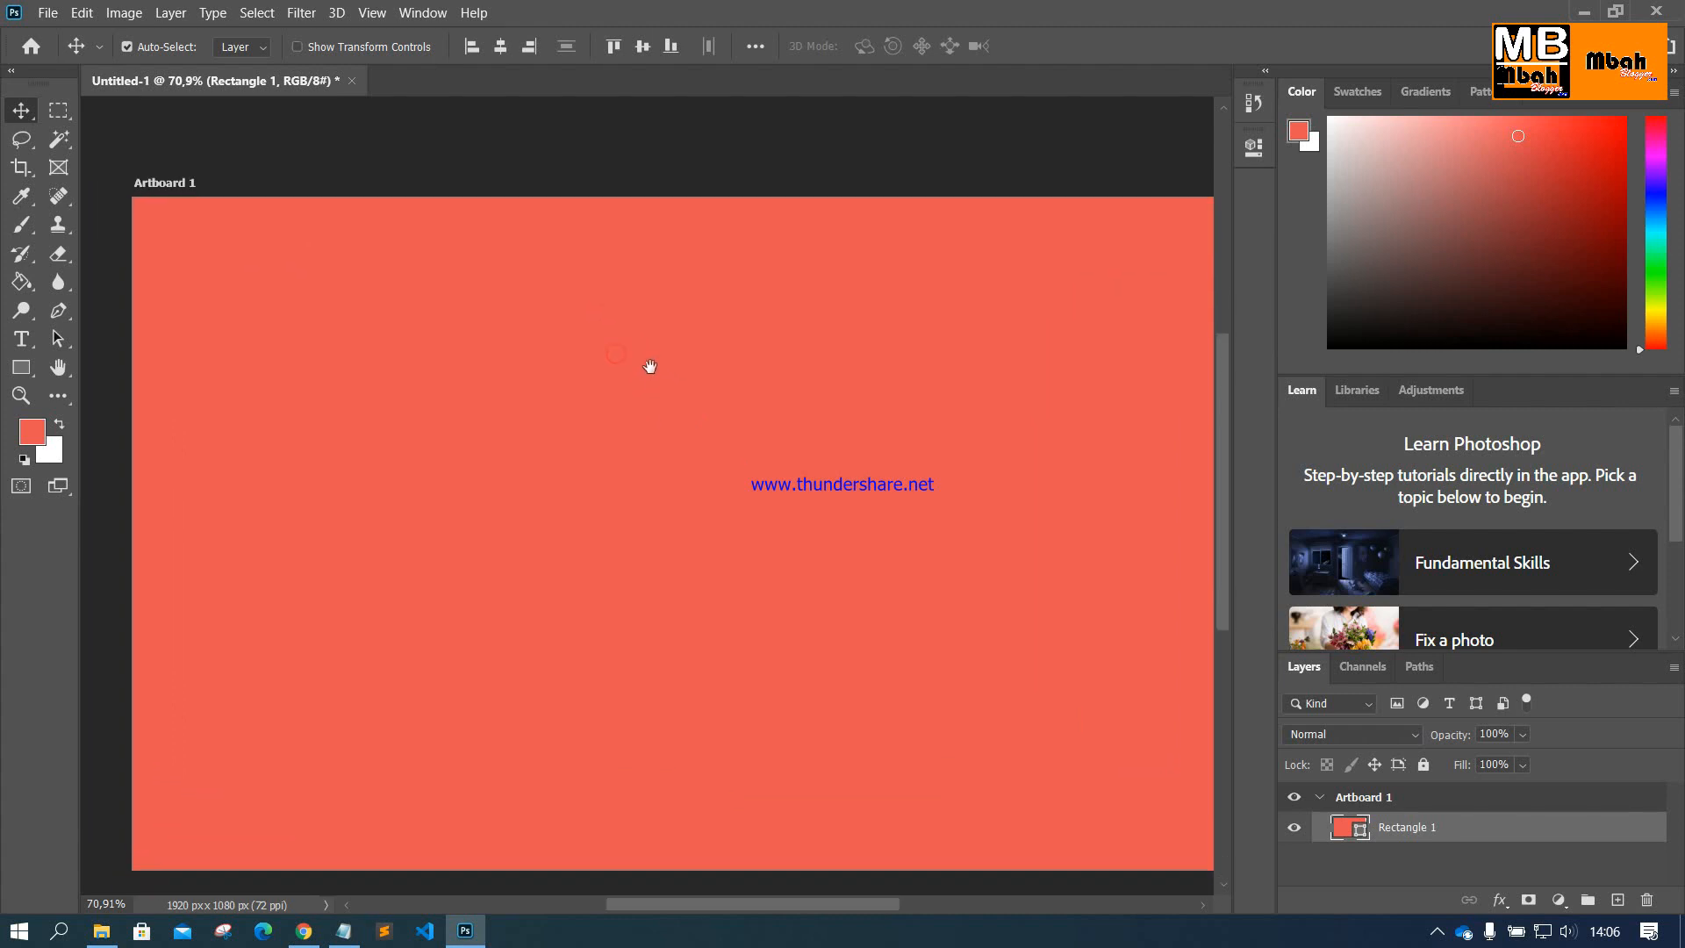
left_click(66, 116)
left_click(66, 118)
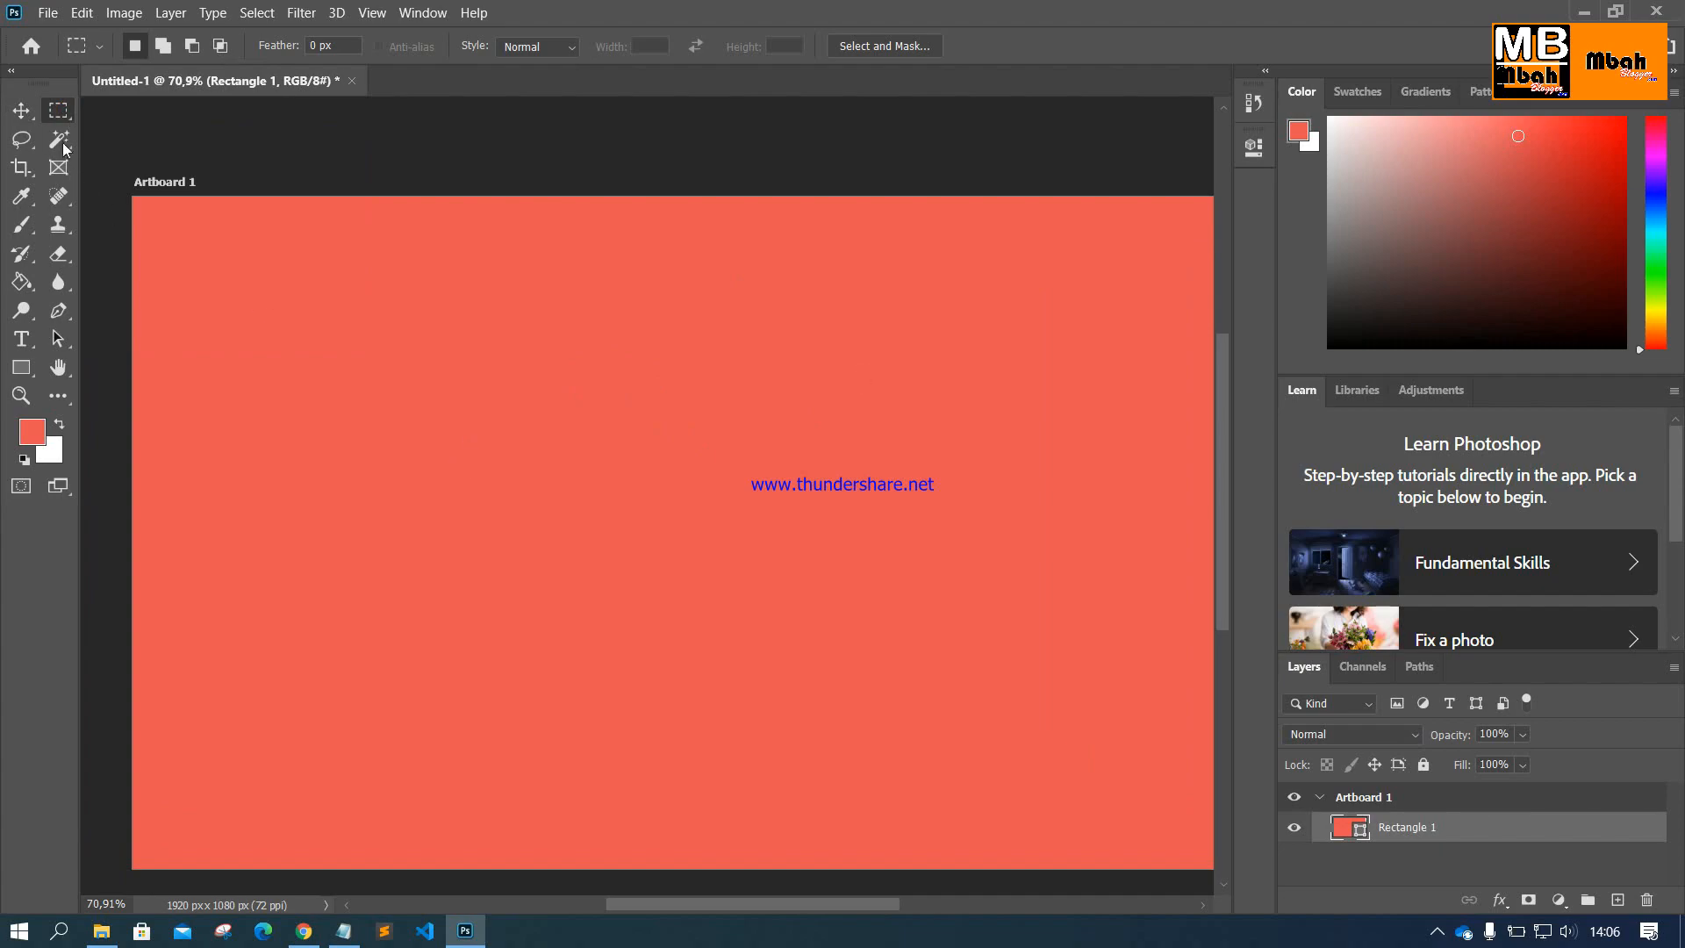
left_click(466, 939)
left_click(466, 939)
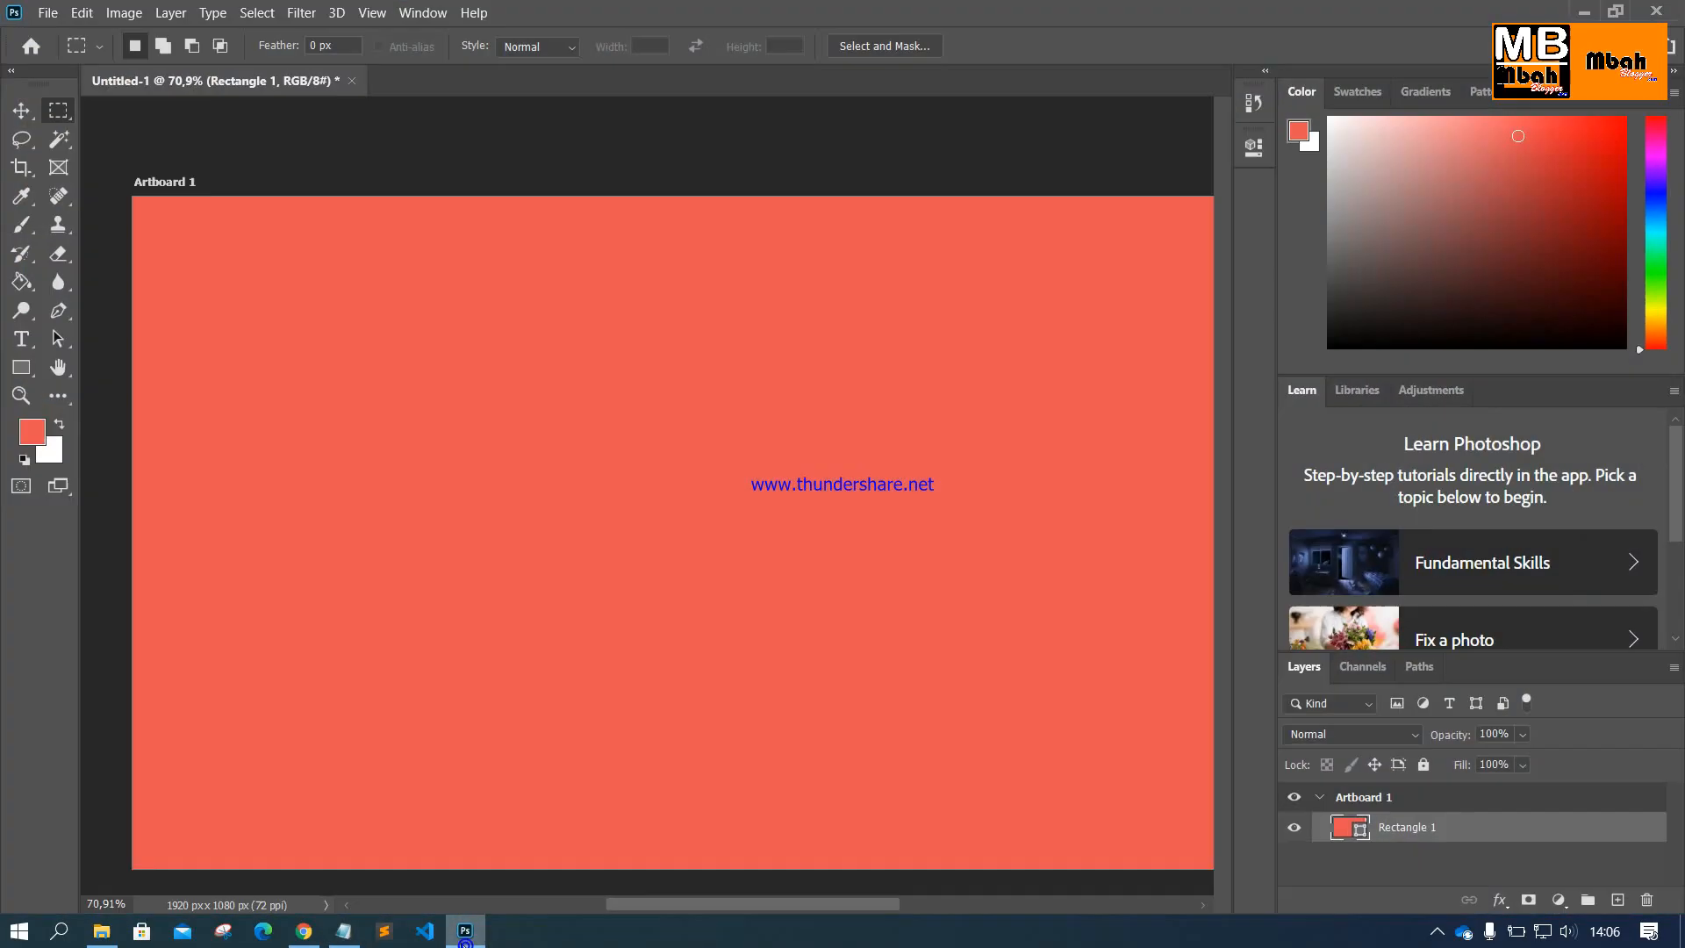
Step: Switch to Notepad, zoom the shortcut list out to 200% and return to Photoshop
left_click(344, 932)
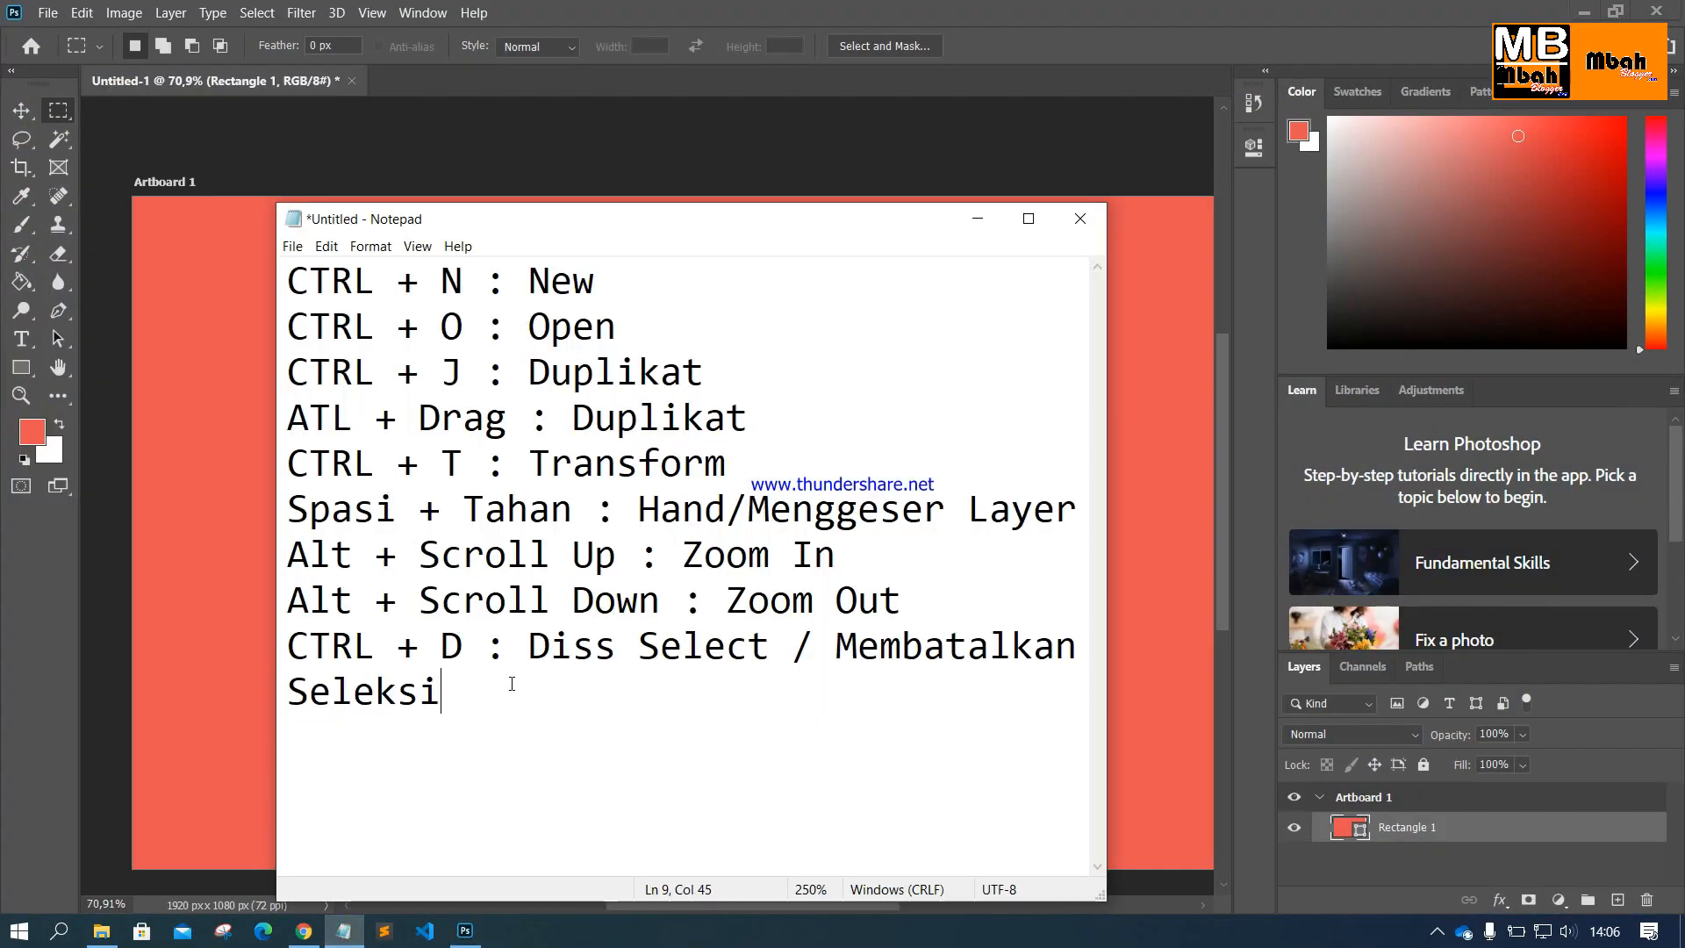
scroll(512, 683, "down", 5)
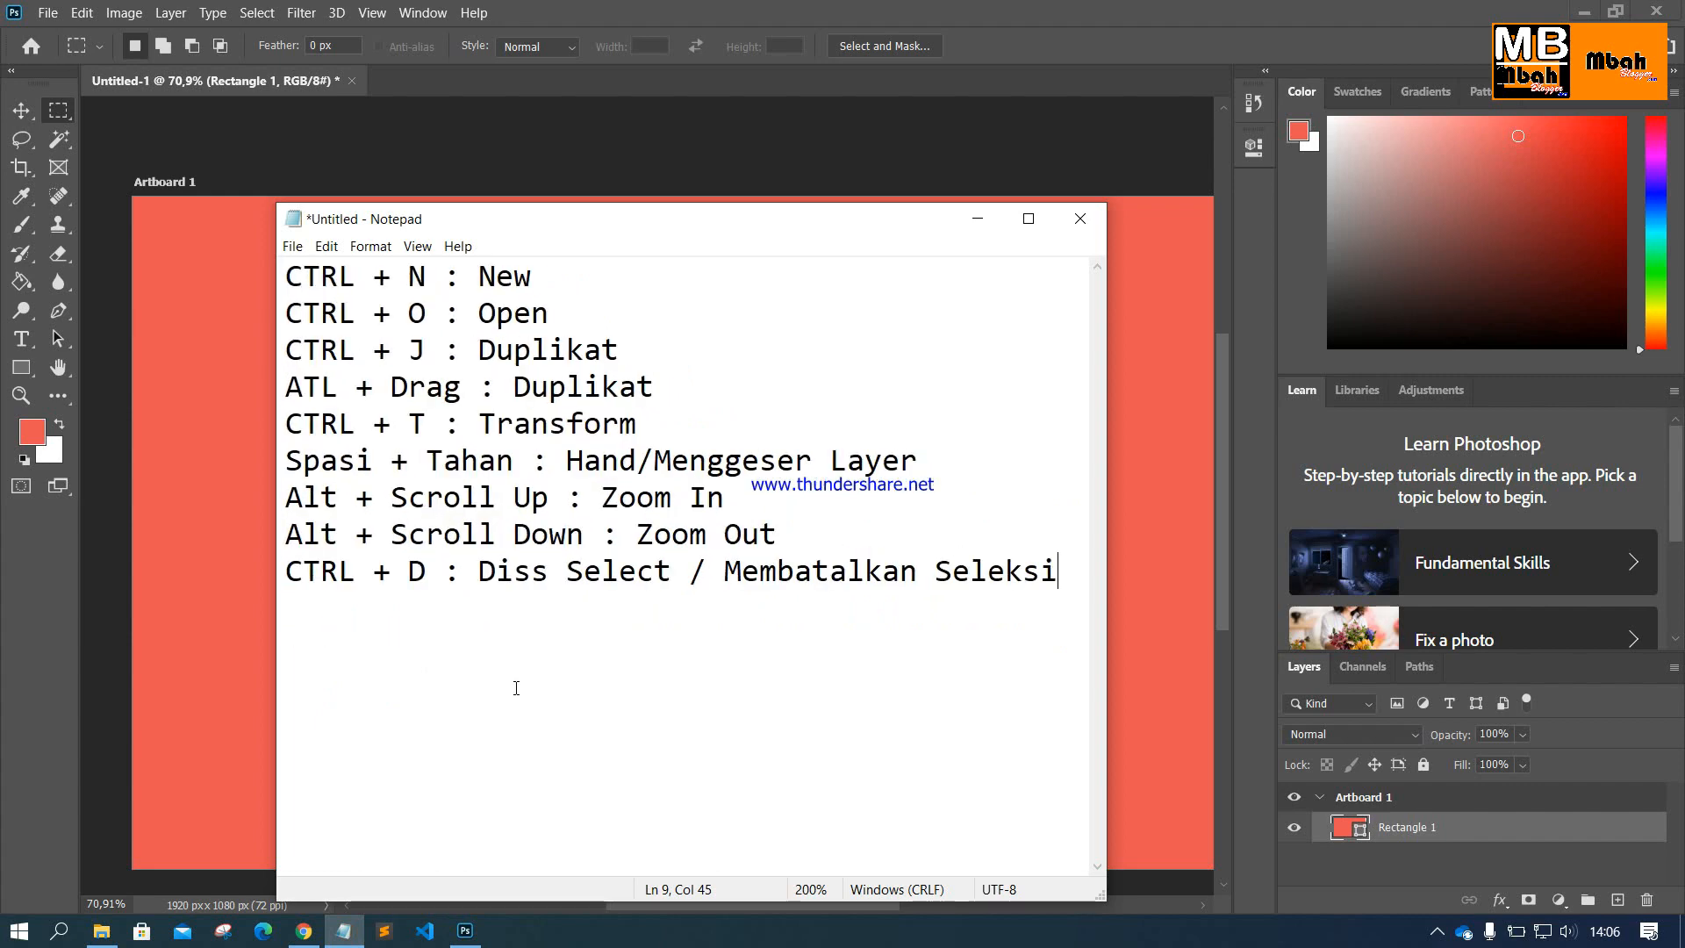
left_click(212, 592)
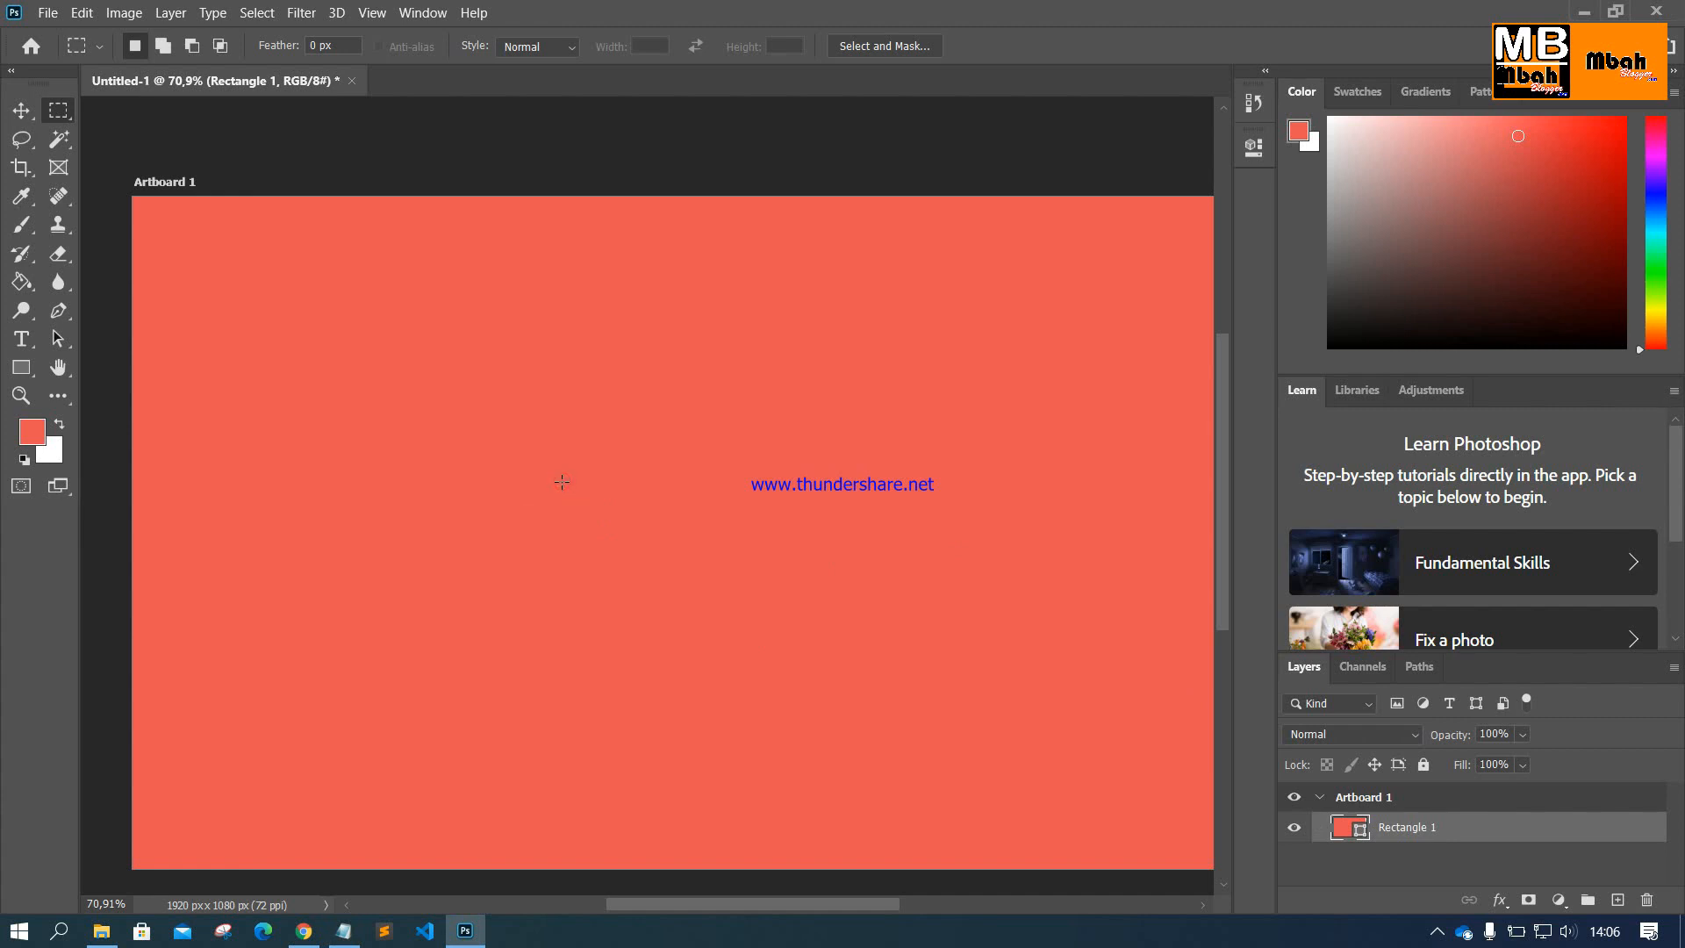
Step: Draw a rectangular marquee selection in the middle of the orange-red rectangle and duplicate the Rectangle 1 layer
left_click(21, 110)
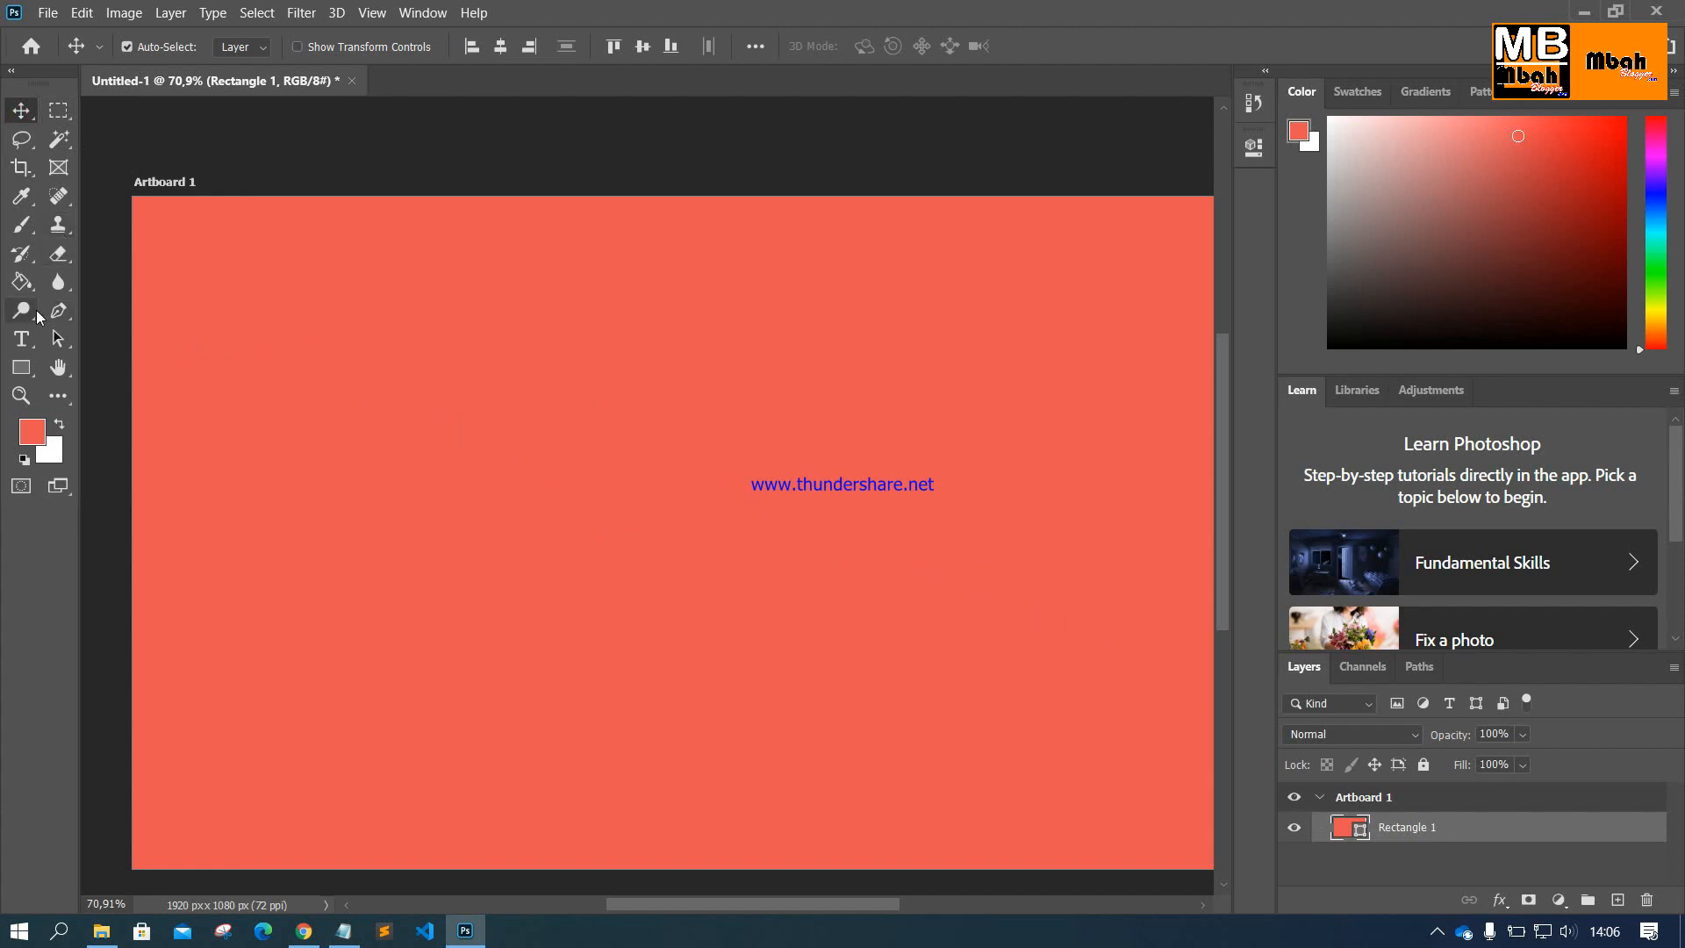
left_click(58, 110)
left_click_drag(471, 278, 564, 343)
left_click_drag(667, 413, 889, 637)
key("ctrl+j")
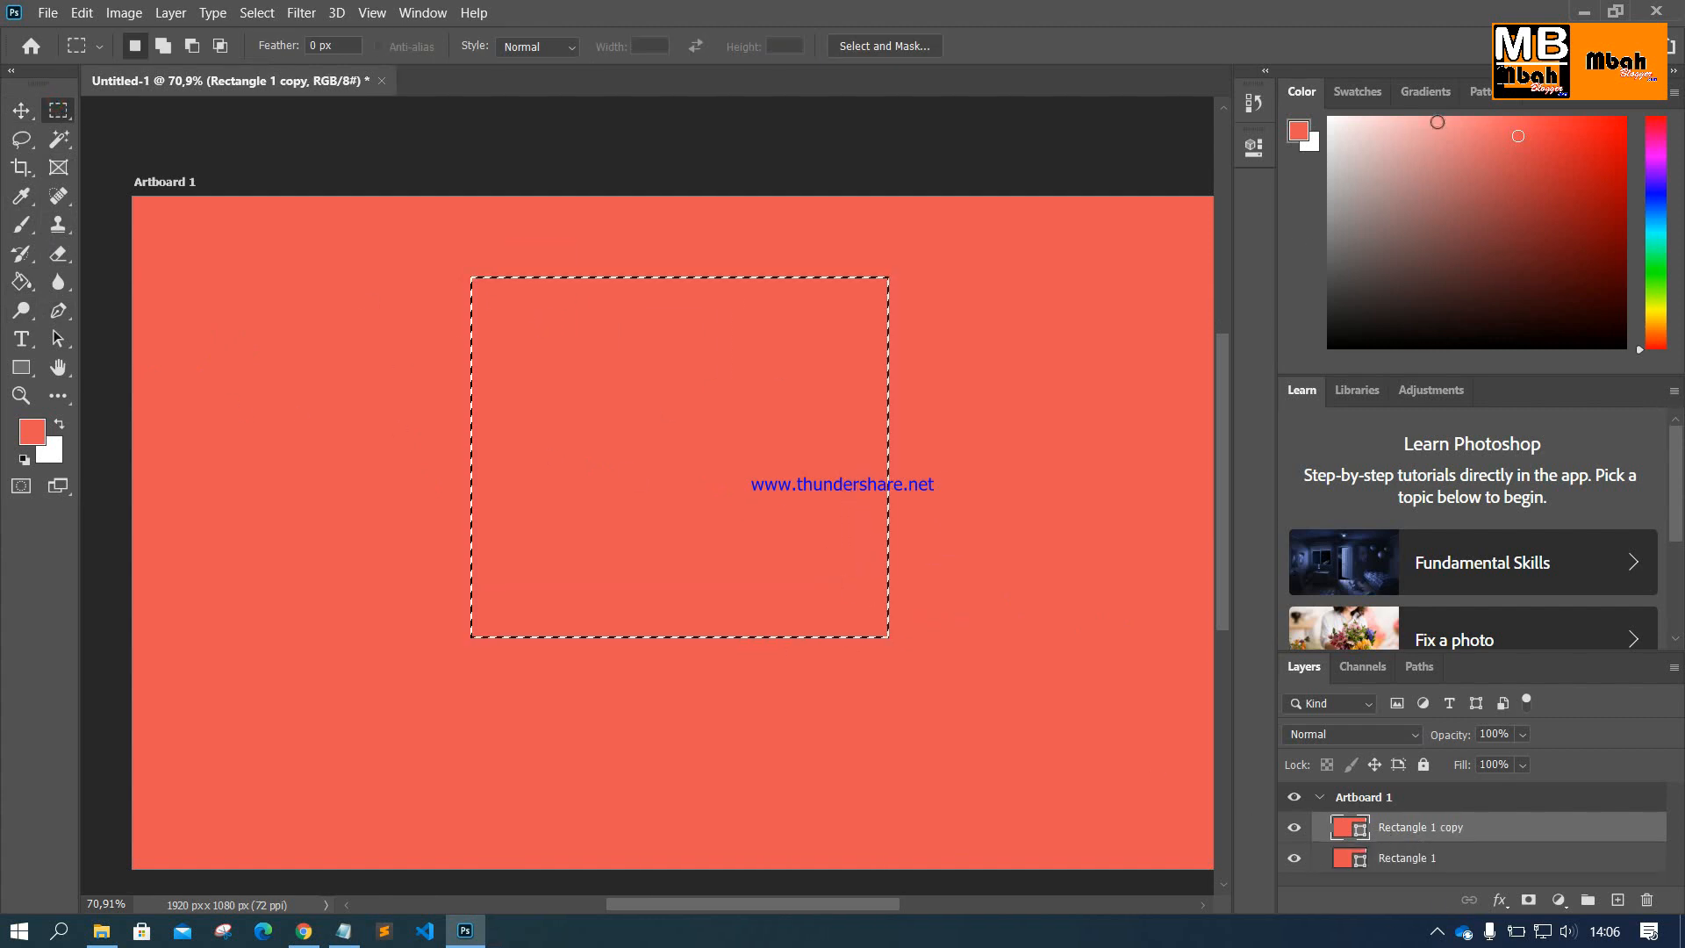
Step: Pick a stronger red foreground color, clear the selection and activate the Move tool
left_click(1590, 157)
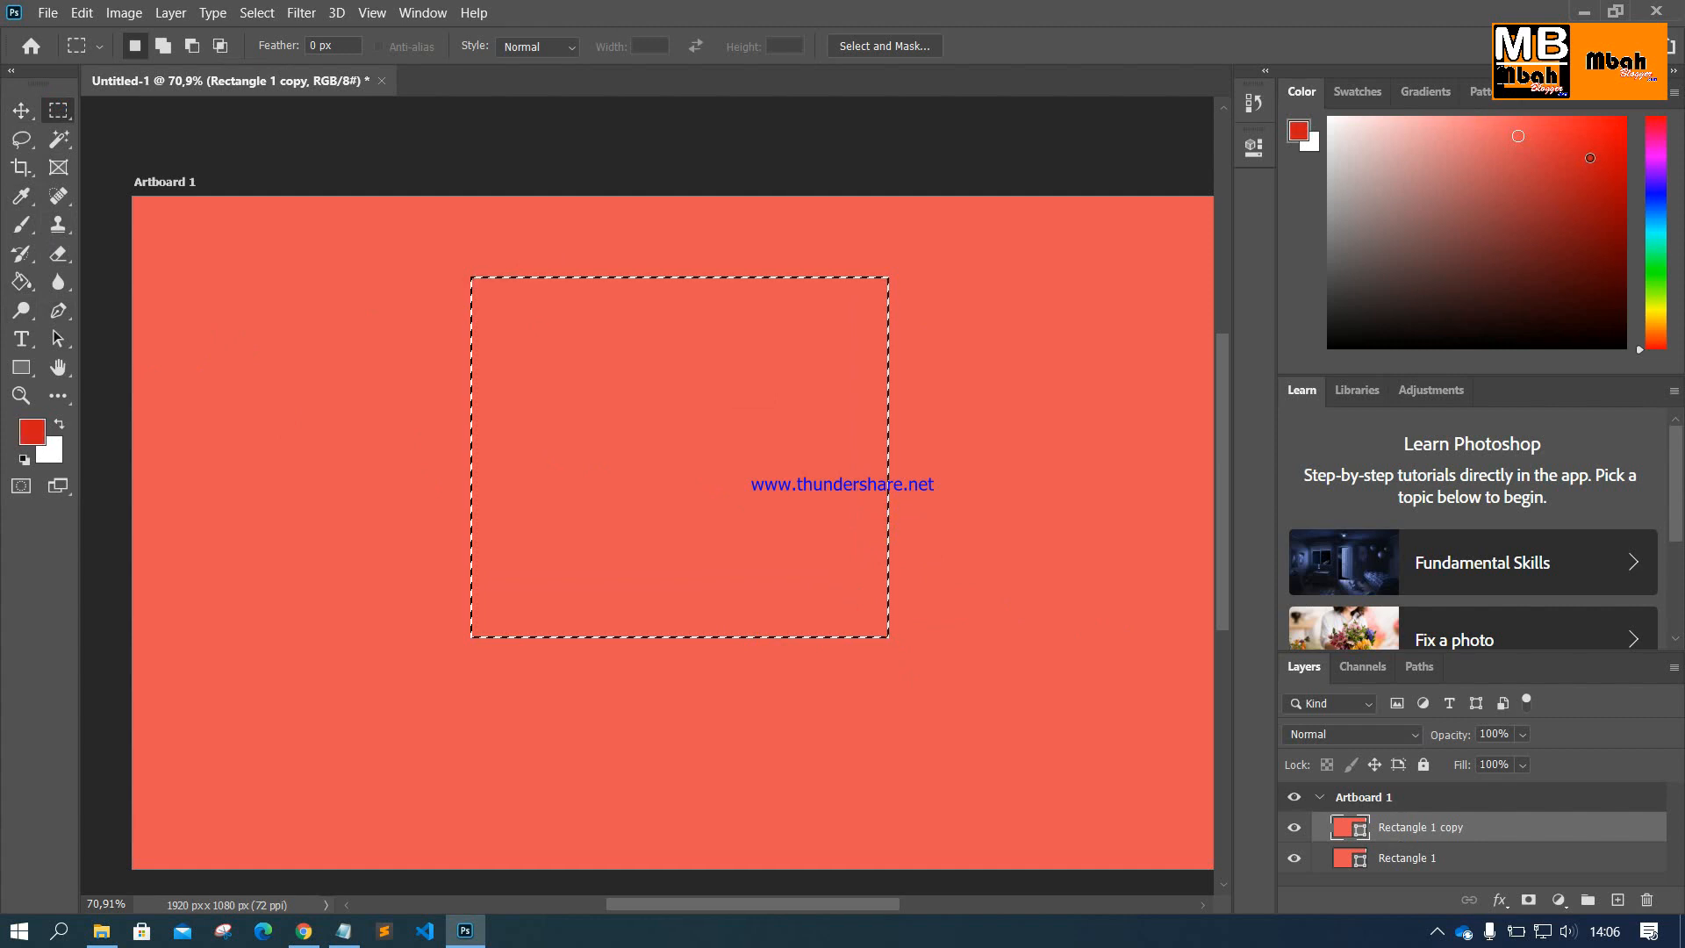
left_click(566, 393)
left_click(19, 109)
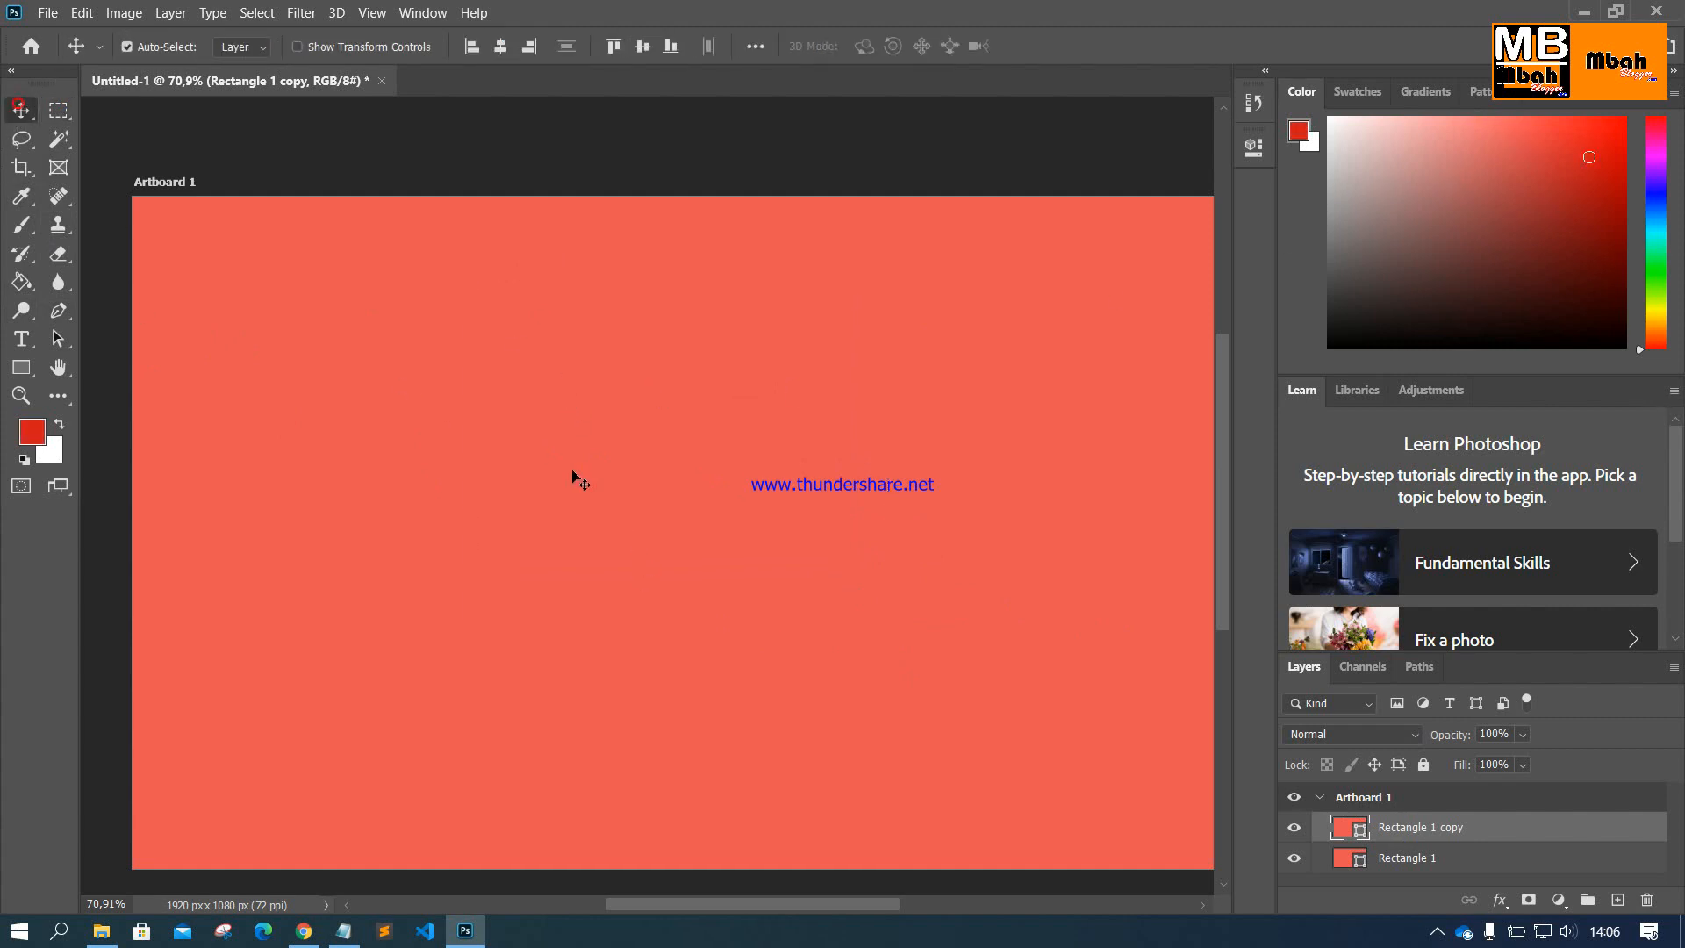
left_click(572, 471)
Step: Undo the layer duplication and delete the Rectangle 1 layer from the artboard
key("ctrl+z")
key("ctrl+z")
key("ctrl+z")
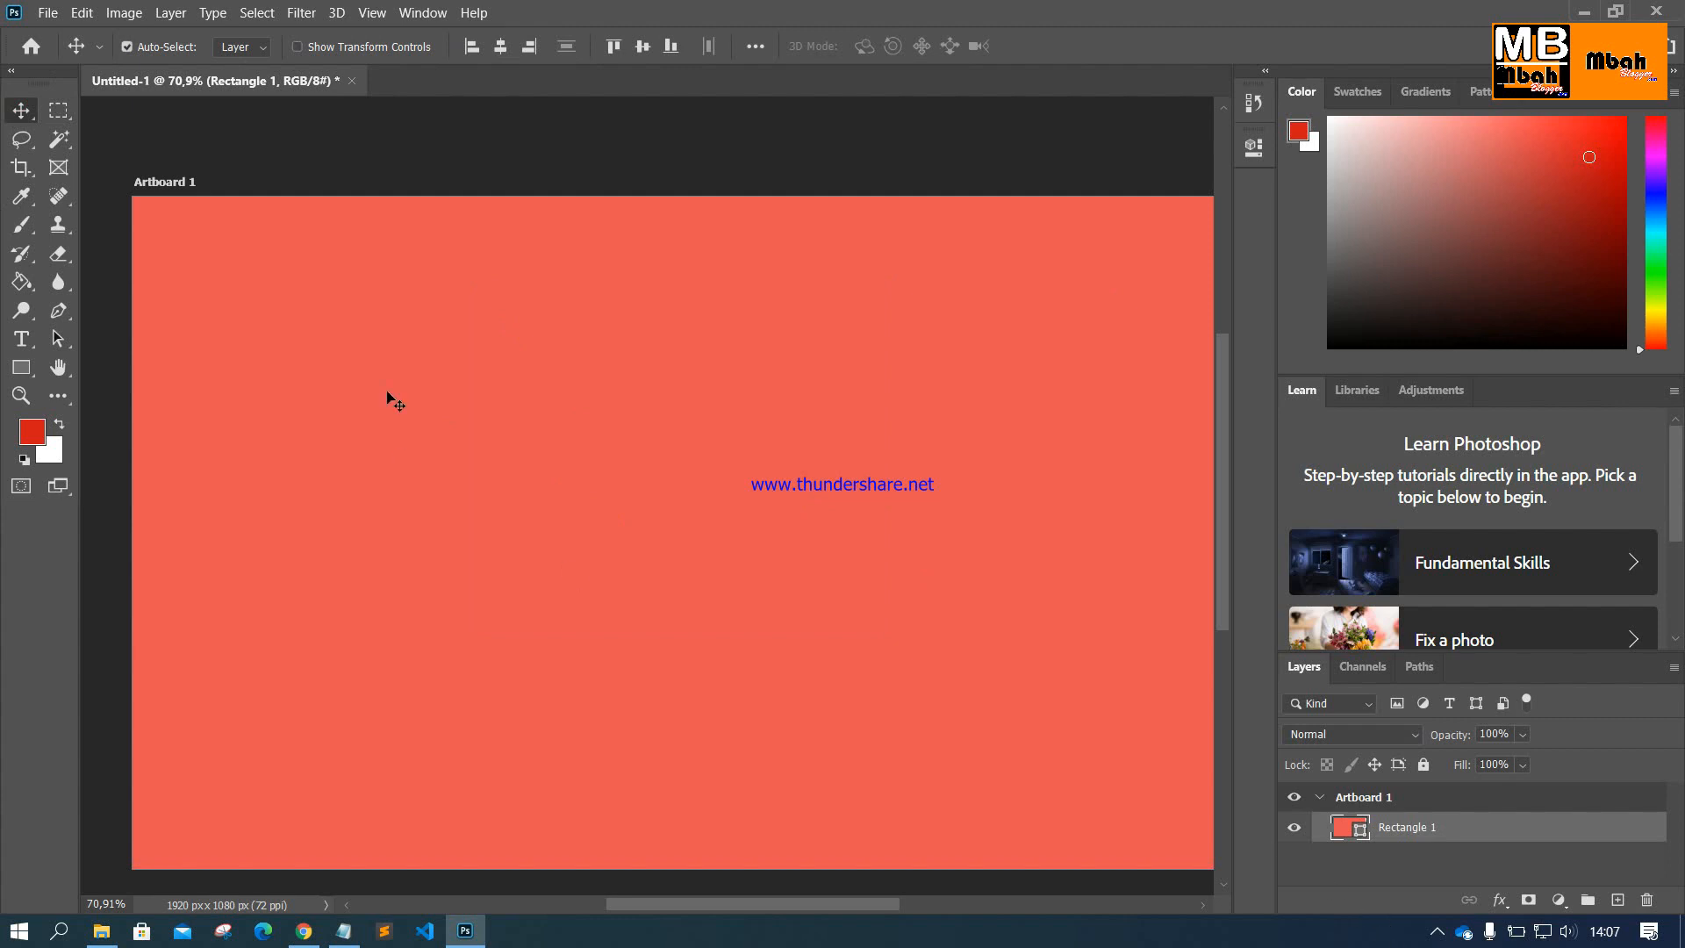
mouse_move(384, 355)
left_mouse_down()
mouse_move(419, 545)
mouse_move(384, 354)
left_mouse_up()
key("Delete")
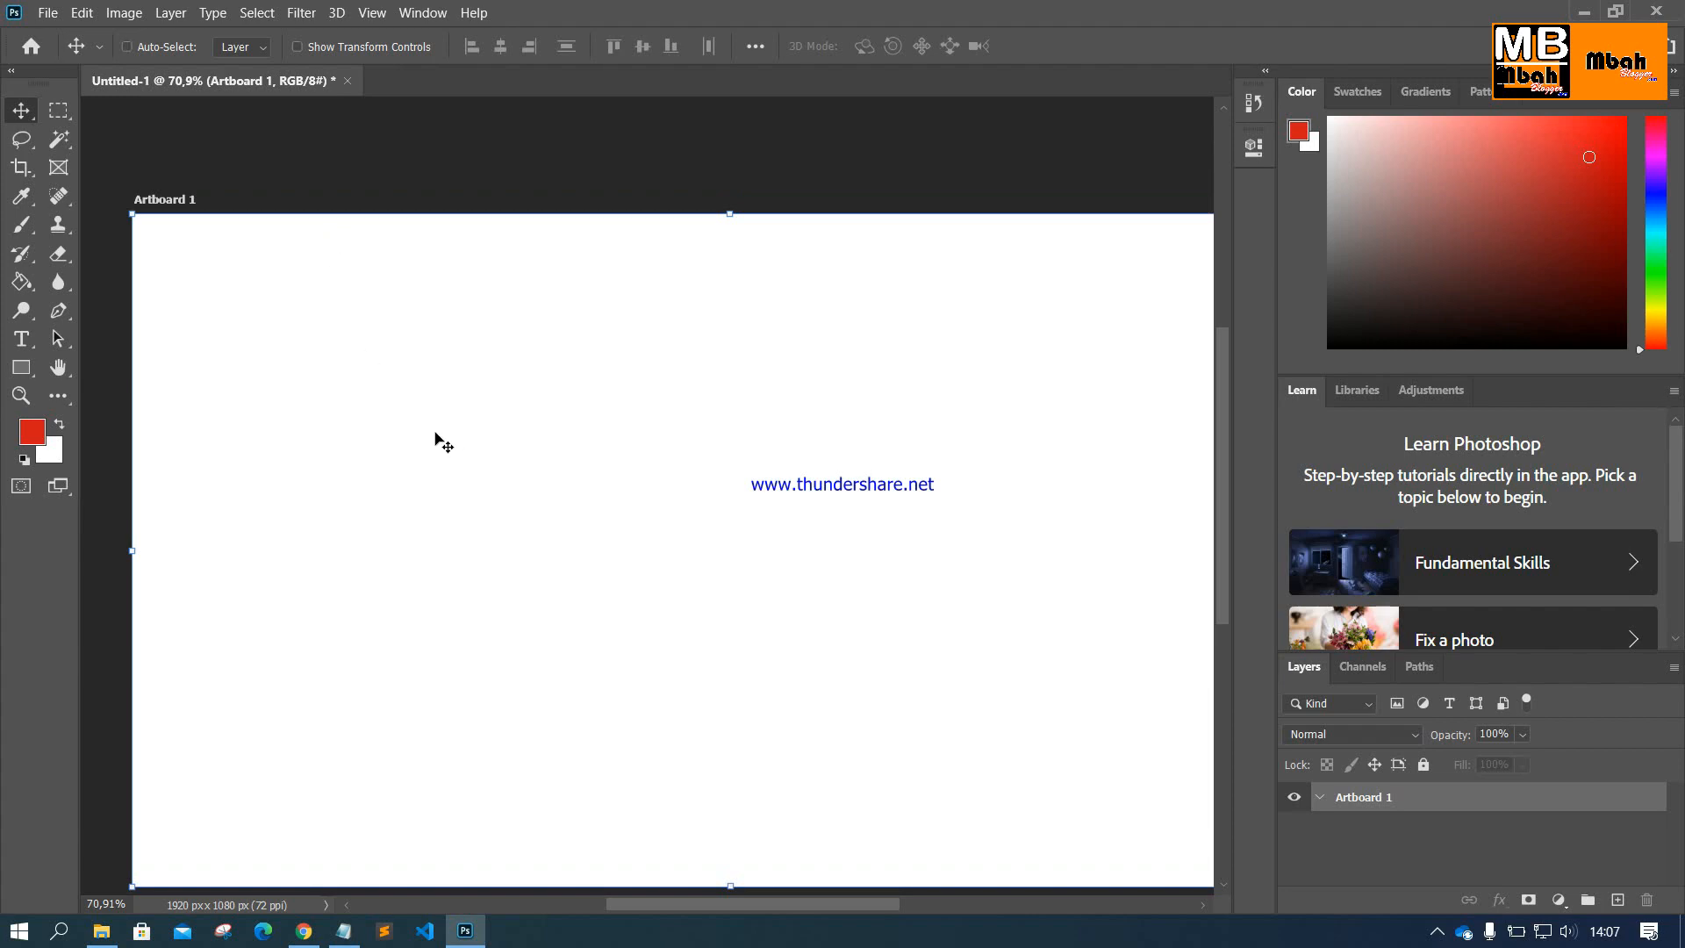
Step: Start opening a file, browse to the Downloads folder and show its contents as image thumbnails
key("ctrl+o")
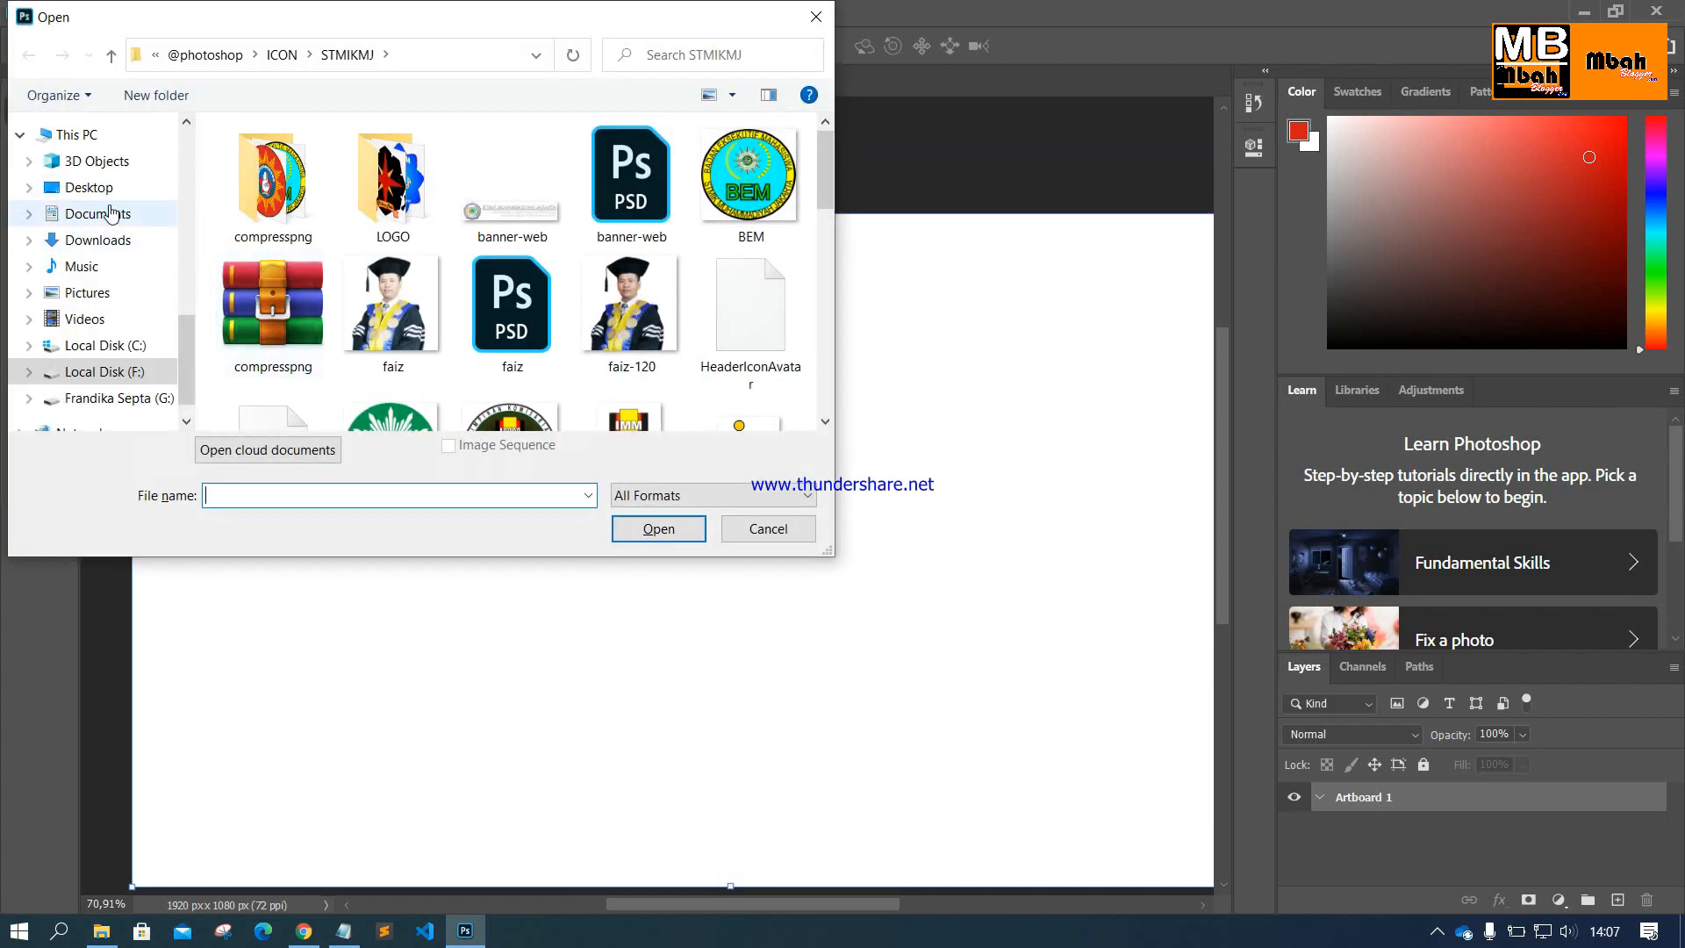
left_click(113, 237)
scroll(375, 239, "down", 4)
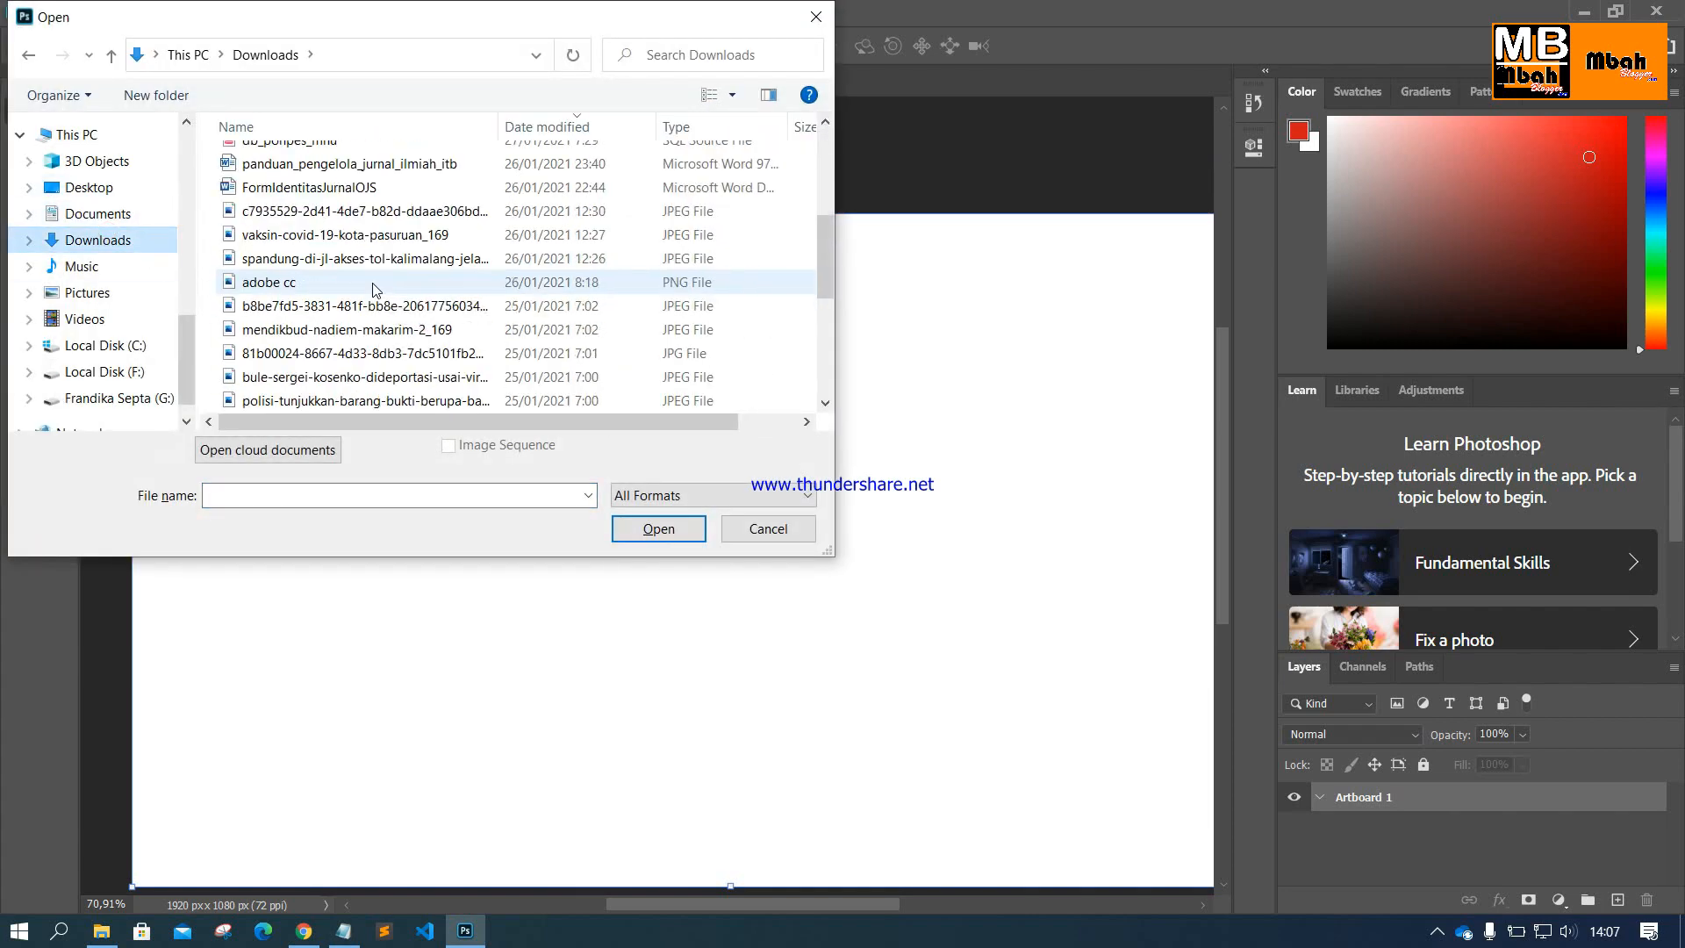
scroll(376, 281, "up", 4)
scroll(376, 298, "down", 2)
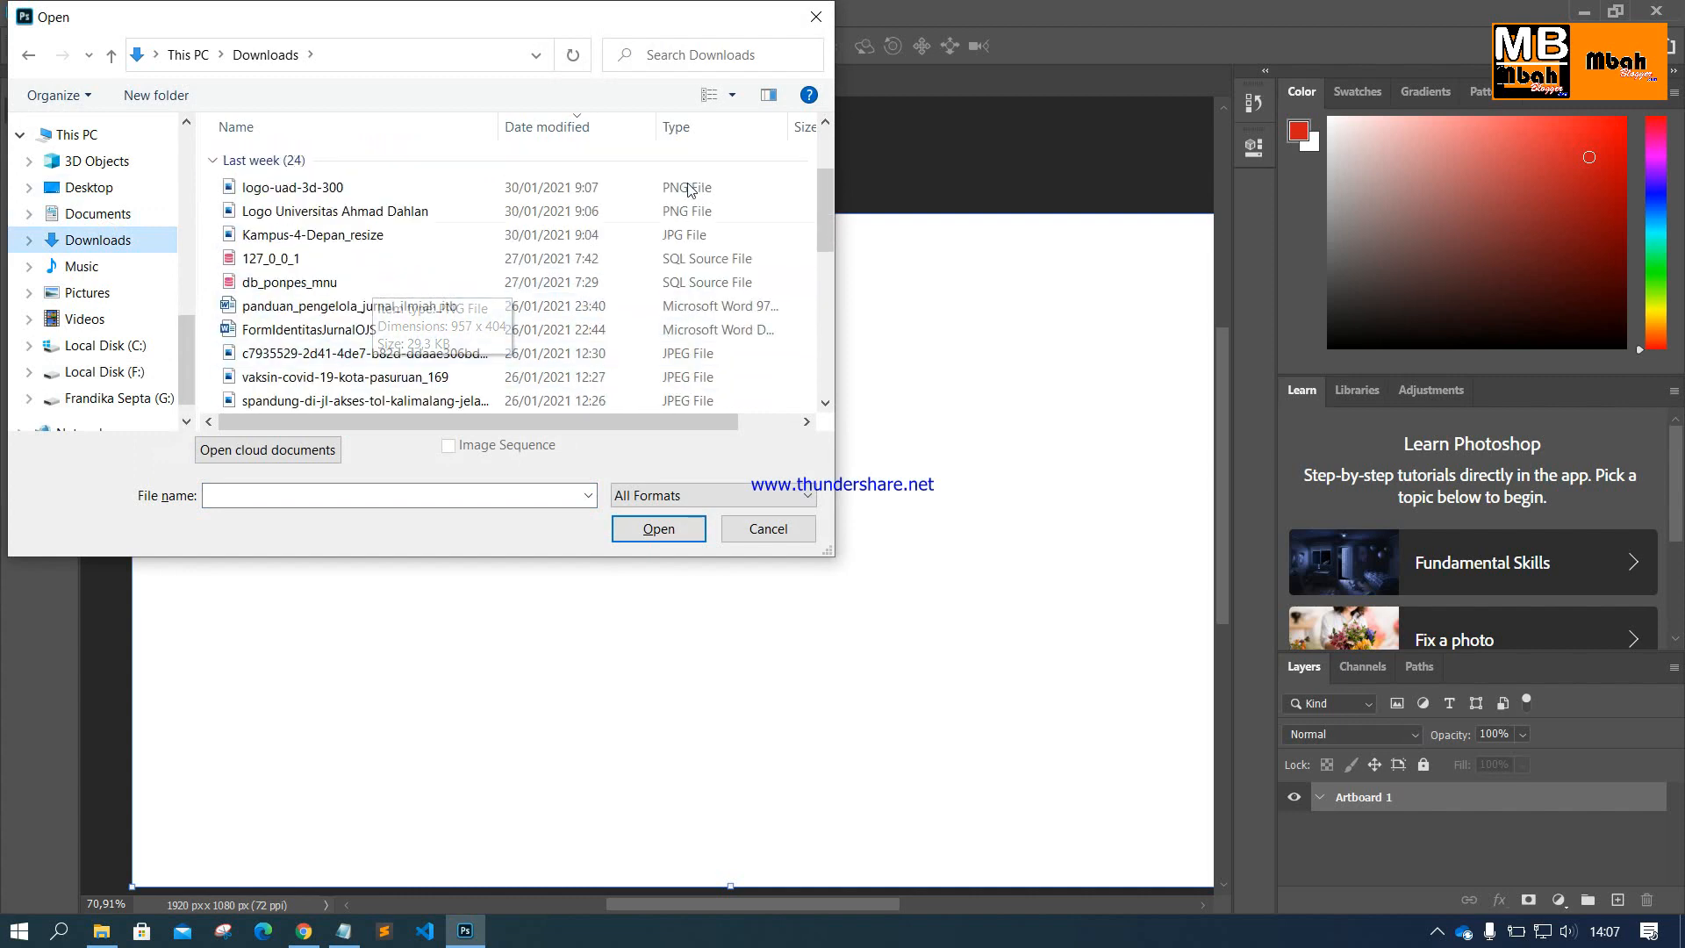
left_click(732, 95)
left_click(808, 73)
scroll(577, 237, "down", 6)
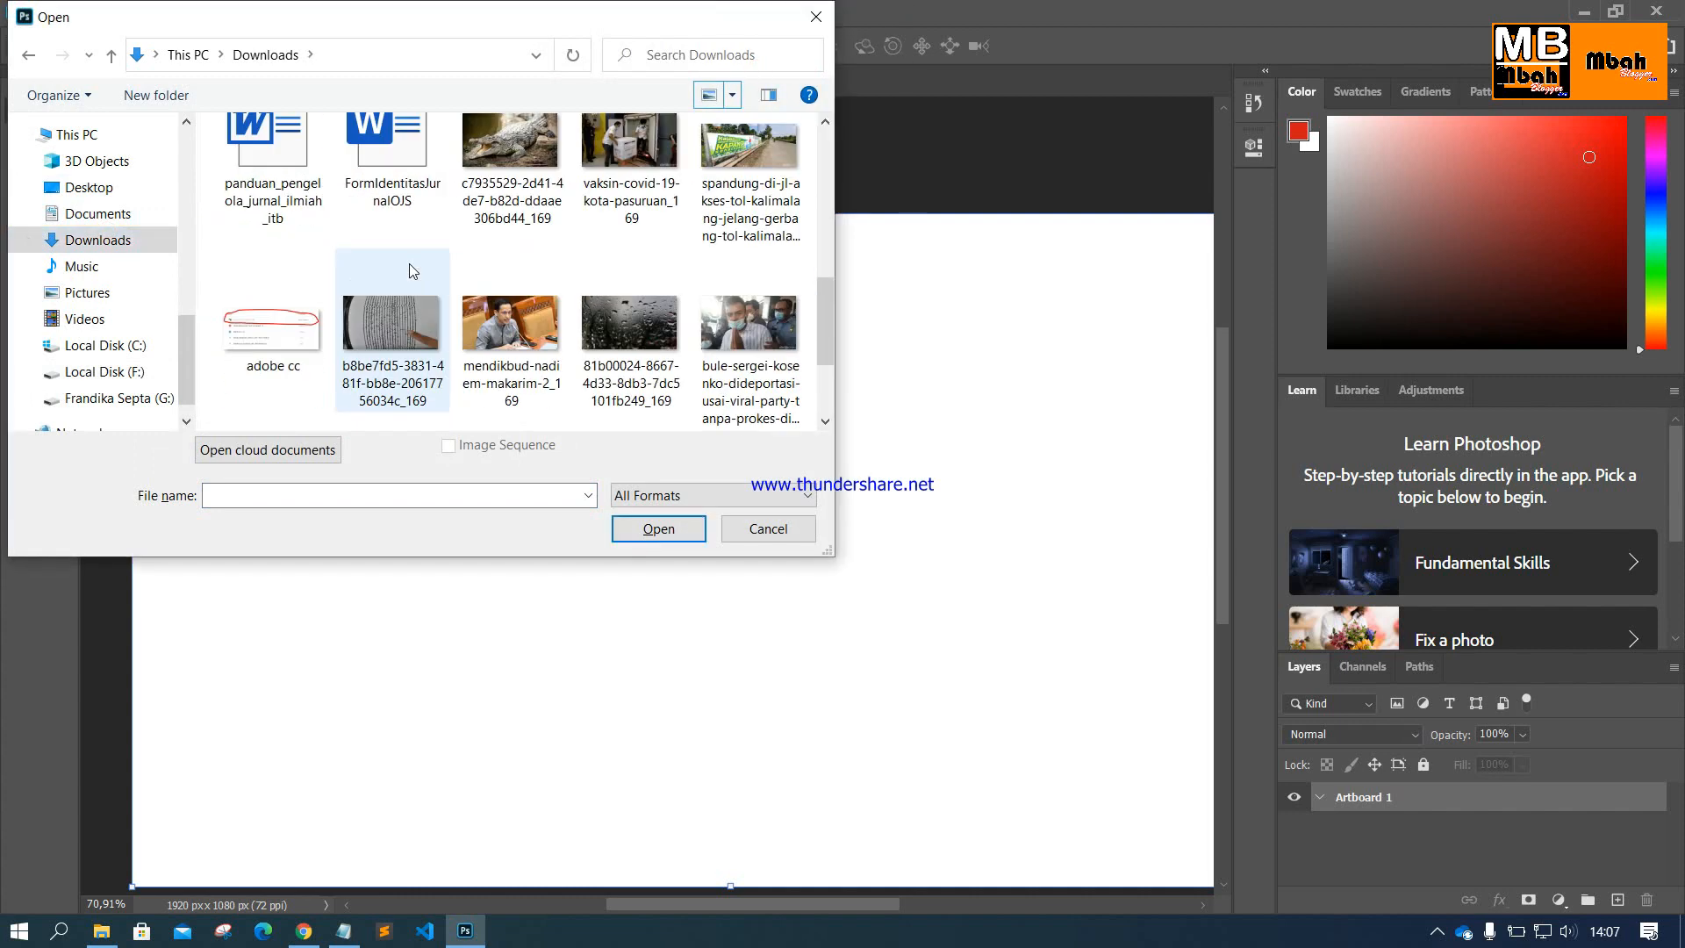
Step: Open the crocodile photo c7935529-2d41-4de7-b82d-ddaae306bd44_169 from the Downloads folder and fit it in the window with a margin around it
scroll(424, 301, "up", 1)
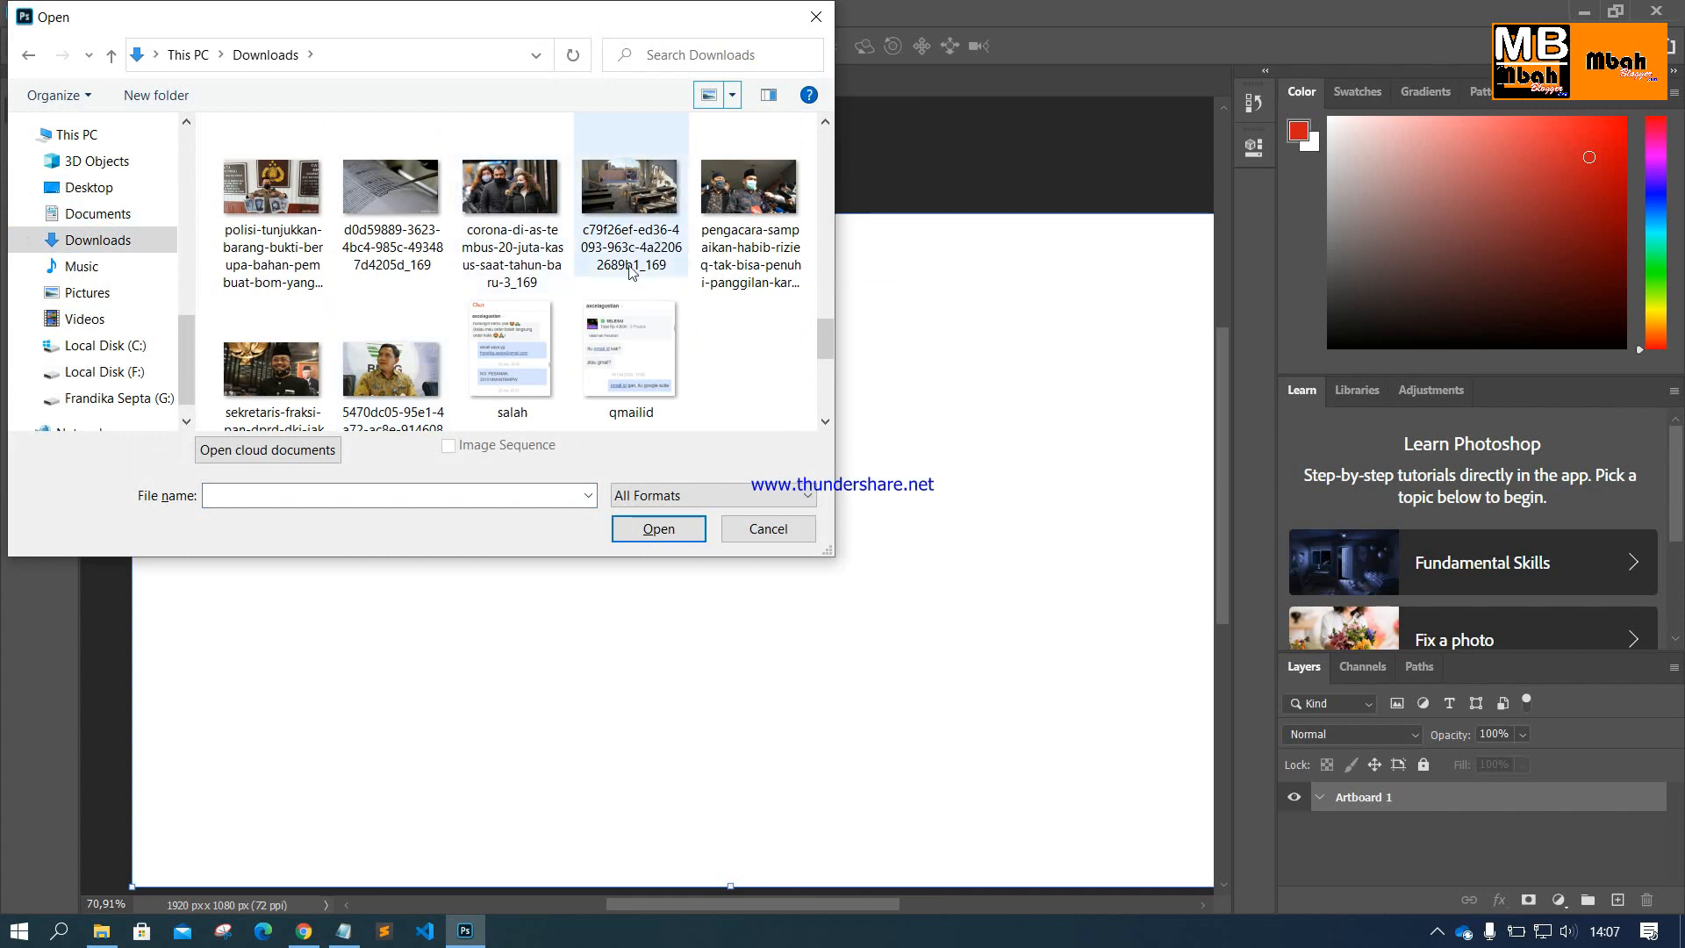
scroll(520, 290, "down", 1)
scroll(593, 299, "up", 5)
scroll(593, 299, "down", 2)
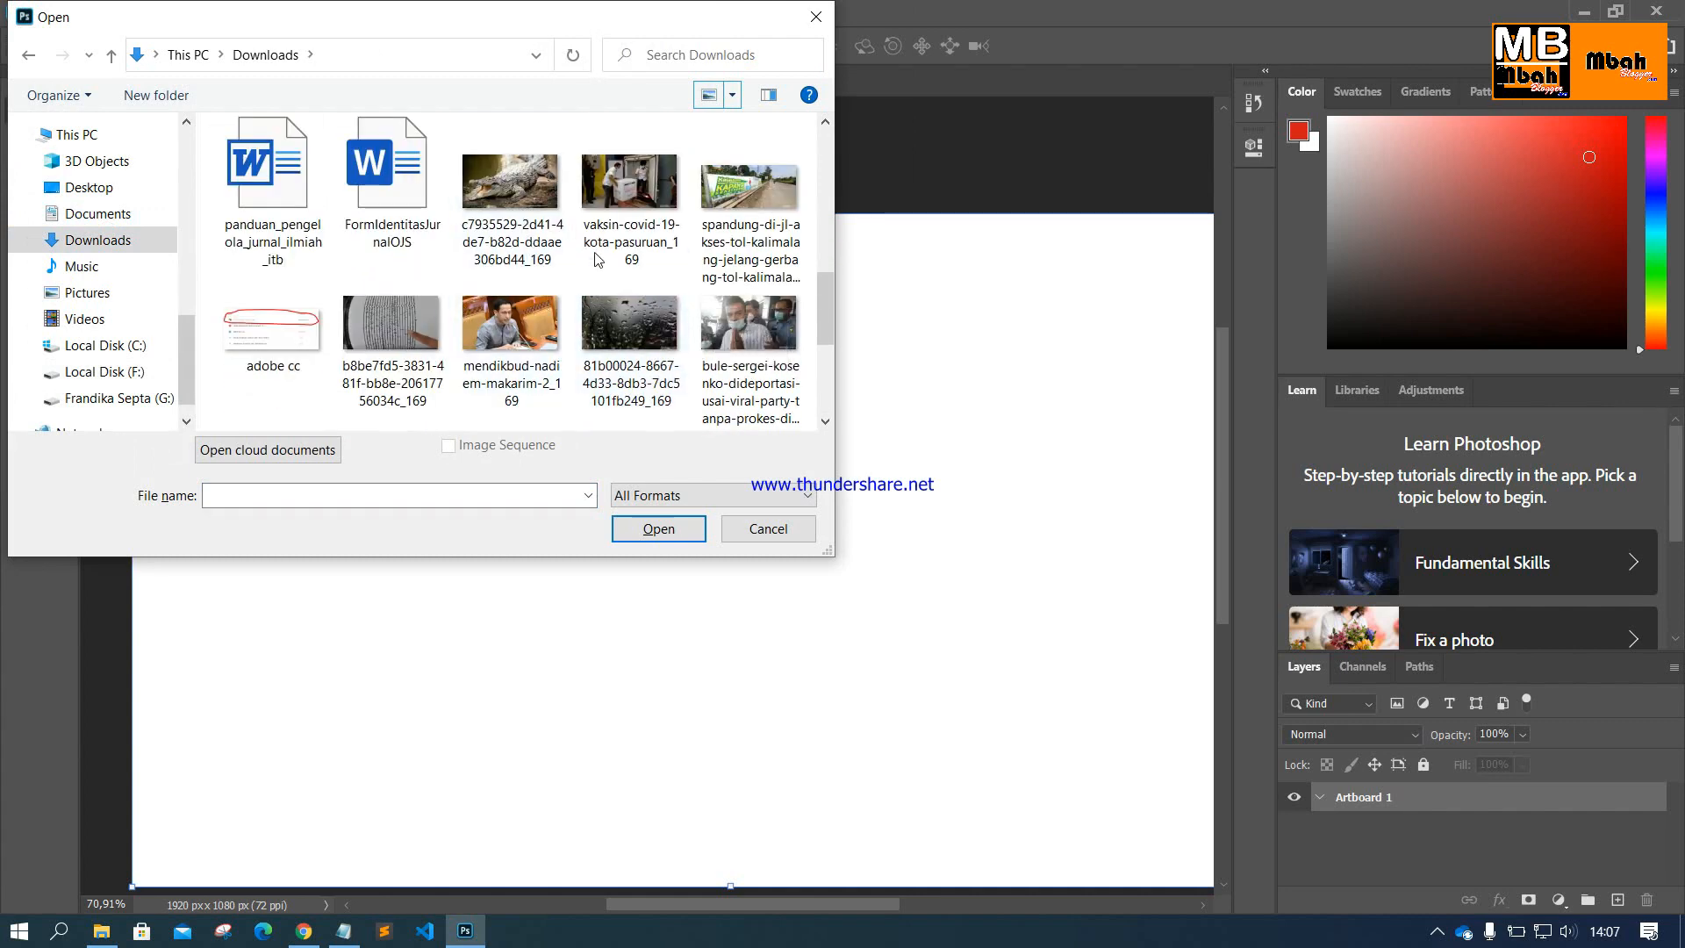
left_click(518, 189)
left_click(662, 529)
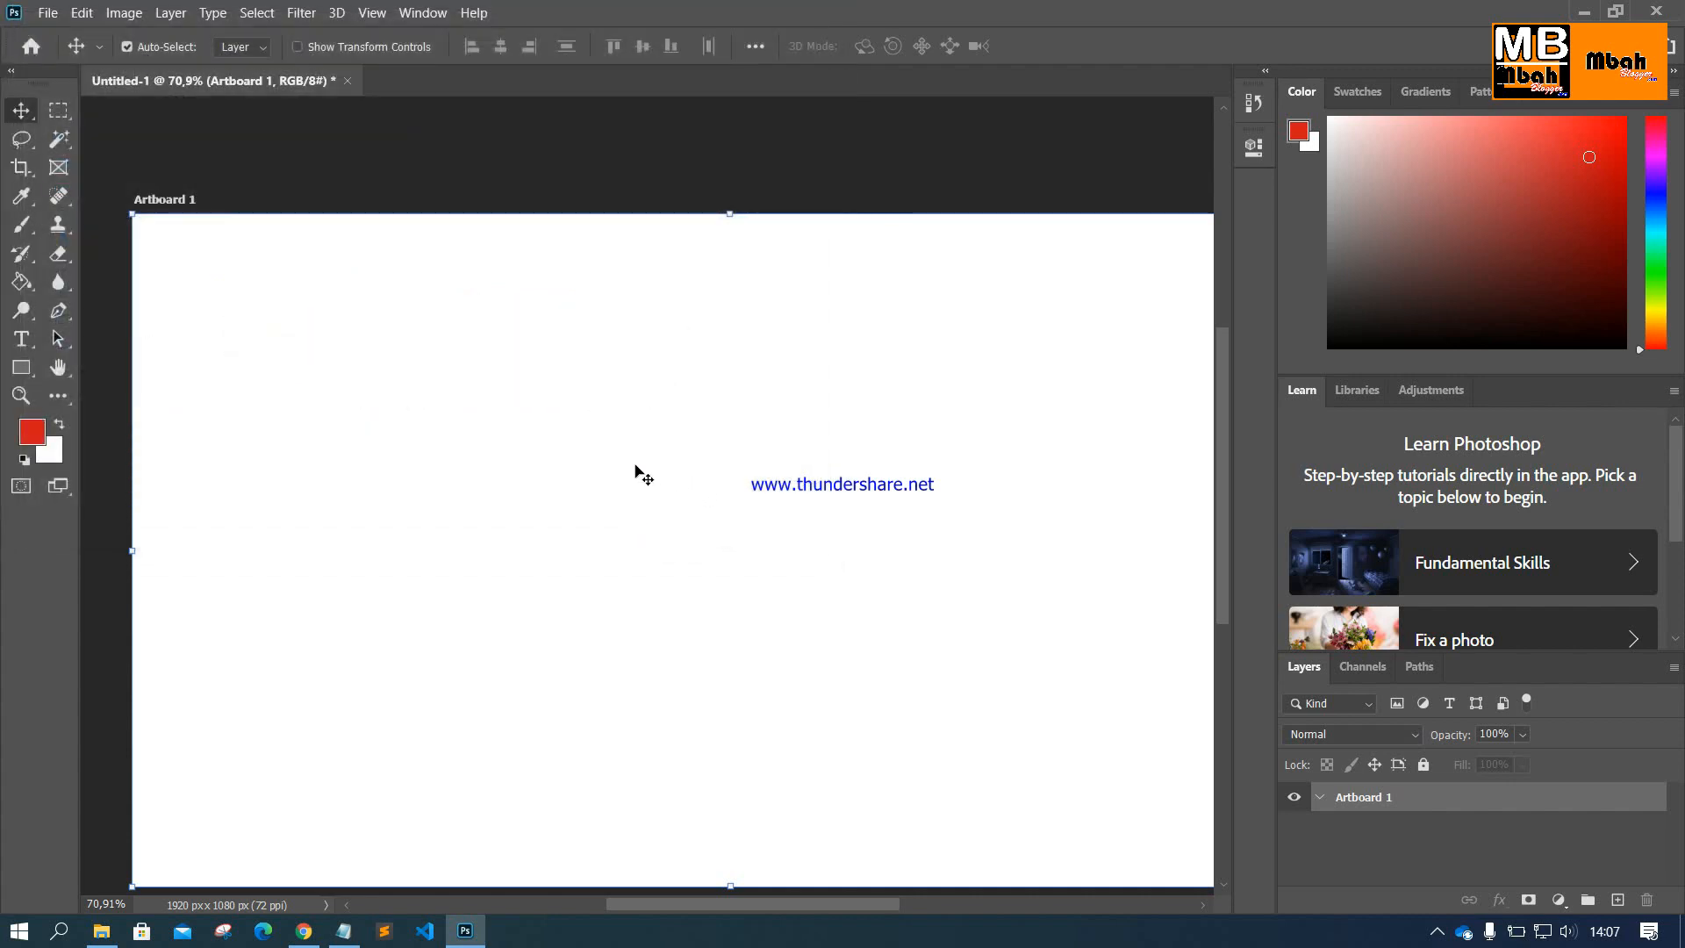
key("ctrl+0")
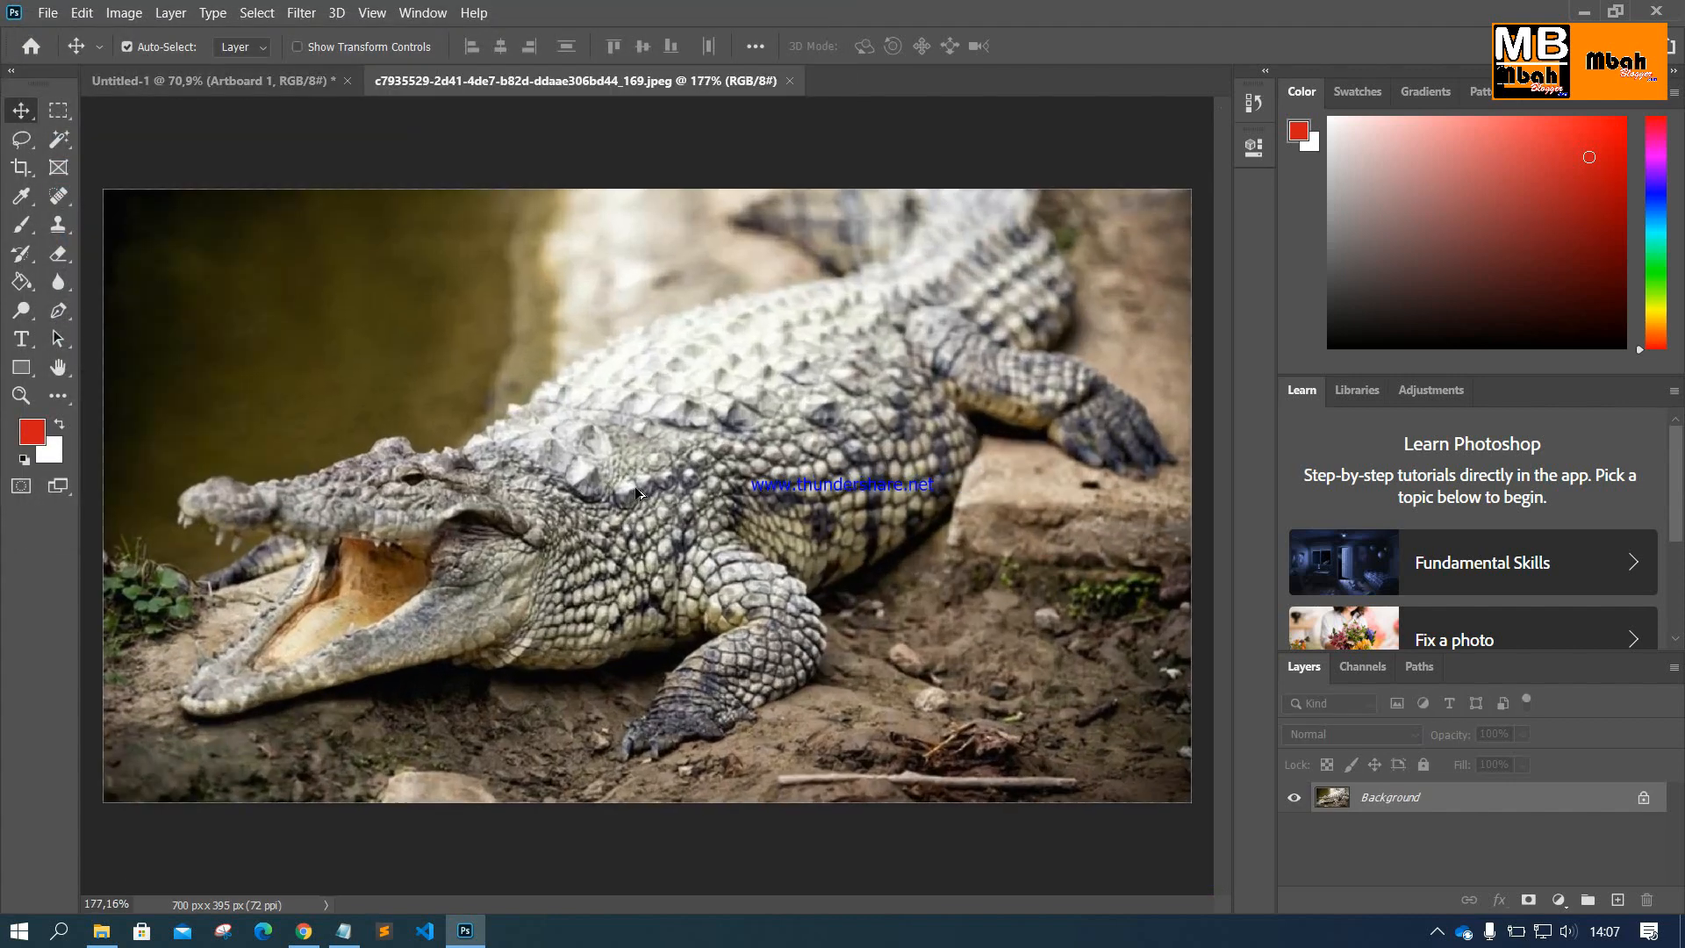
scroll(638, 489, "down", 1)
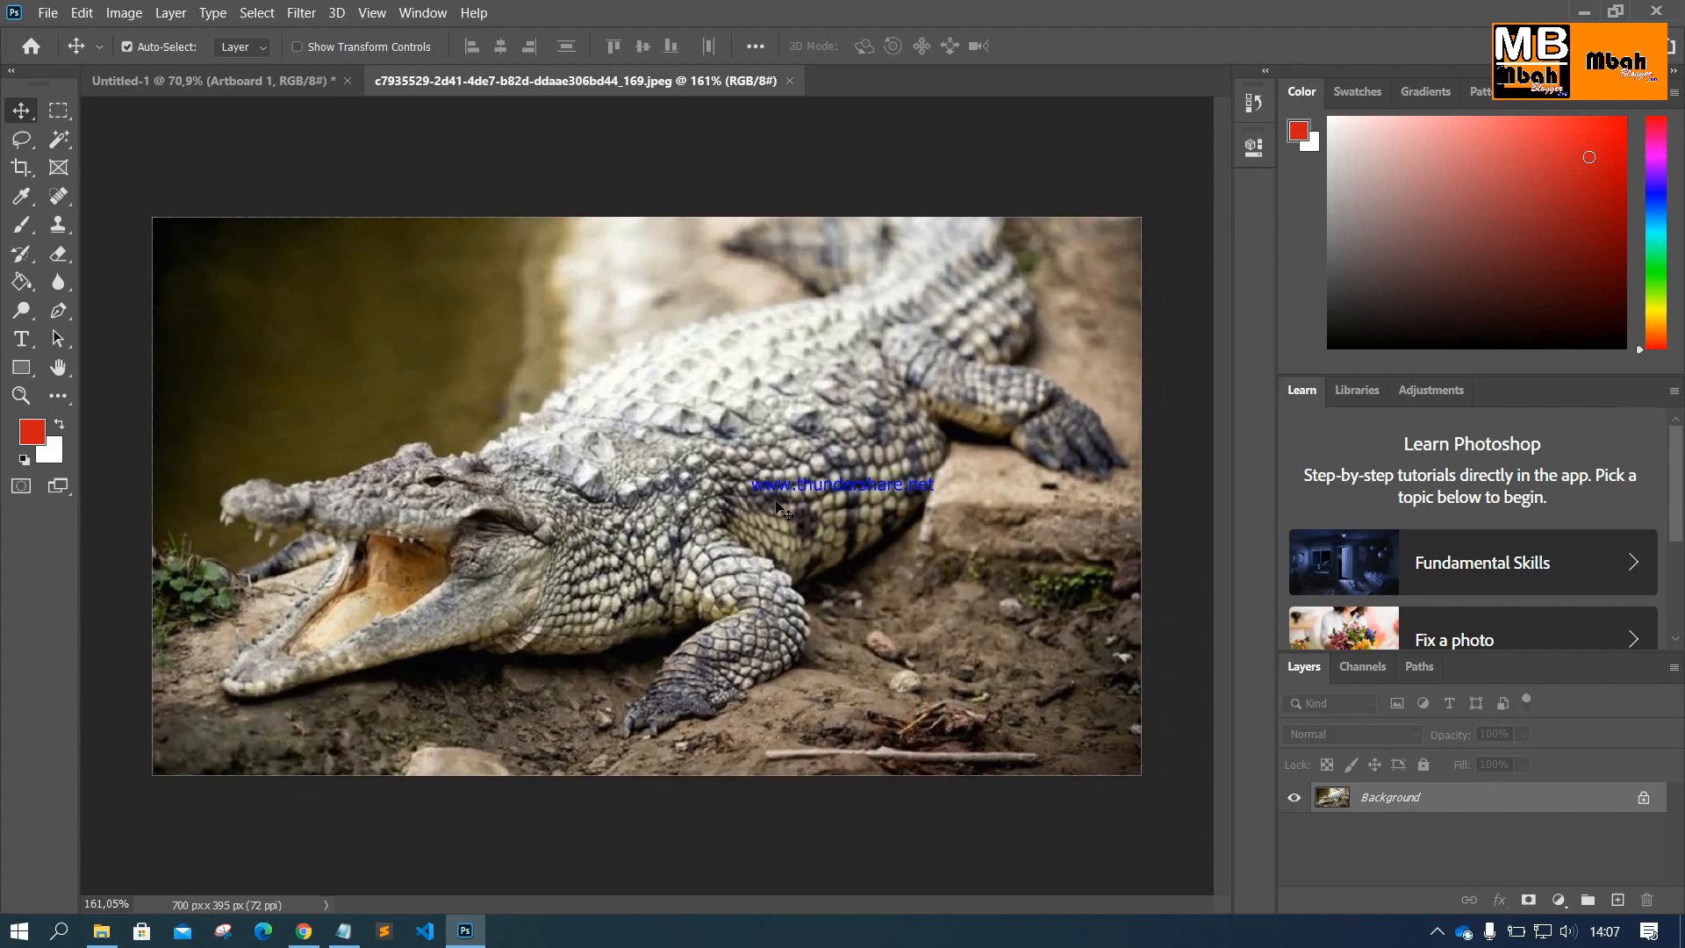
Step: Try to move the locked Background layer, unlock it, undo the unlocking and retry the move, declining conversion to a normal layer
left_click_drag(784, 509, 821, 452)
left_click(1042, 416)
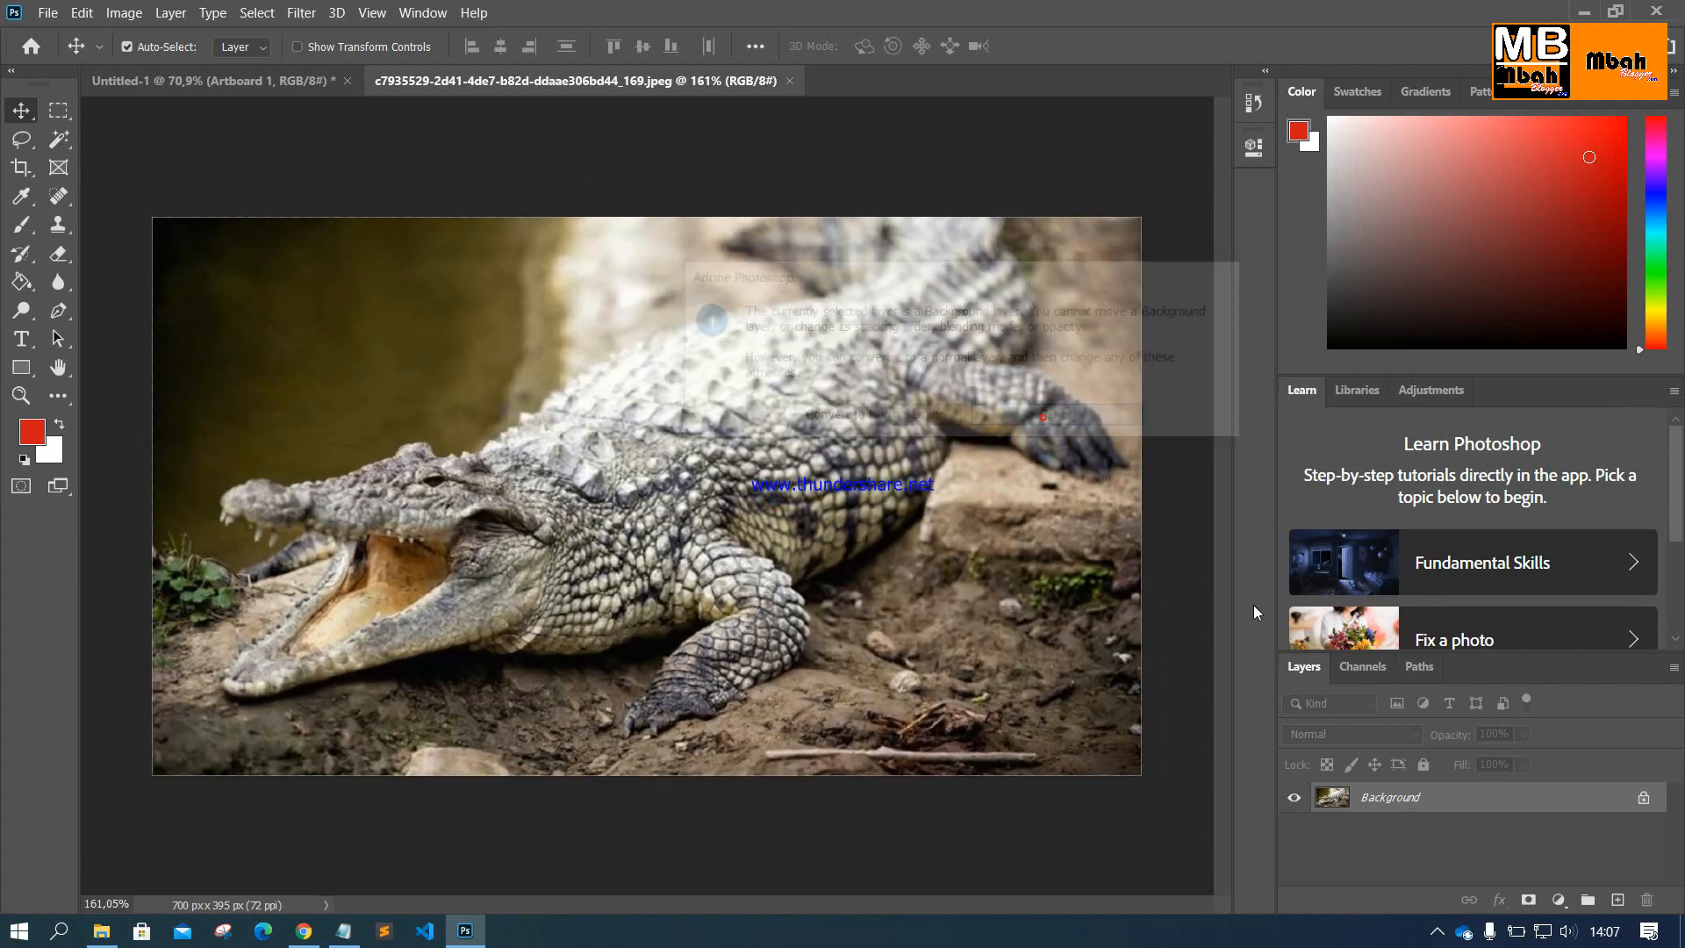
left_click(1644, 798)
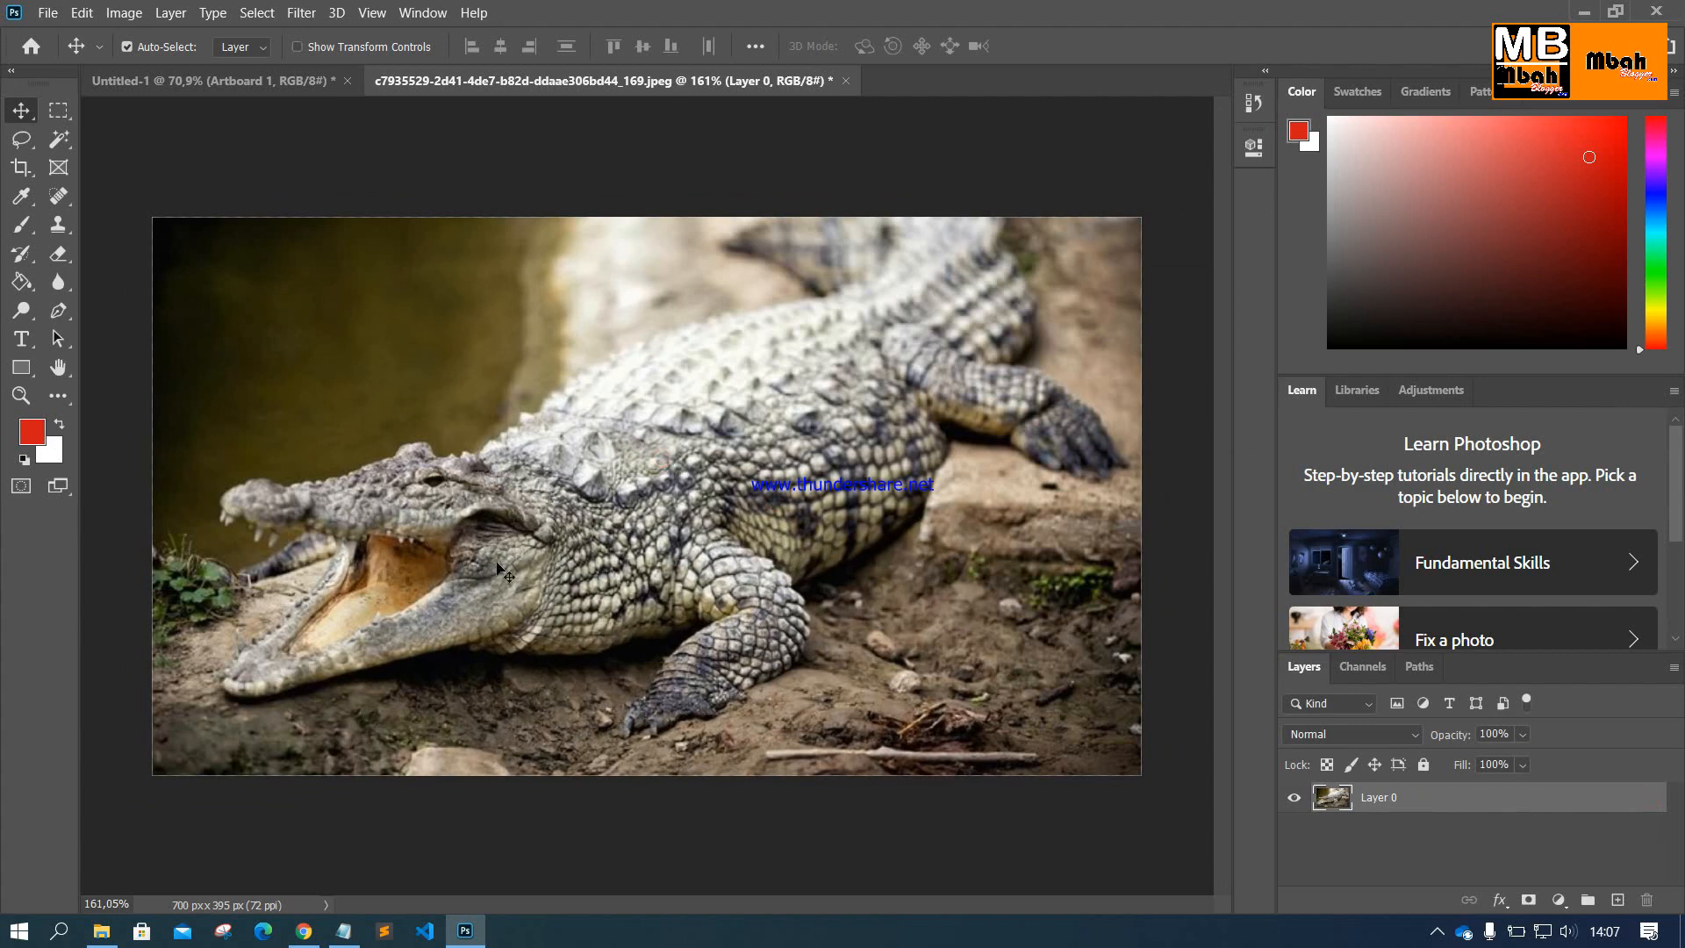
key("ctrl+z")
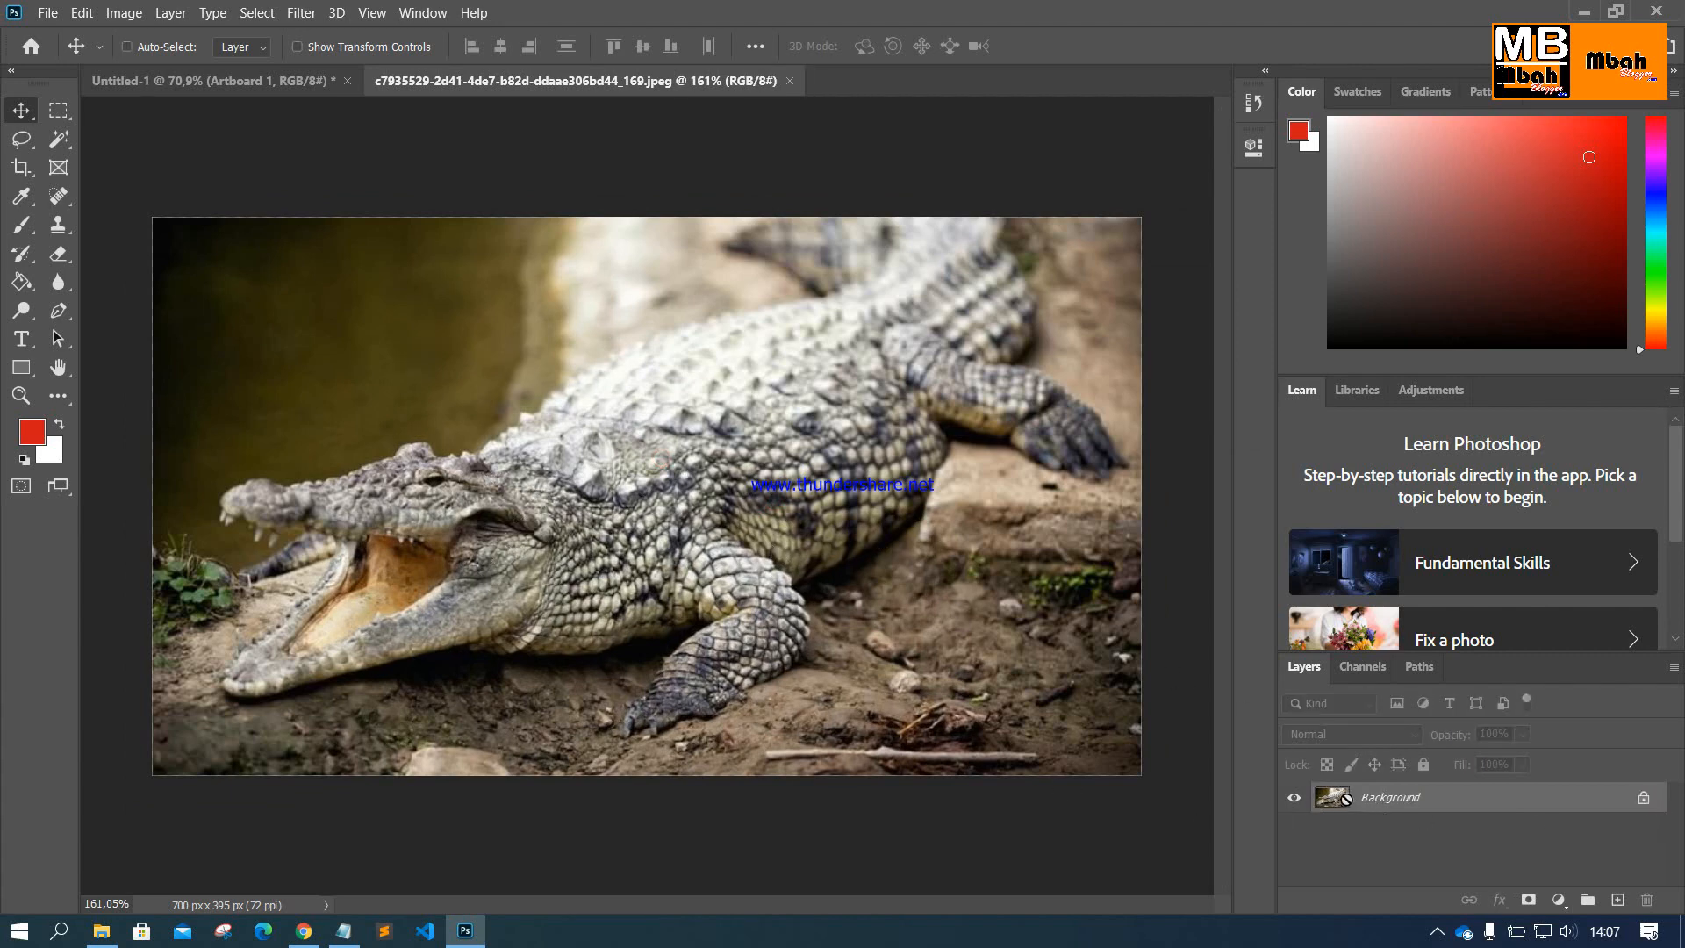
left_click_drag(752, 386, 711, 484)
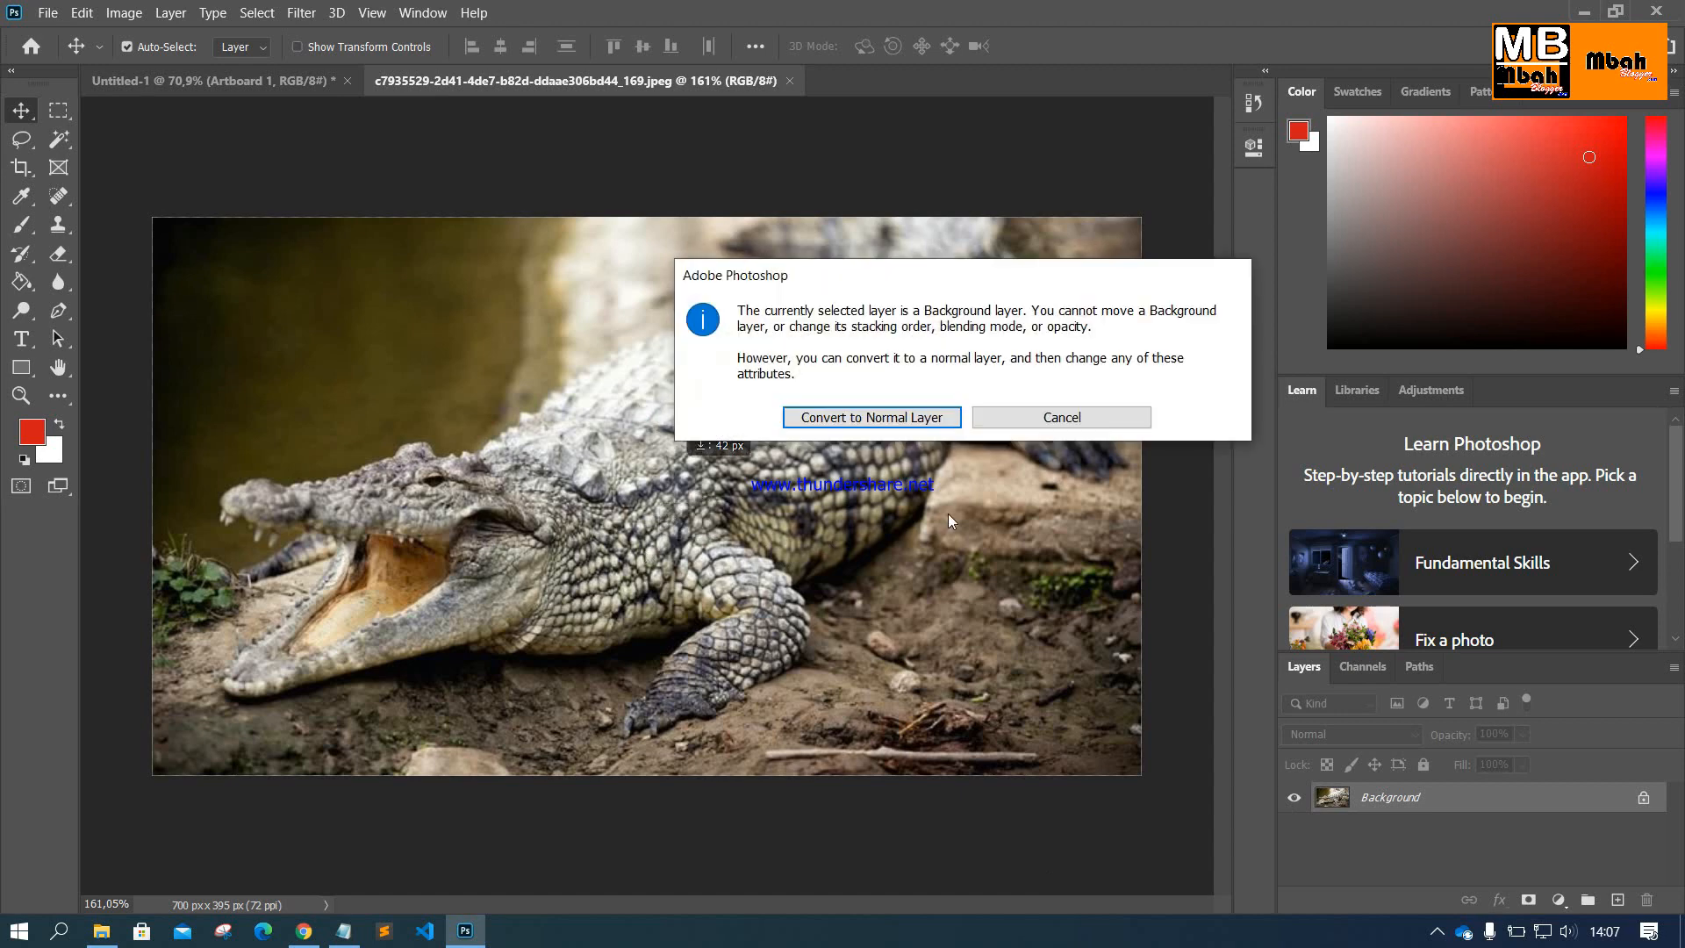
left_click(1065, 414)
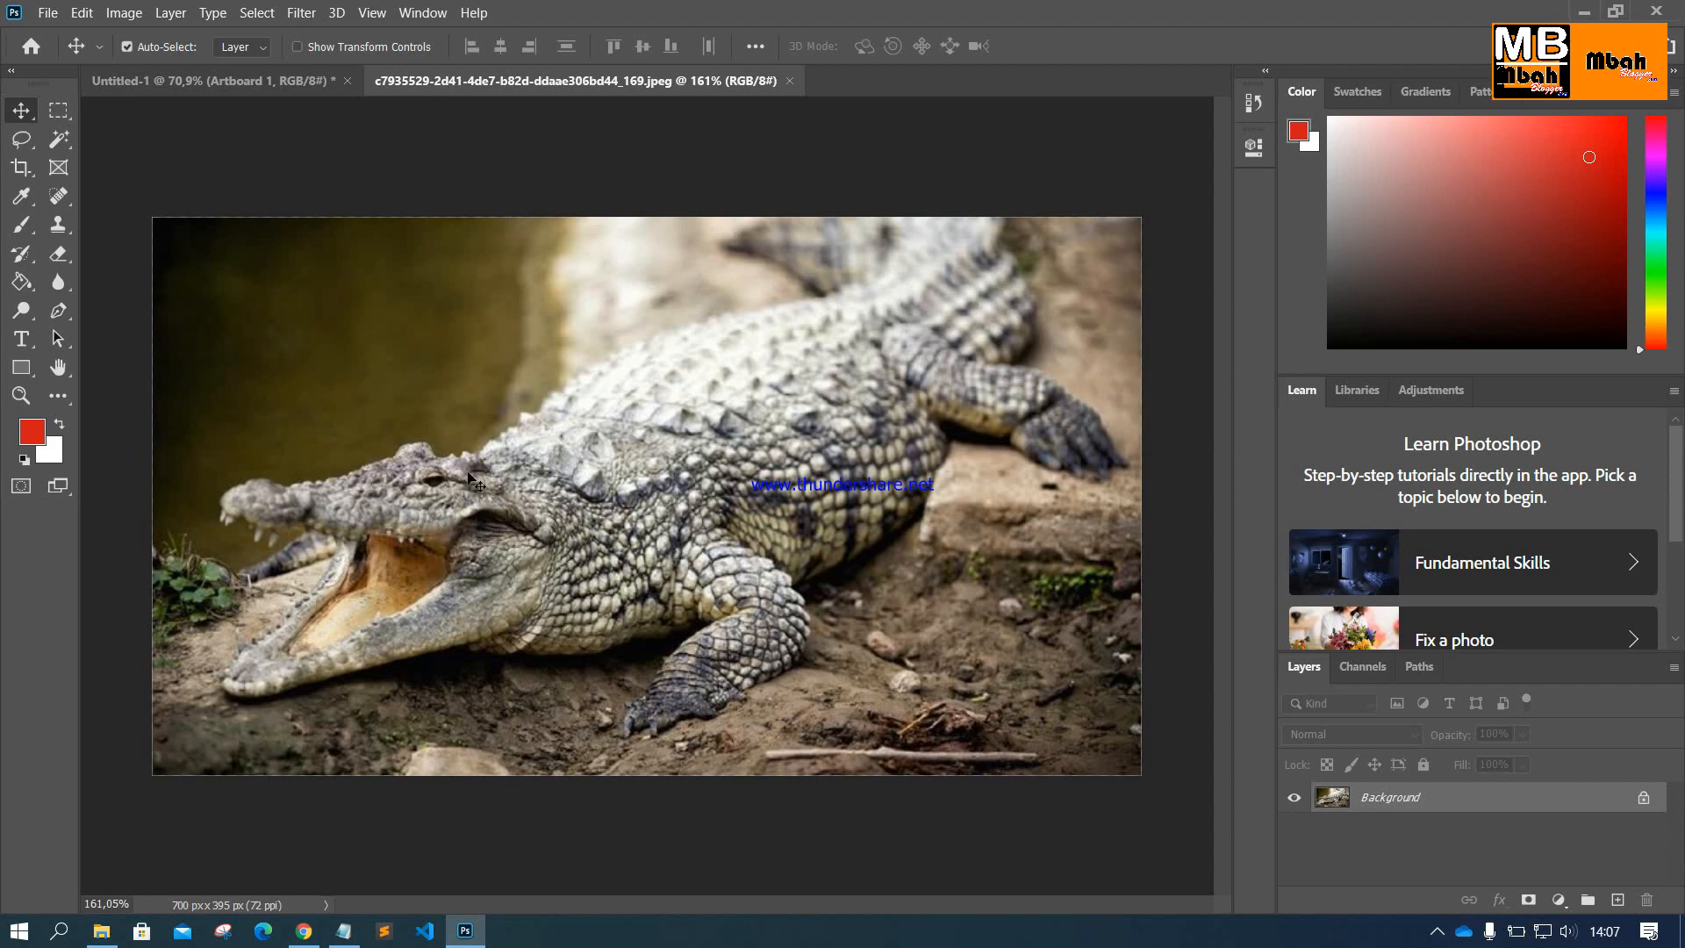
Step: Duplicate the crocodile photo's Background layer and hide the original
key("ctrl")
key("ctrl+j")
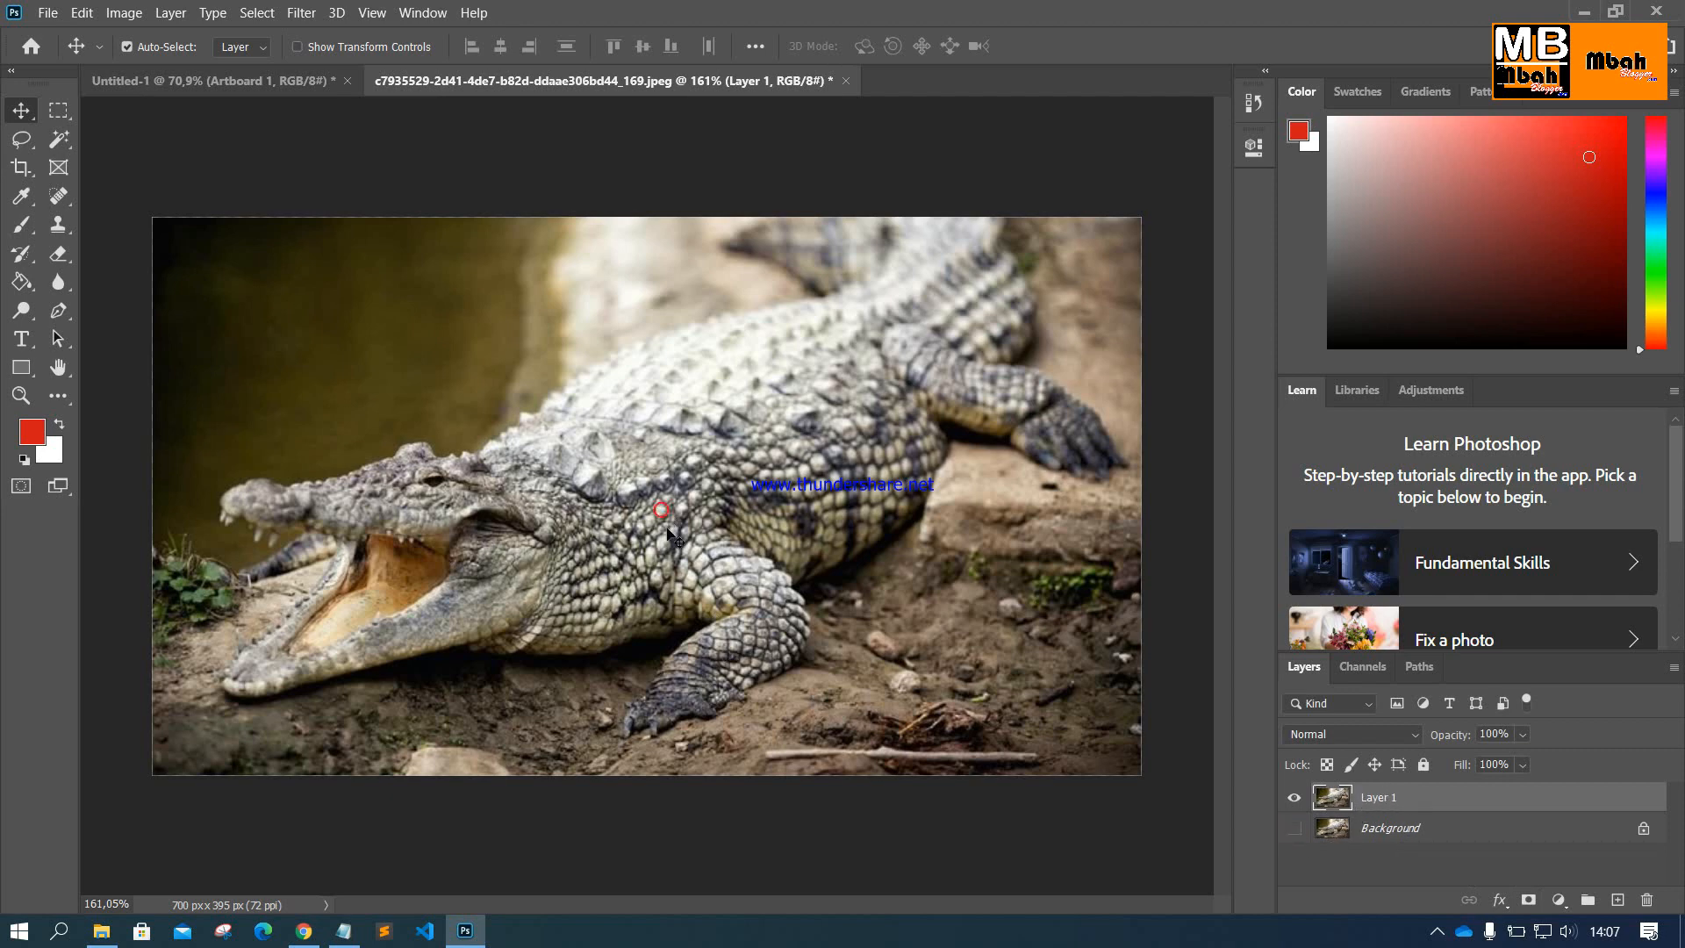
Step: Try darkening the duplicated layer with Curves by pulling the middle of the RGB curve down to input 135, output 73
key("ctrl+m")
left_click_drag(737, 140, 805, 203)
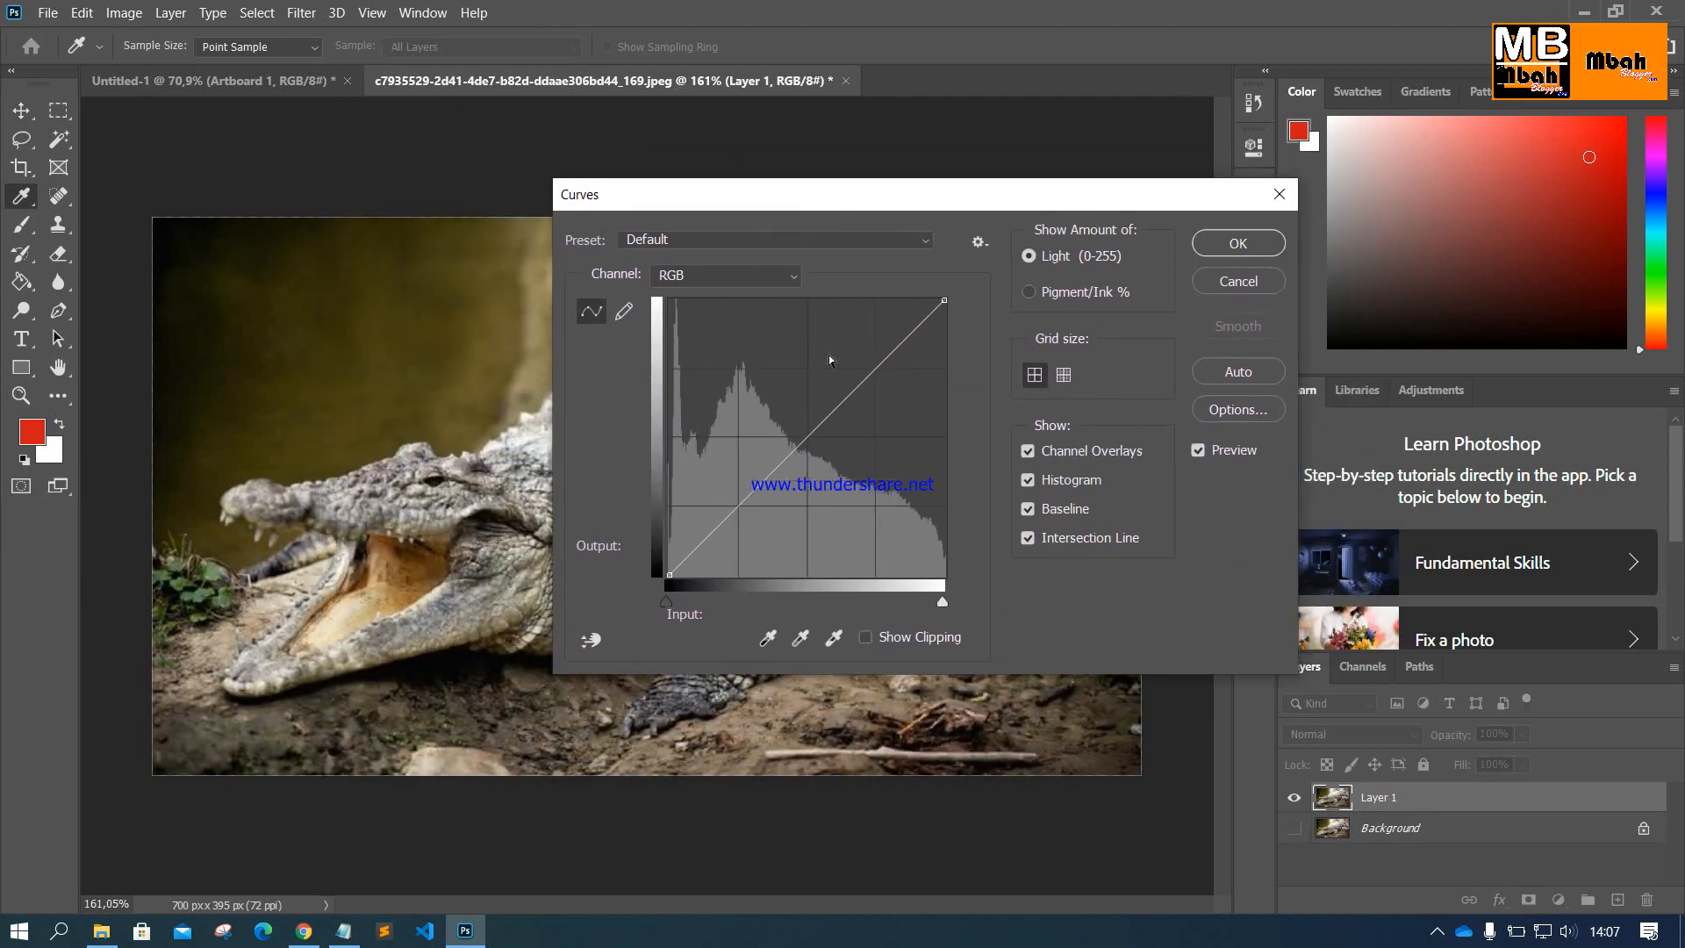
left_click_drag(813, 435, 744, 488)
left_click_drag(773, 449, 815, 497)
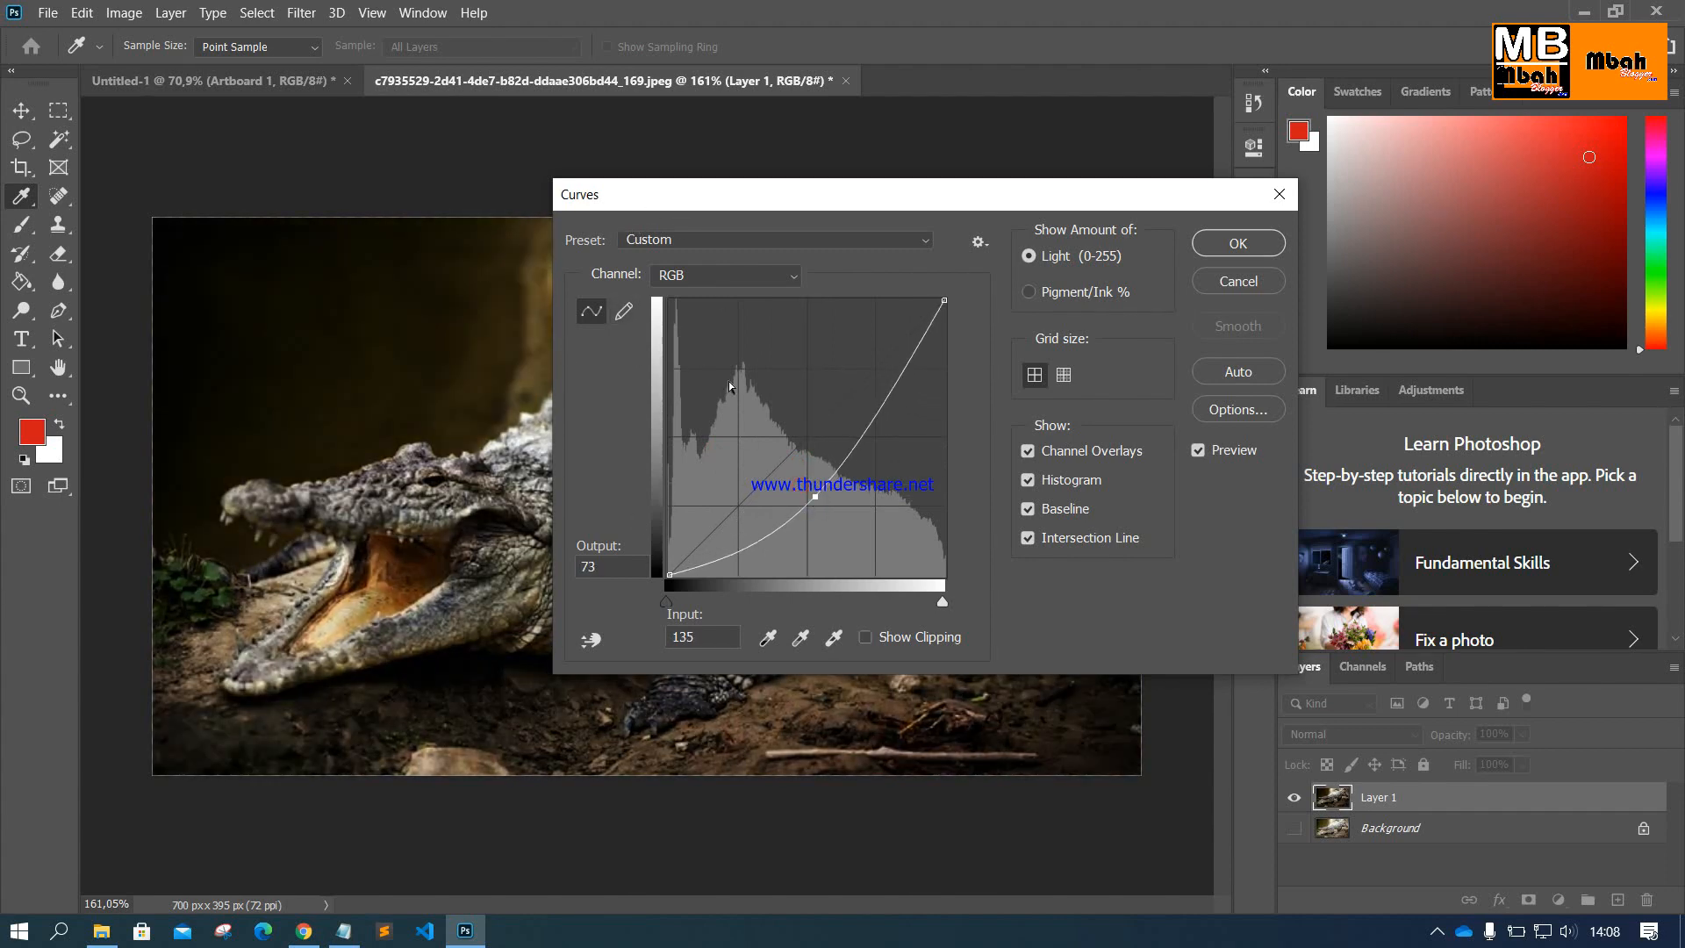
Step: Switch to Notepad and add the line "CTRL + M : Curves / Untuk Mengubah Pencahayaan Objek" to the shortcut list
left_click(344, 930)
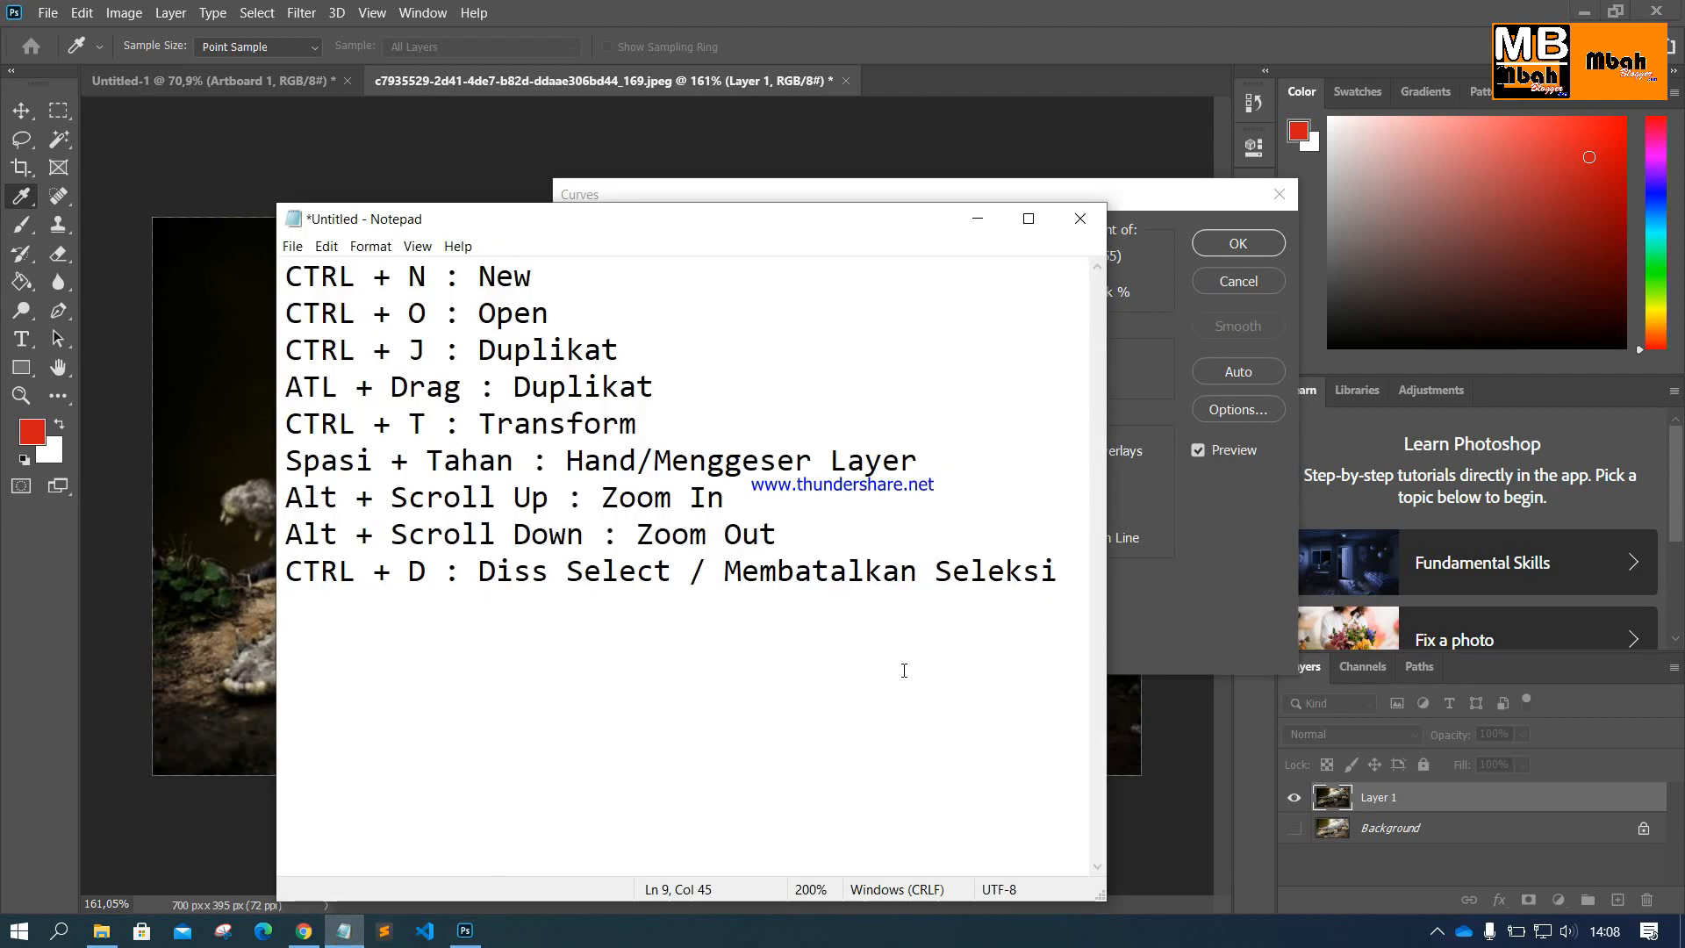
key("Return")
type("CTRL +")
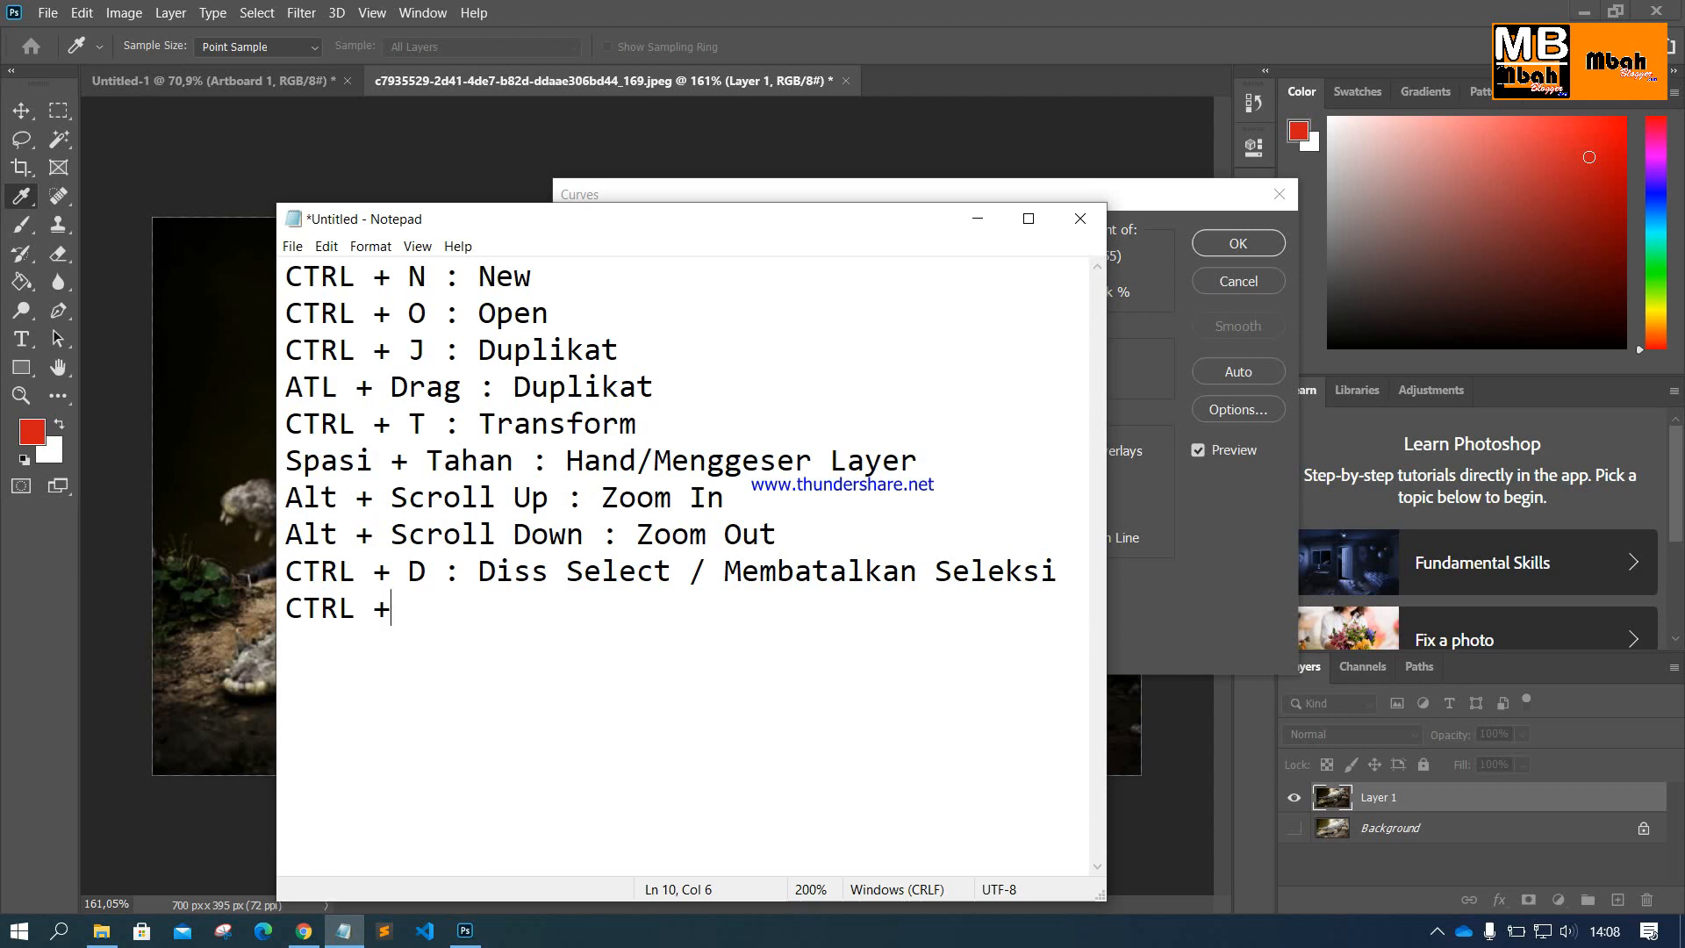
type(" M : Curves / UU")
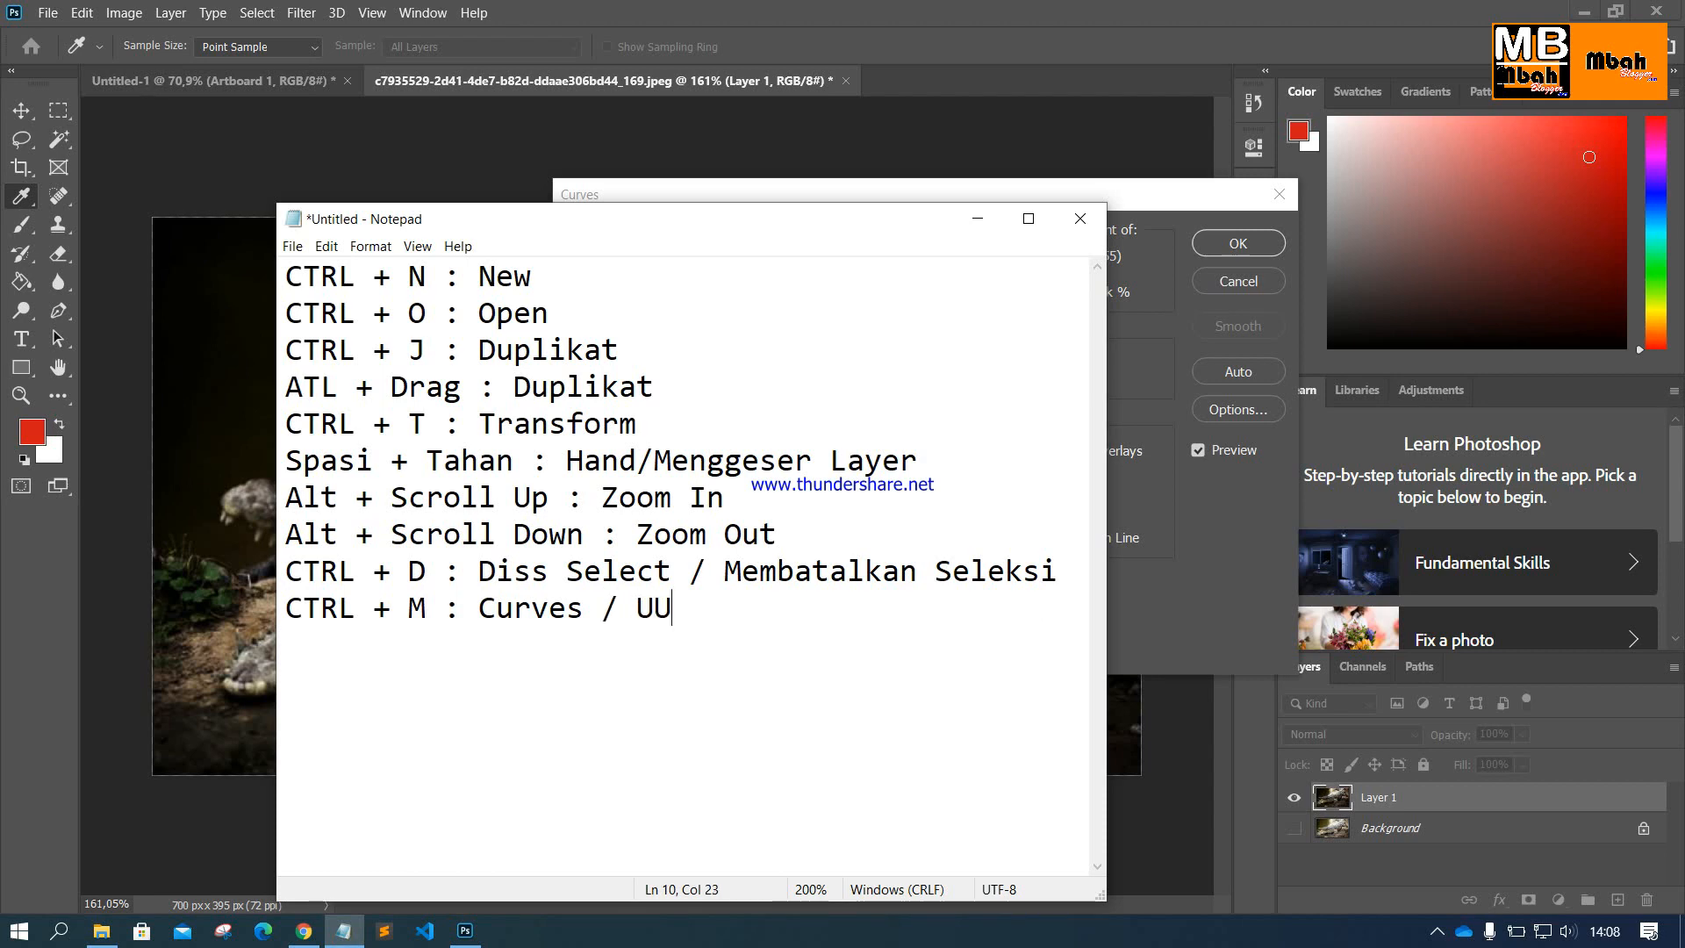
key("BackSpace")
type("ntuk Mengub")
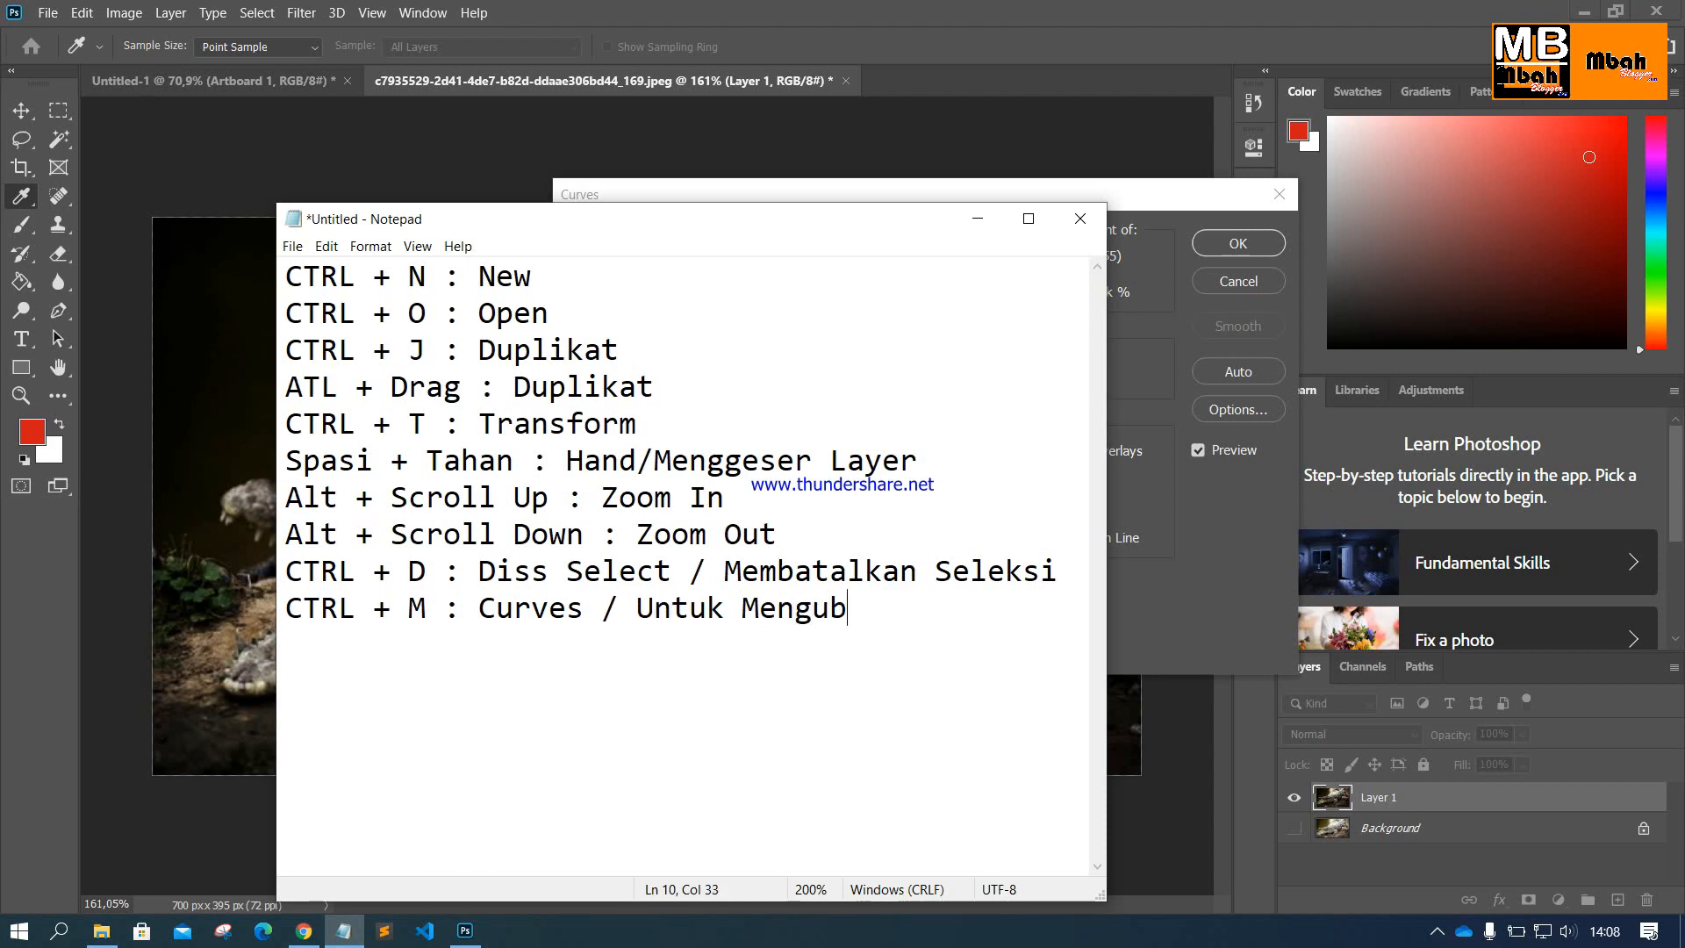
type("ah Pencahay")
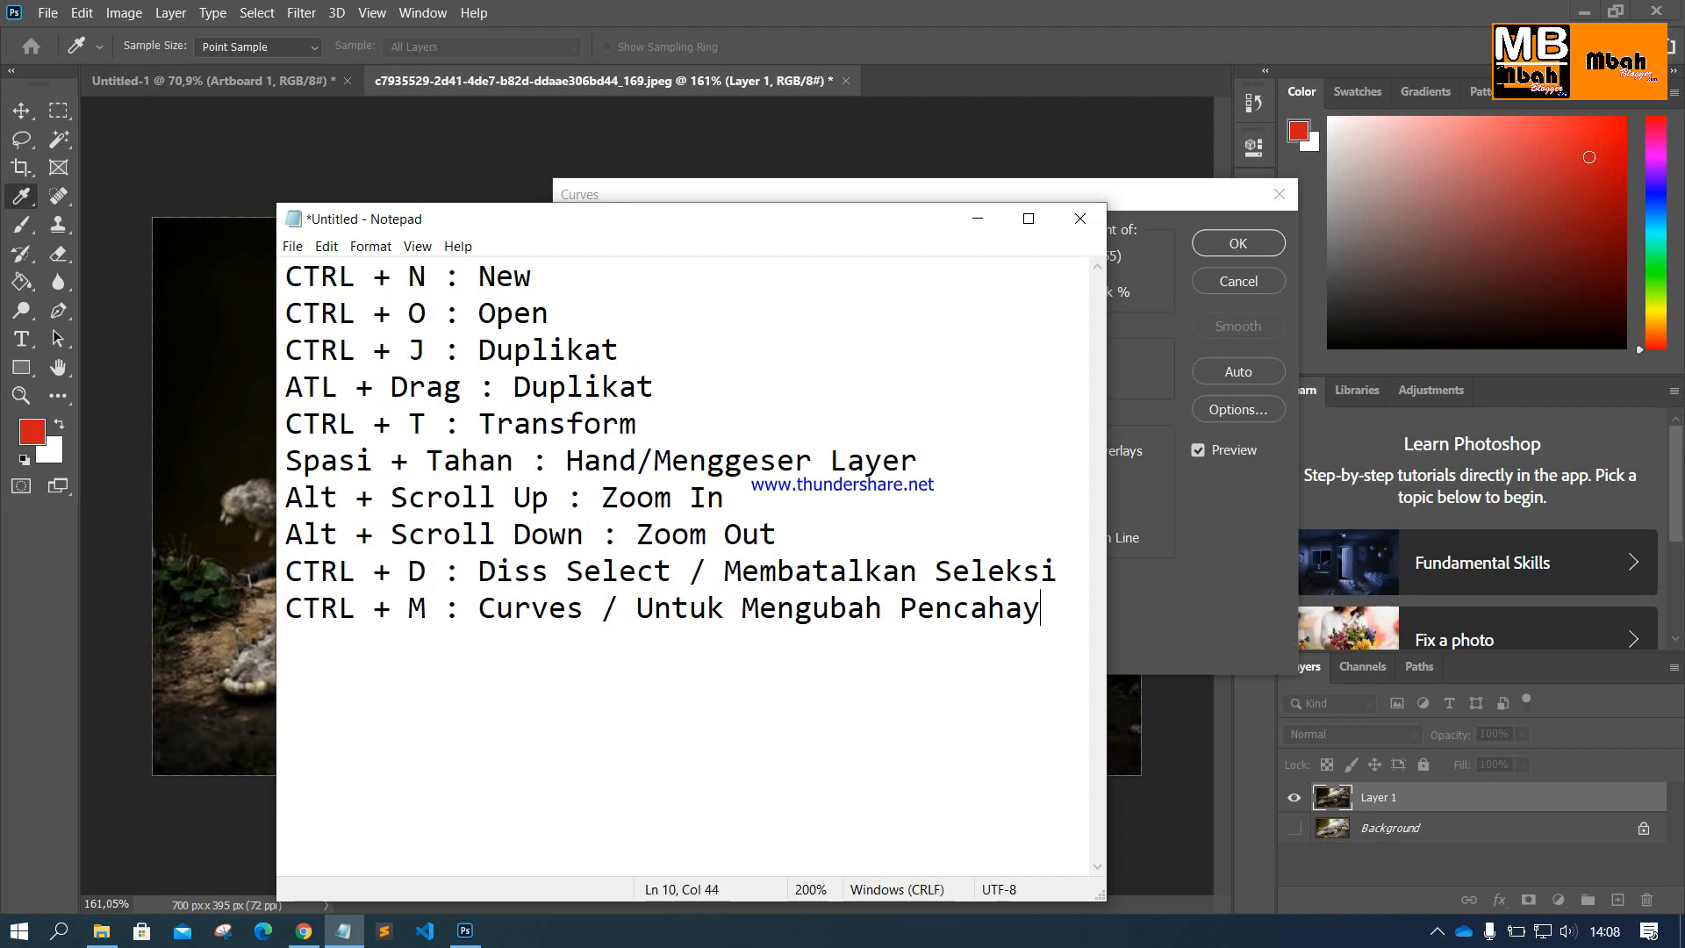
type("aan Objec")
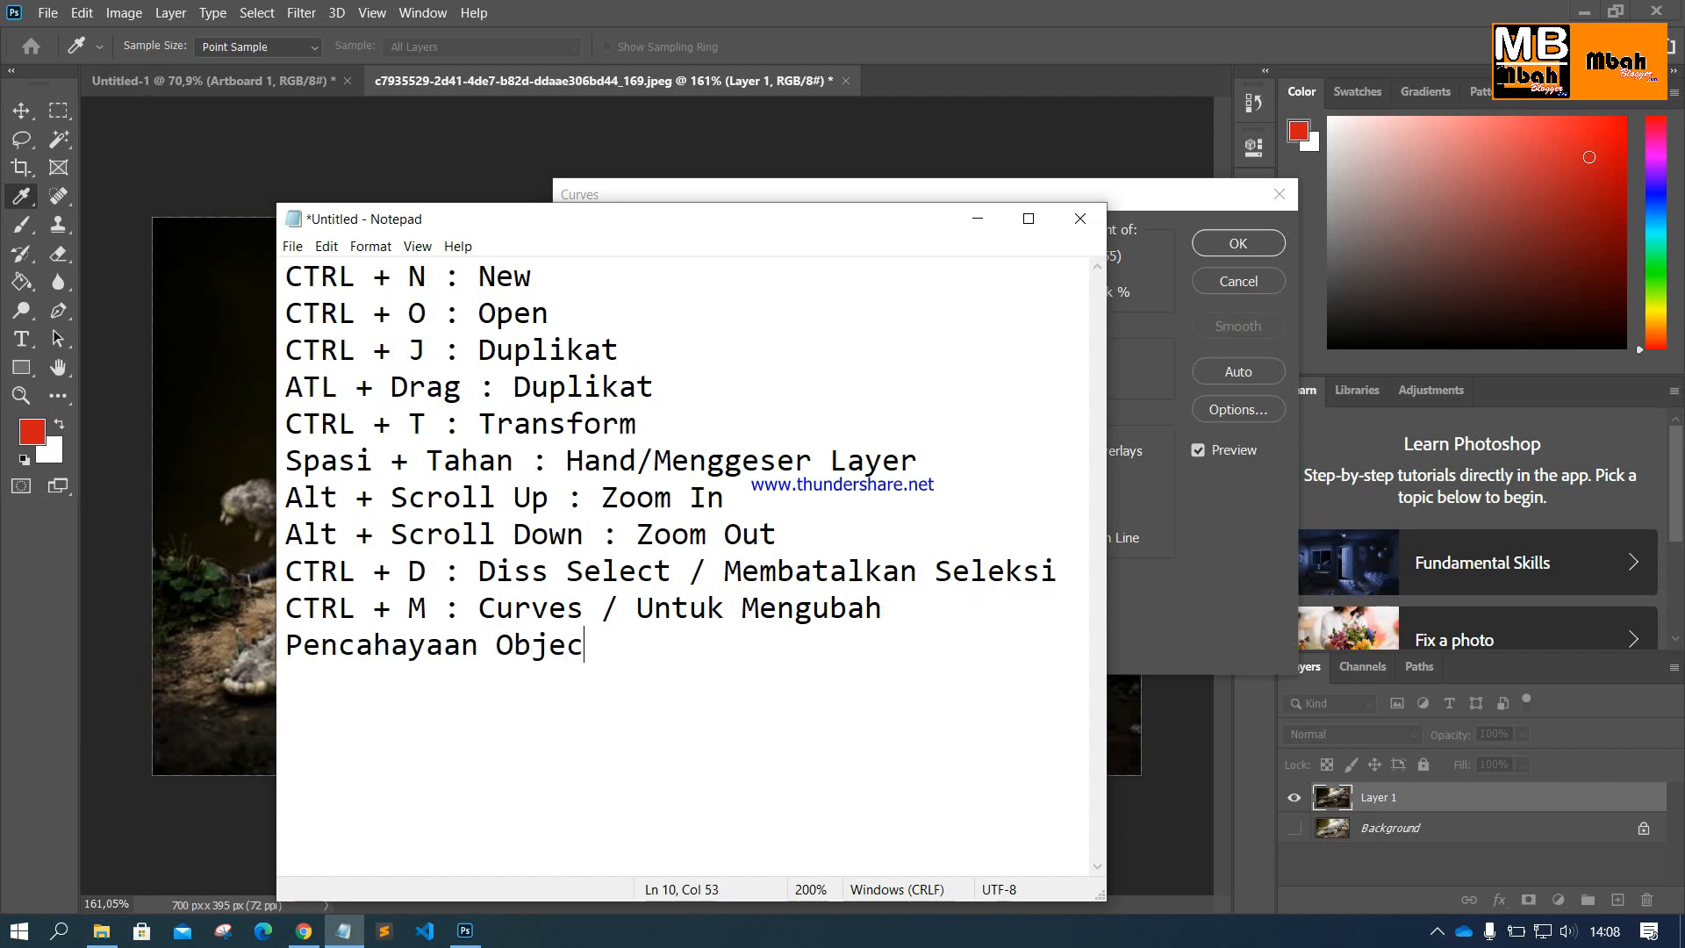
type("r")
key("BackSpace")
key("BackSpace")
type("k")
Step: Return to Photoshop, try brightening the photo by raising the curve point to input 42, output 135, and discard the Curves adjustment
left_click(1253, 612)
left_click_drag(816, 495, 726, 447)
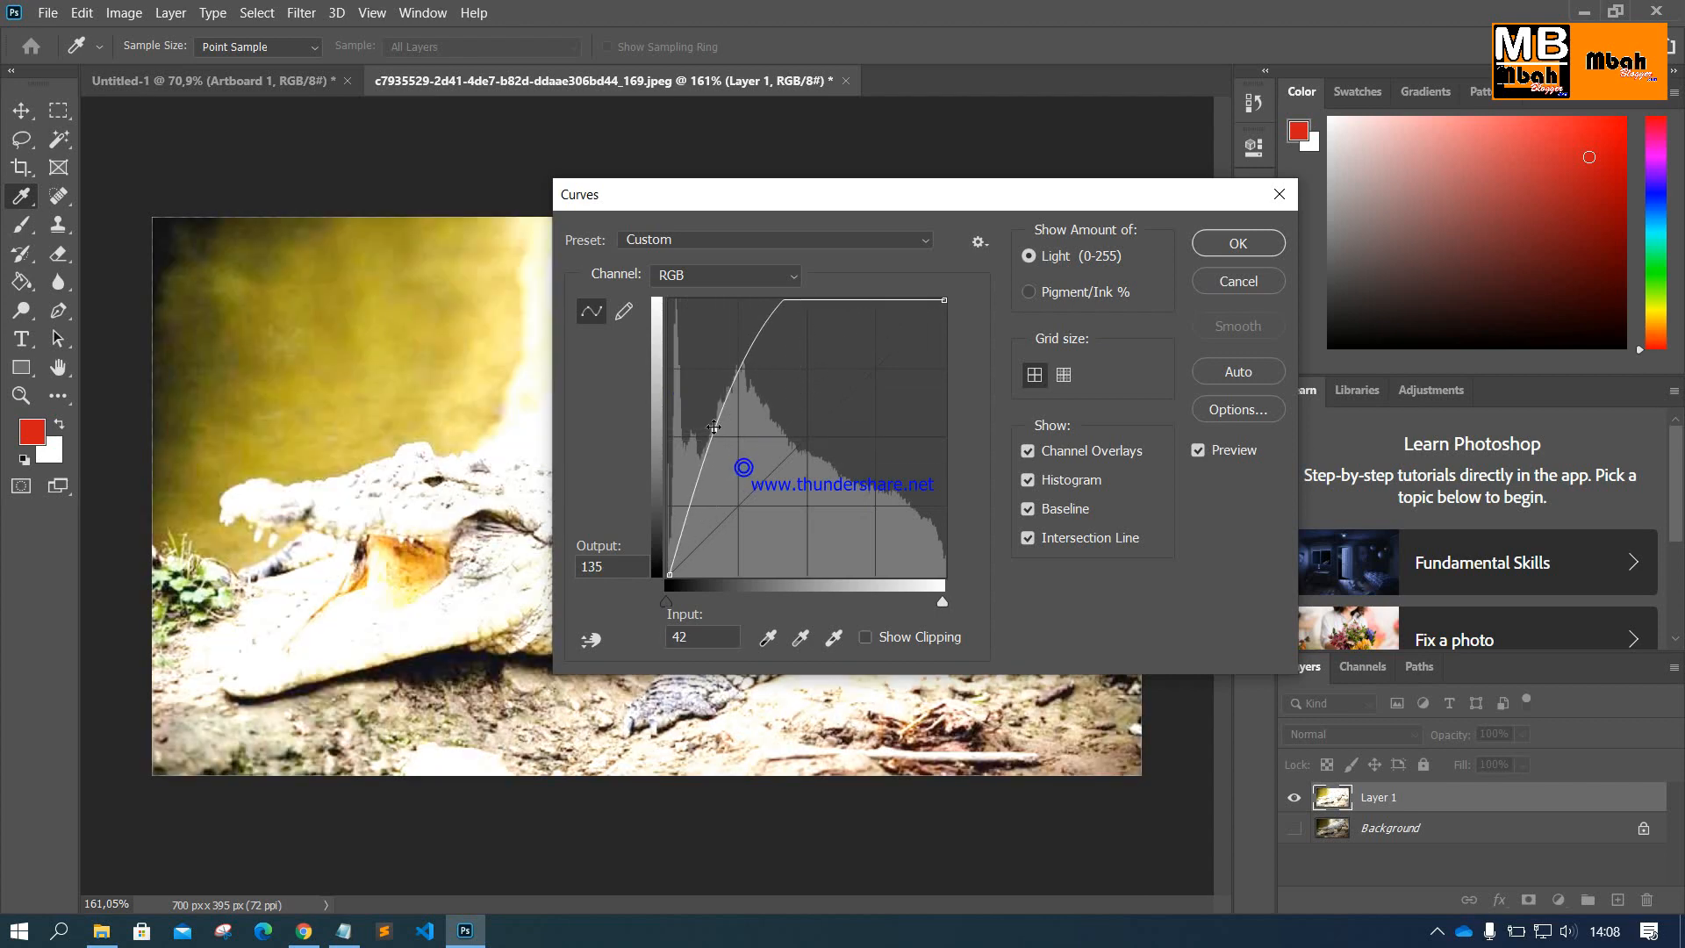
left_click(1278, 191)
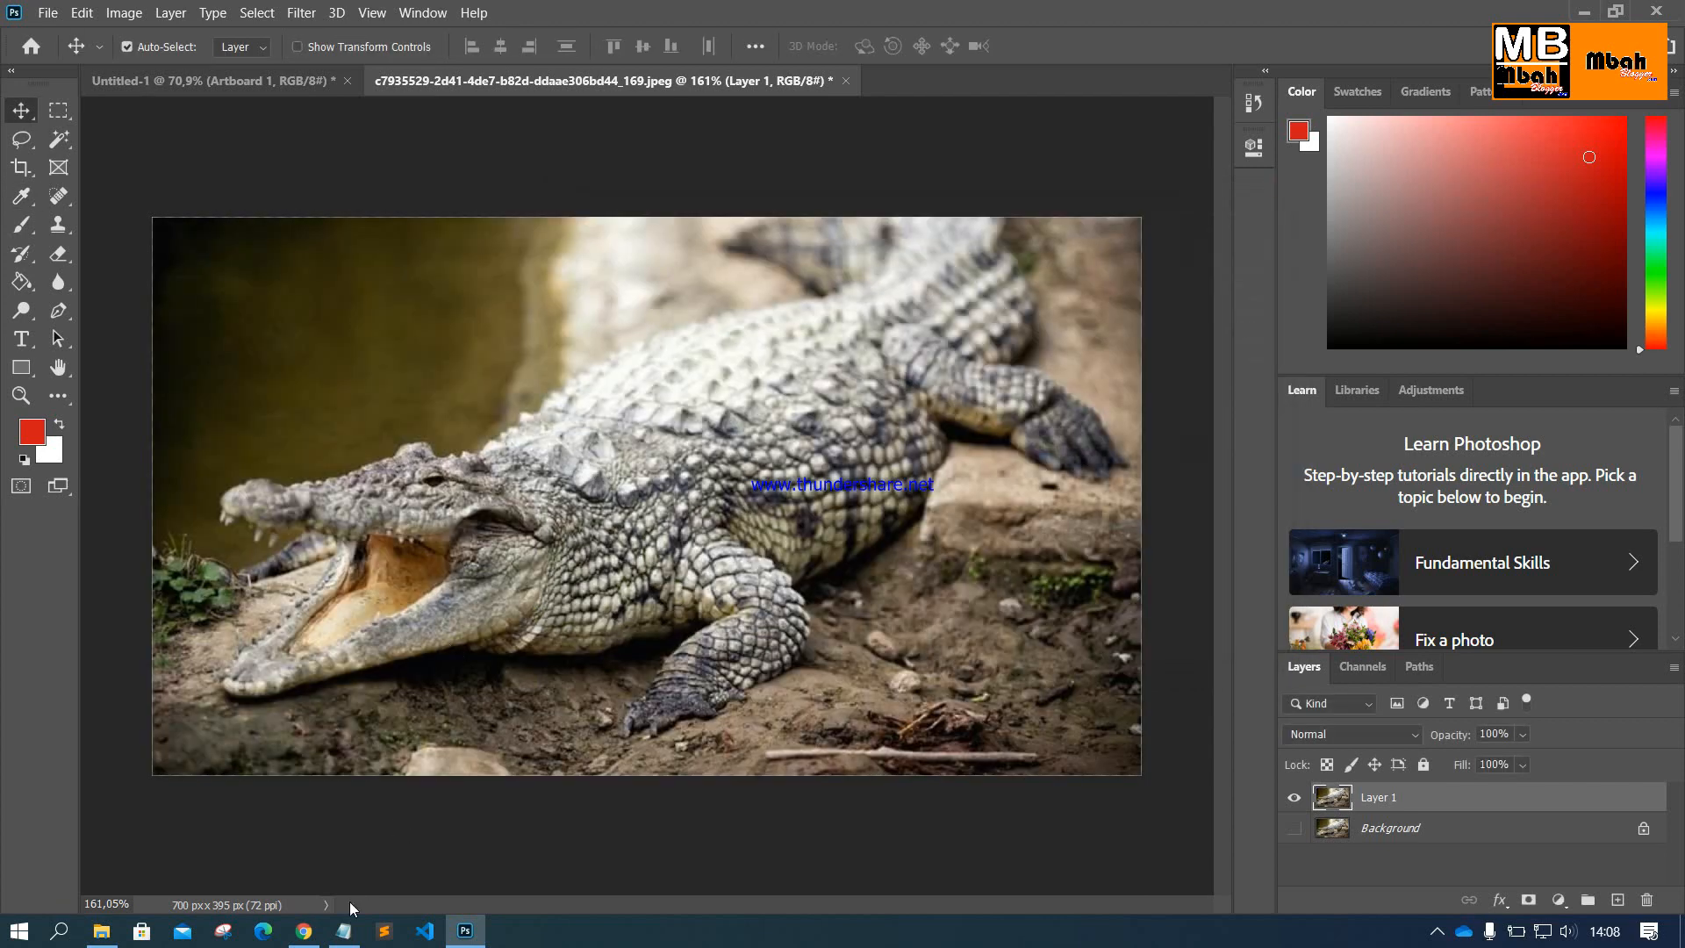
Step: Switch to Notepad and start a new line in the shortcut list with "CTRL + B :"
left_click(347, 936)
key("Return")
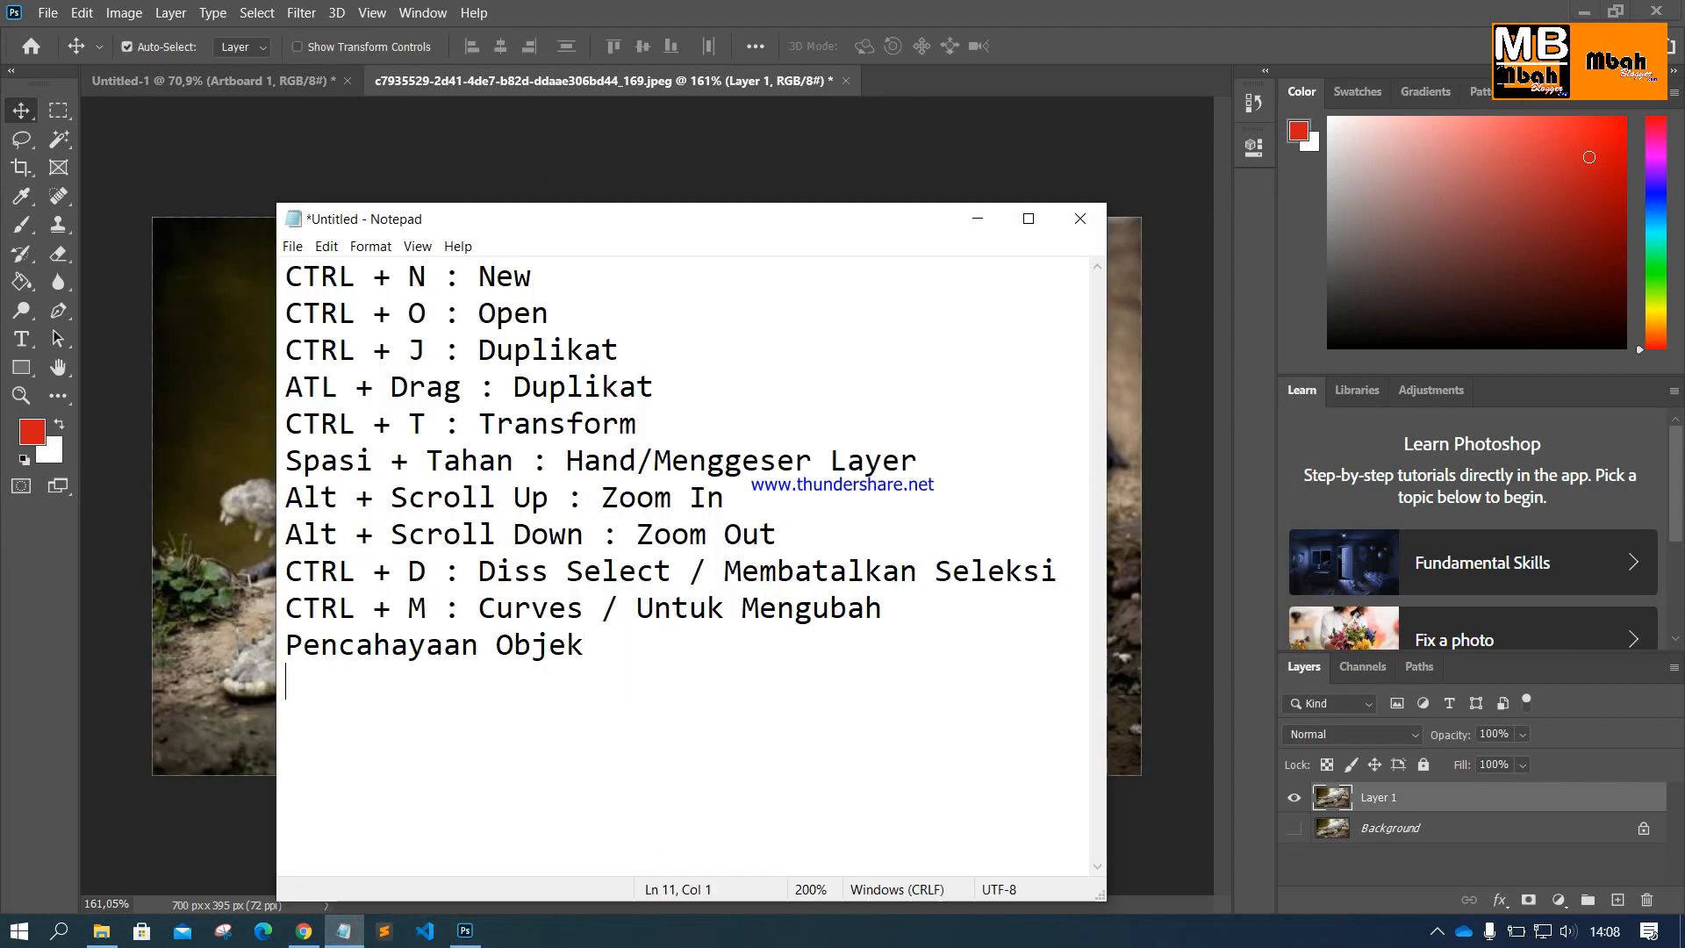
type("CTRL")
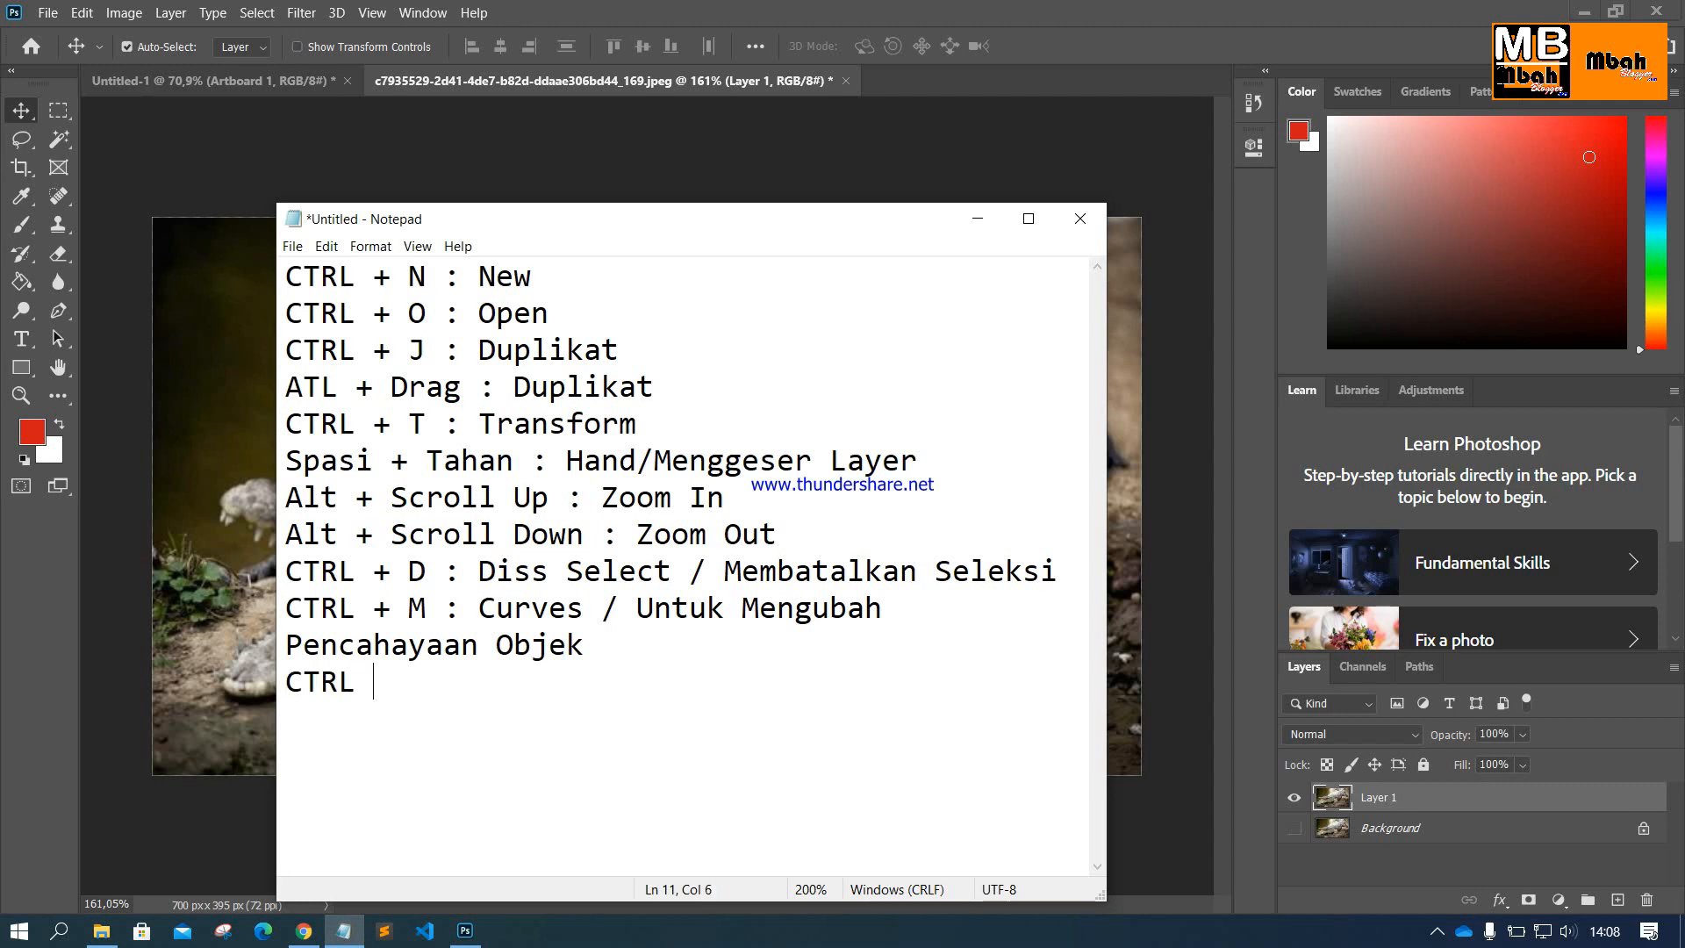
type(" + B :")
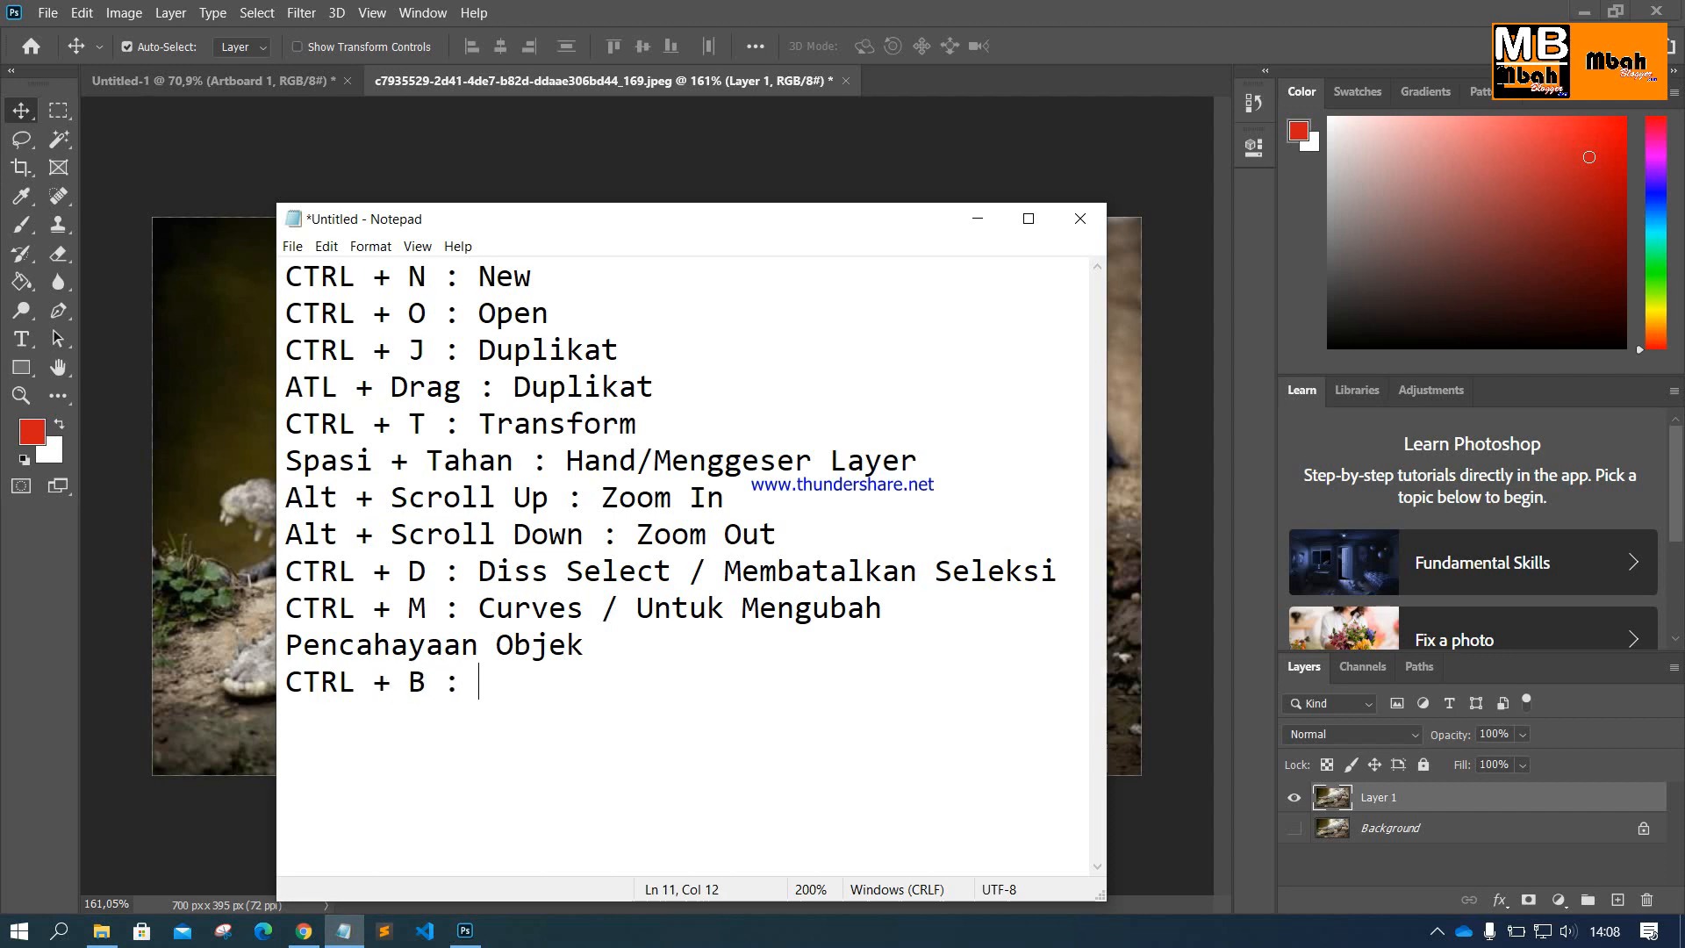
Step: Return to Photoshop and tint the duplicated layer green with Color Balance, setting the midtone levels to -49, +23 and -91
left_click(246, 667)
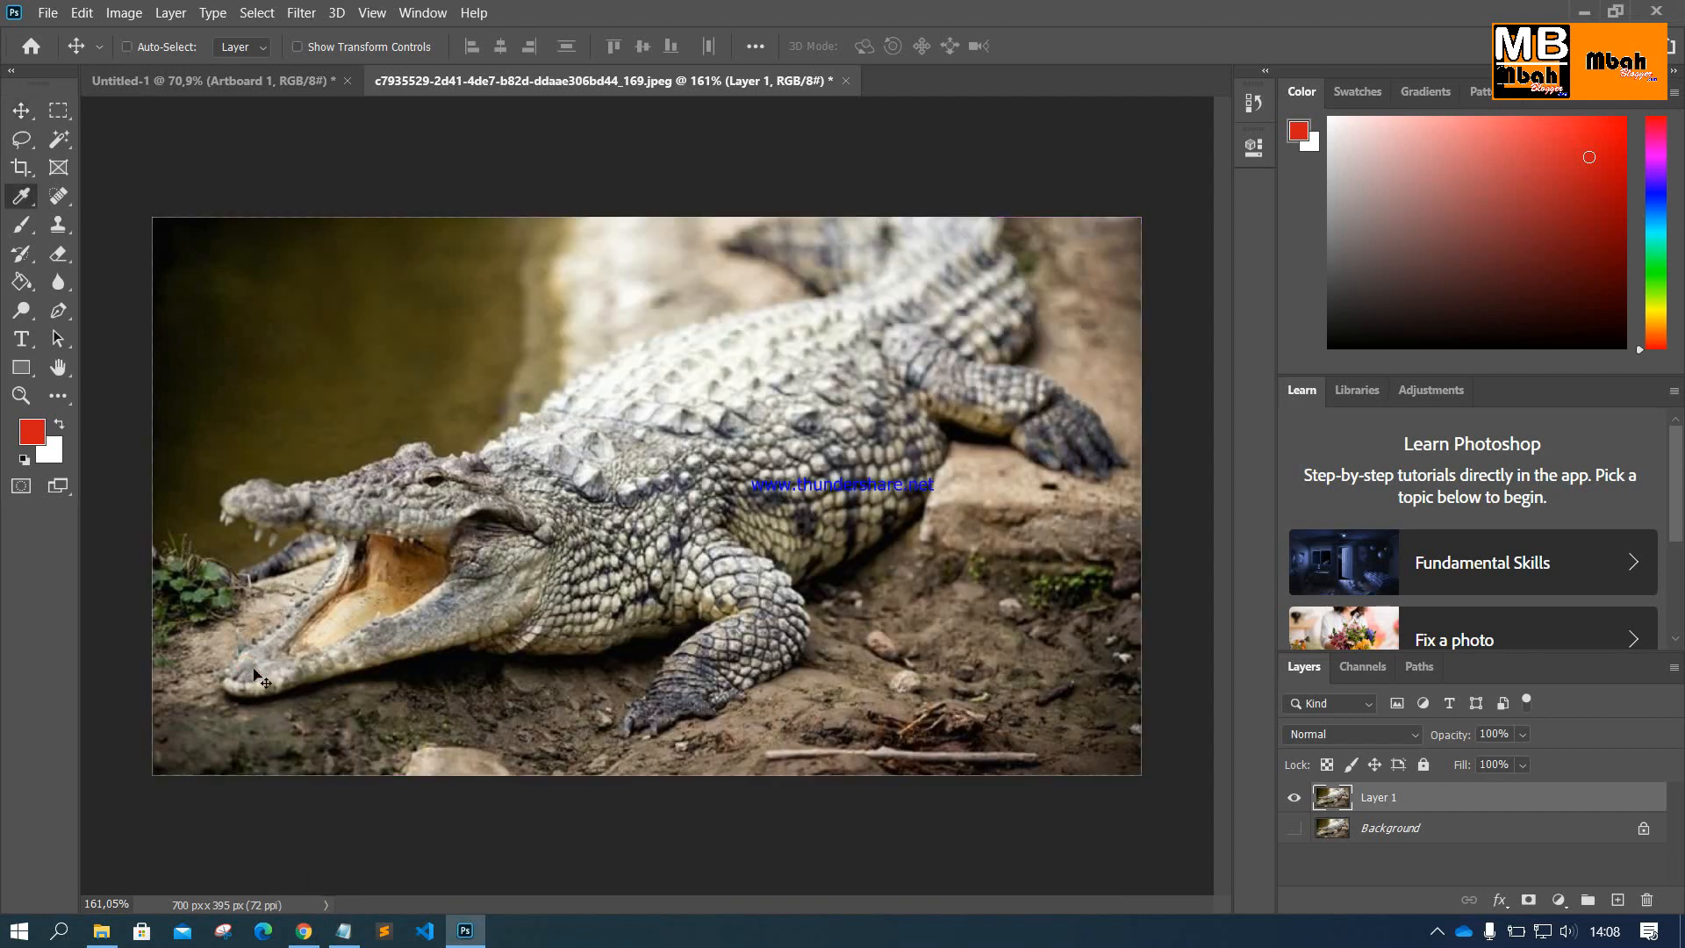
key("ctrl+b")
left_click_drag(730, 202, 784, 299)
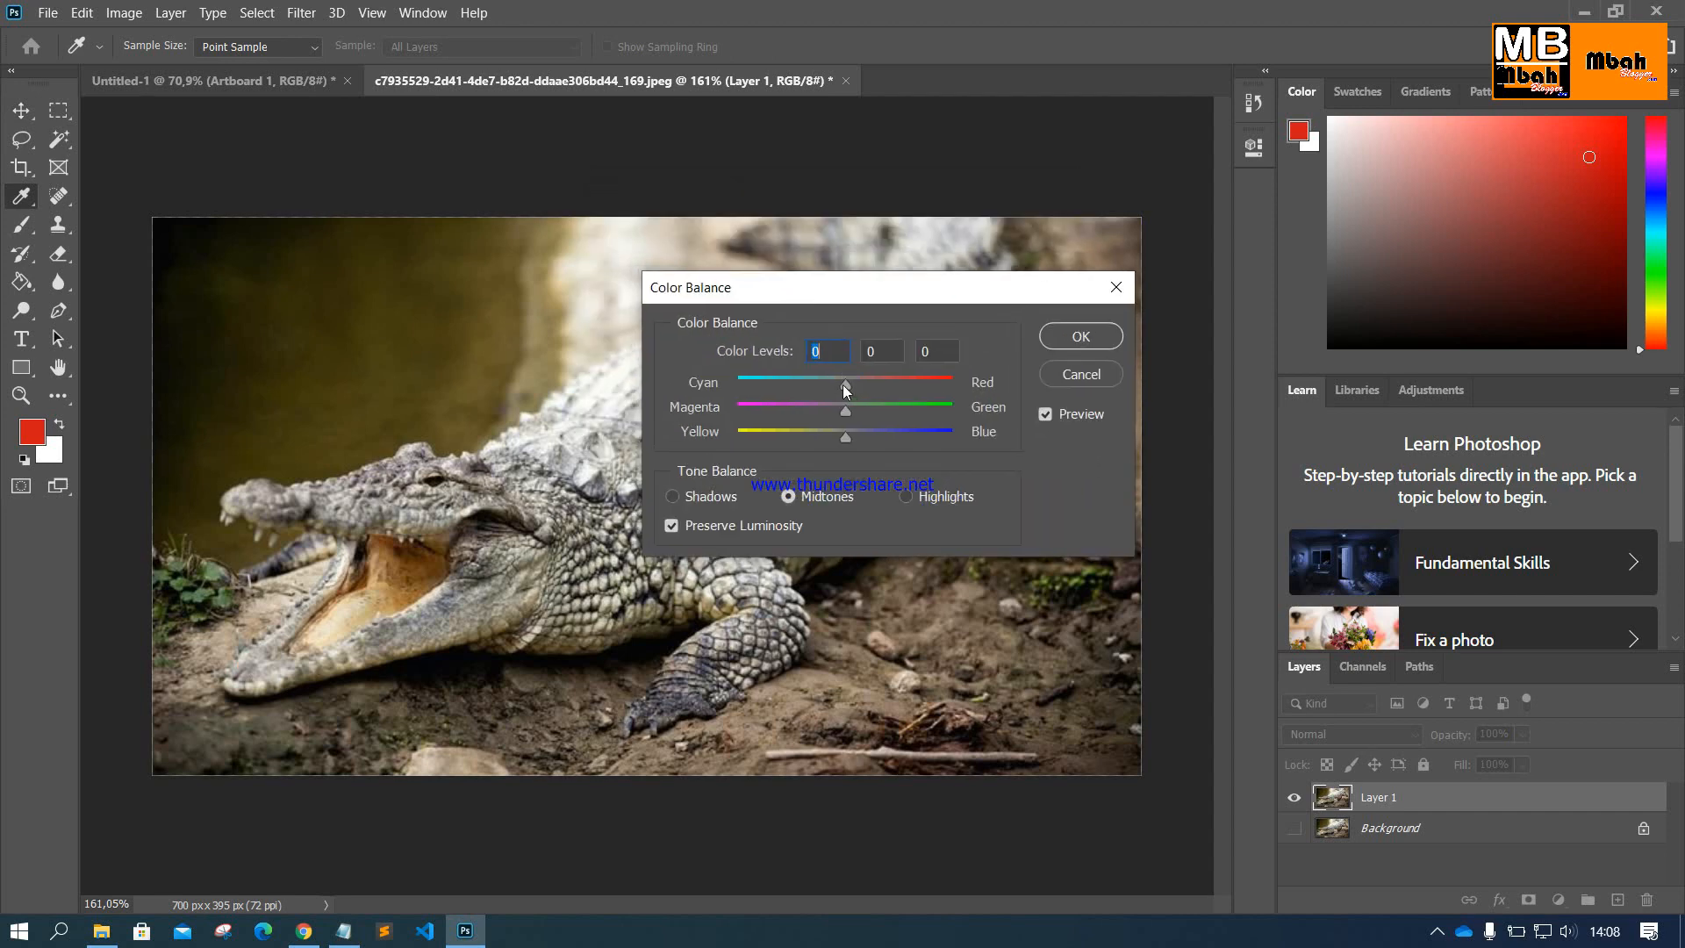
left_click(777, 387)
left_click_drag(777, 387, 992, 392)
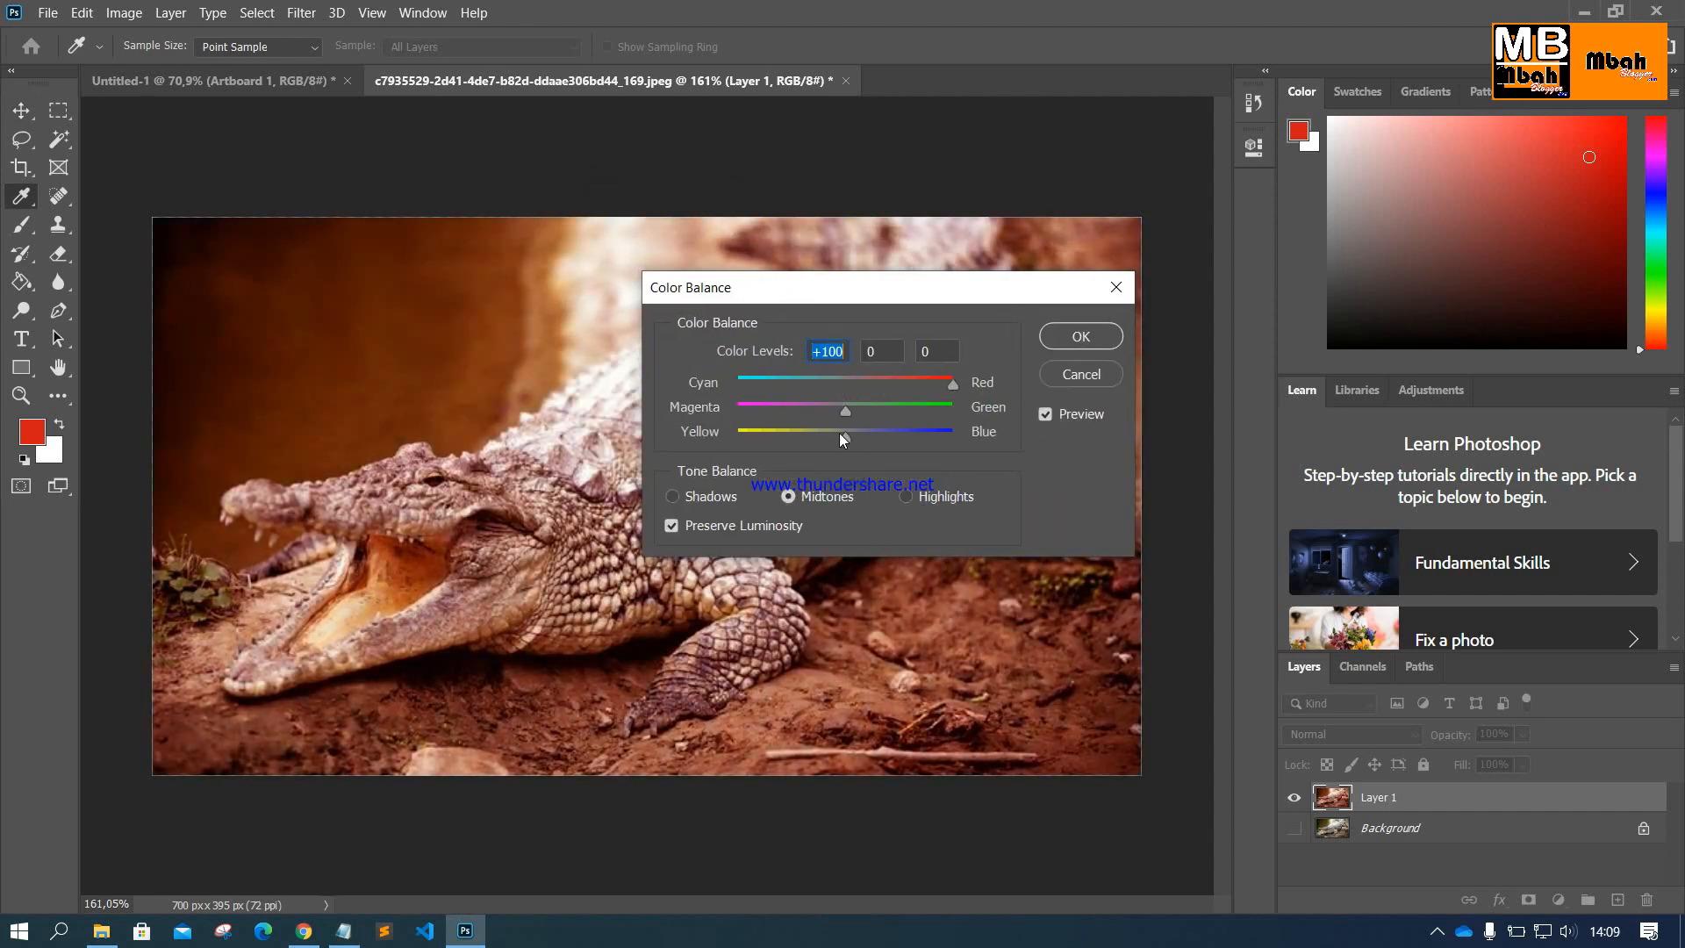
left_click_drag(842, 412, 757, 413)
left_click_drag(850, 439, 981, 437)
left_click_drag(758, 413, 748, 449)
left_click(794, 393)
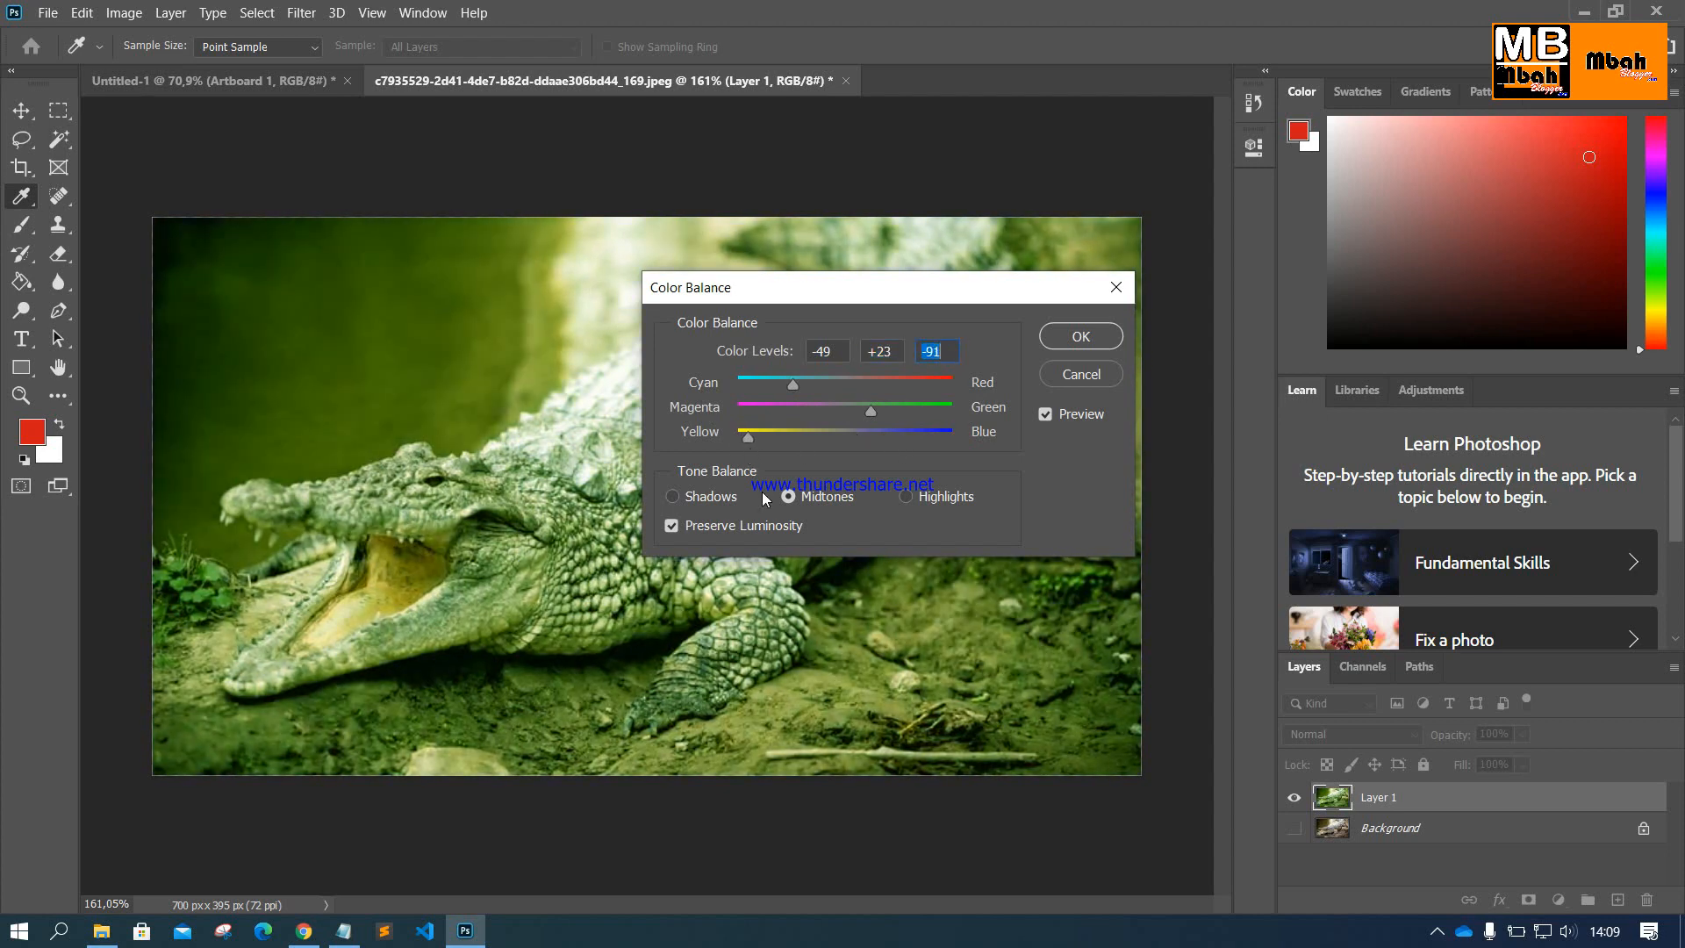
Step: Switch to Notepad and complete the CTRL + B entry with the description "Mengubah warna"
left_click(343, 931)
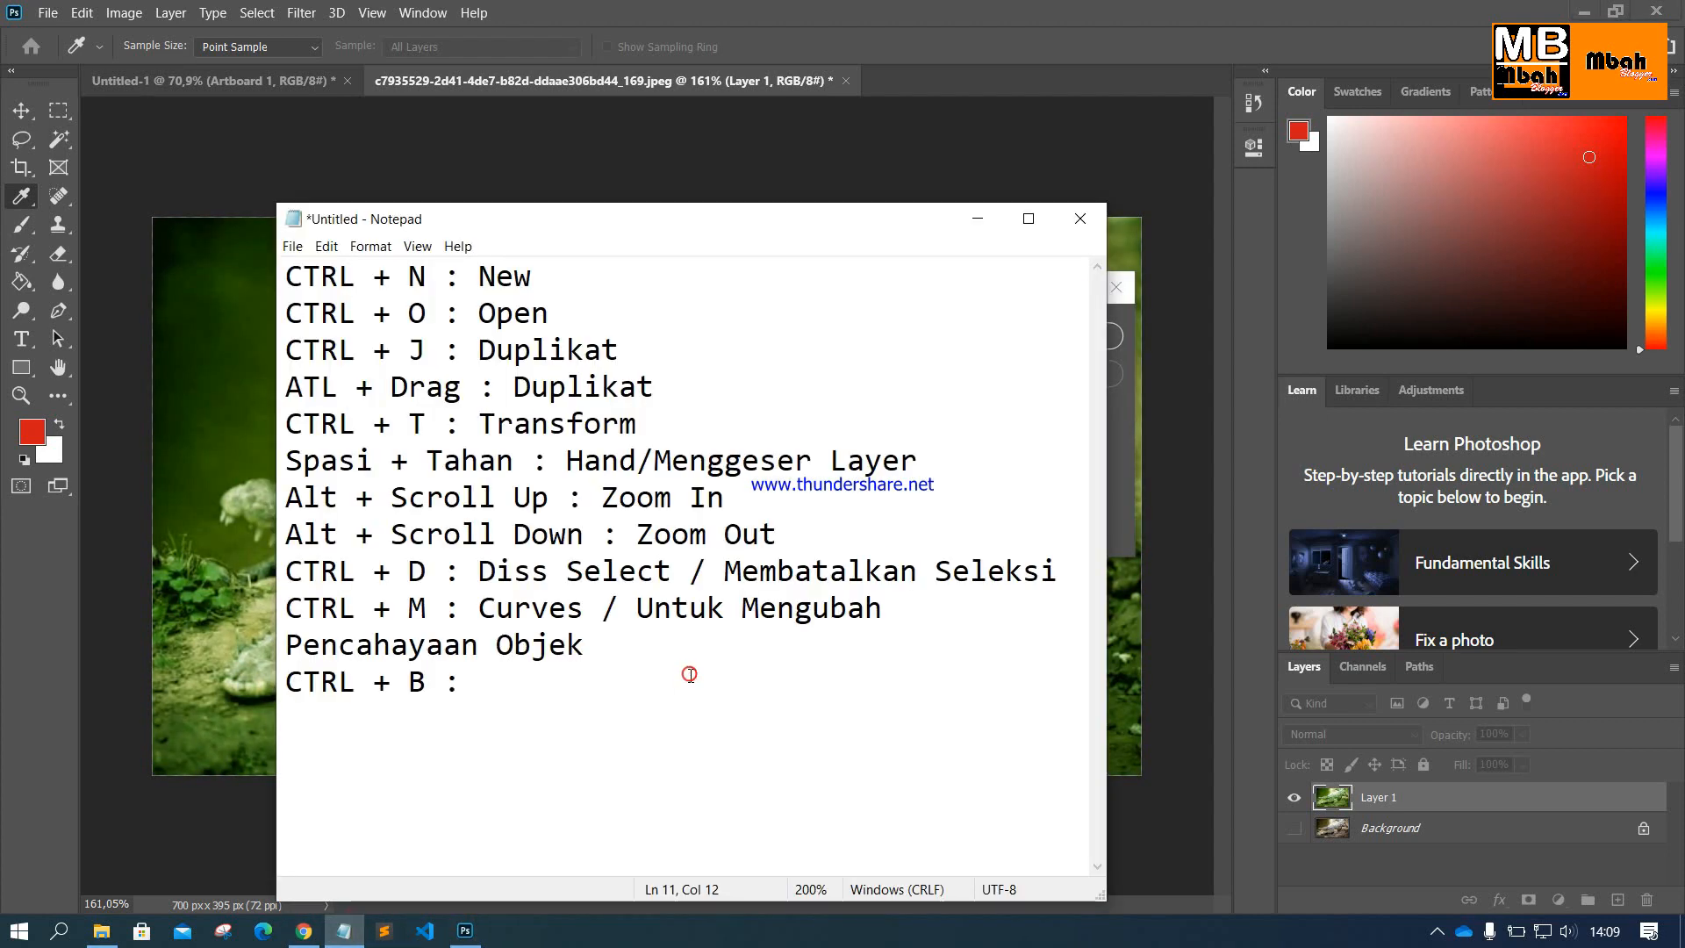
type("Mengubah ")
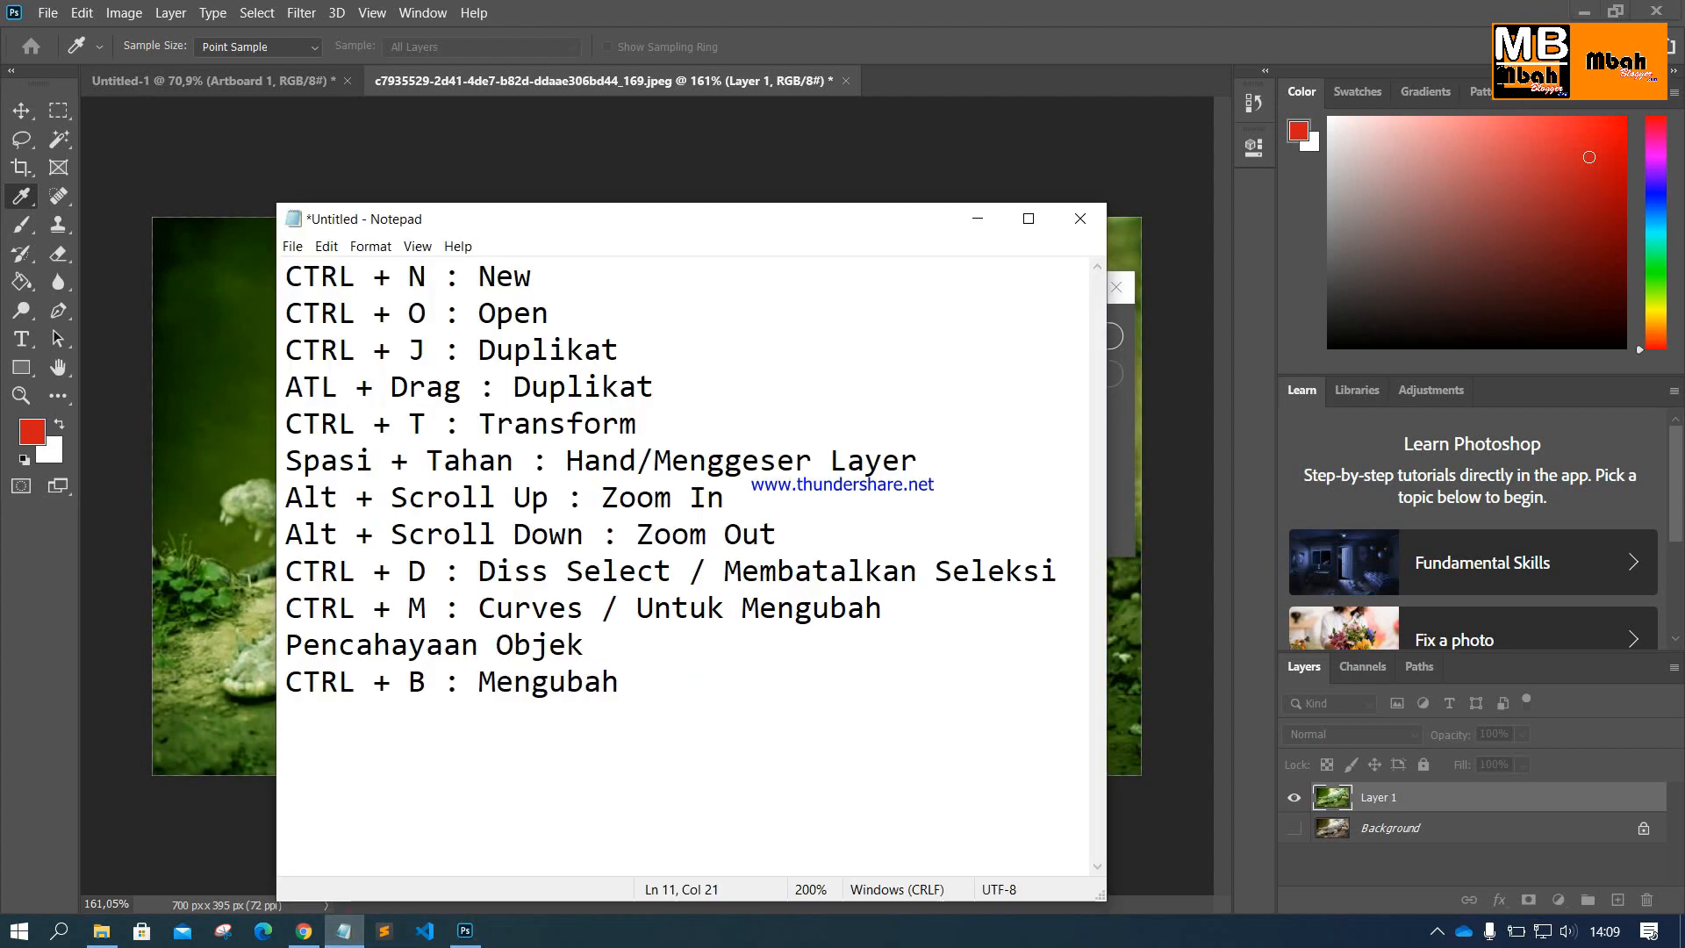
type("warna")
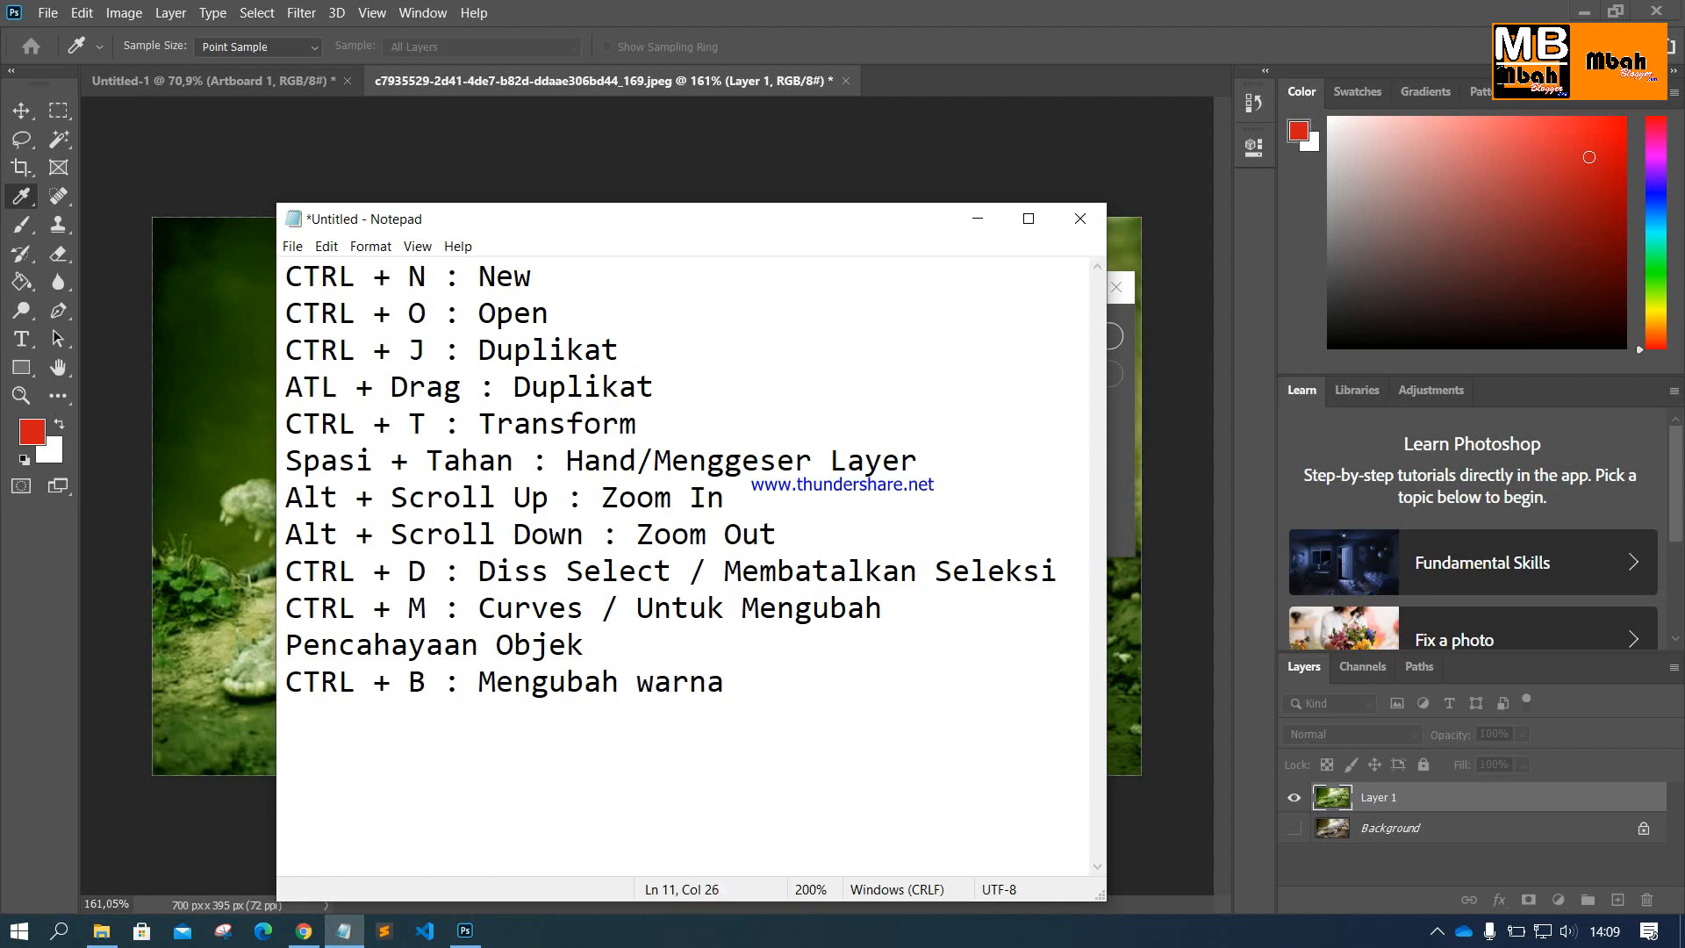
Step: Extend the CTRL + B description in the shortcut list with "pada objek"
type(" pada obje")
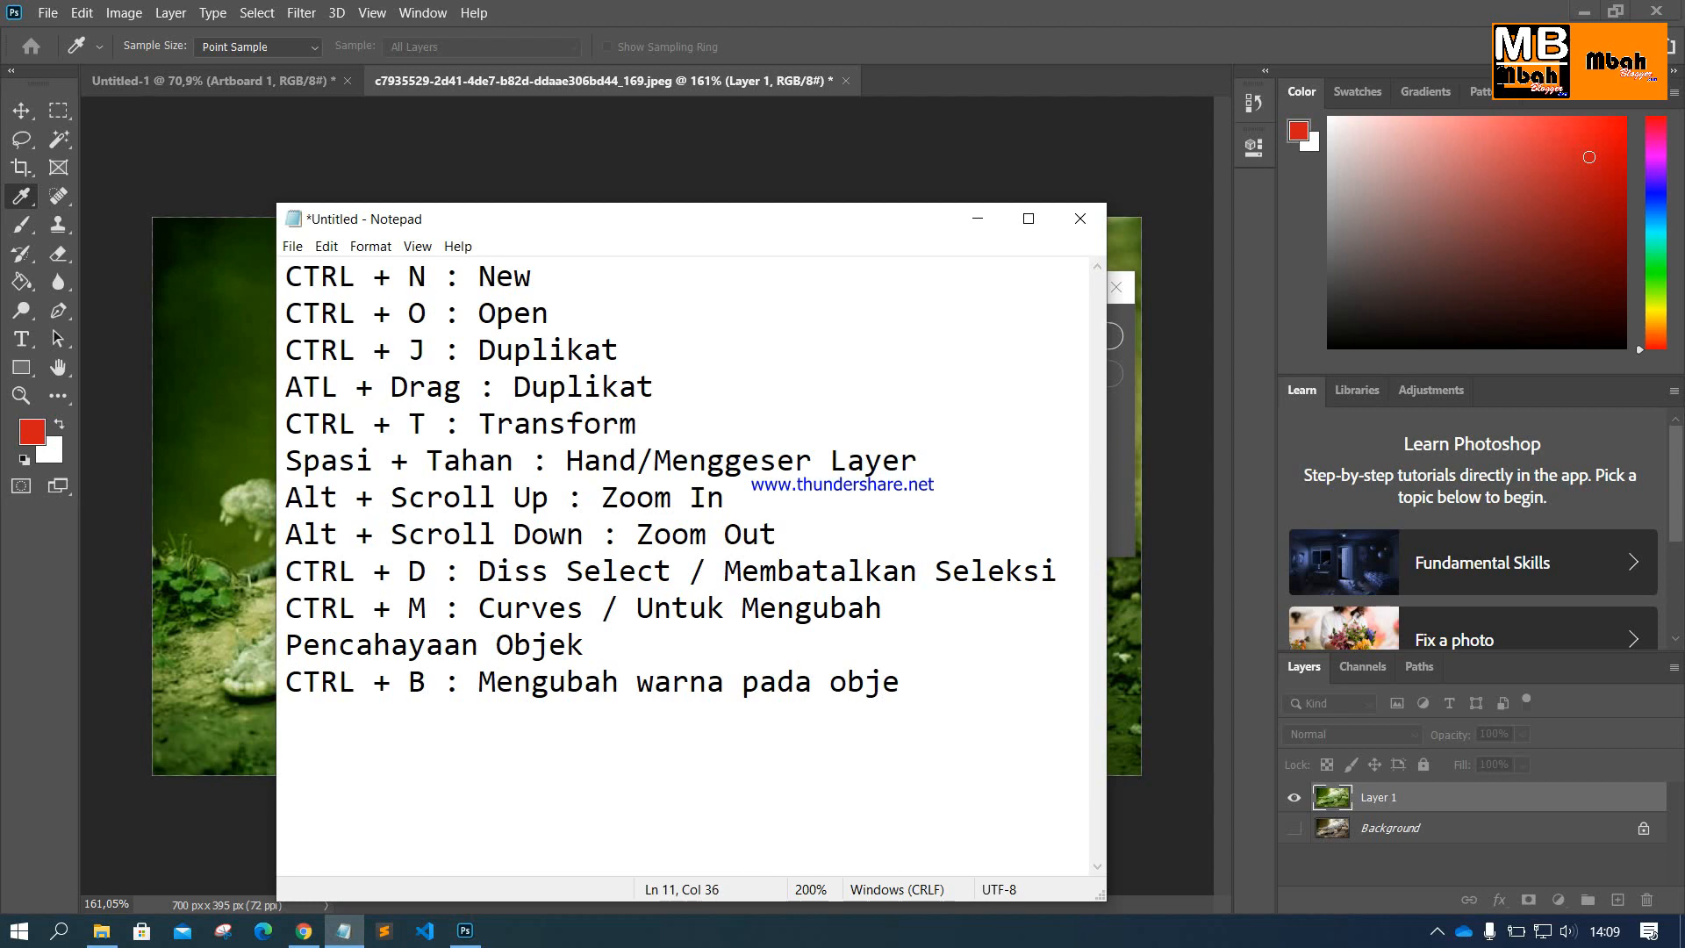
type("k")
Step: Review the whole shortcut list, pointing out individual entries from CTRL + B up to CTRL + N
left_click_drag(946, 685, 6, 268)
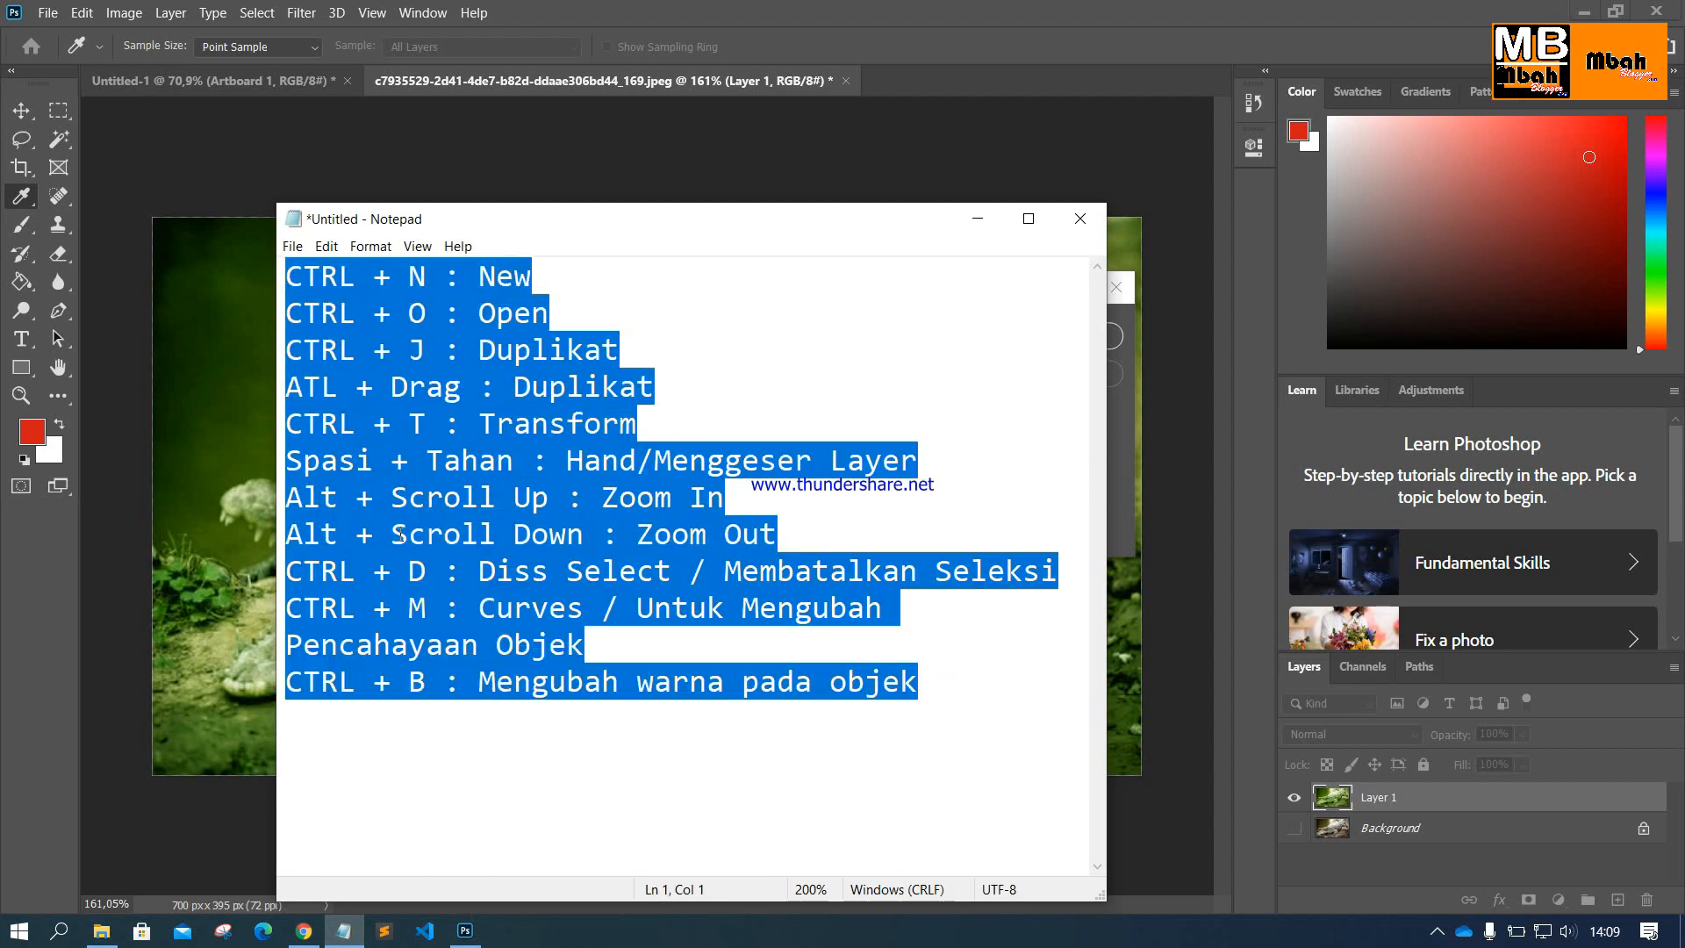
left_click(942, 665)
left_click_drag(939, 683, 128, 235)
left_click(321, 690)
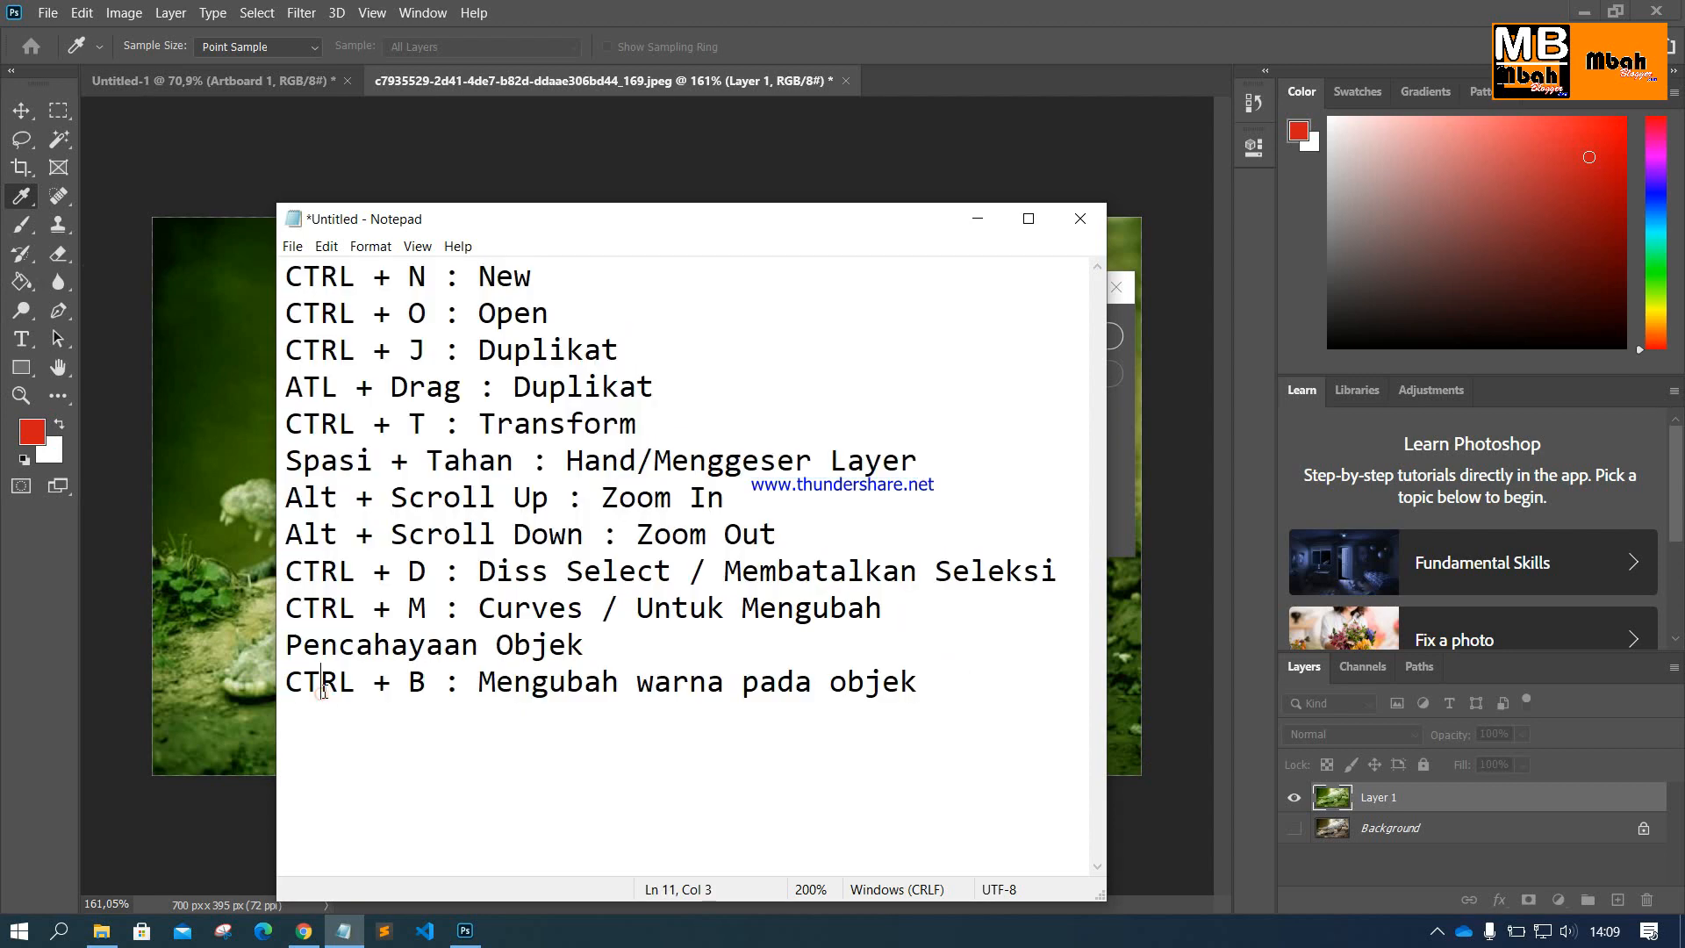
left_click(304, 534)
left_click(306, 460)
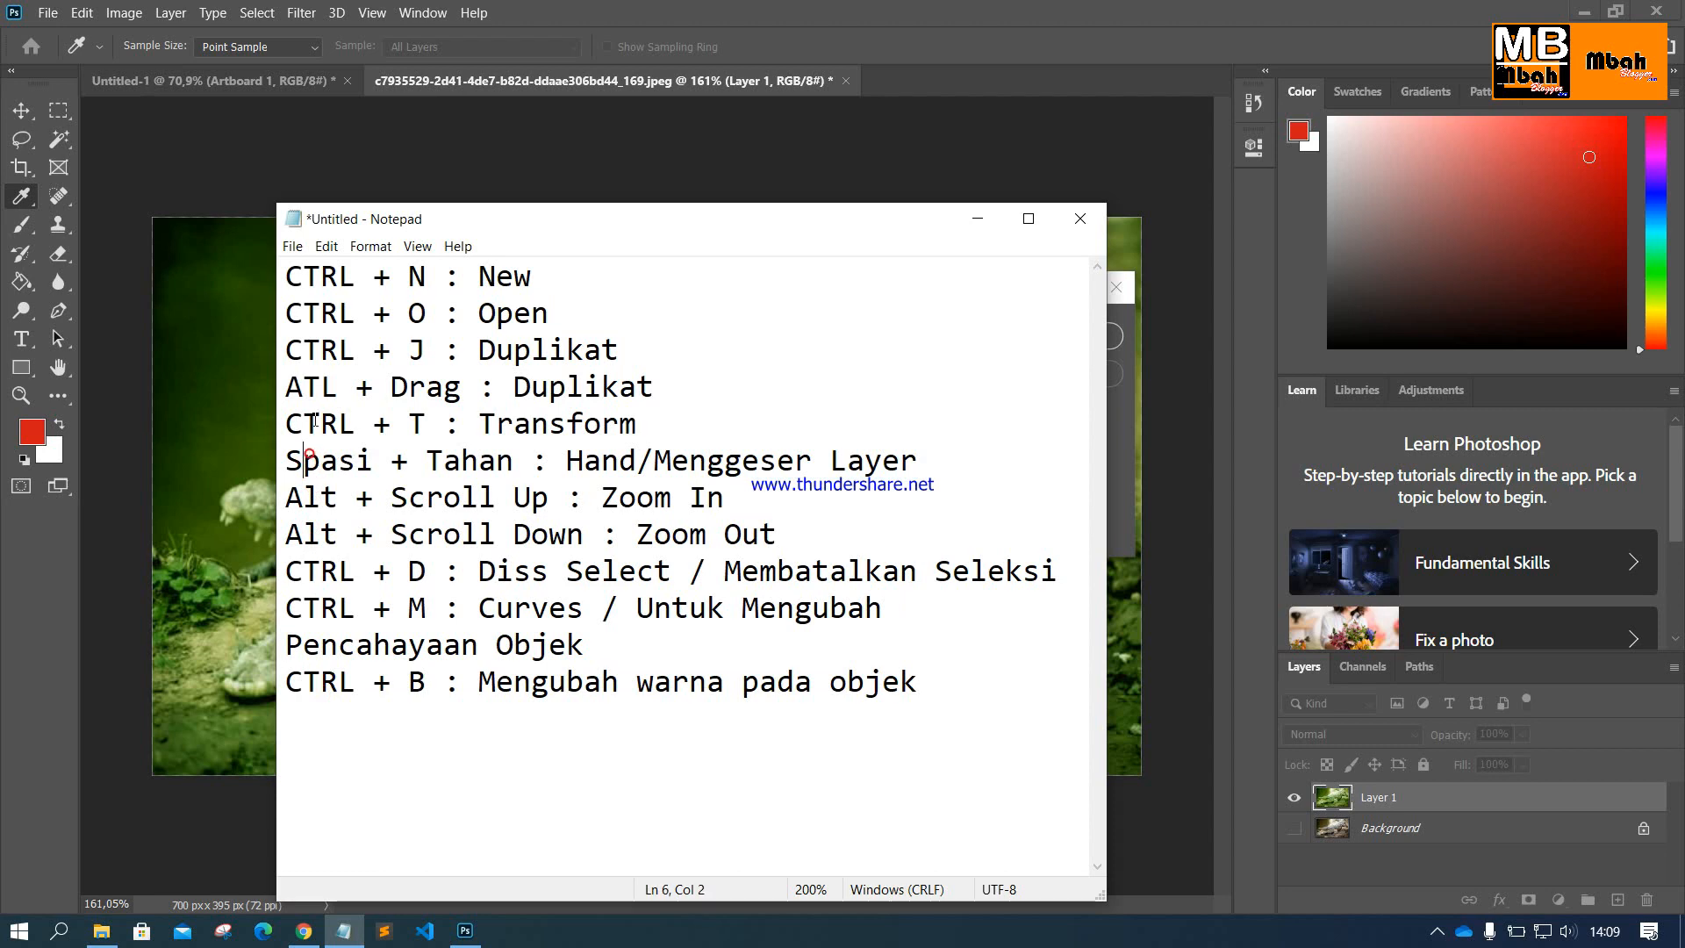
left_click(309, 386)
left_click(336, 275)
left_click_drag(416, 763, 253, 231)
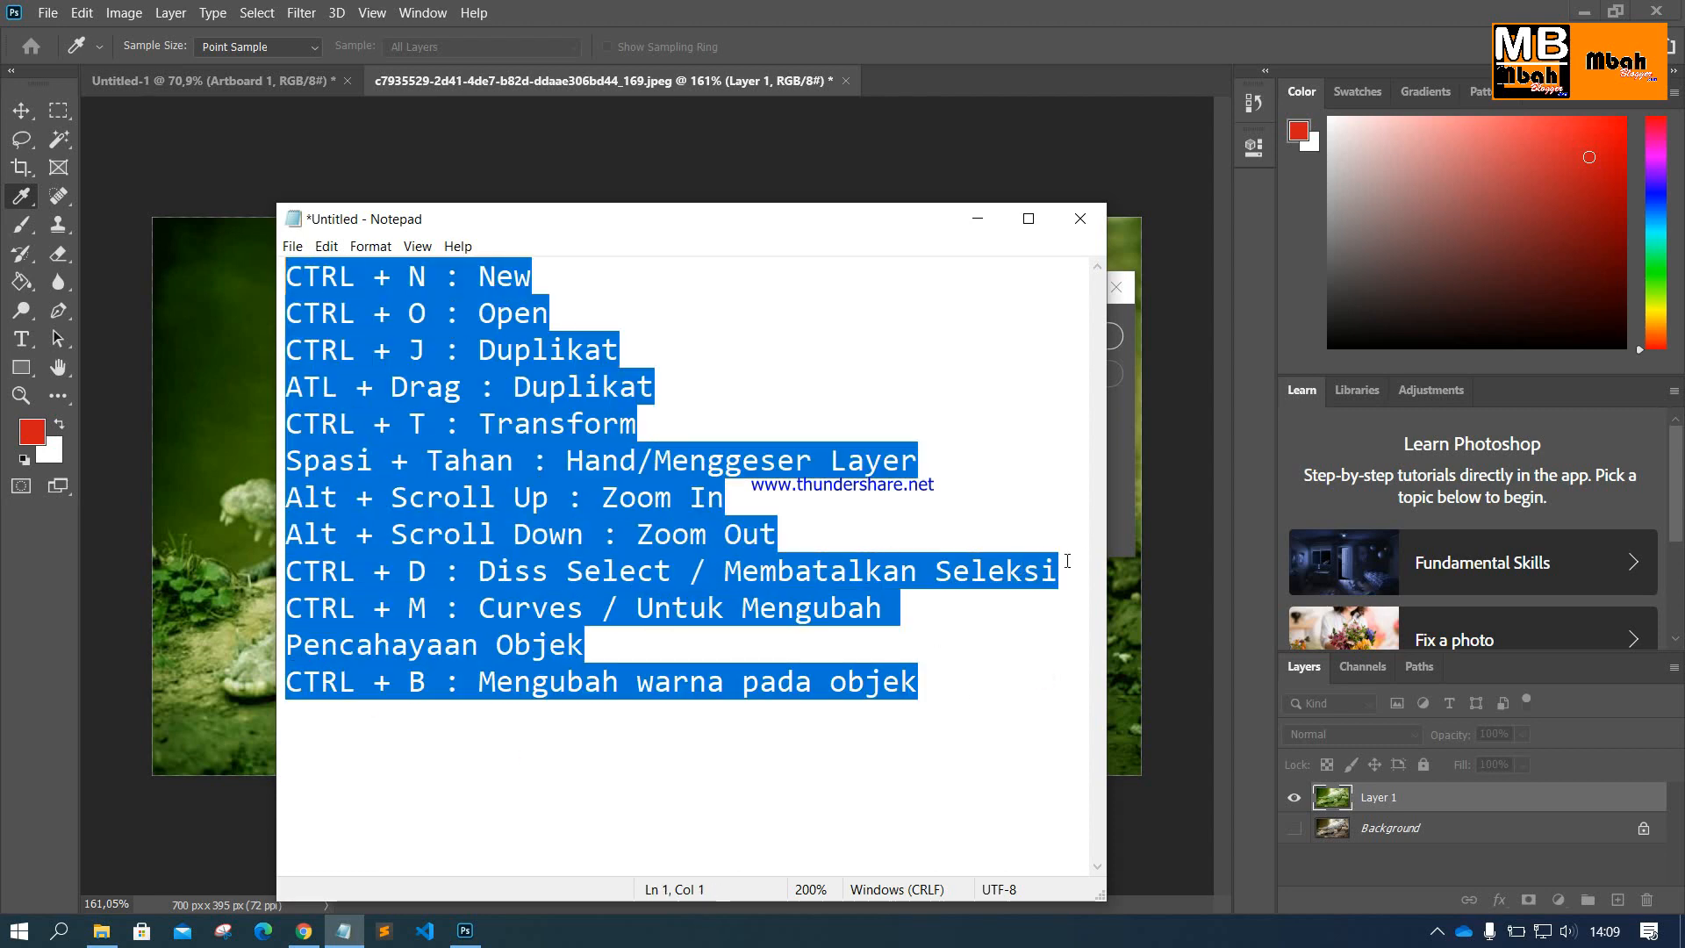
Step: Widen the Notepad window on both sides so the CTRL + M entry fits on one line
left_click_drag(1106, 560, 1211, 562)
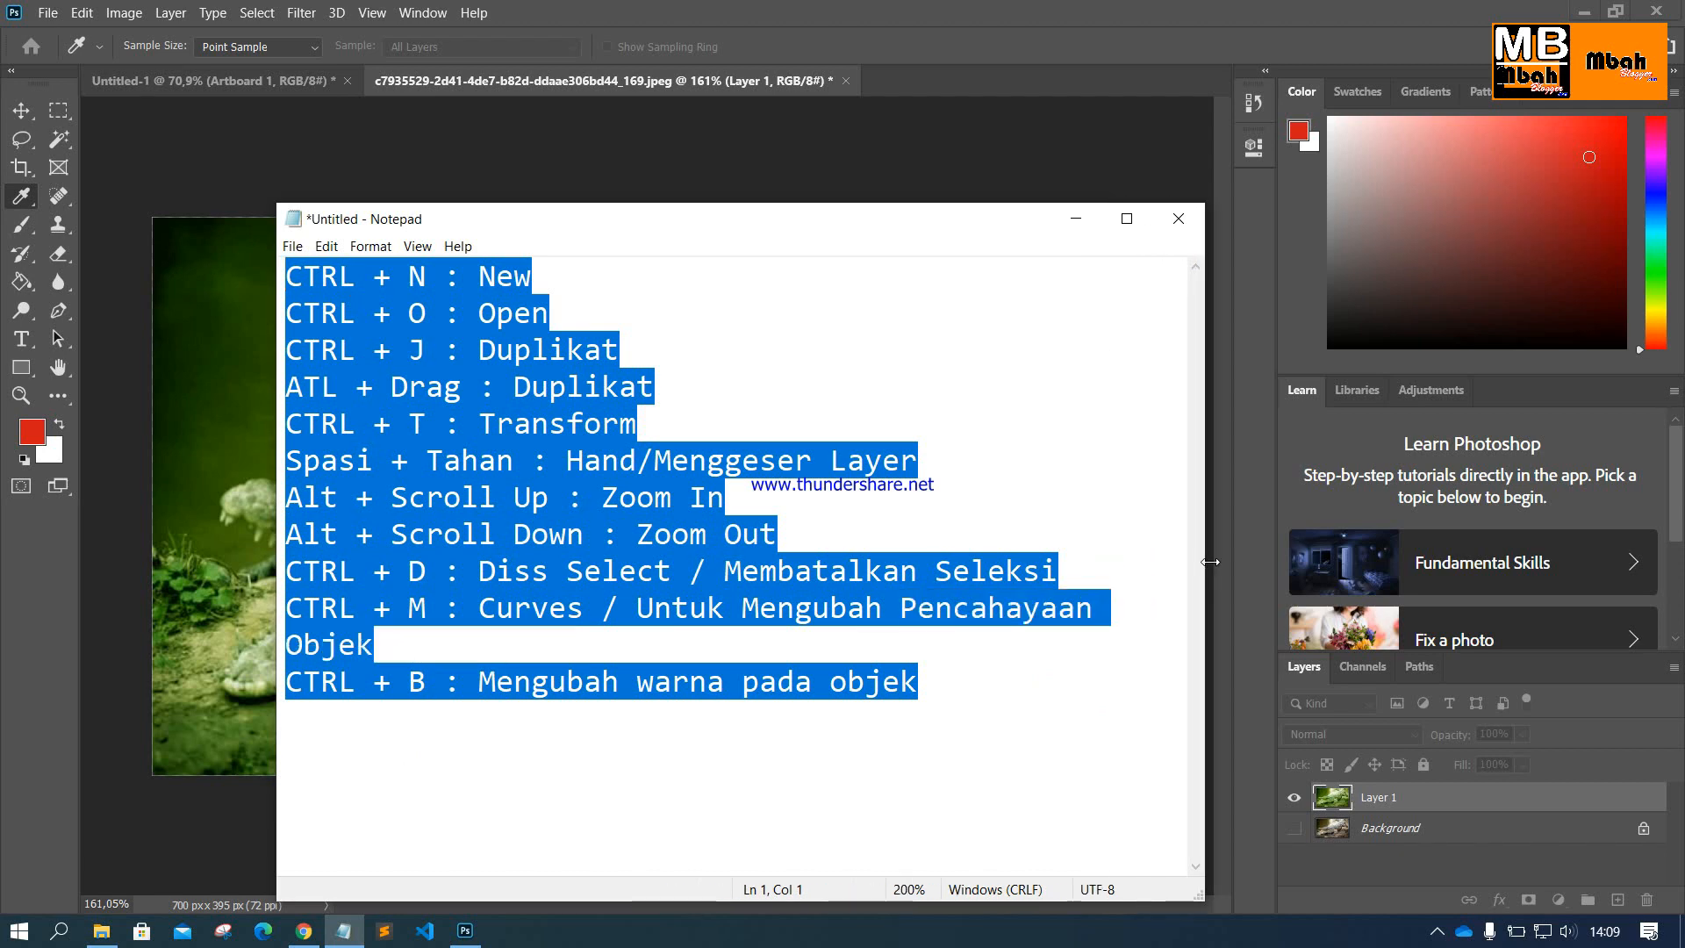
left_click_drag(275, 596, 210, 596)
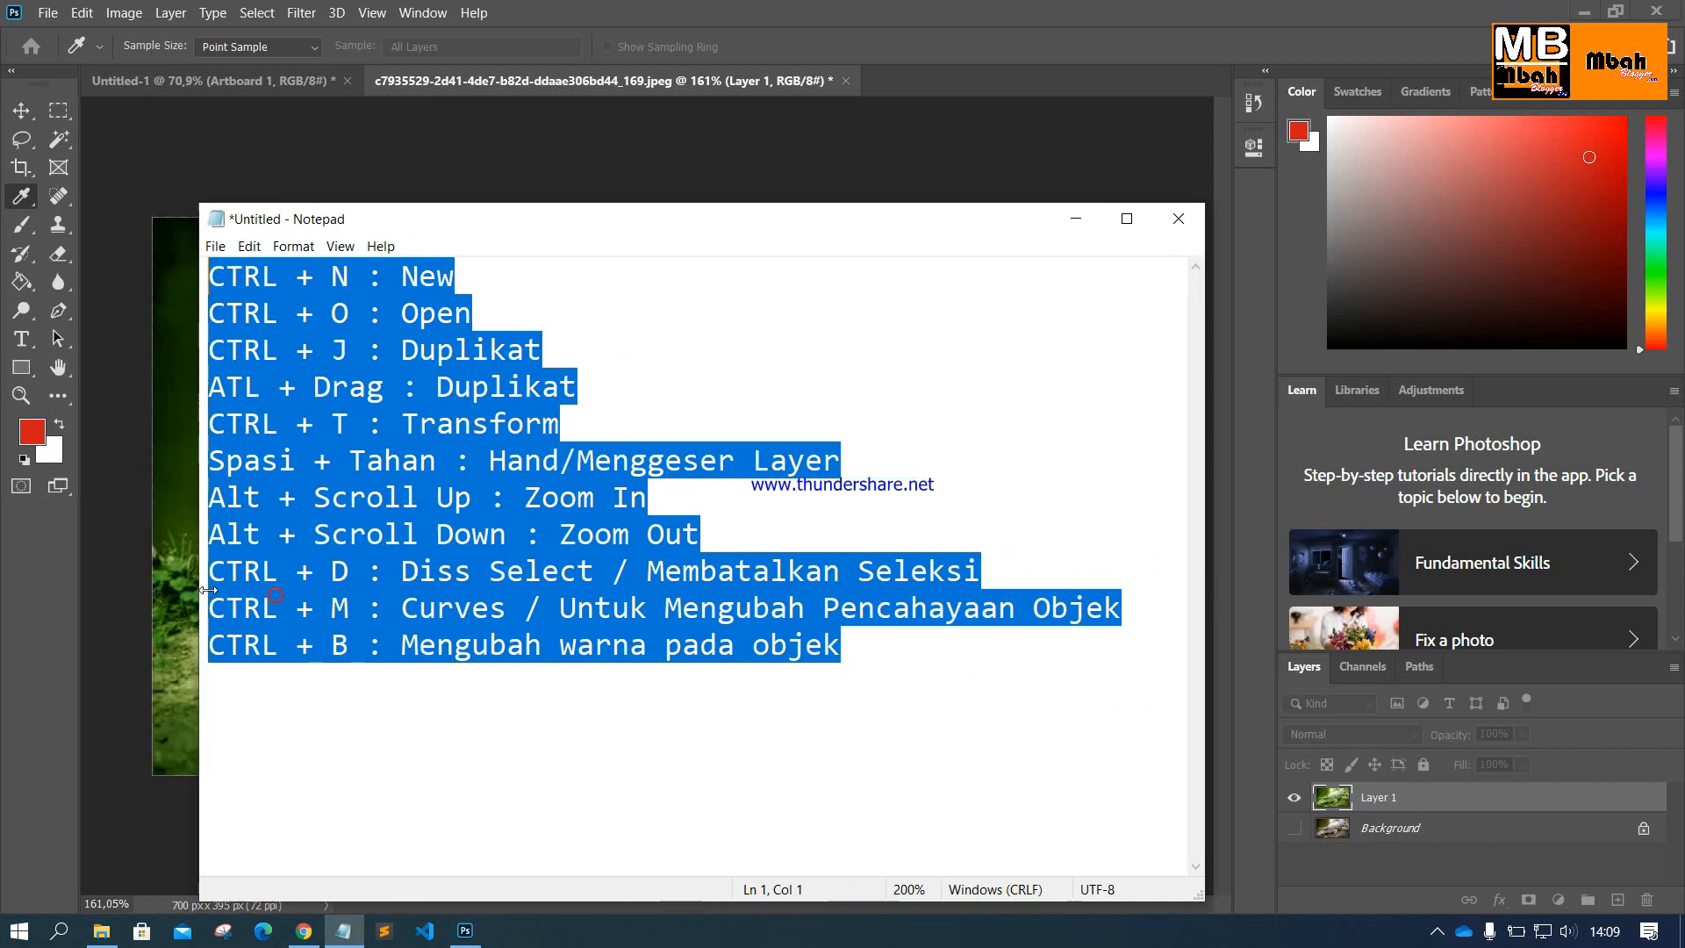
left_click(952, 647)
left_click_drag(952, 647, 113, 289)
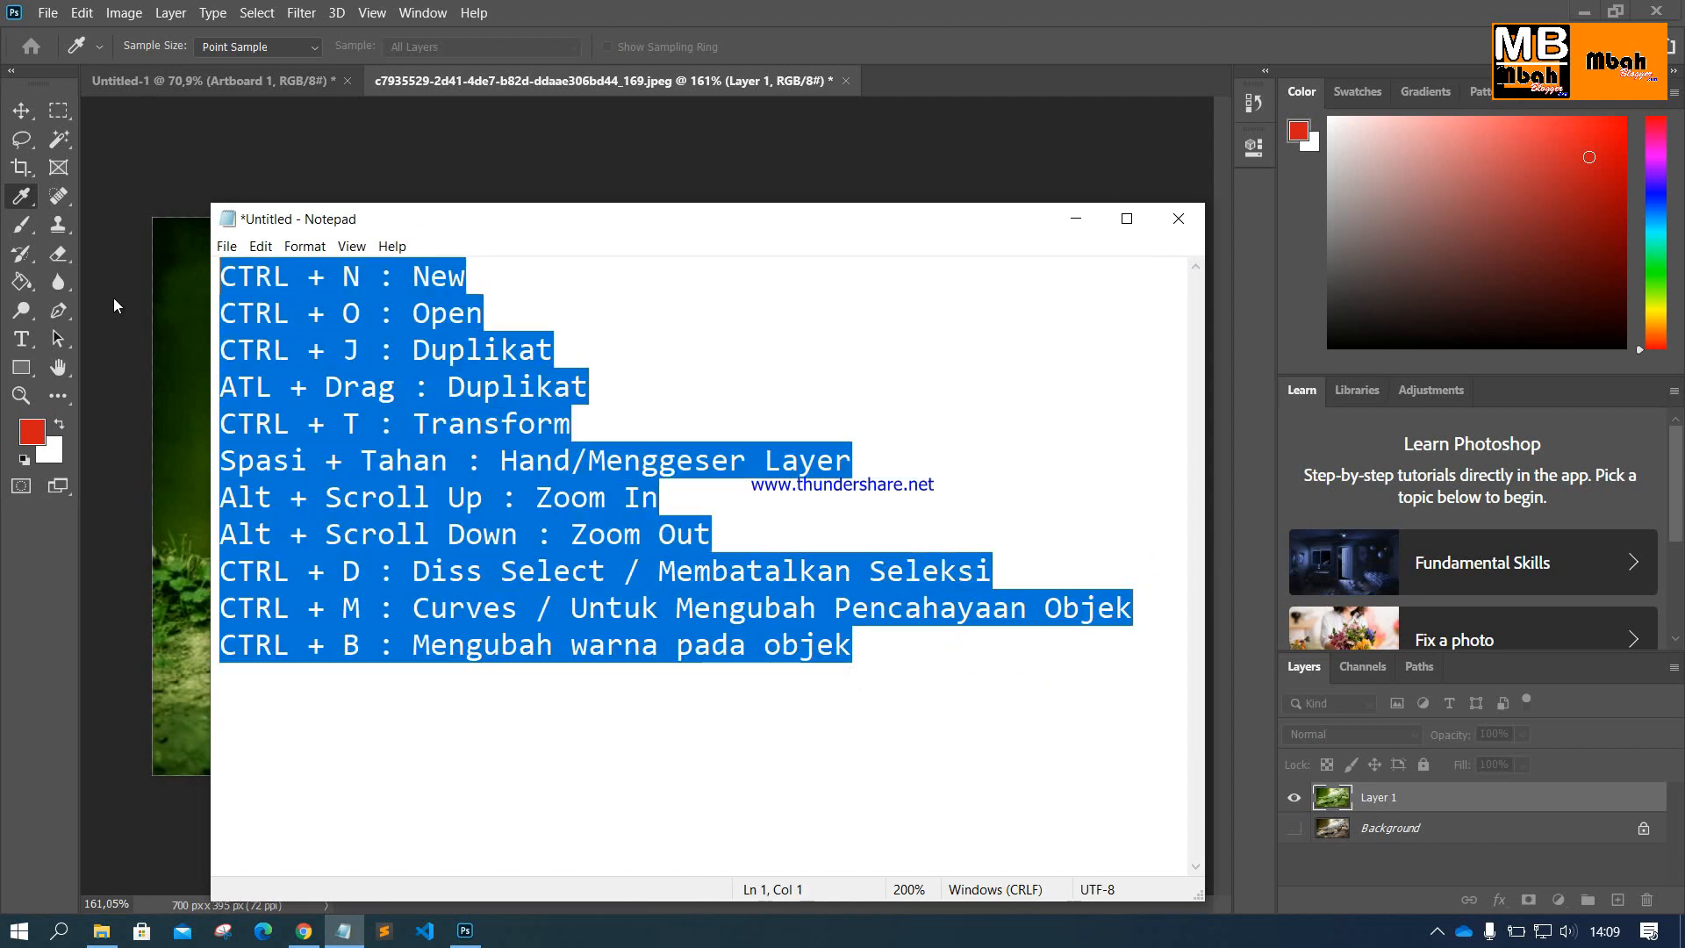
Step: Return to Photoshop and close Color Balance without applying the green tint
left_click(199, 469)
key("ctrl+b")
left_click(493, 679)
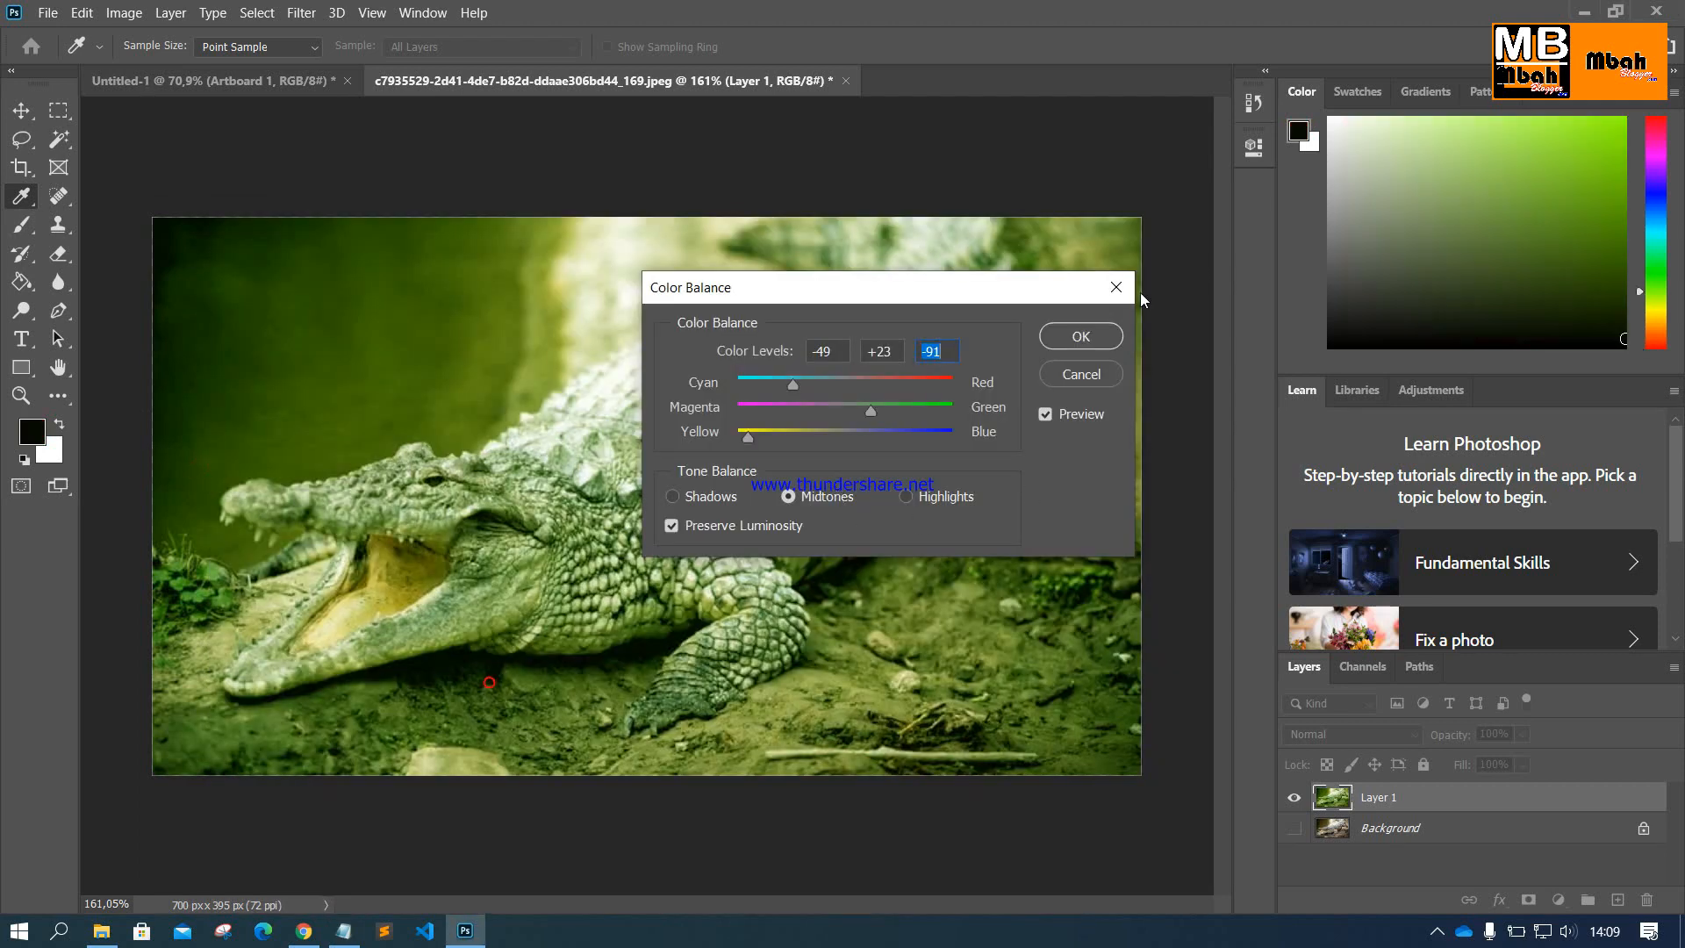
left_click(1116, 287)
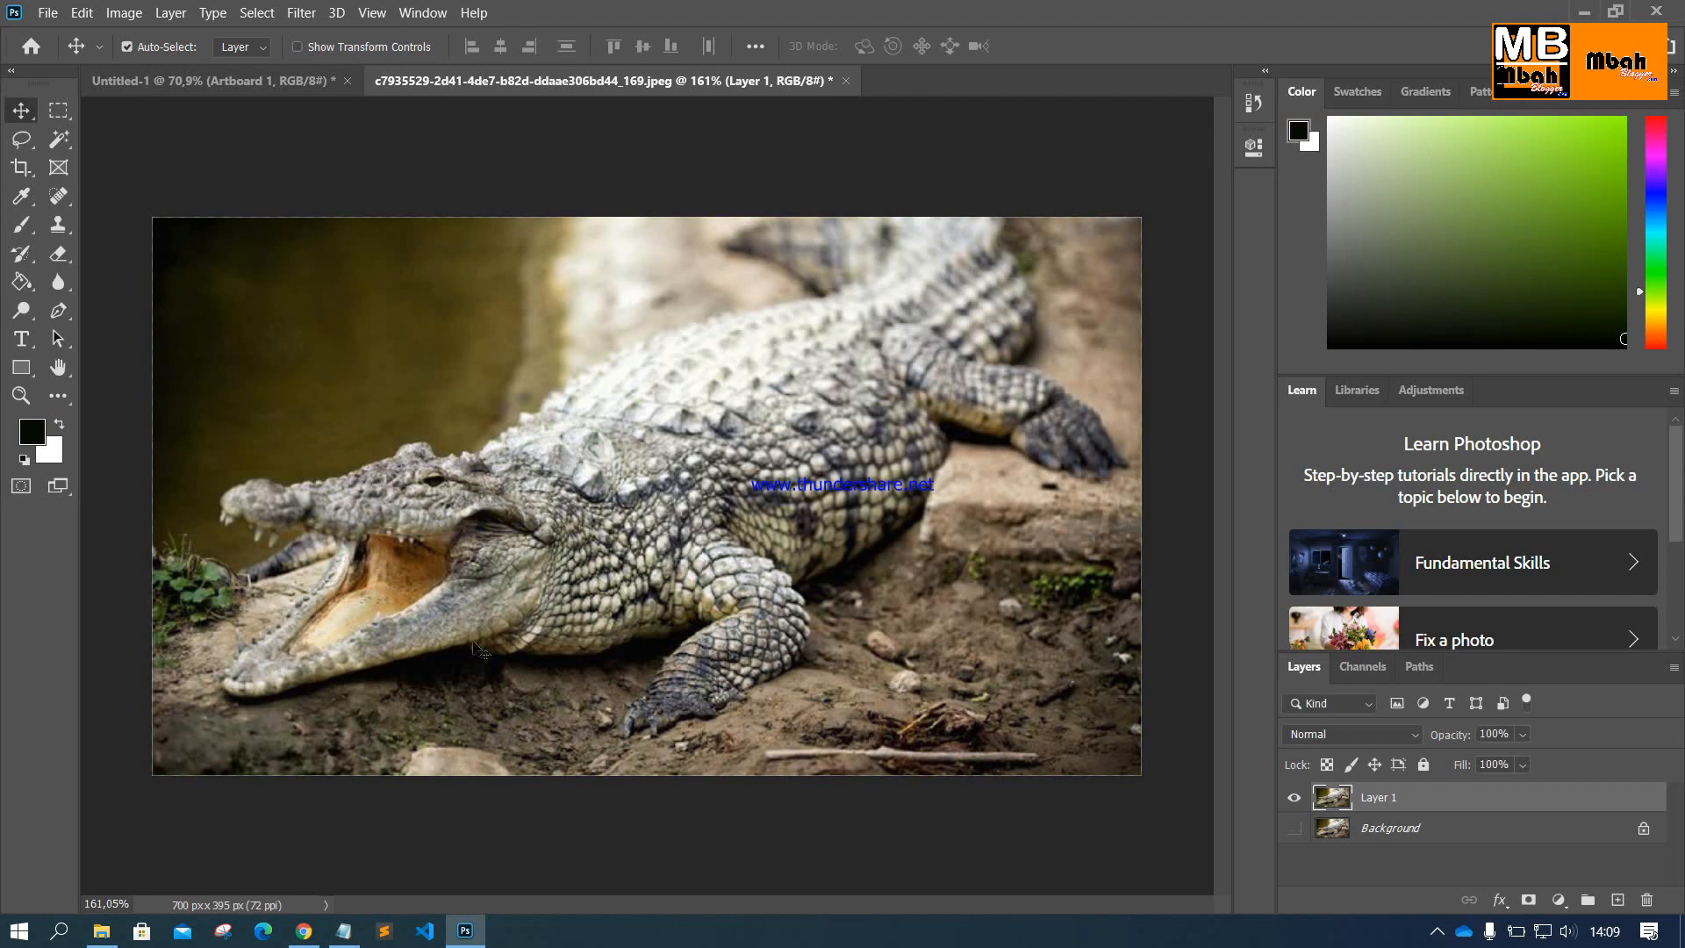
Step: Switch to Notepad, move its window clear of the crocodile's head, and start a new line below the CTRL + B entry
left_click(344, 931)
left_click(987, 614)
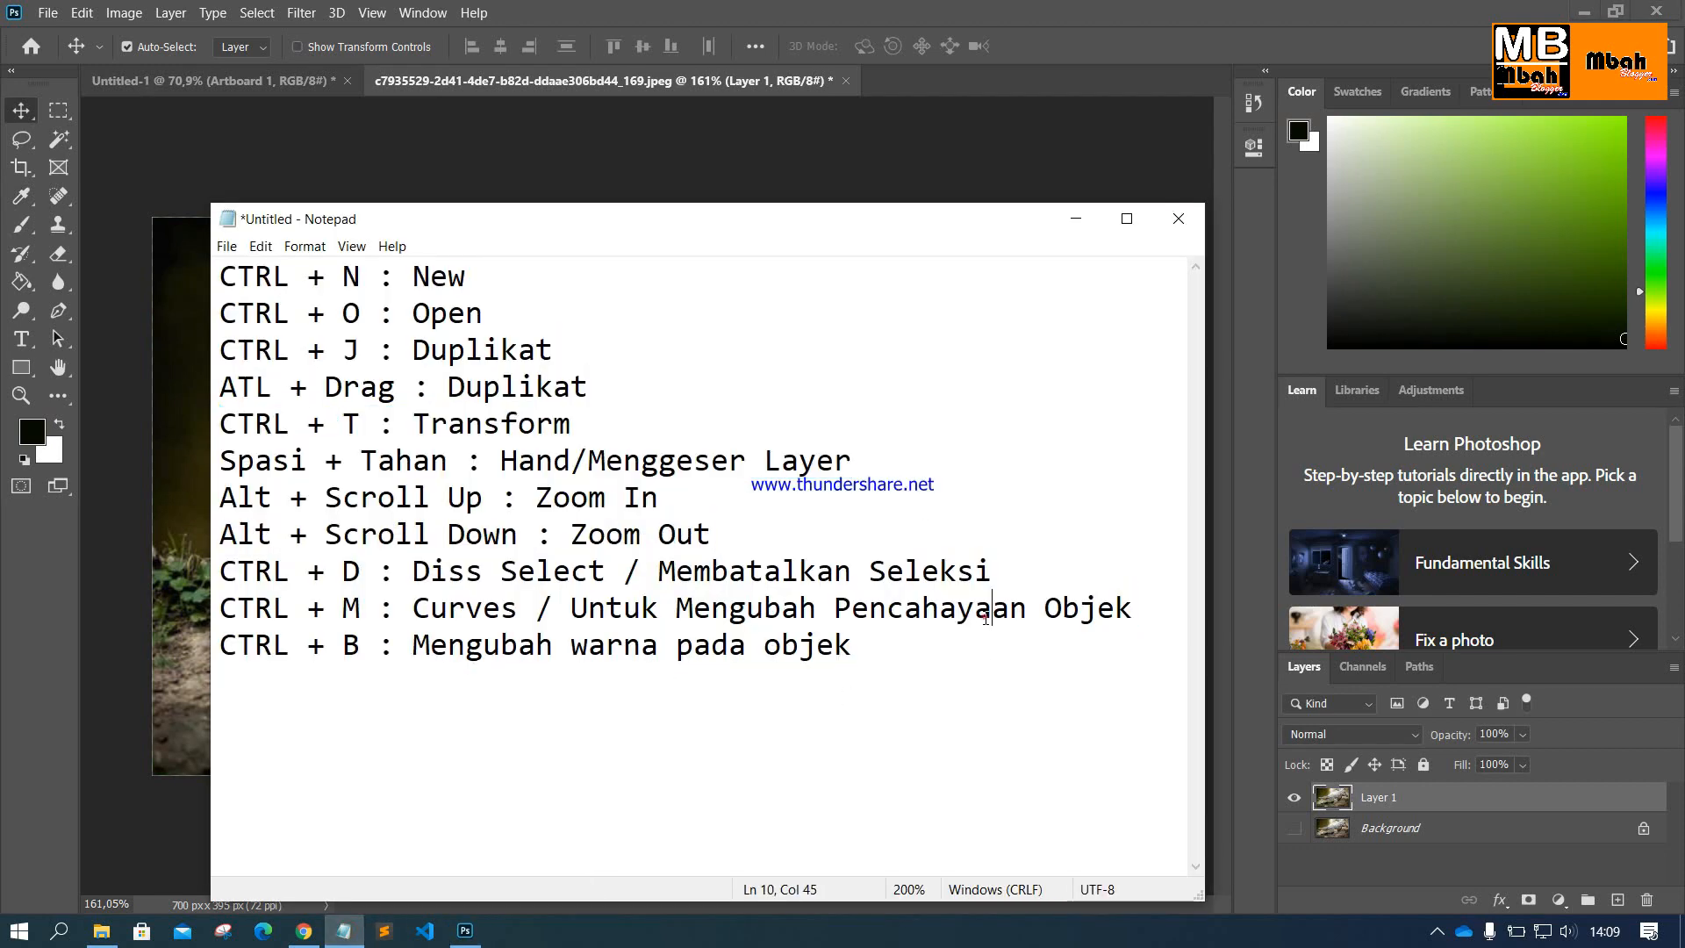
left_click_drag(478, 231, 798, 165)
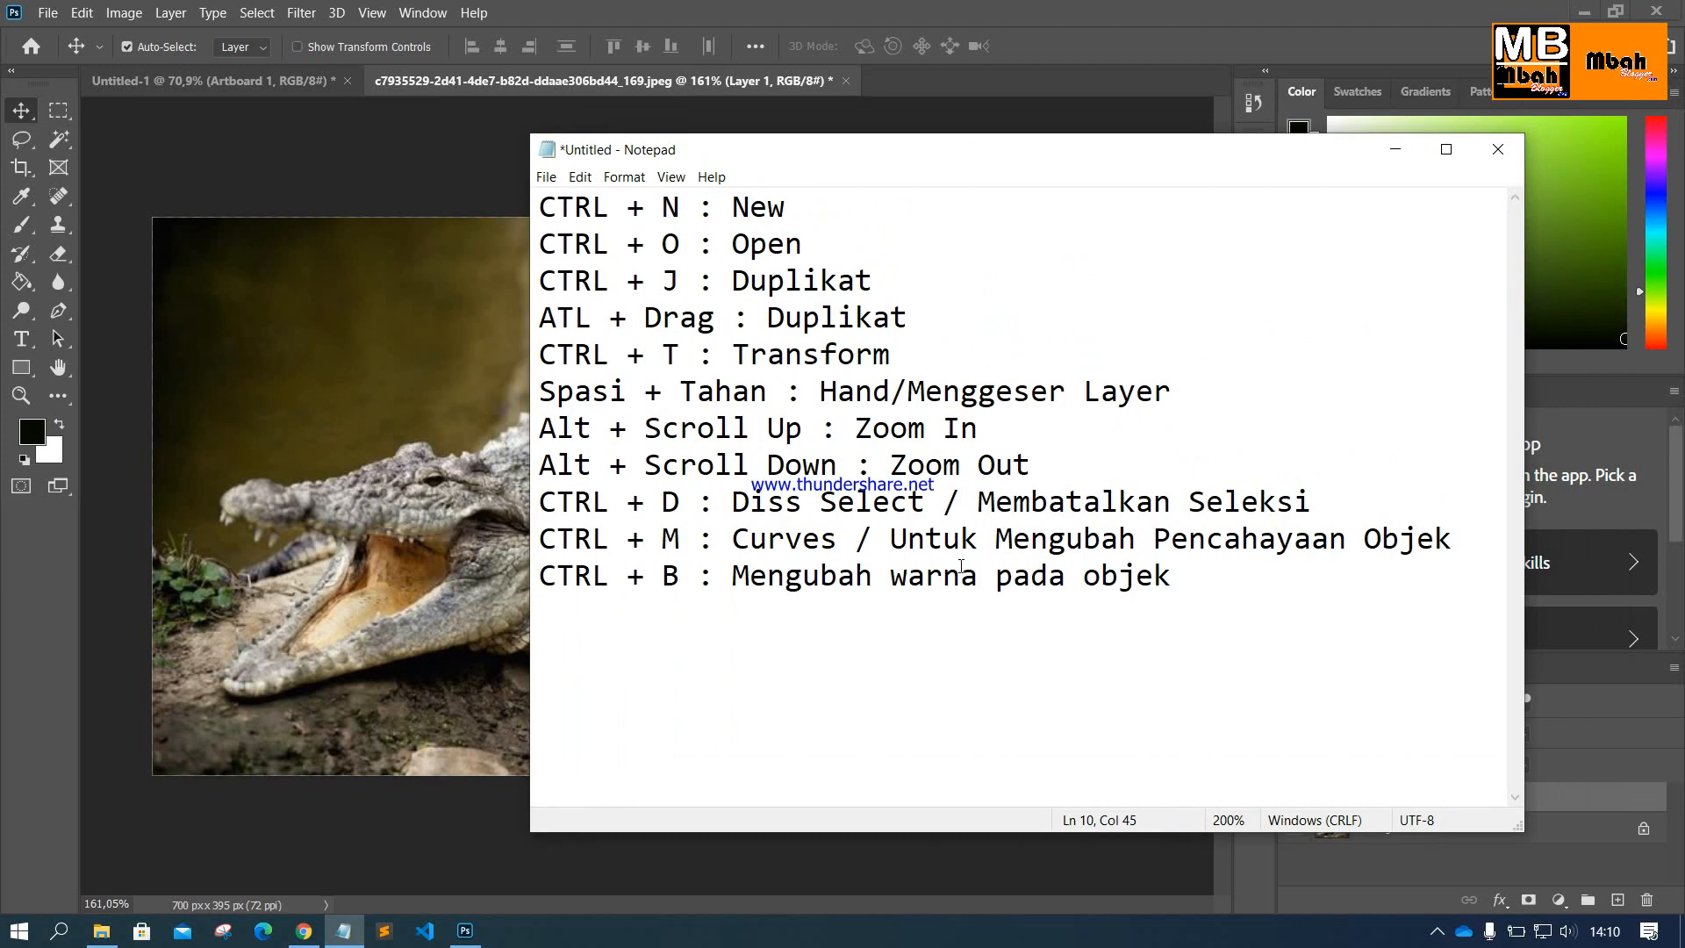
left_click_drag(1224, 583, 483, 228)
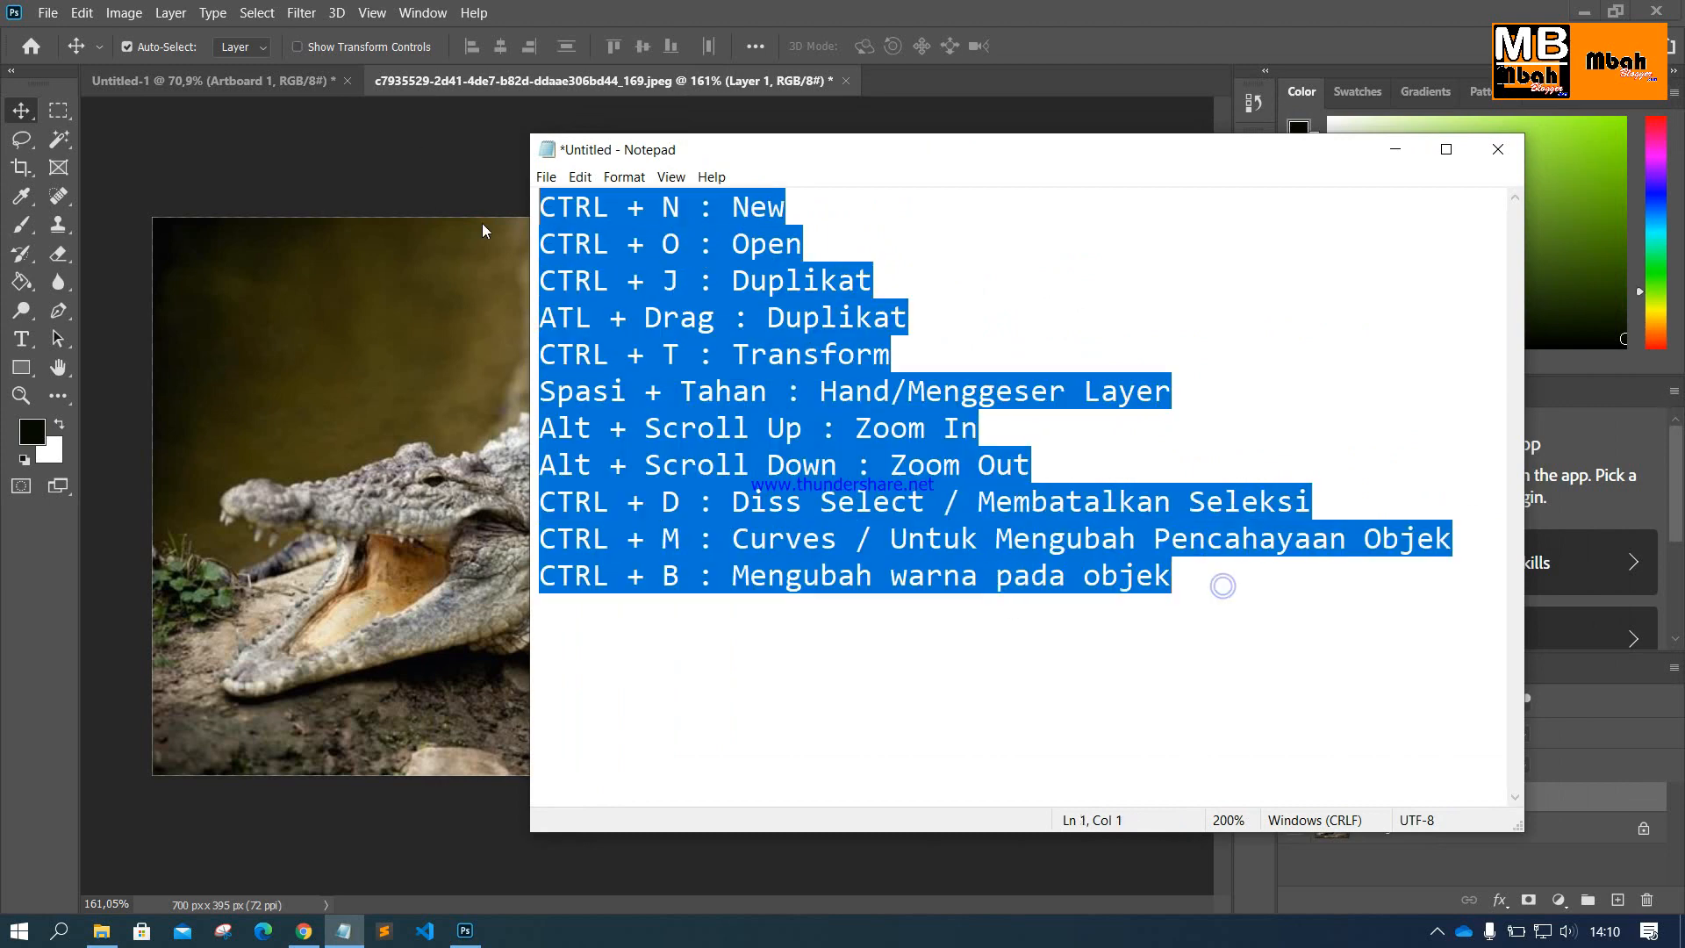
left_click(1221, 568)
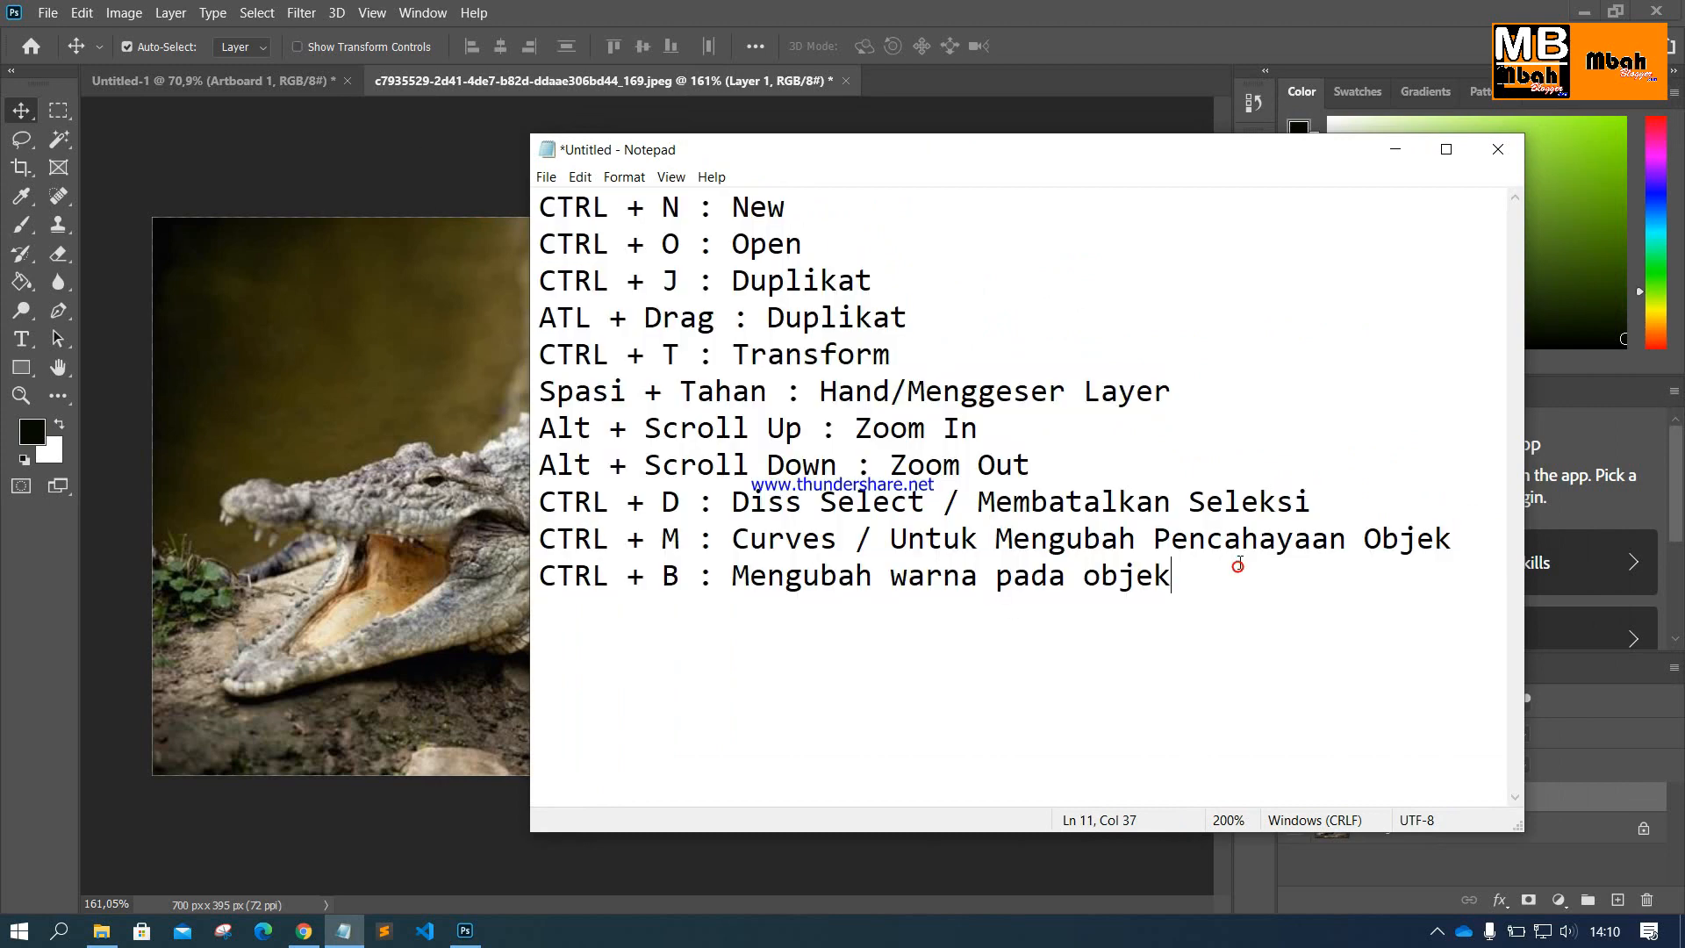
left_click(1235, 621)
Step: Return to Photoshop and reset the foreground and background colors to the default black and white
key("alt+Tab")
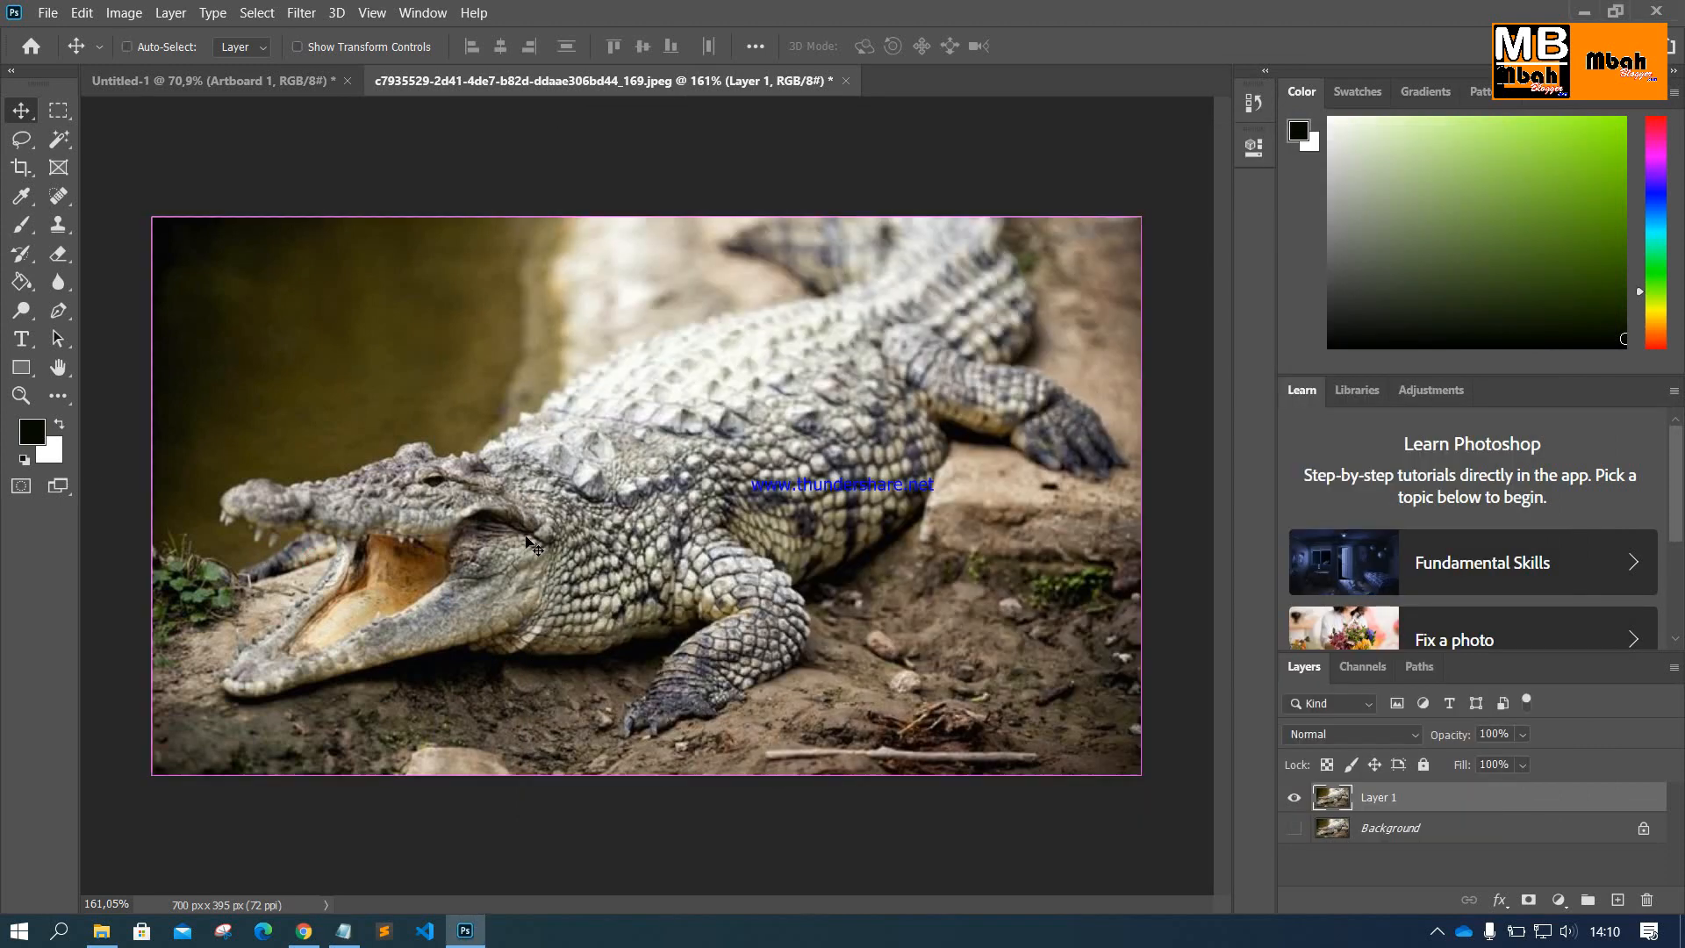
key("ctrl")
key("d")
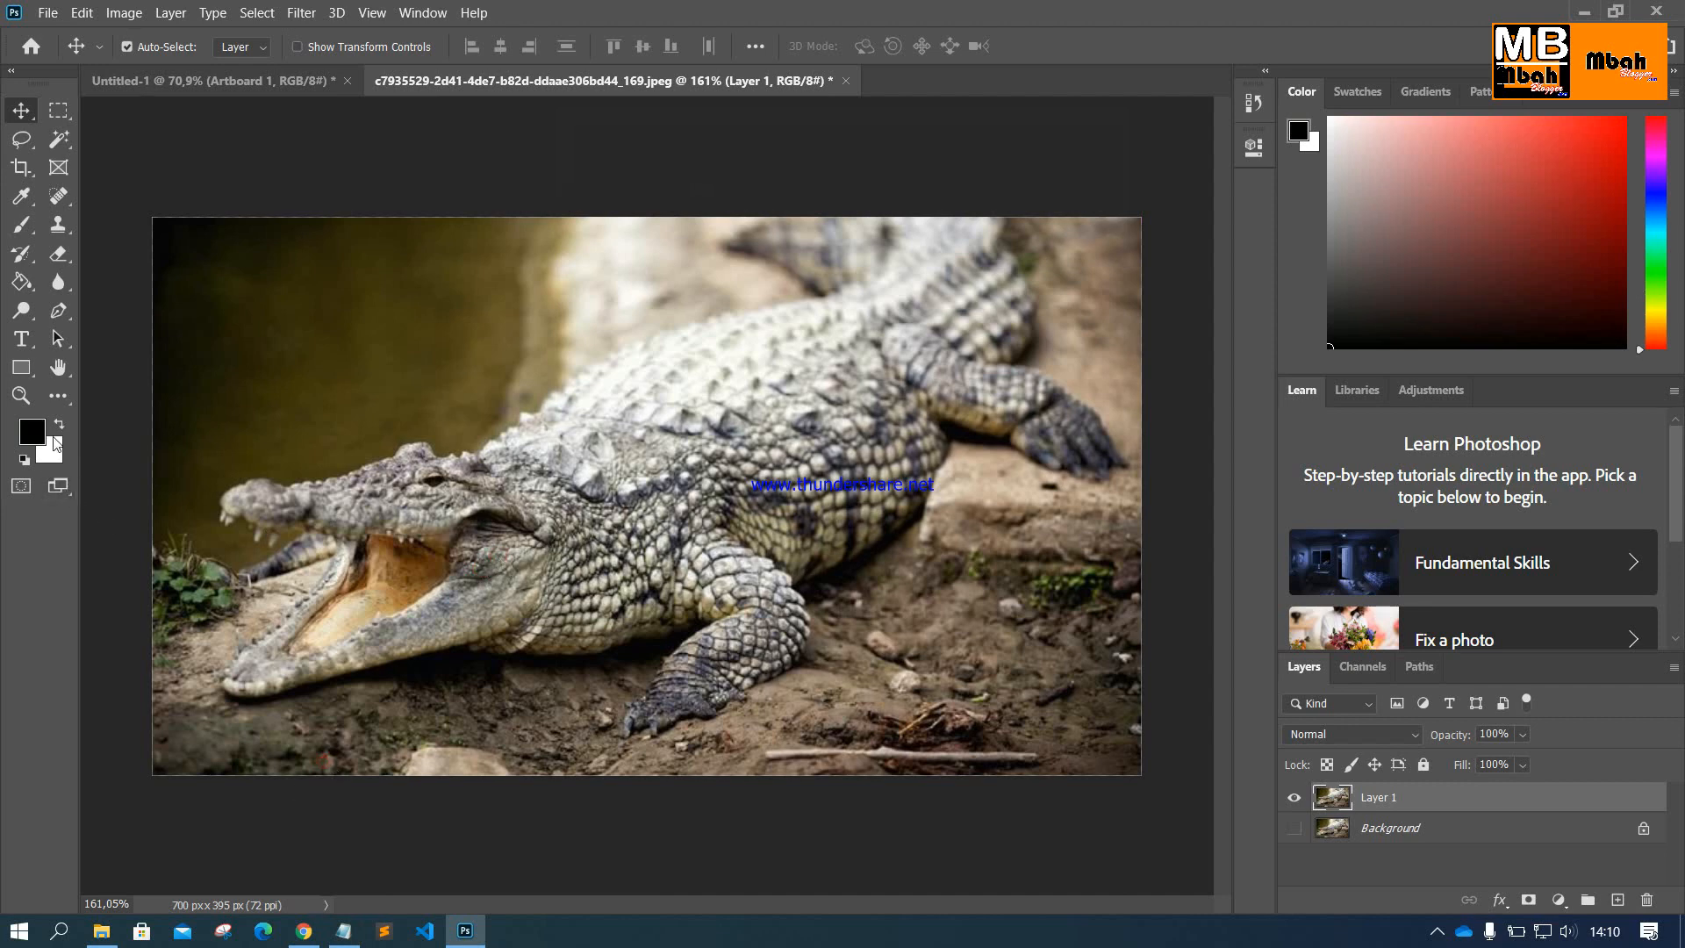
key("ctrl")
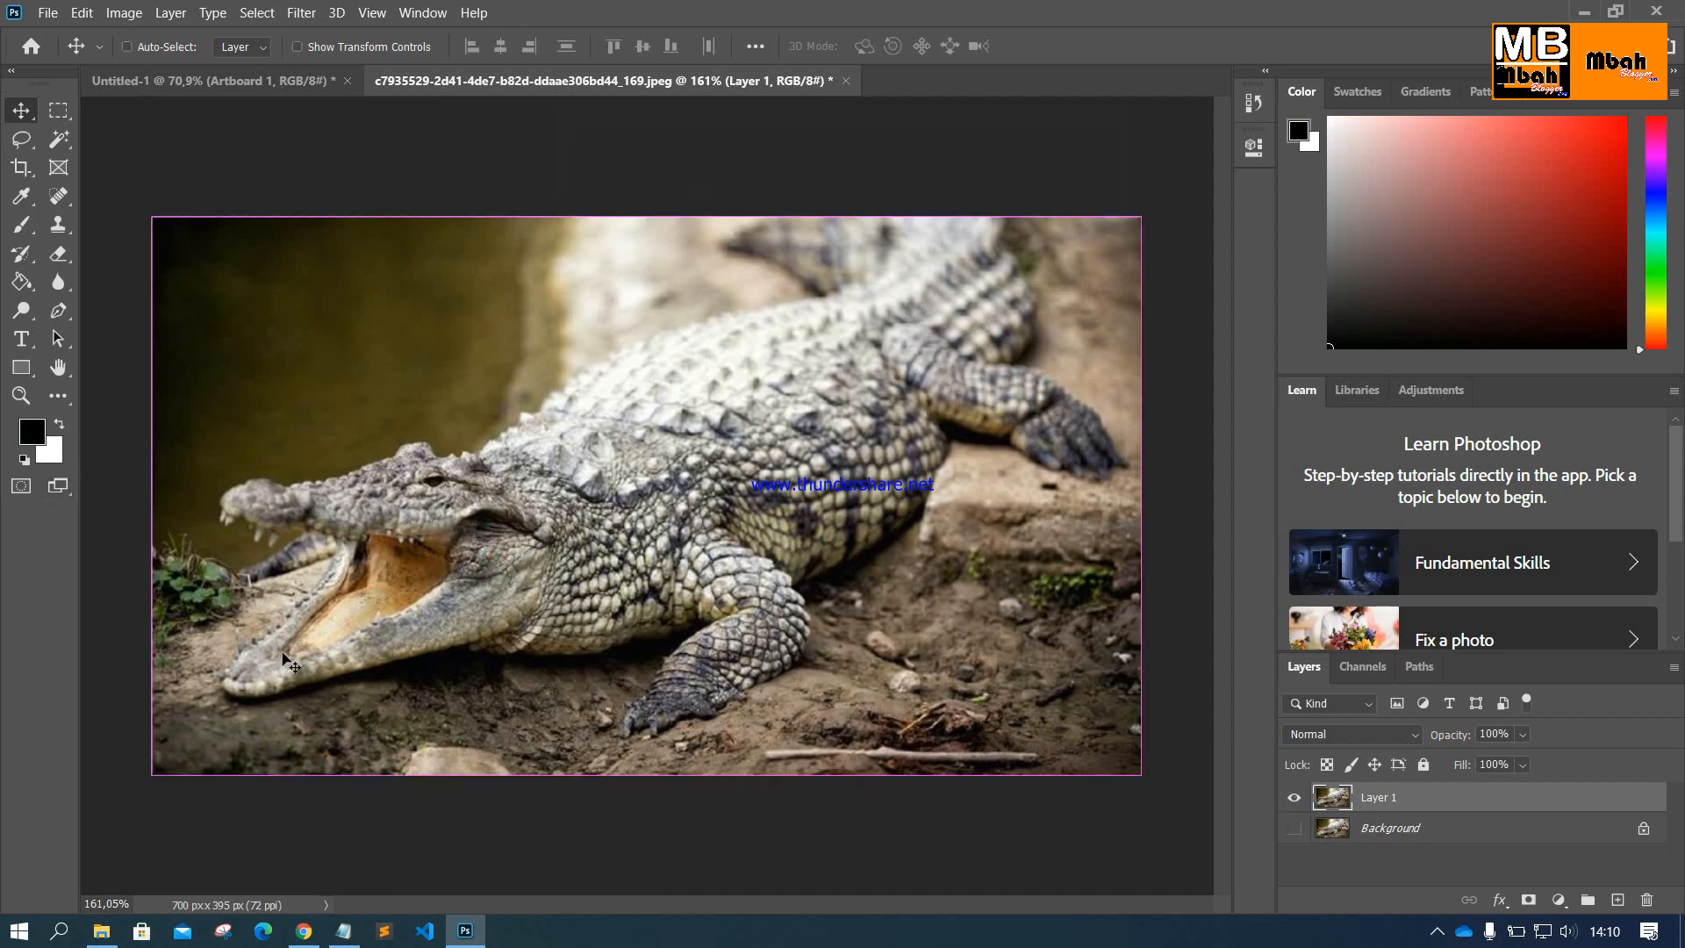
key("ctrl+f")
key("Escape")
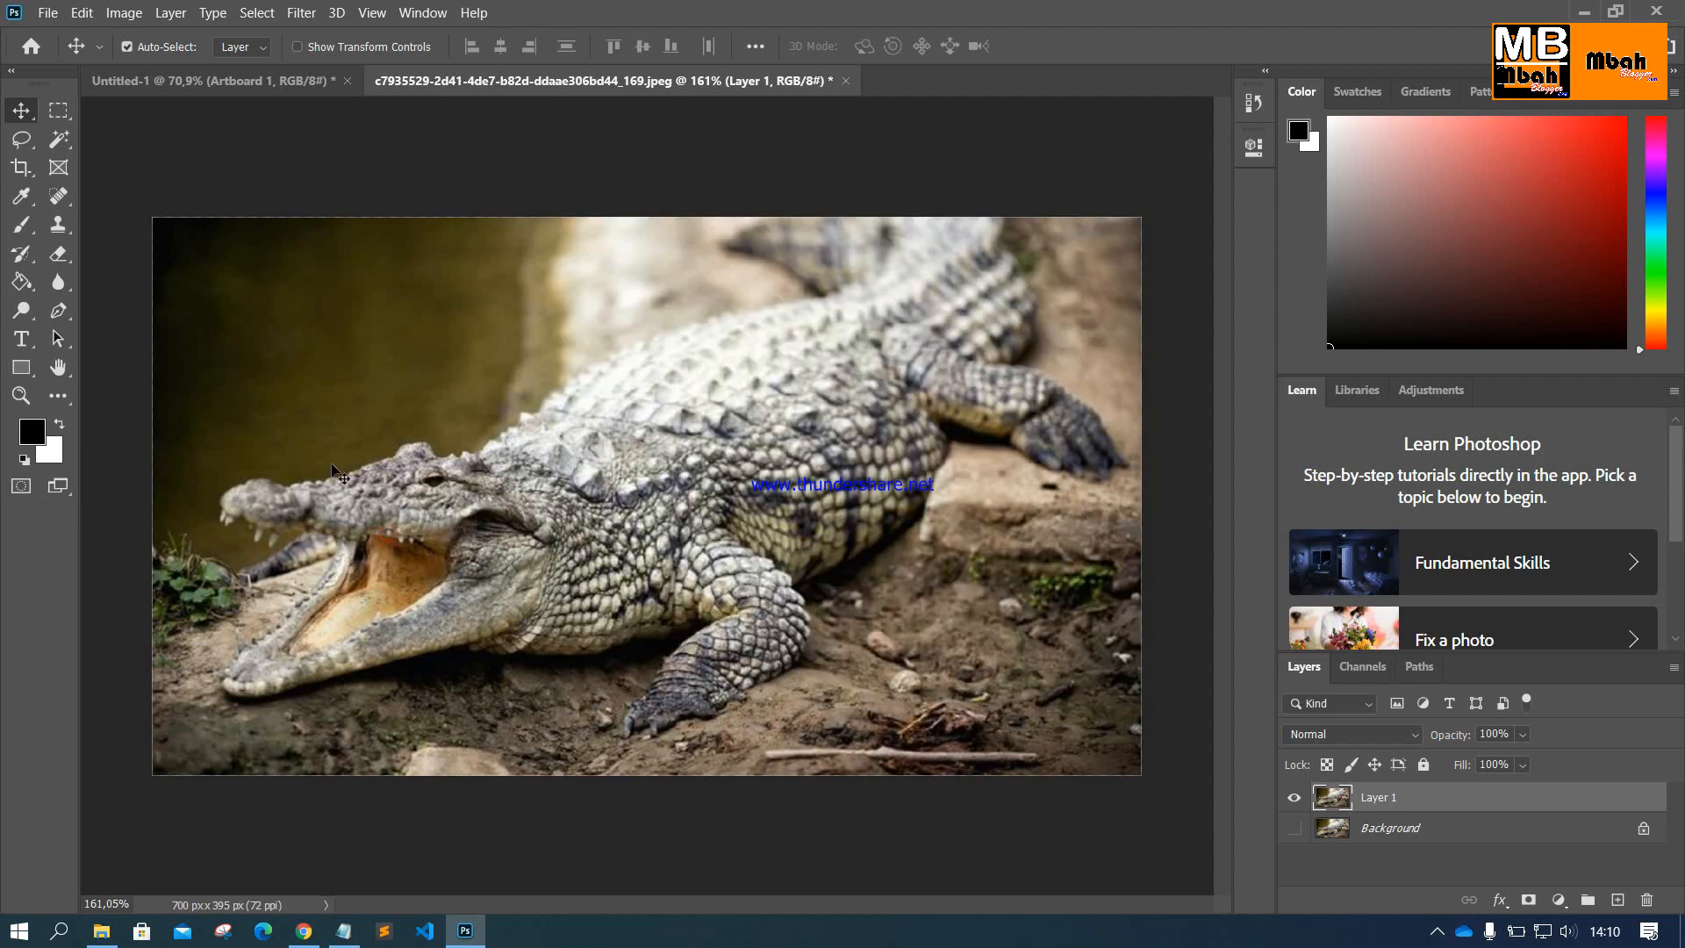
key("i")
left_click(41, 435)
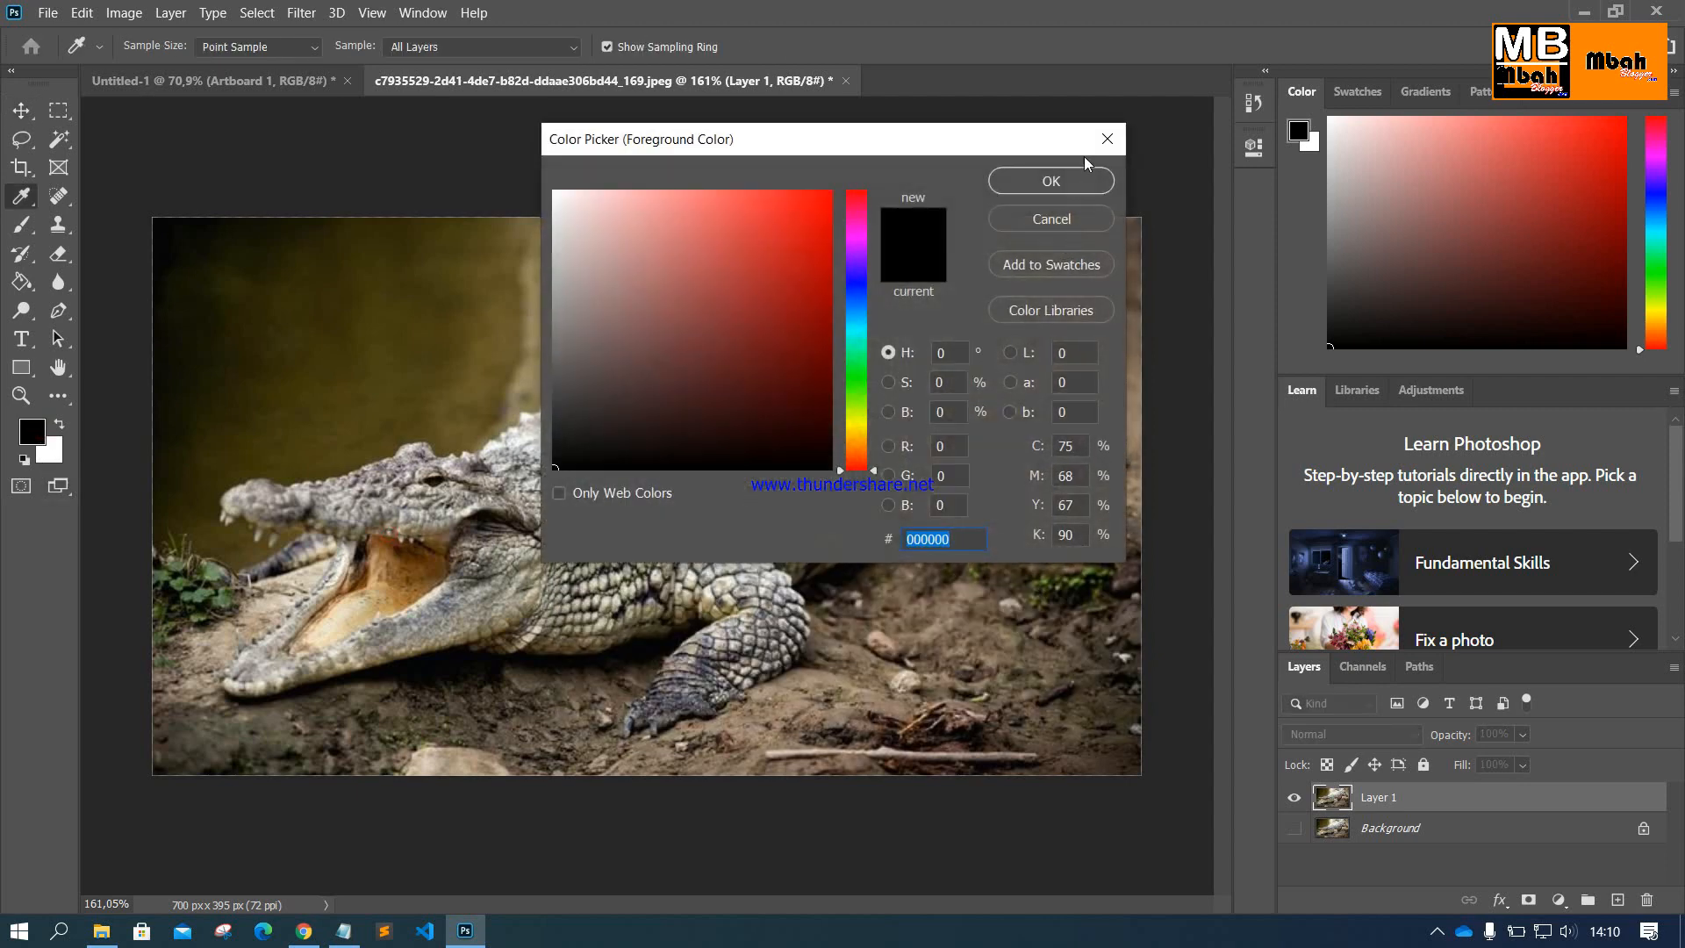
left_click(1102, 141)
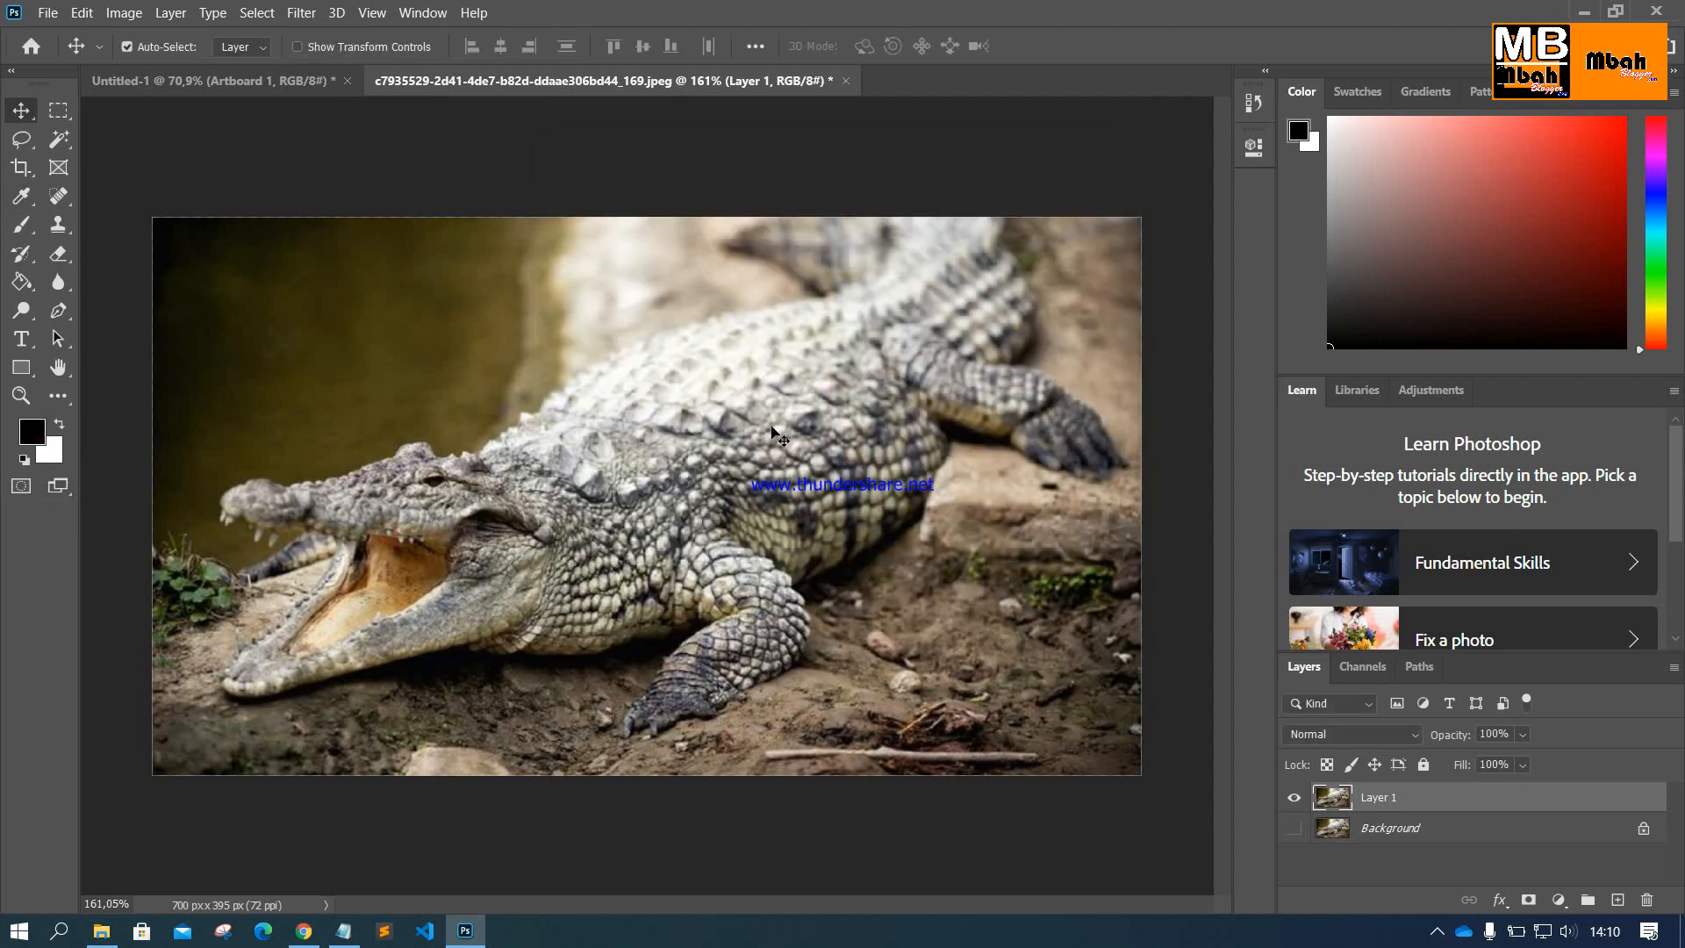
Step: Activate the path selection tool and cycle the crocodile photo through the full-screen modes back to the standard screen mode
key("a")
key("f")
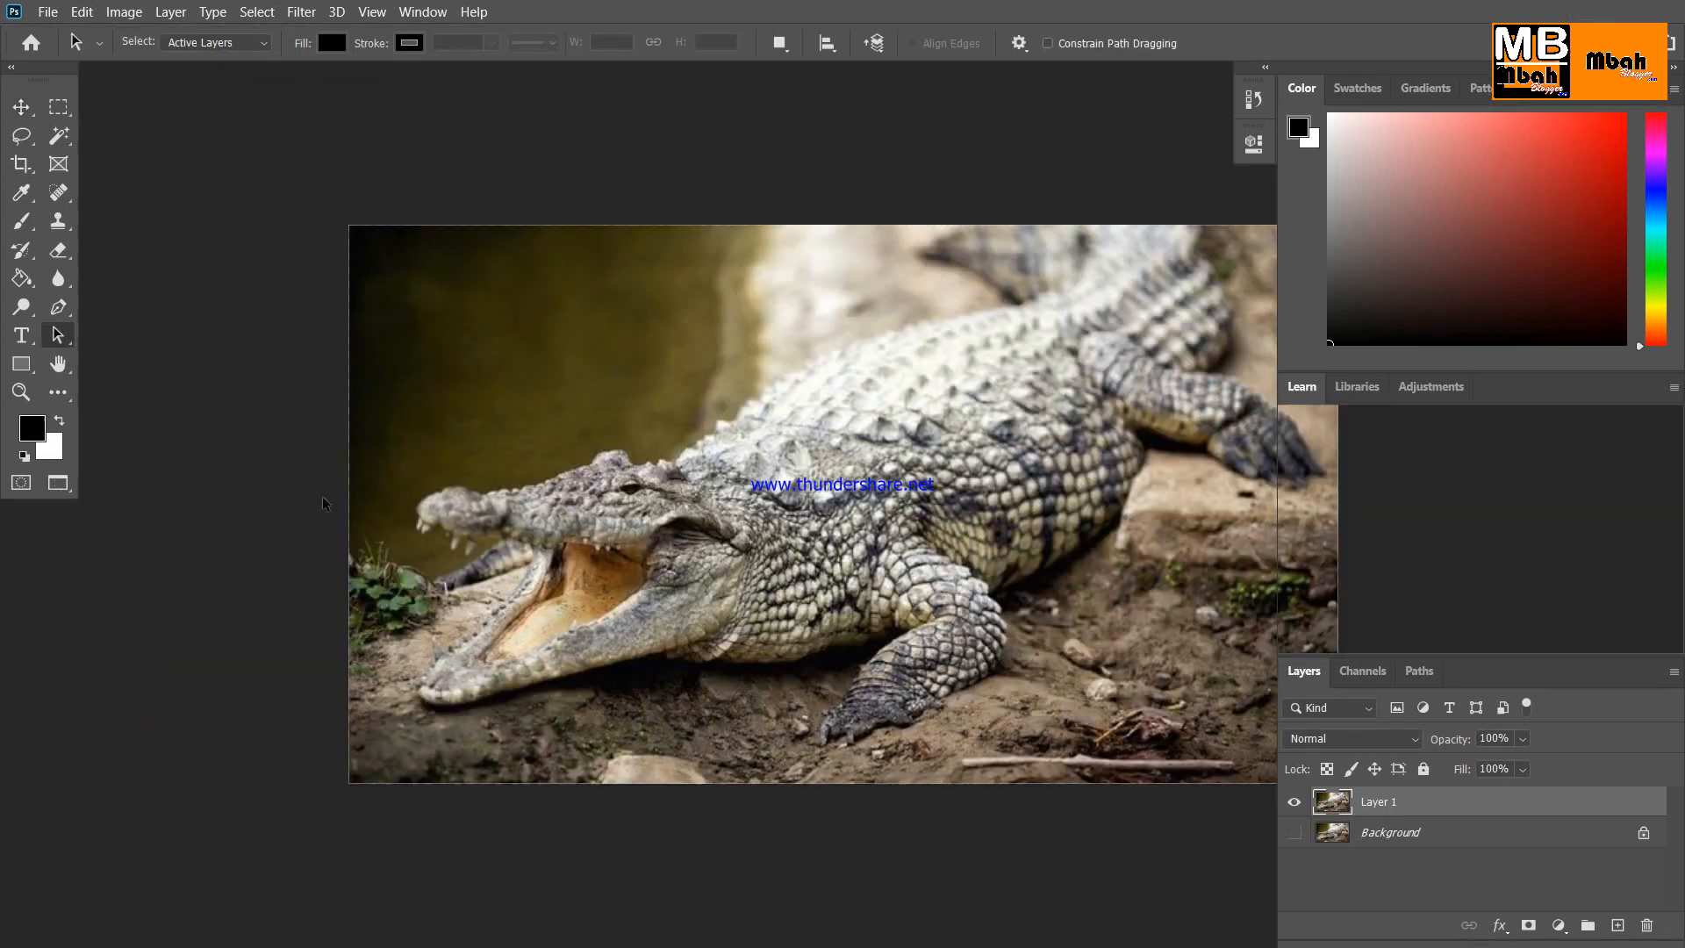
key("f")
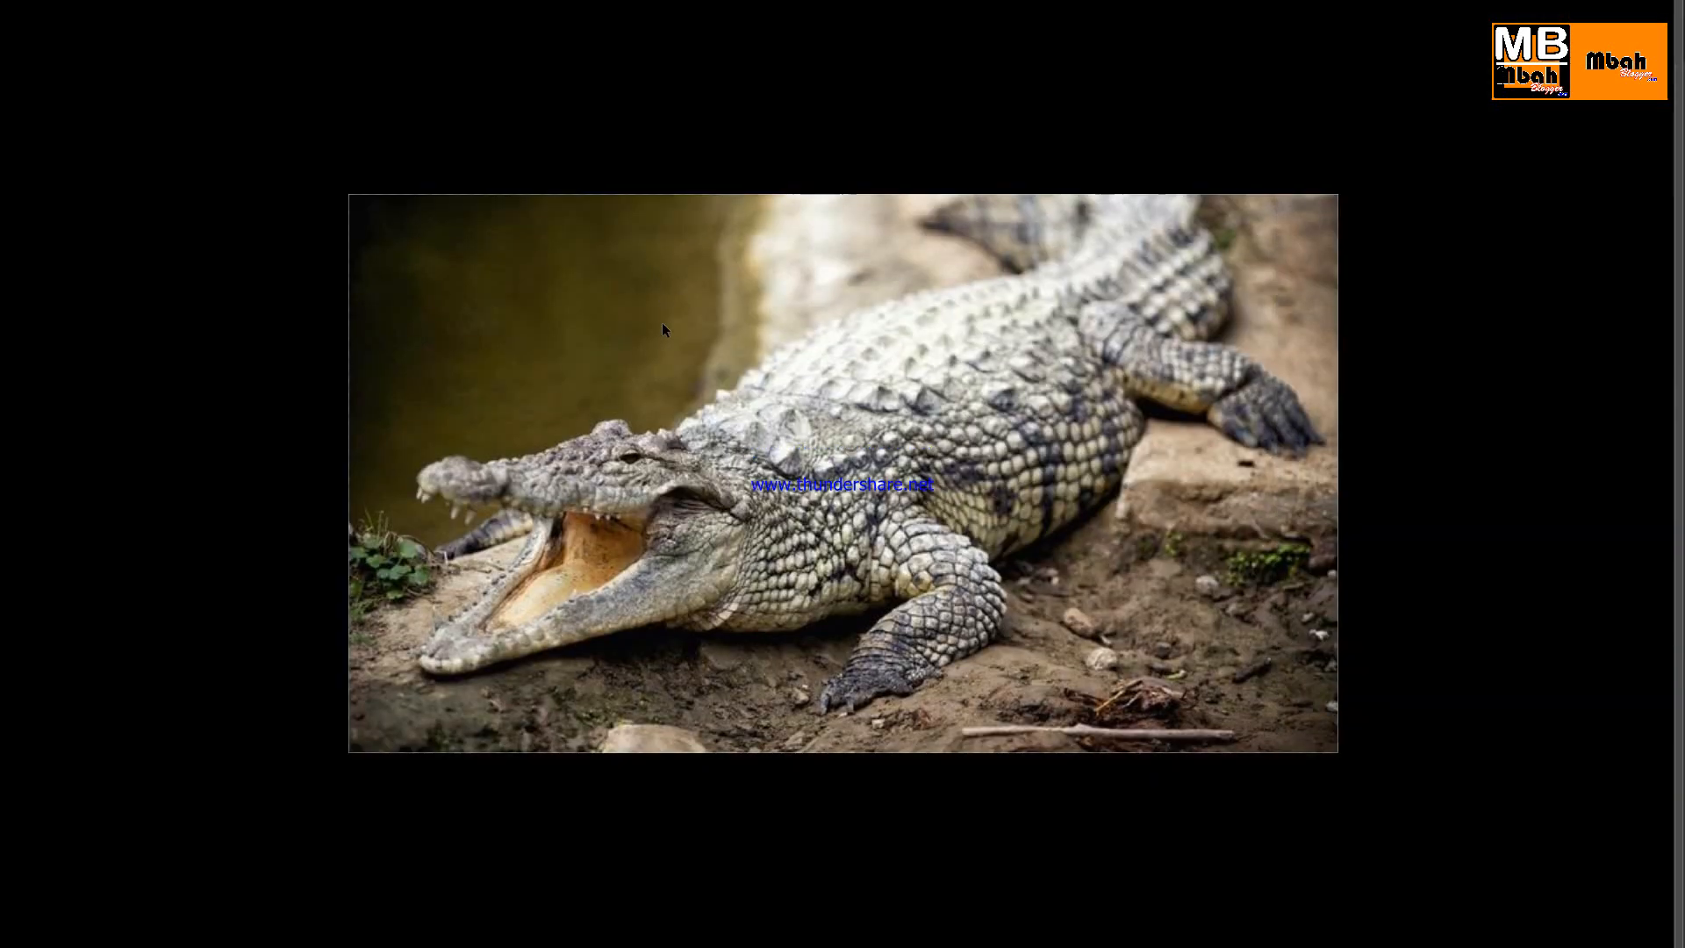
key("f")
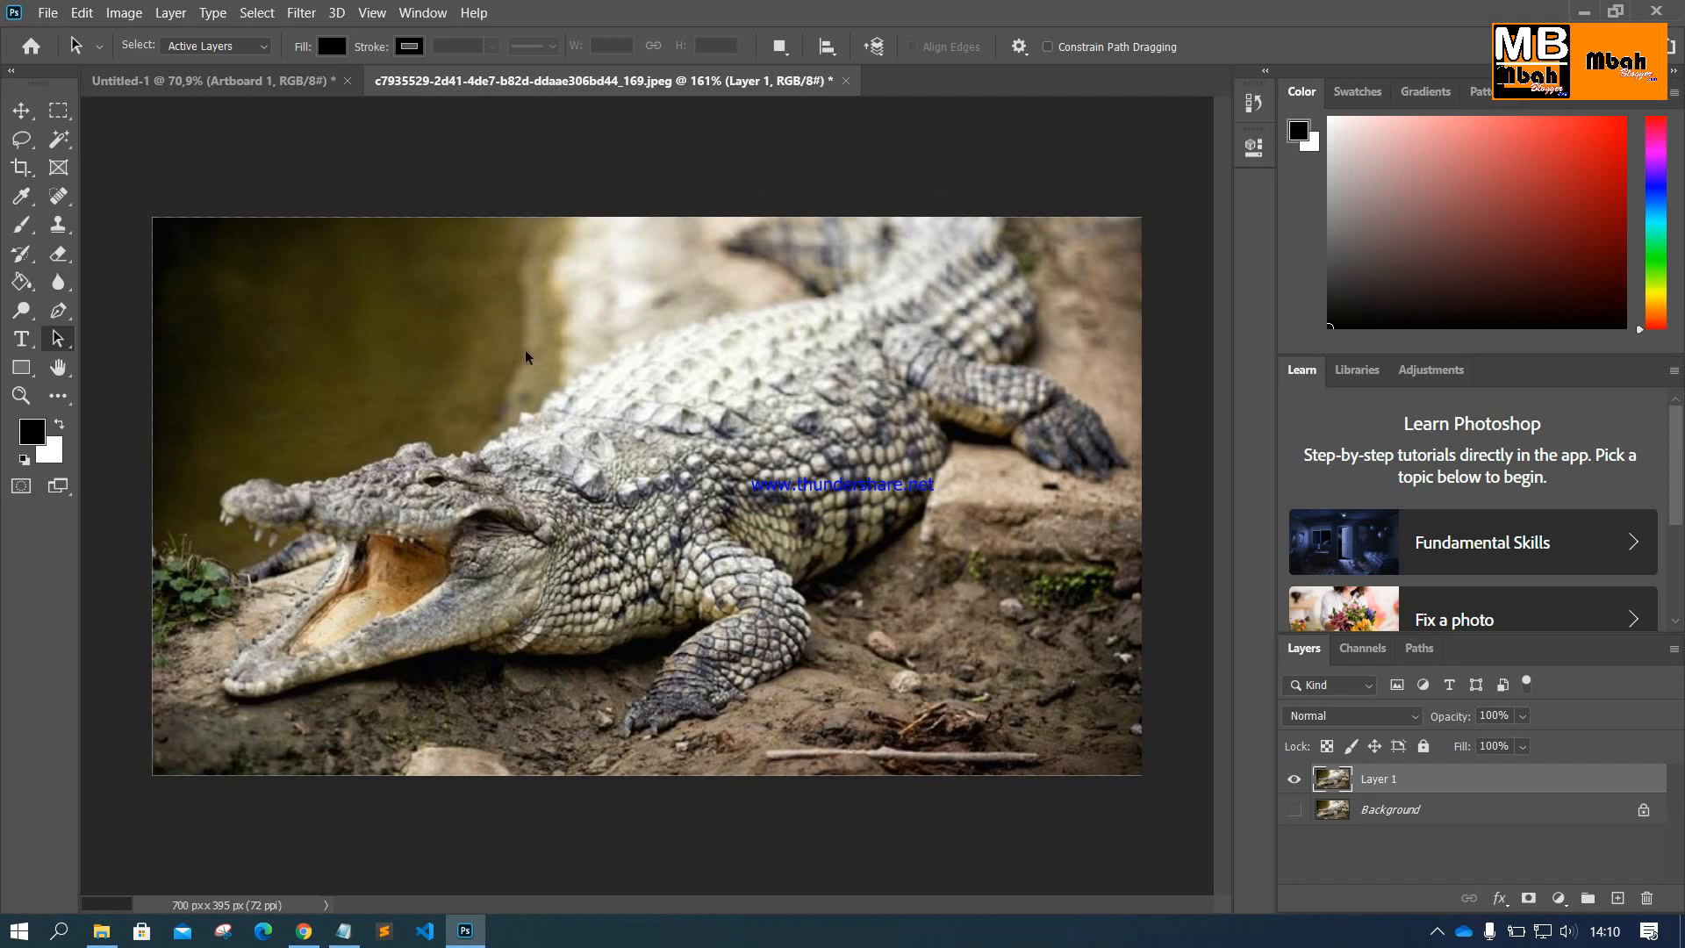
key("f")
key("f")
key("f")
Step: Switch to Notepad and add the entry "Keyword F : Untuk mengubah screen" to the shortcut list
key("alt+Tab")
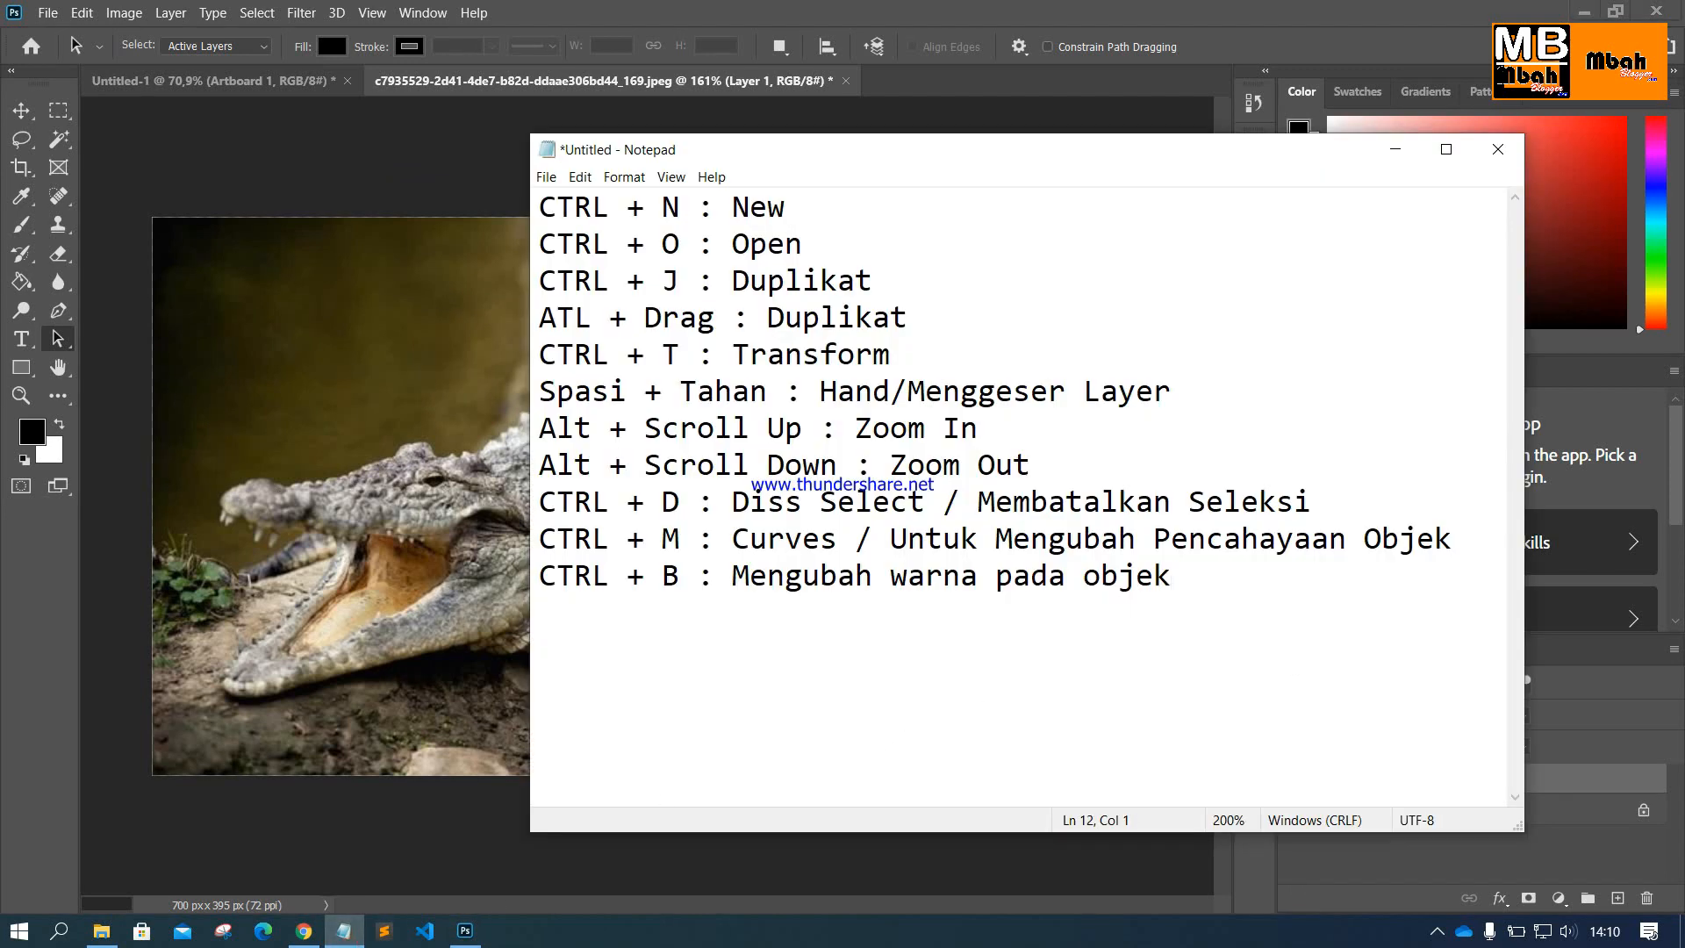
type("Keyword F ")
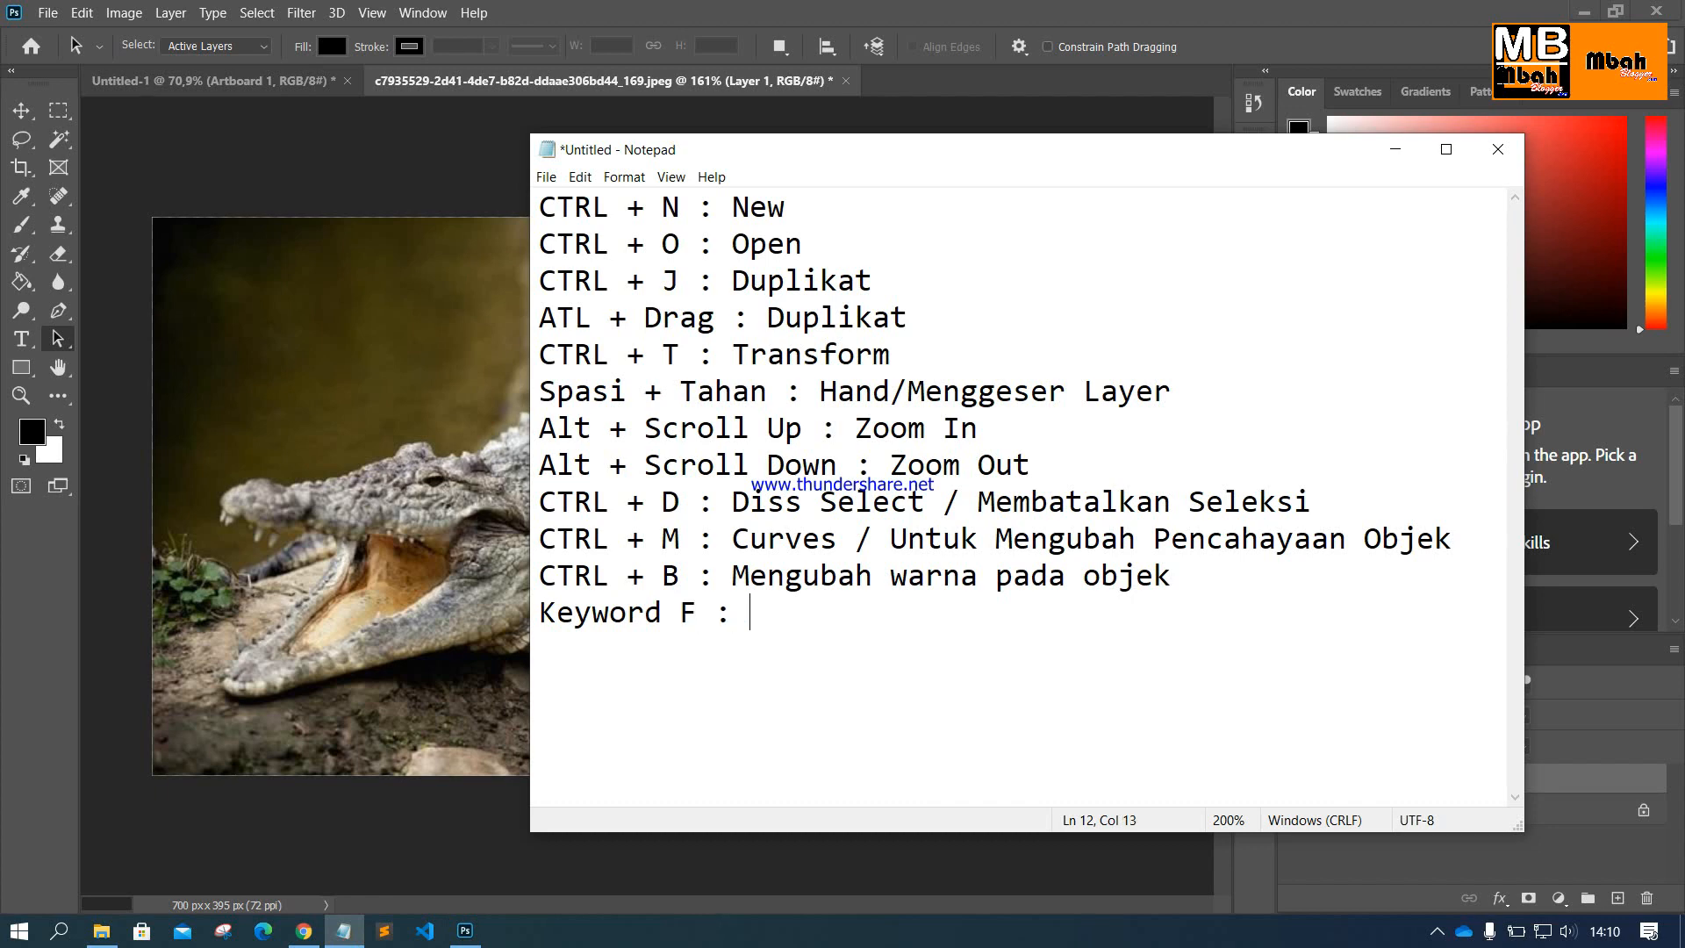
type(": Untuk mengubah ")
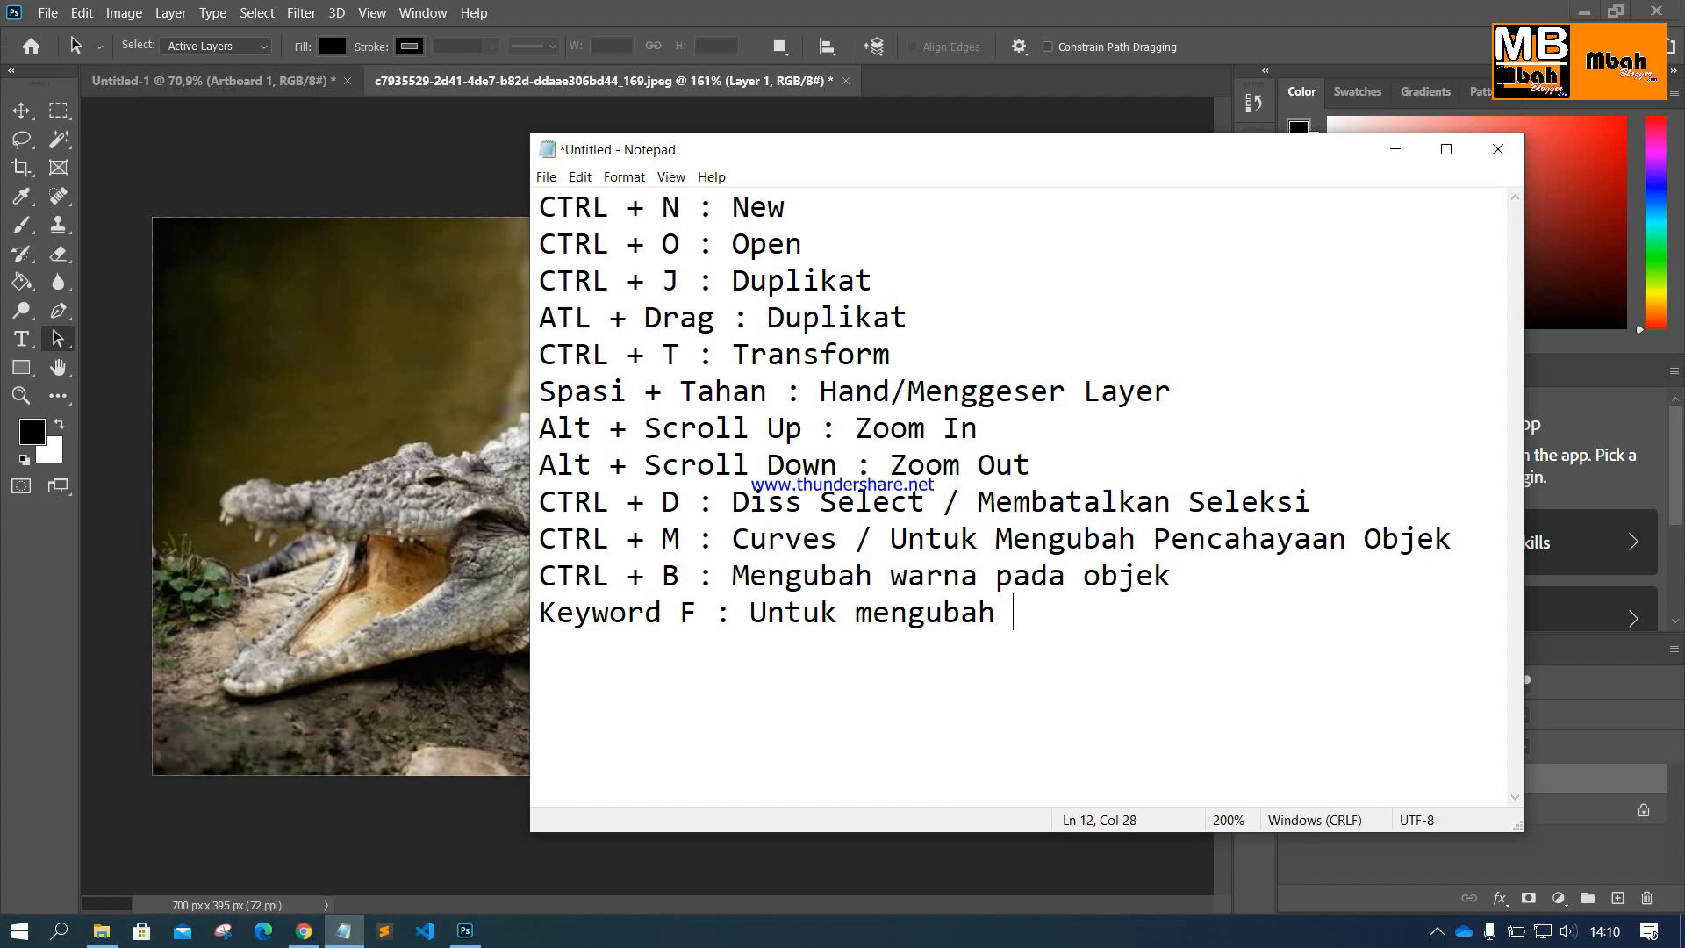
type("screen")
Step: Return to Photoshop and demonstrate the screen modes once more on the crocodile photo, ending in the standard mode
left_click(367, 798)
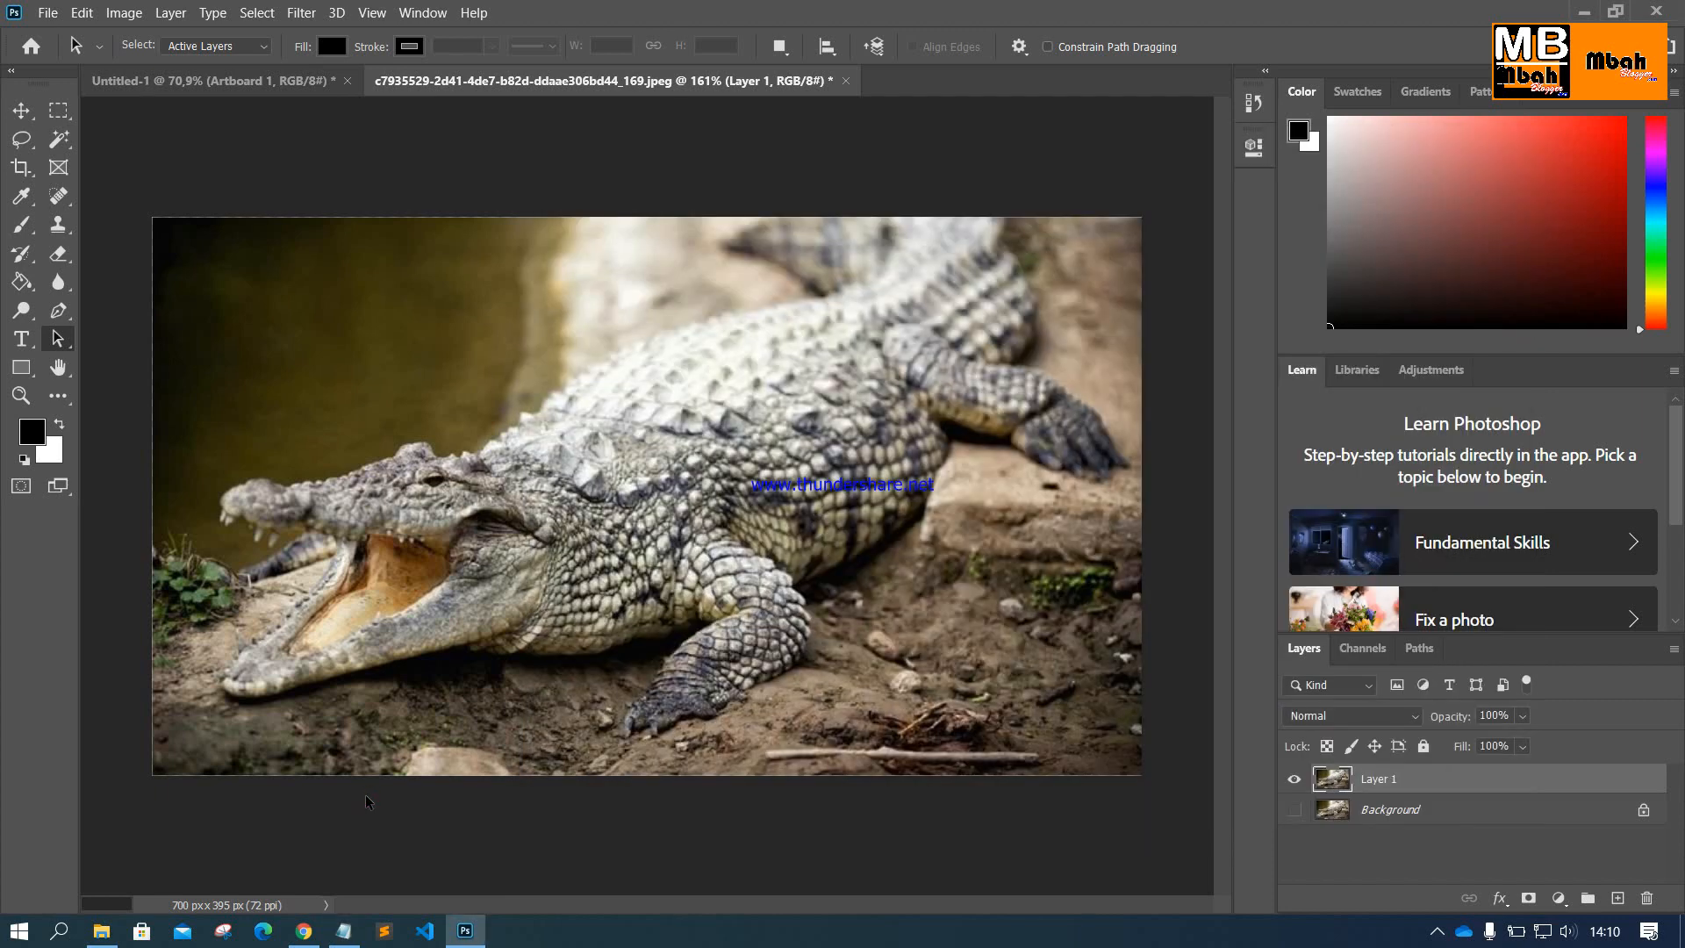
key("f")
key("f")
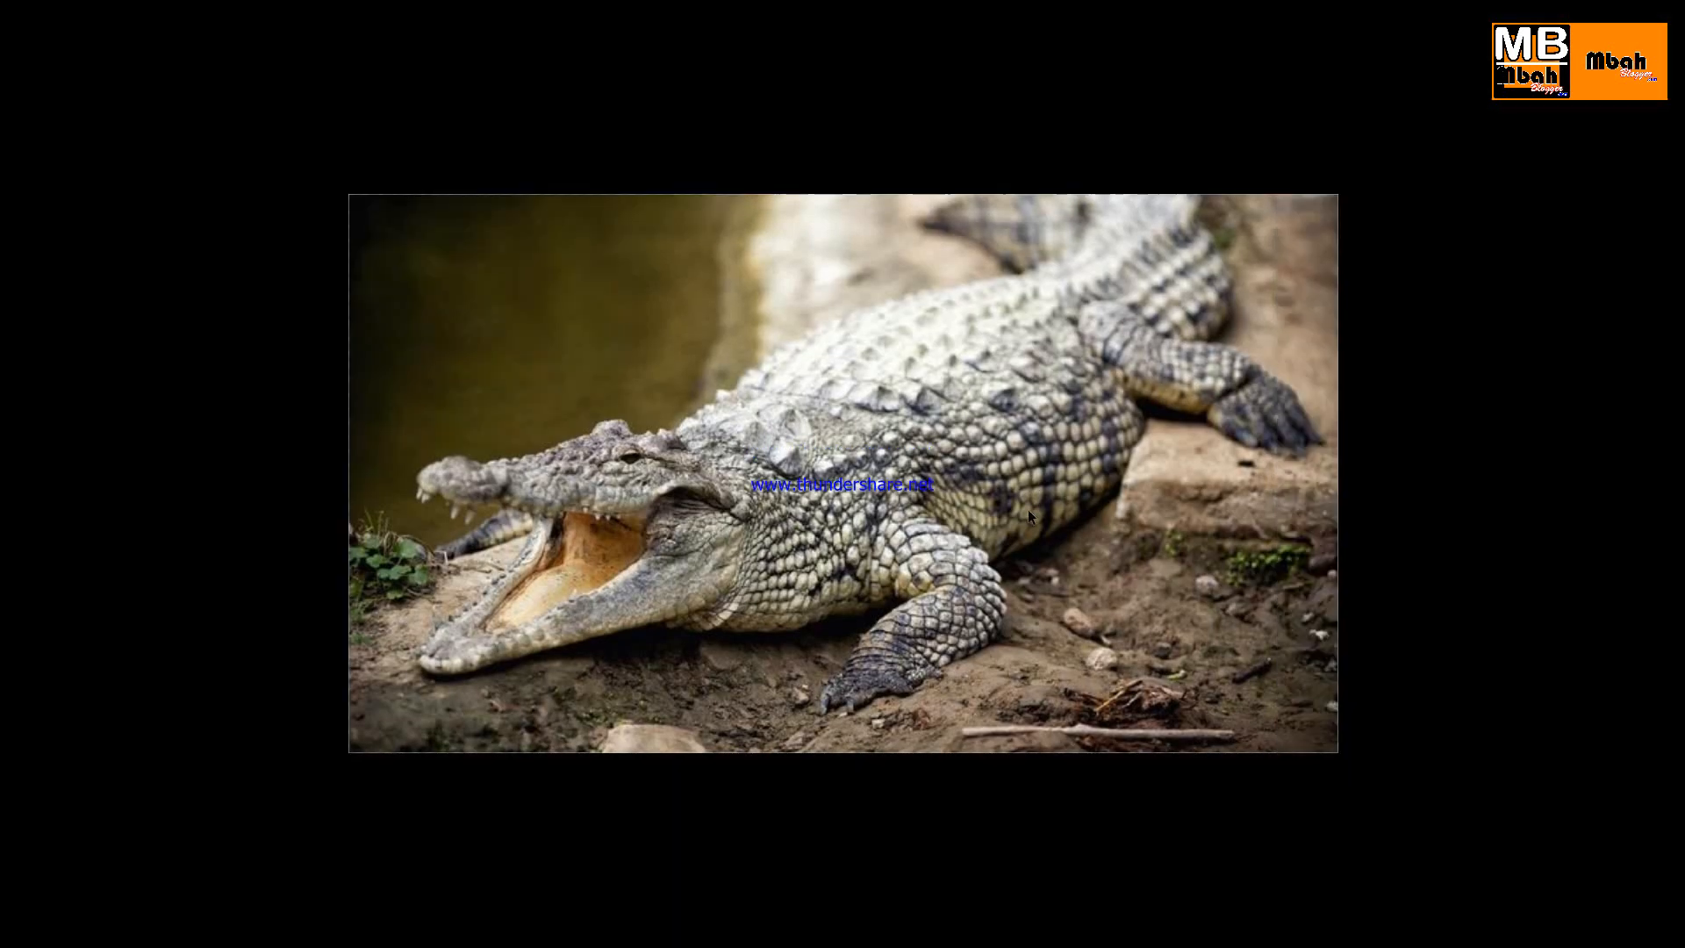
key("f")
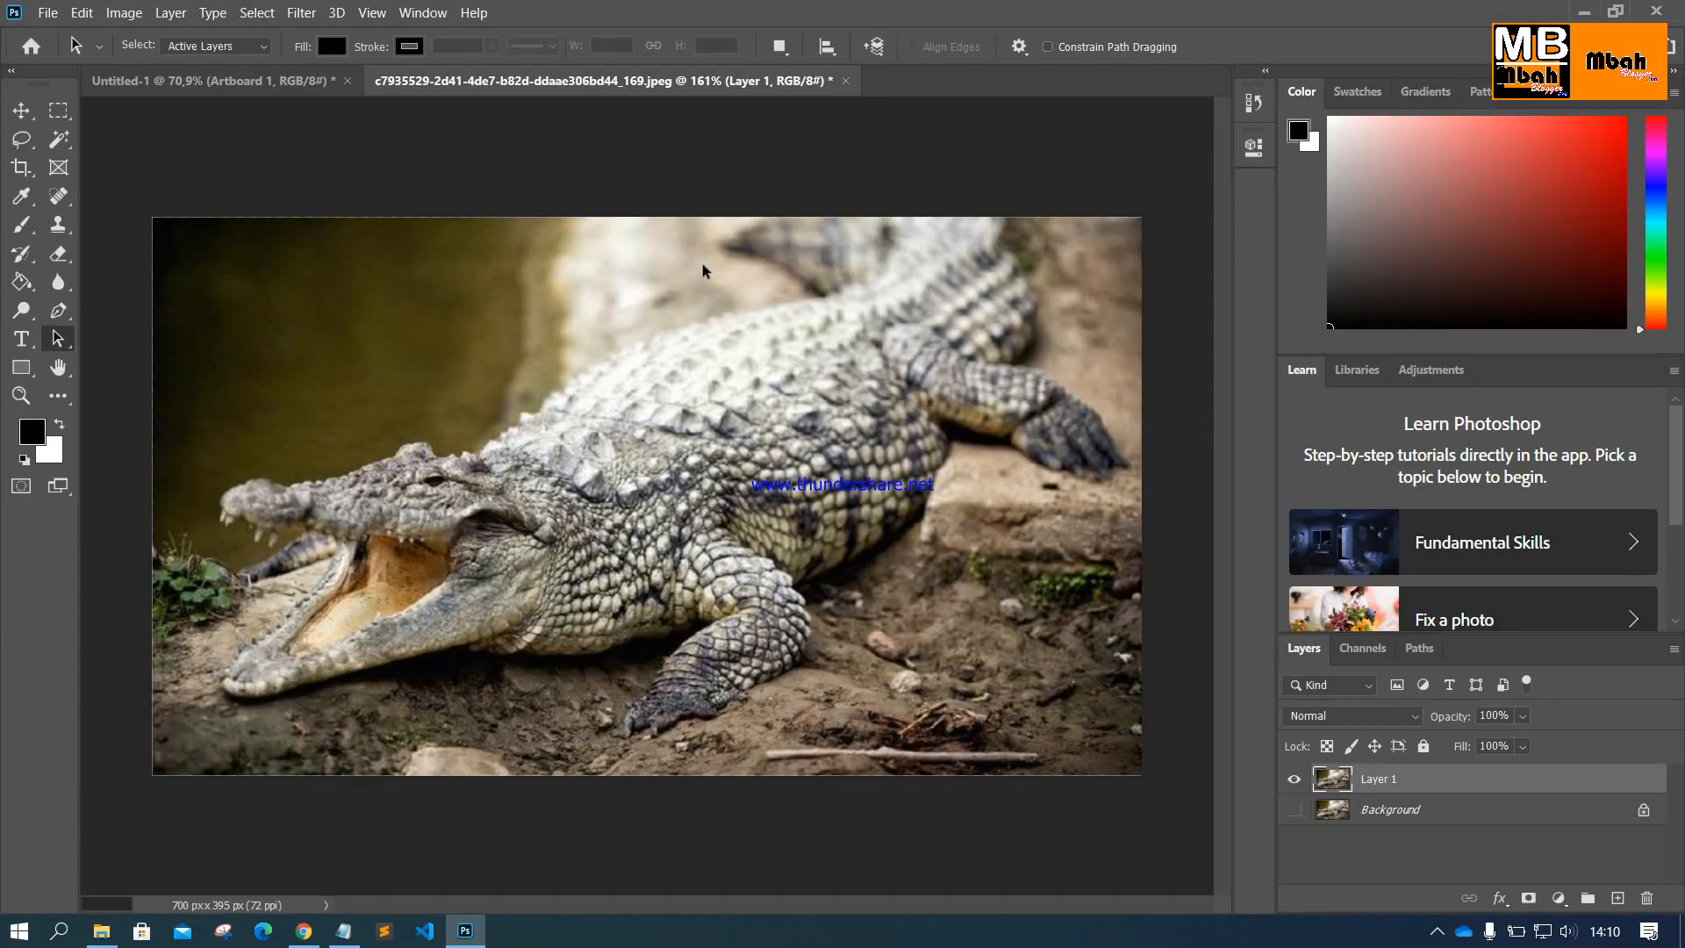
Step: Switch to Notepad, highlight the complete shortcut list, and move the window nearer the middle of the screen
left_click(343, 931)
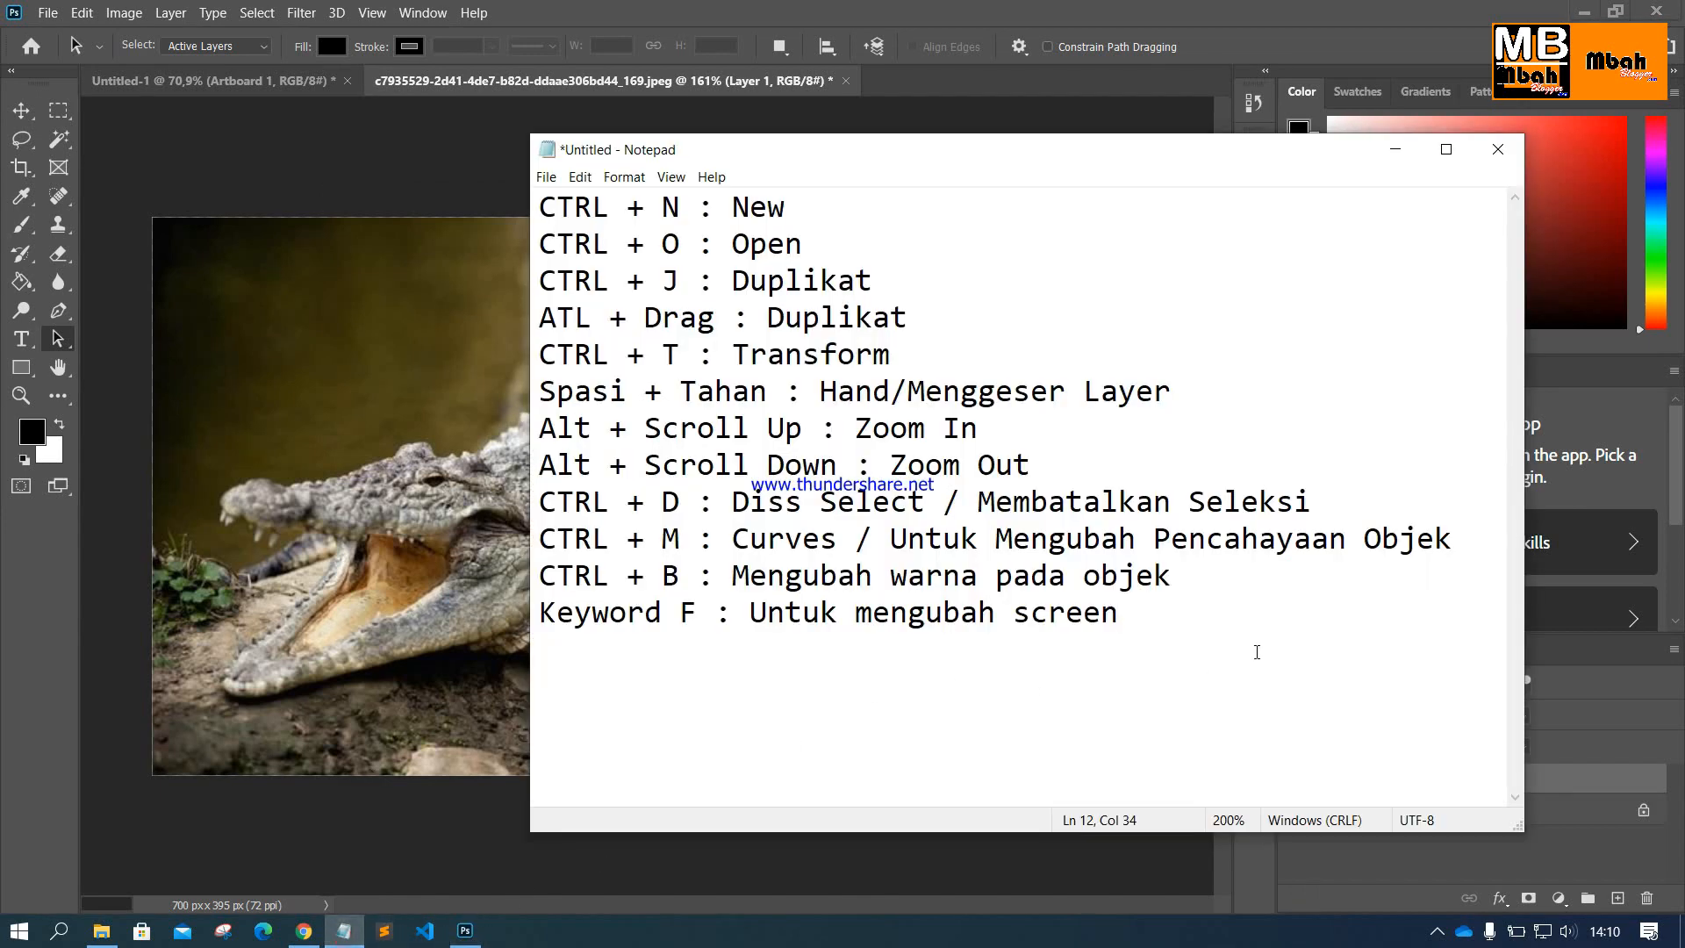
left_click_drag(1249, 641, 505, 128)
left_click_drag(1161, 615, 287, 169)
left_click_drag(1208, 624, 553, 198)
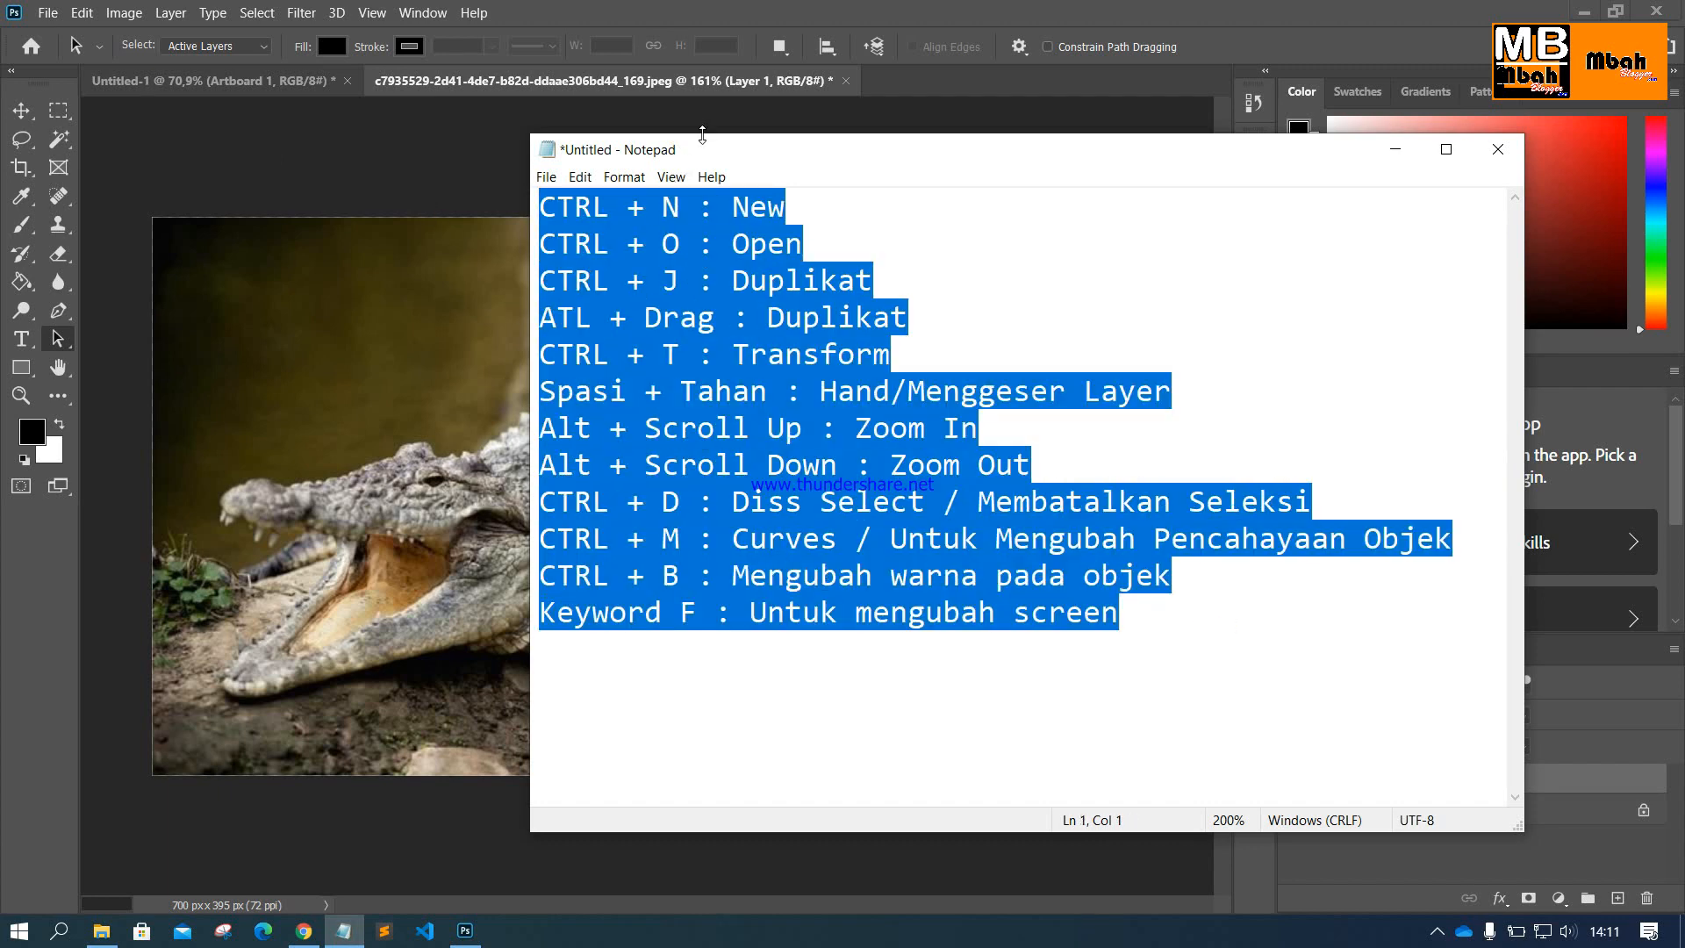
left_click_drag(702, 137, 498, 168)
left_click(955, 656)
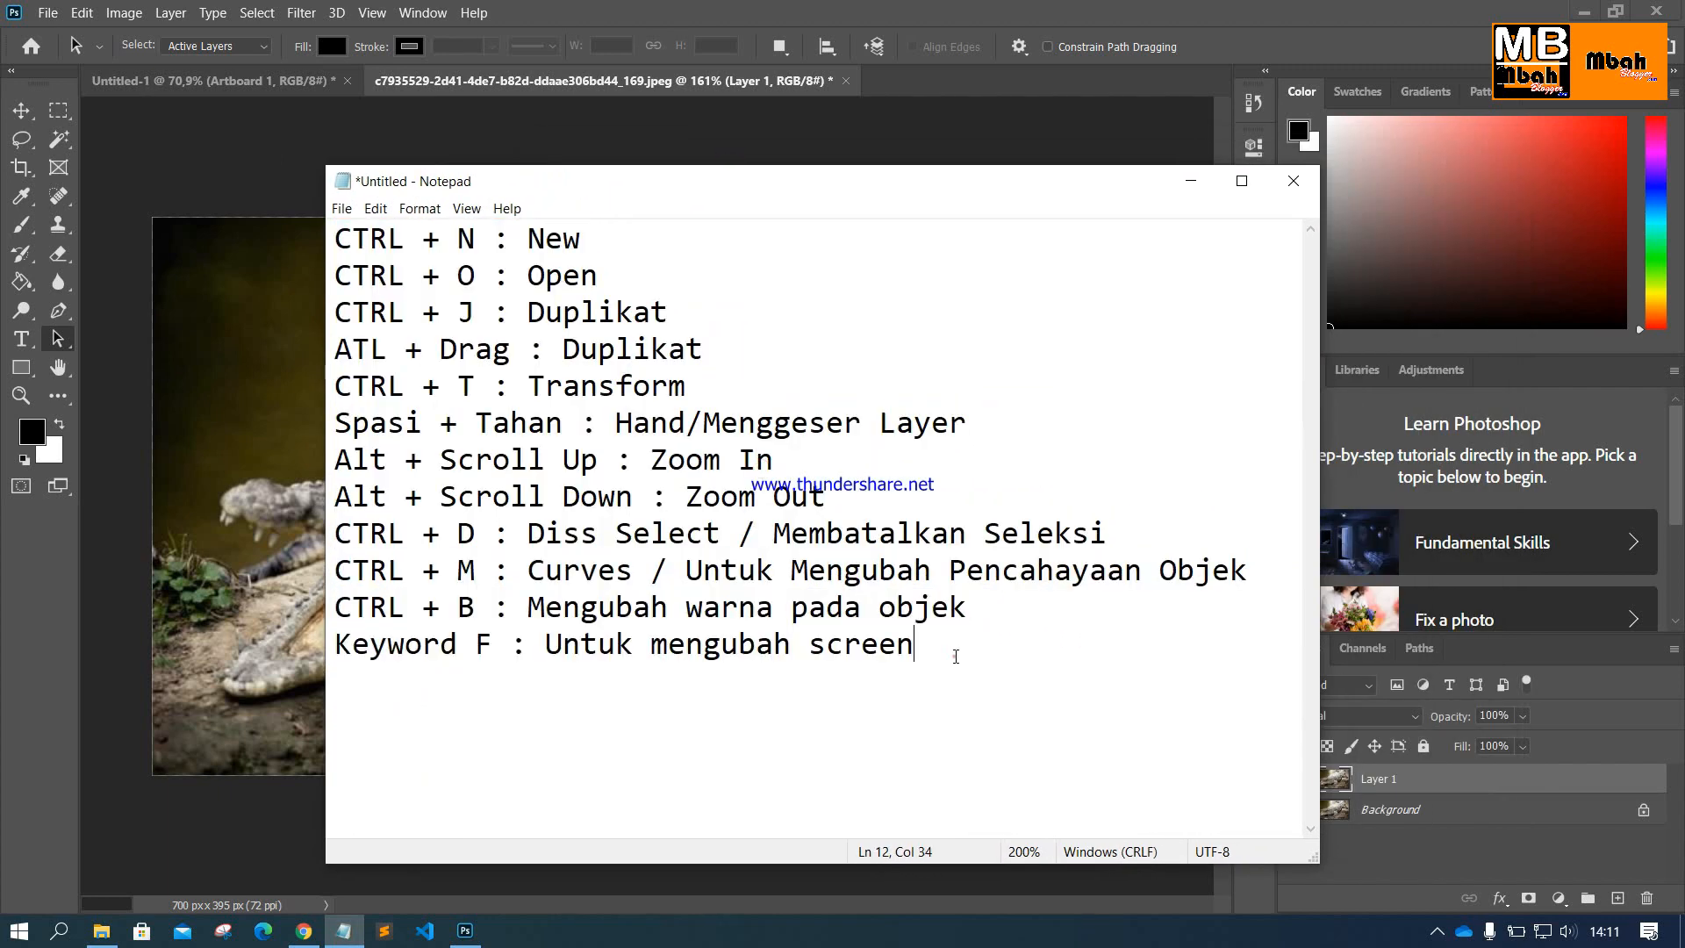
Step: Go over the finished shortcut list from CTRL + N to Keyword F as a recap
left_click_drag(956, 656, 332, 423)
left_click(925, 628)
left_click_drag(1016, 650, 332, 230)
left_click_drag(334, 312, 429, 316)
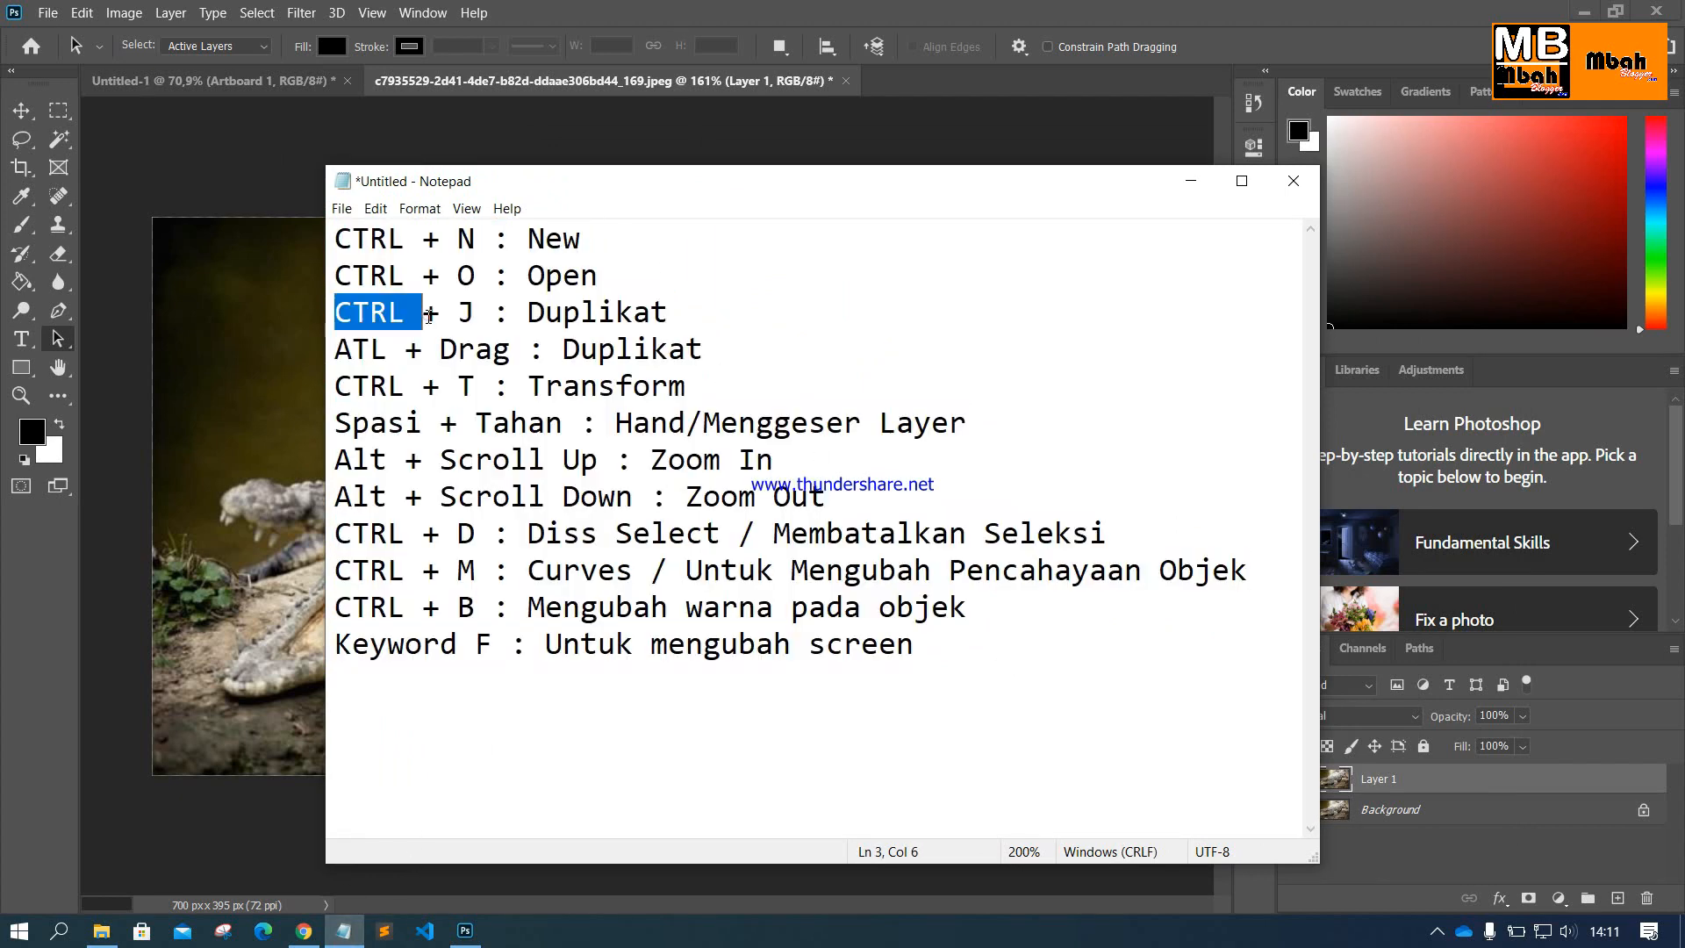
left_click(428, 316)
left_click_drag(993, 659, 335, 233)
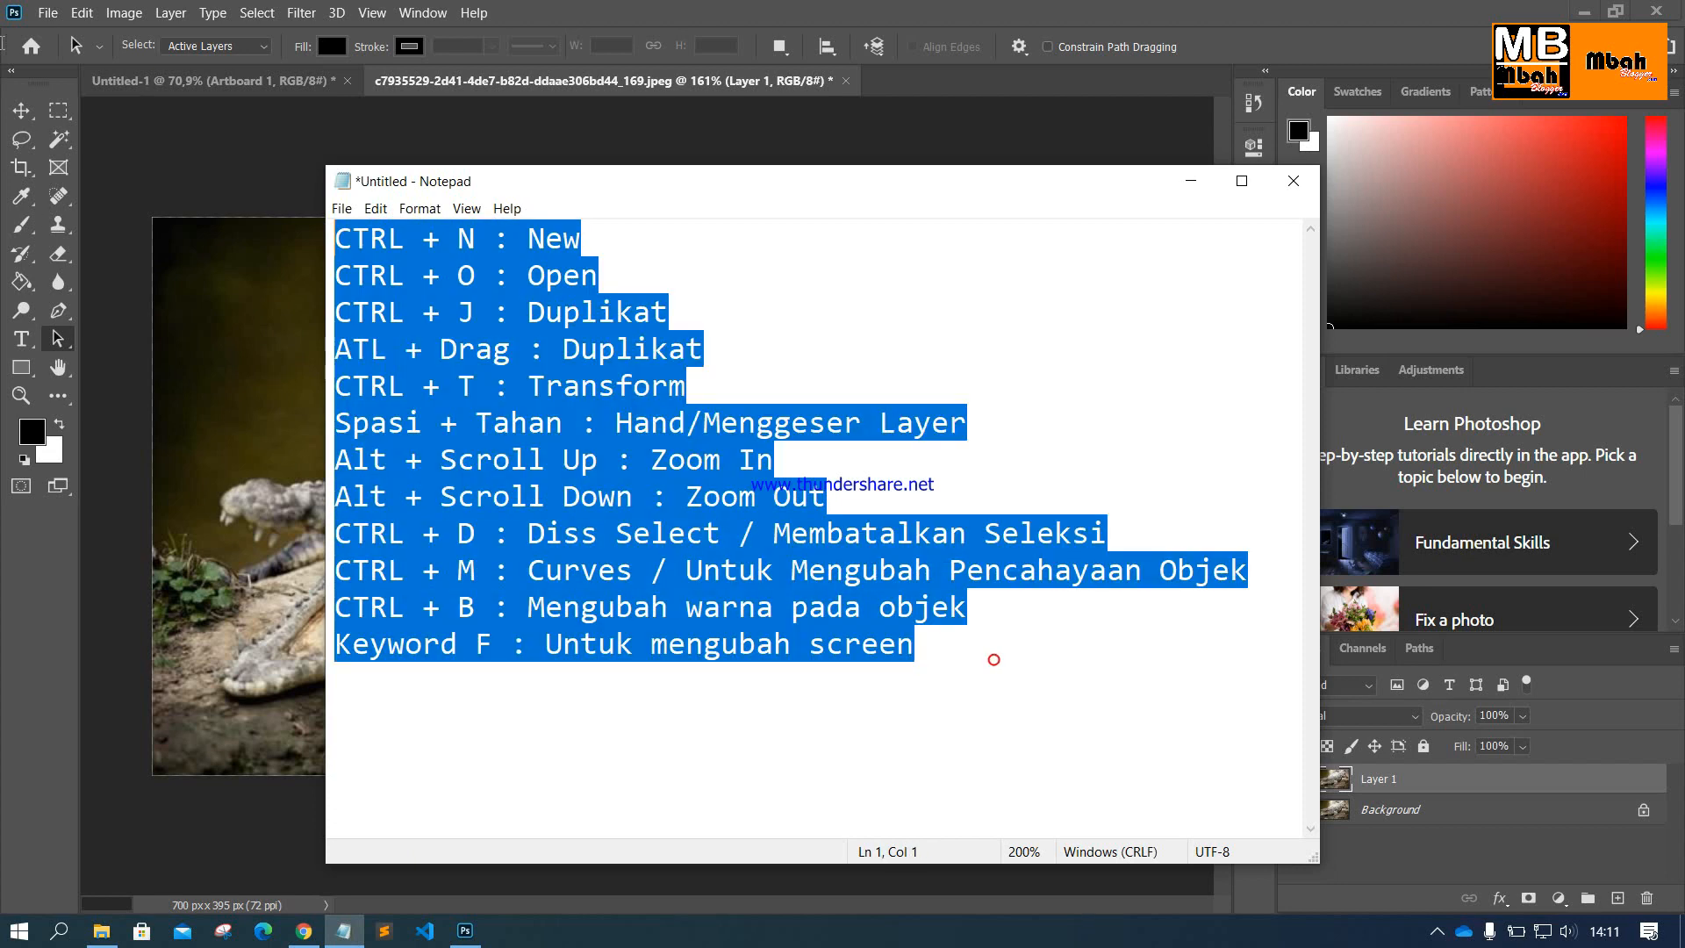
left_click(1009, 654)
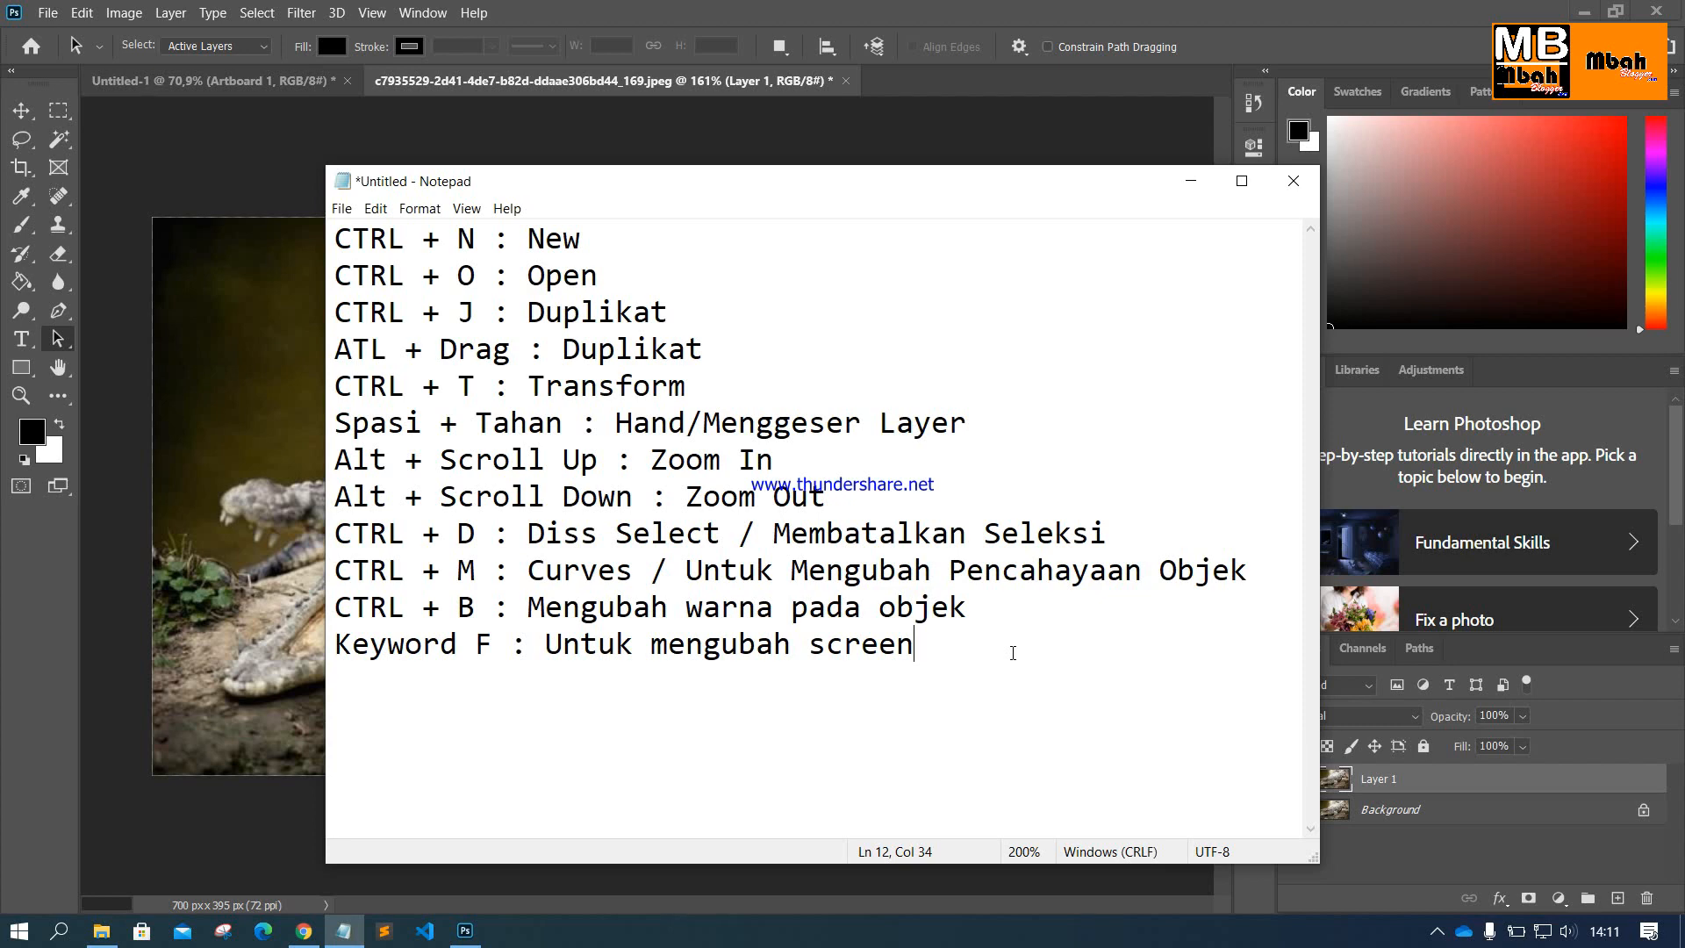
left_click_drag(948, 660, 335, 232)
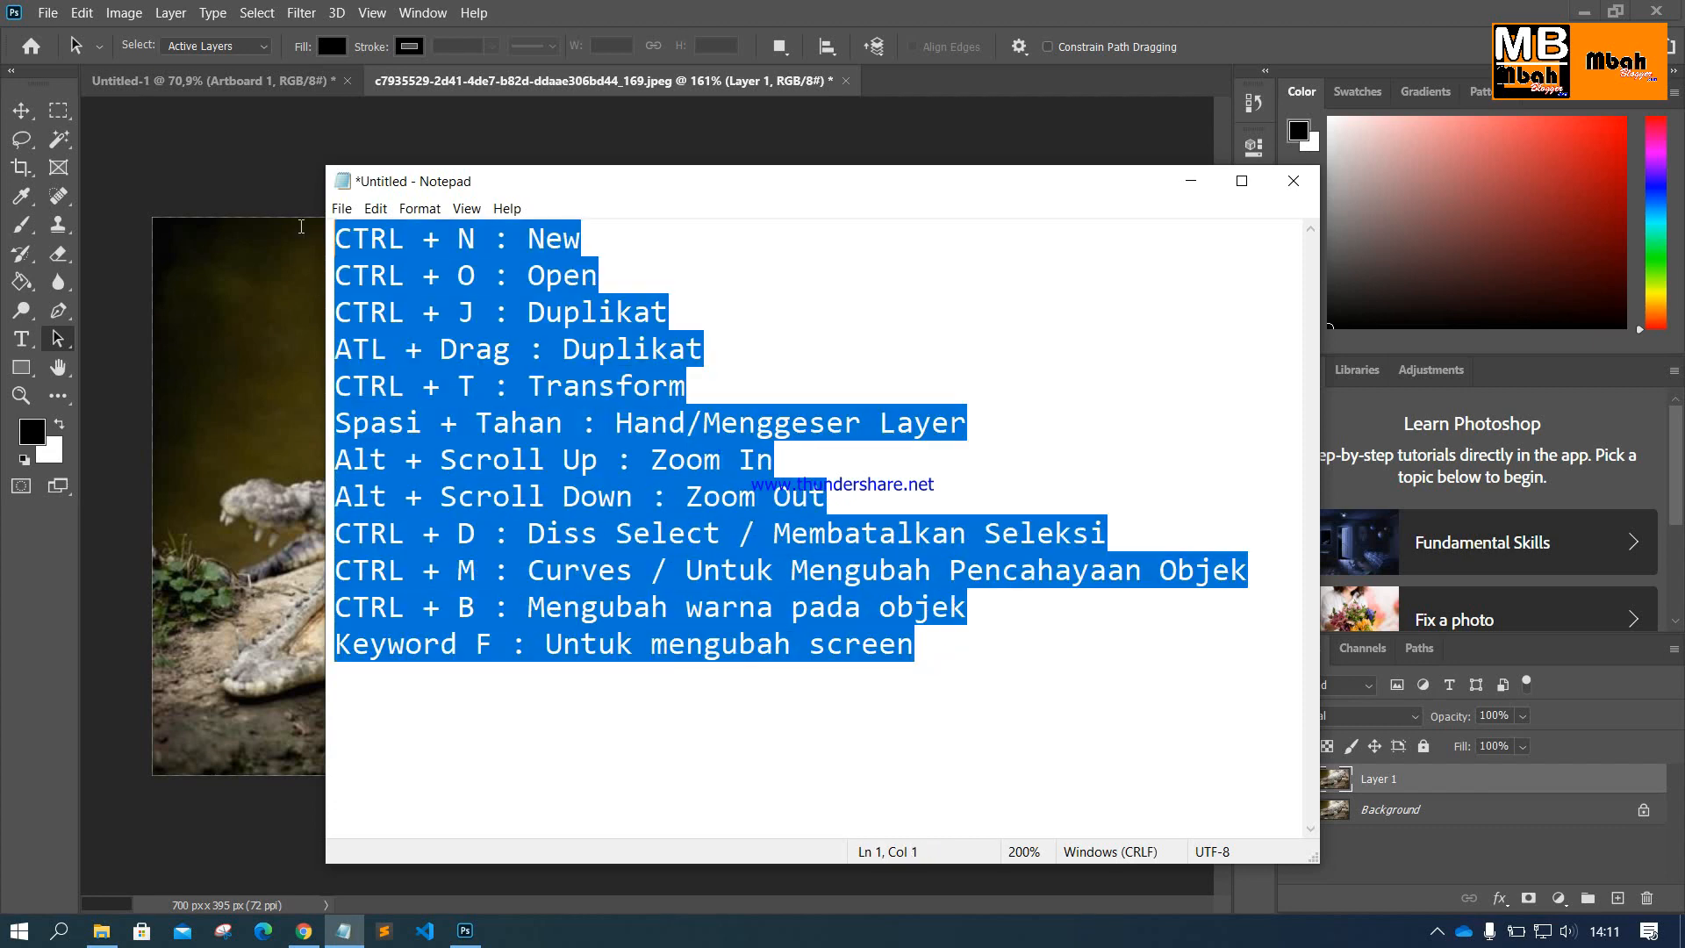
left_click_drag(988, 662, 263, 219)
left_click(236, 197)
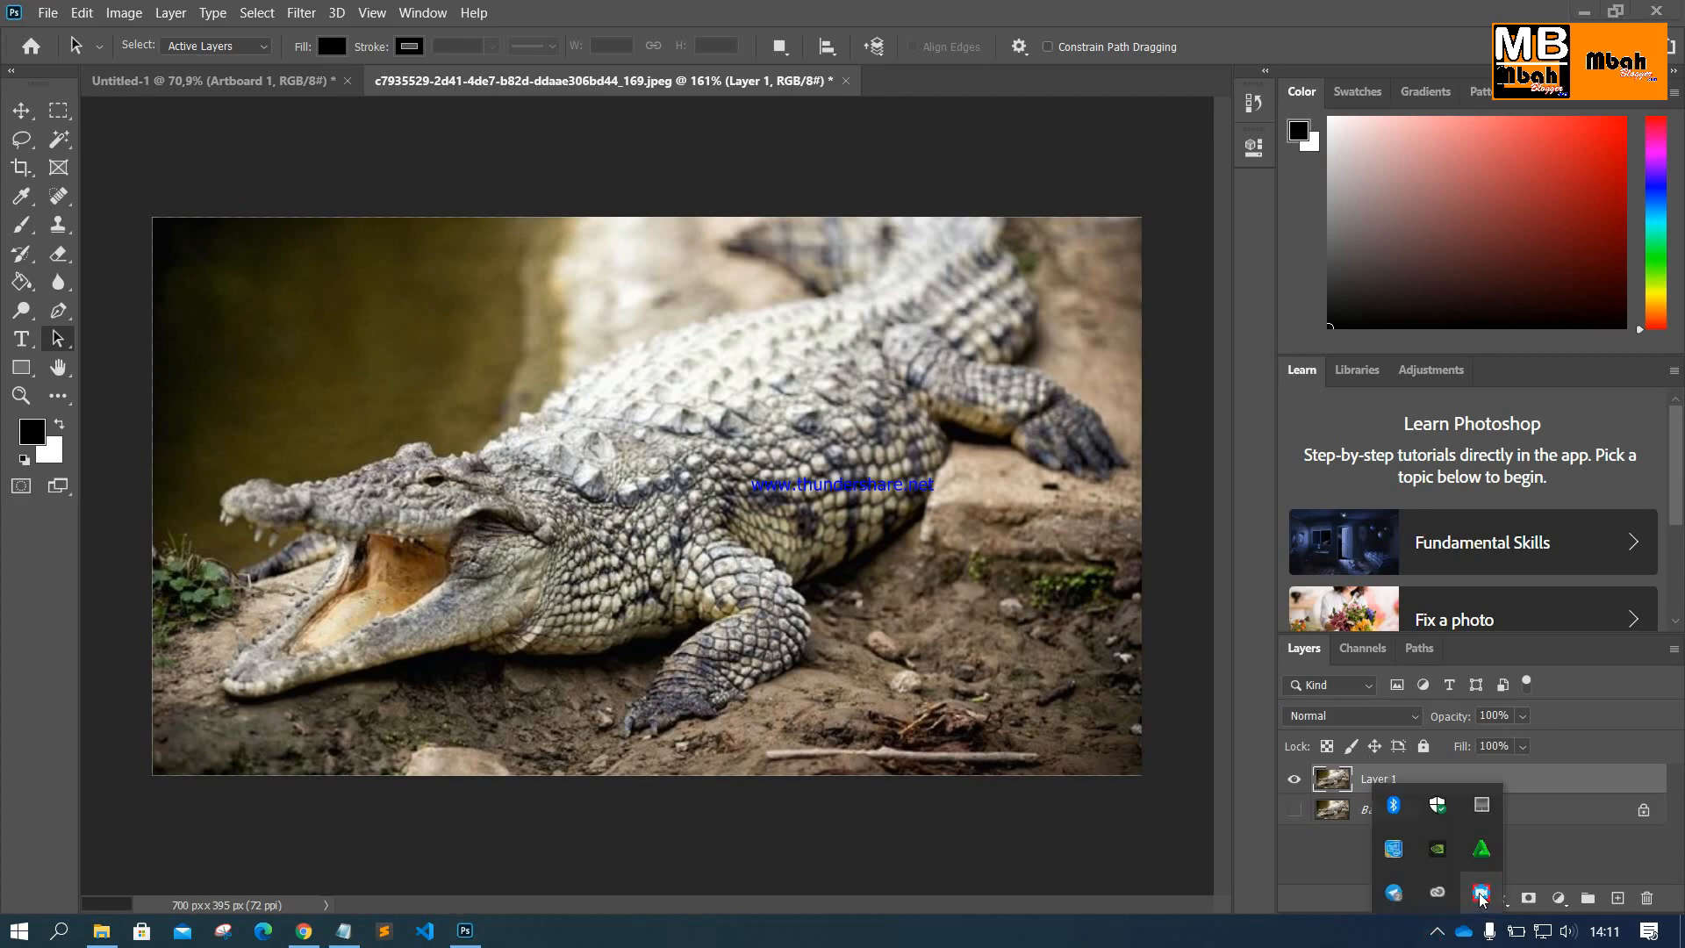
right_click(1482, 893)
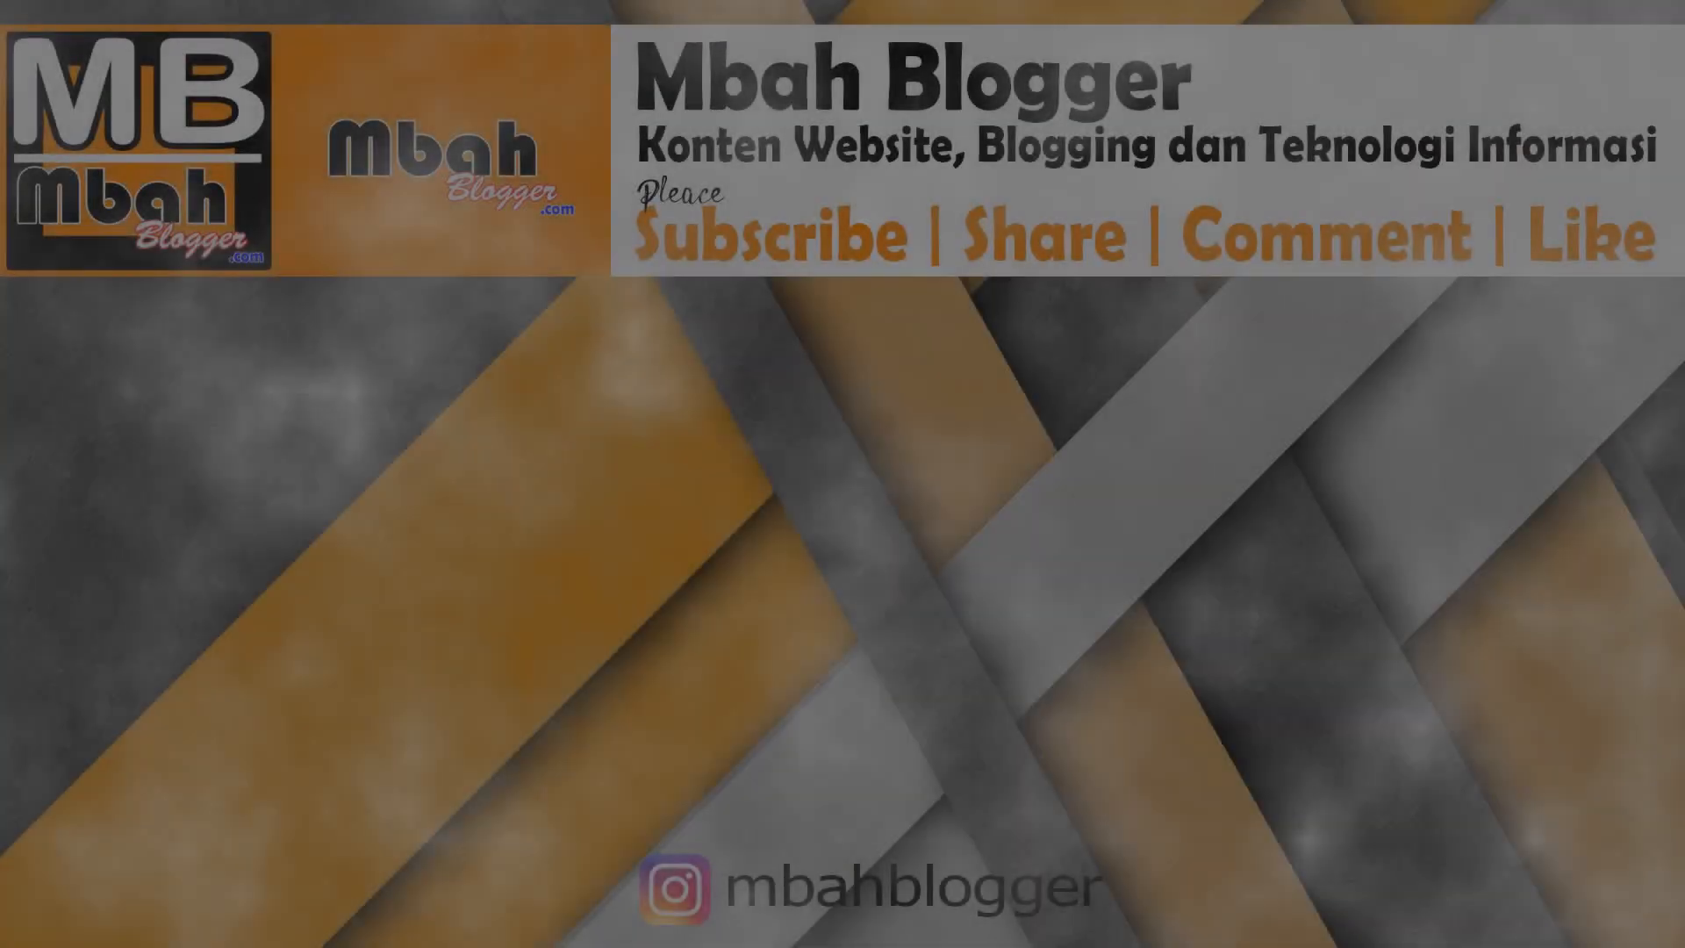